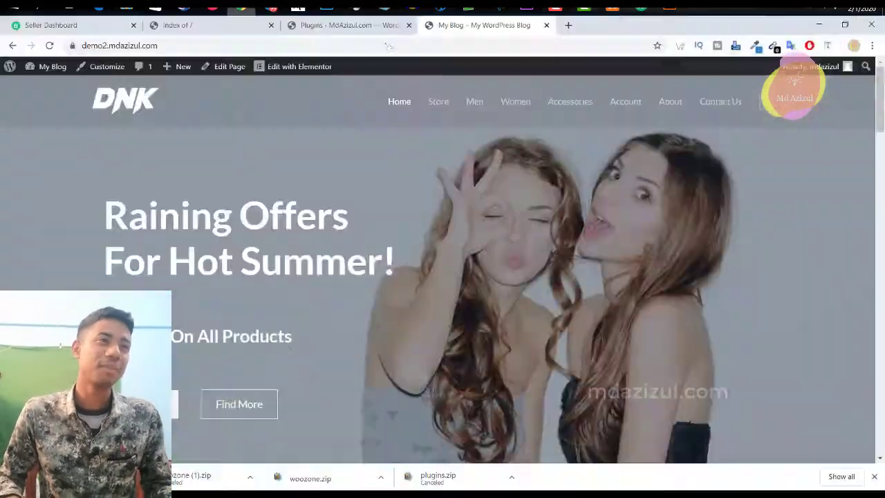
# Step: Bring up the DNK demo storefront in Chrome and scroll through its homepage sections and back
pyautogui.click(241, 9)
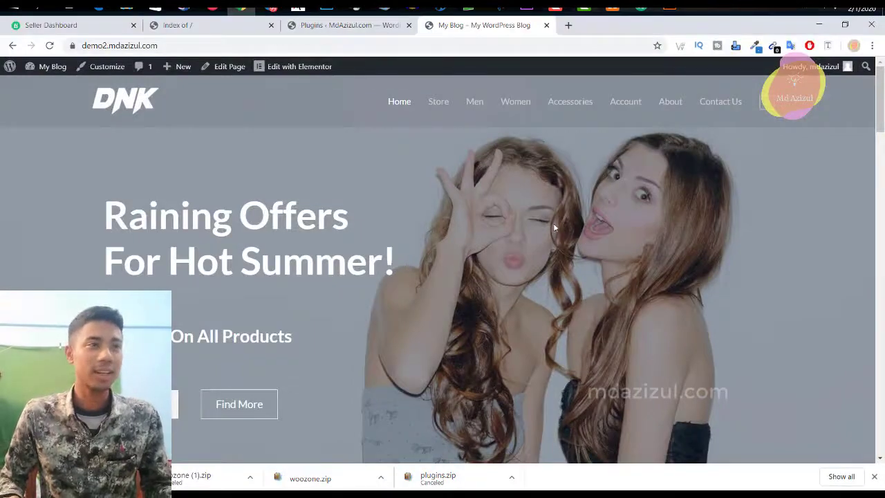
pyautogui.scroll(-10, 369, 227)
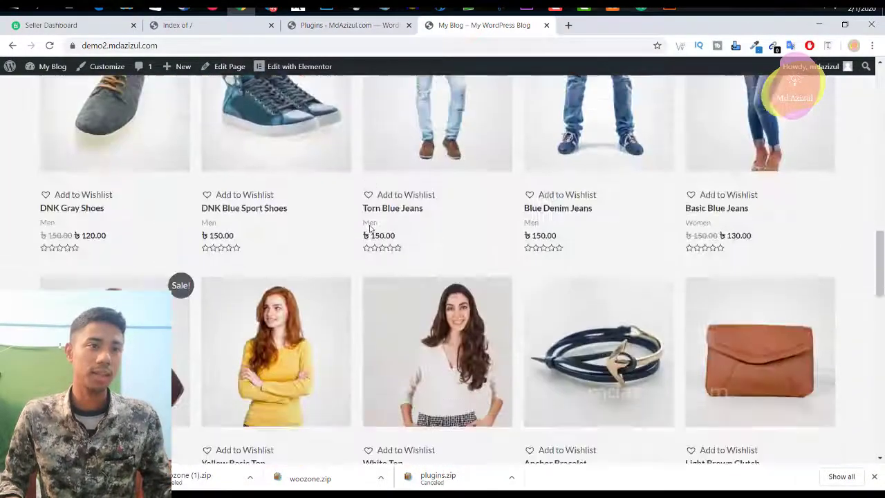
pyautogui.scroll(-12, 369, 227)
pyautogui.scroll(10, 370, 227)
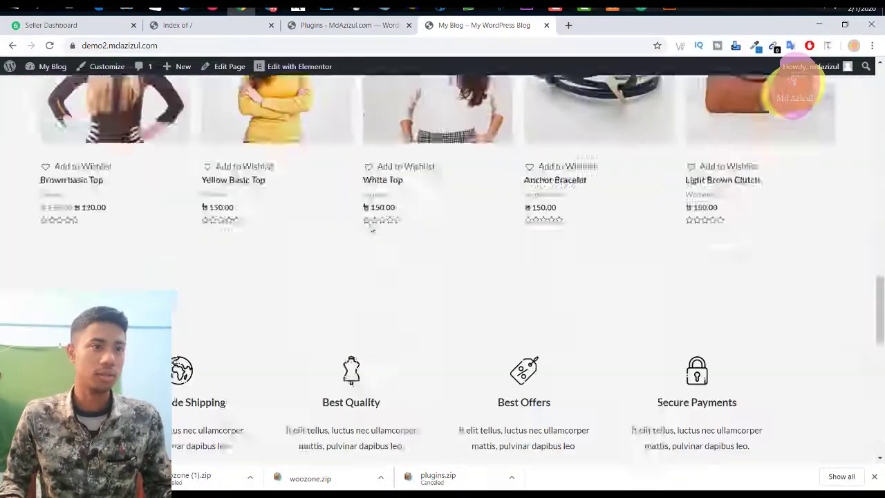
pyautogui.scroll(8, 371, 230)
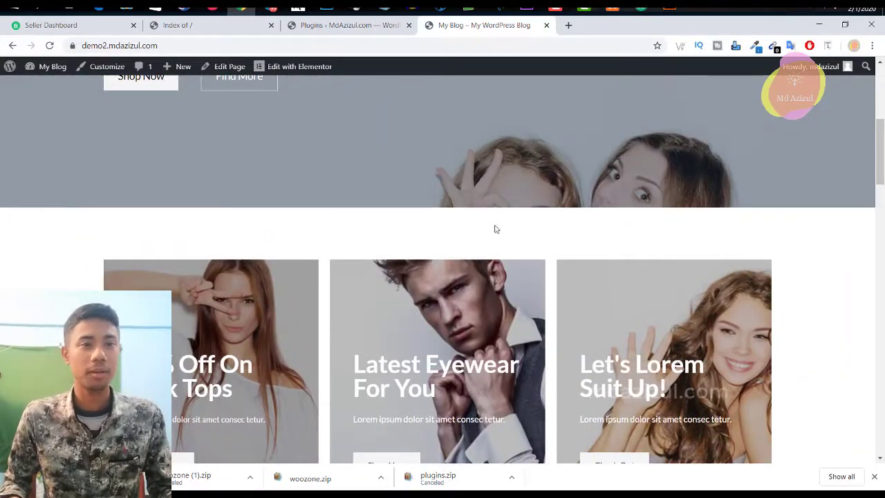
pyautogui.scroll(5, 208, 209)
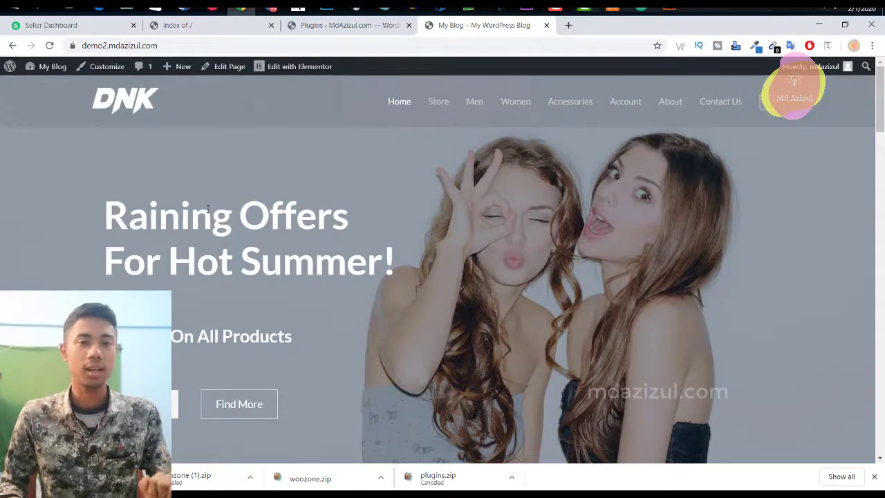
pyautogui.scroll(-15, 318, 175)
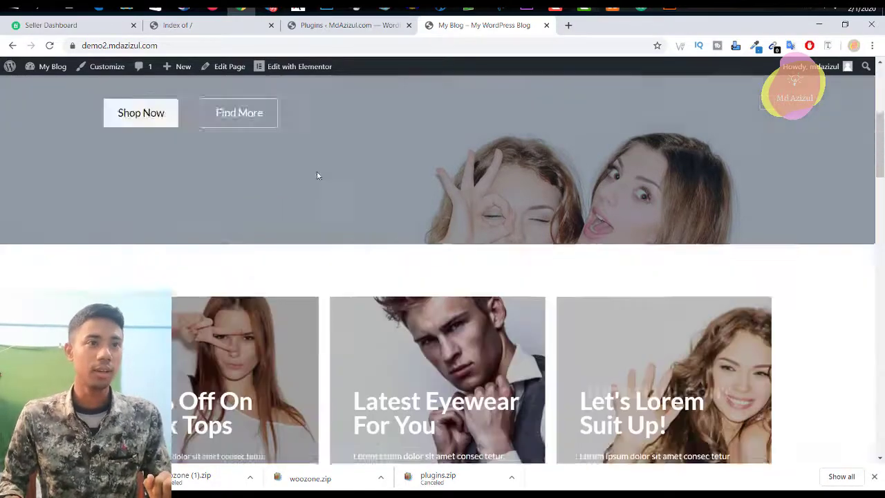
pyautogui.scroll(-10, 471, 240)
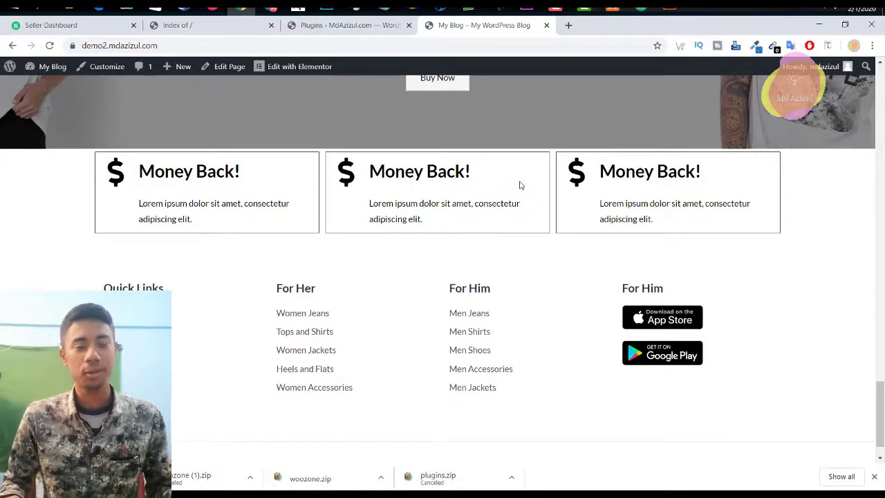
pyautogui.scroll(15, 648, 280)
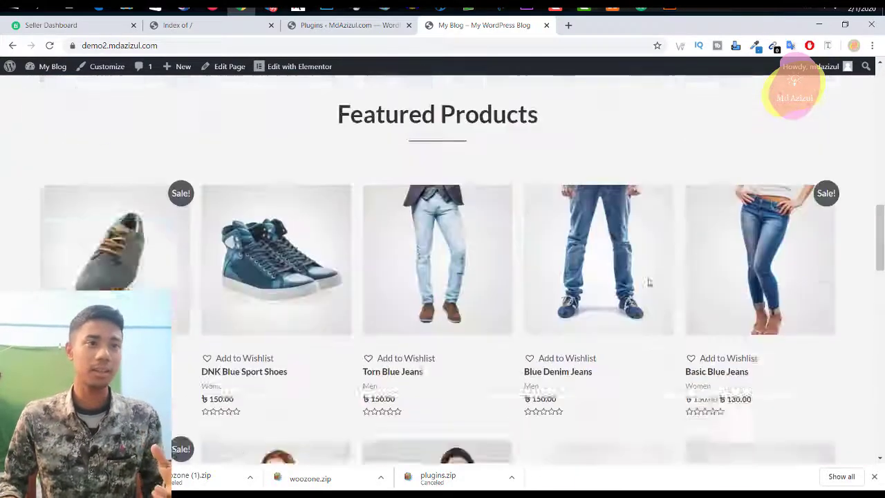
pyautogui.scroll(4, 648, 282)
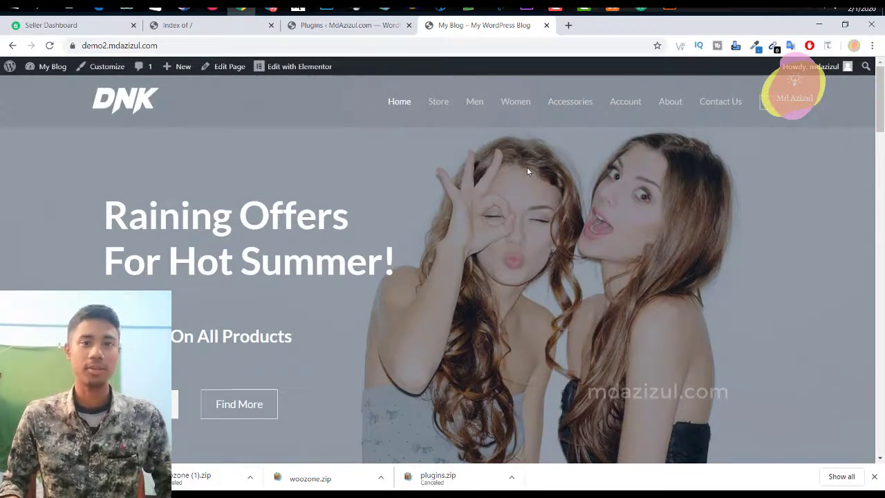
# Step: Close the MdAzizul.com plugins tab and reload the empty buy.mdazizul.com listing
pyautogui.click(183, 27)
pyautogui.click(158, 46)
pyautogui.click(193, 44)
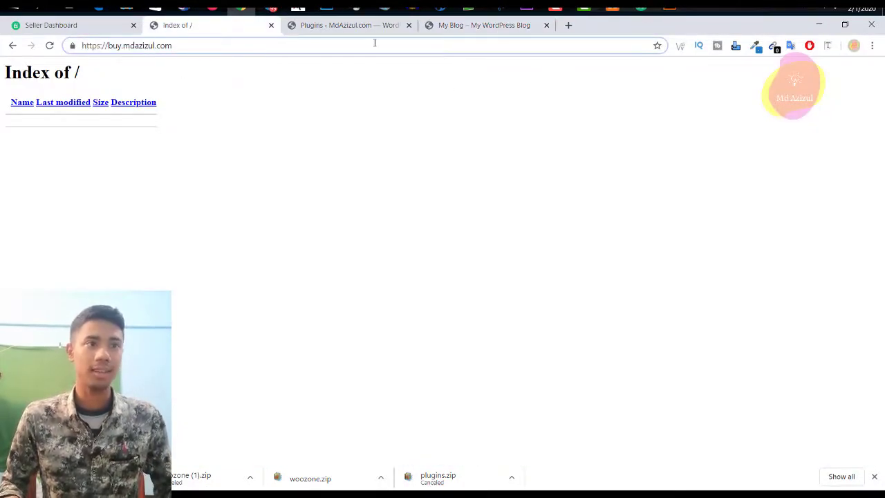
pyautogui.click(350, 26)
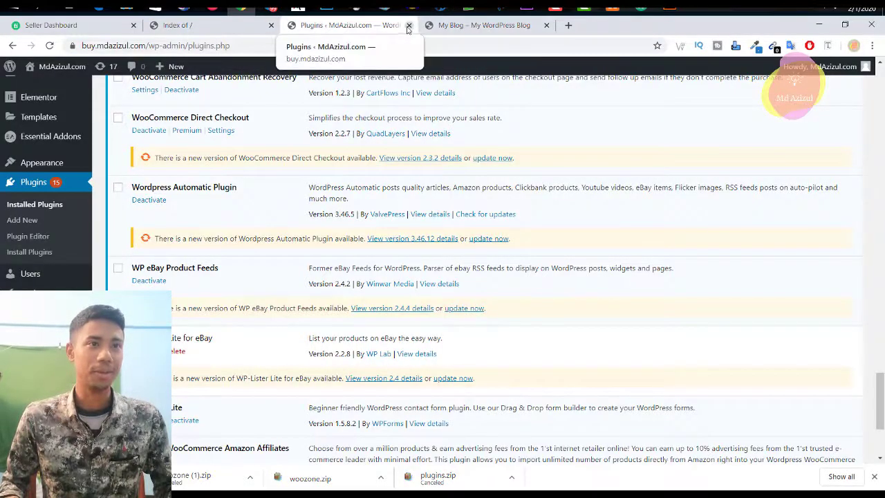
pyautogui.click(409, 25)
pyautogui.click(204, 25)
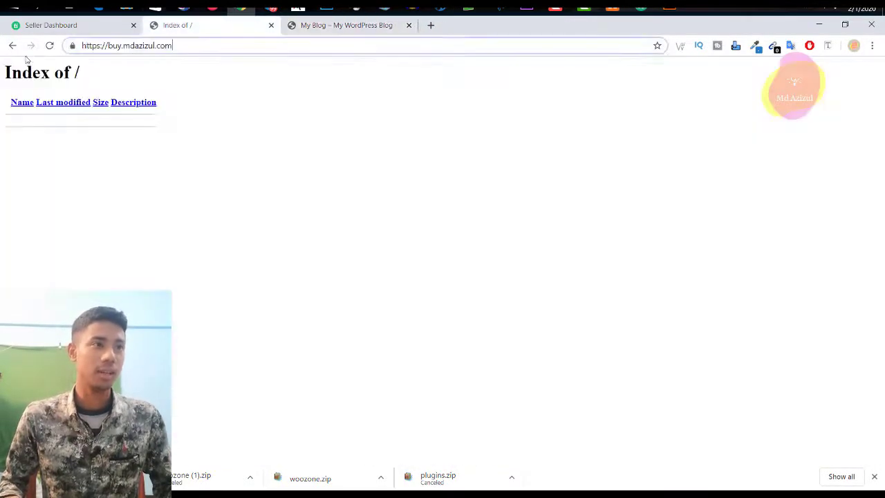
pyautogui.click(49, 45)
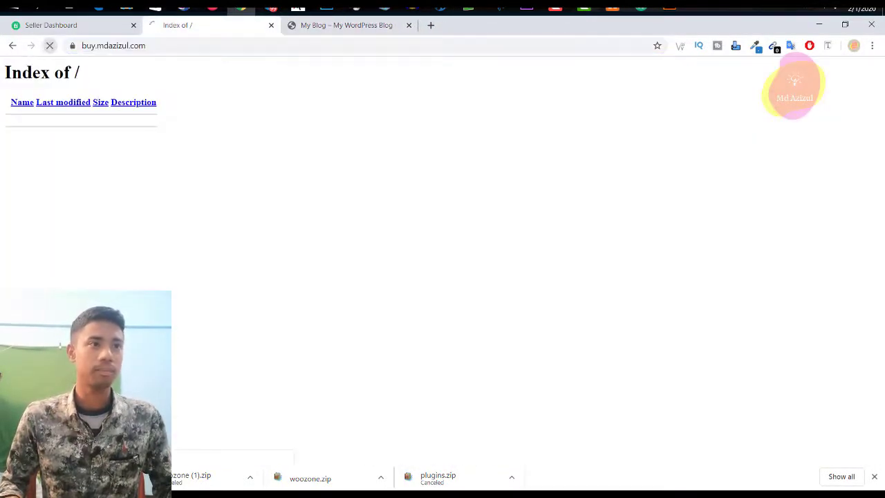
# Step: Log in to cPanel from the cPanel Login bookmark in a new tab
pyautogui.click(431, 25)
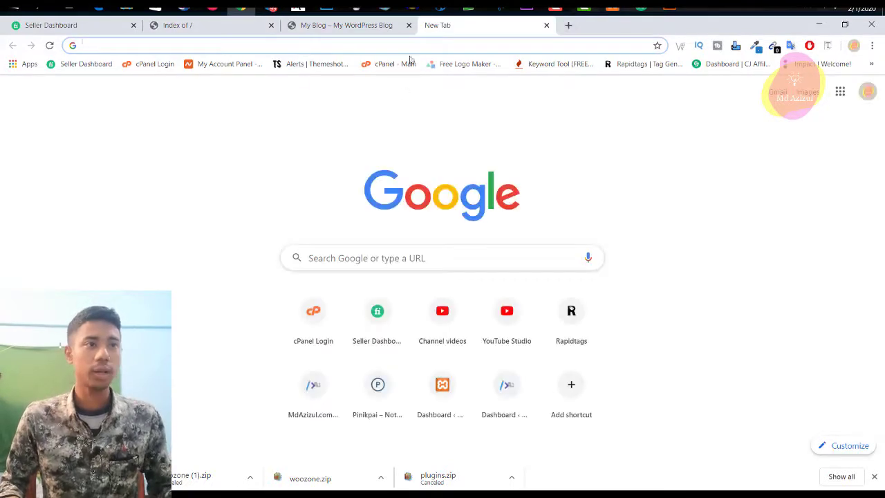
pyautogui.click(139, 67)
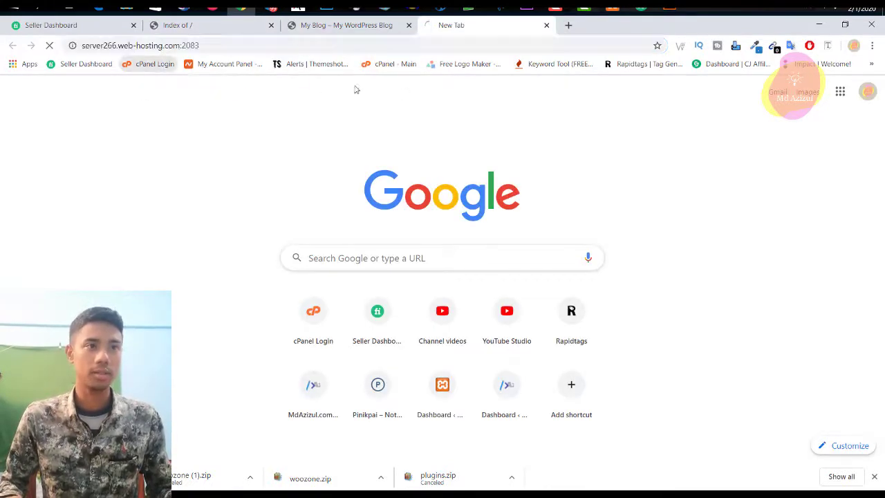
pyautogui.click(565, 28)
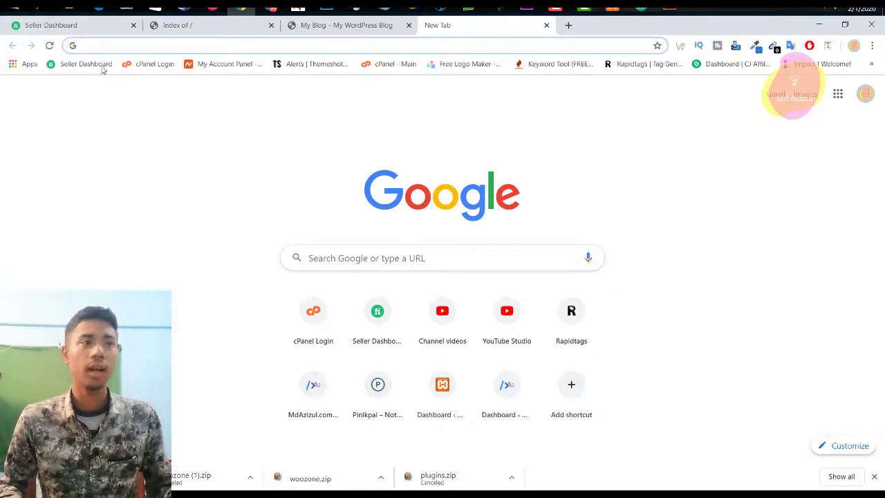
pyautogui.click(150, 64)
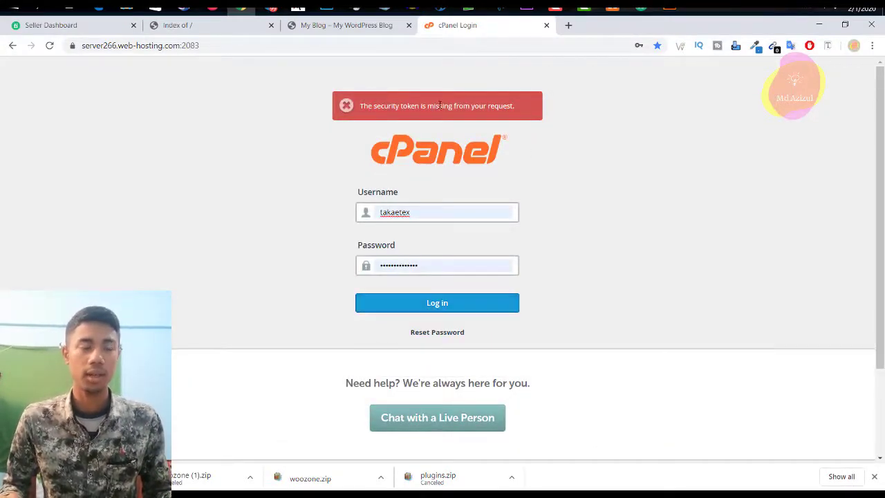
pyautogui.click(492, 303)
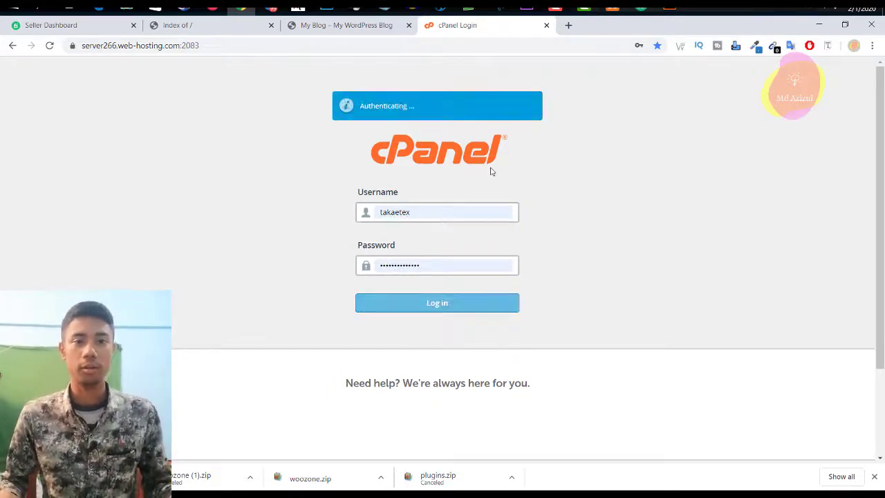
pyautogui.scroll(-15, 568, 192)
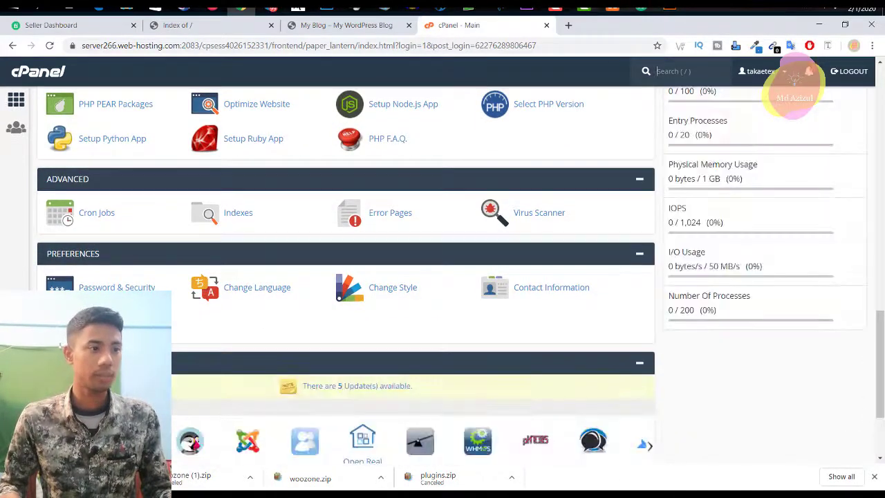
# Step: Open Softaculous's WordPress installer from the cPanel dashboard while checking the buy.mdazizul.com listing
pyautogui.scroll(-2, 346, 277)
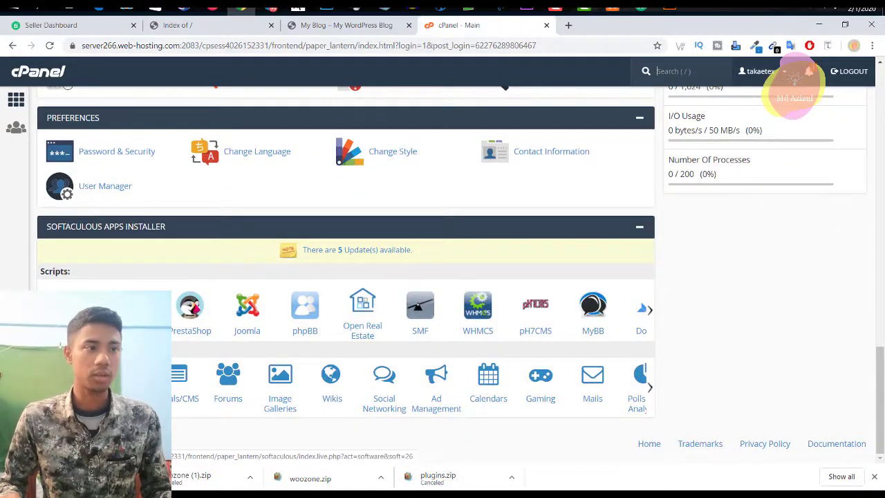
pyautogui.click(215, 23)
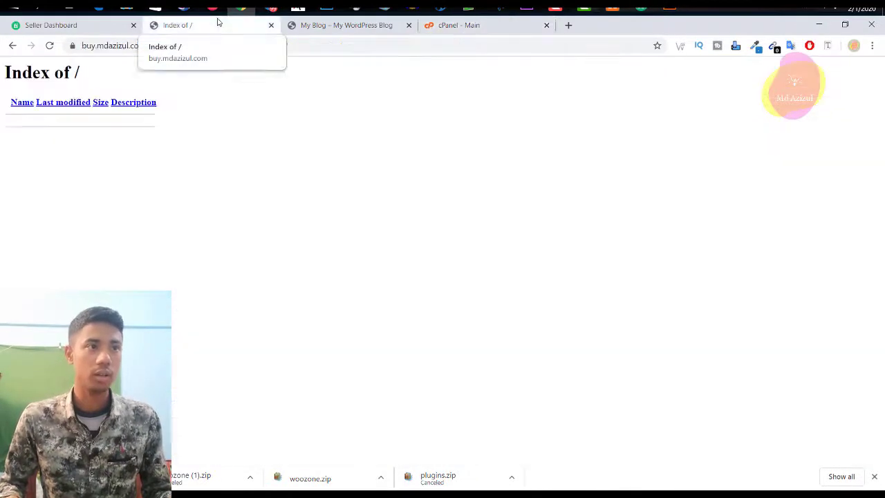
pyautogui.click(137, 45)
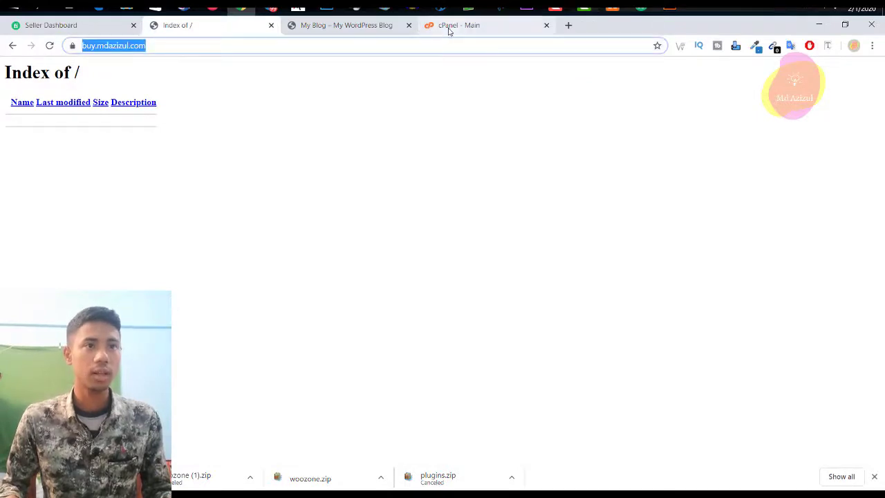
pyautogui.click(453, 25)
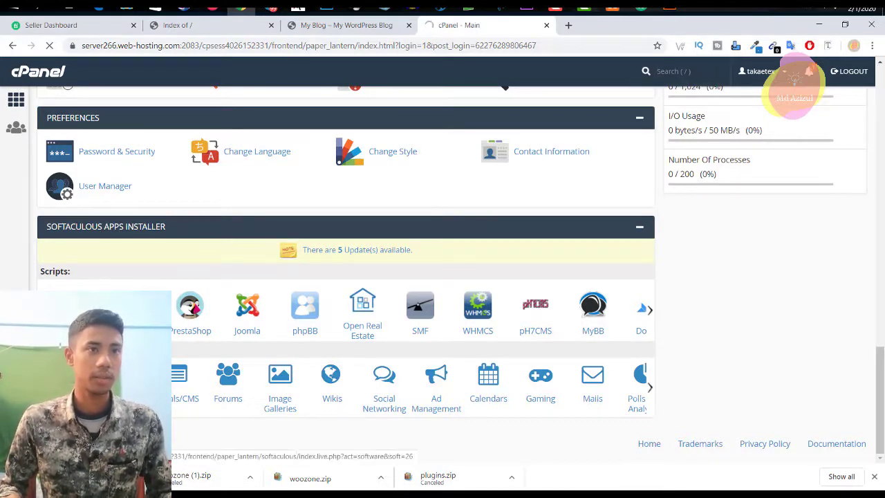
pyautogui.click(224, 32)
pyautogui.click(174, 80)
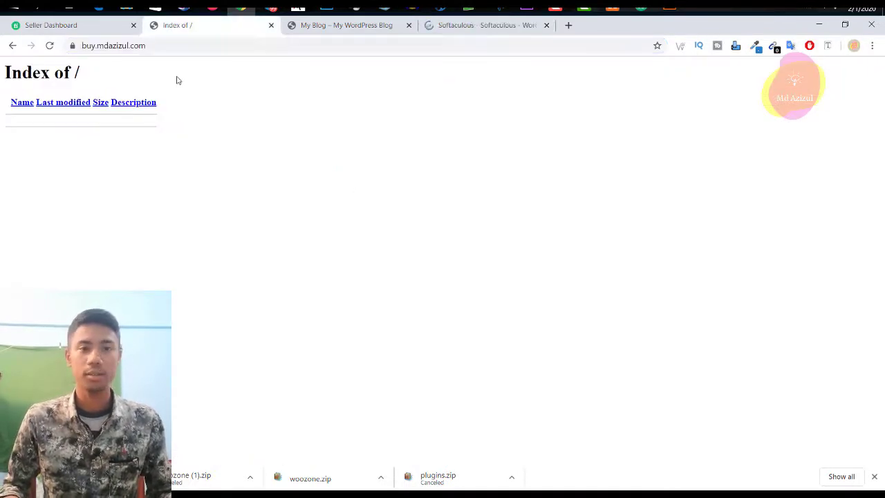
# Step: Compare Softaculous's WordPress overview (version 5.3.2, 42.70 MB) with the DNK demo storefront
pyautogui.click(484, 25)
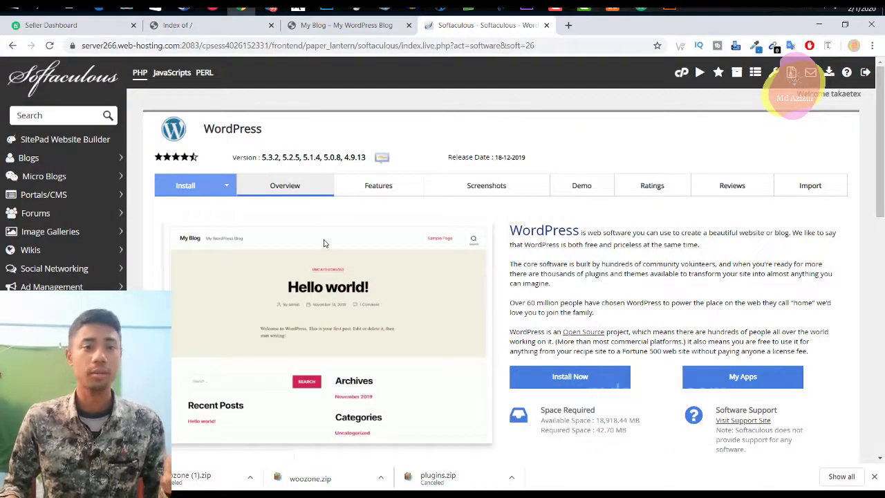
pyautogui.click(346, 25)
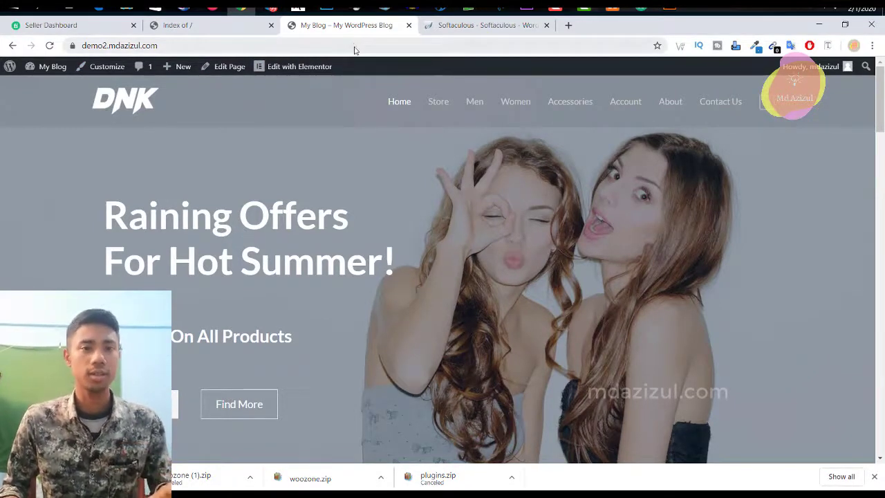
pyautogui.click(494, 28)
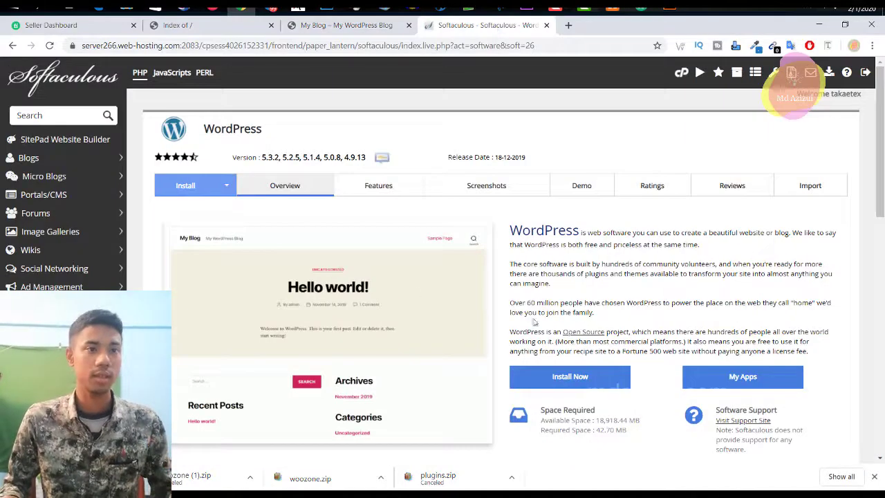
pyautogui.scroll(-1, 204, 157)
pyautogui.scroll(1, 204, 157)
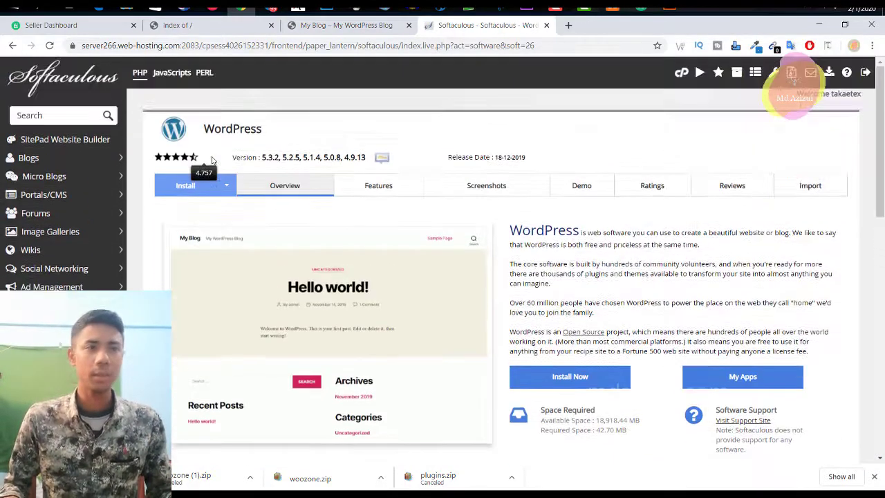
pyautogui.click(183, 187)
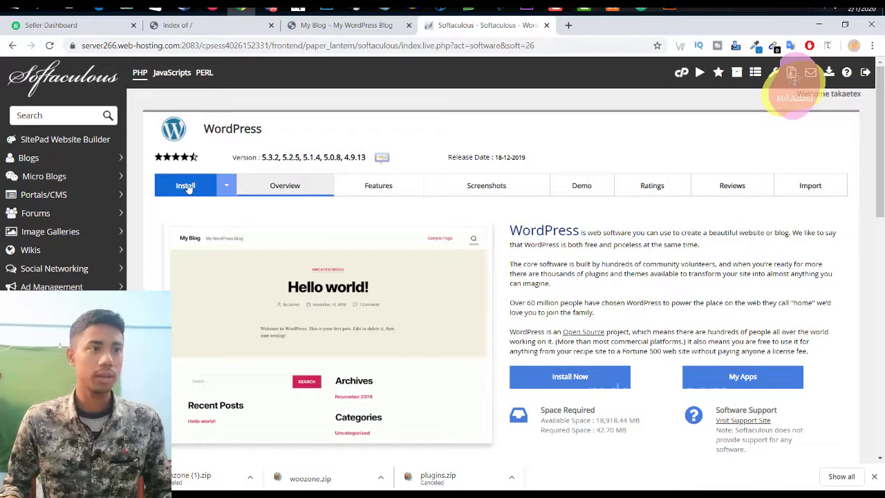
# Step: Choose buy.mdazizul.com as the WordPress installation domain
pyautogui.click(182, 187)
pyautogui.scroll(-1, 277, 221)
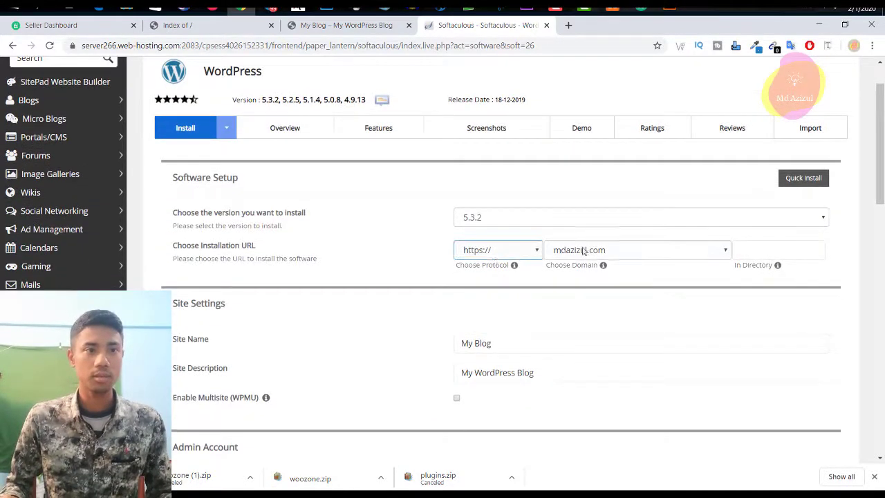
pyautogui.click(658, 253)
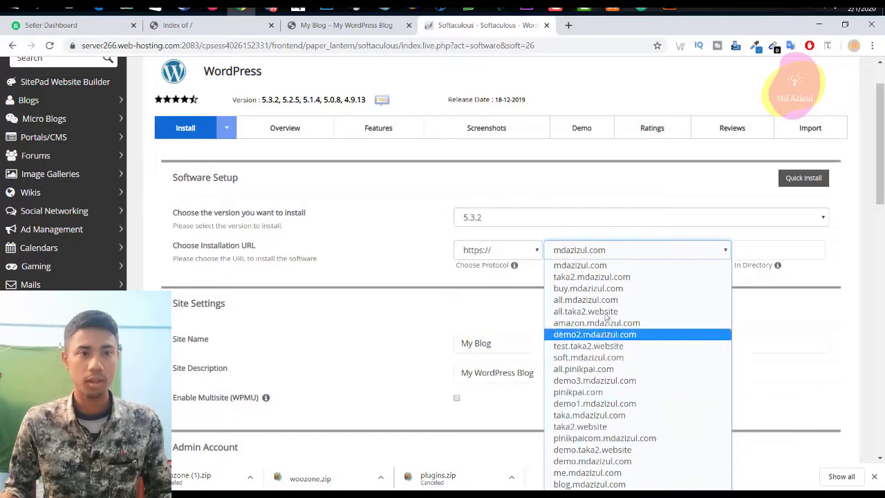
pyautogui.click(603, 289)
pyautogui.scroll(-2, 592, 259)
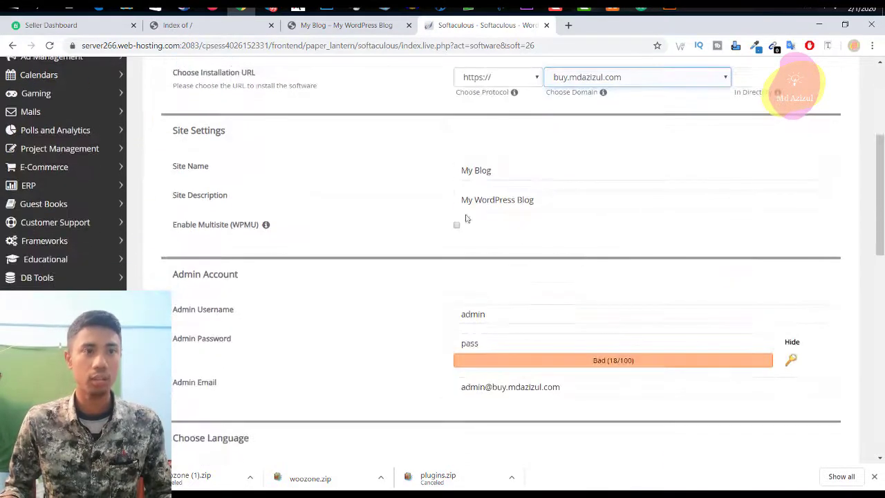
# Step: Replace the default site name My Blog with MdAzizul.com
pyautogui.click(502, 177)
pyautogui.hotkey('ctrl', 'a')
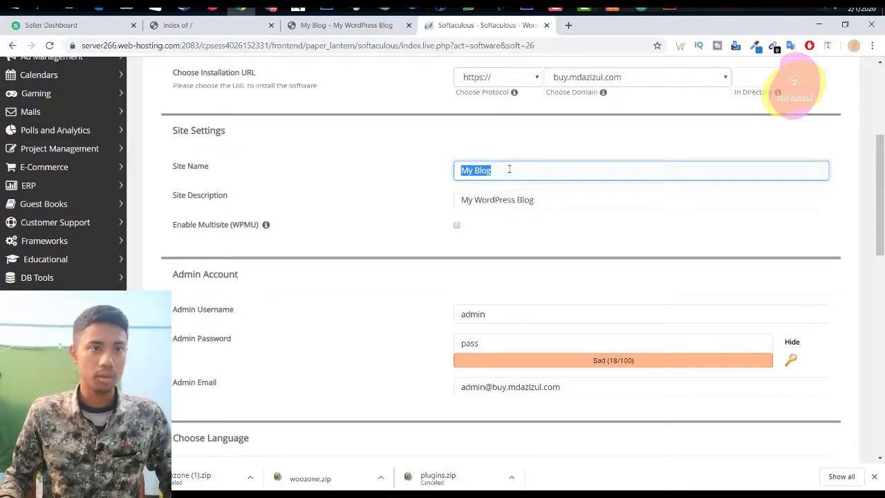
pyautogui.write('4')
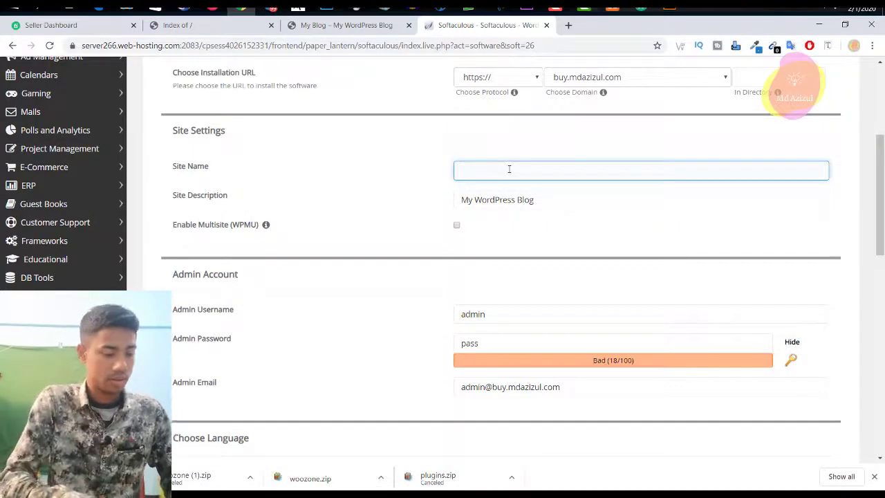
pyautogui.write('M')
pyautogui.press('Escape')
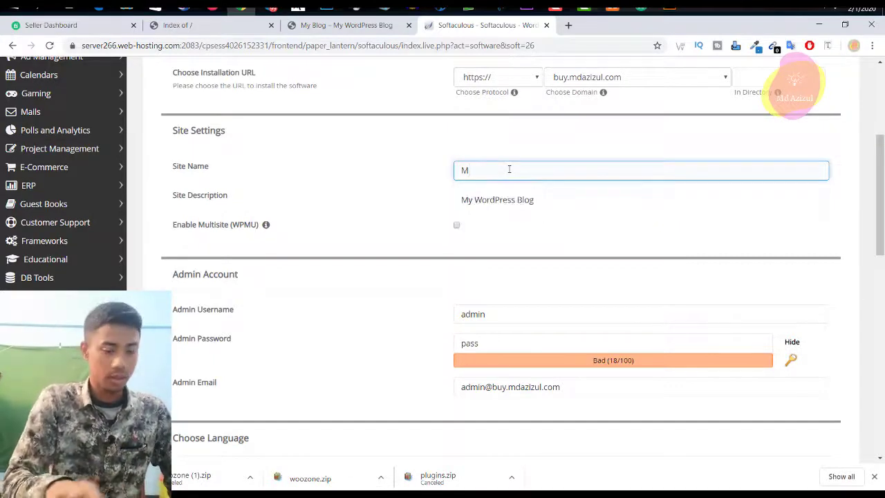
pyautogui.click(509, 170)
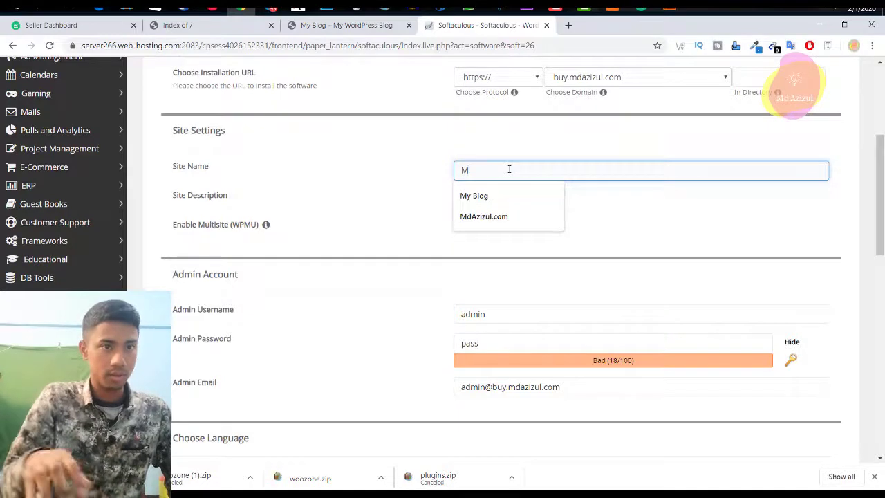
pyautogui.click(512, 217)
pyautogui.scroll(-2, 509, 217)
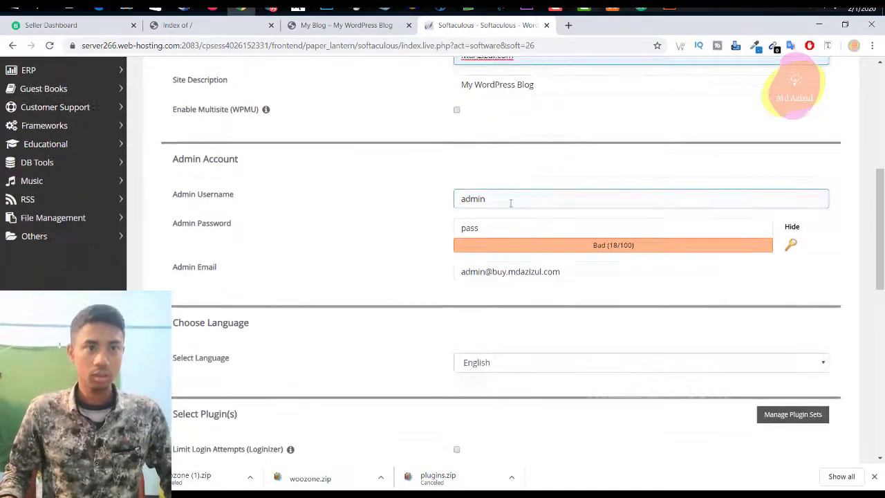
# Step: Set the admin password to a copy of the admin username
pyautogui.click(510, 202)
pyautogui.doubleClick(510, 202)
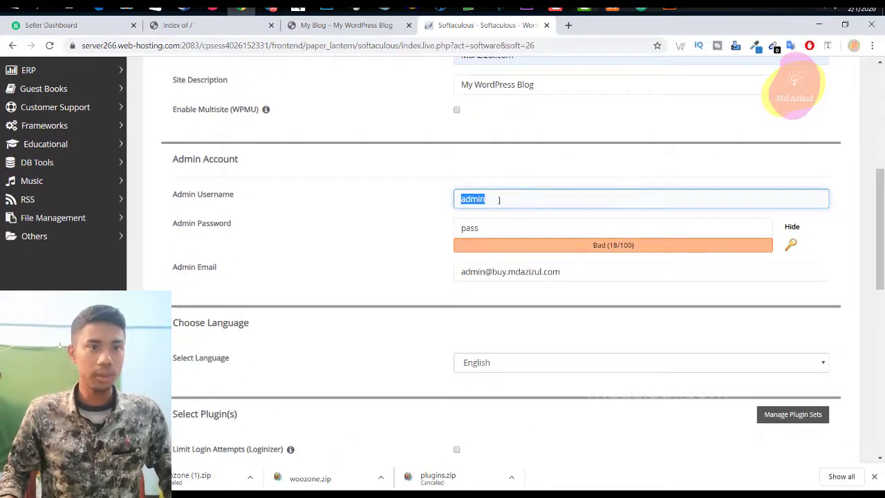
pyautogui.rightClick(499, 201)
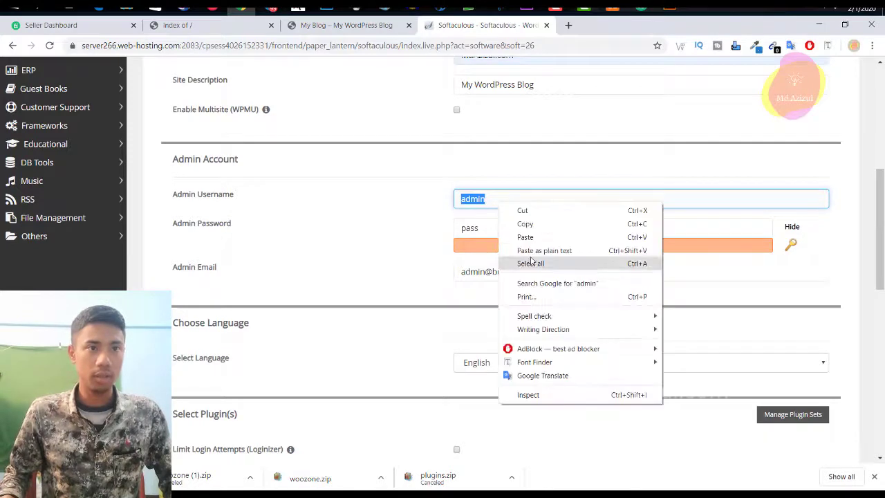
pyautogui.click(521, 224)
pyautogui.doubleClick(482, 229)
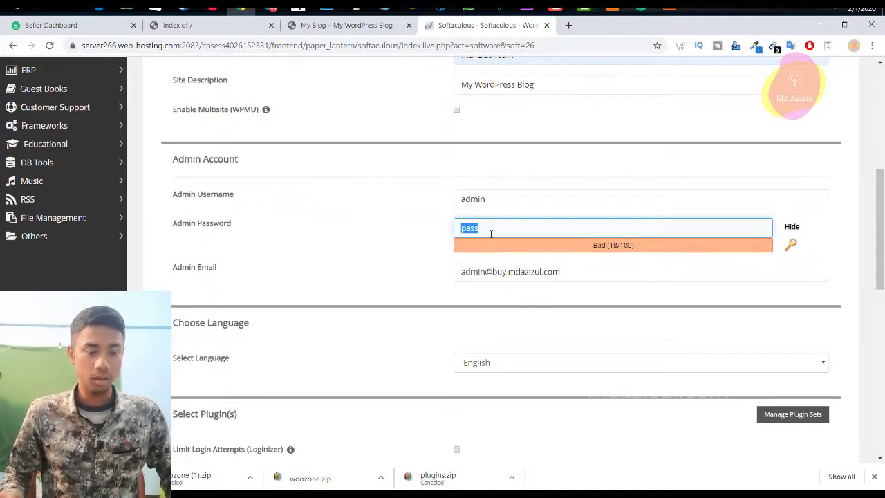
pyautogui.hotkey('ctrl', 'v')
# Step: Remove 'buy.' from the admin e-mail address and start the installation
pyautogui.click(519, 272)
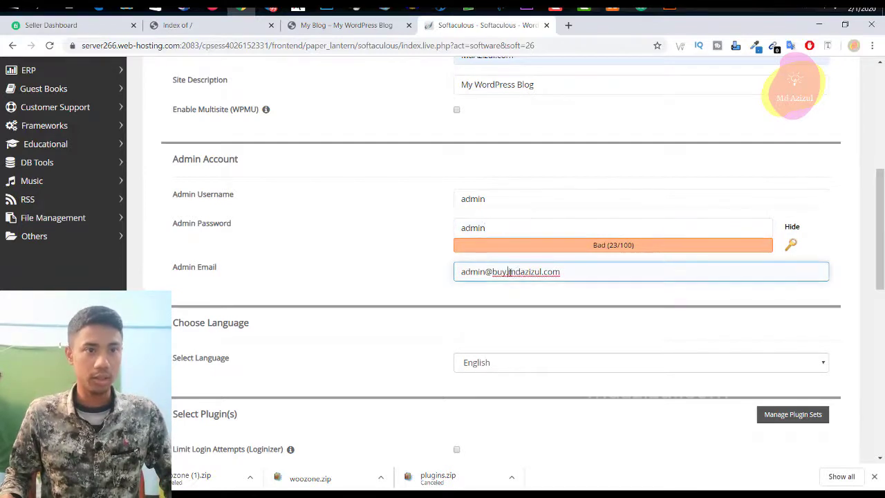
pyautogui.moveTo(509, 272); pyautogui.dragTo(495, 273)
pyautogui.press('BackSpace')
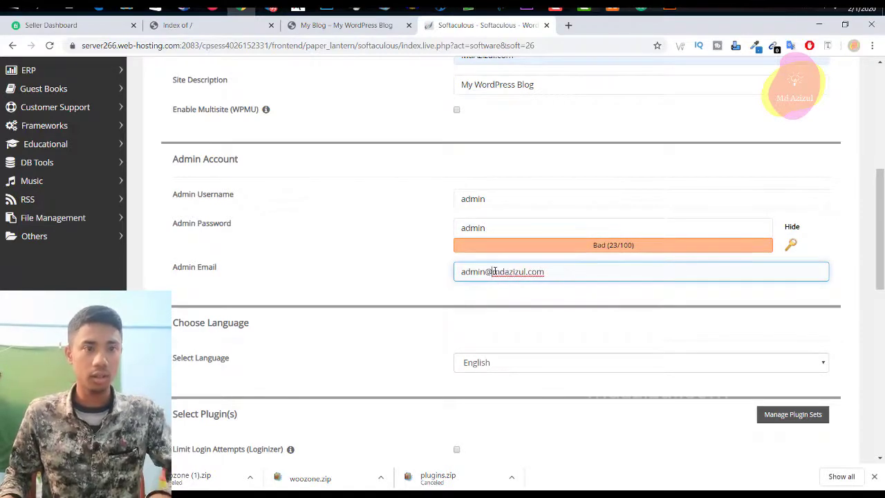
pyautogui.scroll(-2, 530, 290)
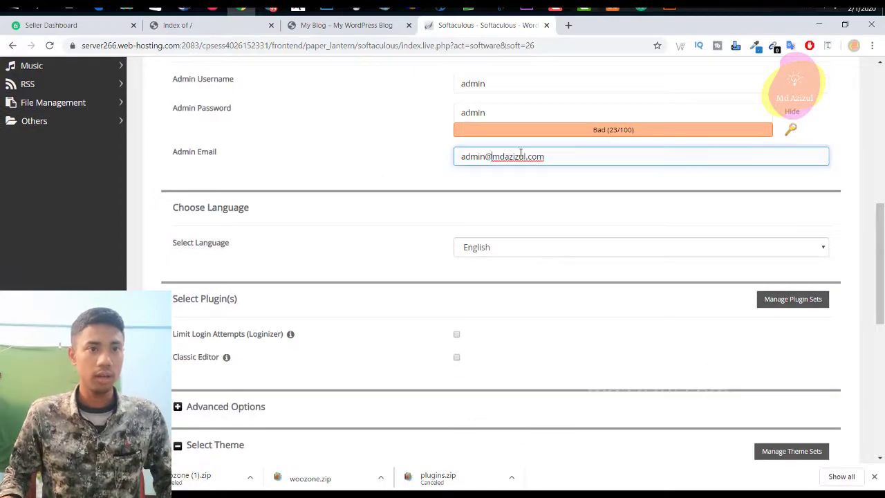
pyautogui.scroll(-5, 302, 286)
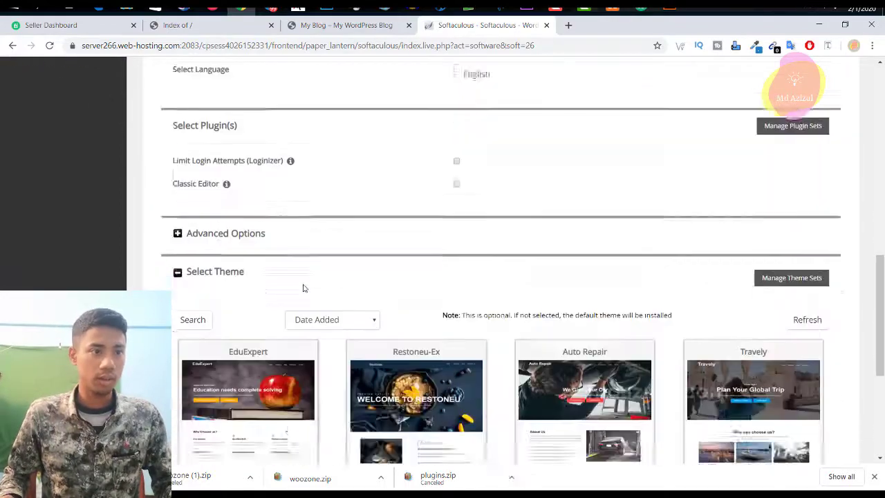
pyautogui.scroll(-3, 512, 354)
pyautogui.click(501, 320)
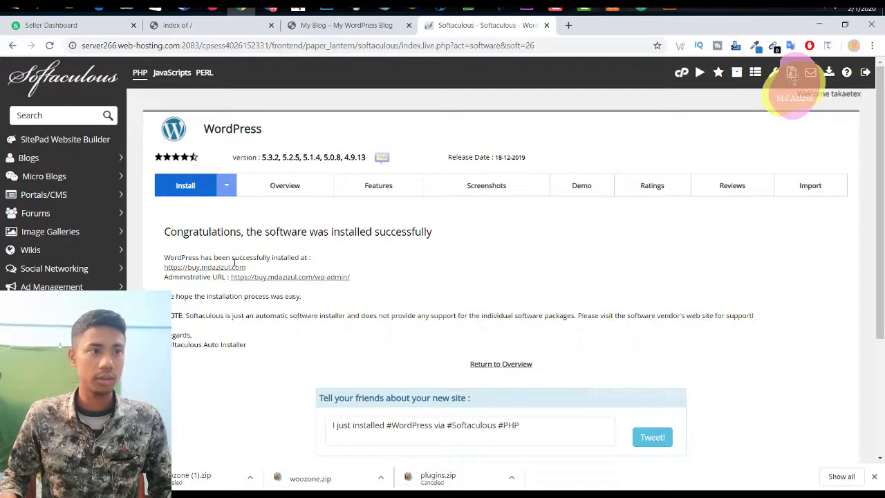
# Step: Open the new site address and its Administrative URL in new tabs
pyautogui.rightClick(235, 273)
pyautogui.press('Escape')
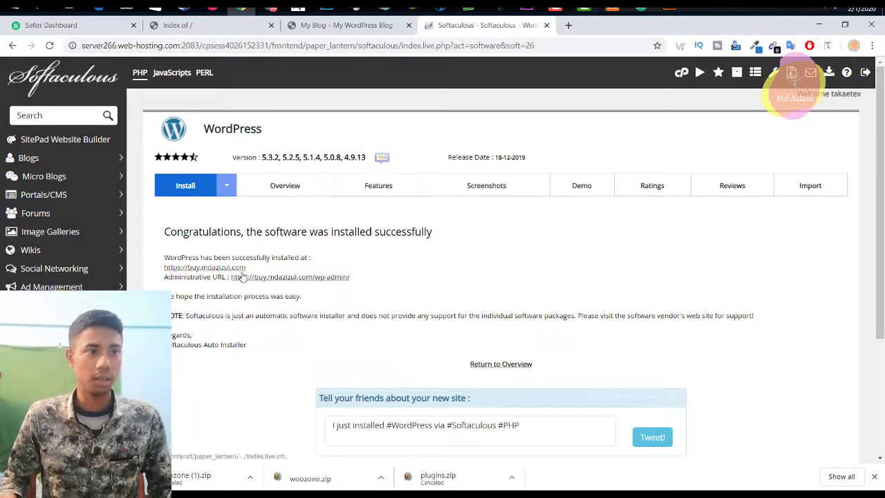
pyautogui.rightClick(239, 275)
pyautogui.click(263, 281)
pyautogui.rightClick(302, 279)
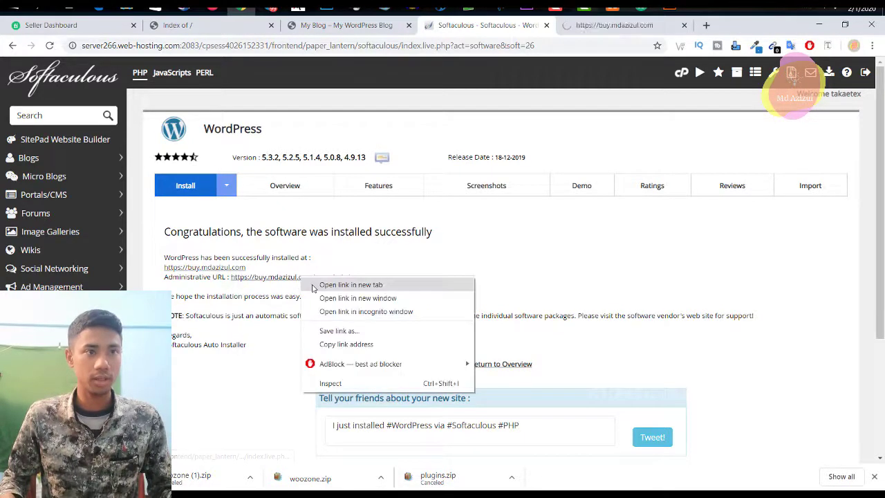
pyautogui.click(325, 286)
# Step: Close the Index of / and Softaculous tabs and view the new MdAzizul.com blog
pyautogui.click(247, 25)
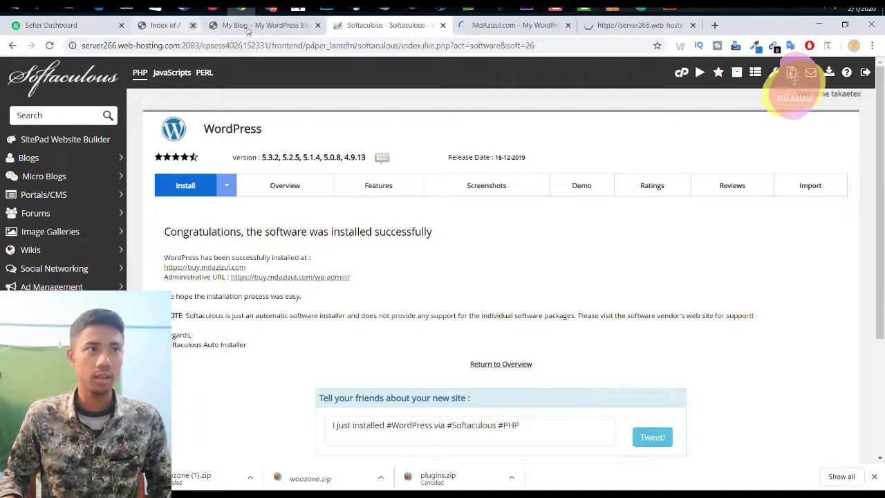
pyautogui.click(354, 25)
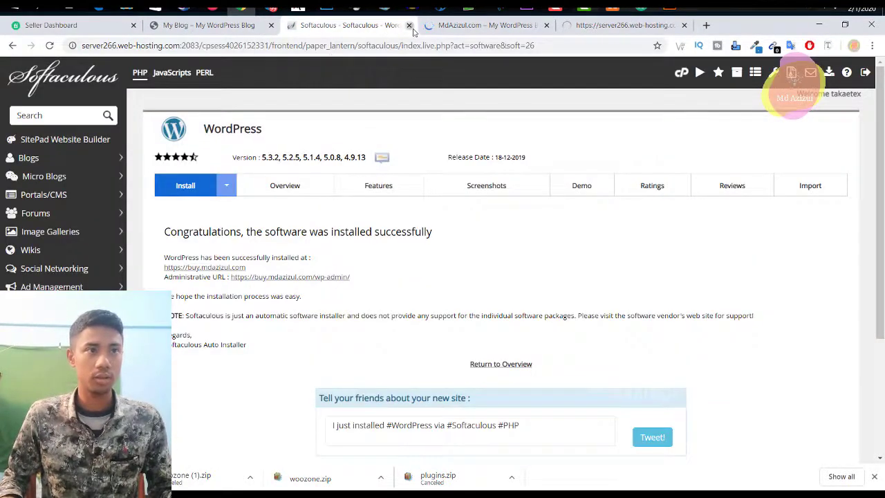
pyautogui.click(409, 25)
pyautogui.click(482, 28)
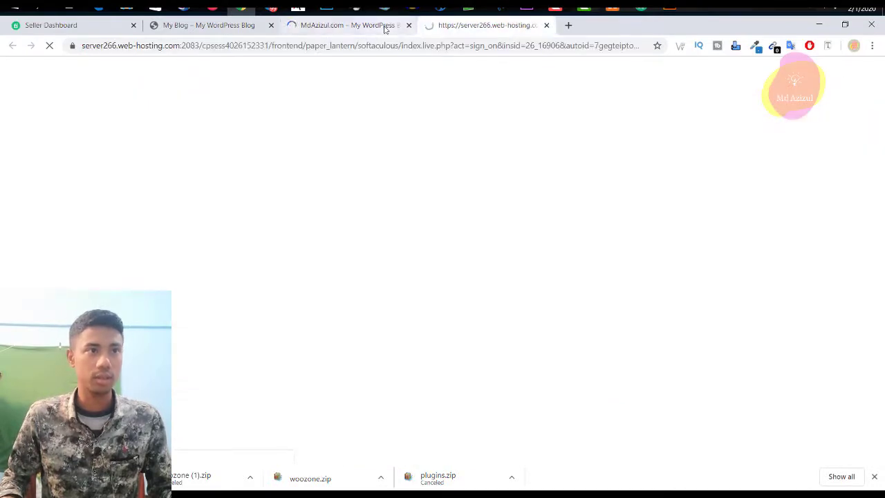
pyautogui.click(385, 28)
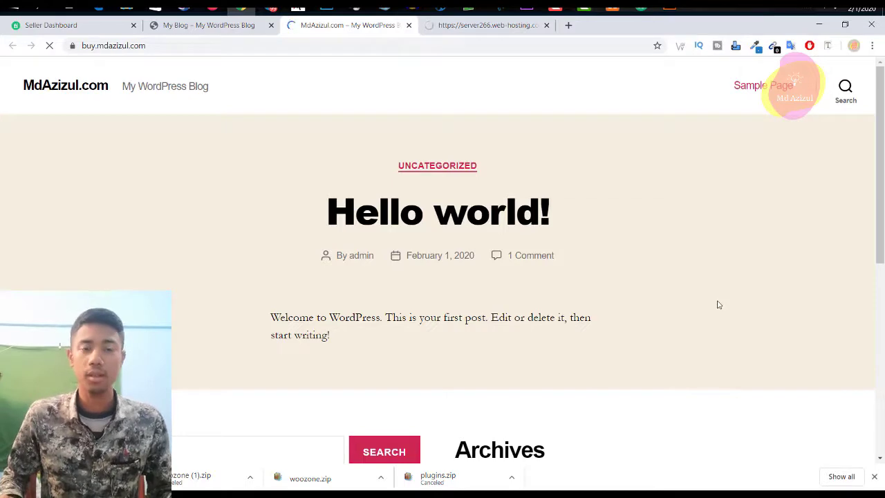
# Step: Copy the MdAzizul.com blog's web address from the address bar
pyautogui.scroll(-10, 720, 301)
pyautogui.scroll(9, 719, 300)
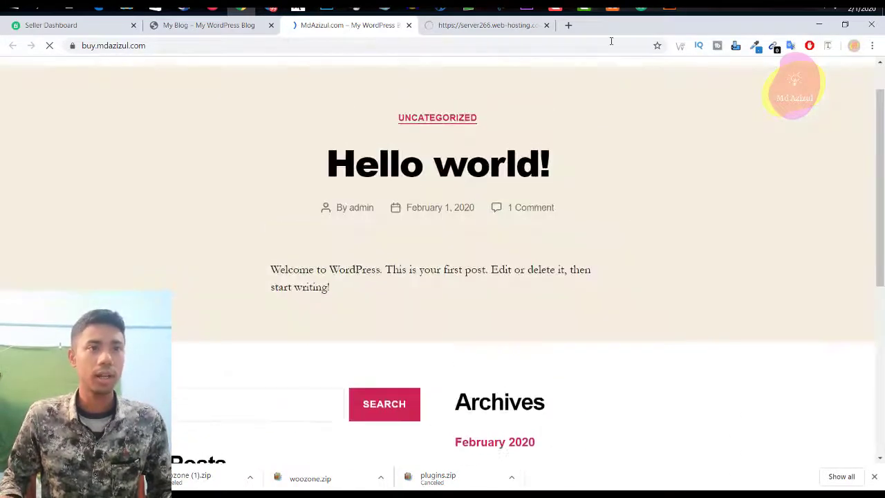
pyautogui.click(498, 28)
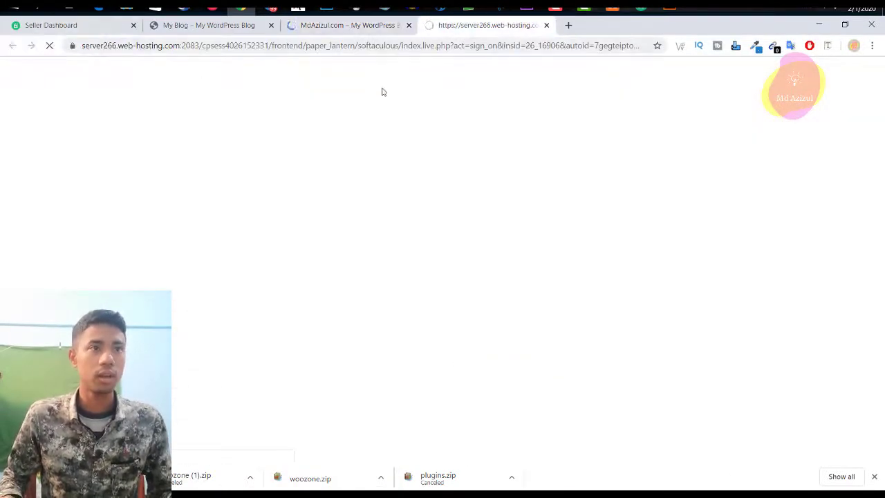
pyautogui.click(346, 26)
pyautogui.click(252, 46)
pyautogui.rightClick(253, 44)
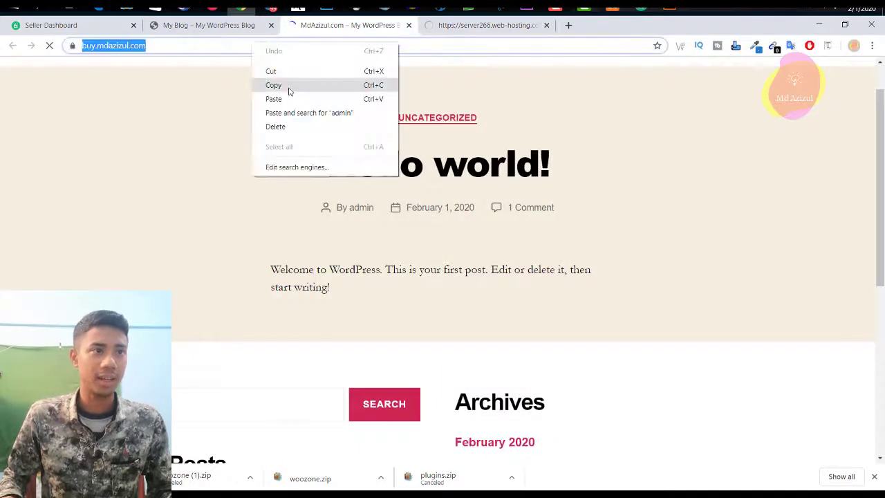
pyautogui.click(289, 85)
# Step: Paste the address into a new tab, open the wp-admin Dashboard, and close the extra tab
pyautogui.click(568, 25)
pyautogui.rightClick(484, 45)
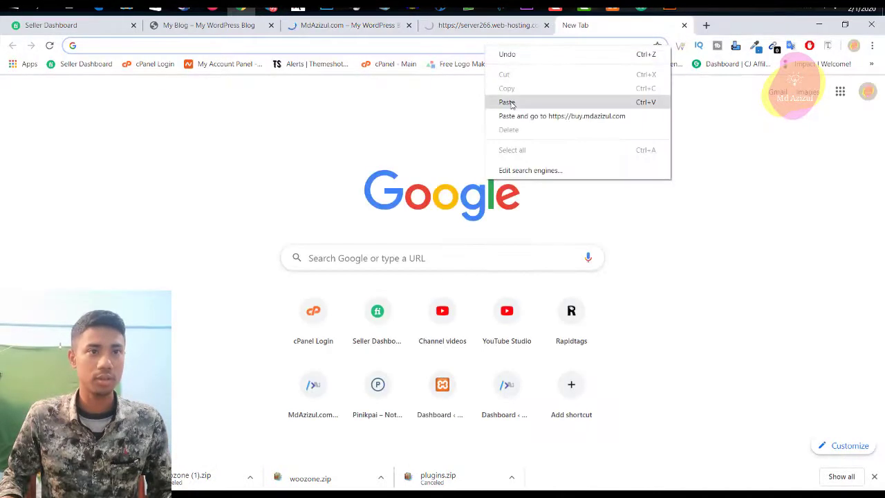
pyautogui.click(512, 99)
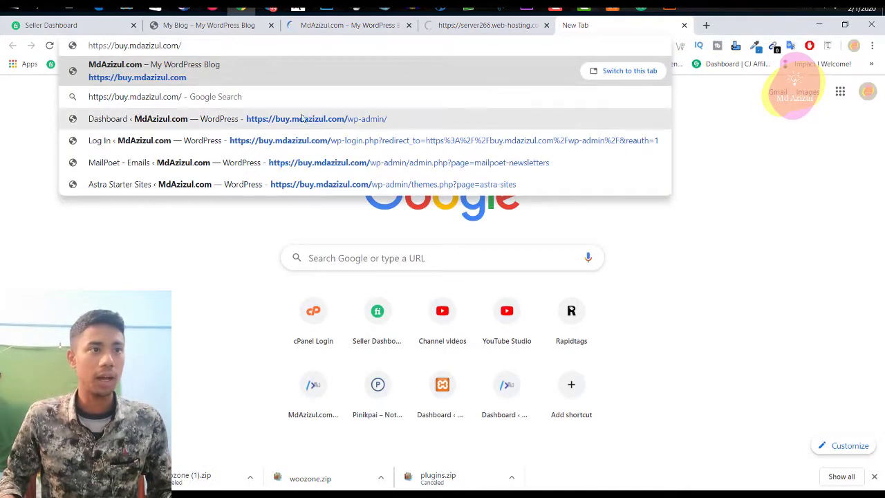
pyautogui.moveTo(141, 45); pyautogui.dragTo(198, 45)
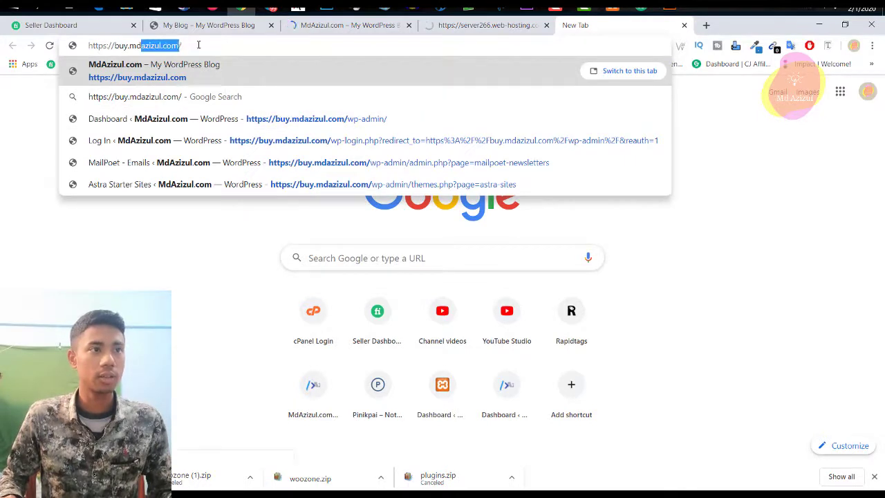
pyautogui.click(237, 43)
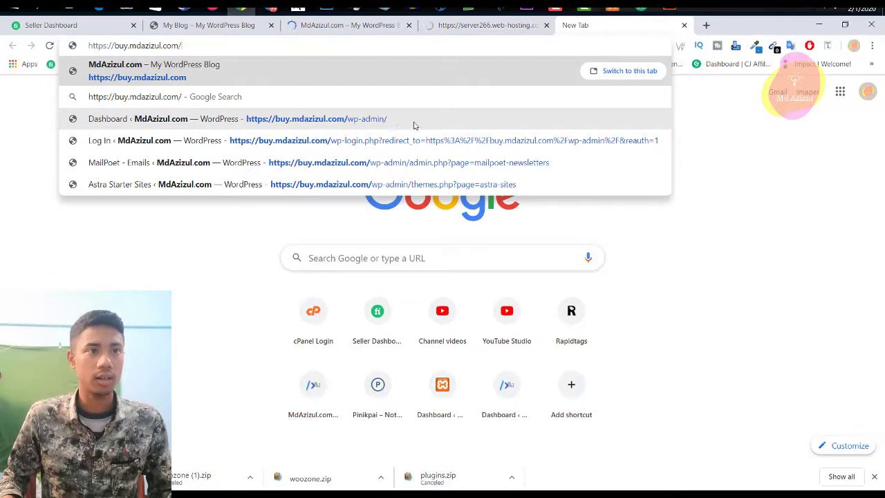
pyautogui.click(419, 125)
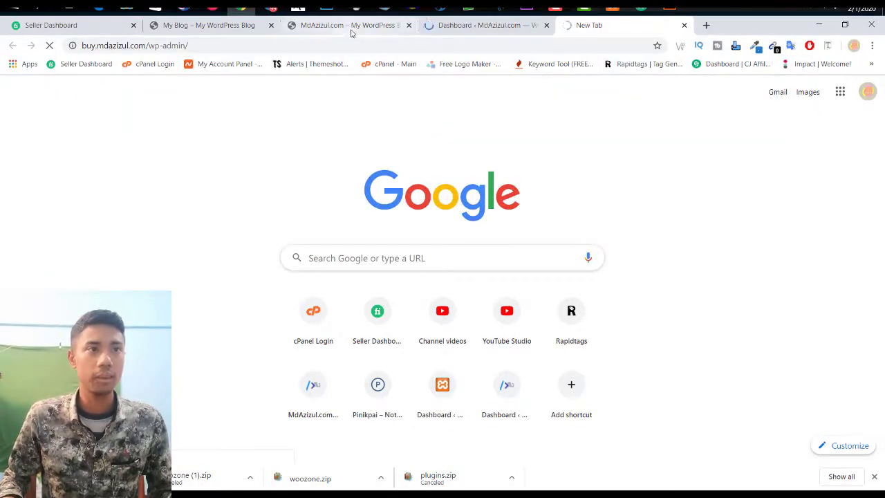
pyautogui.click(685, 25)
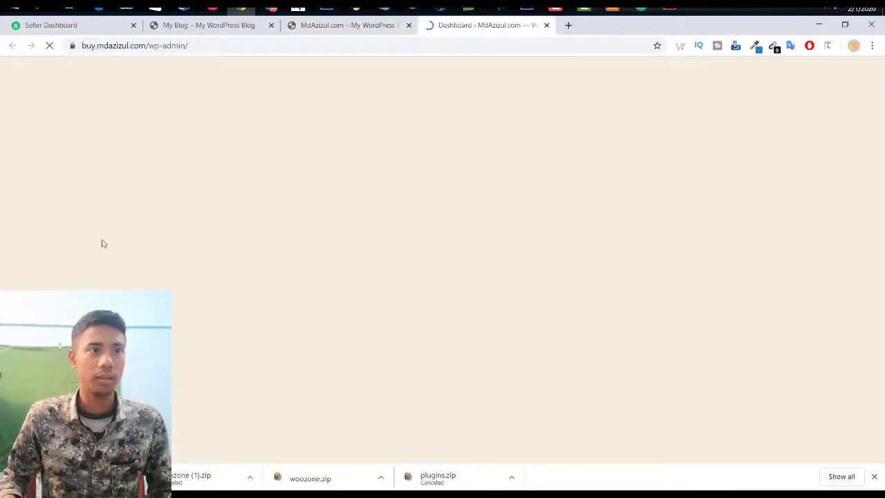
pyautogui.click(379, 26)
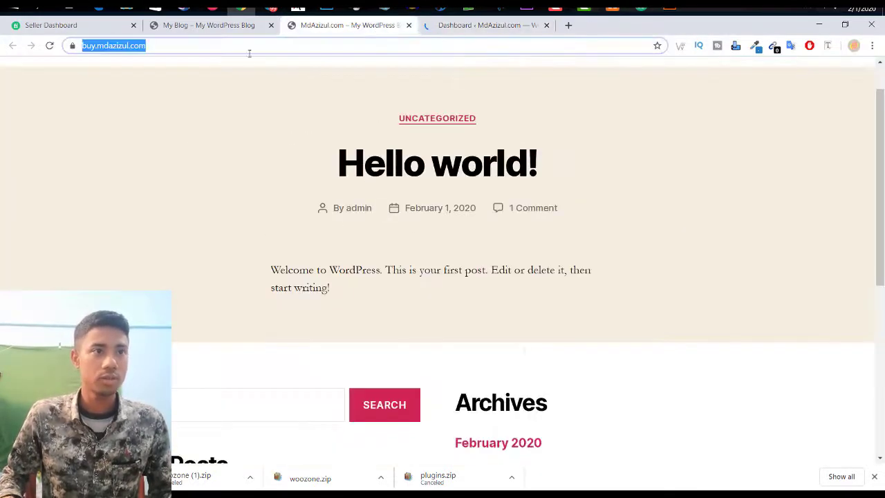
pyautogui.scroll(-5, 390, 158)
pyautogui.click(462, 29)
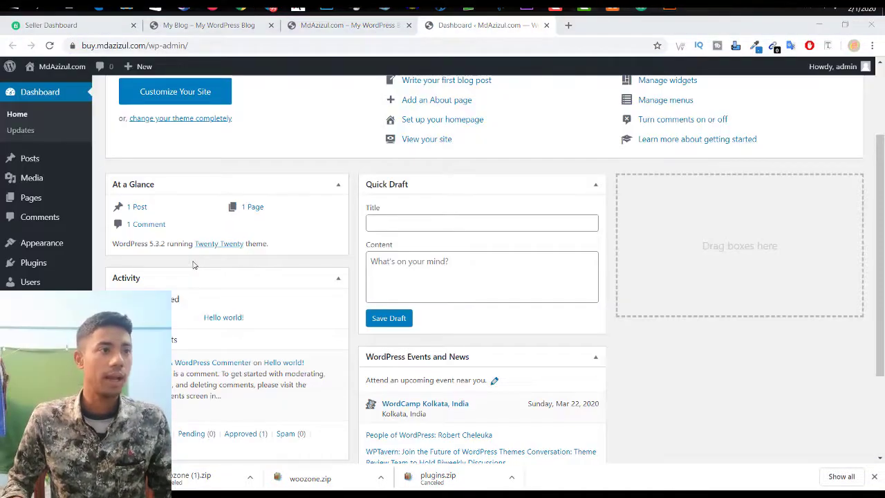
# Step: Open Appearance > Themes in the MdAzizul.com admin dashboard
pyautogui.scroll(2, 193, 264)
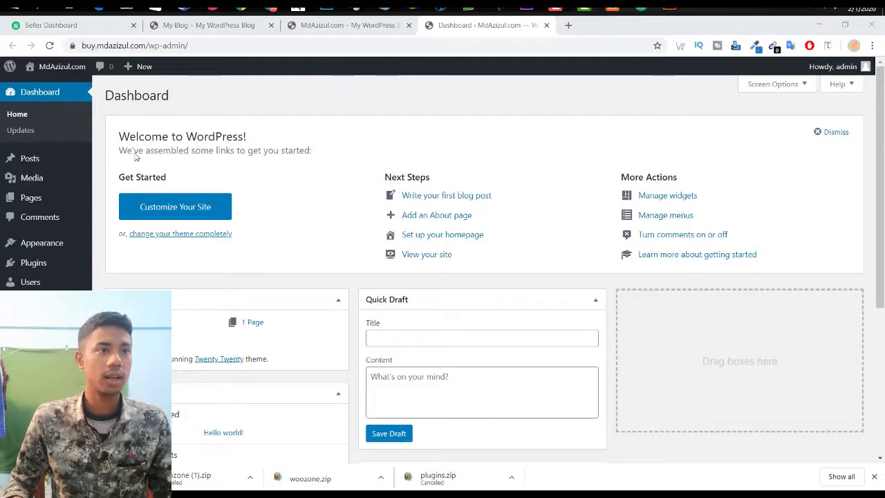
pyautogui.click(240, 27)
pyautogui.click(499, 26)
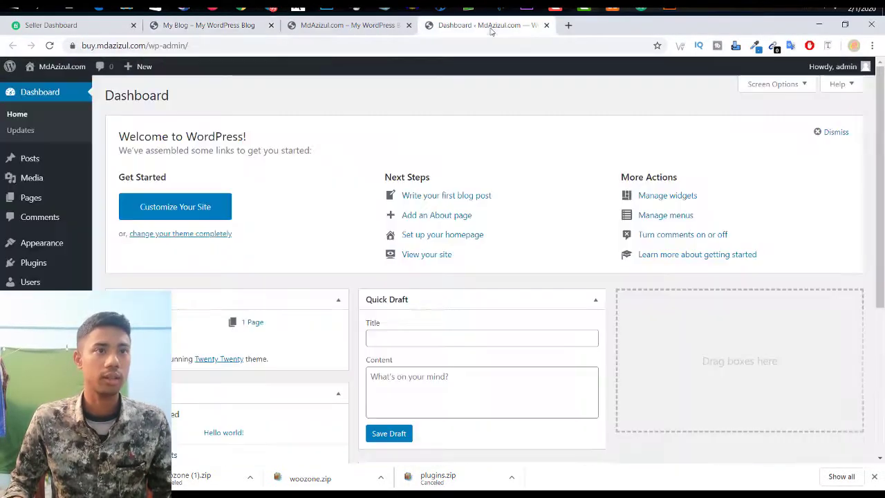
pyautogui.moveTo(60, 243)
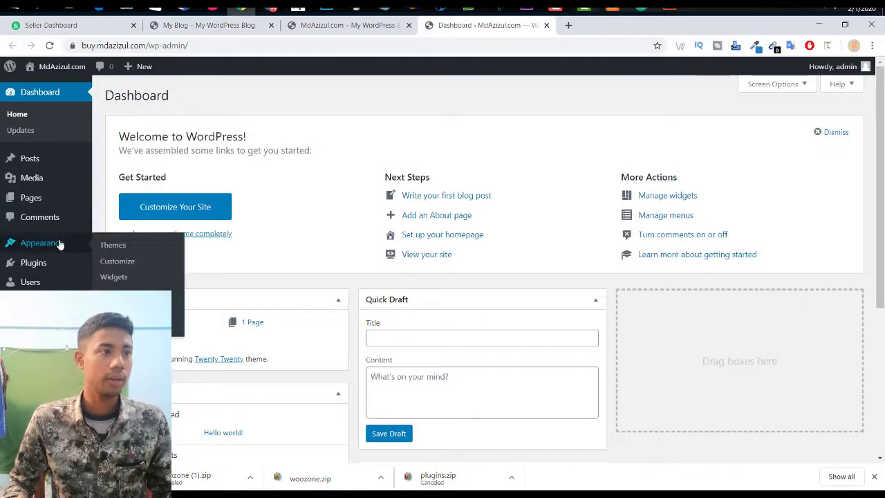
pyautogui.click(115, 246)
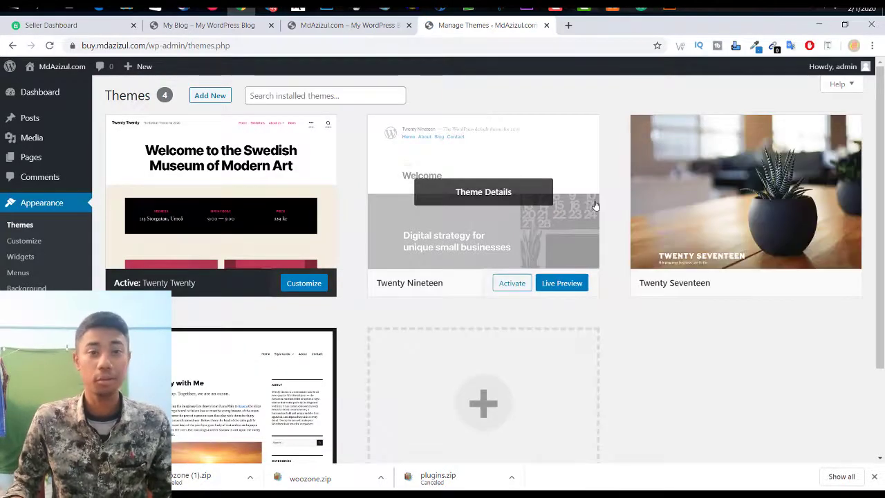
pyautogui.scroll(-2, 346, 301)
pyautogui.scroll(2, 352, 286)
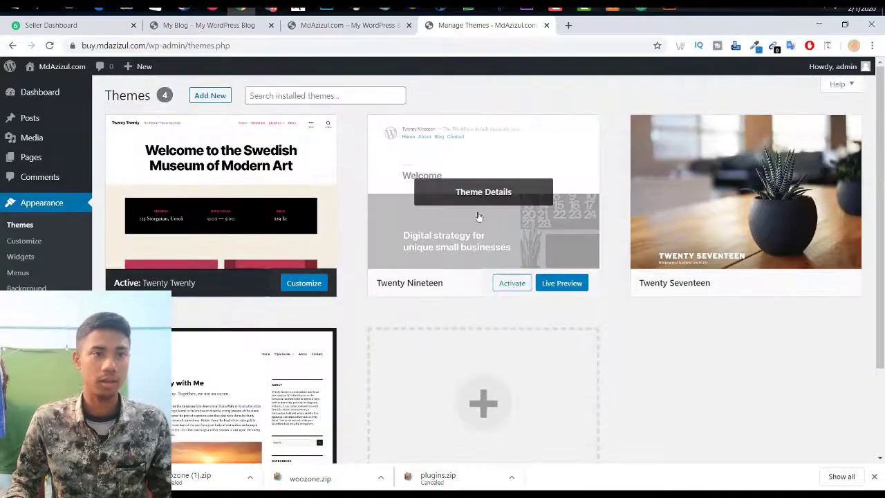
# Step: Review the Twenty Nineteen and Twenty Seventeen theme details, then go to Add New themes
pyautogui.click(486, 188)
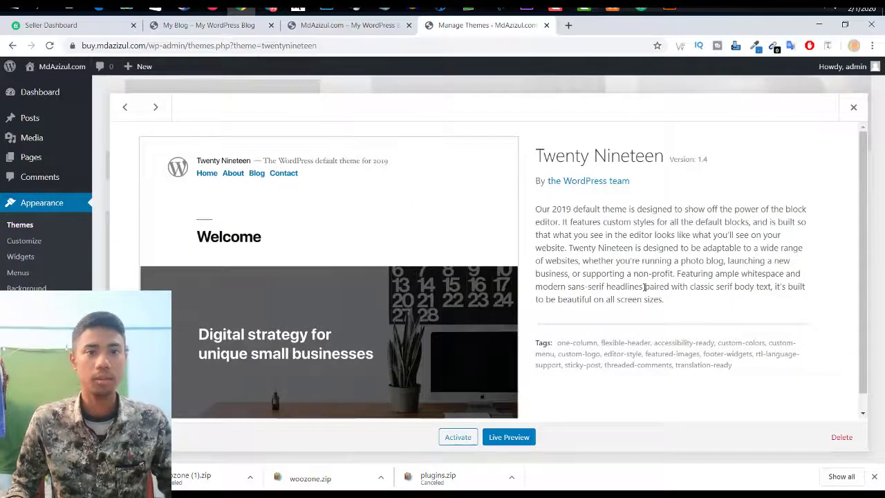
pyautogui.press('Escape')
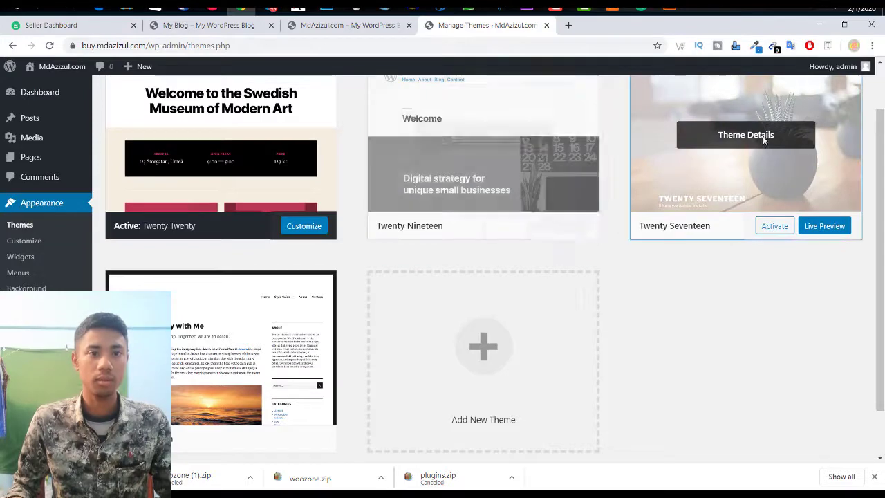
pyautogui.click(761, 139)
pyautogui.click(855, 105)
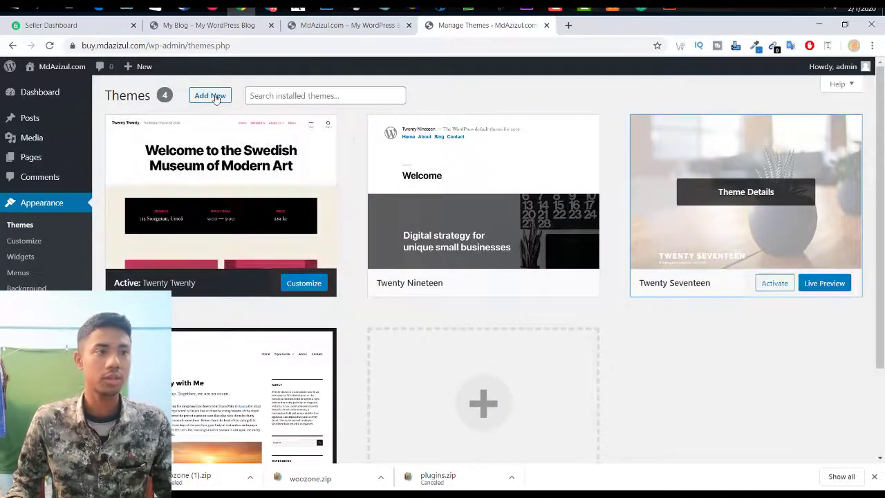
pyautogui.click(210, 96)
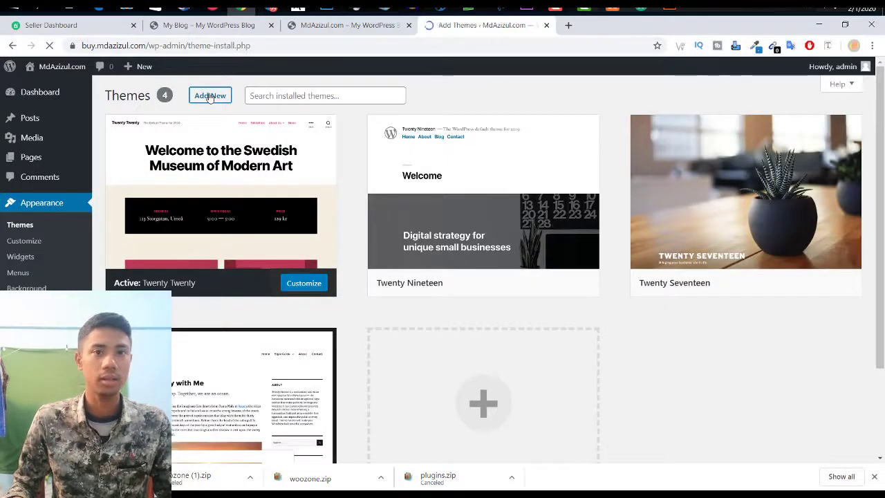
# Step: Search the theme directory for 'astra', then install and activate the Astra theme
pyautogui.click(761, 127)
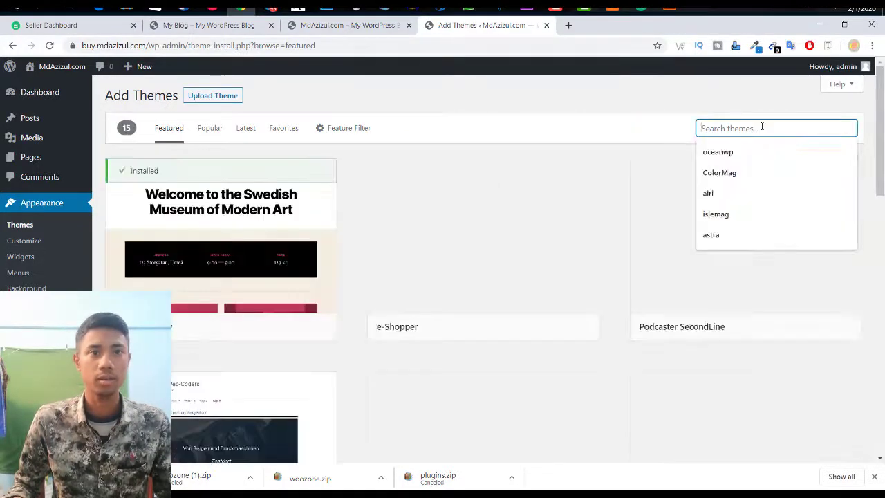
pyautogui.write('ast')
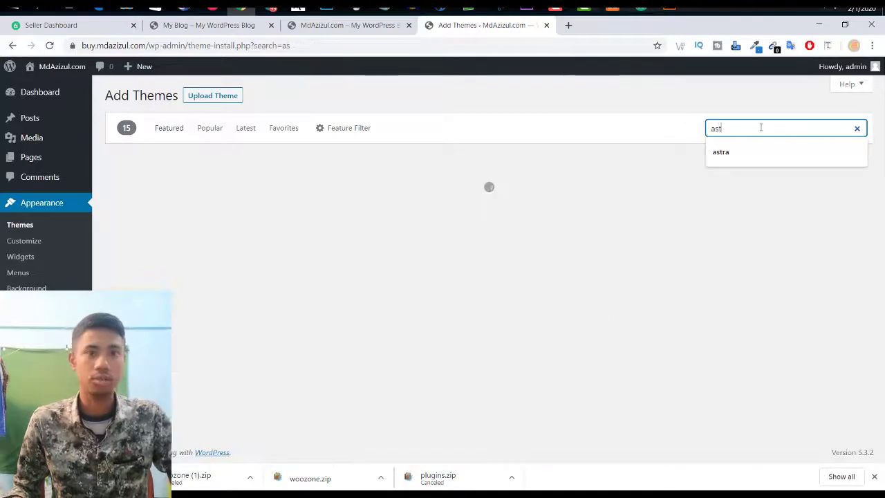
pyautogui.write('ra')
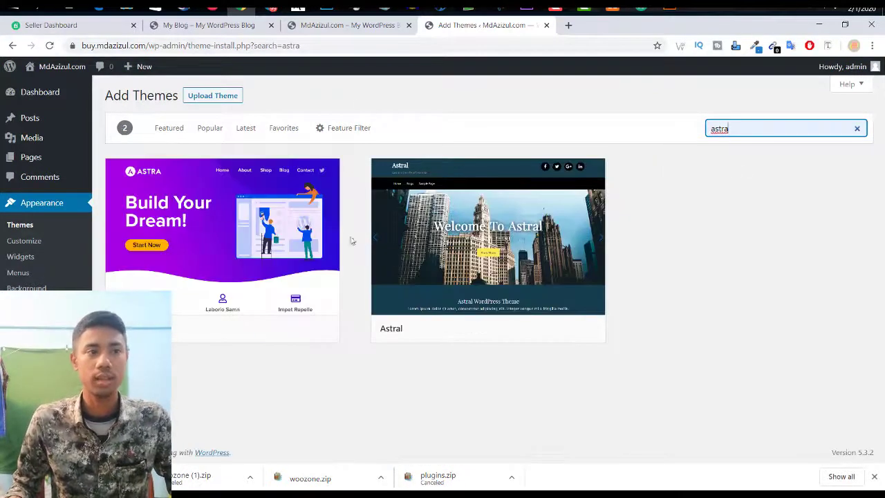
pyautogui.moveTo(267, 315)
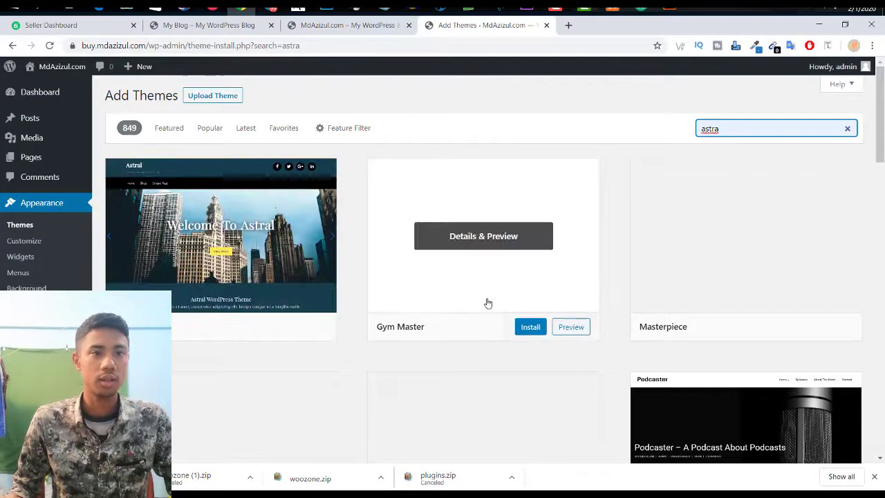
pyautogui.moveTo(710, 306)
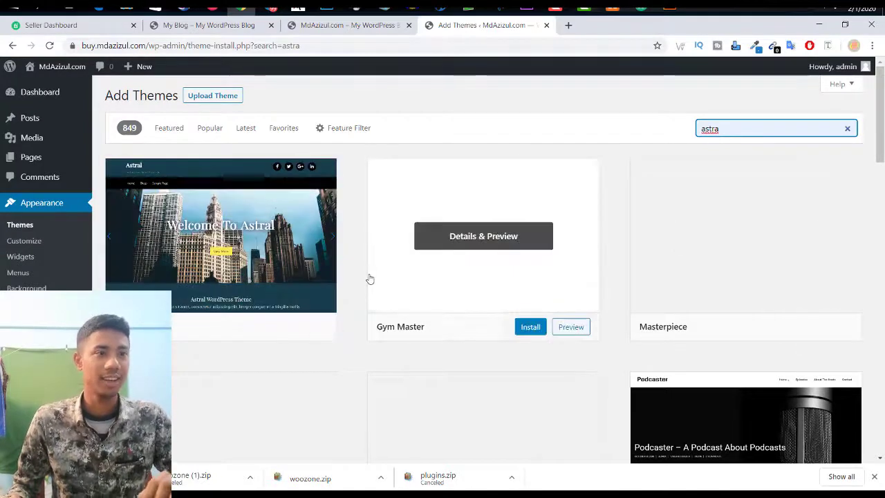
pyautogui.moveTo(688, 163)
pyautogui.press('BackSpace')
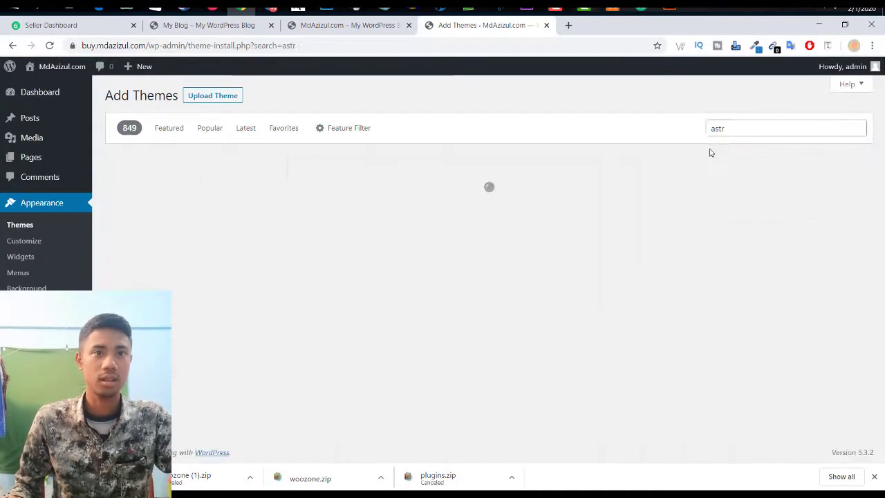
pyautogui.click(737, 126)
pyautogui.write('a')
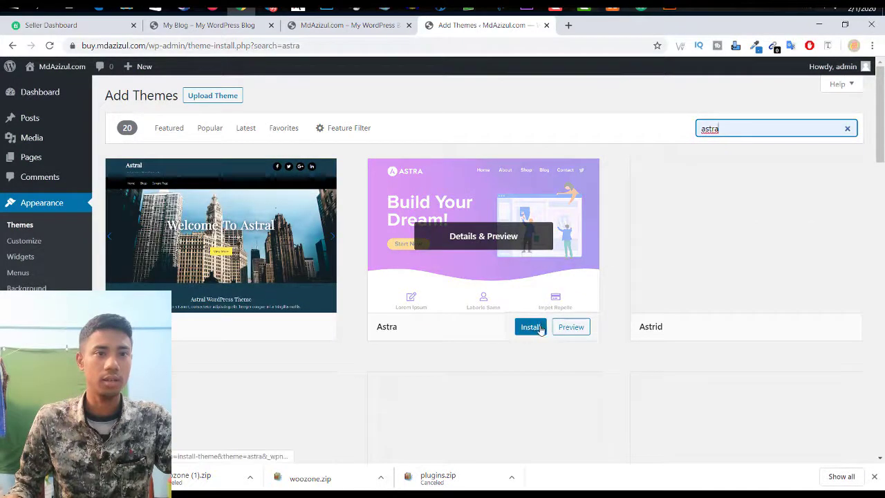
pyautogui.click(540, 329)
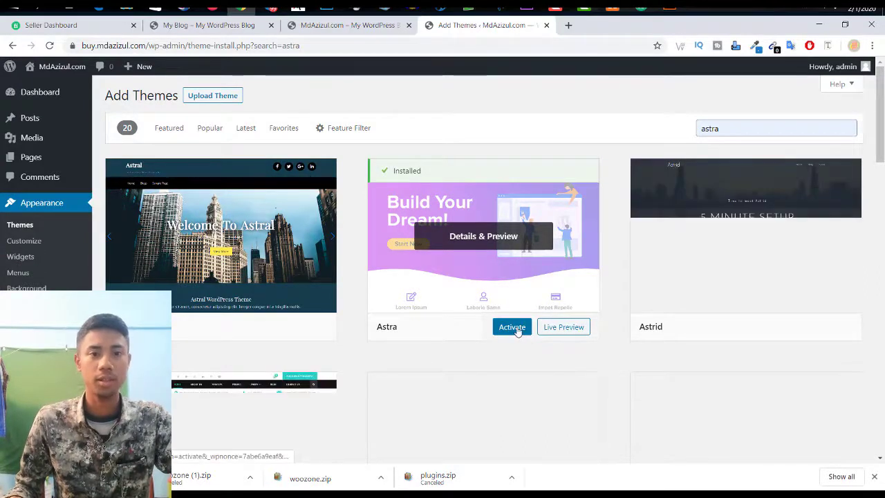
pyautogui.click(516, 329)
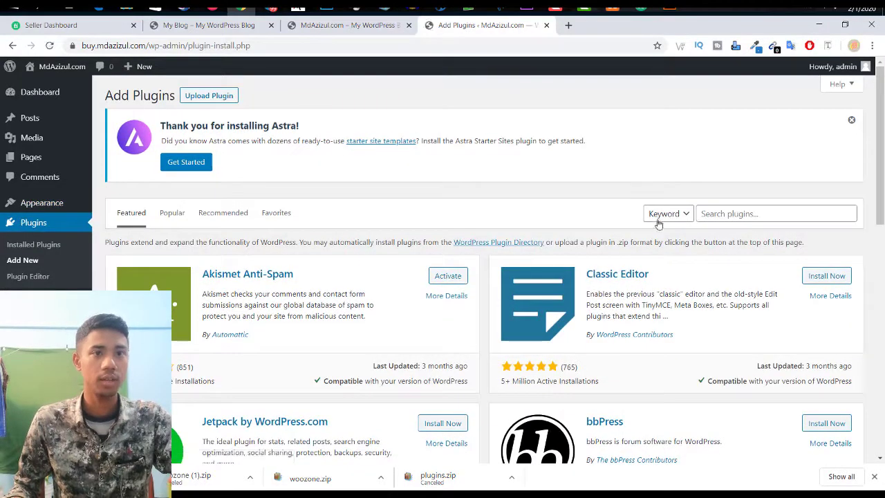
# Step: Search plugins for 'astra', then install and activate Astra Starter Sites
pyautogui.click(660, 220)
pyautogui.click(820, 211)
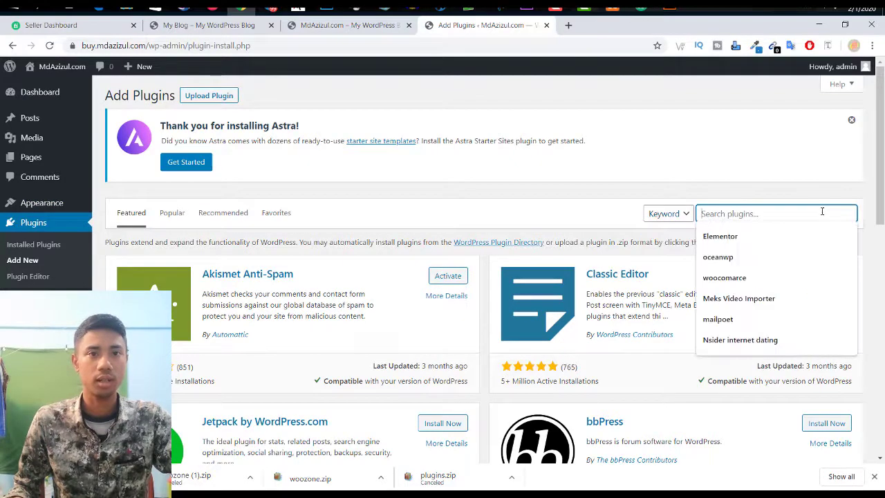
pyautogui.write('astra')
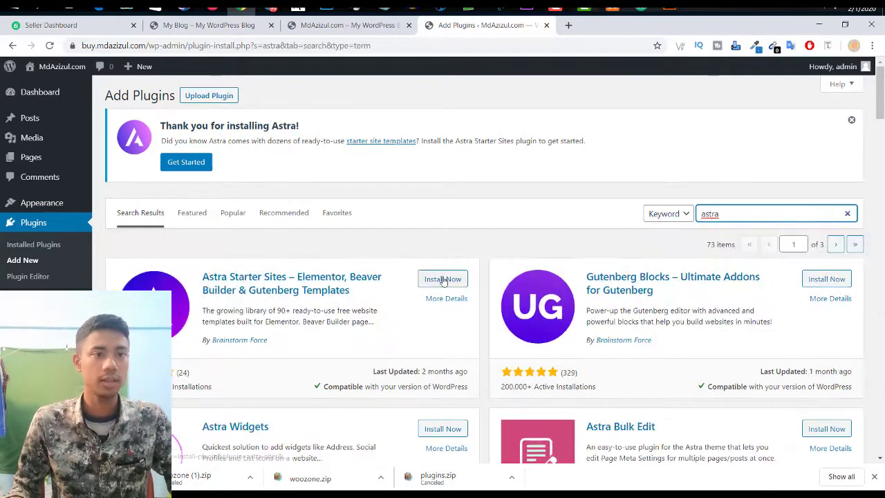
pyautogui.click(443, 280)
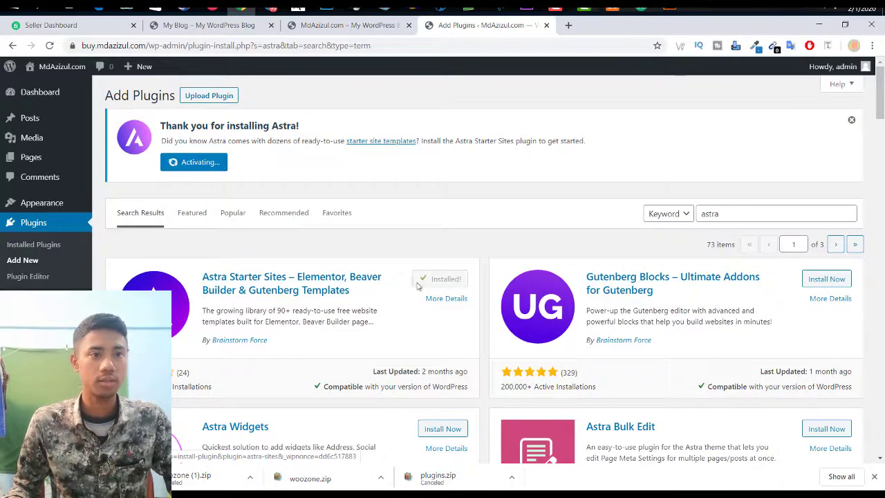
pyautogui.click(446, 277)
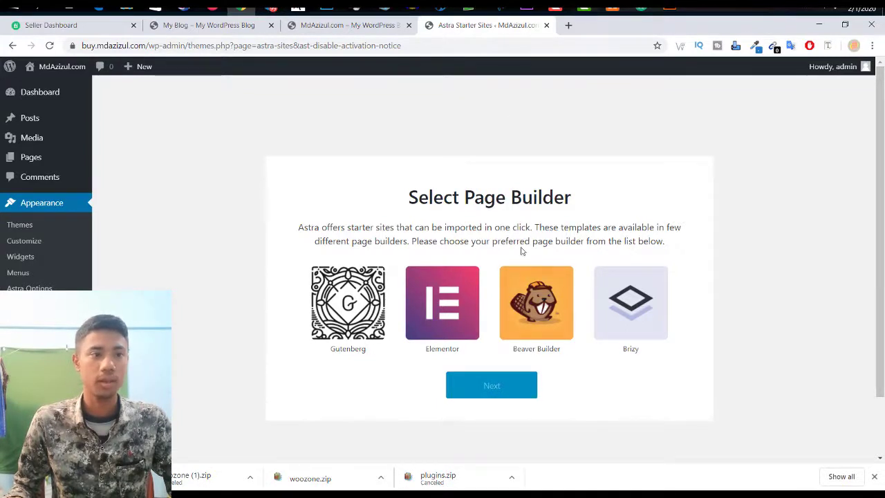
# Step: Pick Elementor as the page builder for Astra starter sites and proceed to the template library
pyautogui.click(442, 297)
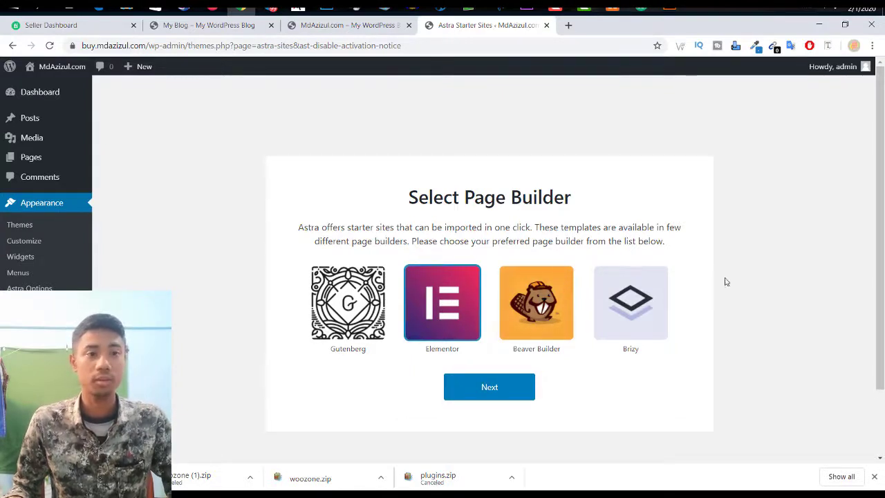
pyautogui.click(509, 393)
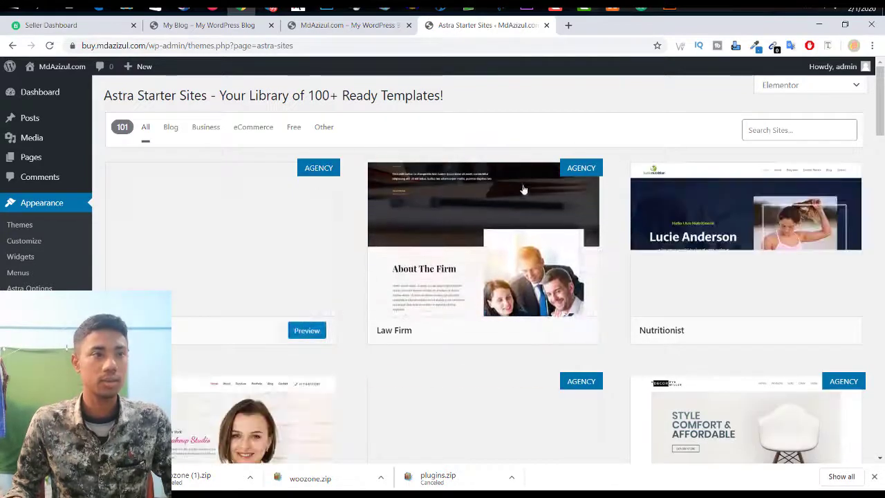
# Step: Filter the Astra starter library to eCommerce templates and scroll down to the Brandstore template
pyautogui.moveTo(323, 96); pyautogui.dragTo(505, 100)
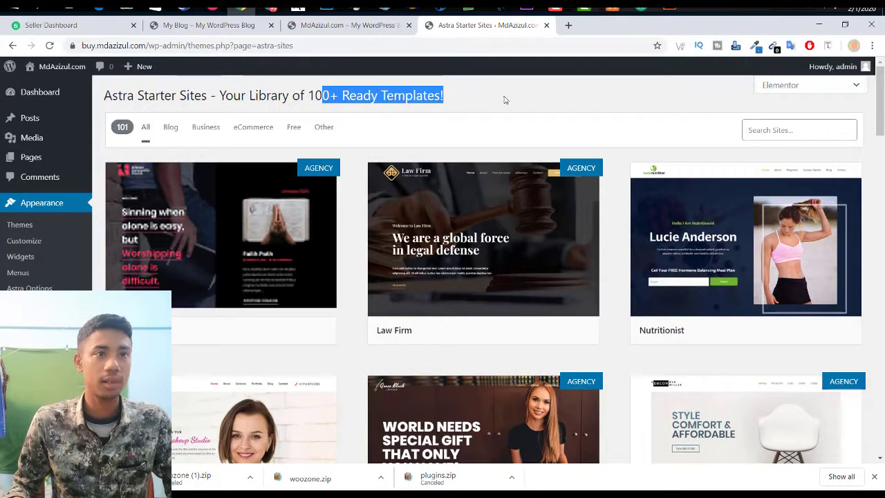
pyautogui.click(504, 100)
pyautogui.scroll(-3, 454, 323)
pyautogui.scroll(2, 332, 263)
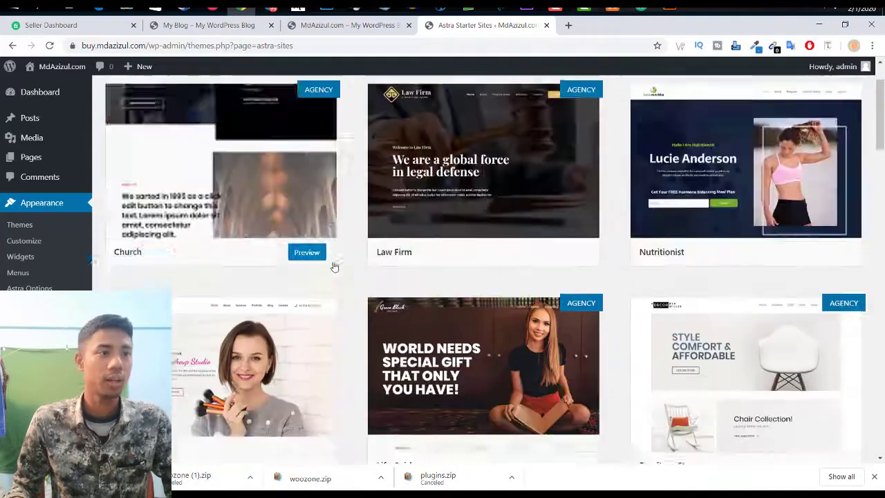
pyautogui.scroll(1, 334, 266)
pyautogui.scroll(-5, 332, 263)
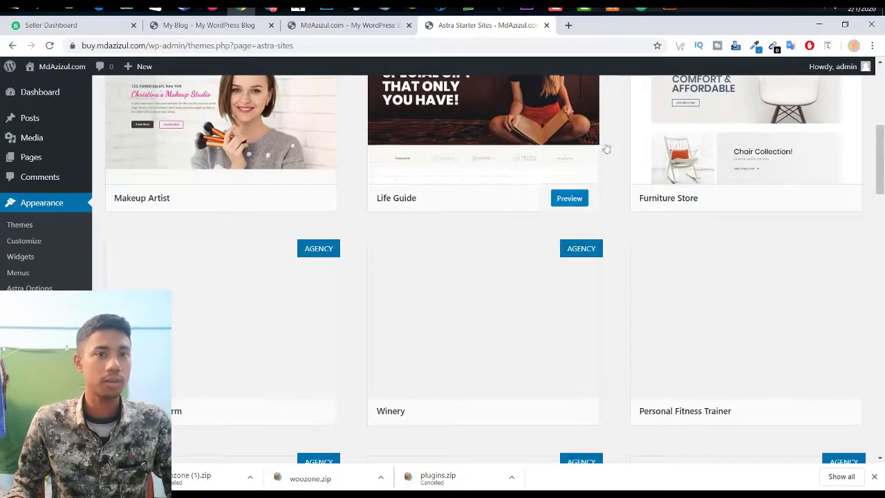
pyautogui.scroll(2, 483, 207)
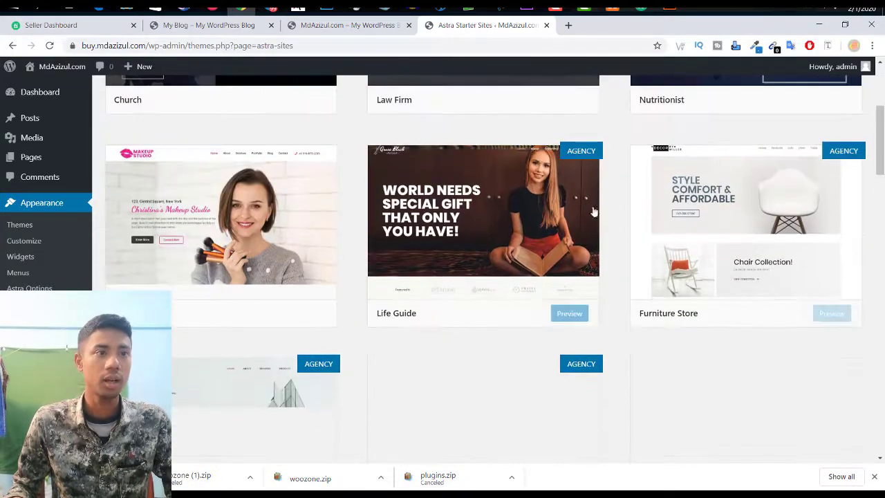
pyautogui.scroll(3, 547, 211)
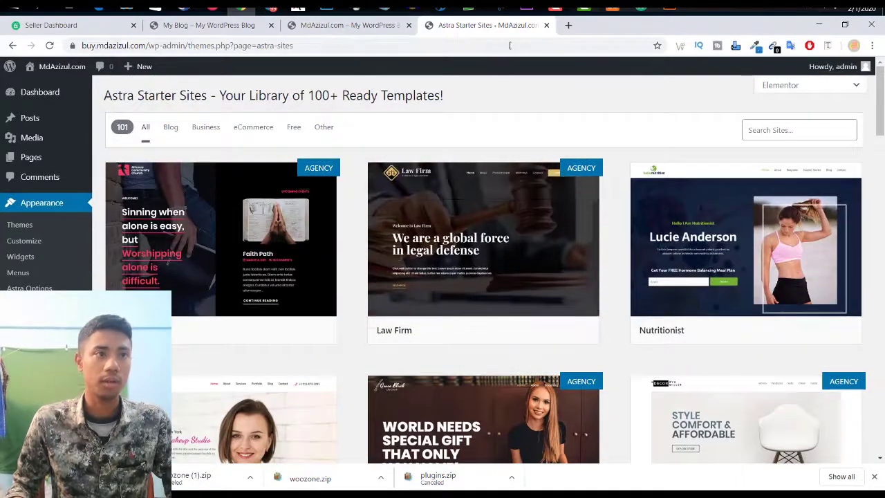
pyautogui.click(254, 129)
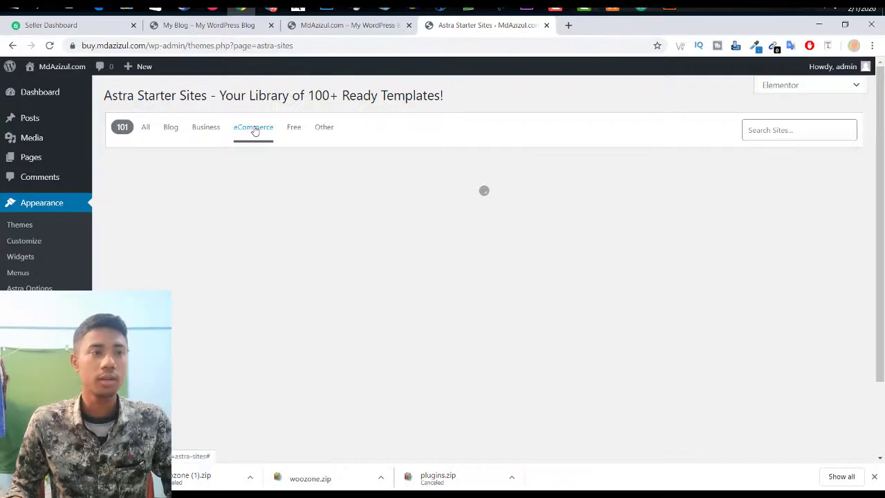
pyautogui.scroll(-3, 477, 288)
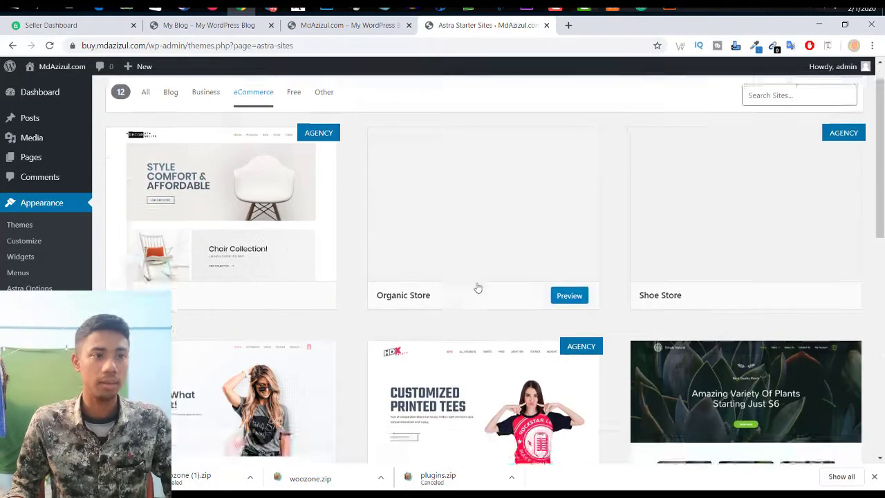
pyautogui.scroll(-8, 477, 288)
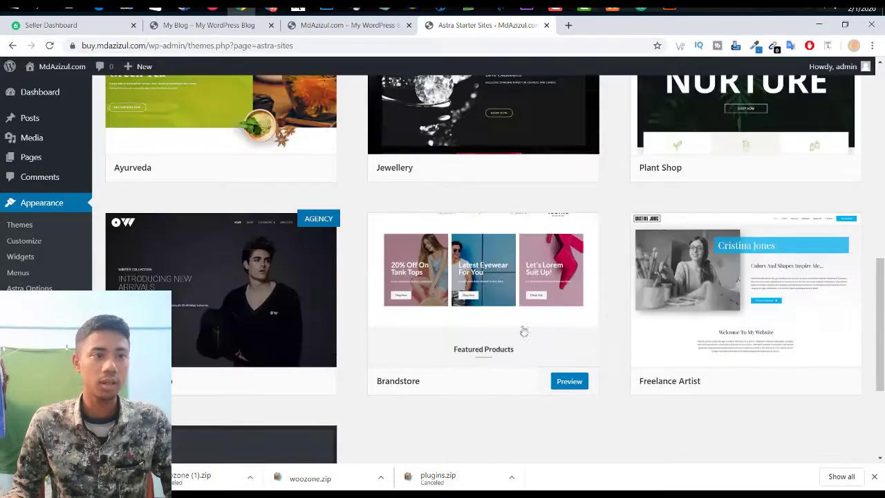
# Step: Preview the Brandstore starter template and start importing it
pyautogui.click(566, 312)
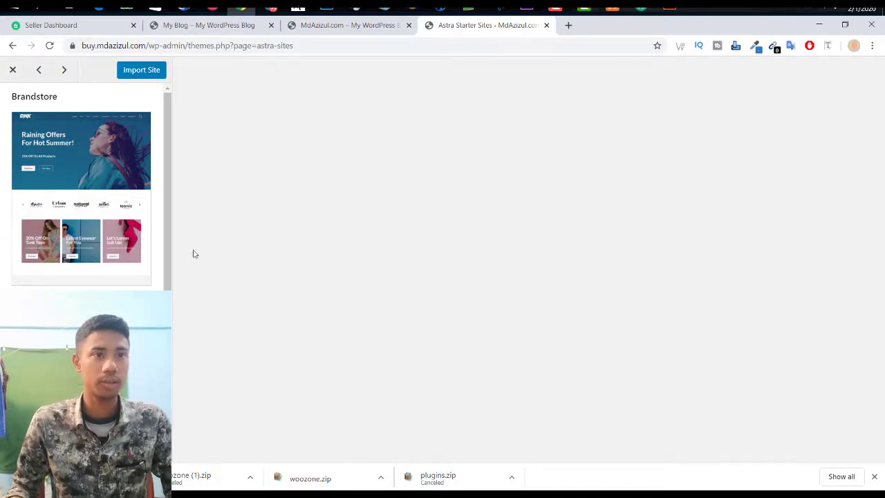
pyautogui.scroll(-5, 652, 270)
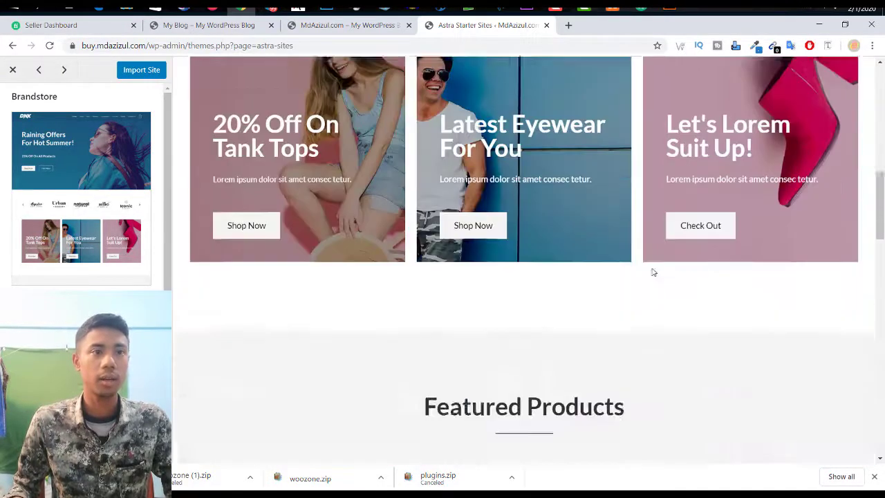
pyautogui.scroll(5, 652, 270)
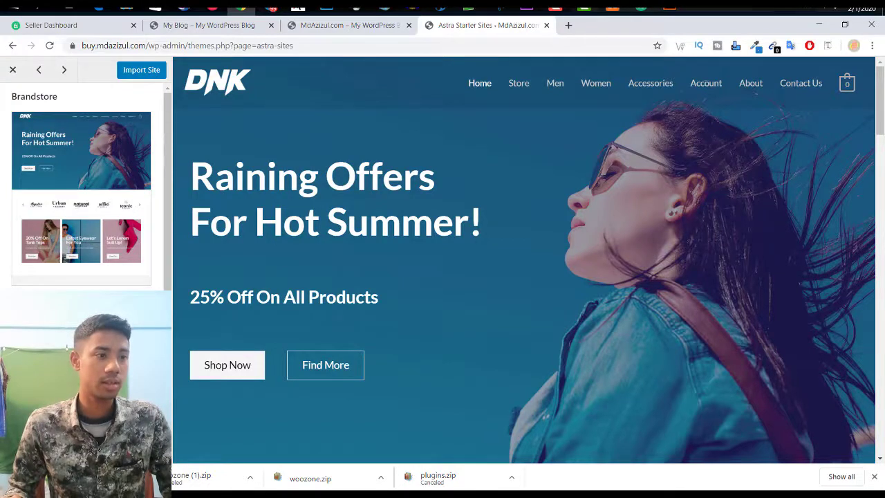
pyautogui.click(141, 69)
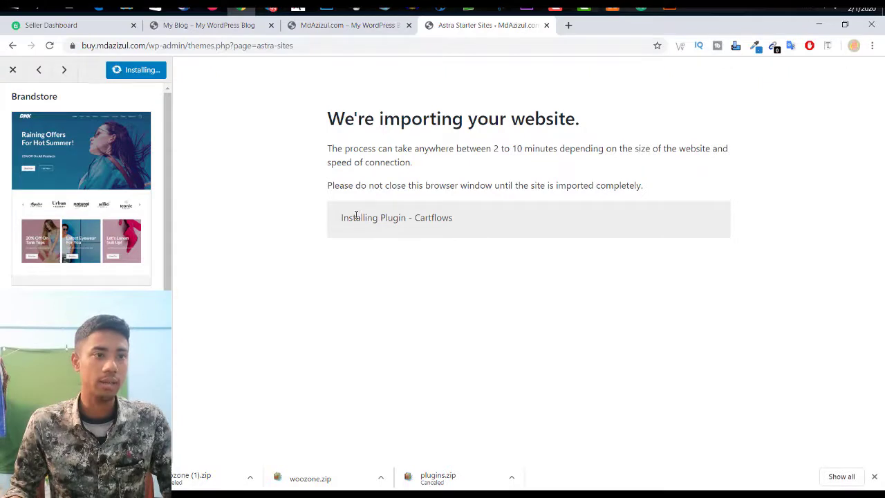
# Step: Read the Brandstore import progress notices while the Cartflows plugin installs
pyautogui.moveTo(356, 217); pyautogui.dragTo(481, 218)
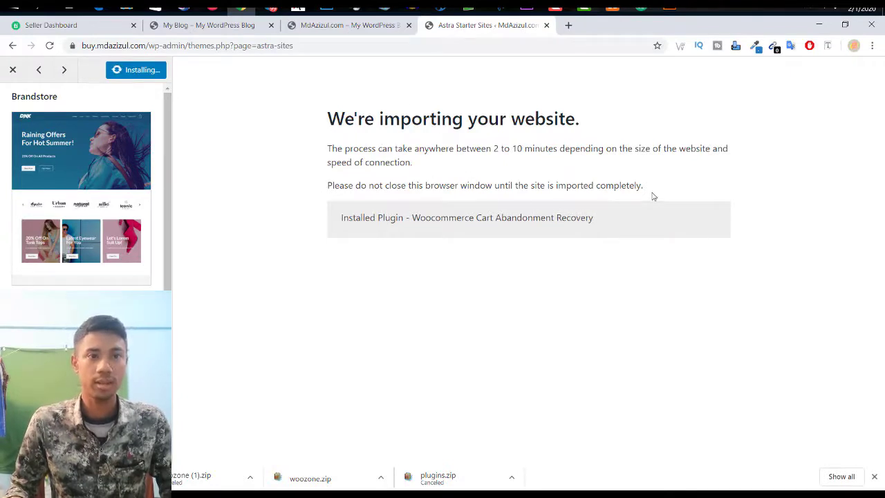
pyautogui.moveTo(651, 196); pyautogui.dragTo(439, 184)
pyautogui.click(450, 164)
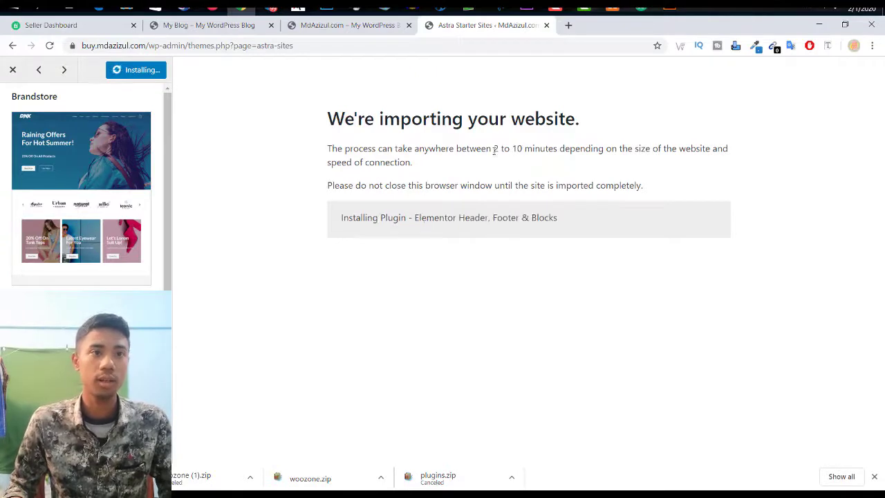
pyautogui.moveTo(493, 151); pyautogui.dragTo(708, 159)
pyautogui.click(632, 142)
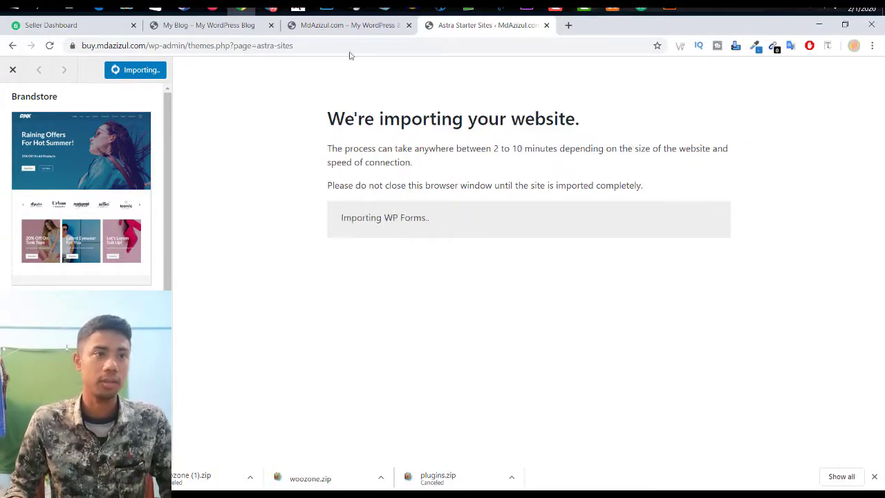
# Step: Check the MdAzizul.com and My Blog tabs, return to the import, then open a blank tab
pyautogui.click(359, 25)
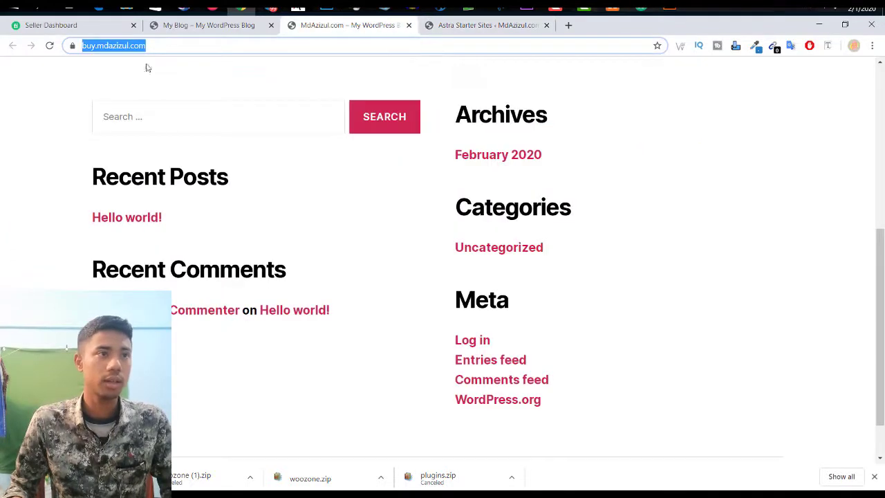
pyautogui.click(222, 31)
pyautogui.scroll(-4, 496, 194)
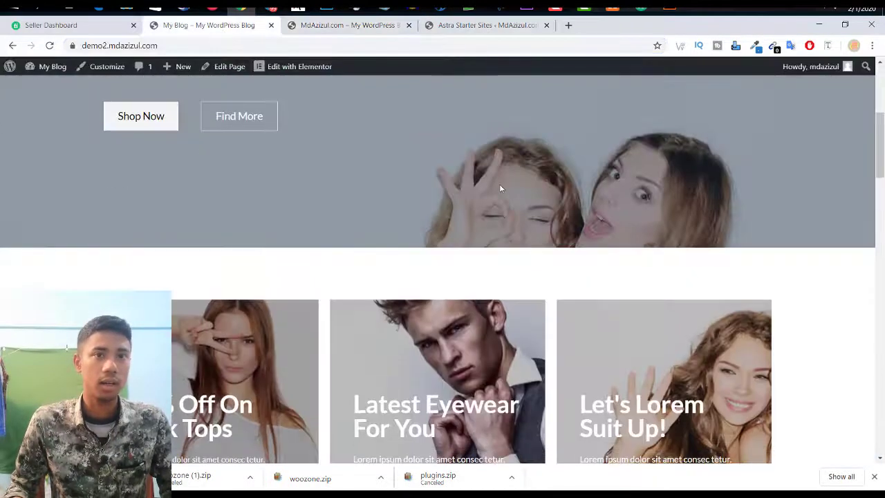
pyautogui.scroll(4, 500, 186)
pyautogui.click(491, 26)
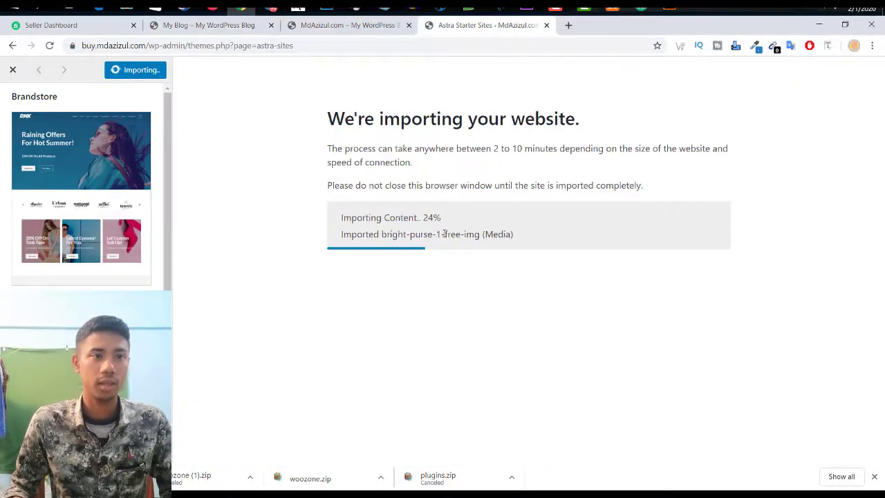
pyautogui.moveTo(491, 235); pyautogui.dragTo(506, 235)
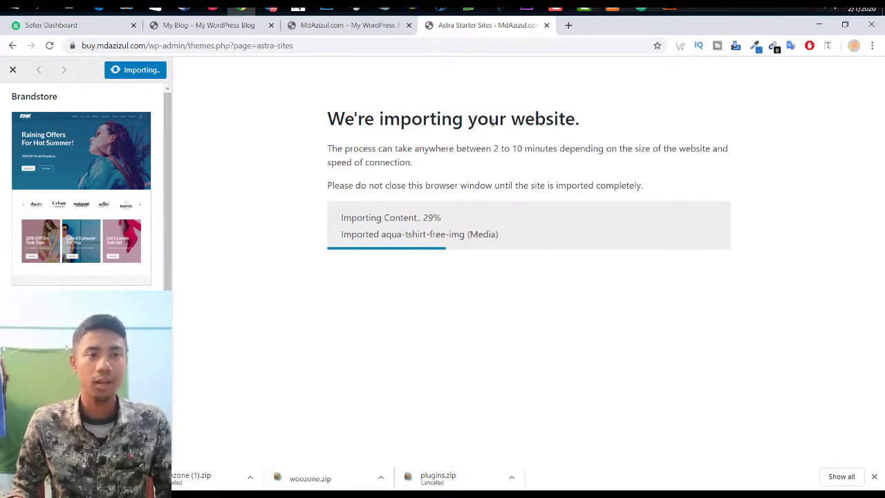
pyautogui.moveTo(490, 121); pyautogui.dragTo(526, 121)
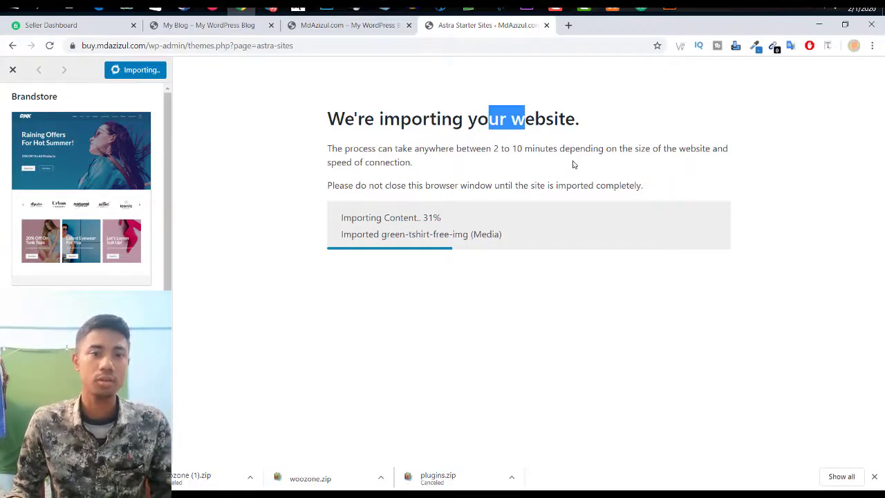
pyautogui.click(568, 26)
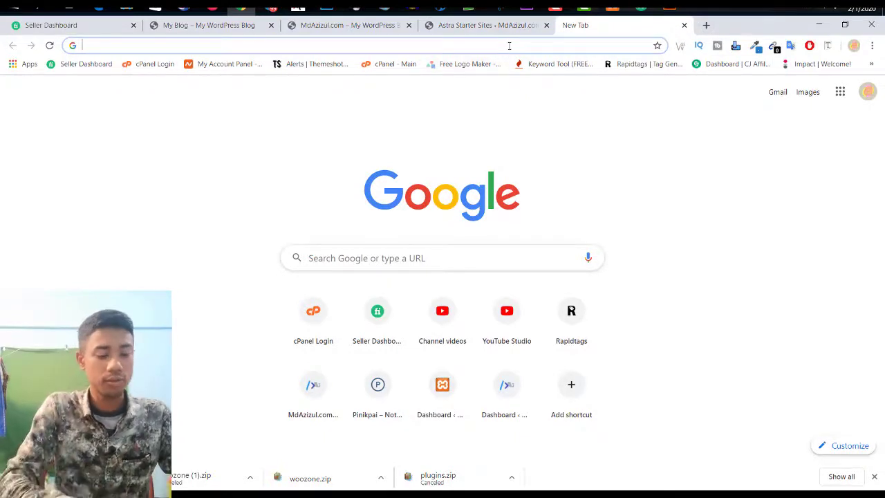
# Step: Search Google for 'pixel', look over the results, then close the search tab
pyautogui.write('pix')
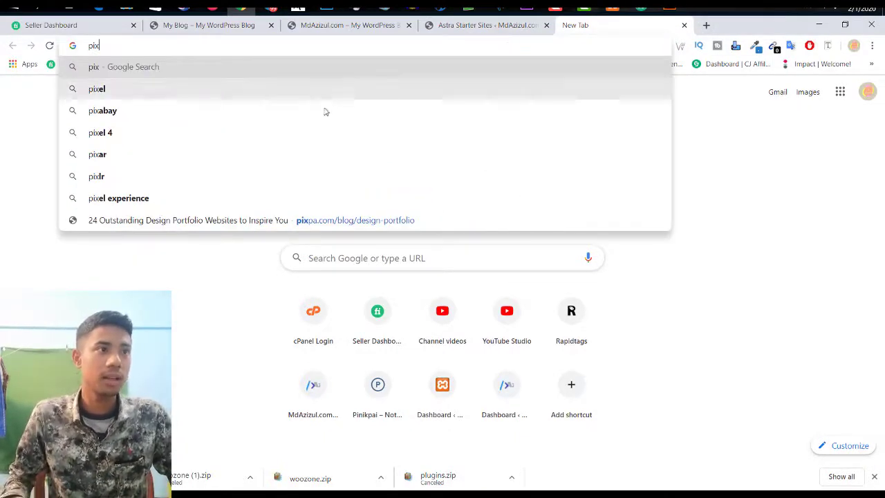
pyautogui.click(308, 99)
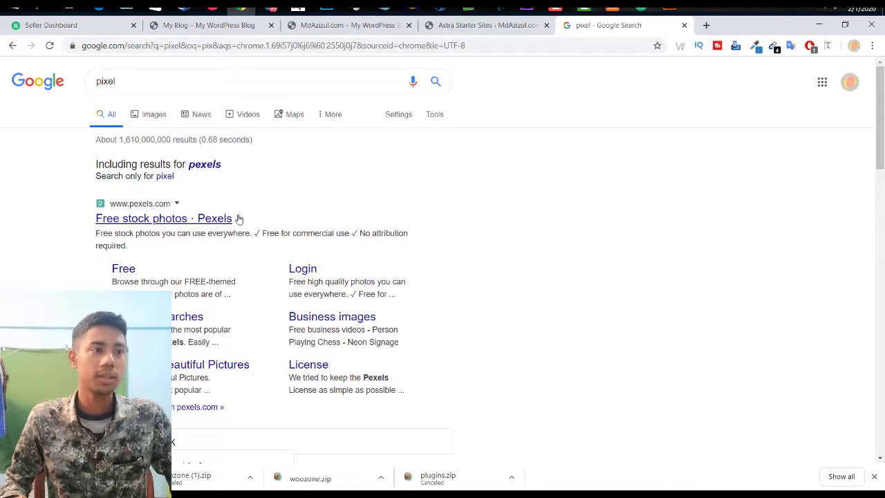
pyautogui.scroll(-12, 239, 218)
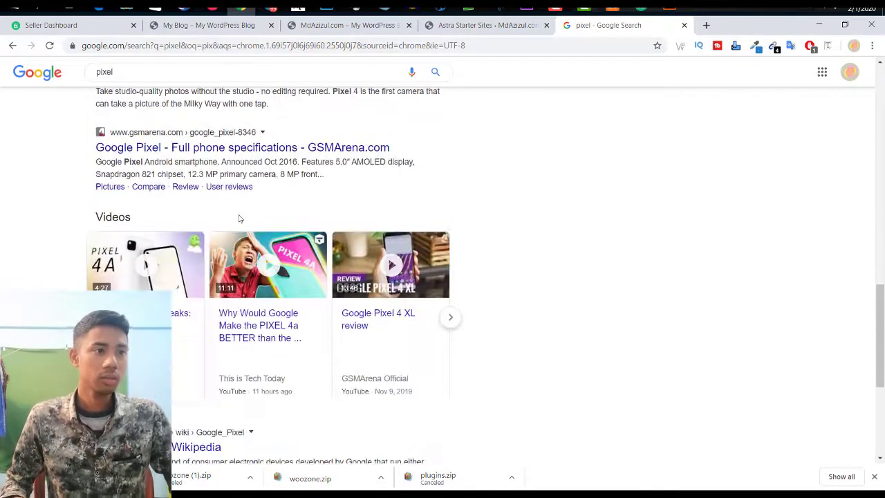
pyautogui.scroll(-5, 239, 218)
pyautogui.scroll(15, 238, 218)
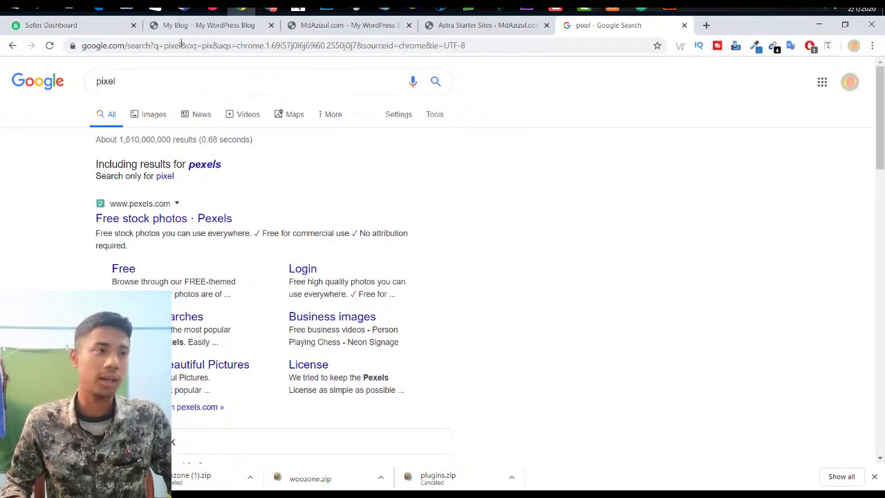
pyautogui.doubleClick(122, 81)
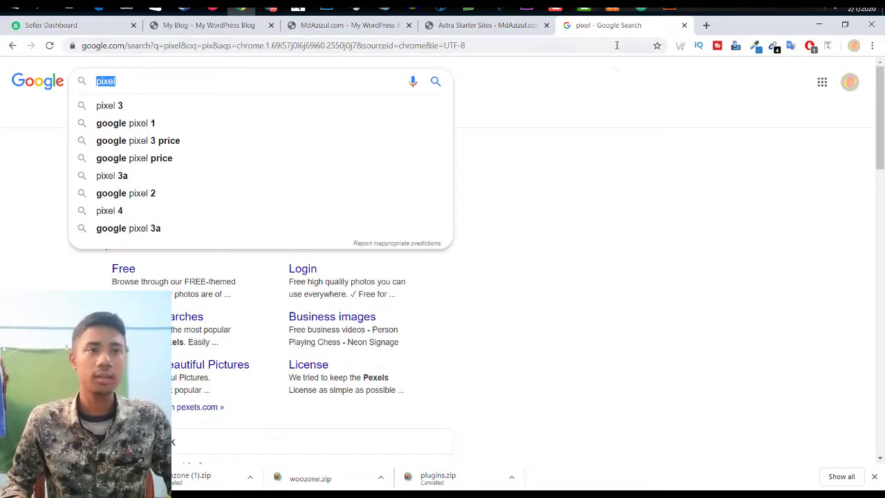
pyautogui.click(684, 25)
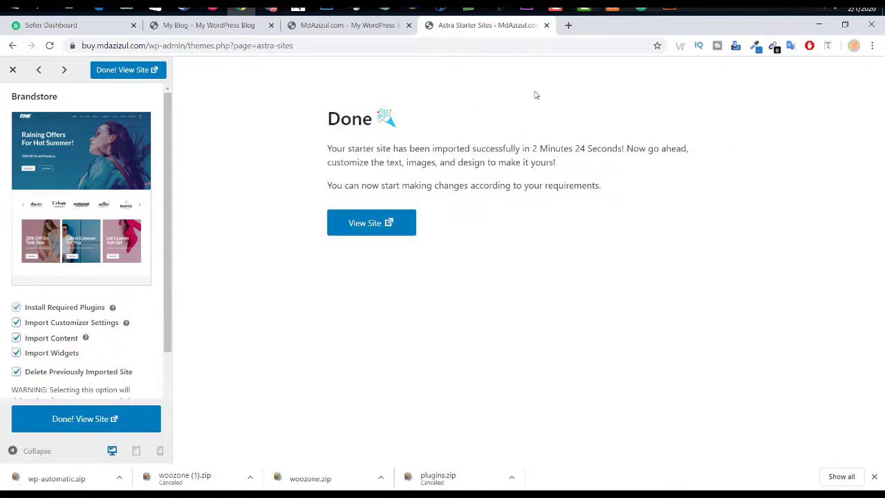
# Step: Reload buy.mdazizul.com, close the finished import tab, and copy the site address
pyautogui.click(200, 28)
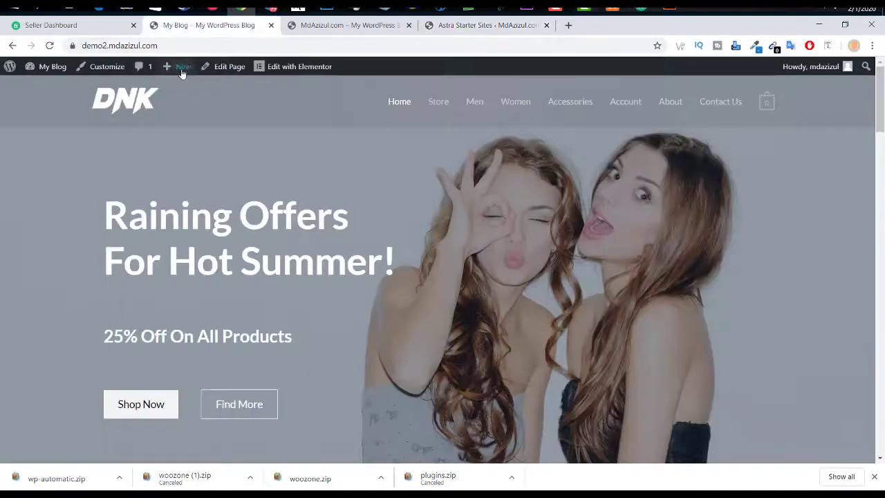
pyautogui.click(326, 28)
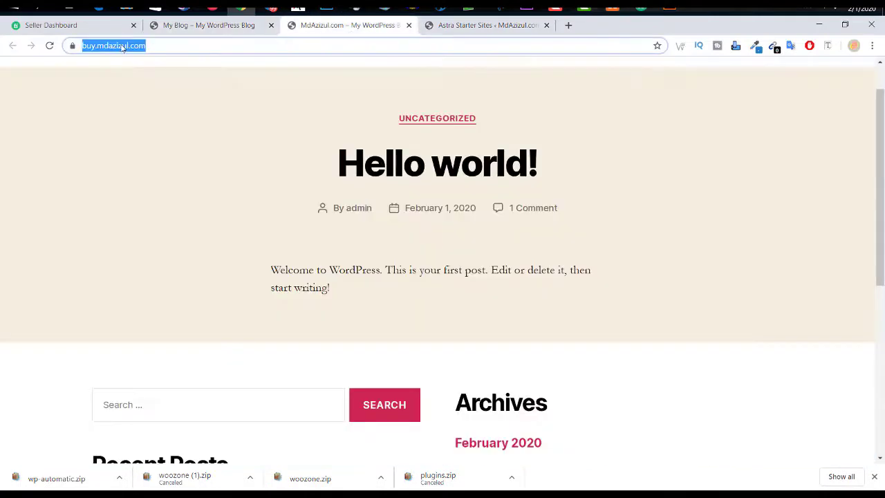
pyautogui.click(49, 47)
pyautogui.click(488, 26)
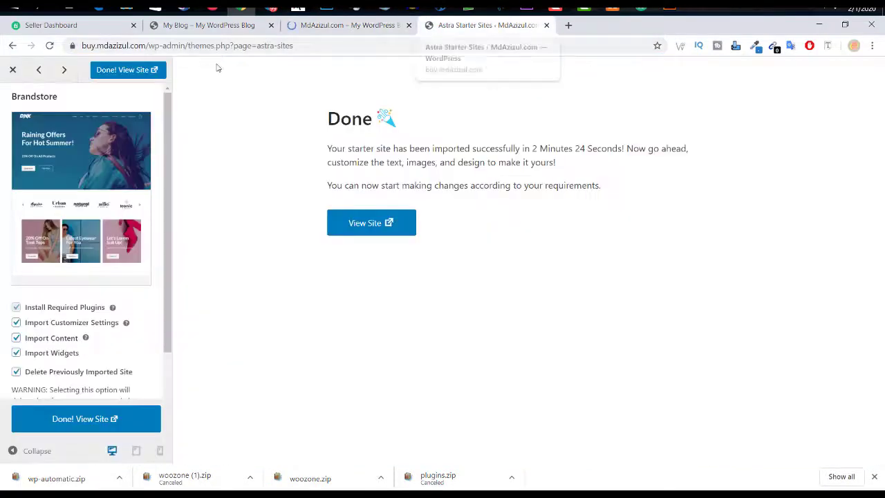
pyautogui.click(547, 25)
pyautogui.click(341, 46)
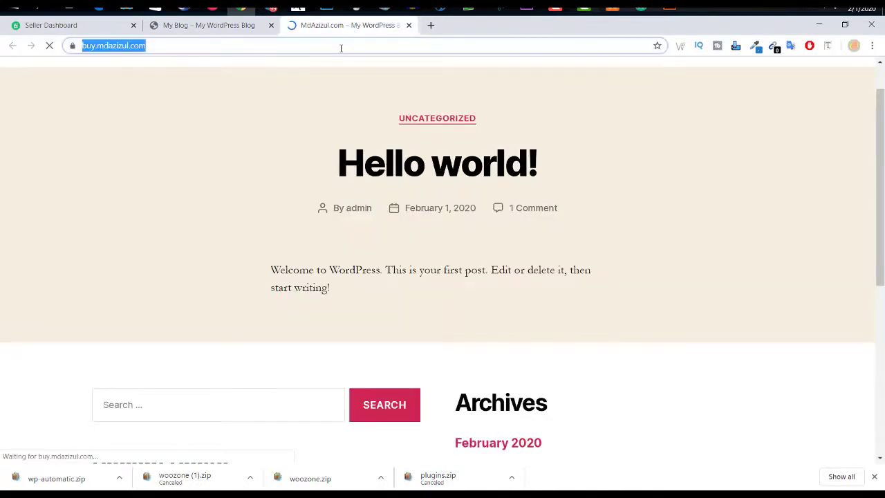
pyautogui.rightClick(342, 46)
pyautogui.click(364, 90)
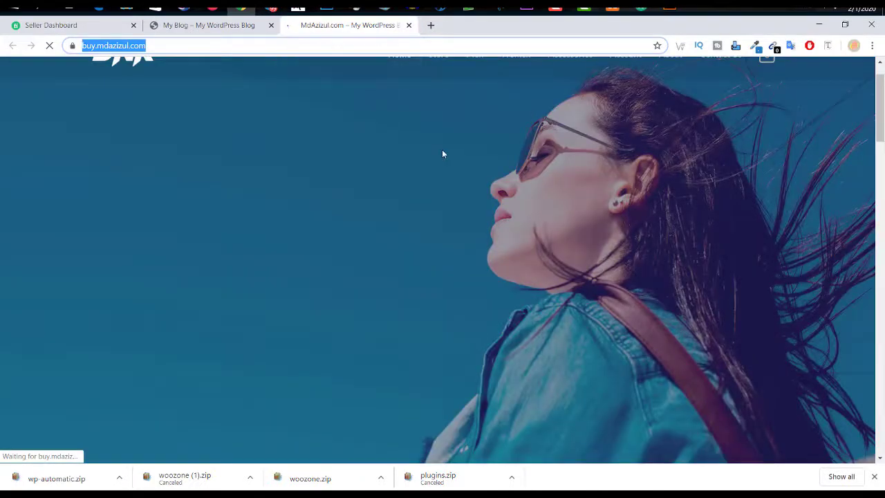
# Step: Scroll through the new DNK store homepage down to its Powered by MdAzizul.com footer
pyautogui.scroll(-5, 673, 239)
pyautogui.scroll(-20, 711, 243)
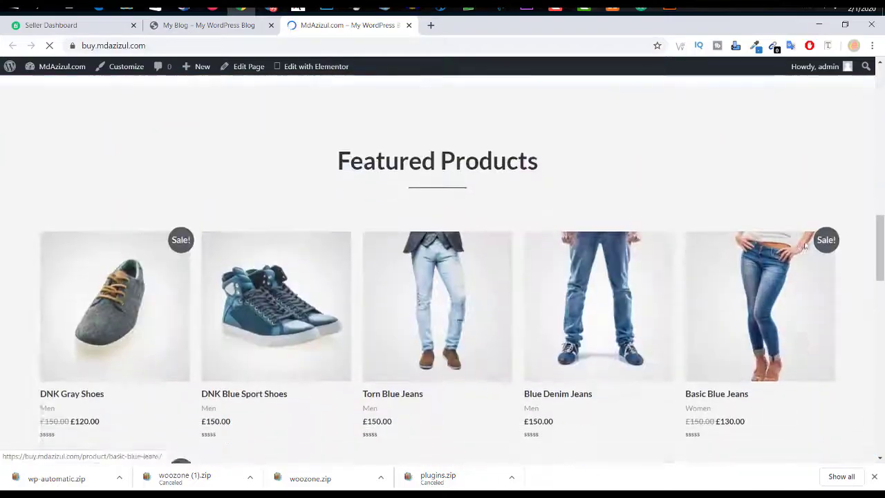
pyautogui.scroll(20, 747, 329)
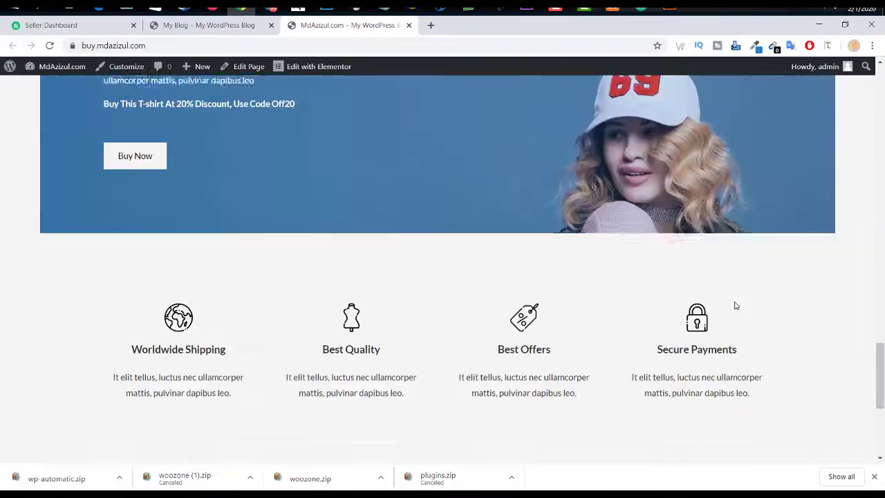
pyautogui.scroll(-6, 723, 318)
pyautogui.scroll(-10, 721, 320)
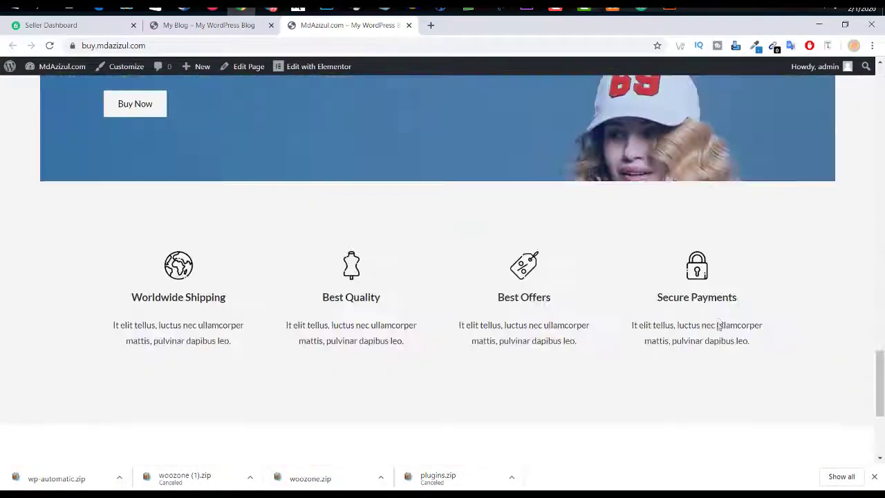
pyautogui.moveTo(814, 435); pyautogui.dragTo(454, 426)
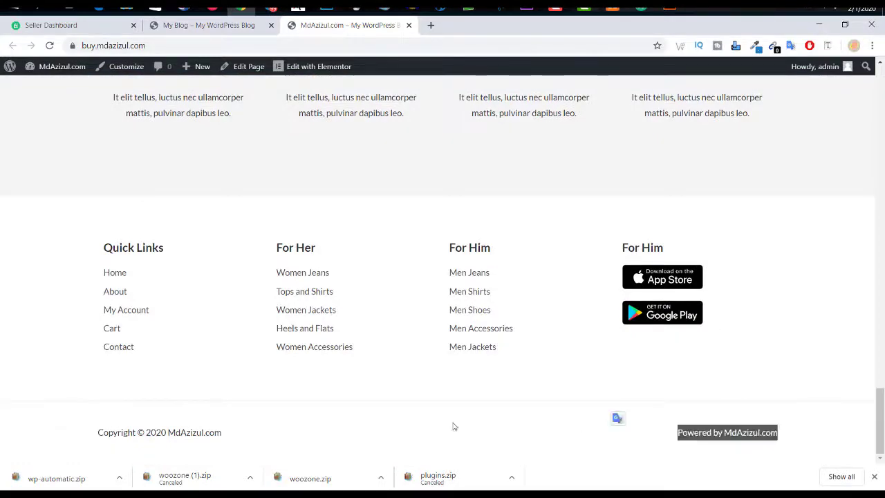
pyautogui.click(274, 435)
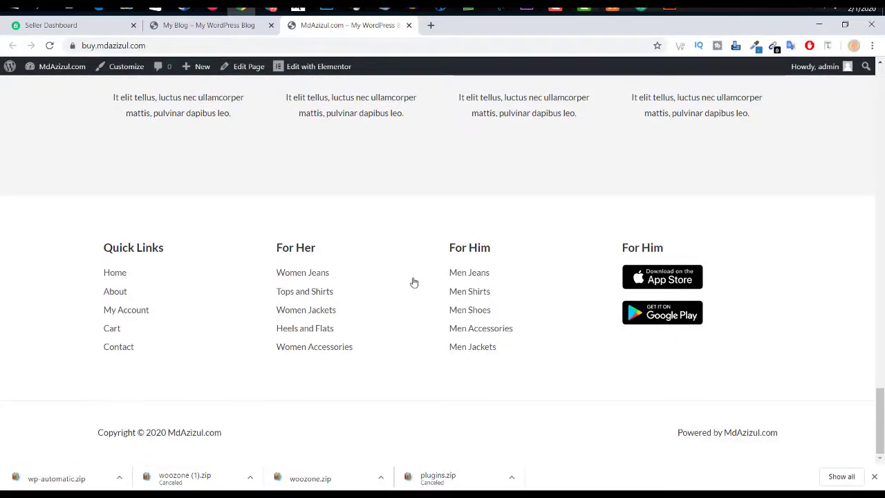
pyautogui.scroll(10, 414, 282)
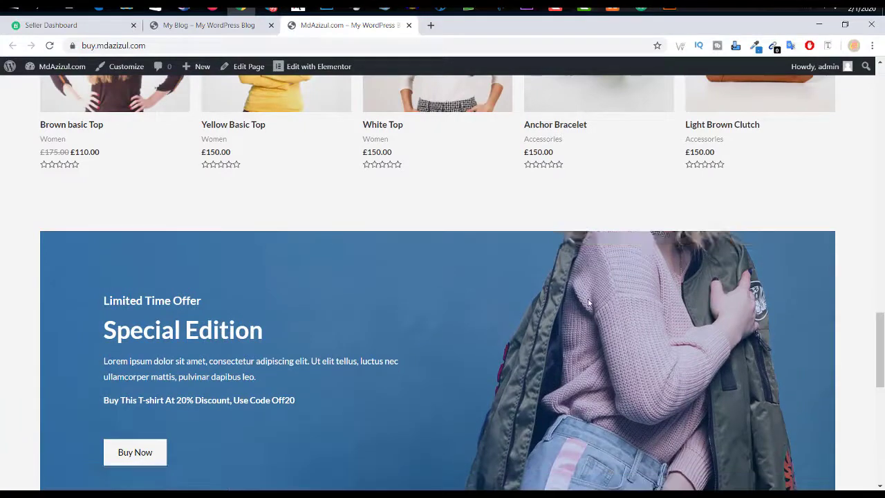
pyautogui.scroll(10, 588, 303)
pyautogui.scroll(4, 191, 217)
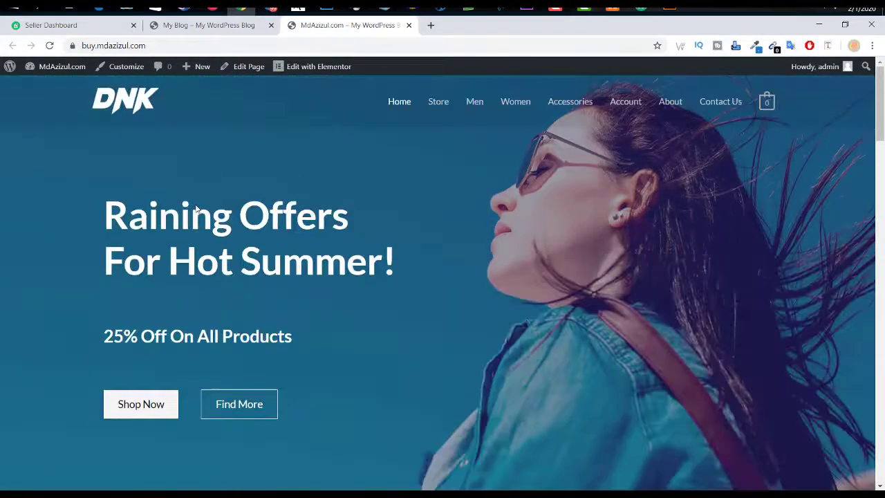
pyautogui.click(191, 28)
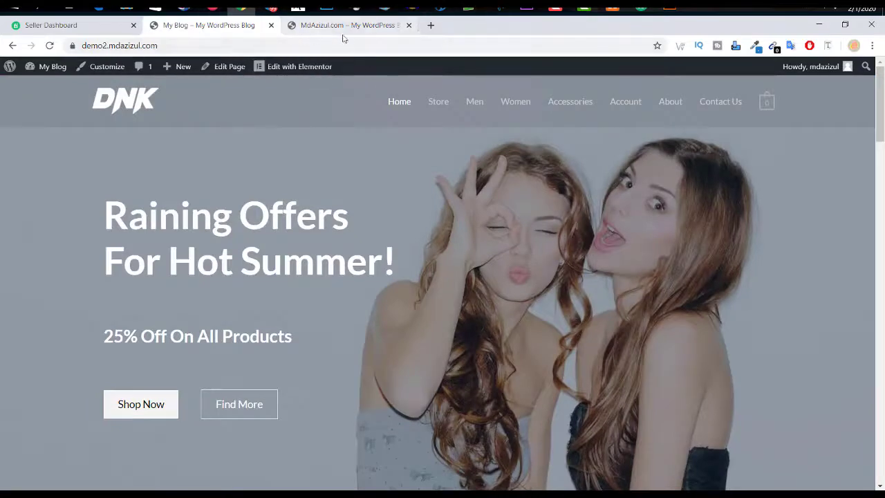
# Step: Open the WordPress admin Dashboard in a new tab from the homepage admin bar
pyautogui.click(354, 28)
pyautogui.moveTo(49, 69)
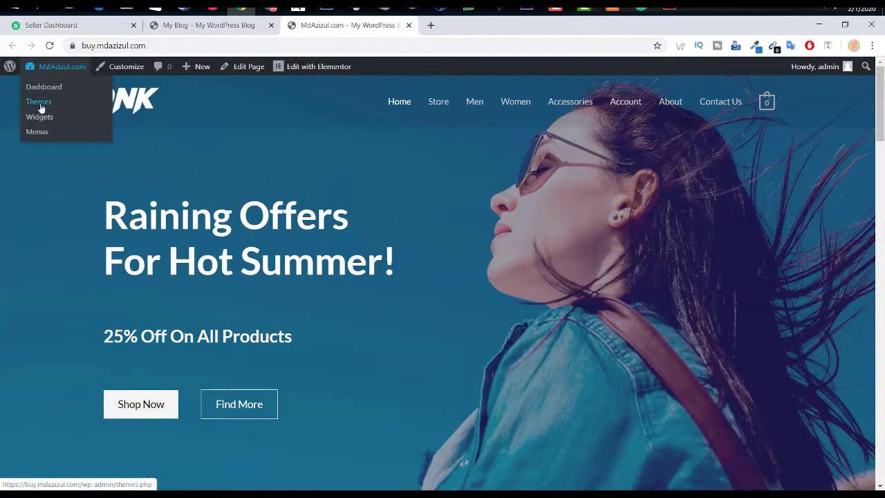
pyautogui.rightClick(45, 88)
pyautogui.click(75, 92)
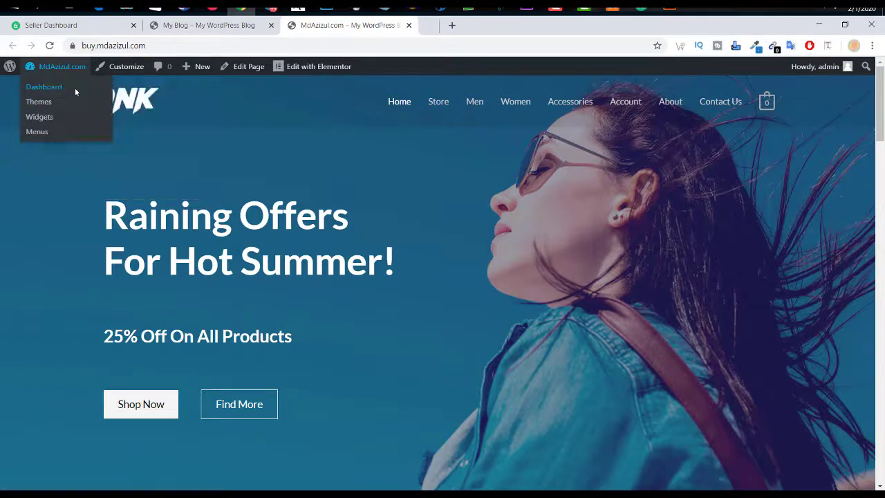
pyautogui.click(475, 29)
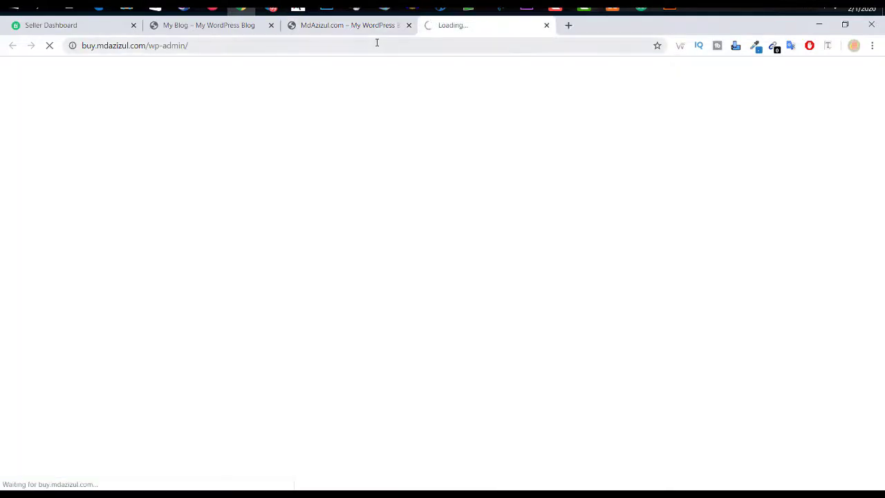
pyautogui.click(386, 30)
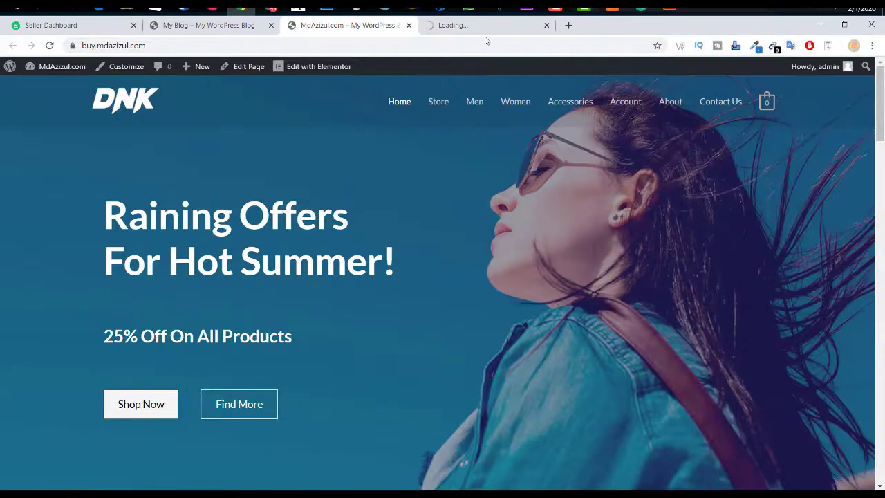
pyautogui.click(478, 29)
pyautogui.click(358, 30)
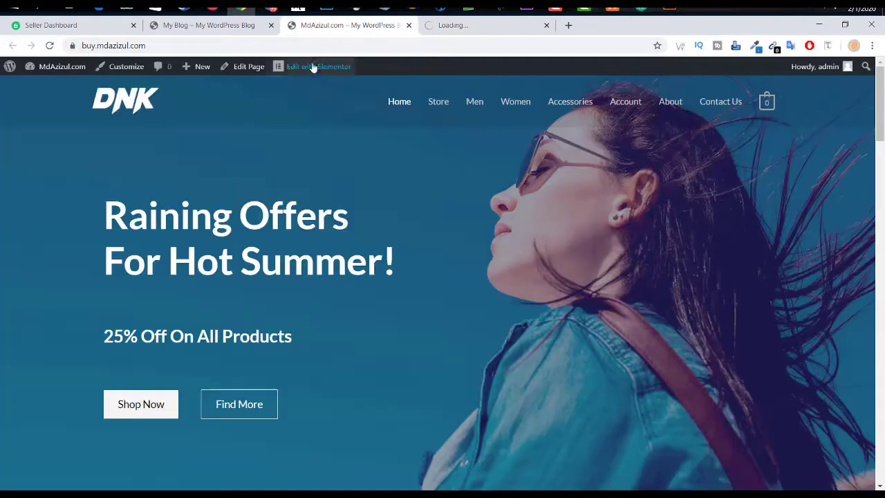
# Step: Open Edit with Elementor in a new tab and wait for both tabs to load
pyautogui.moveTo(295, 74)
pyautogui.scroll(-6, 567, 264)
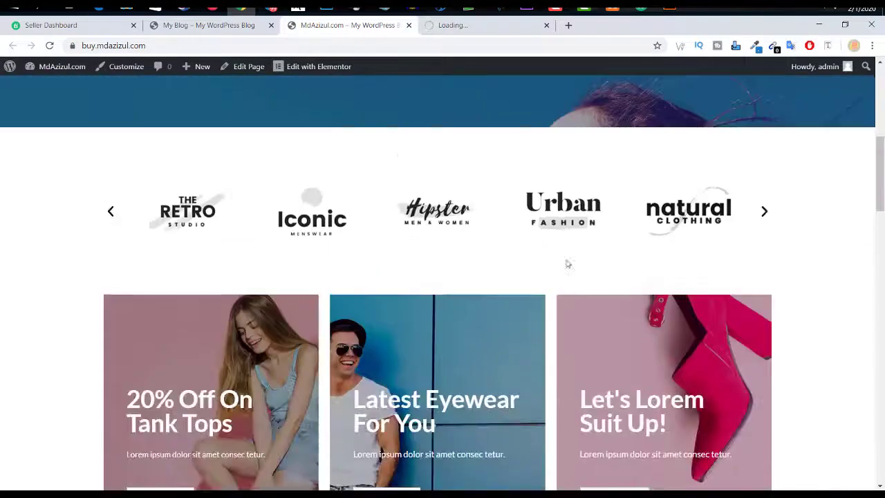
pyautogui.scroll(6, 567, 264)
pyautogui.rightClick(336, 70)
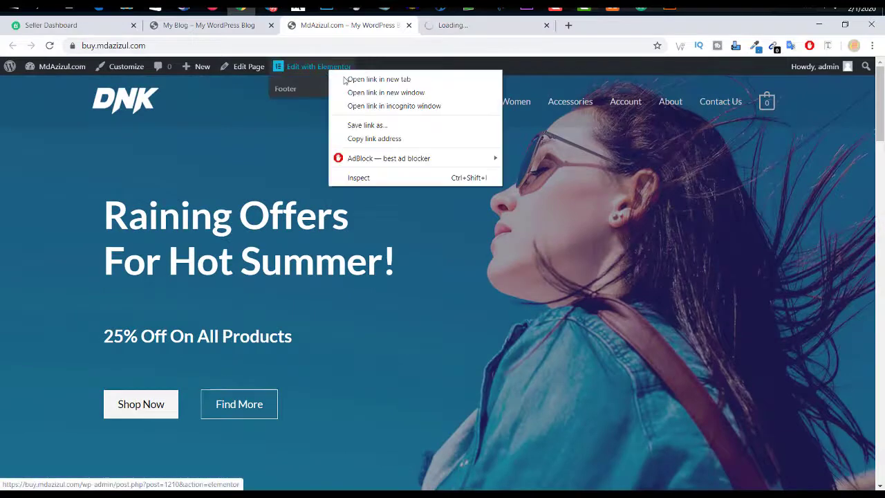
pyautogui.click(354, 79)
pyautogui.click(614, 30)
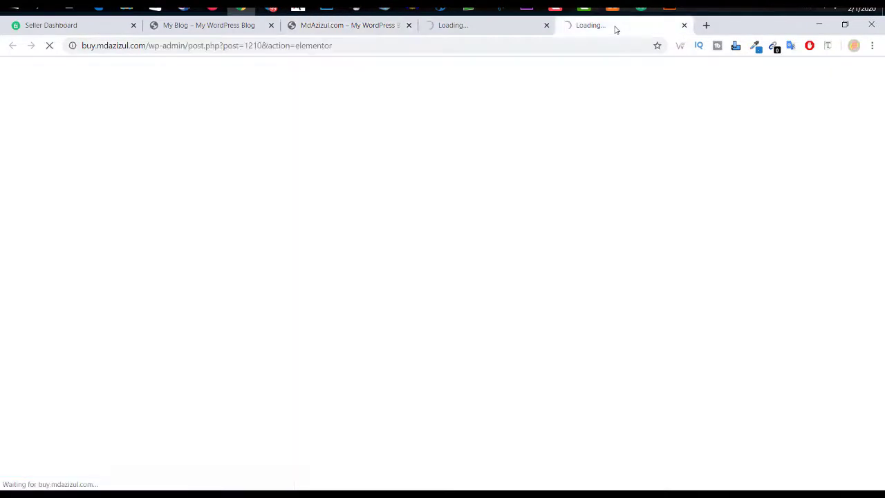
pyautogui.click(496, 32)
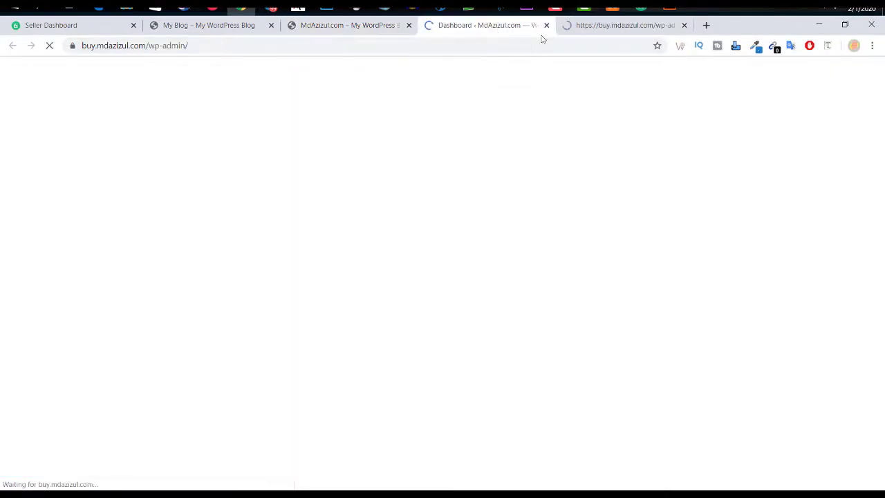
pyautogui.click(594, 27)
pyautogui.click(363, 27)
pyautogui.moveTo(311, 76)
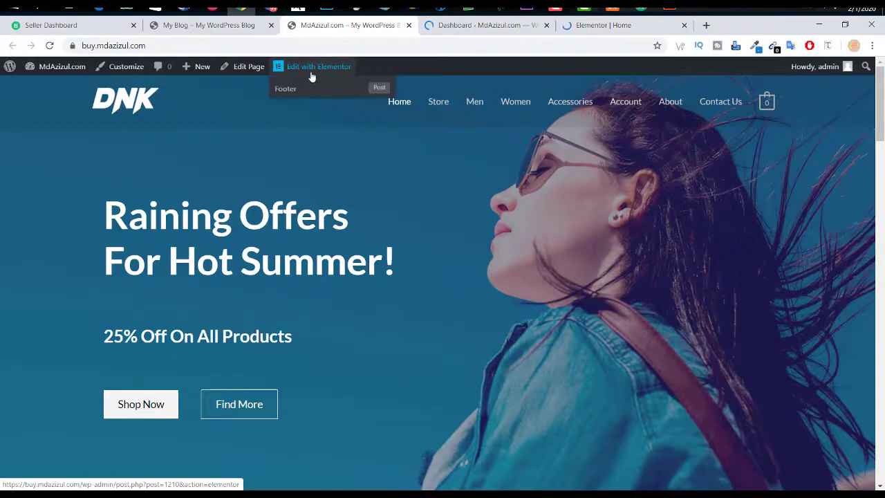
pyautogui.click(606, 30)
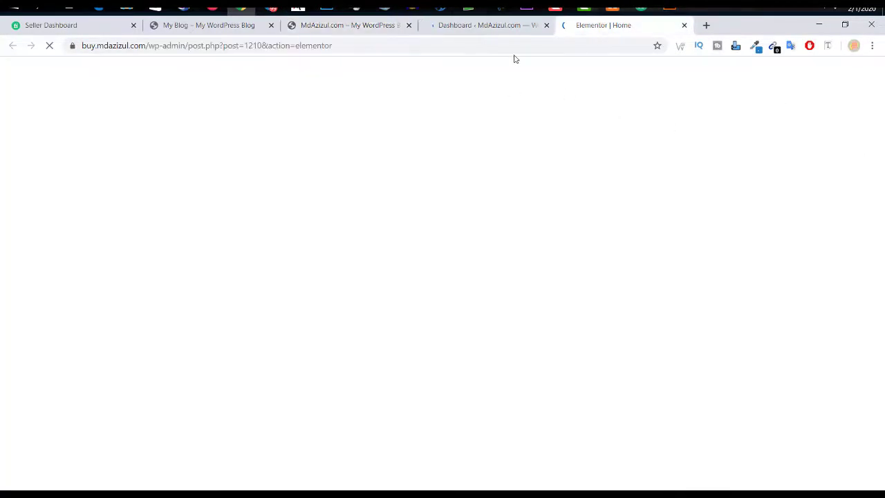
pyautogui.click(526, 32)
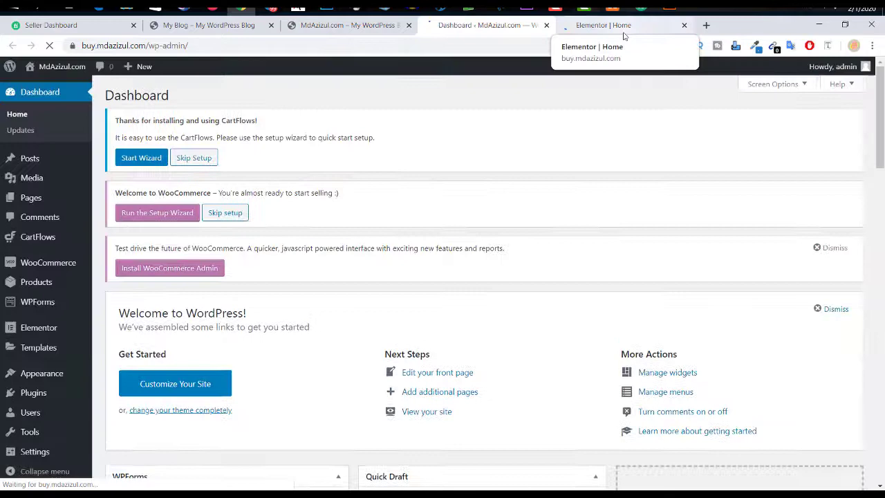
pyautogui.click(614, 32)
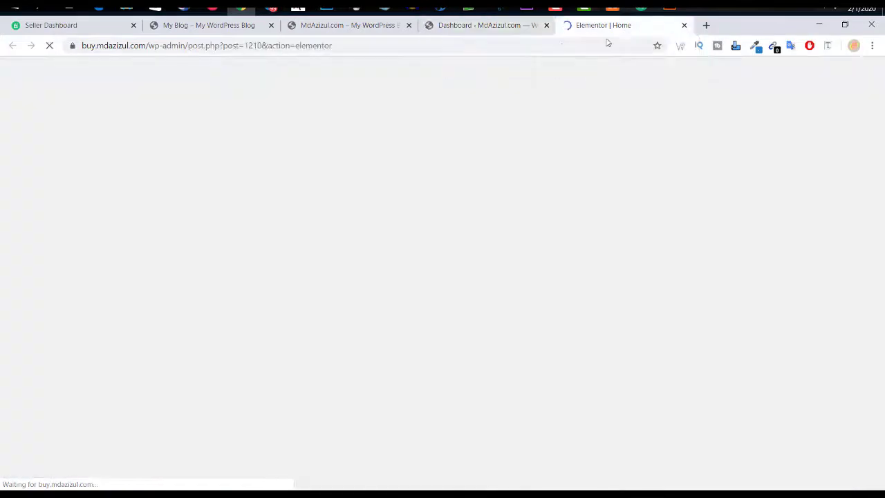
pyautogui.click(518, 28)
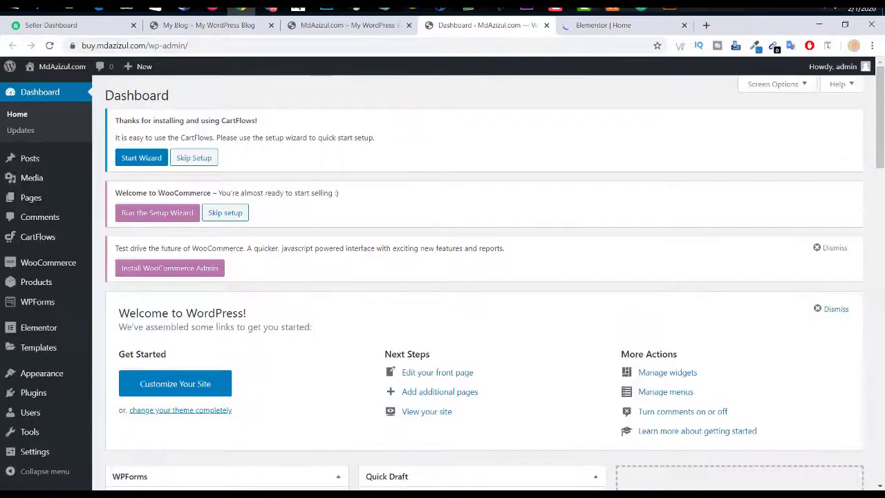
# Step: Look over the Dashboard sidebar menus, then bring up the loaded Elementor Home editor
pyautogui.scroll(-2, 17, 276)
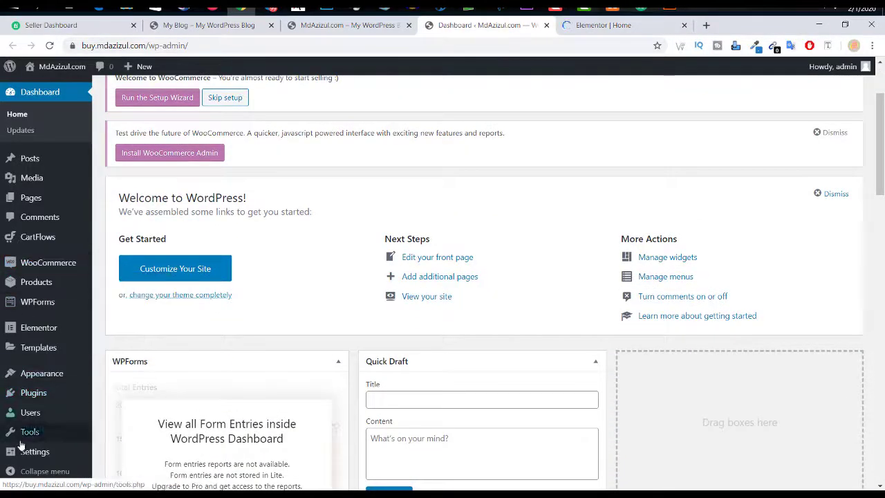
pyautogui.scroll(2, 31, 242)
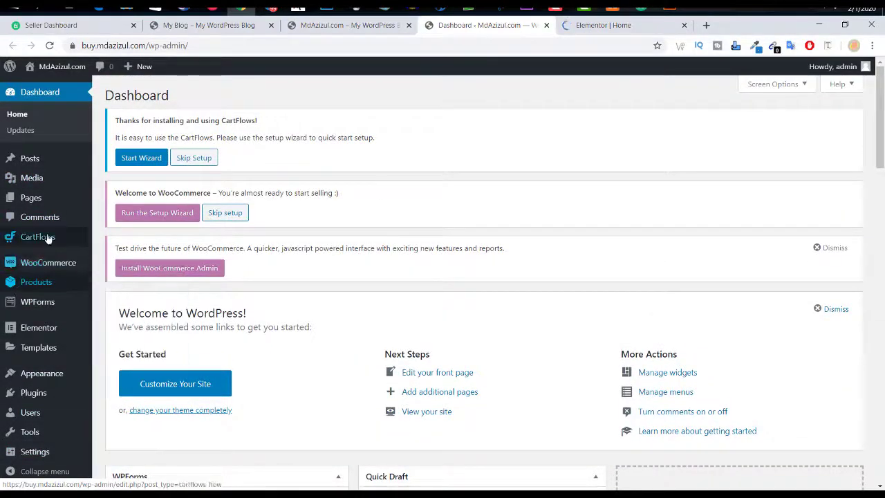
pyautogui.moveTo(48, 267)
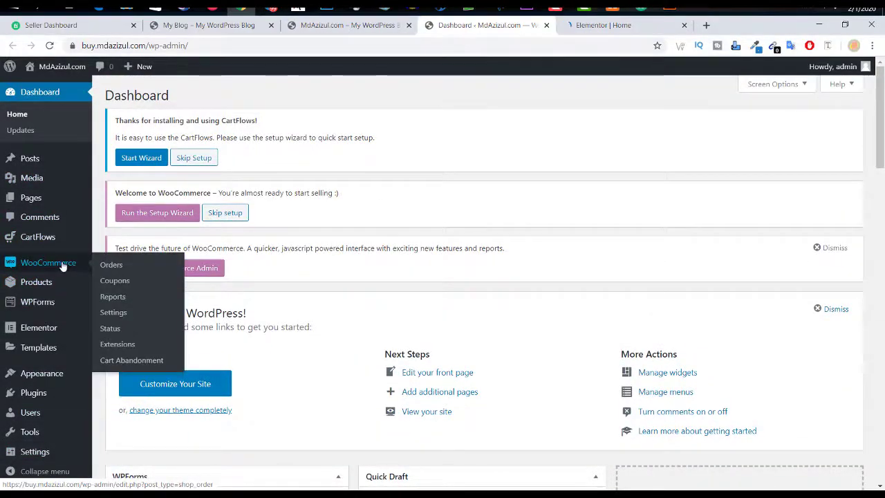
pyautogui.moveTo(63, 285)
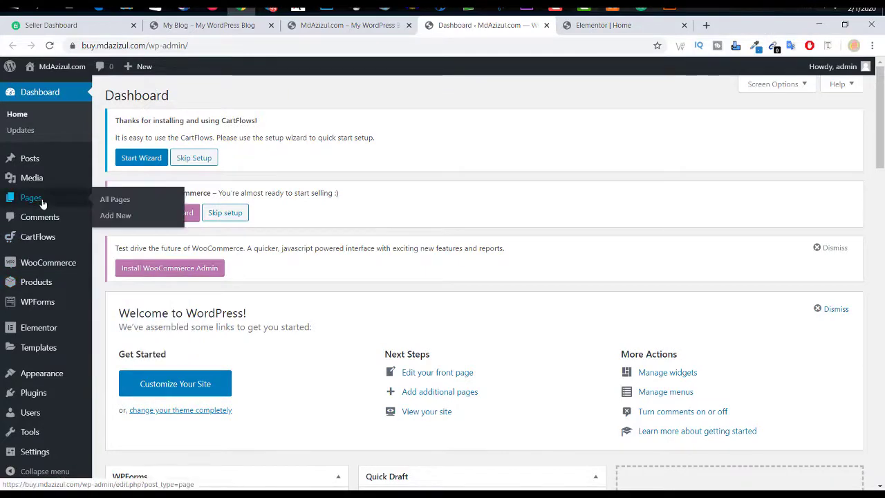
pyautogui.click(602, 26)
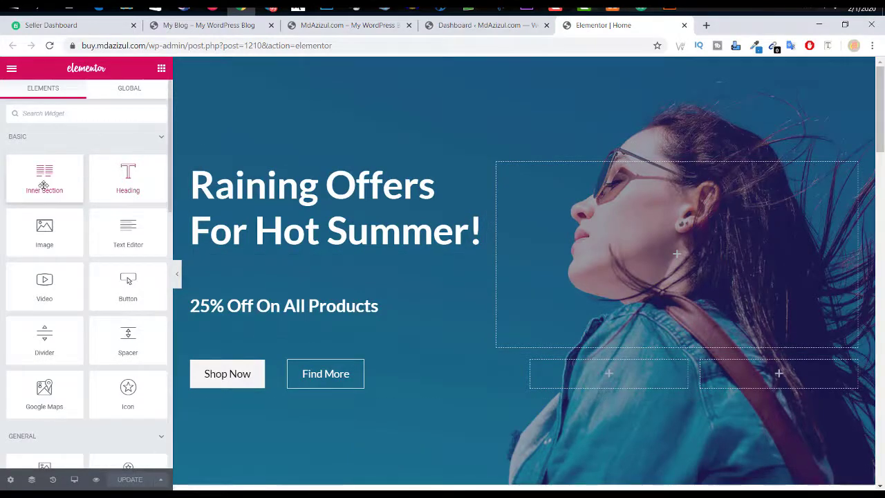
# Step: Try placing an inner section below the buttons, then select the hero section and dismiss the tip
pyautogui.moveTo(43, 185); pyautogui.dragTo(515, 367)
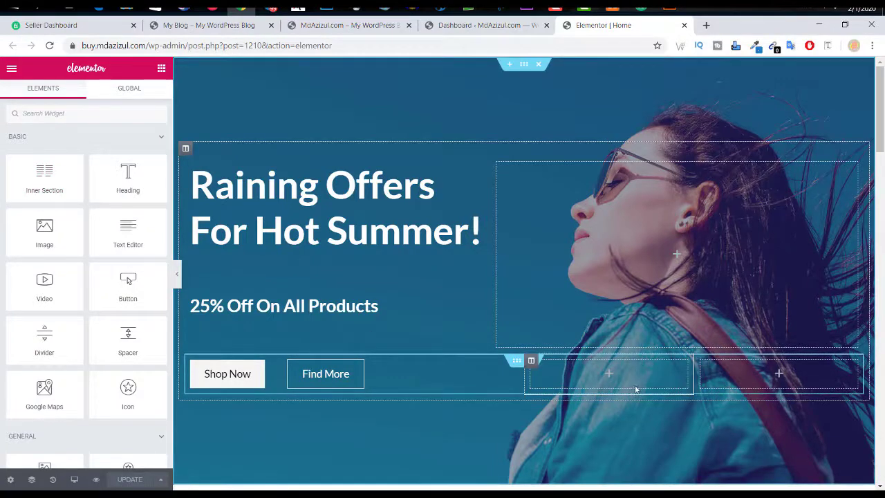
pyautogui.click(524, 64)
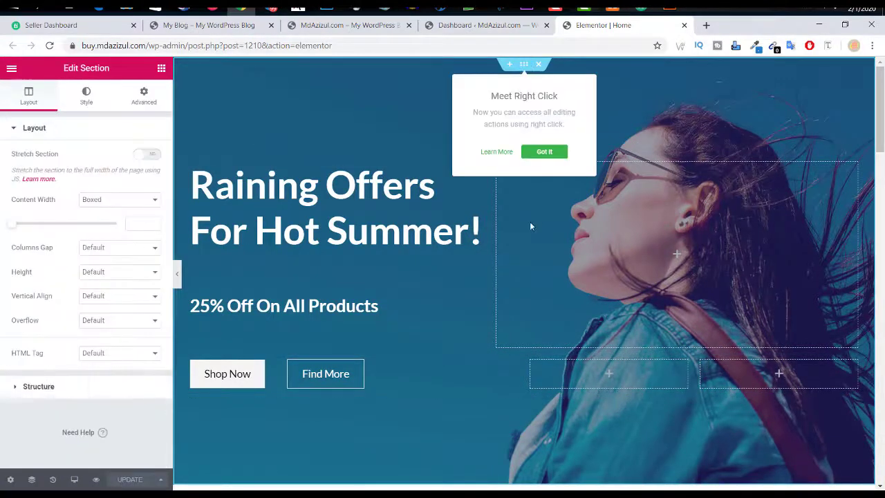
pyautogui.click(543, 151)
pyautogui.scroll(-3, 550, 204)
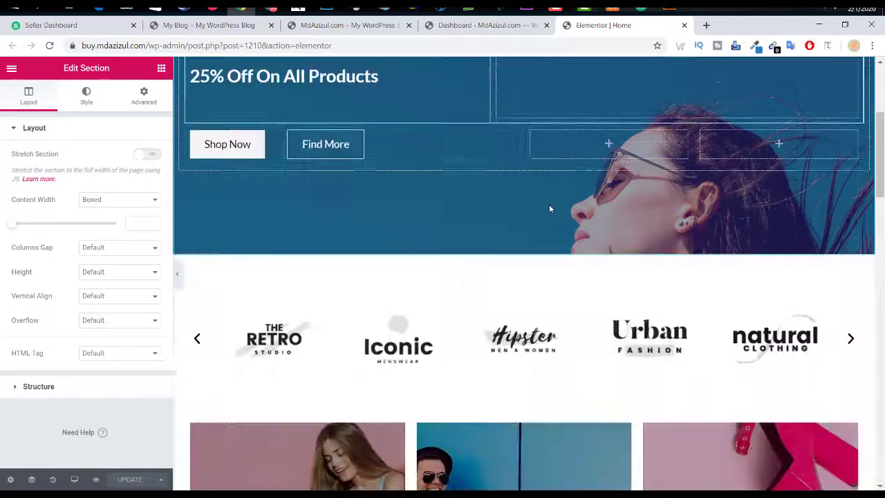
pyautogui.scroll(3, 550, 204)
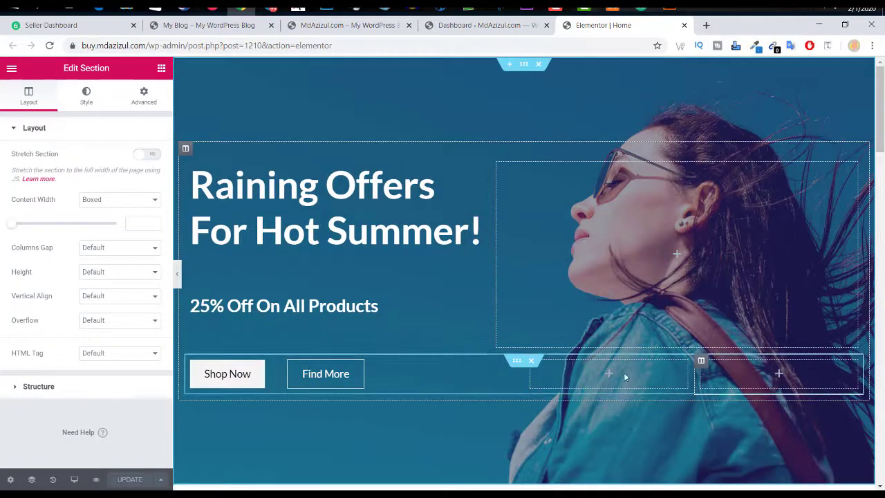
pyautogui.click(161, 67)
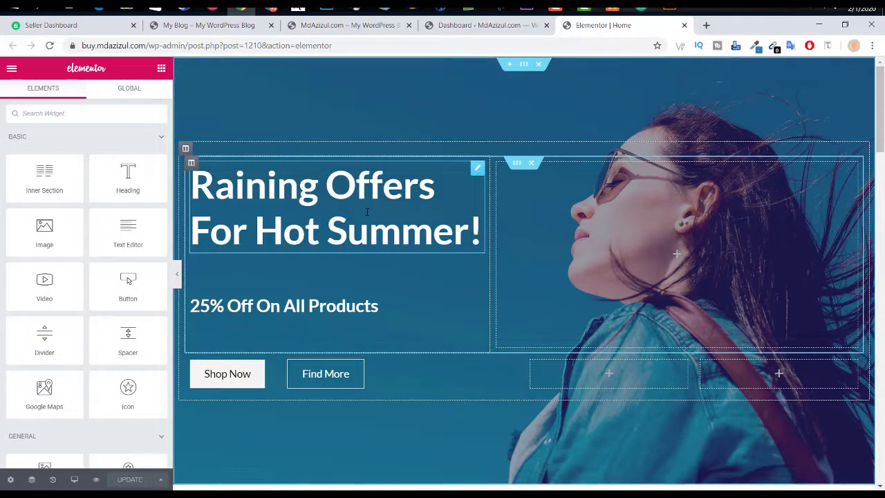
# Step: Reselect the hero section and show its Style background settings (Center Center, Fixed, No-repeat, Cover)
pyautogui.click(477, 168)
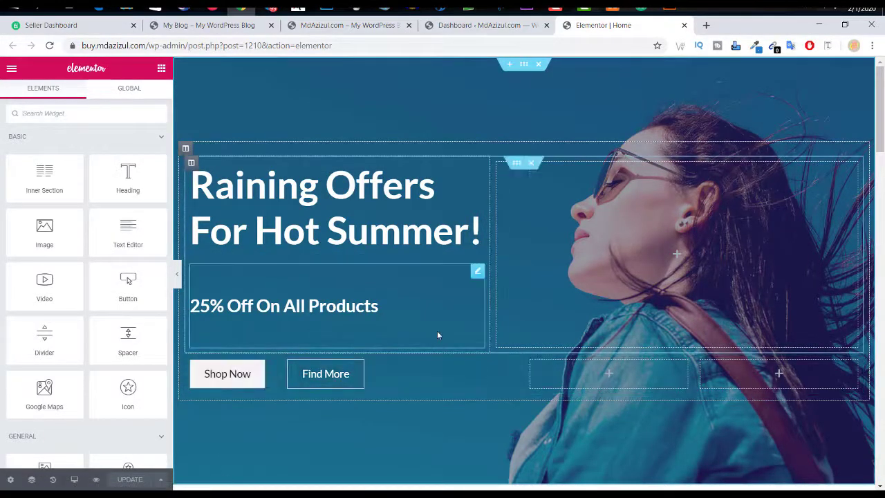
pyautogui.scroll(-2, 257, 235)
pyautogui.scroll(2, 370, 262)
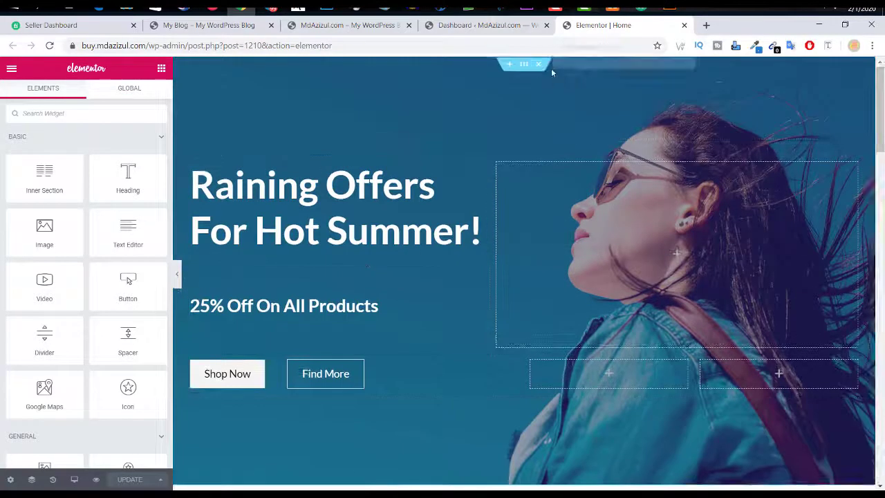
pyautogui.click(525, 66)
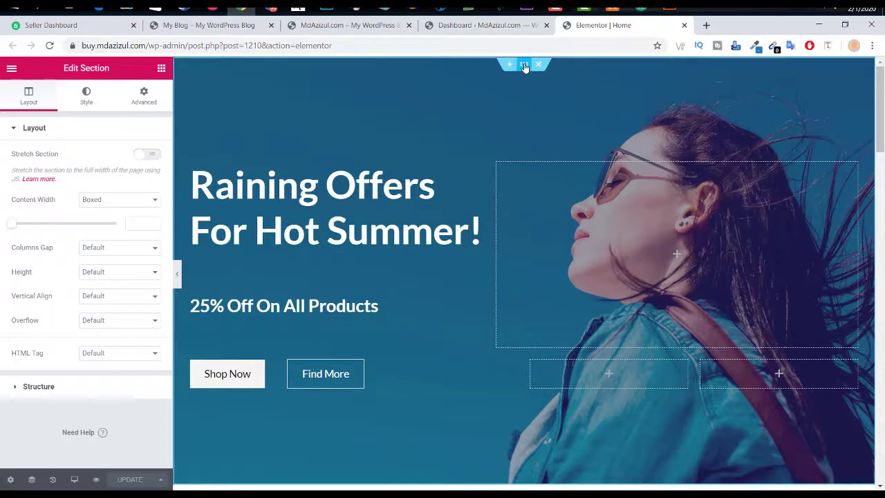
pyautogui.click(87, 100)
pyautogui.click(27, 101)
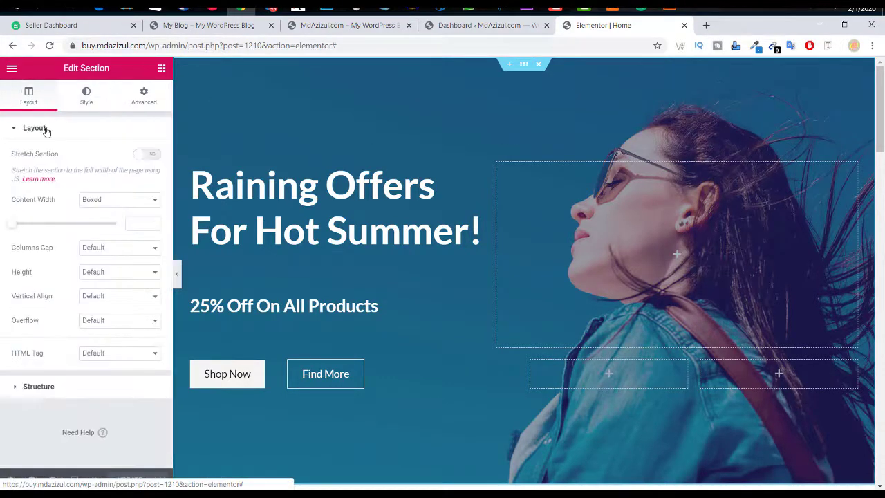
pyautogui.click(82, 95)
pyautogui.click(28, 97)
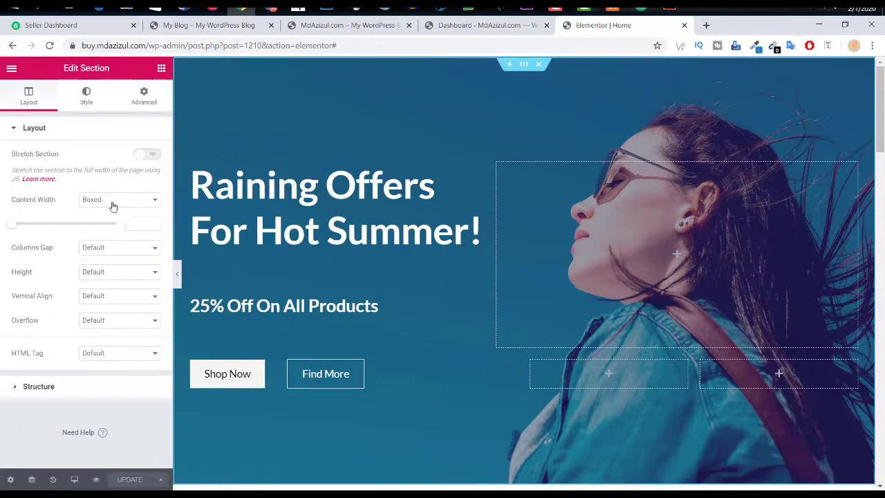
pyautogui.click(83, 99)
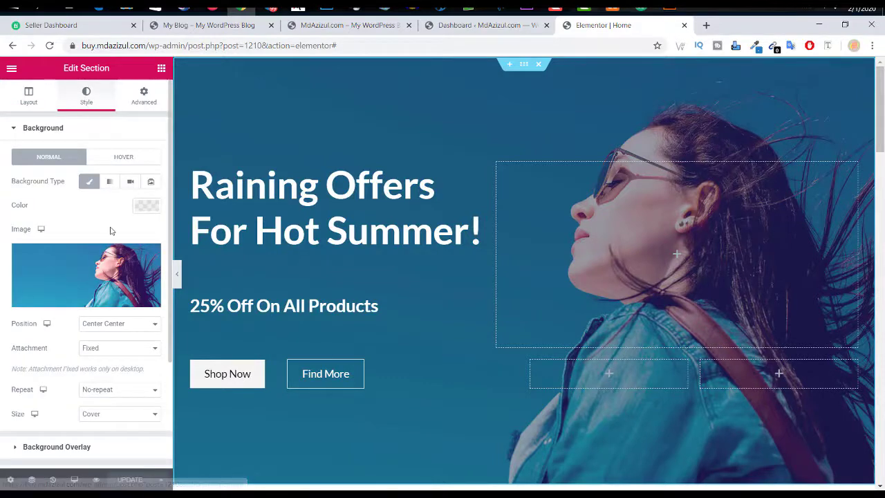
# Step: Upload all 15 eCommerce Tutorial images, starting from amy.jpeg, for the hero background
pyautogui.moveTo(108, 297)
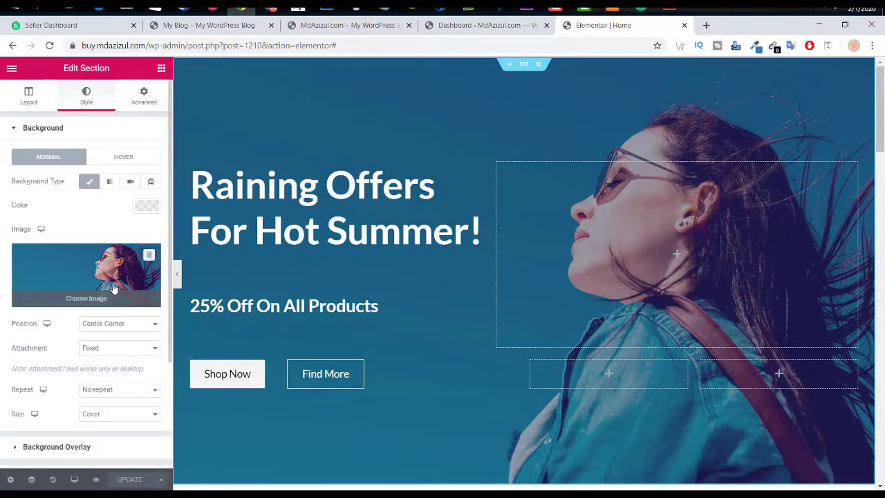
pyautogui.click(100, 286)
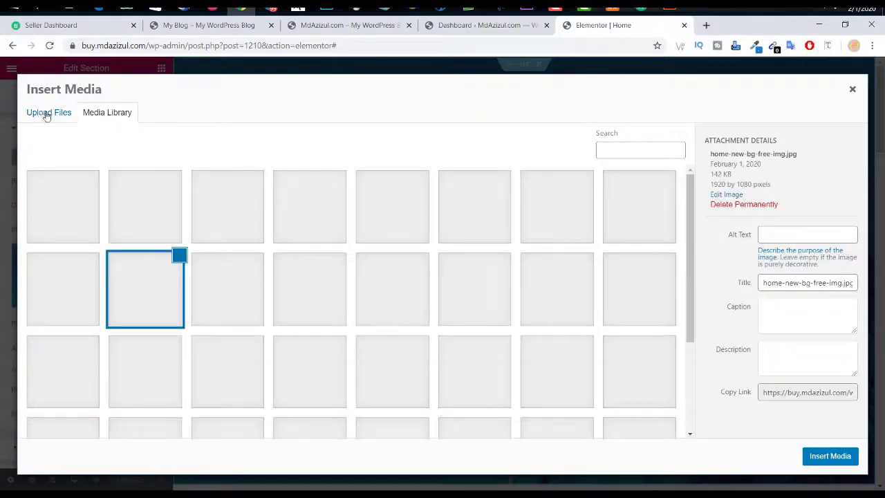
pyautogui.scroll(-2, 482, 320)
pyautogui.scroll(2, 480, 318)
pyautogui.click(50, 116)
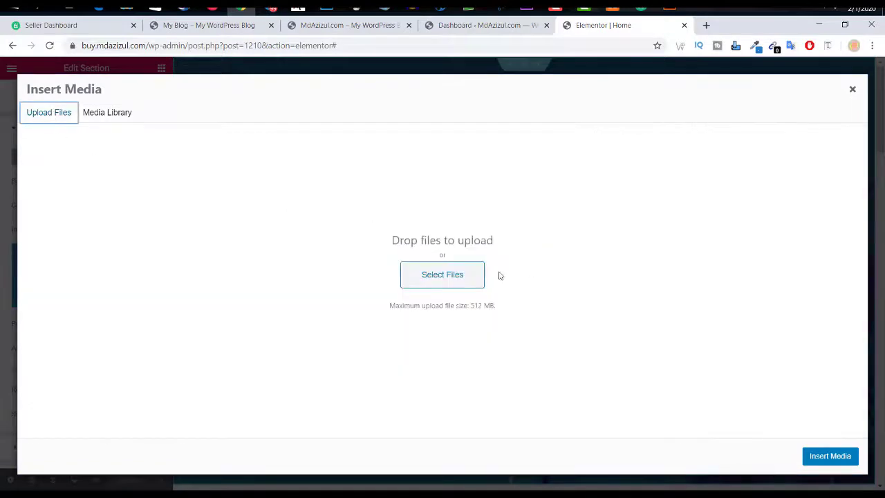
pyautogui.click(451, 269)
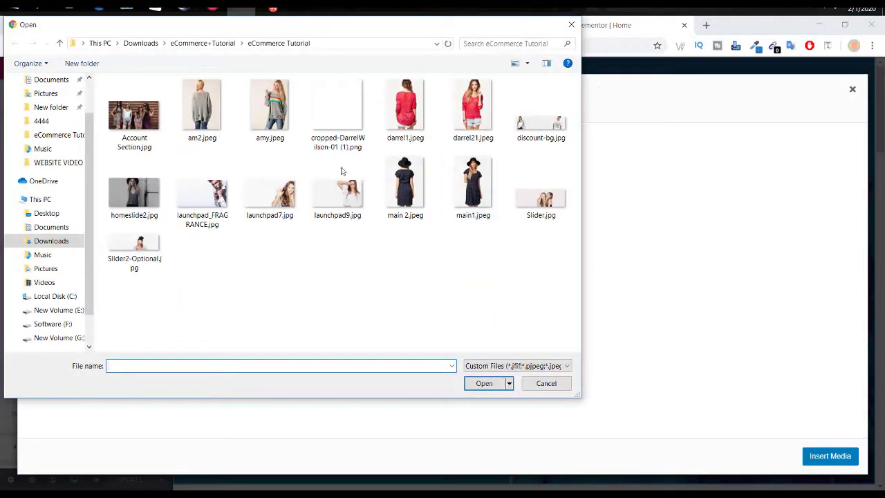
pyautogui.click(284, 119)
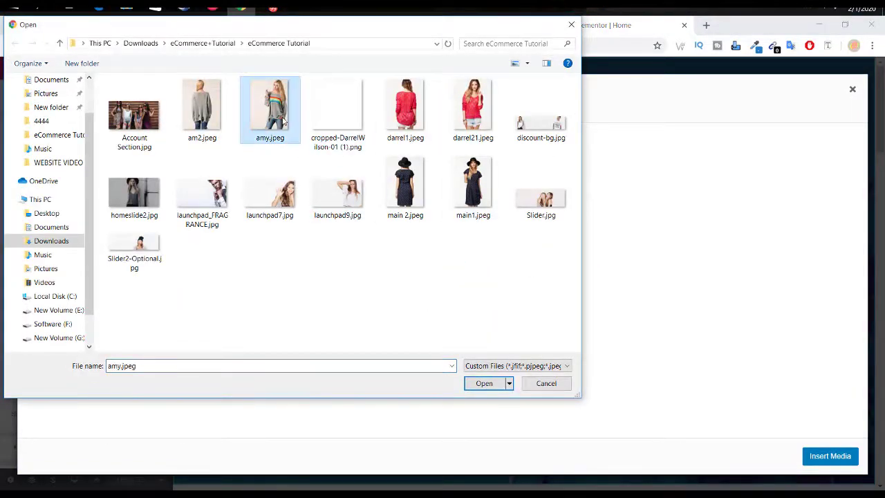
pyautogui.hotkey('ctrl', 'a')
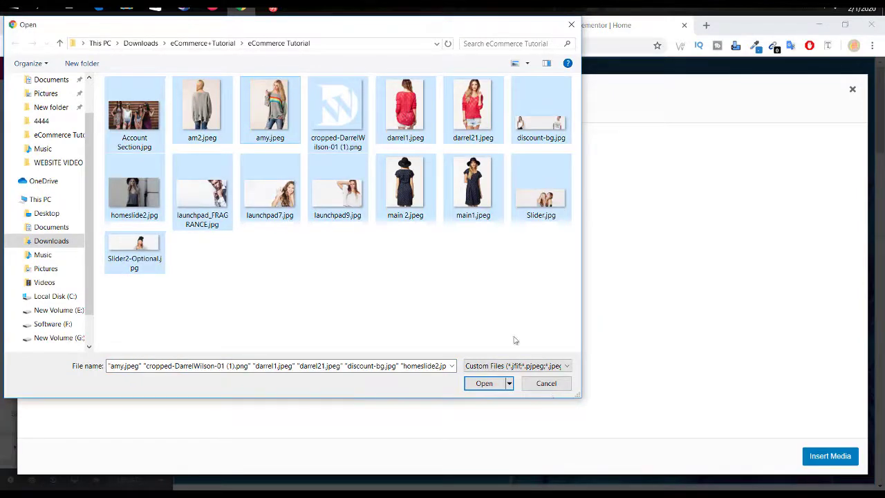
pyautogui.click(487, 384)
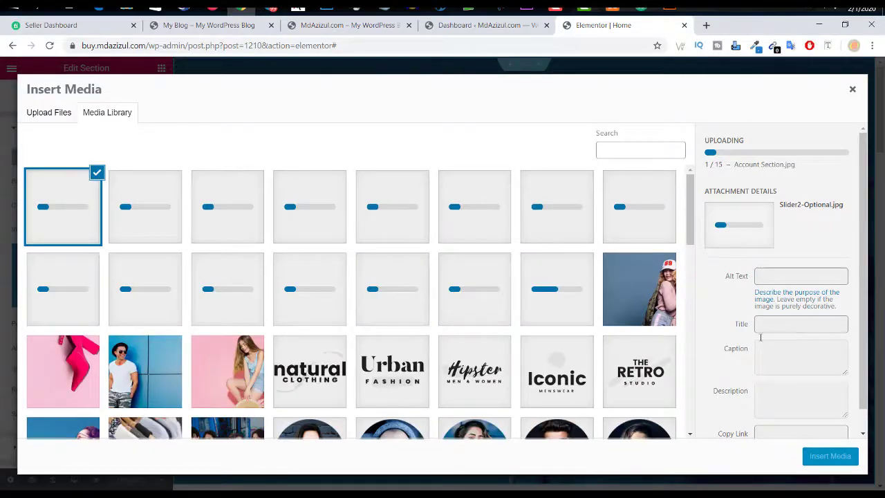
pyautogui.click(515, 29)
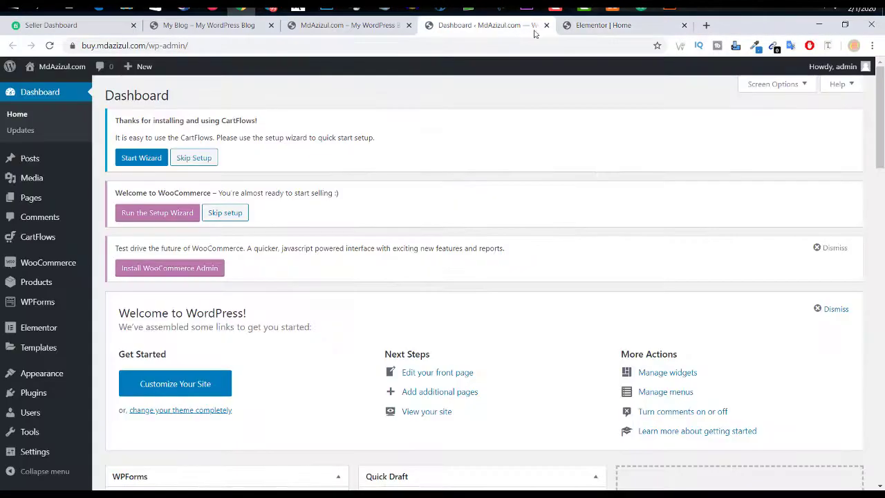
# Step: Switch to the WordPress Dashboard tab and scroll down to the WPForms menu
pyautogui.click(578, 31)
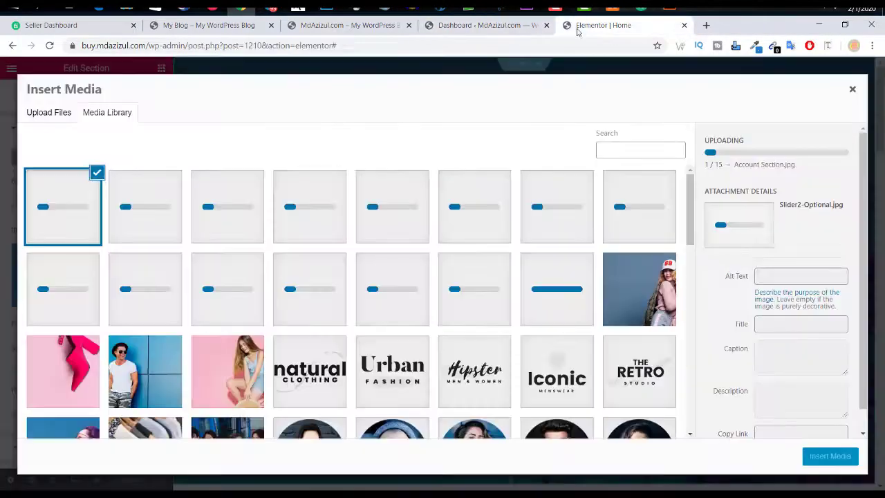
pyautogui.click(512, 43)
pyautogui.click(511, 27)
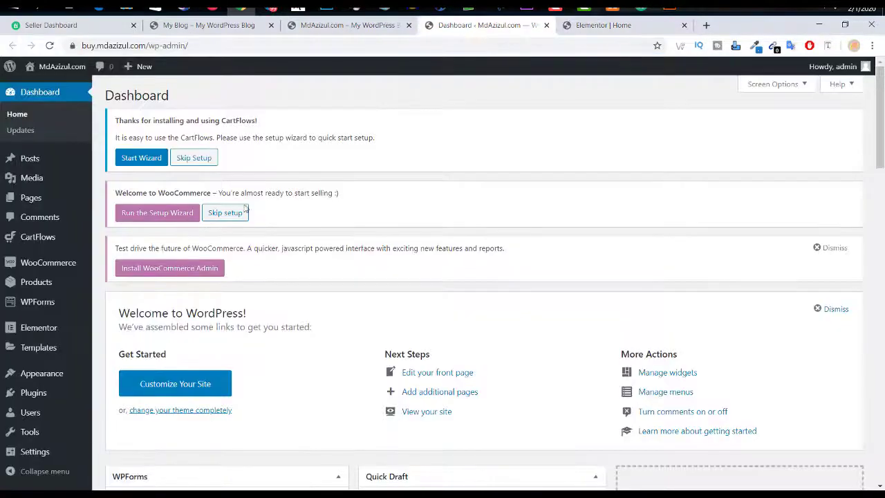
pyautogui.scroll(-3, 34, 221)
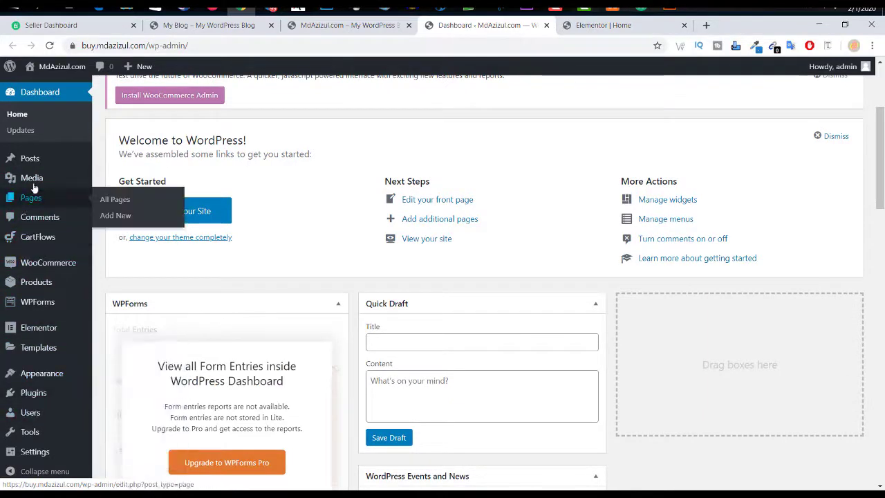
pyautogui.moveTo(39, 313)
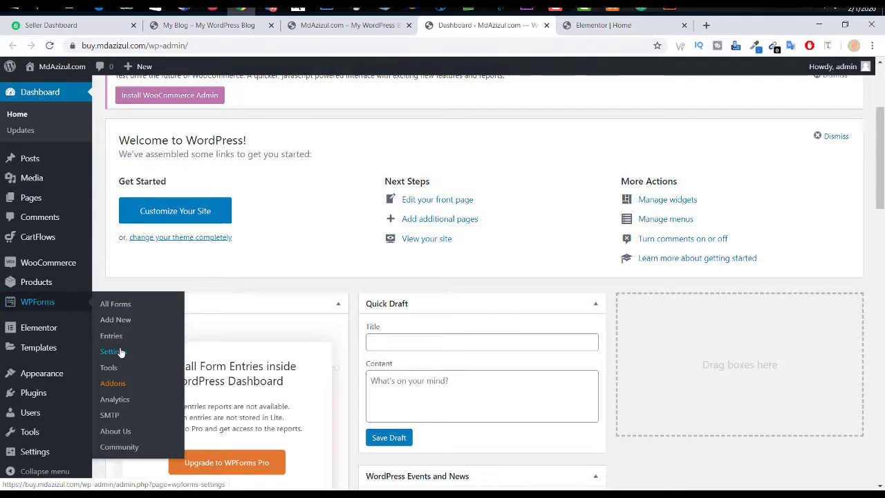
# Step: Open WPForms' All Forms list and start editing the Contact Us form
pyautogui.click(115, 304)
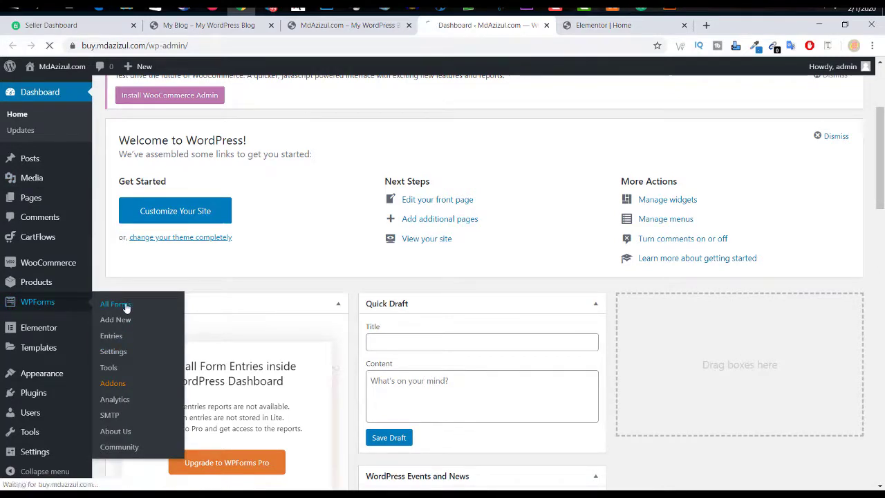
pyautogui.click(605, 26)
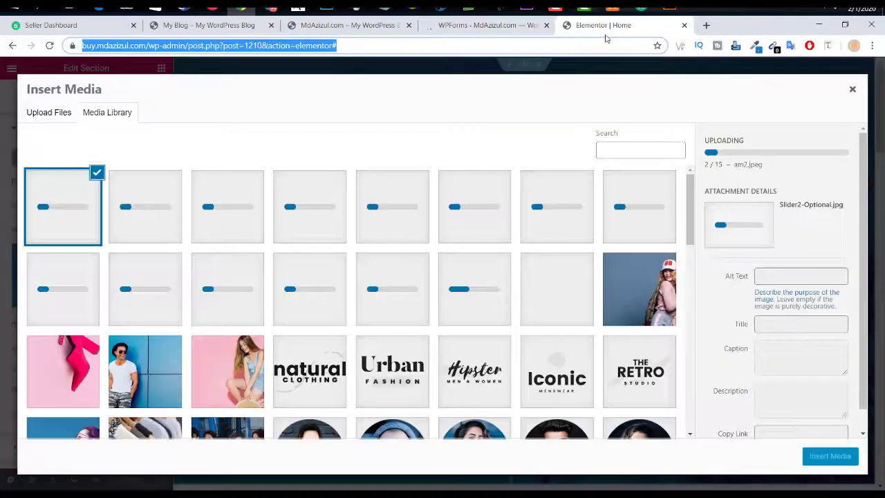
pyautogui.click(512, 29)
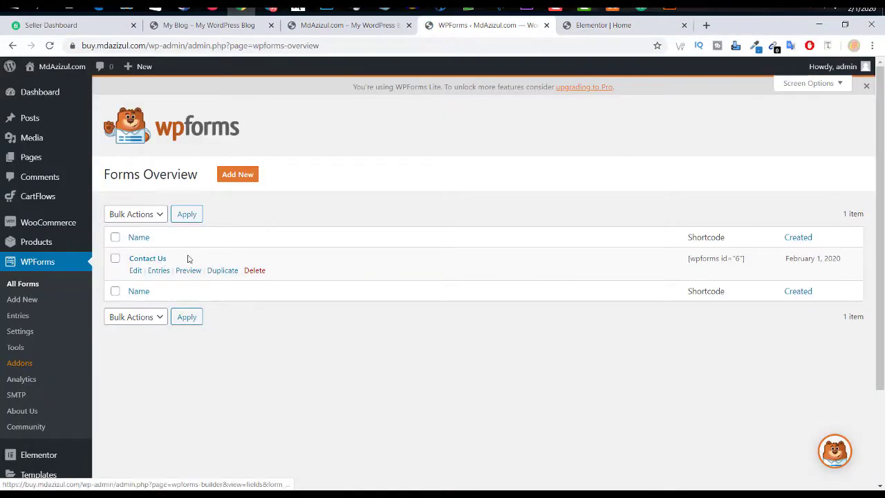
pyautogui.click(135, 270)
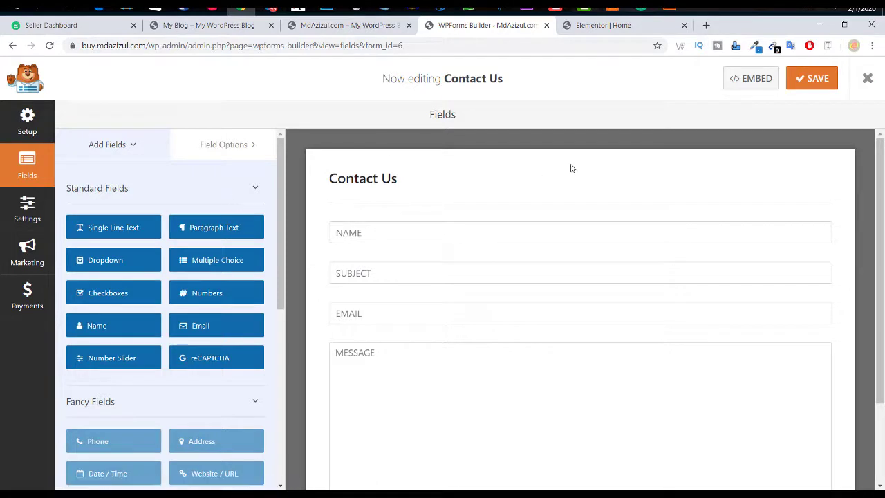
# Step: Try adding a paragraph text field, then a Numbers field between Email and Message
pyautogui.scroll(-2, 572, 168)
pyautogui.scroll(2, 567, 231)
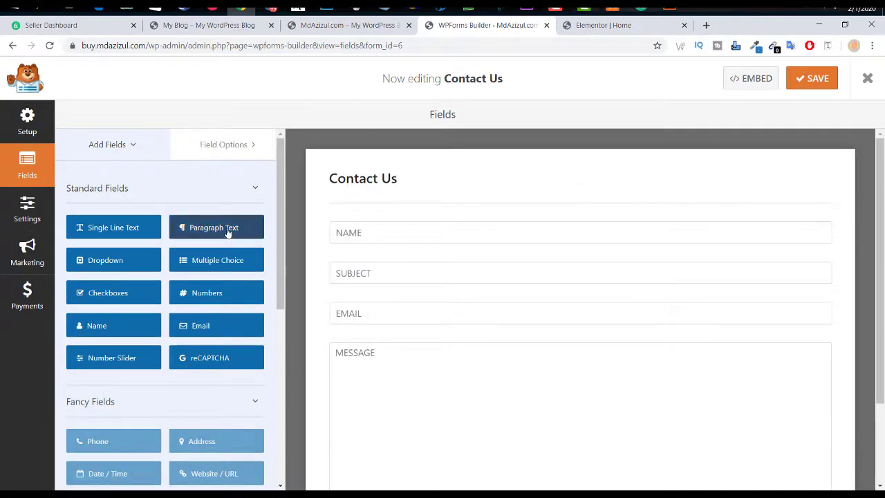
pyautogui.moveTo(227, 233); pyautogui.dragTo(212, 242)
pyautogui.scroll(-3, 191, 267)
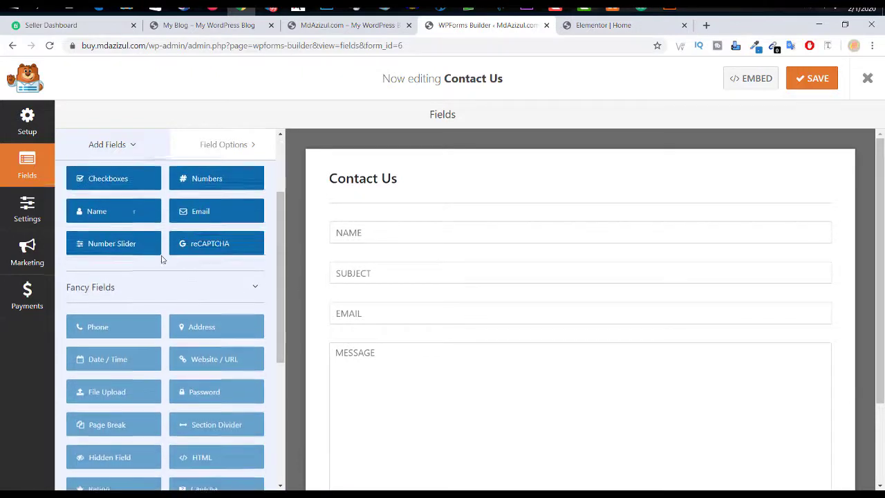
pyautogui.scroll(3, 161, 260)
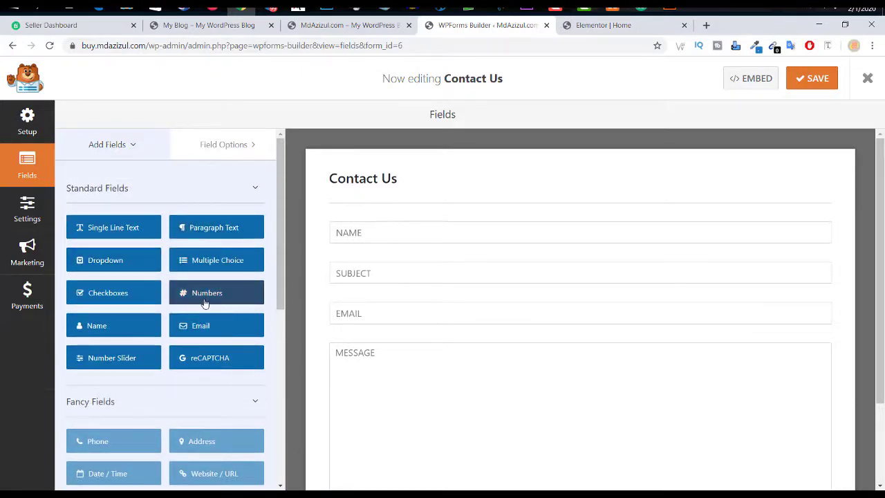
pyautogui.moveTo(205, 303); pyautogui.dragTo(373, 324)
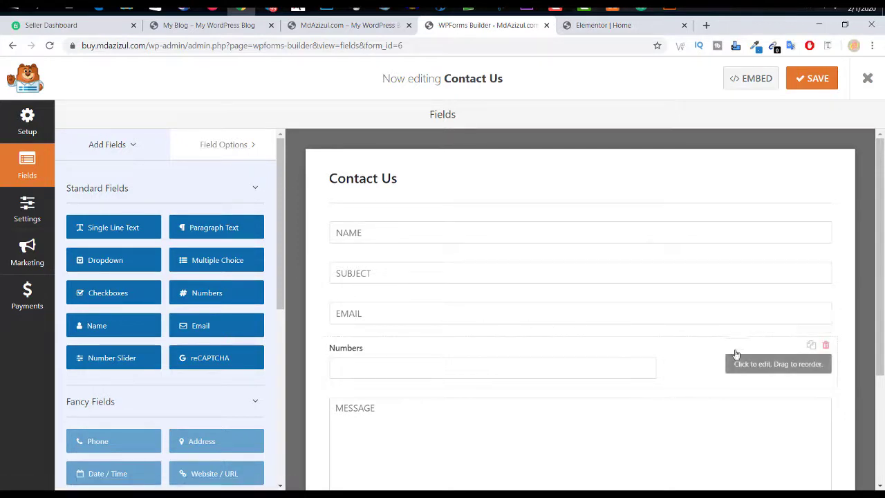
# Step: Test the Numbers field's description with 'zz', clear it, and expand its advanced options
pyautogui.click(493, 364)
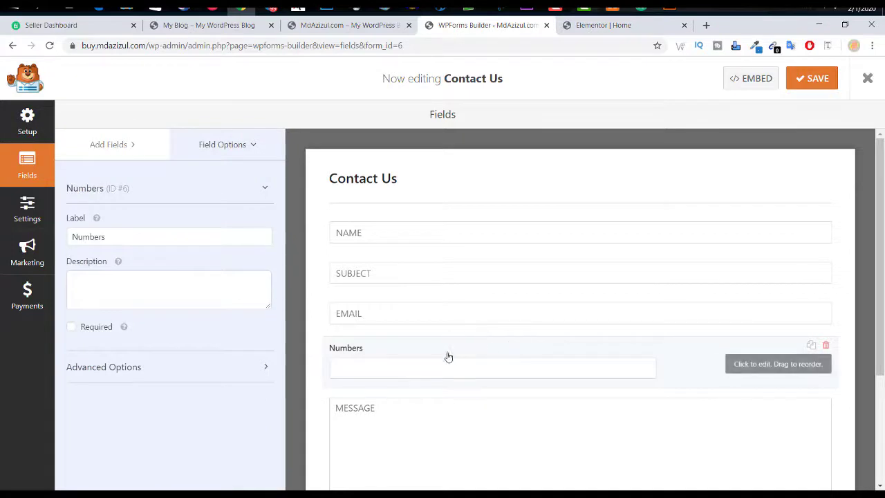
pyautogui.click(95, 330)
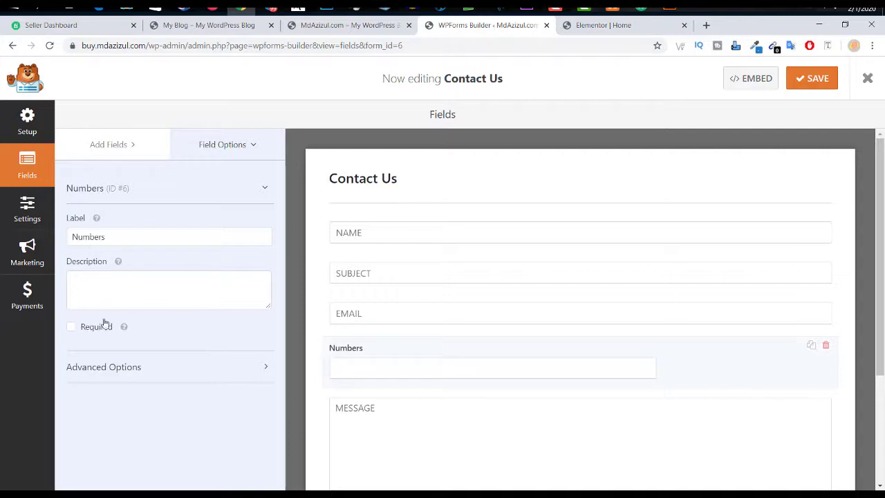
pyautogui.write('zz')
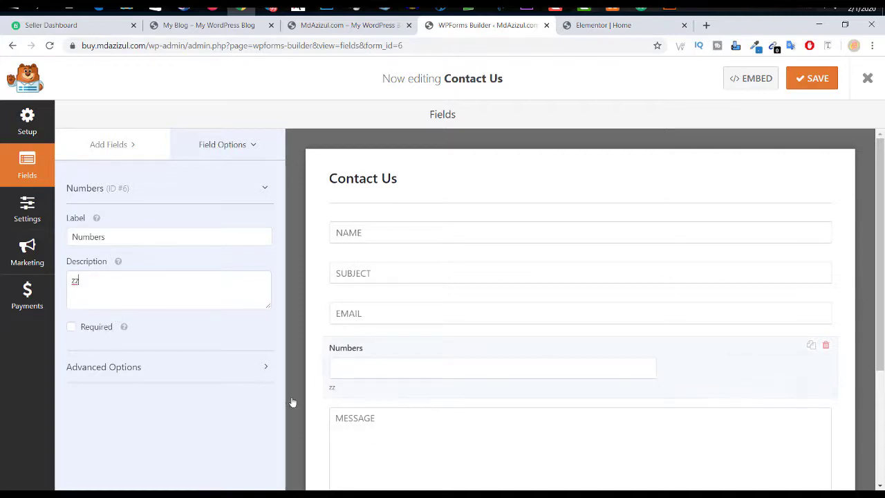
pyautogui.hotkey('ctrl', 'a')
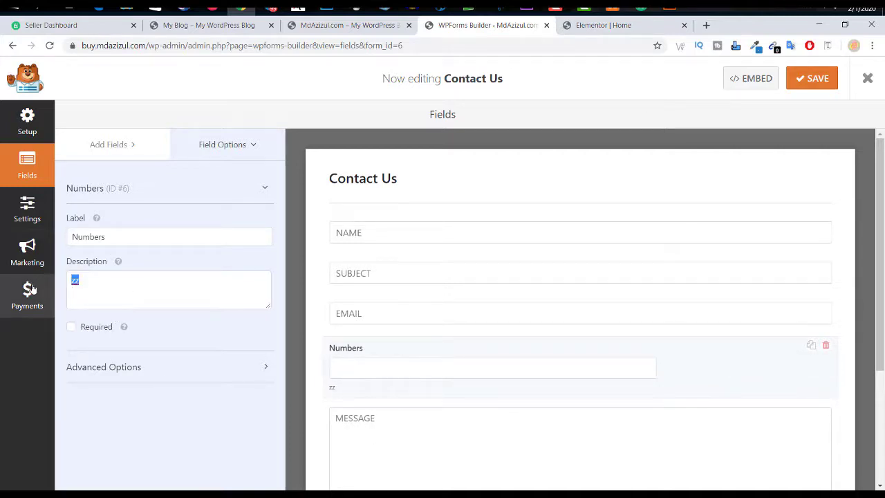
pyautogui.press('BackSpace')
pyautogui.click(129, 367)
pyautogui.scroll(-1, 144, 373)
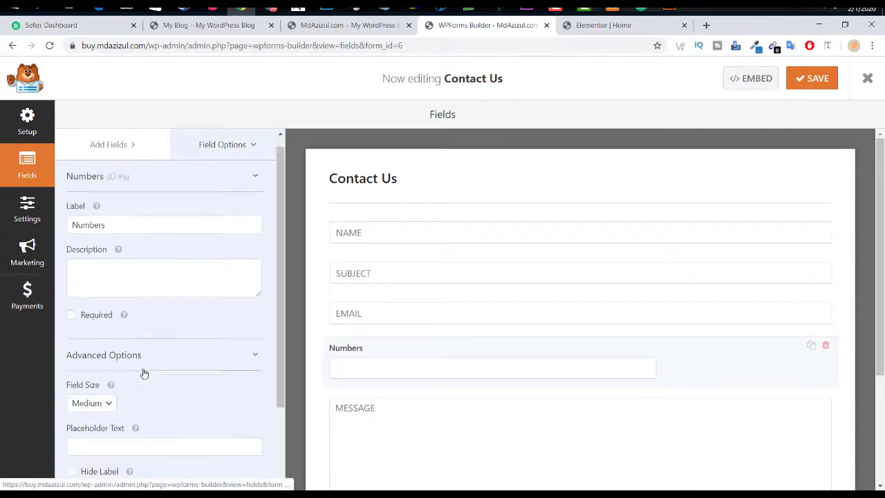
pyautogui.scroll(-2, 144, 374)
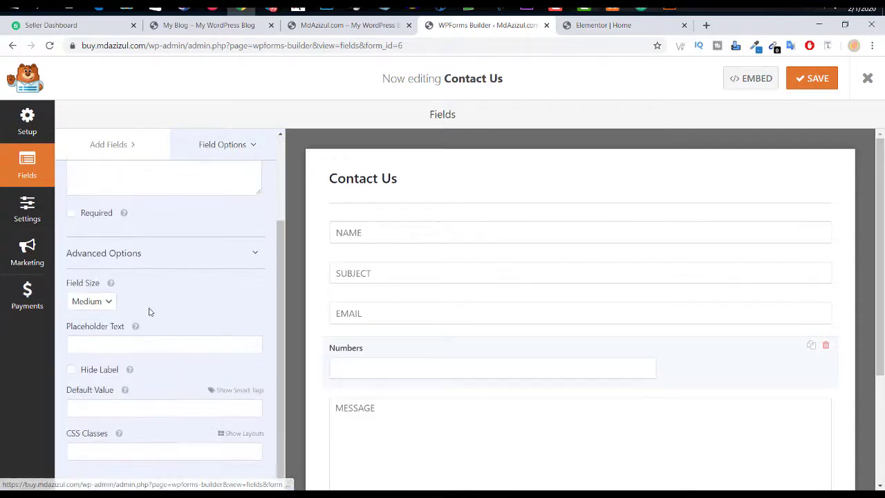
# Step: Delete the Numbers field from the form and open the form Settings
pyautogui.click(826, 346)
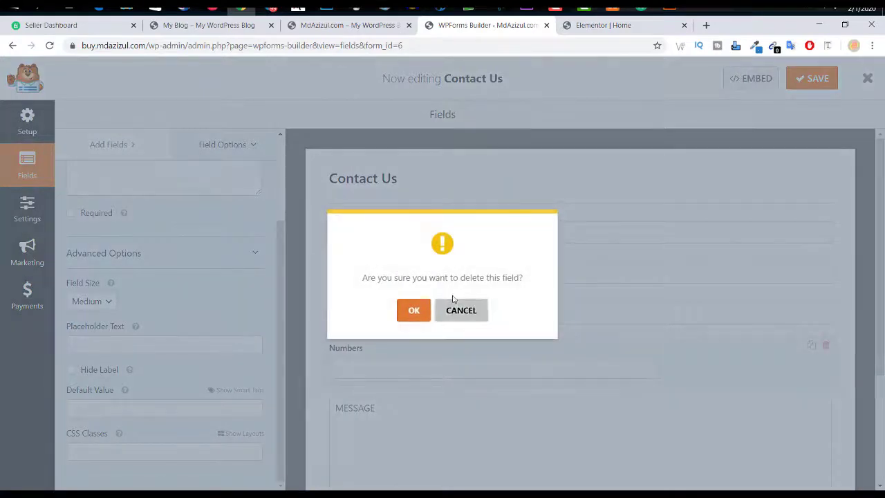
pyautogui.click(418, 312)
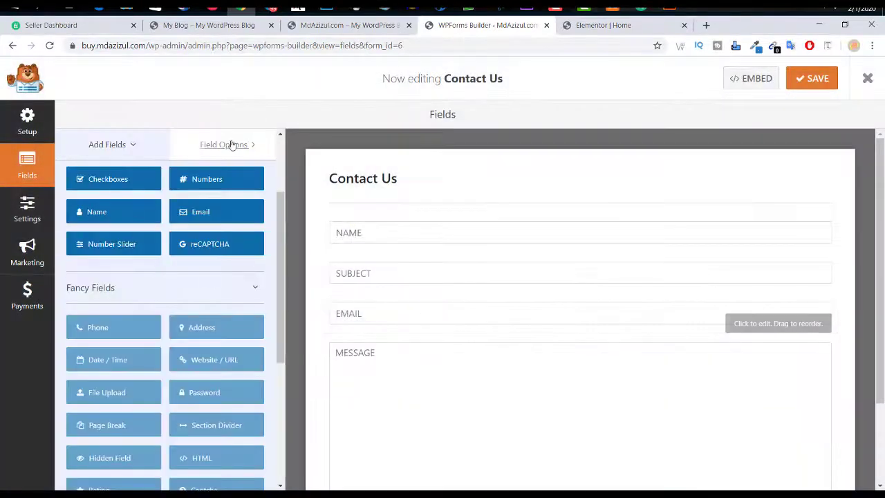
pyautogui.click(28, 211)
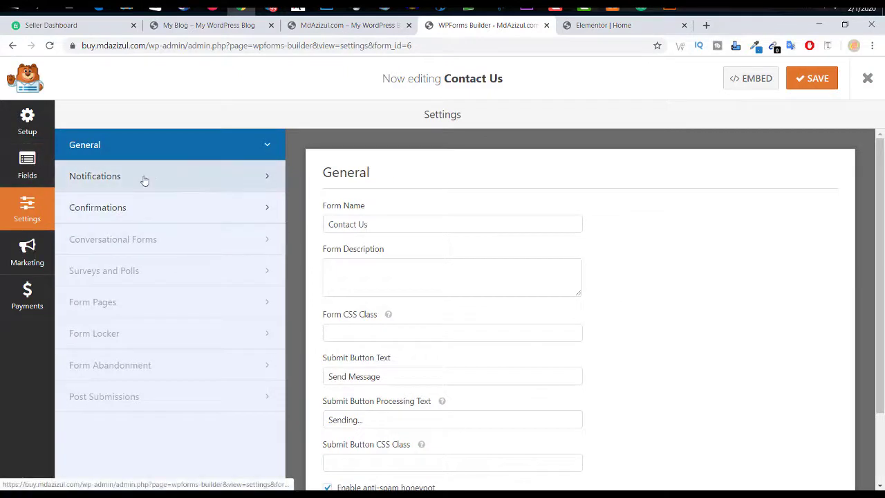
# Step: Review the form's Confirmations and Notifications settings, including the From Email address
pyautogui.click(129, 209)
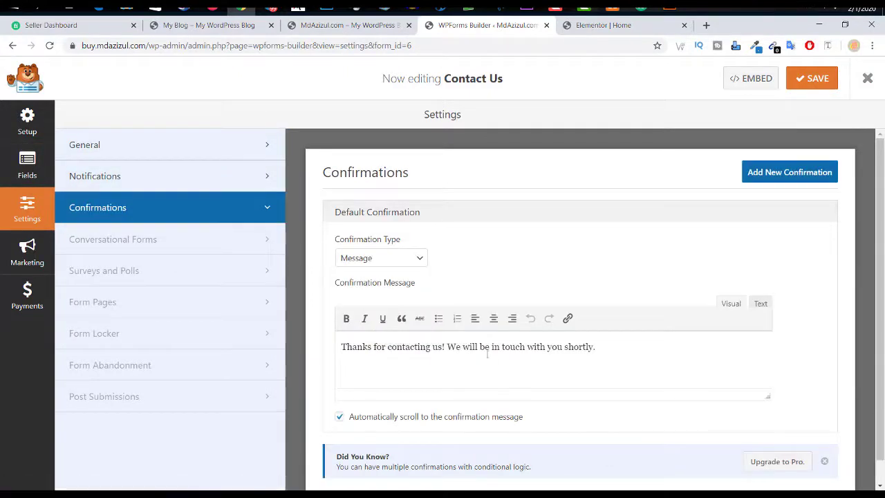
pyautogui.scroll(-1, 577, 331)
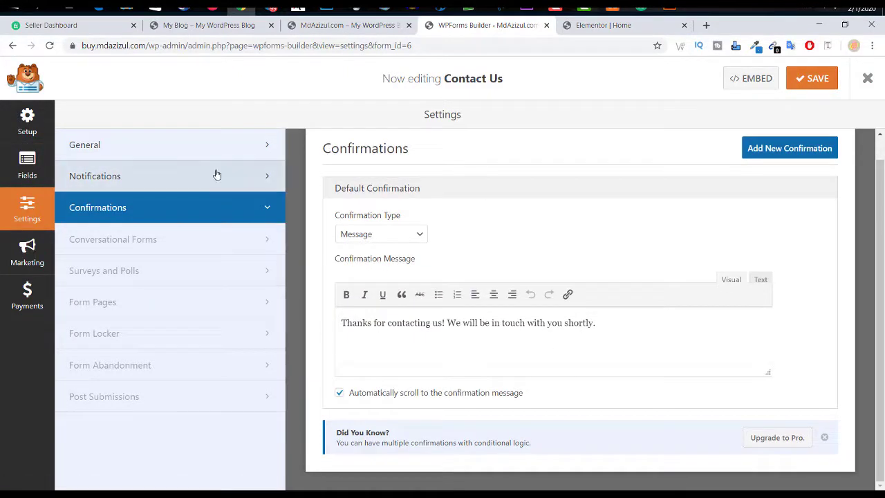
pyautogui.click(216, 175)
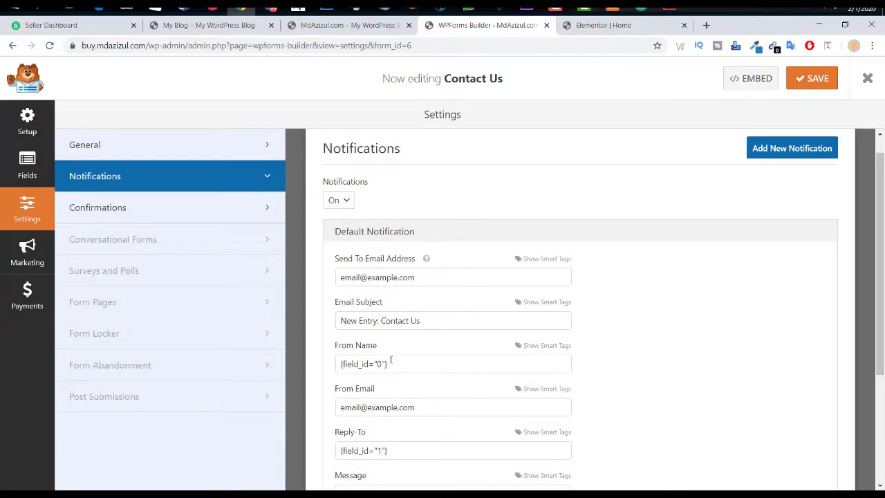
pyautogui.scroll(-1, 412, 363)
pyautogui.moveTo(365, 350); pyautogui.dragTo(414, 352)
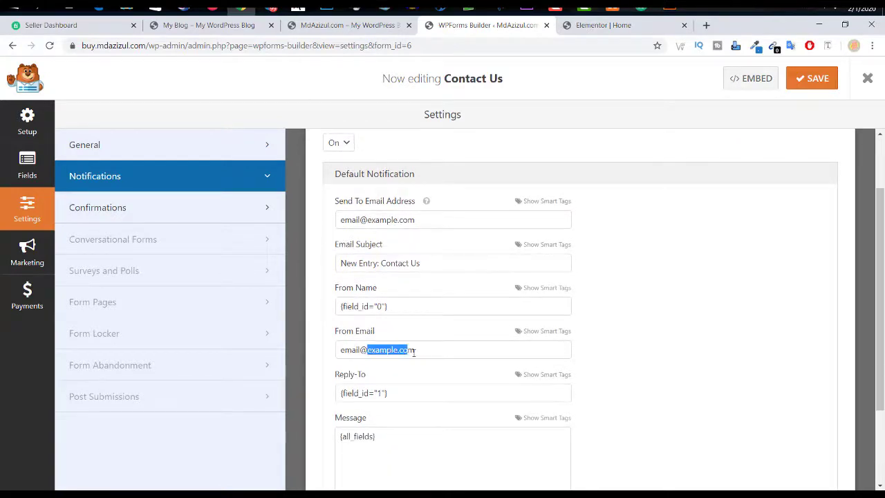
pyautogui.click(446, 352)
pyautogui.scroll(-2, 443, 405)
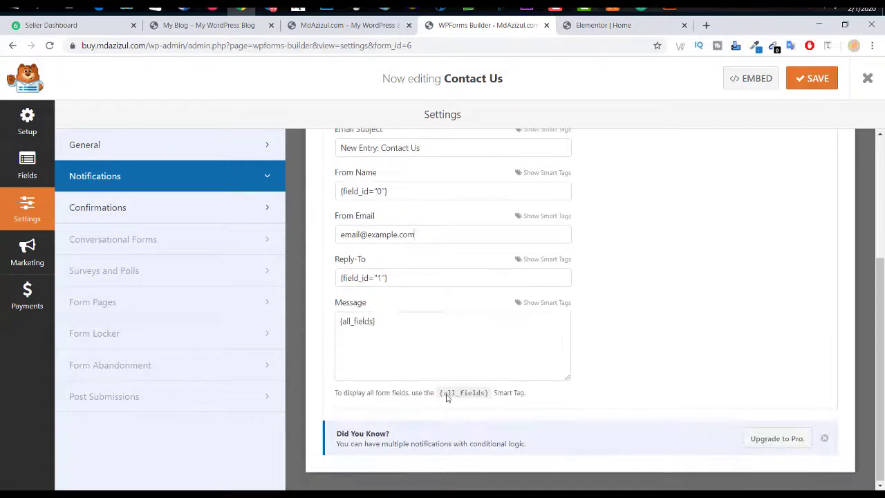
pyautogui.scroll(3, 442, 367)
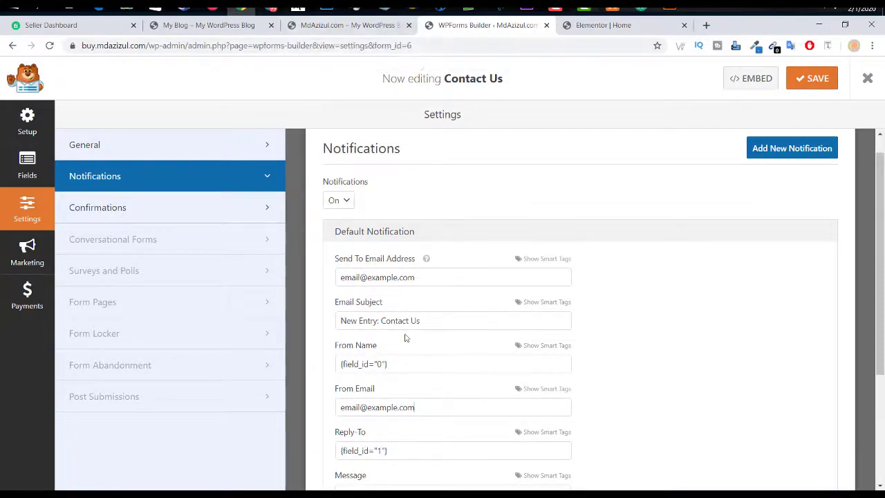
# Step: Copy the site's domain from the live homepage's address bar
pyautogui.click(349, 25)
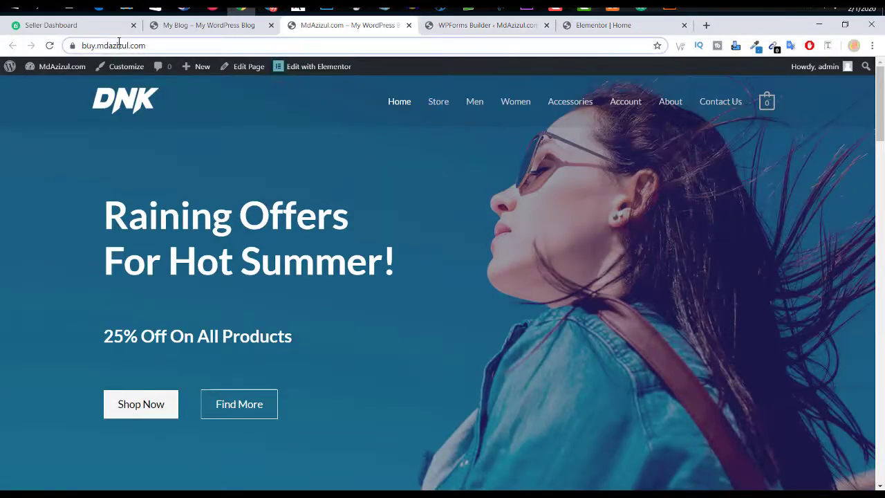
pyautogui.click(138, 46)
pyautogui.click(197, 45)
pyautogui.hotkey('shift', 'Left')
pyautogui.hotkey('shift', 'Left')
pyautogui.hotkey('shift', 'Left')
pyautogui.hotkey('shift', 'Left')
pyautogui.hotkey('shift', 'Left')
pyautogui.hotkey('shift', 'Left')
pyautogui.hotkey('shift', 'Left')
pyautogui.hotkey('shift', 'Left')
pyautogui.hotkey('shift', 'Left')
pyautogui.hotkey('shift', 'Left')
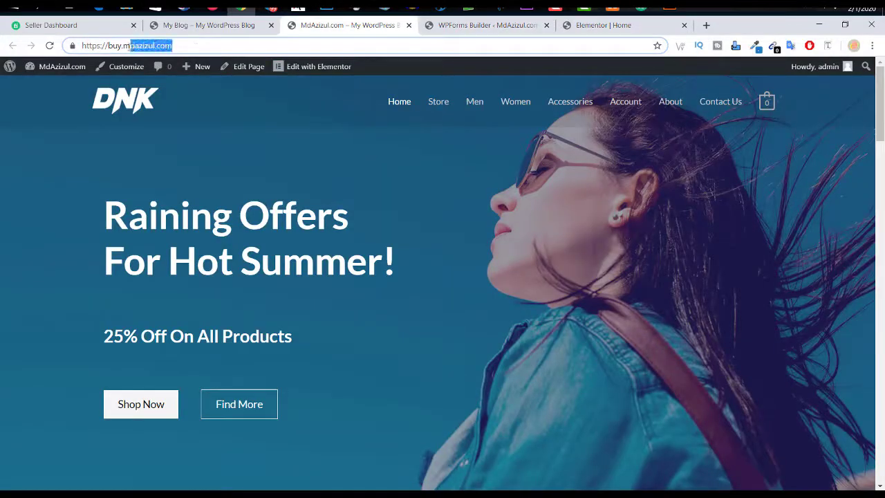
pyautogui.rightClick(137, 48)
pyautogui.click(160, 90)
pyautogui.click(478, 25)
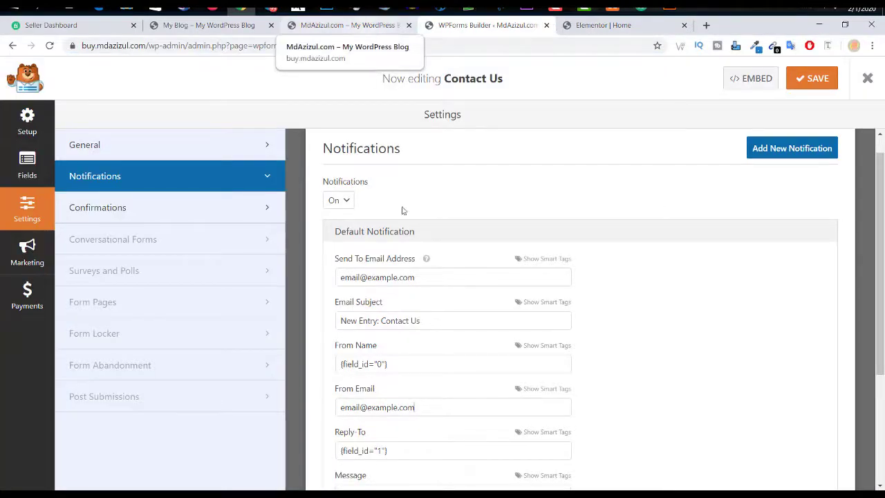
# Step: Set the Send To Email Address to the site's info address and copy it
pyautogui.moveTo(456, 281); pyautogui.dragTo(263, 282)
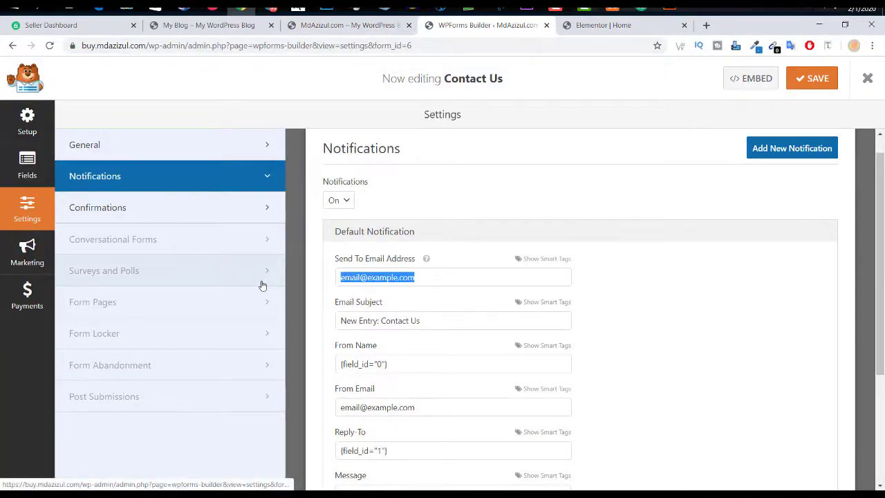
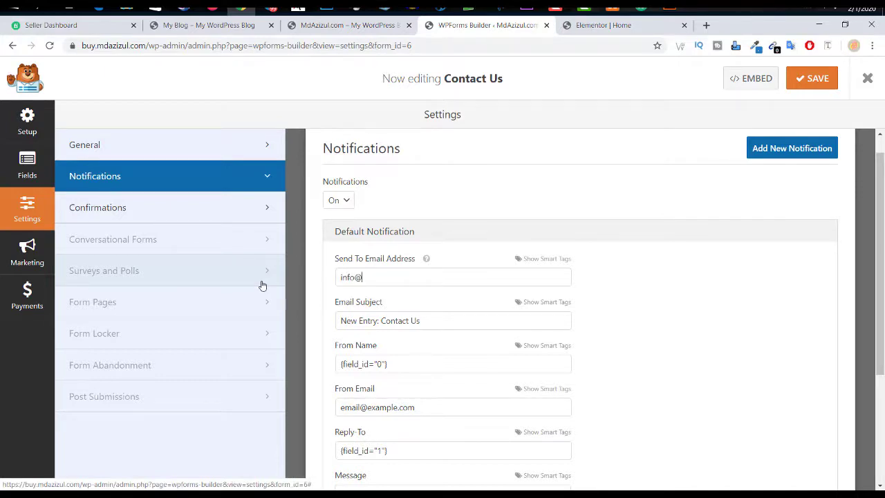
pyautogui.hotkey('ctrl', 'a')
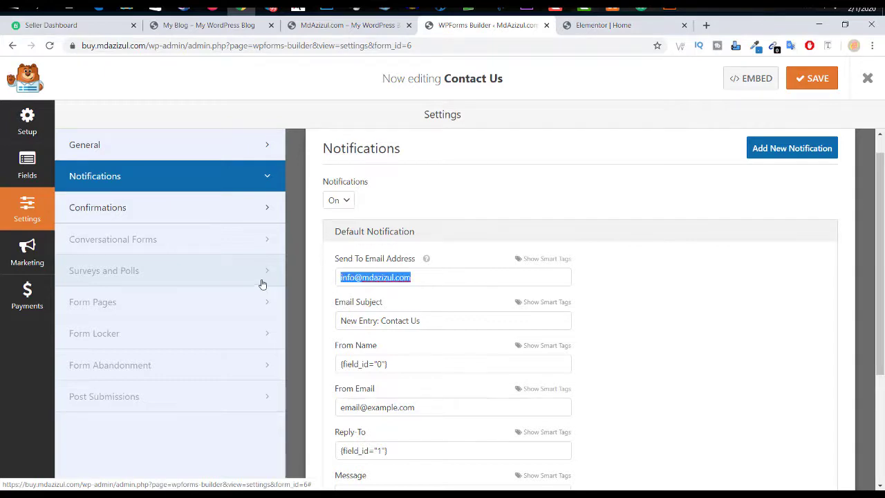
pyautogui.rightClick(348, 277)
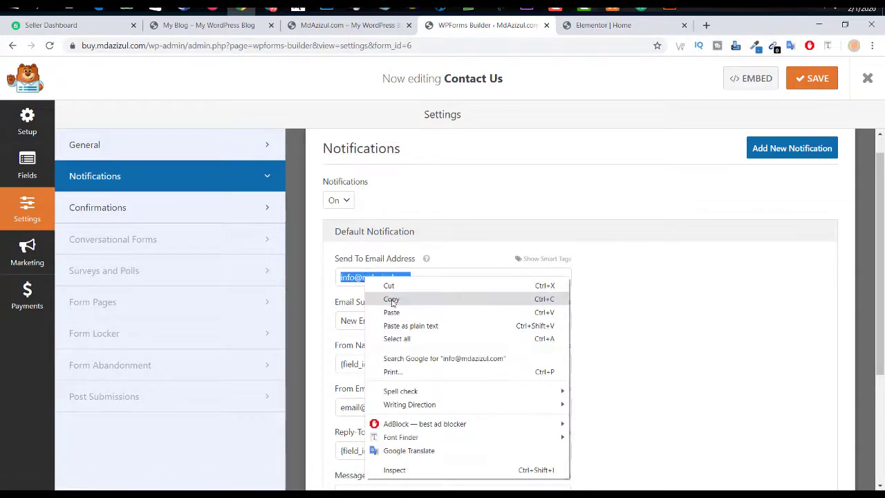
pyautogui.click(395, 298)
# Step: Paste the site's info address into the From Email field
pyautogui.scroll(-1, 396, 299)
pyautogui.scroll(-1, 395, 298)
pyautogui.click(386, 291)
pyautogui.hotkey('ctrl', 'a')
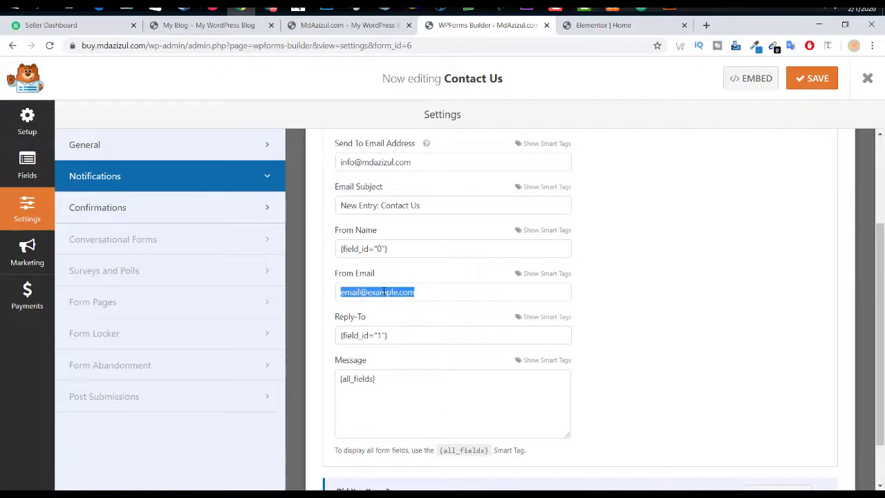
pyautogui.hotkey('ctrl', 'v')
pyautogui.scroll(-1, 596, 413)
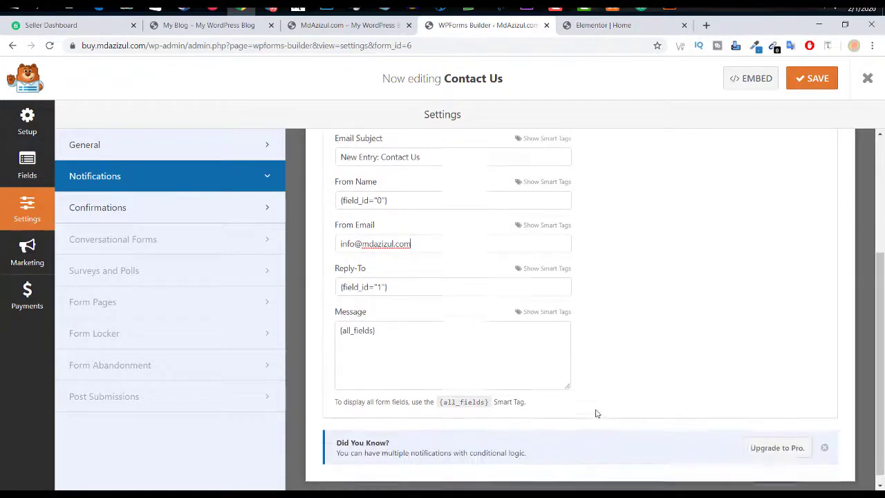
pyautogui.scroll(5, 715, 362)
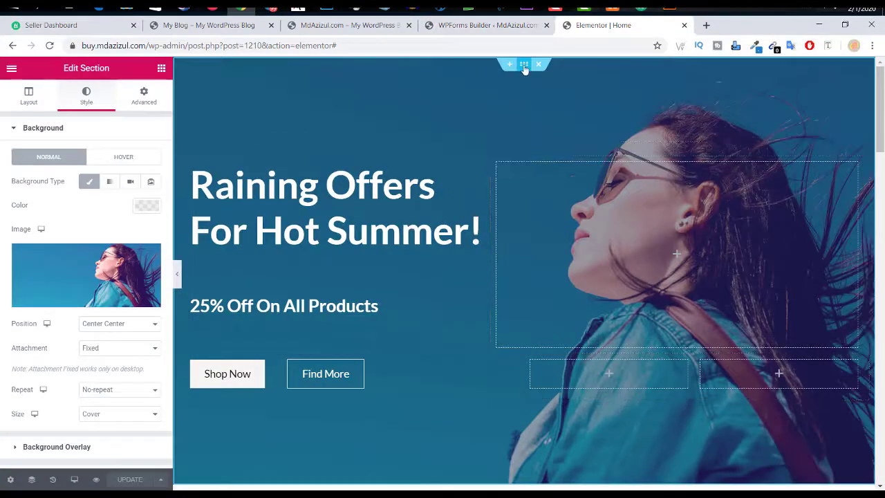
# Step: Pick Slider.jpg in the Media Library as the hero section's background image
pyautogui.click(94, 276)
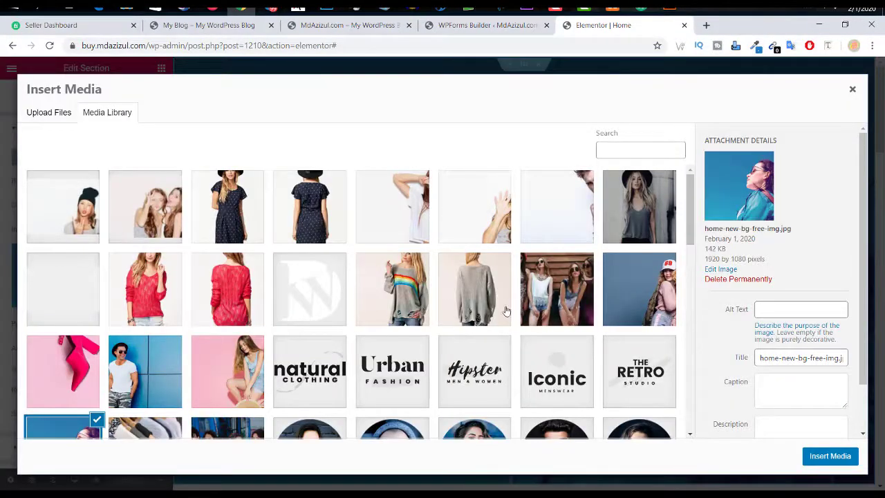
pyautogui.click(164, 209)
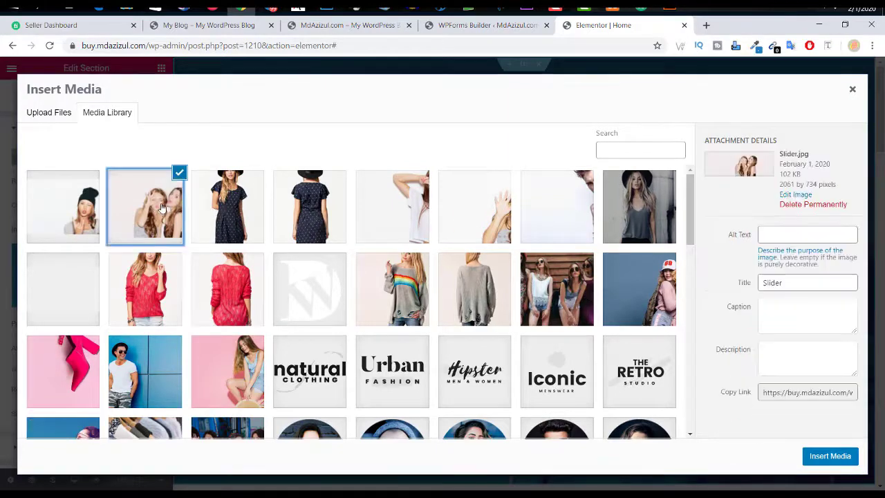
pyautogui.click(829, 458)
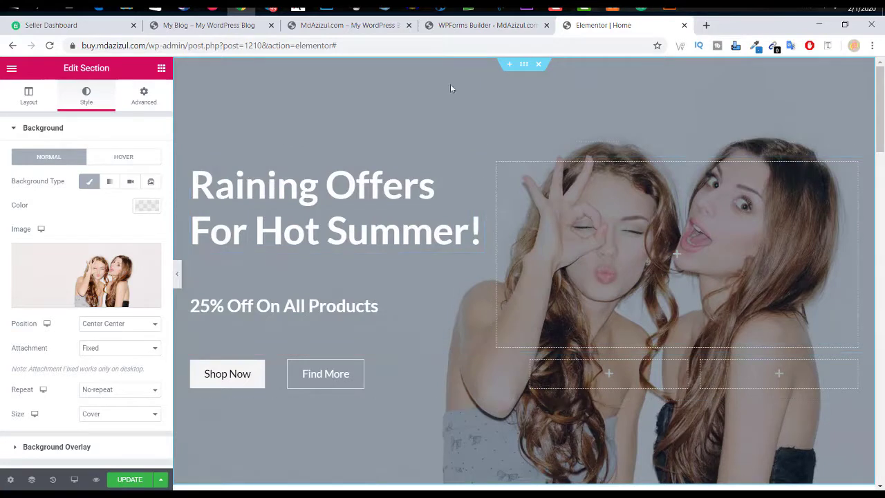
pyautogui.scroll(-1, 500, 140)
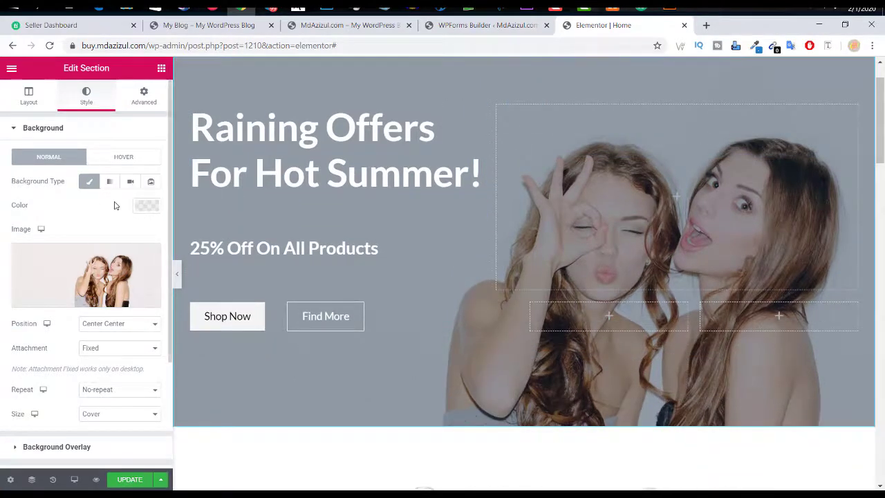
pyautogui.scroll(-2, 114, 208)
# Step: Select the Find More button and bring up its Style settings
pyautogui.click(109, 303)
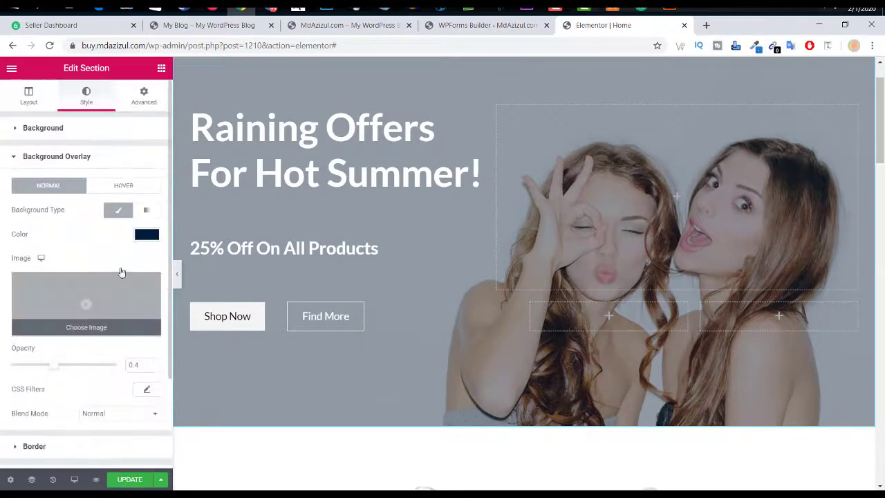
pyautogui.scroll(1, 586, 282)
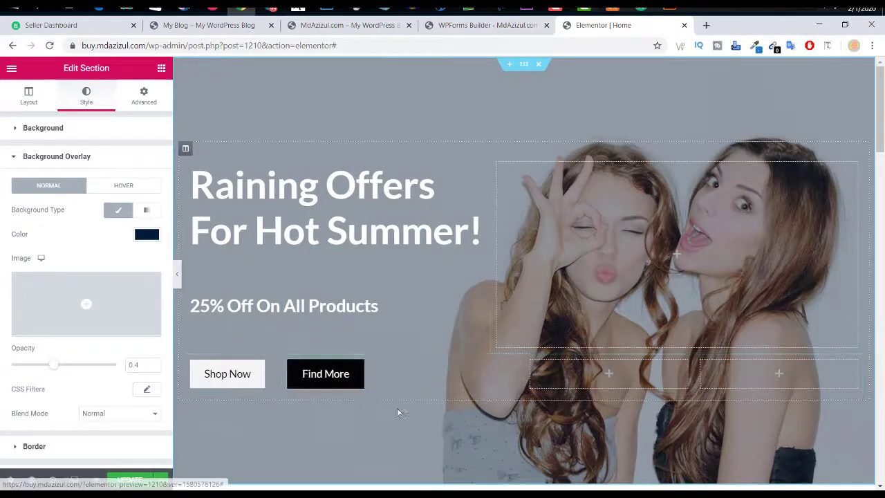
pyautogui.click(337, 372)
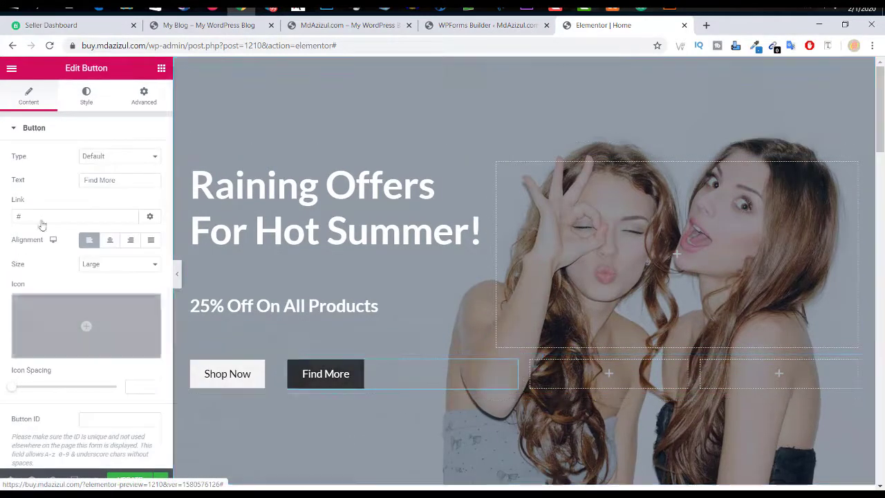
pyautogui.click(58, 136)
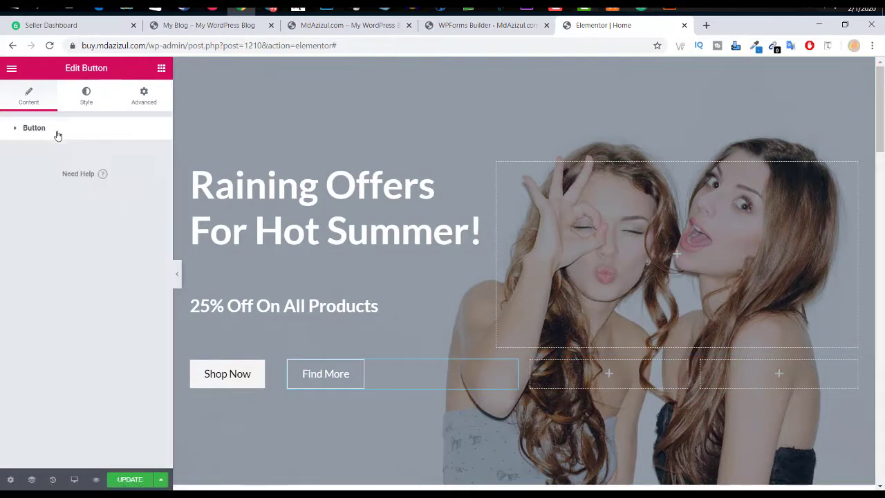
pyautogui.click(95, 102)
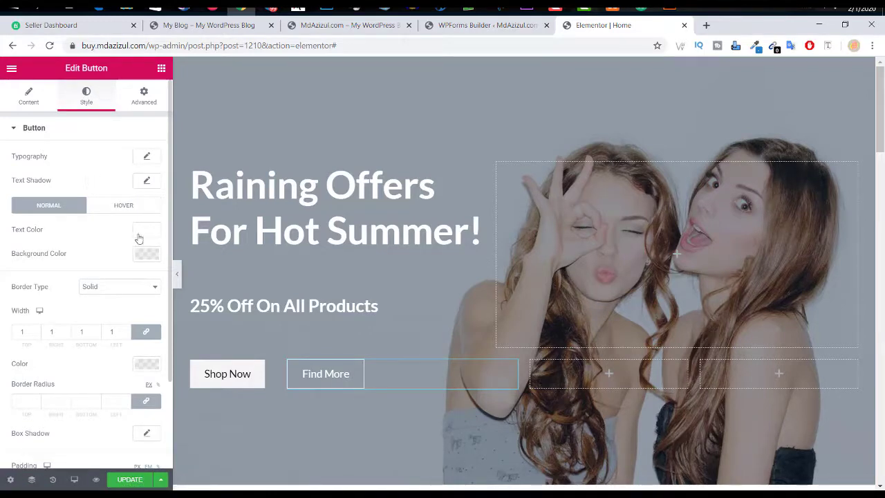
# Step: Give Find More a white background, black text and a black border
pyautogui.click(147, 255)
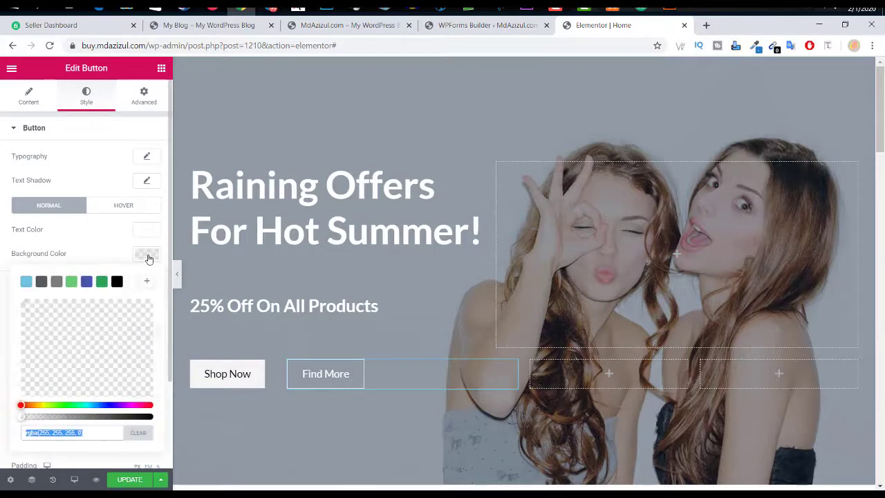
pyautogui.click(132, 281)
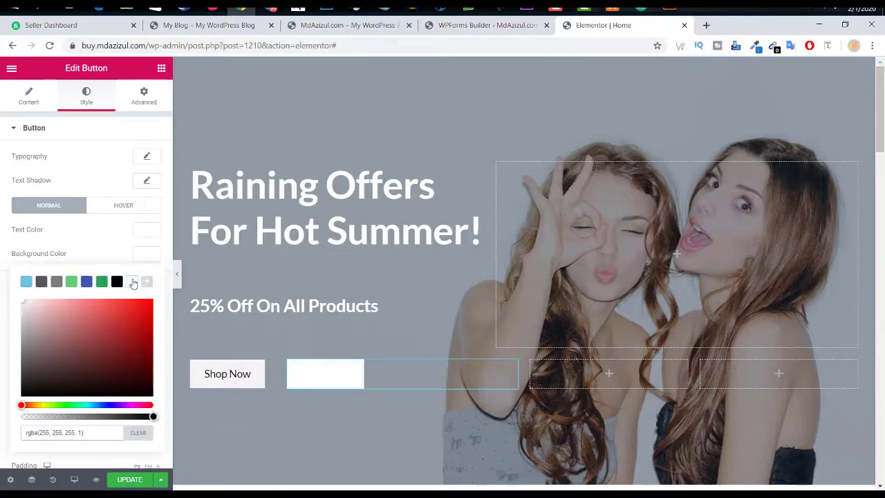
pyautogui.click(146, 255)
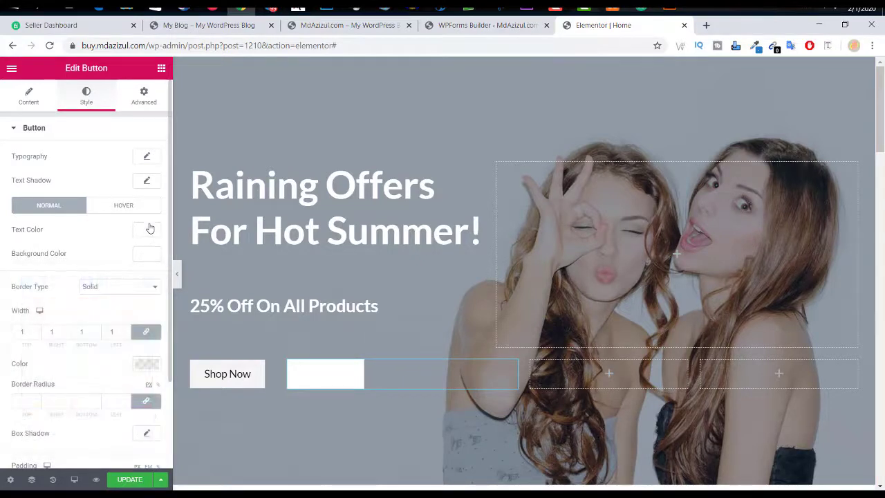
pyautogui.click(148, 232)
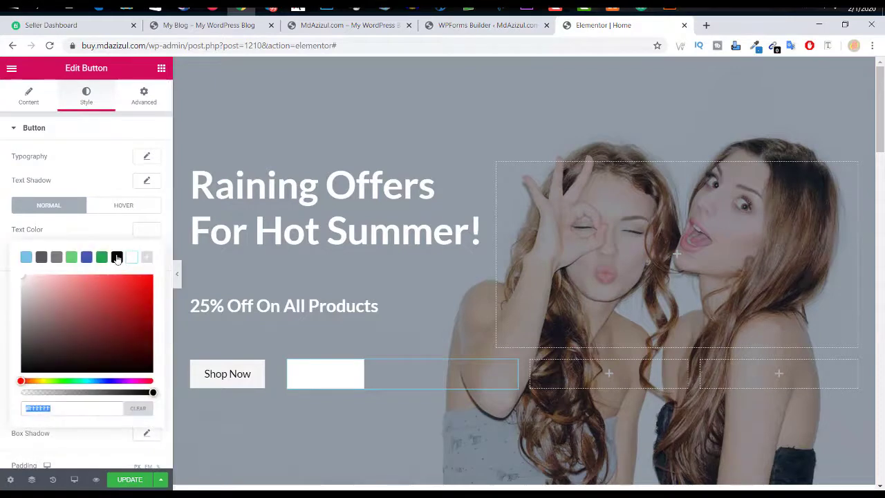
pyautogui.click(117, 257)
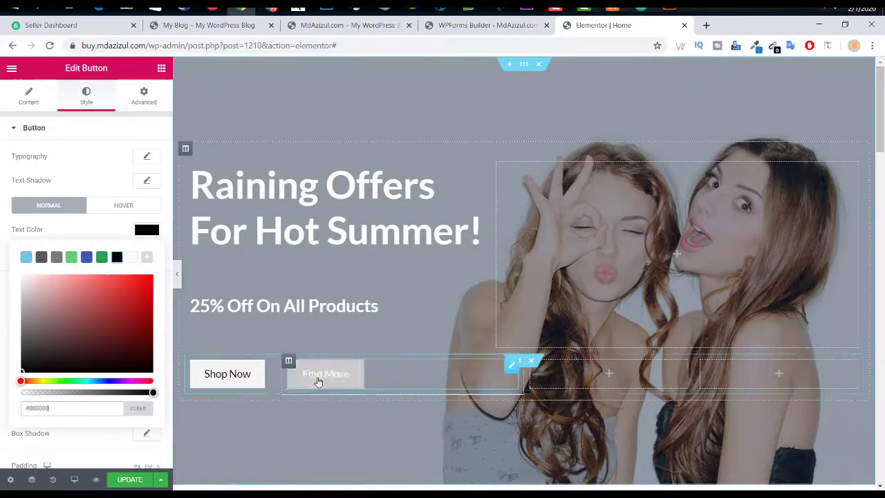
pyautogui.click(154, 236)
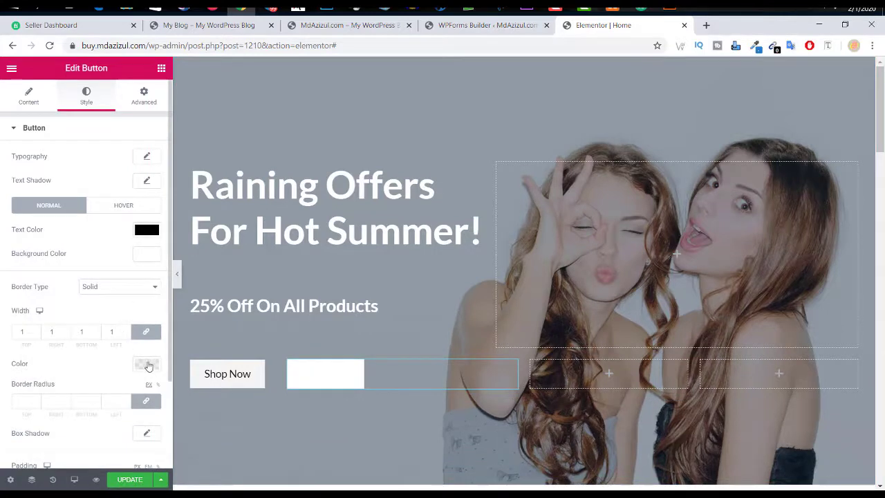
pyautogui.click(146, 364)
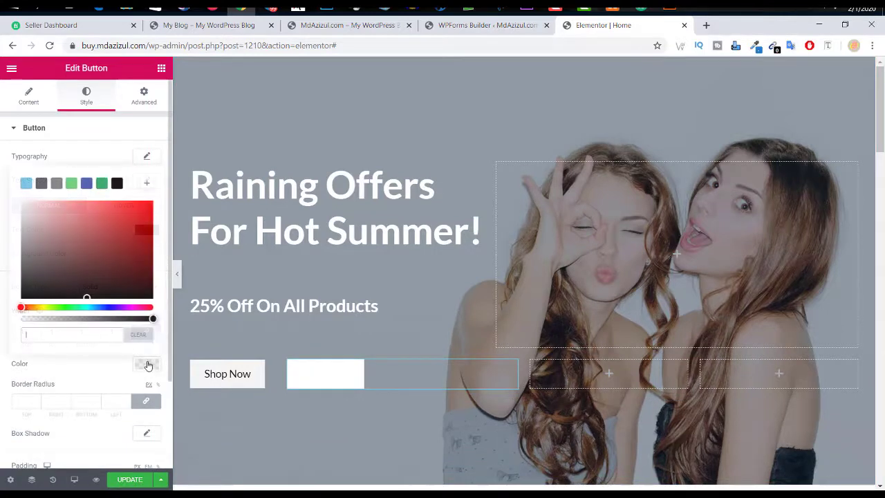
pyautogui.click(117, 183)
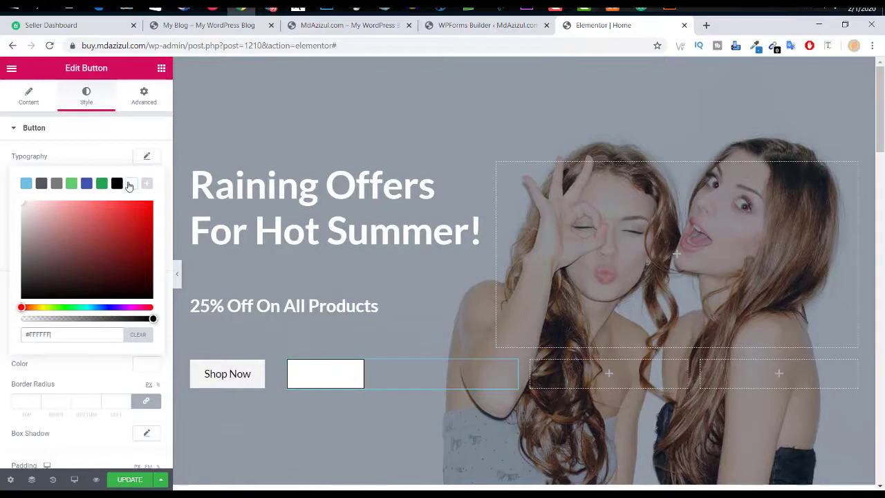
pyautogui.click(117, 183)
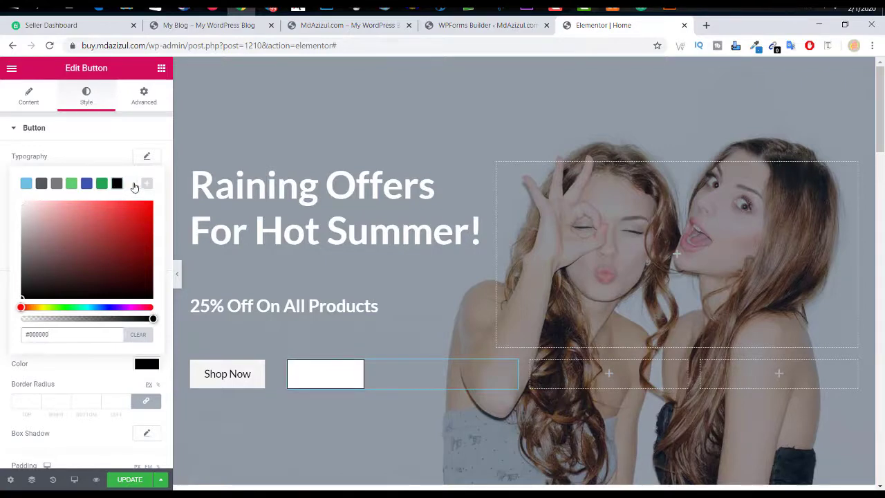
# Step: Set the Find More text colour to black again
pyautogui.click(148, 159)
pyautogui.click(148, 158)
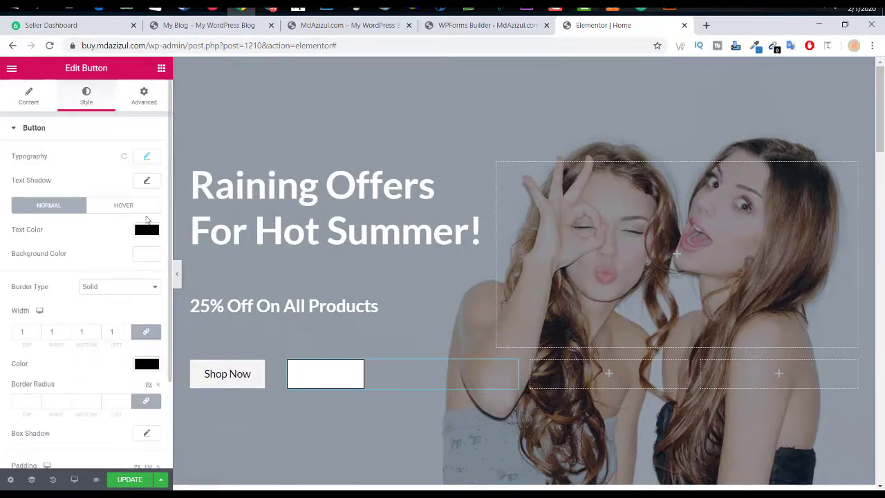
pyautogui.click(146, 229)
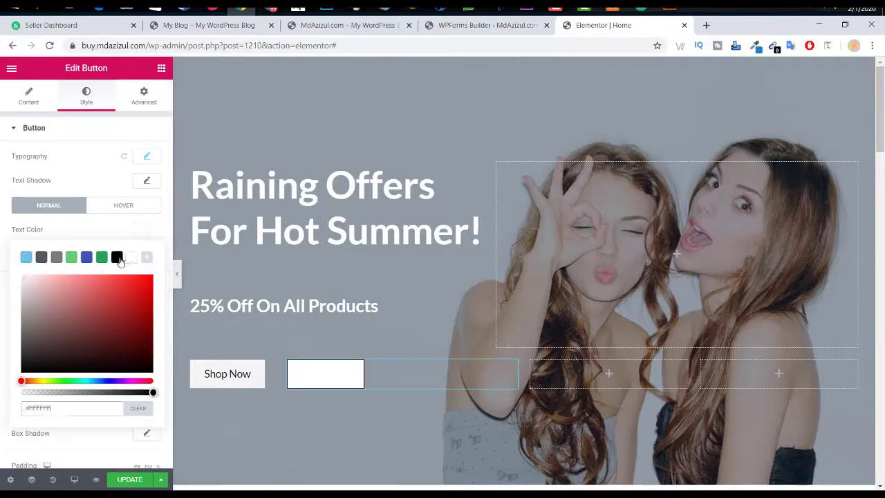
pyautogui.click(115, 257)
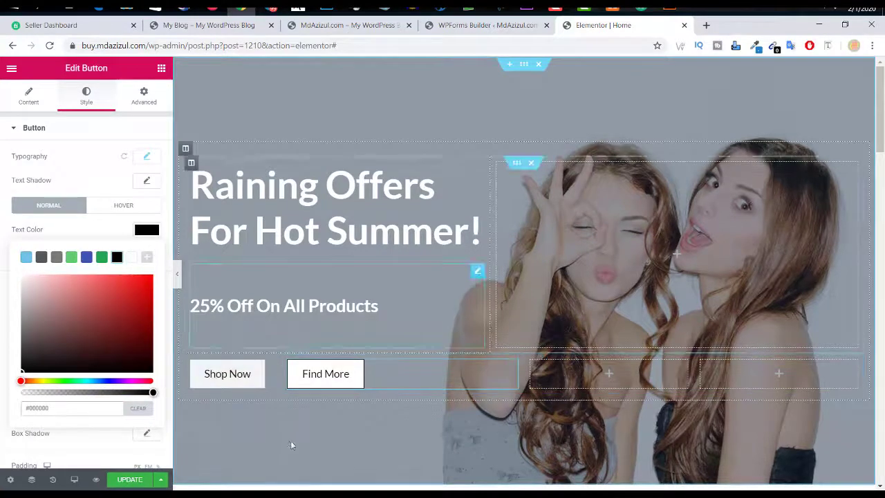
pyautogui.click(253, 383)
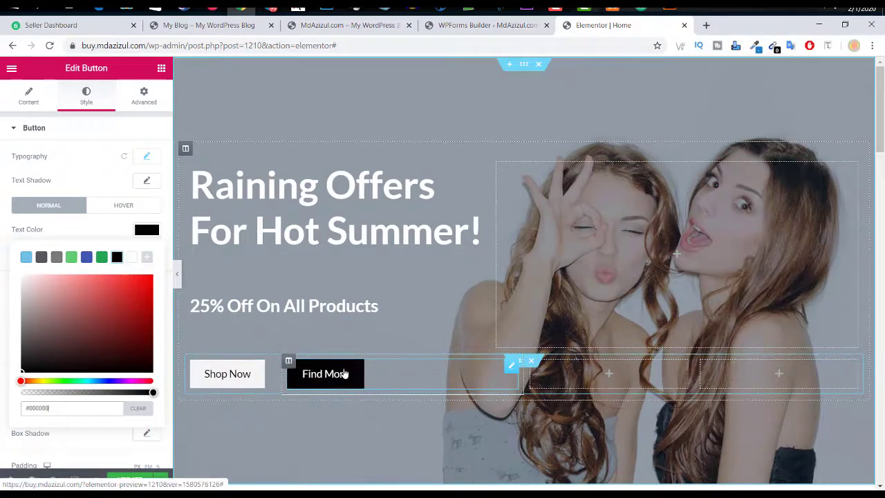
# Step: Copy the #000000 hover background colour value of Find More
pyautogui.click(132, 203)
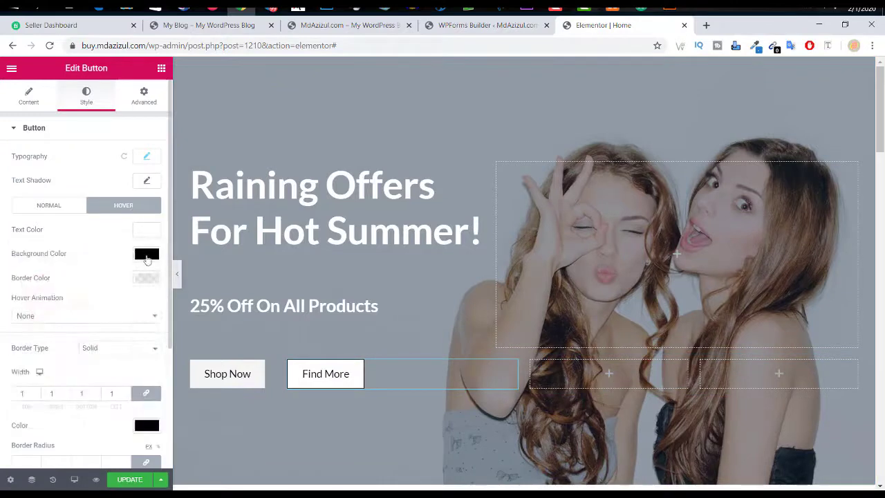
pyautogui.click(147, 254)
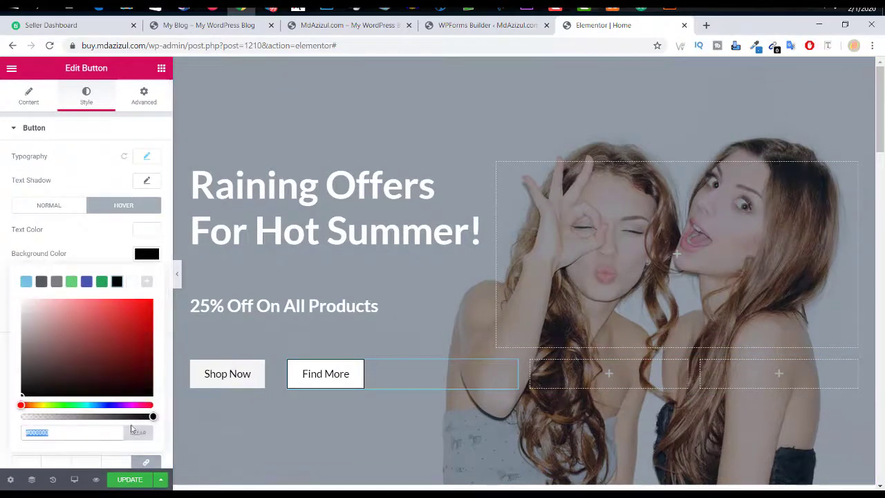
pyautogui.rightClick(86, 432)
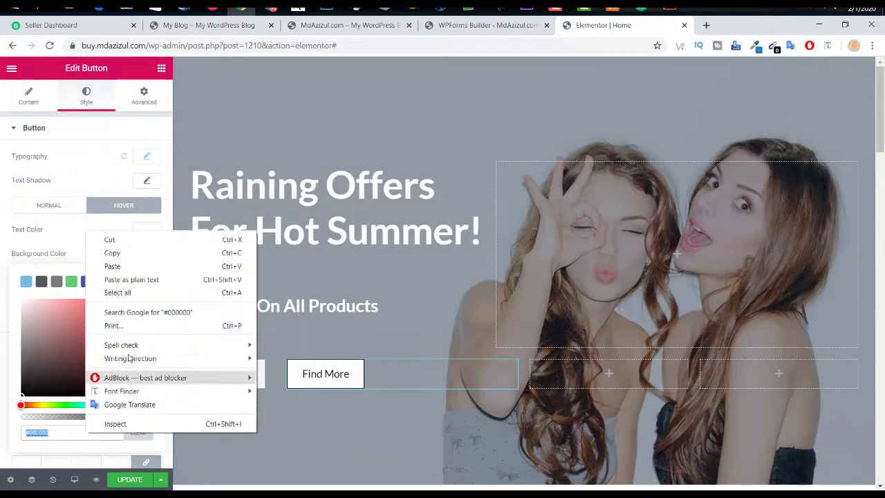
pyautogui.click(150, 251)
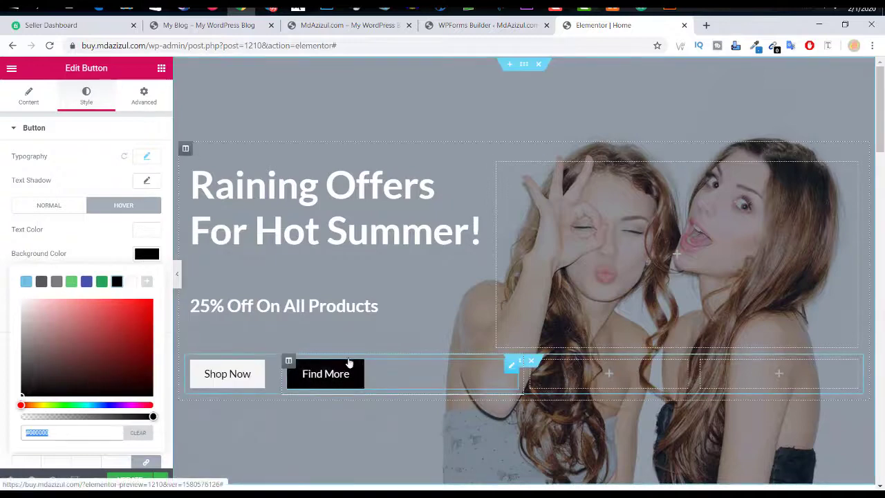
pyautogui.click(66, 205)
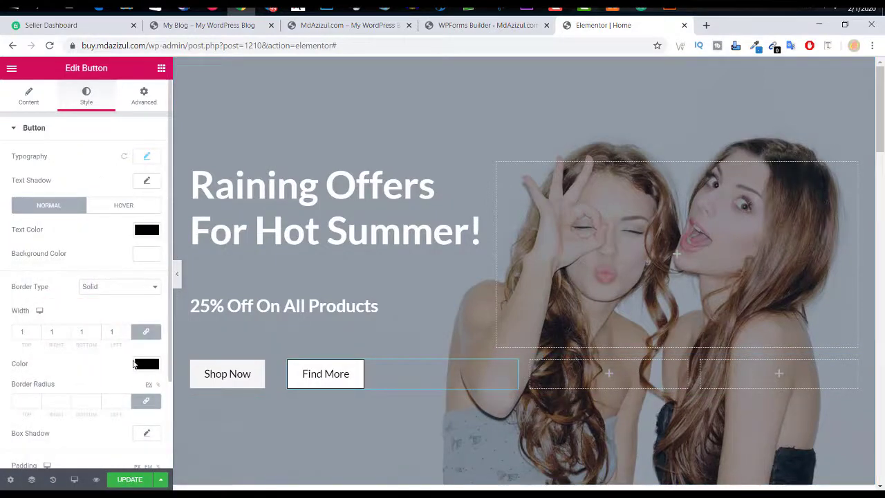
# Step: Set Find More's border to white and background to translucent white at 0.86 opacity
pyautogui.click(145, 365)
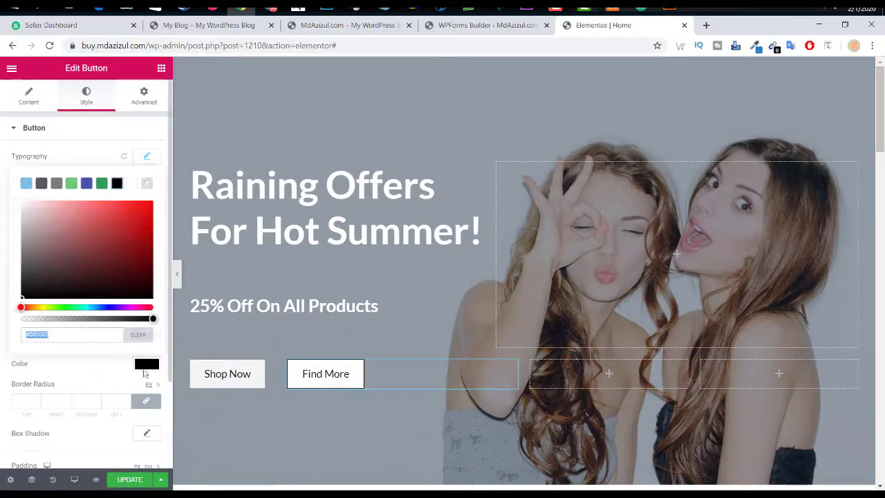
pyautogui.click(133, 185)
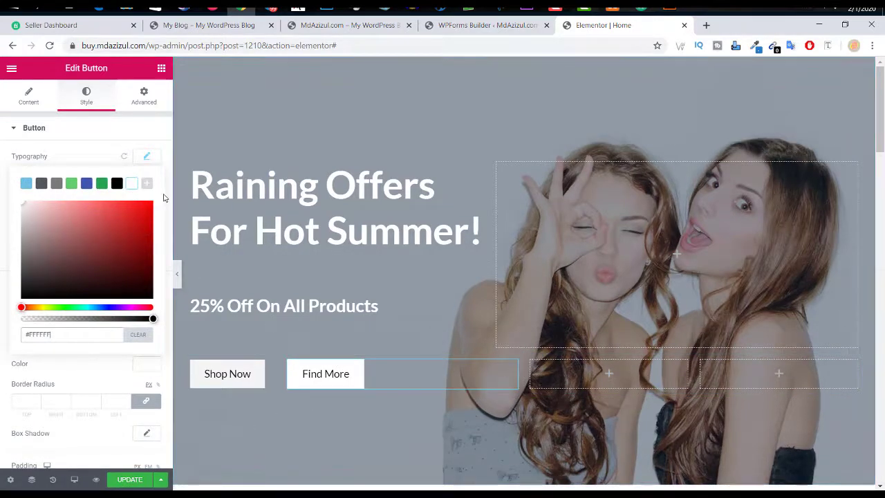
pyautogui.click(92, 155)
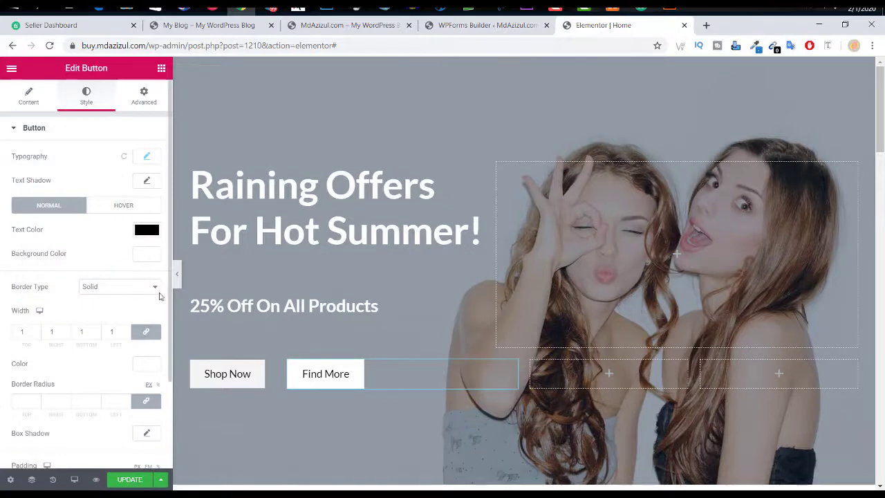
pyautogui.click(151, 260)
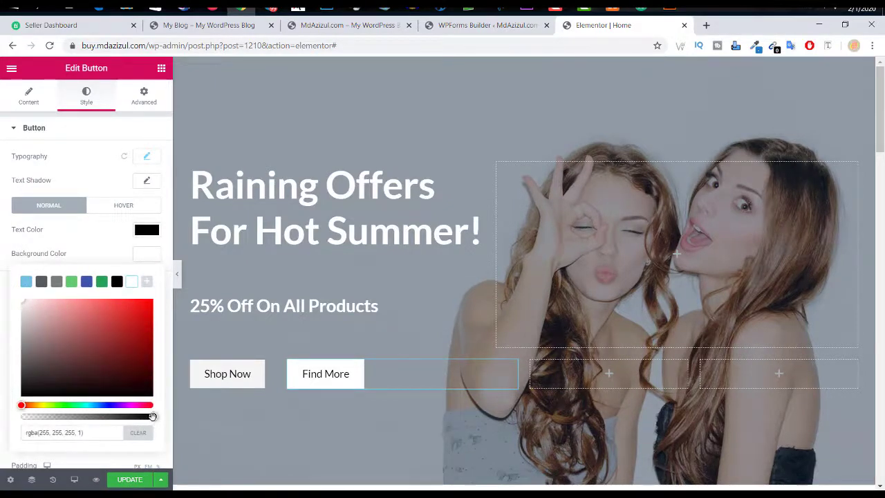
pyautogui.moveTo(153, 416); pyautogui.dragTo(113, 416)
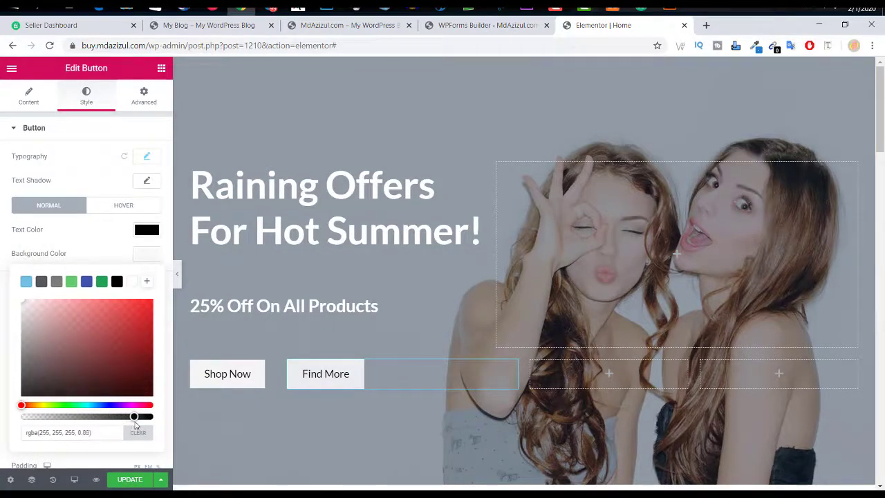
pyautogui.moveTo(136, 425); pyautogui.dragTo(137, 425)
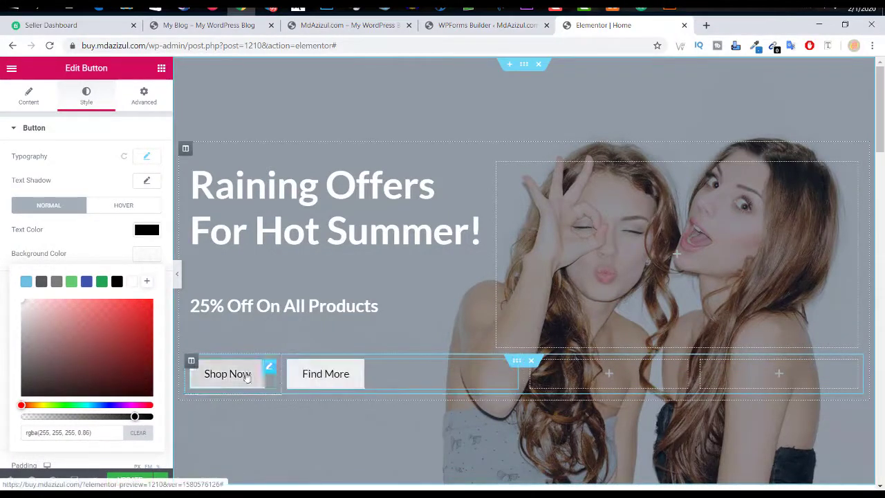
pyautogui.click(247, 377)
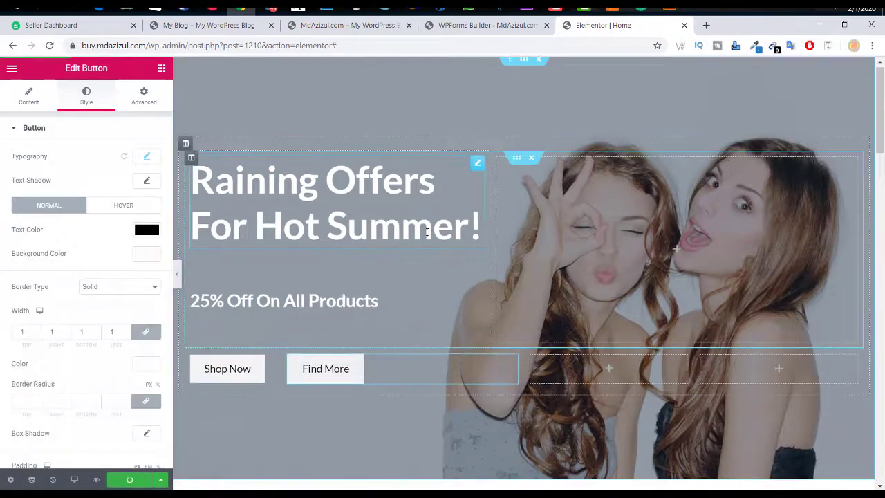
# Step: Delete the brand-logo carousel section below the hero
pyautogui.scroll(-3, 415, 221)
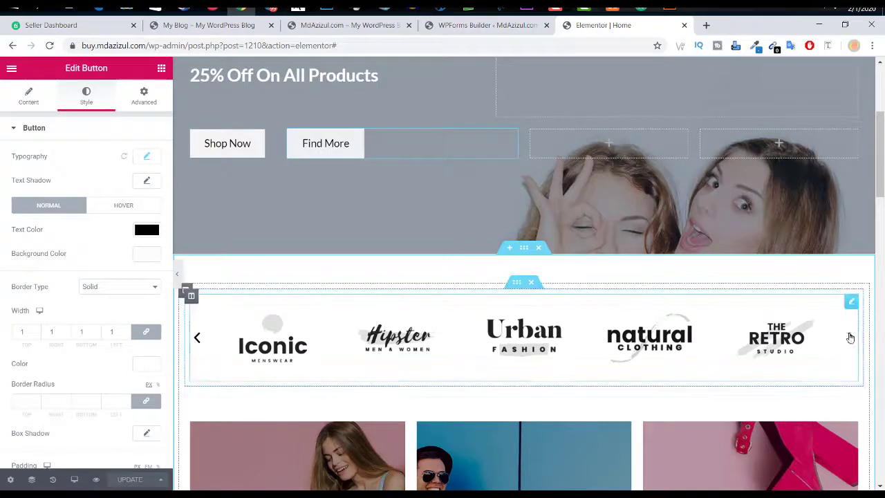
pyautogui.click(532, 284)
pyautogui.scroll(-3, 532, 283)
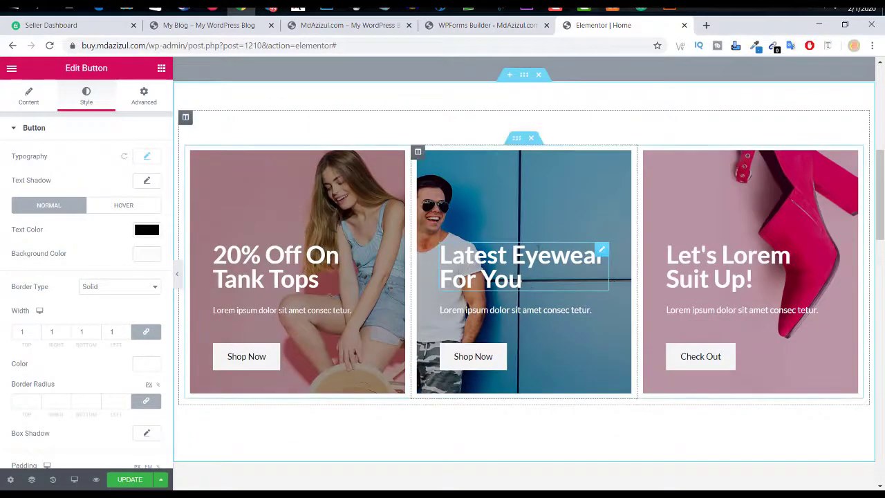
pyautogui.scroll(-3, 537, 250)
pyautogui.scroll(2, 537, 252)
pyautogui.scroll(3, 538, 252)
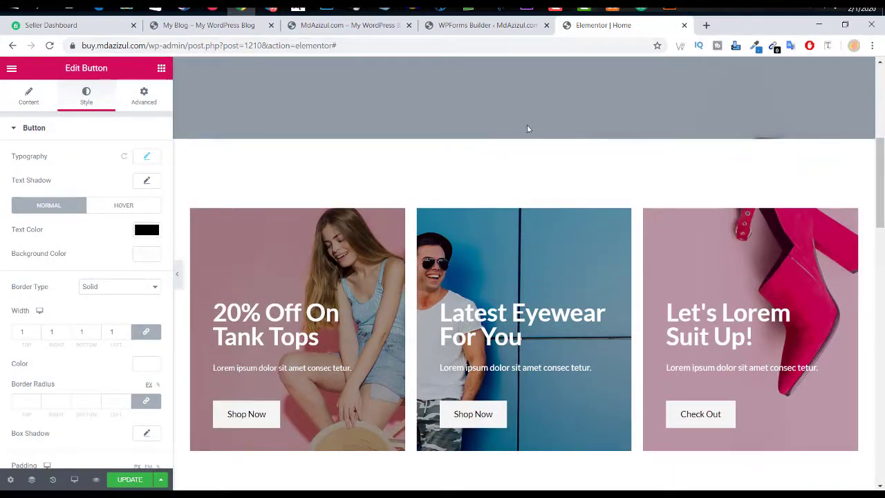
# Step: Browse the product cards section's Motion Effects, Responsive and Custom CSS settings
pyautogui.click(524, 134)
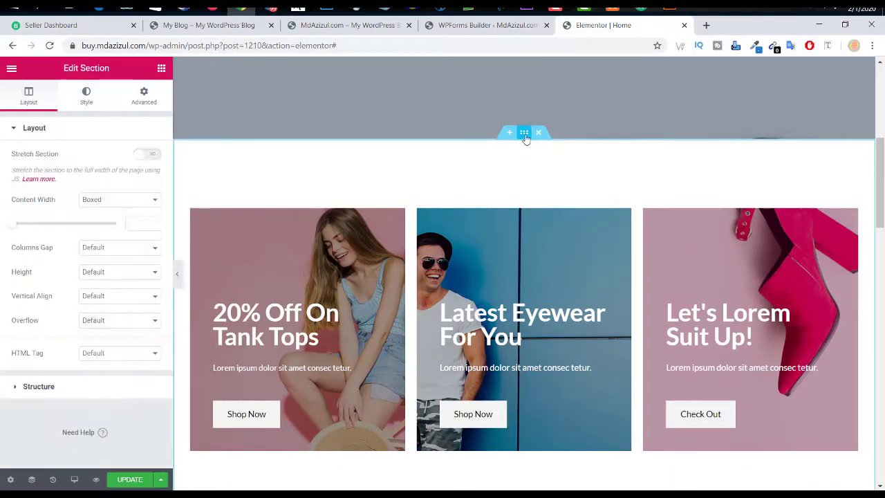
pyautogui.click(150, 100)
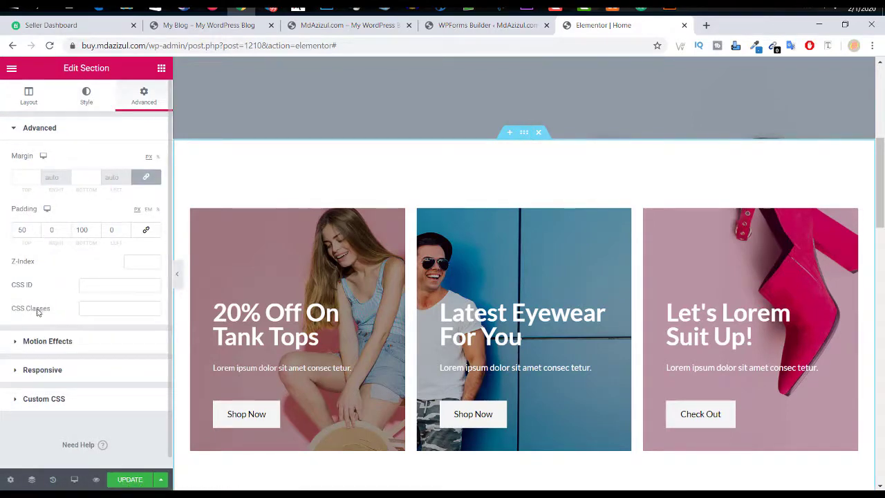
pyautogui.click(42, 341)
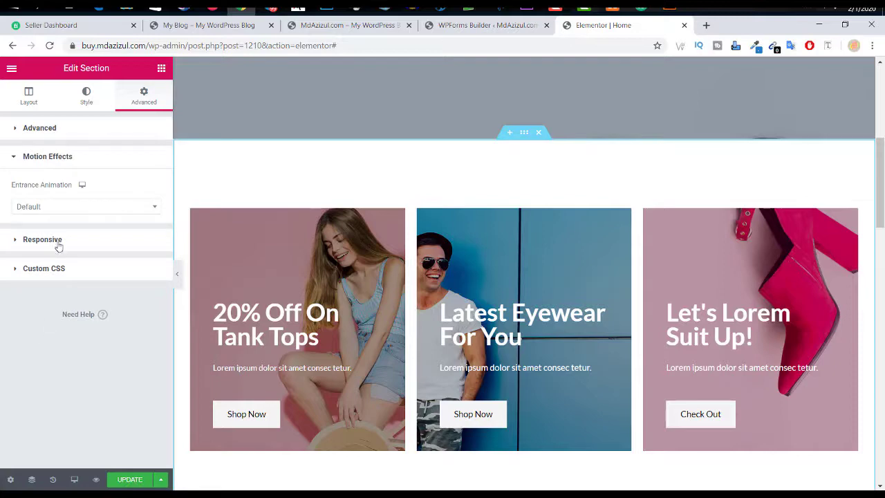
pyautogui.click(70, 210)
pyautogui.click(70, 211)
pyautogui.click(62, 242)
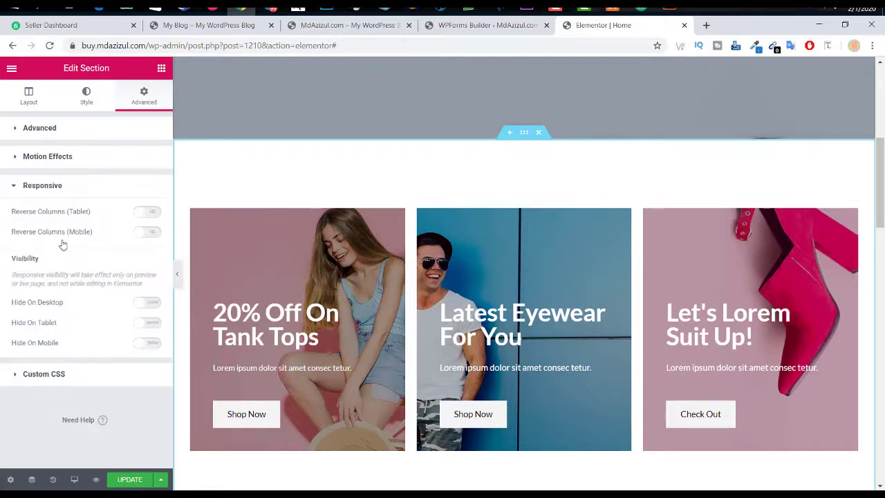
pyautogui.click(44, 374)
pyautogui.click(92, 98)
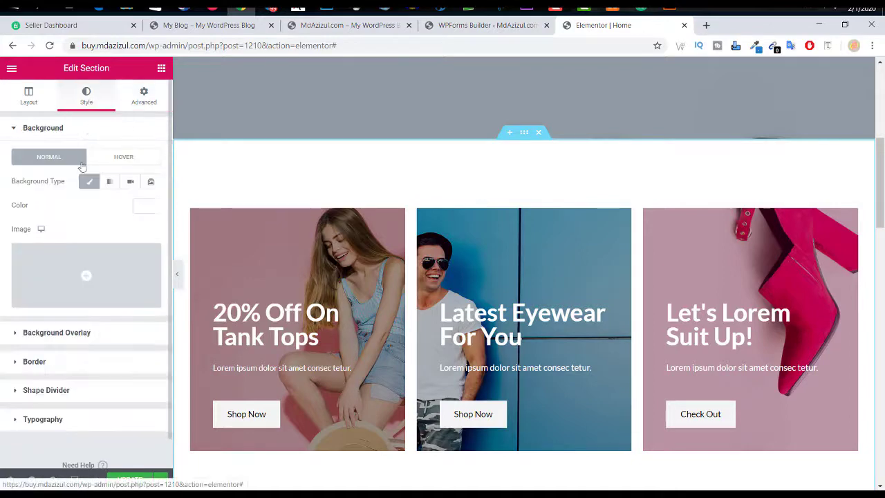
# Step: Try a Pyramids top shape divider on the section, then set it back to None
pyautogui.scroll(-2, 497, 227)
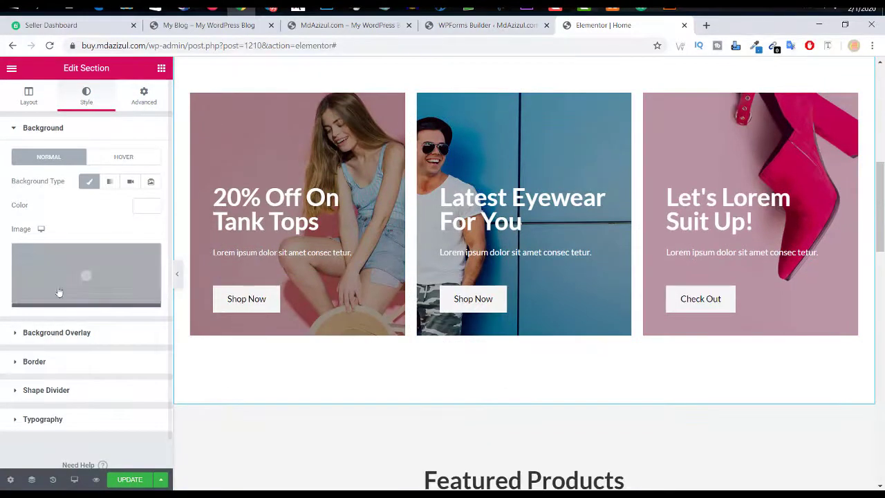
pyautogui.click(49, 390)
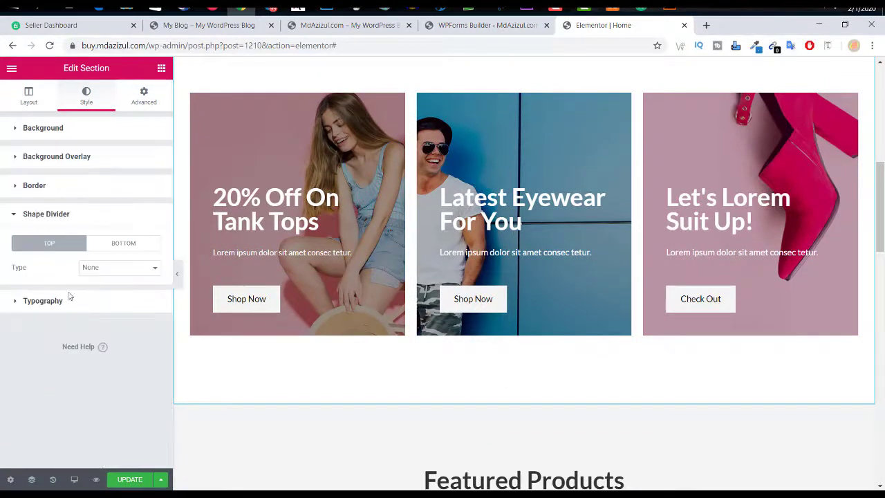
pyautogui.click(92, 269)
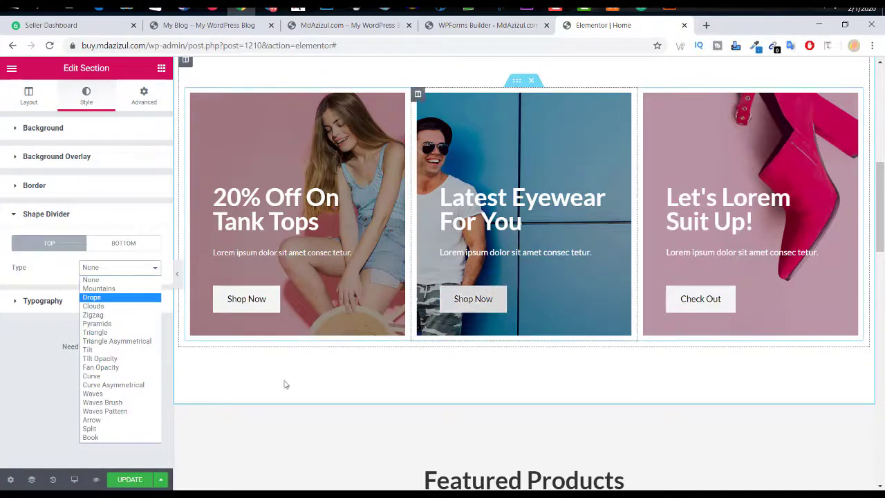
pyautogui.click(96, 324)
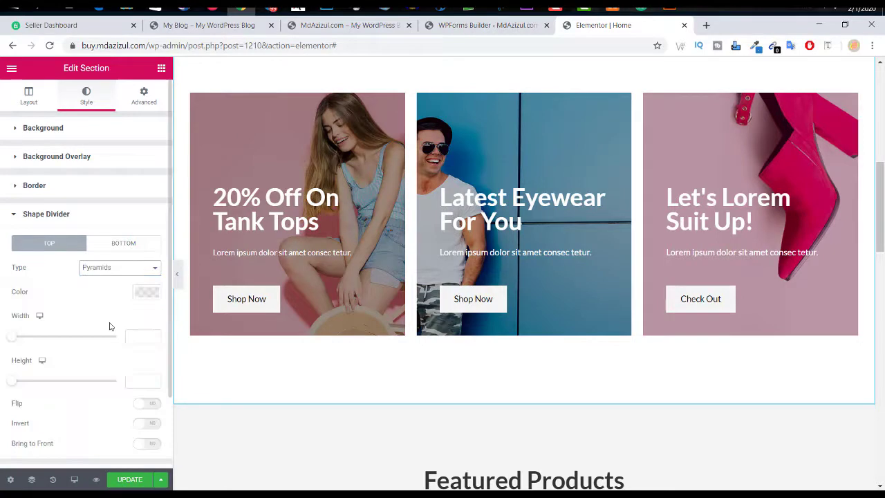
pyautogui.click(125, 266)
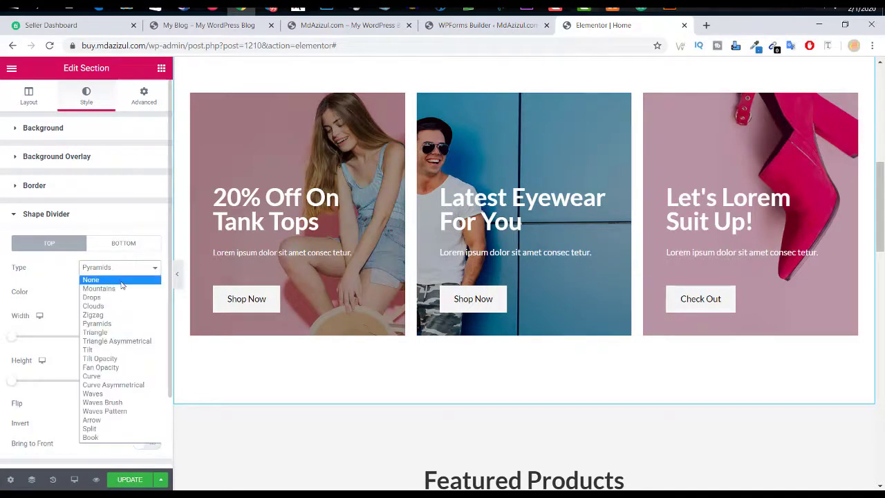
pyautogui.click(97, 278)
pyautogui.scroll(-1, 525, 229)
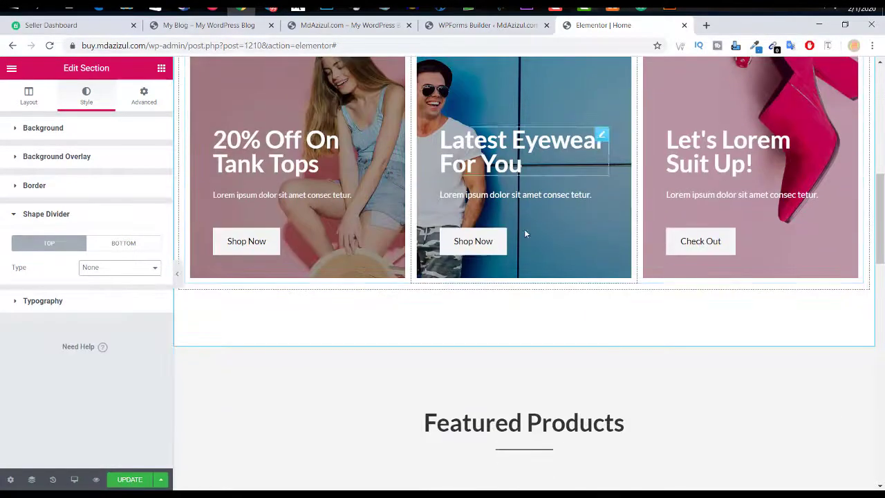
pyautogui.scroll(5, 657, 173)
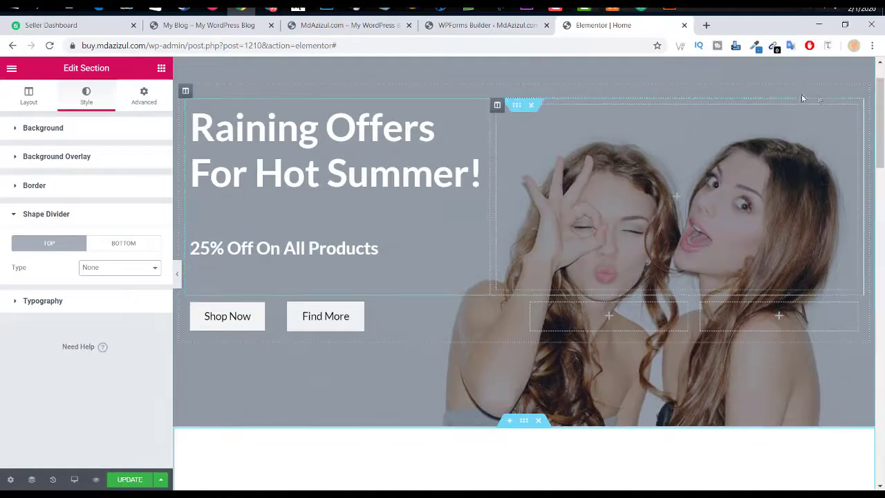
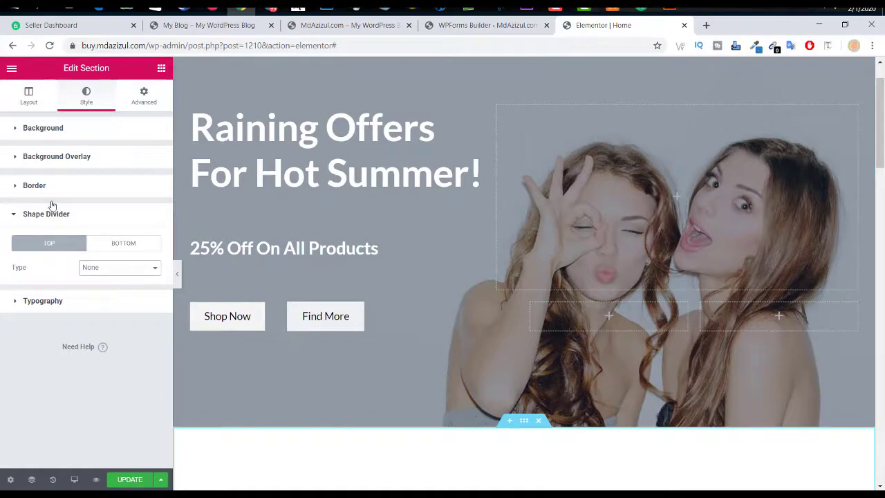
# Step: Scroll down to the Special Edition banner and select its inner section for editing
pyautogui.scroll(-10, 608, 364)
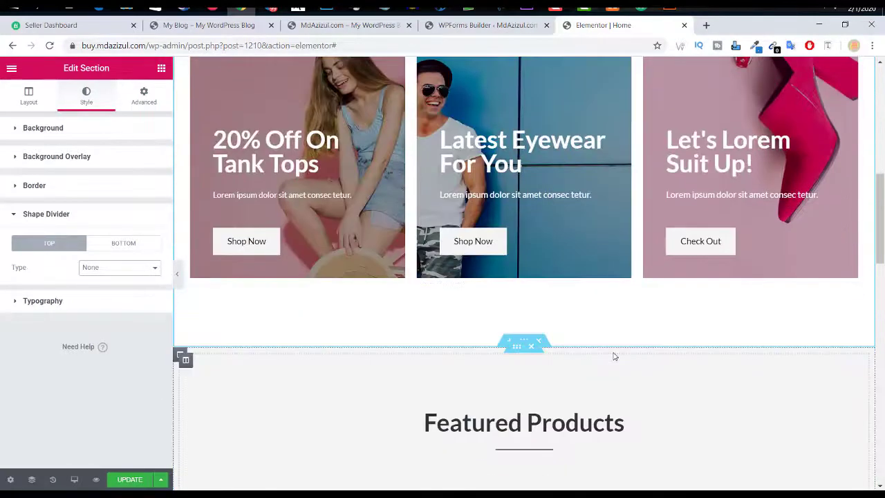
pyautogui.scroll(-3, 690, 325)
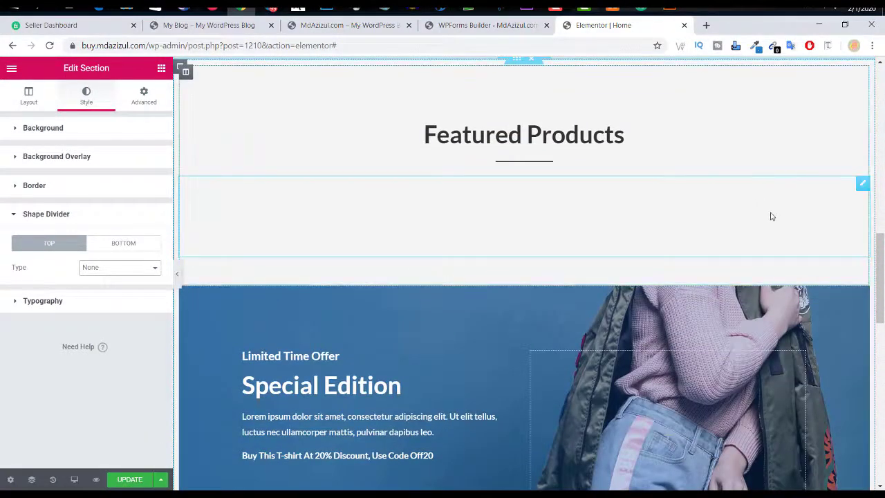
pyautogui.scroll(-3, 777, 238)
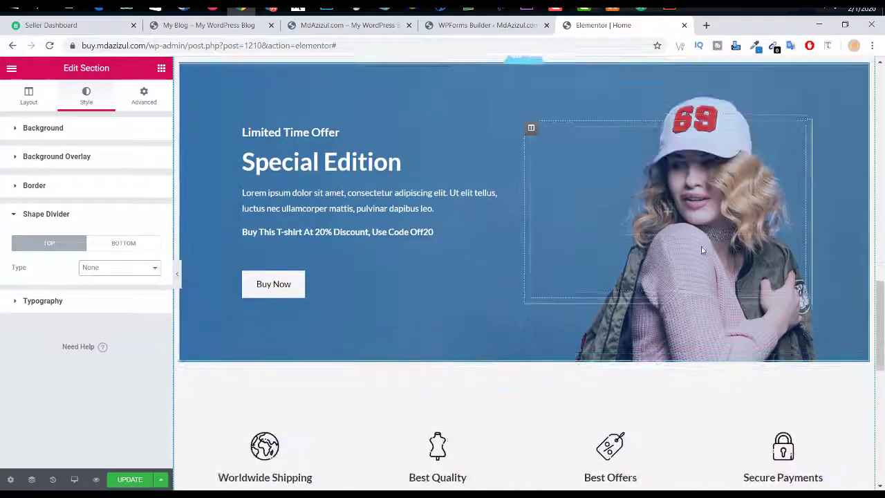
pyautogui.scroll(2, 534, 186)
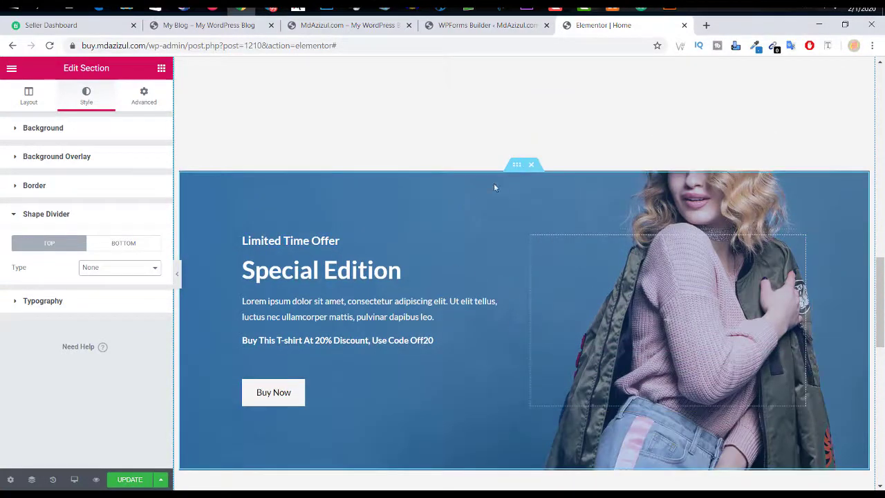
pyautogui.click(518, 167)
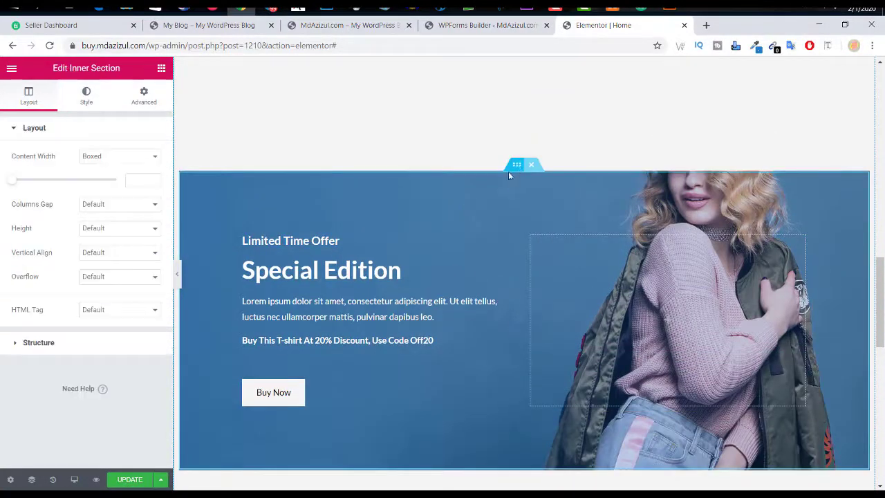
# Step: Add a Drops shape divider to the banner's top edge
pyautogui.click(86, 95)
pyautogui.scroll(-2, 107, 357)
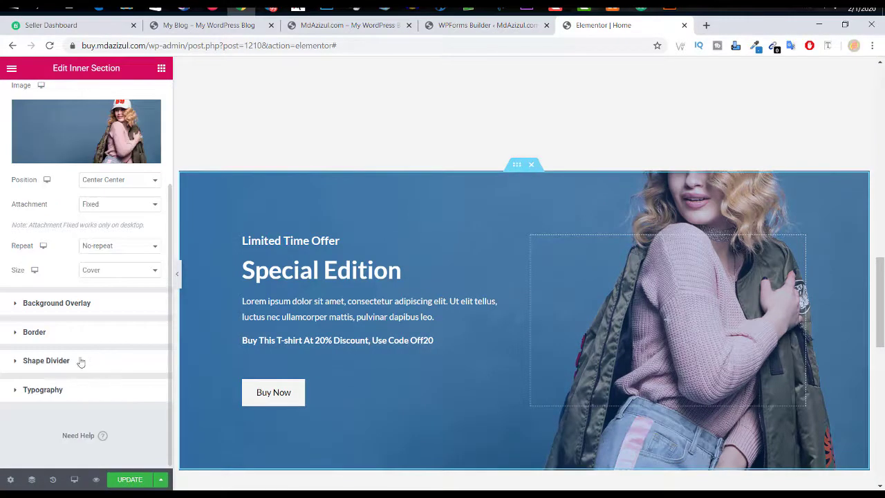
pyautogui.click(81, 361)
pyautogui.click(98, 267)
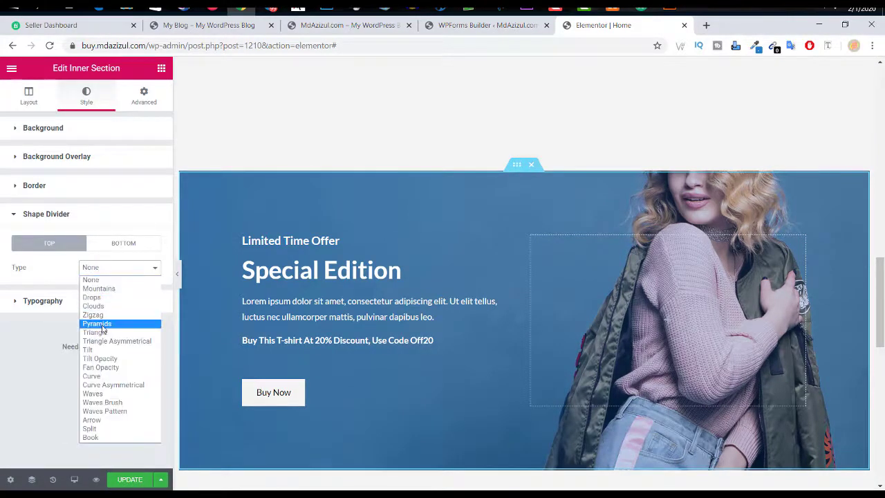
pyautogui.click(92, 297)
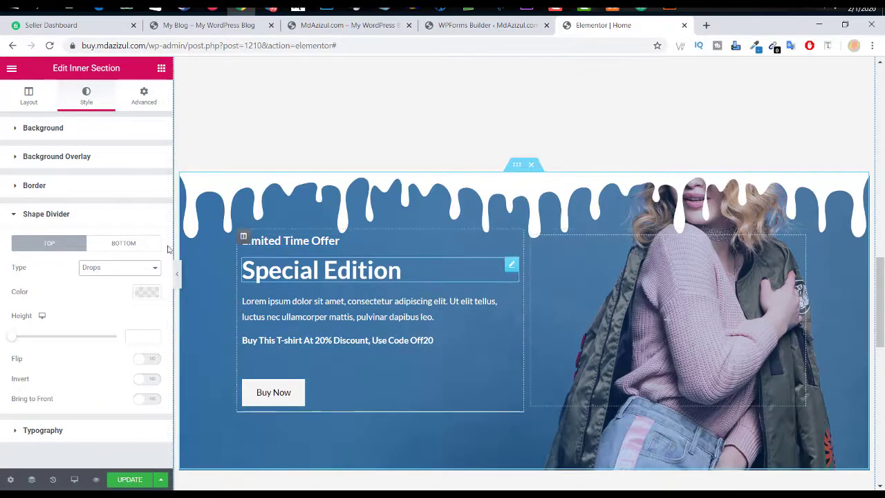
# Step: Add a Drops divider to the bottom edge and raise its height to 145
pyautogui.click(99, 269)
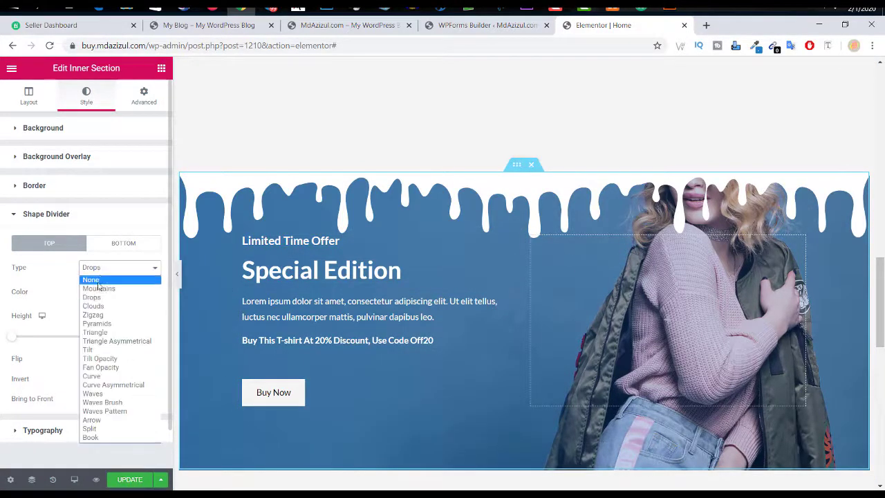
pyautogui.click(118, 247)
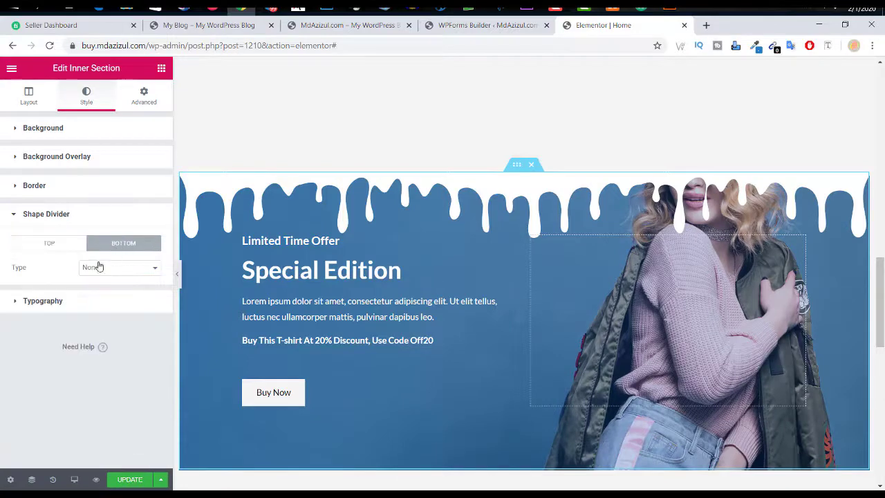
pyautogui.click(99, 267)
pyautogui.click(102, 296)
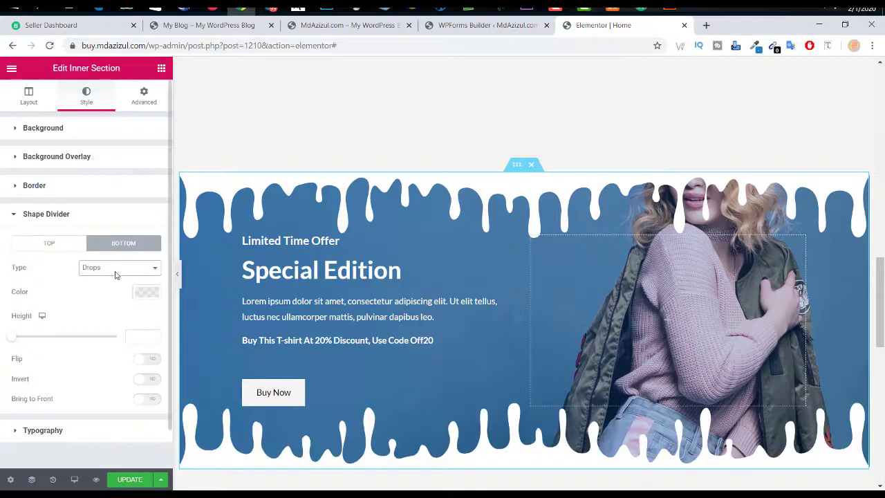
pyautogui.scroll(-3, 497, 356)
pyautogui.scroll(6, 498, 353)
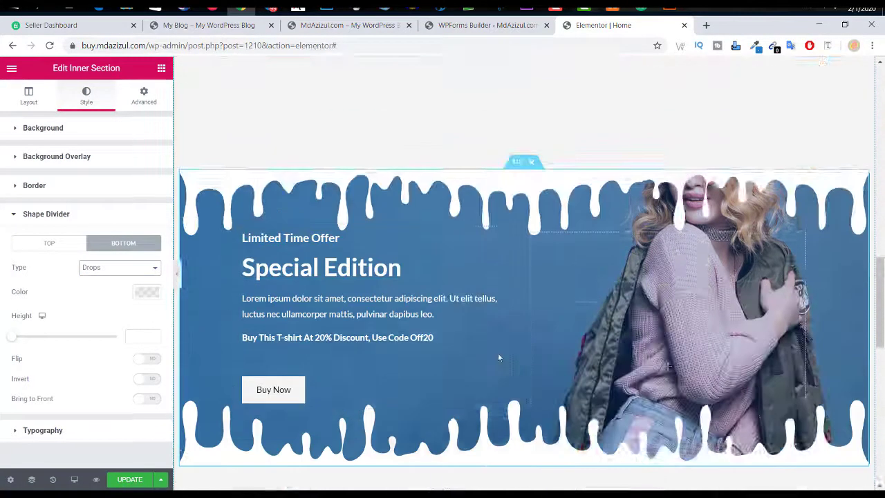
pyautogui.scroll(-3, 498, 357)
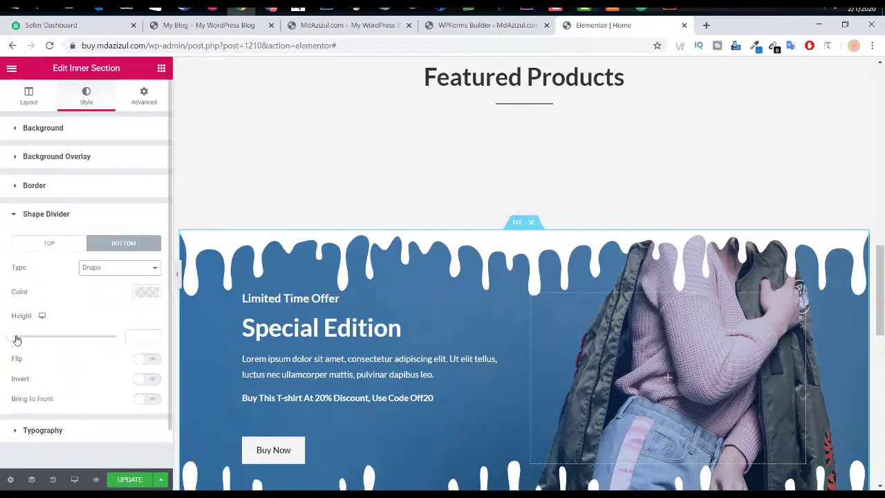
pyautogui.moveTo(14, 340); pyautogui.dragTo(24, 339)
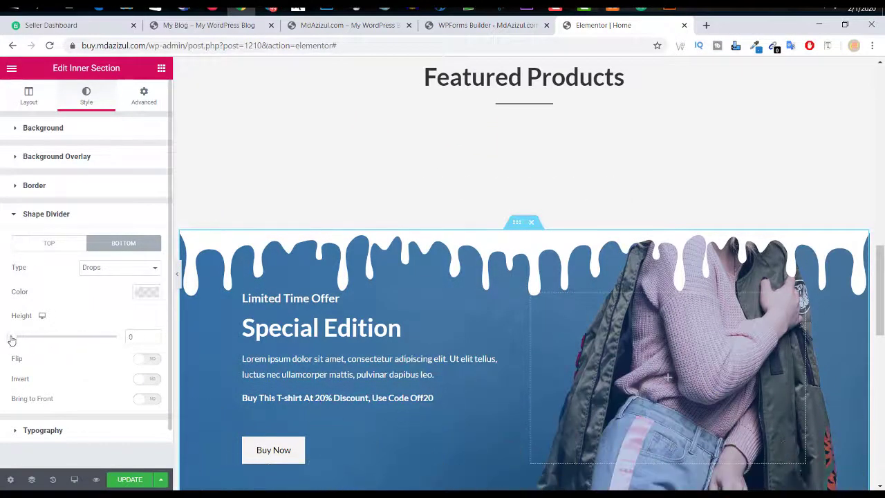
pyautogui.scroll(-3, 567, 283)
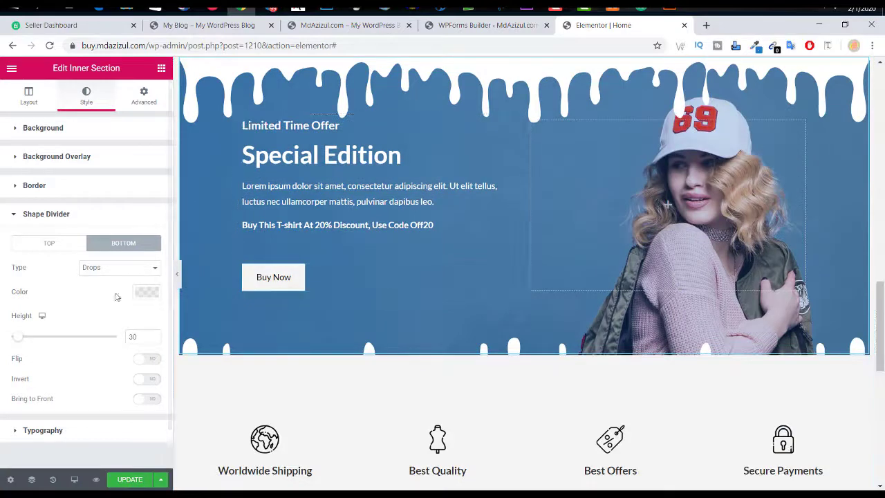
pyautogui.moveTo(17, 339); pyautogui.dragTo(43, 336)
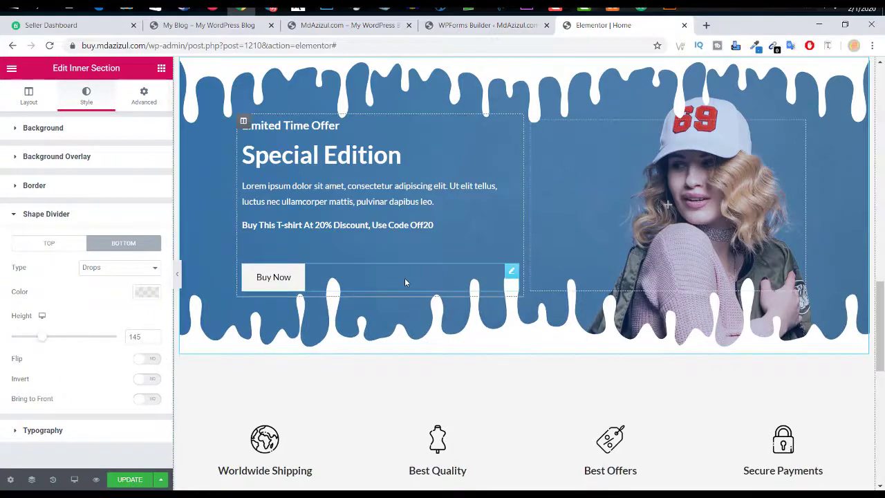
pyautogui.scroll(3, 405, 278)
pyautogui.scroll(-5, 404, 278)
pyautogui.scroll(5, 404, 280)
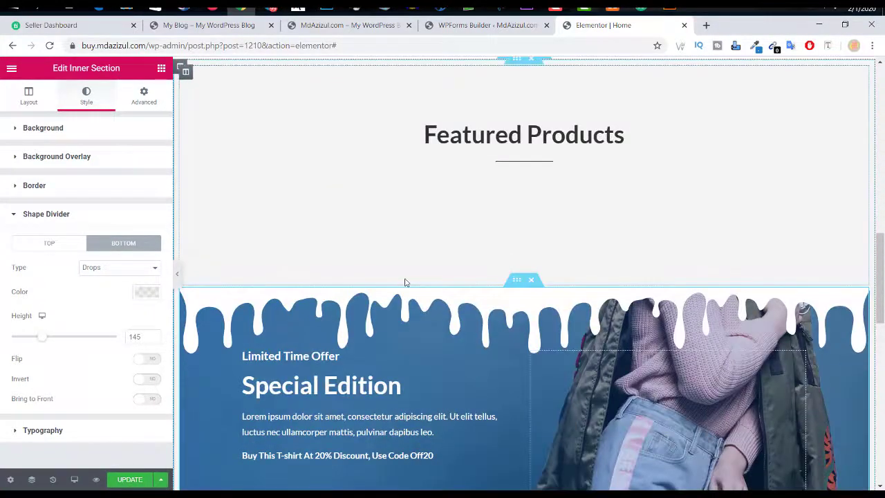
pyautogui.scroll(-2, 406, 282)
pyautogui.scroll(-6, 491, 365)
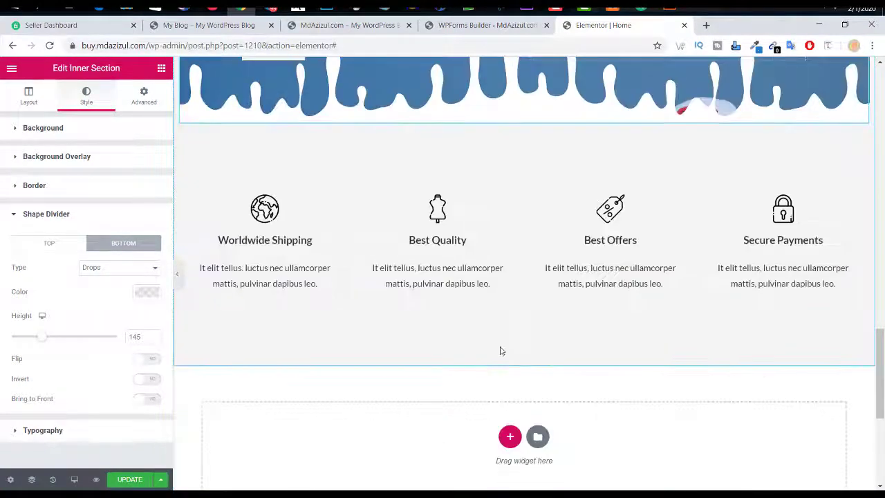
pyautogui.scroll(10, 527, 276)
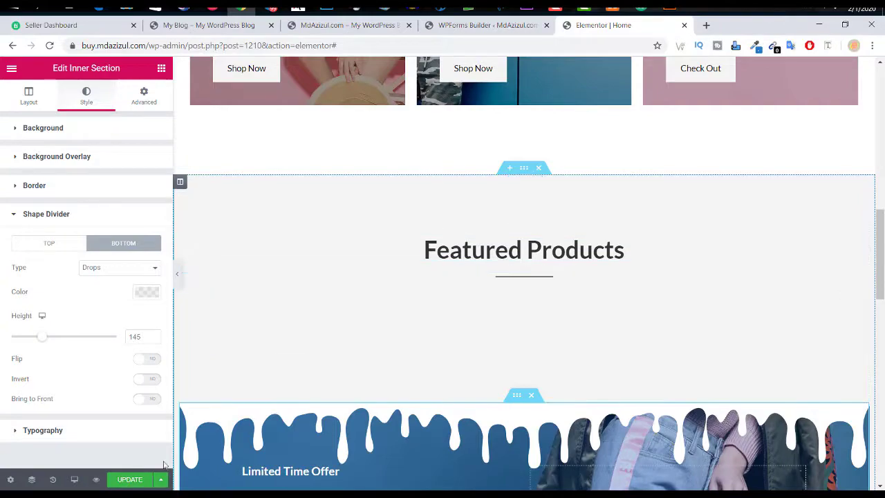
# Step: Save the home page edits with UPDATE
pyautogui.click(127, 480)
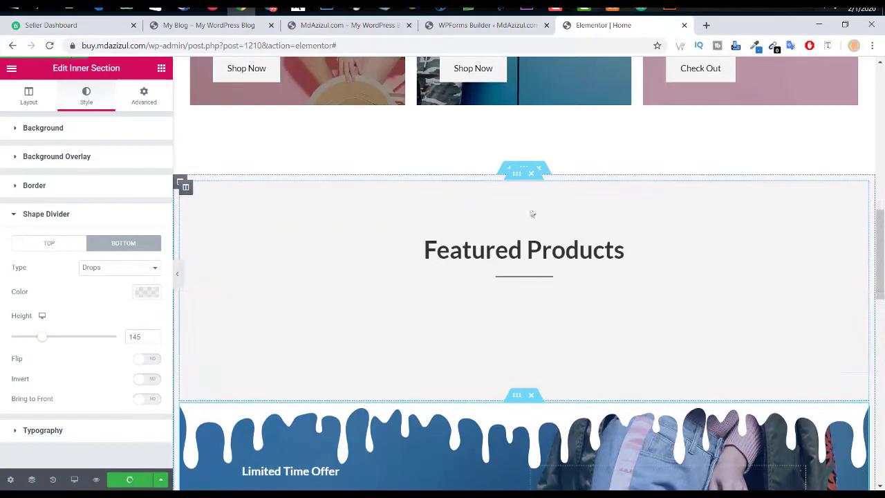
pyautogui.scroll(4, 531, 213)
pyautogui.scroll(3, 532, 213)
pyautogui.scroll(-2, 399, 223)
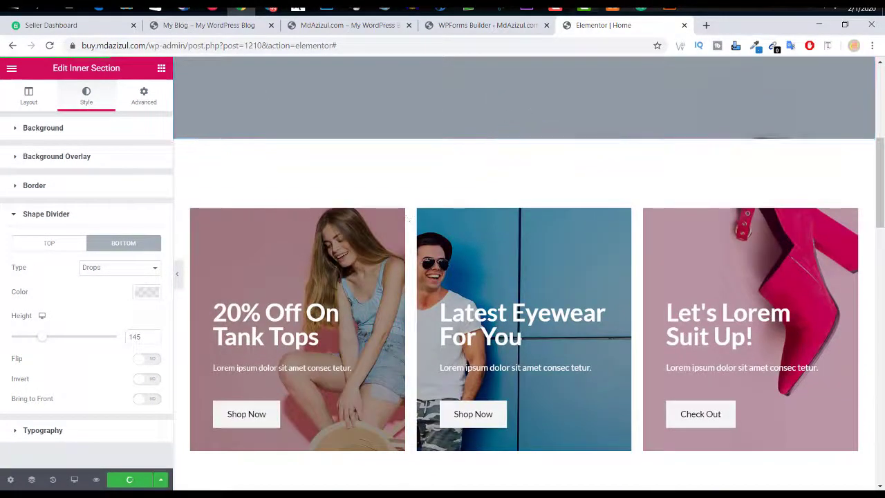
# Step: Compare against the demo site's promo cards, then return to the Elementor home page editor
pyautogui.click(227, 27)
pyautogui.scroll(-5, 471, 291)
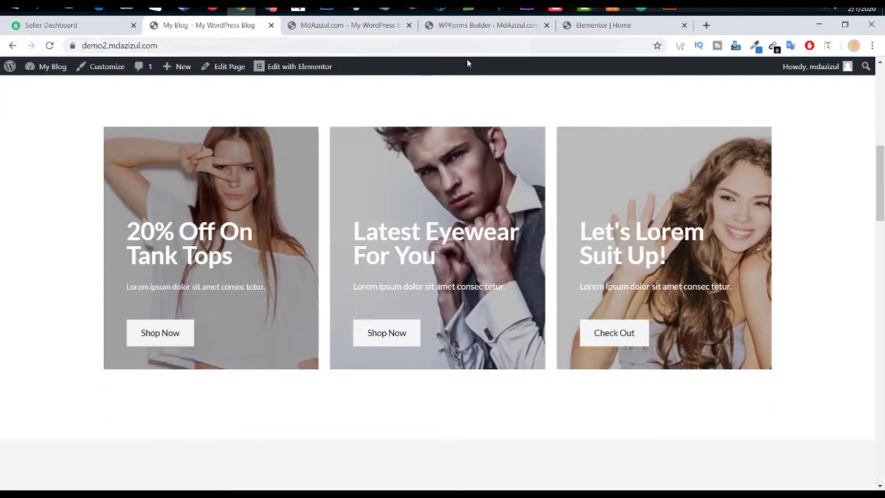
pyautogui.click(488, 26)
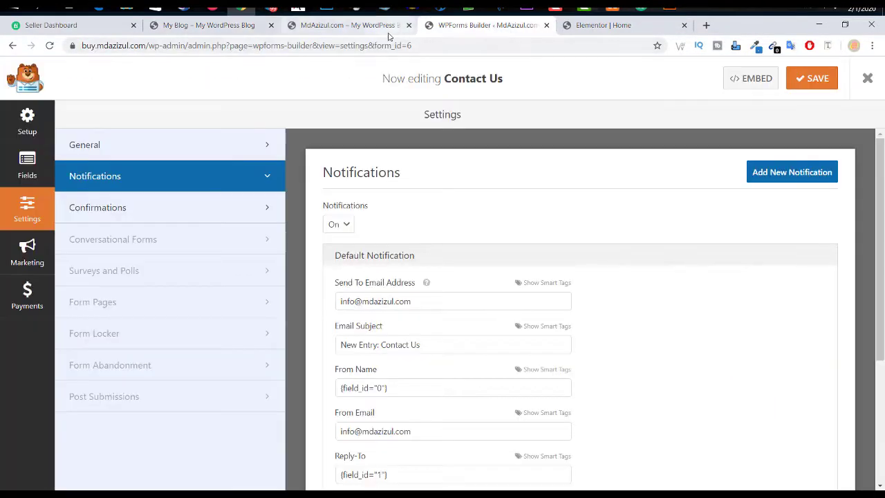
pyautogui.click(390, 28)
pyautogui.click(607, 28)
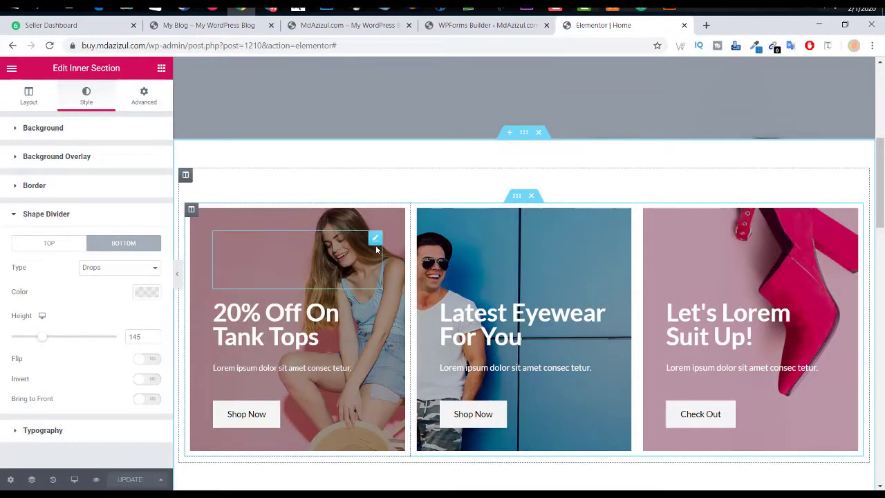
# Step: Replace the first promo card column's background photo from the media library
pyautogui.rightClick(192, 211)
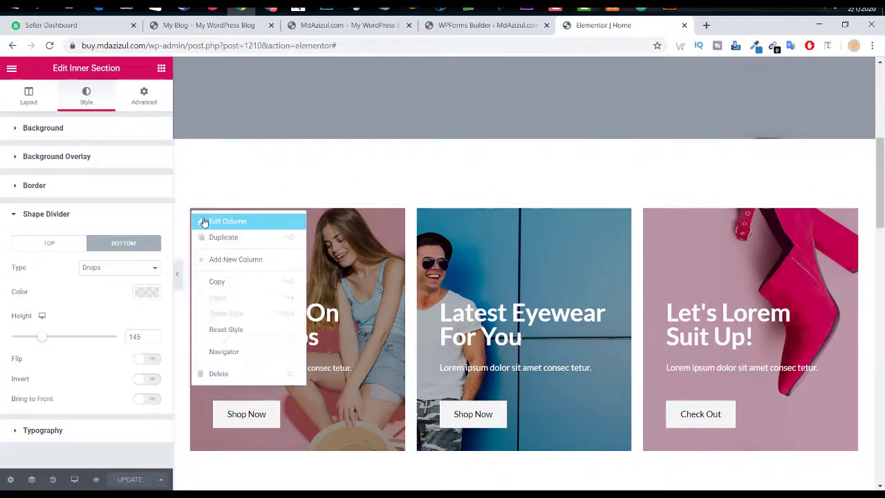
pyautogui.click(204, 221)
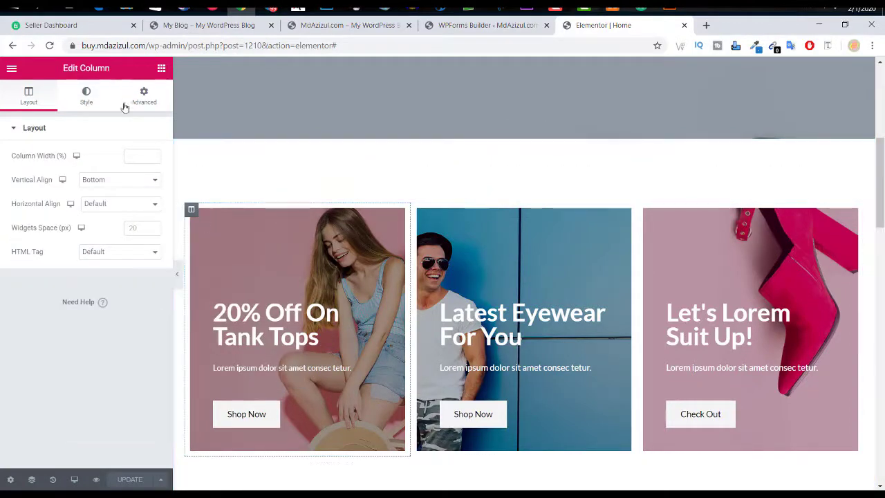
pyautogui.click(90, 100)
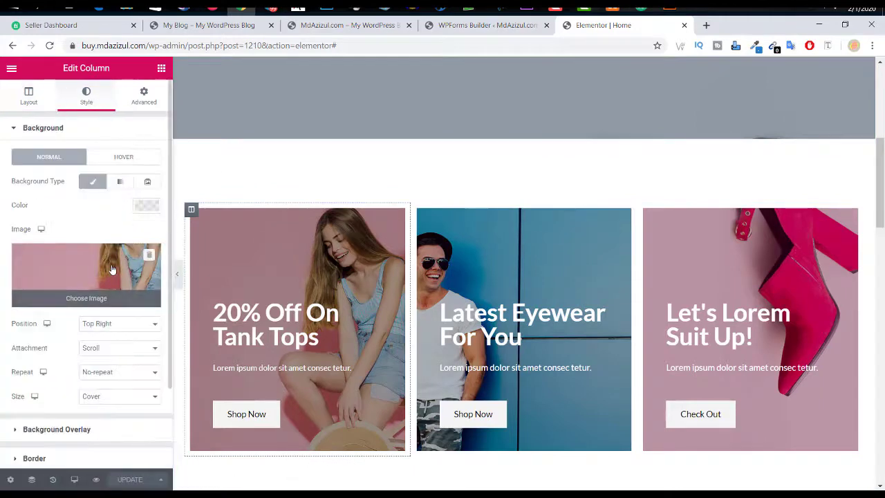
pyautogui.click(112, 269)
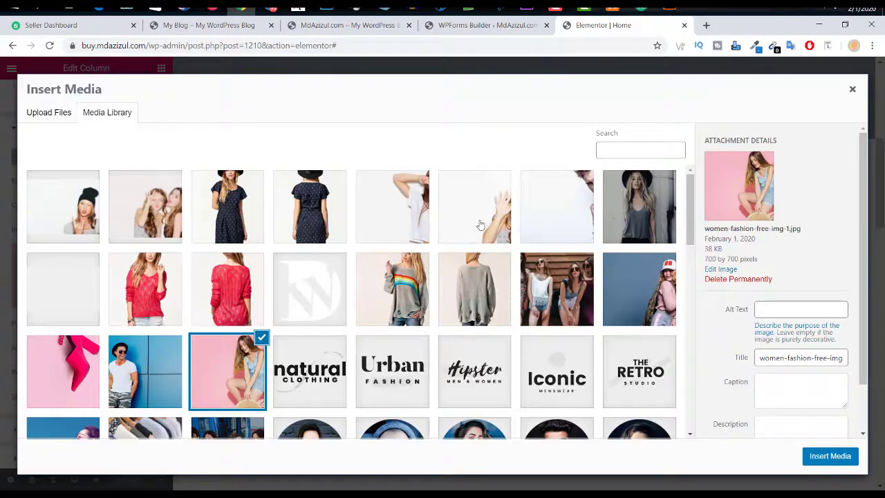
pyautogui.click(414, 215)
pyautogui.click(822, 453)
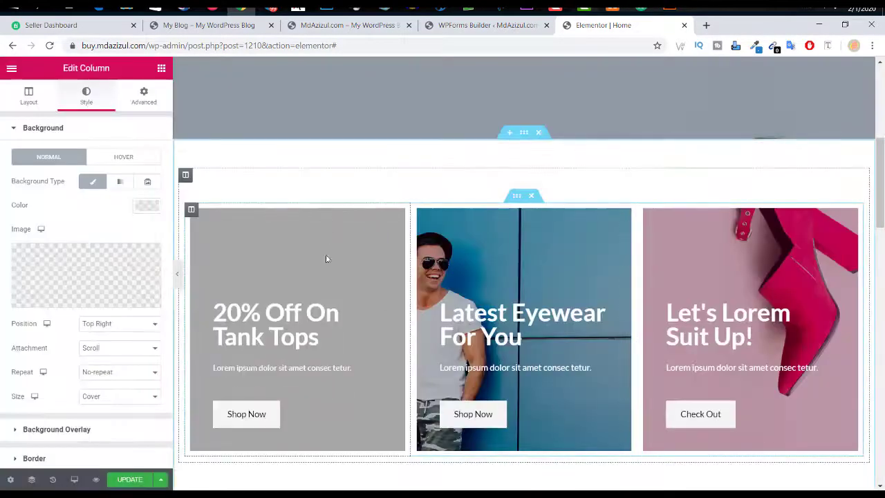
# Step: Set the first card's background position to Top Right so the woman's face shows
pyautogui.click(106, 330)
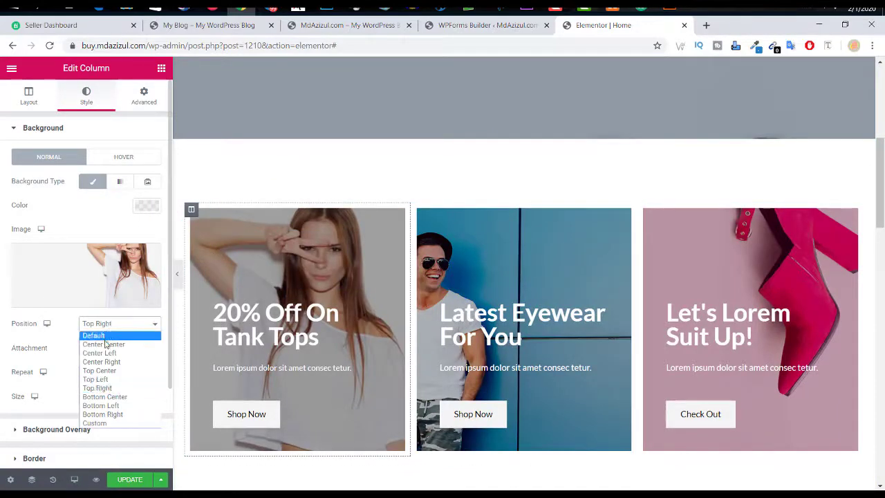
pyautogui.click(105, 344)
pyautogui.click(113, 326)
pyautogui.click(101, 370)
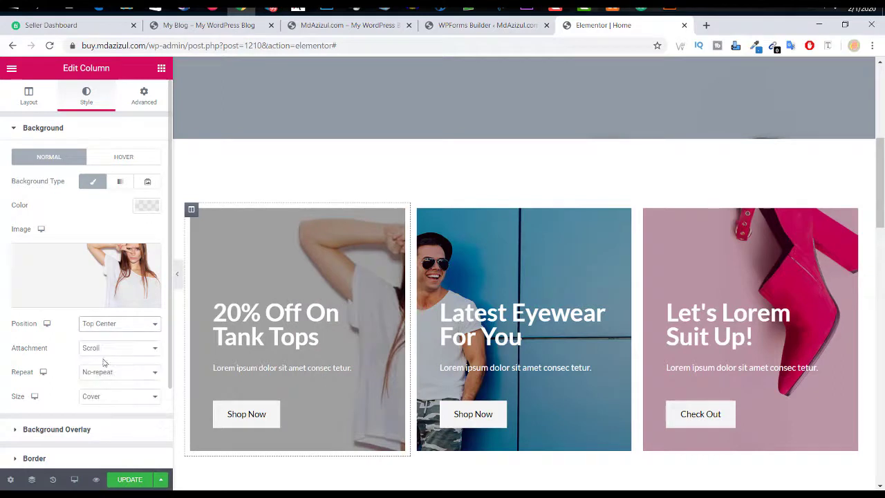
pyautogui.click(117, 324)
pyautogui.click(100, 387)
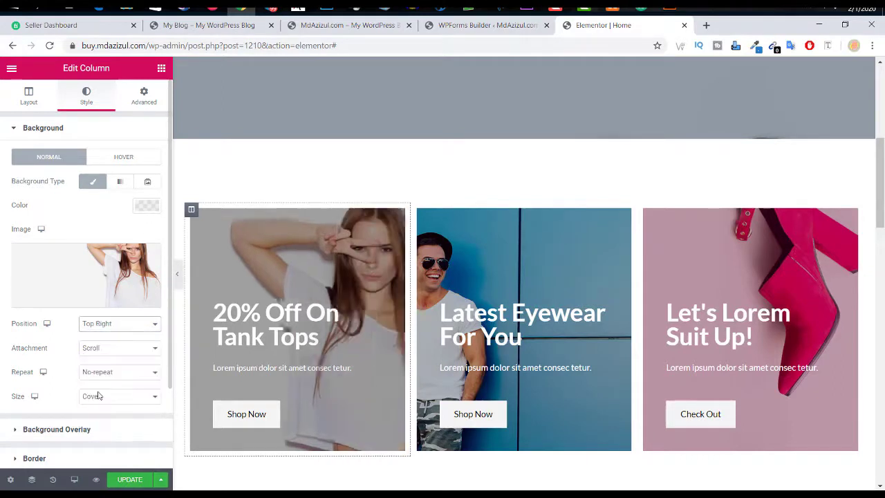
# Step: Try Fixed background attachment, then revert it to Scroll
pyautogui.click(113, 352)
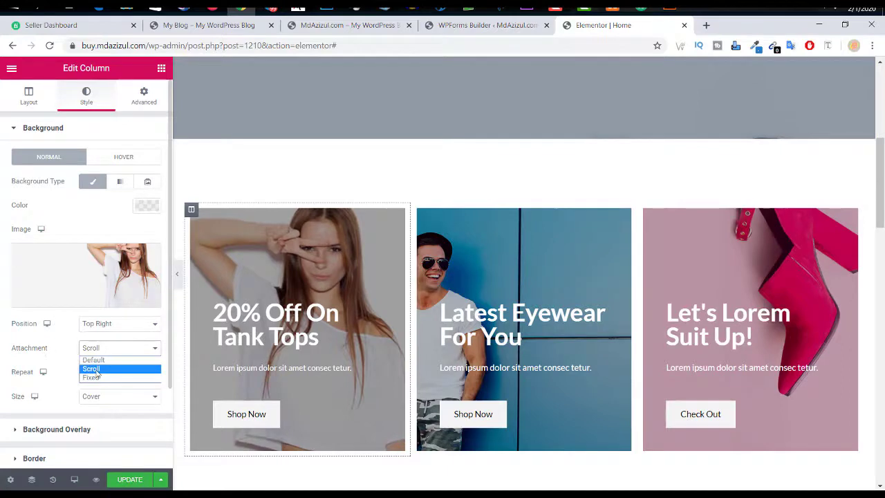
pyautogui.click(91, 378)
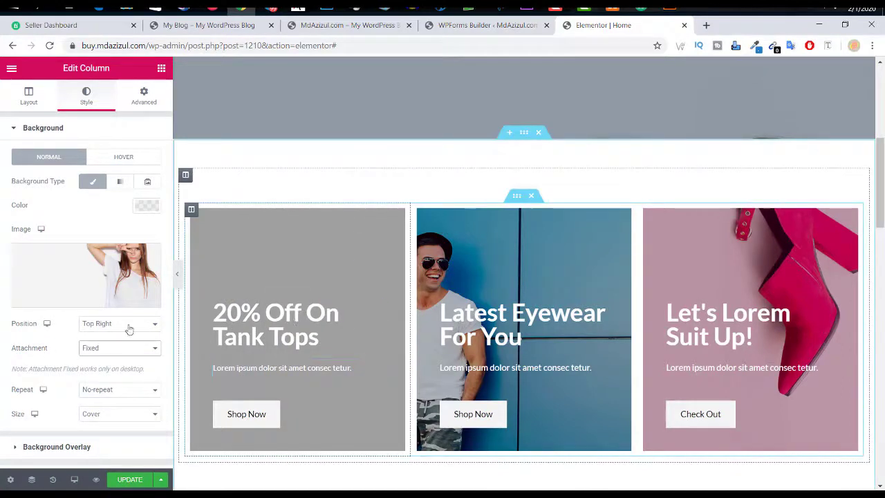
pyautogui.click(126, 353)
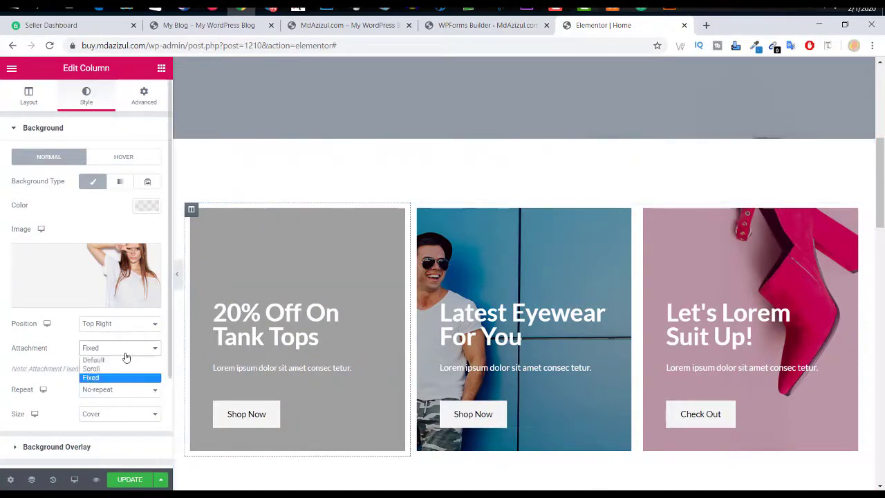
pyautogui.click(96, 369)
pyautogui.scroll(-4, 334, 298)
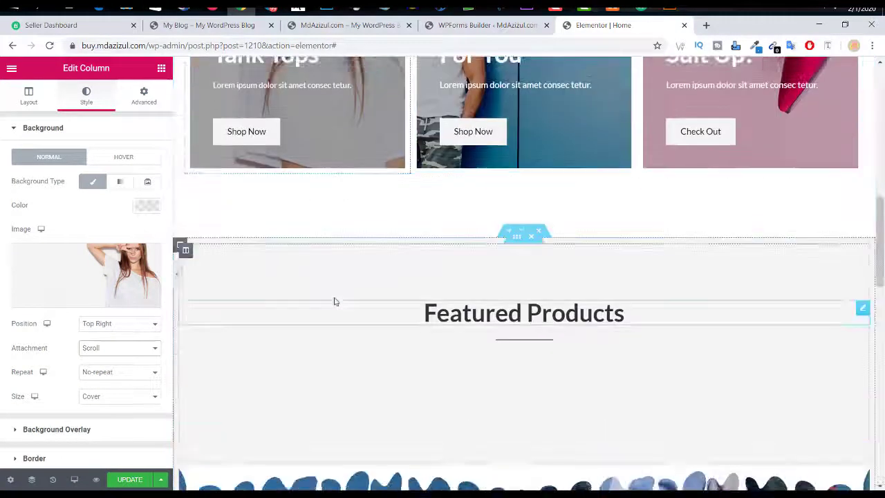
pyautogui.scroll(8, 334, 297)
pyautogui.scroll(-3, 636, 309)
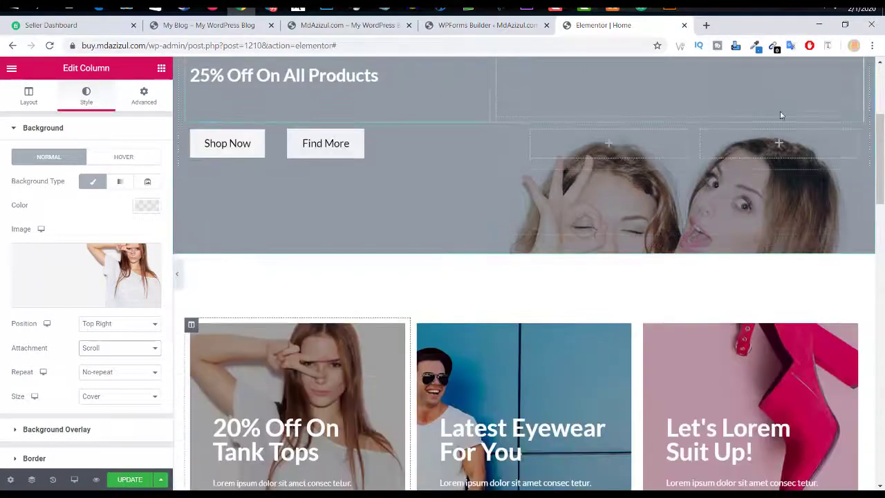
pyautogui.scroll(3, 656, 247)
pyautogui.scroll(-6, 655, 248)
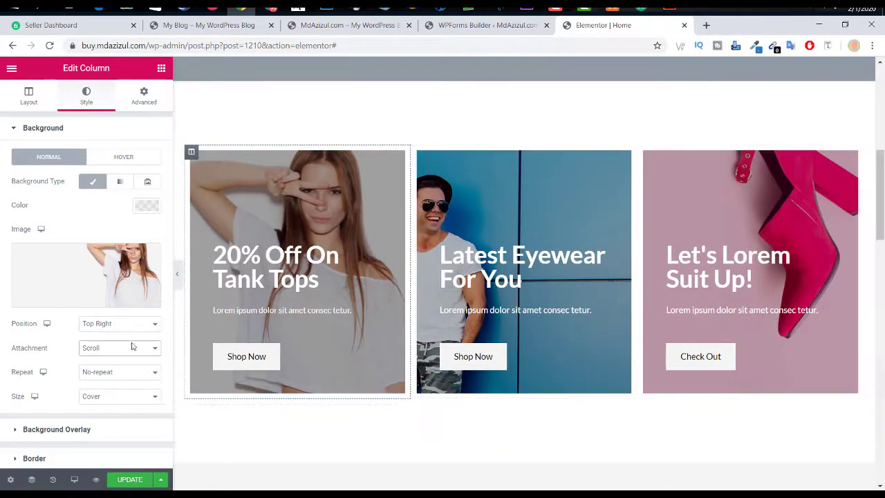
# Step: Keep the background repeat at No-repeat and the size at Cover
pyautogui.click(111, 372)
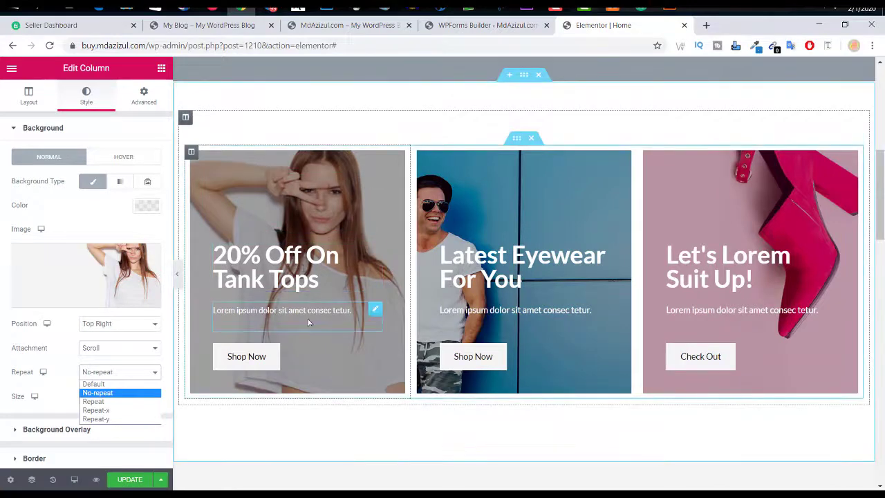
pyautogui.click(115, 366)
pyautogui.scroll(-3, 113, 377)
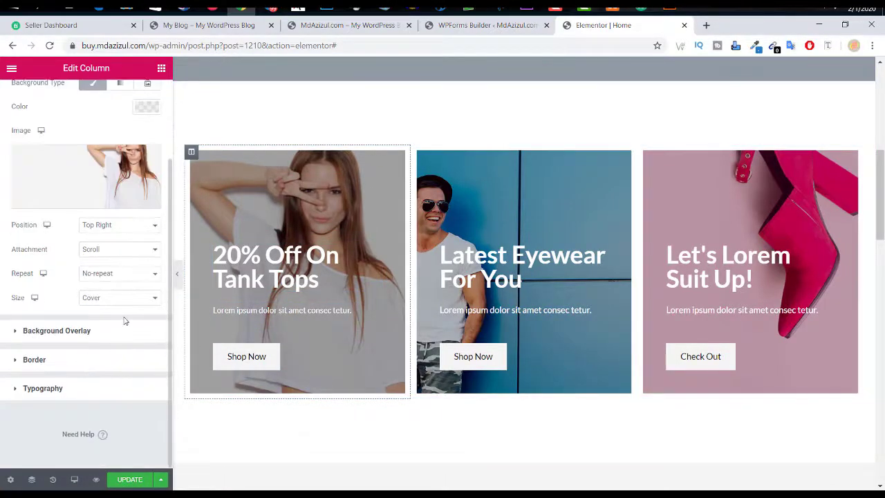
pyautogui.click(126, 302)
pyautogui.click(130, 300)
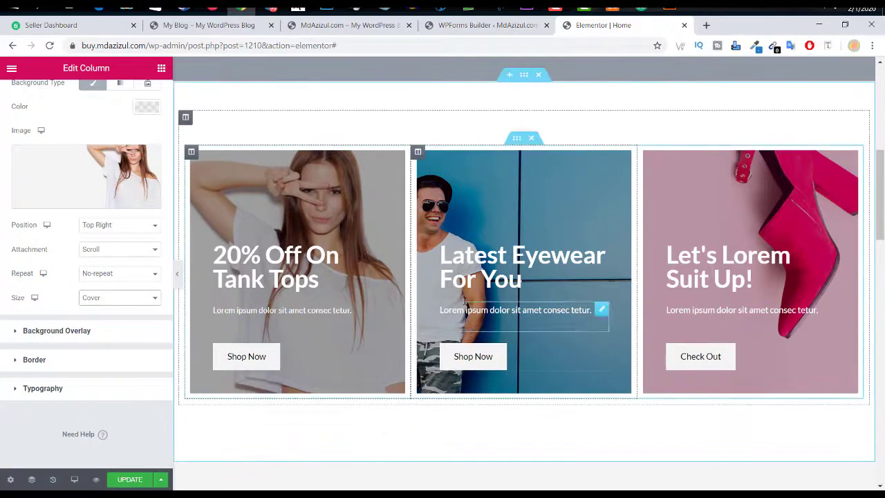
# Step: Set the middle 'Latest Eyewear' card's background to launchpad_FRAGRANCE.jpg, the man in a suit
pyautogui.click(418, 152)
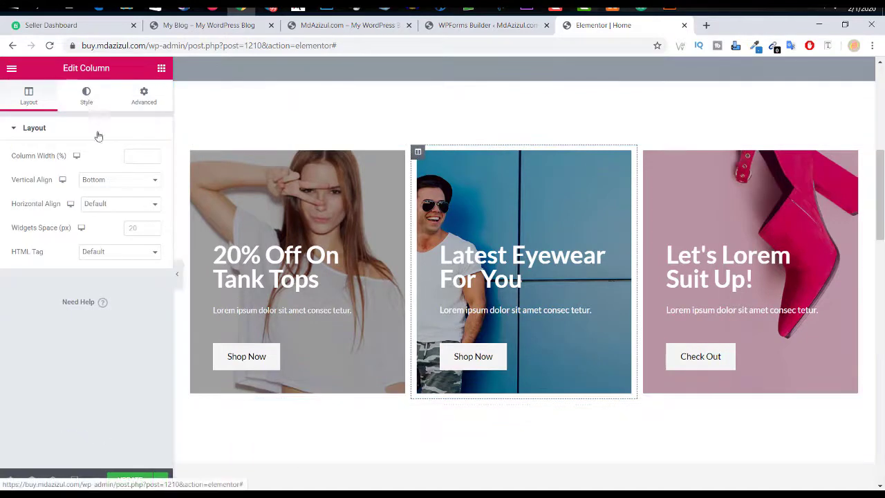
pyautogui.click(86, 97)
pyautogui.click(131, 256)
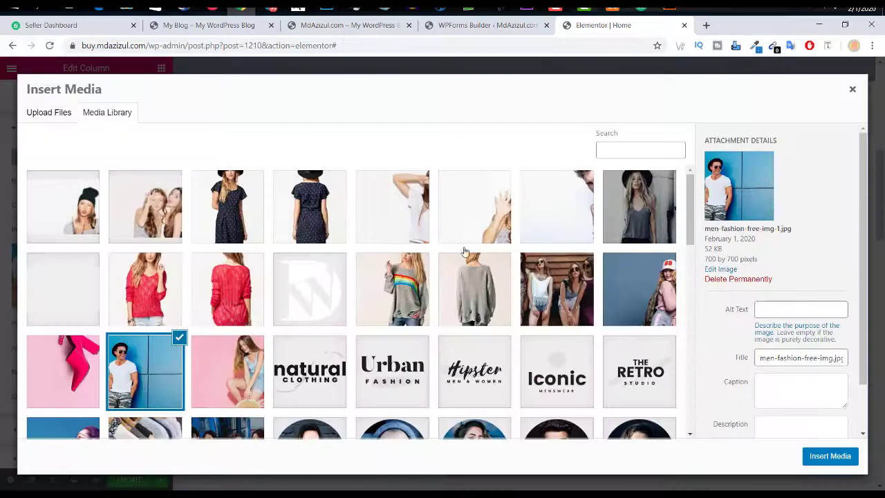
pyautogui.click(563, 218)
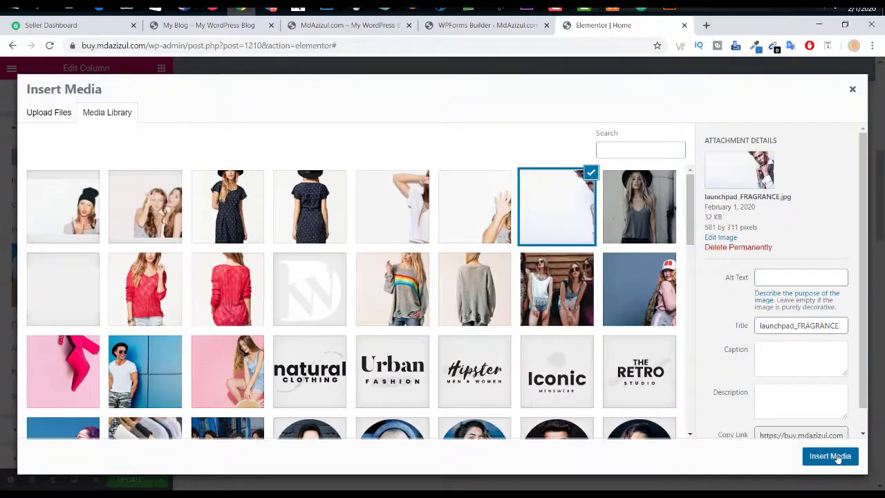
pyautogui.click(830, 455)
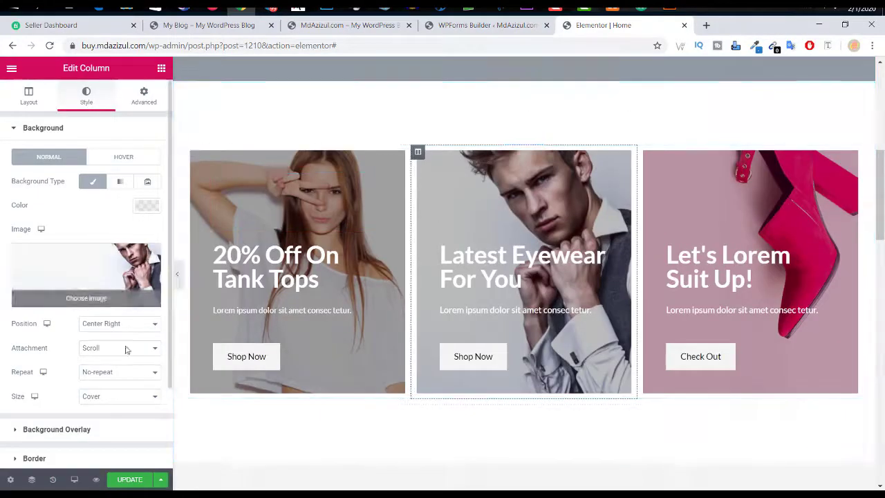
# Step: Replace the third 'Suit Up!' card's background with launchpad7.jpg, the waving woman
pyautogui.click(645, 152)
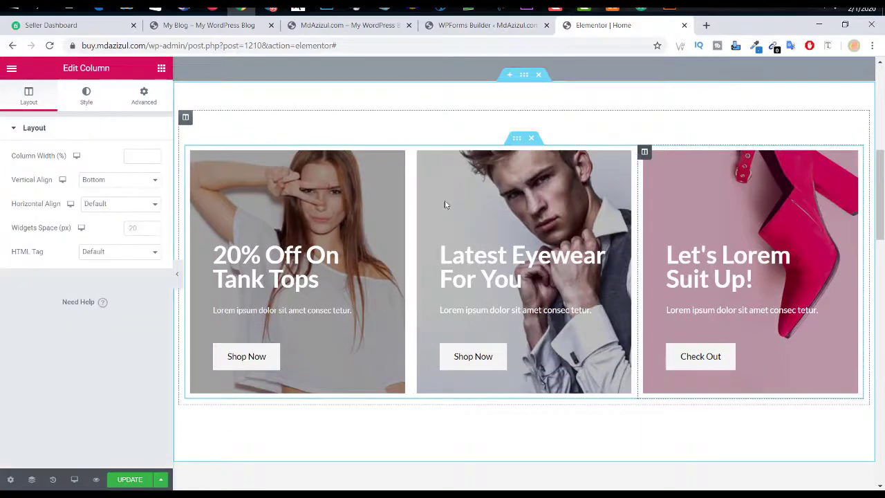
pyautogui.click(89, 101)
pyautogui.click(141, 274)
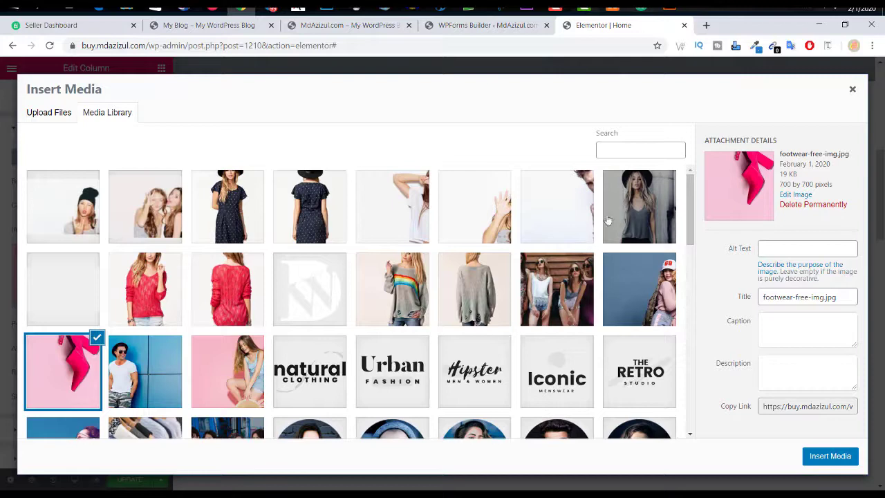
pyautogui.click(475, 210)
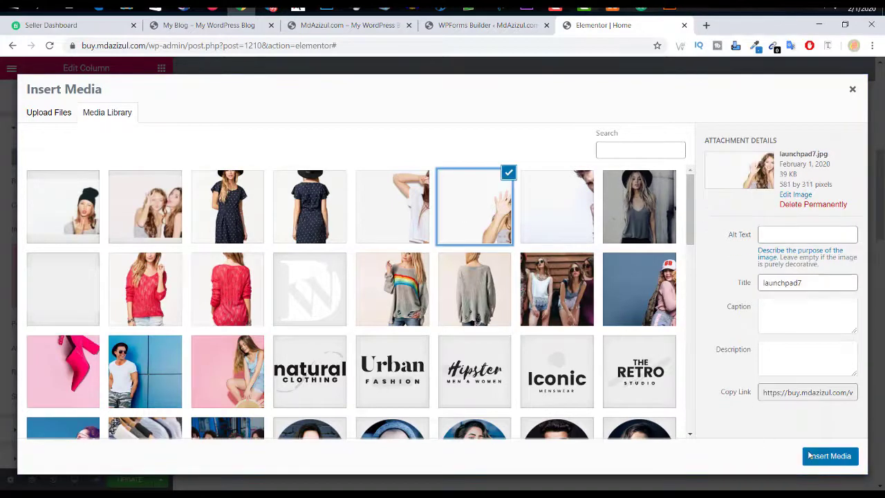
pyautogui.click(810, 456)
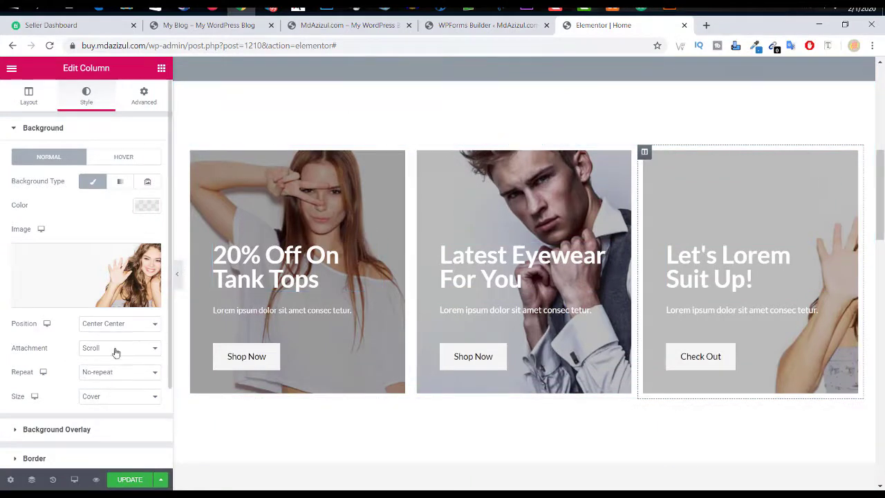
# Step: Try Auto and Contain sizes, keep Cover, and reset background repeat to Default
pyautogui.click(114, 400)
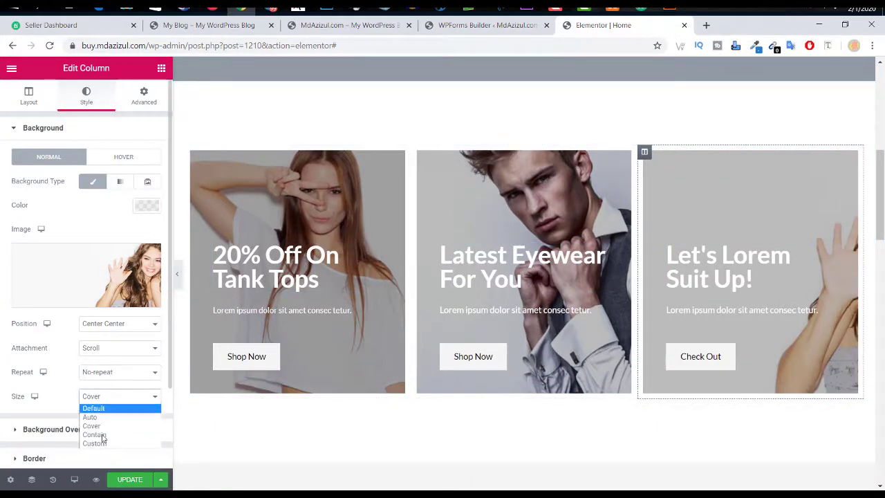
pyautogui.click(101, 415)
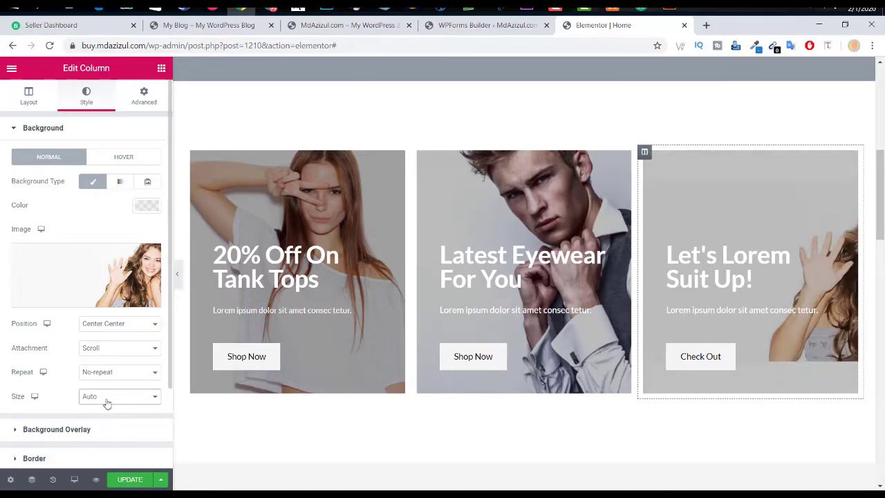
pyautogui.click(107, 403)
pyautogui.click(103, 435)
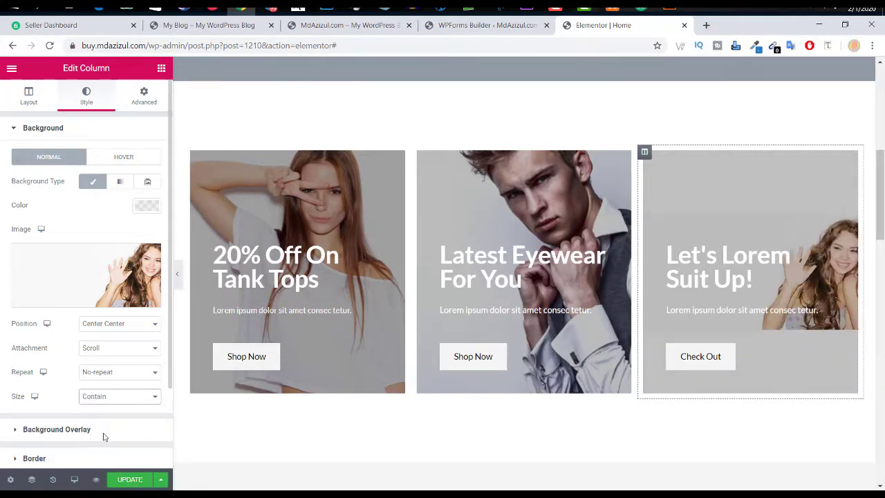
pyautogui.click(105, 402)
pyautogui.click(101, 424)
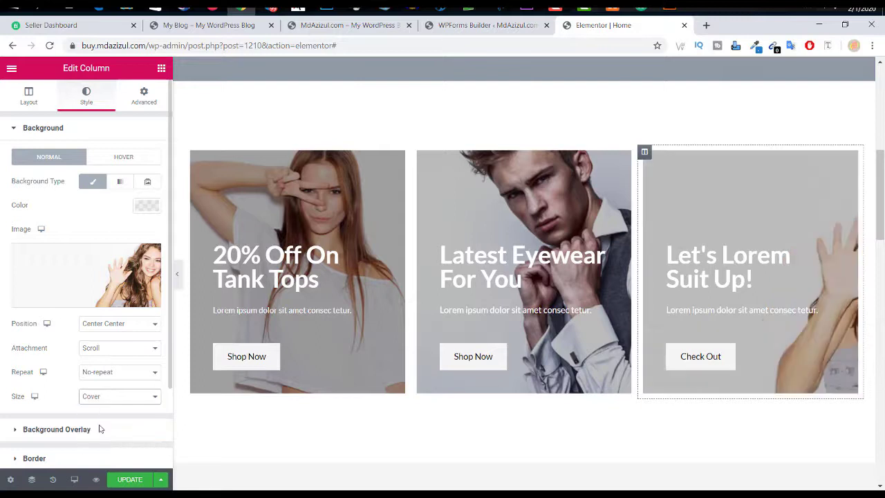
pyautogui.click(108, 375)
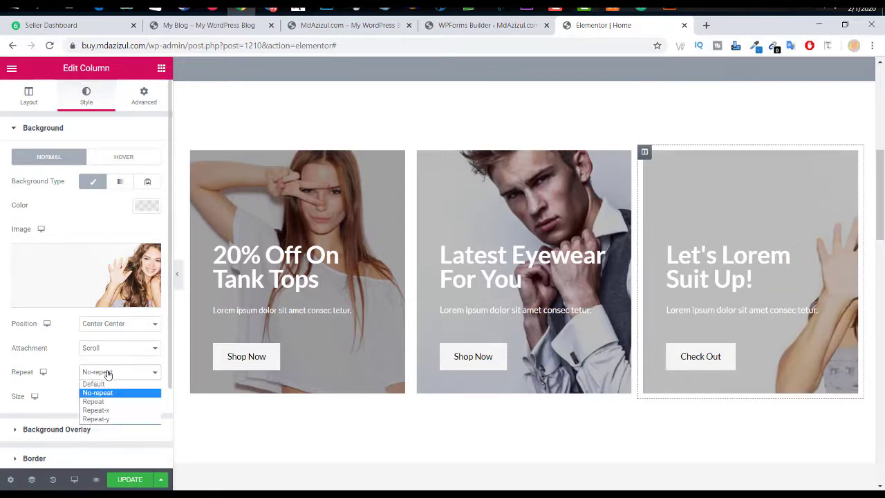
pyautogui.click(106, 383)
pyautogui.click(114, 350)
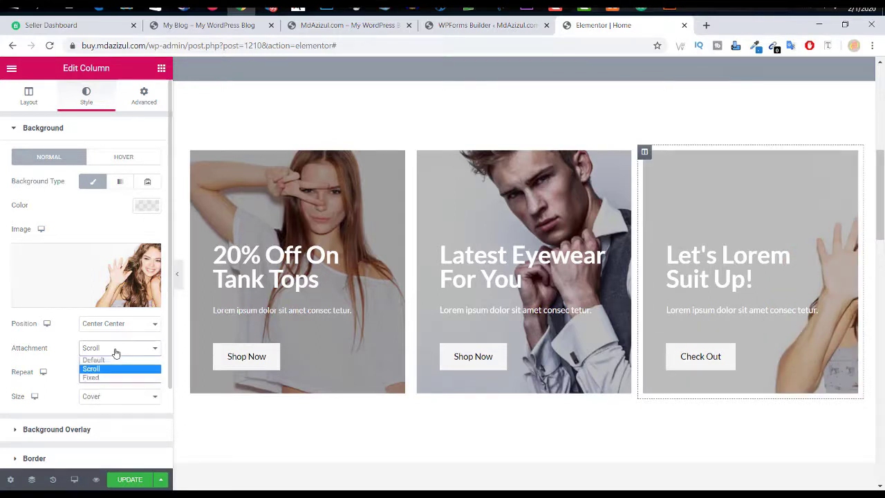
# Step: Anchor the photo Bottom Right and set the background overlay opacity to 0.4
pyautogui.click(113, 324)
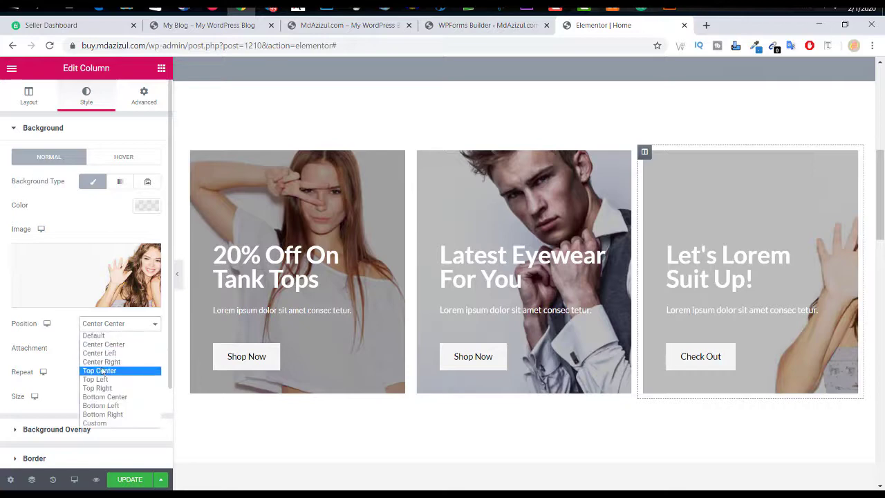
pyautogui.click(109, 370)
pyautogui.click(119, 325)
pyautogui.click(103, 406)
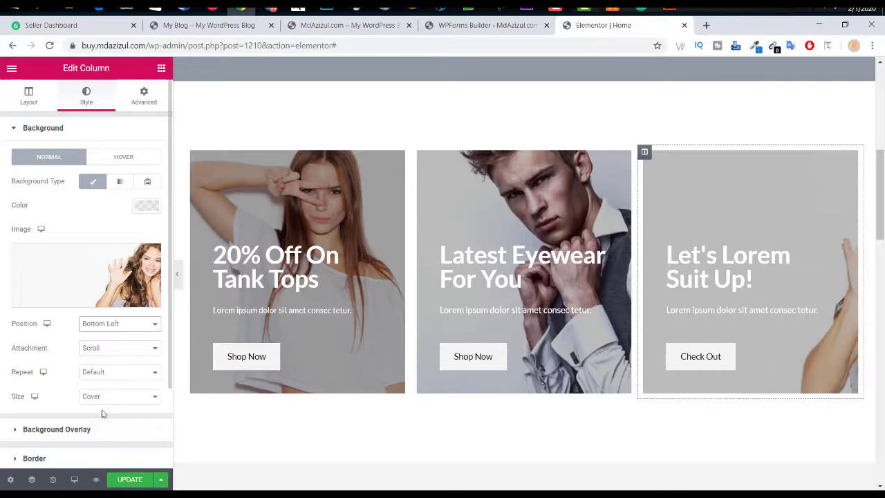
pyautogui.click(120, 324)
pyautogui.click(102, 414)
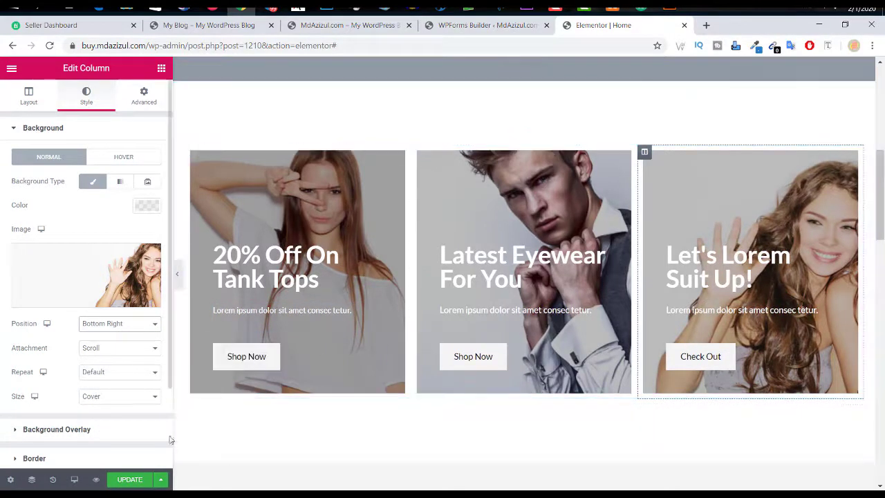
pyautogui.scroll(-2, 119, 334)
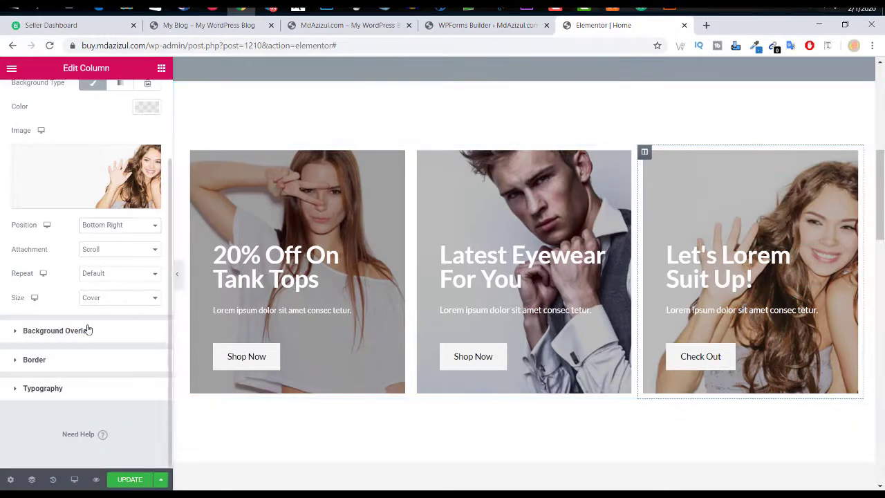
pyautogui.click(88, 330)
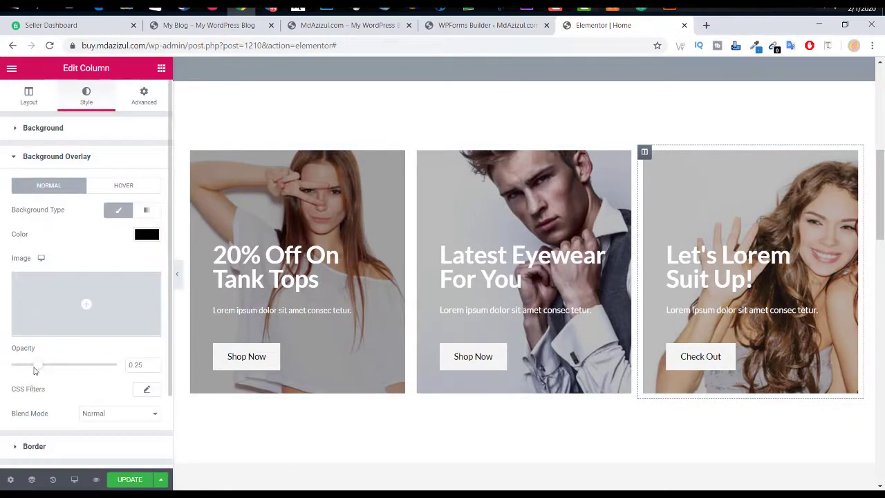
pyautogui.moveTo(35, 371); pyautogui.dragTo(53, 381)
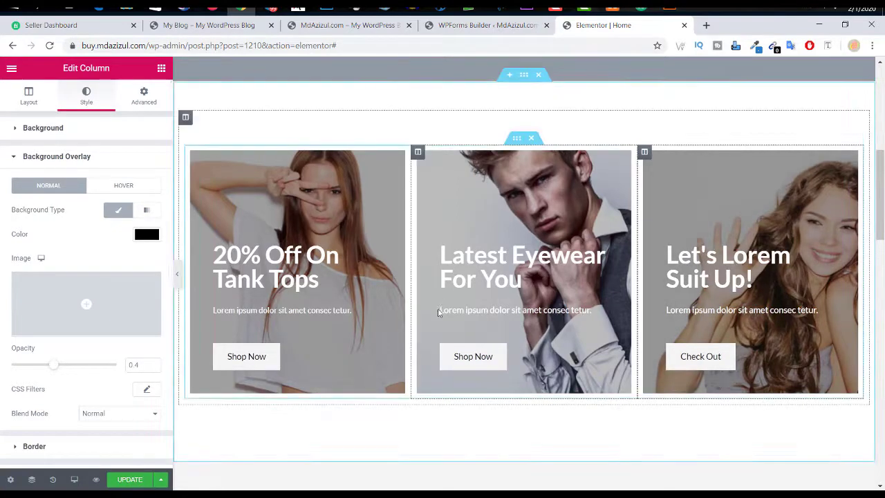
# Step: Review the restyled promo cards, save the home page with UPDATE, and return to the hero banner
pyautogui.scroll(-4, 388, 311)
pyautogui.scroll(-5, 399, 307)
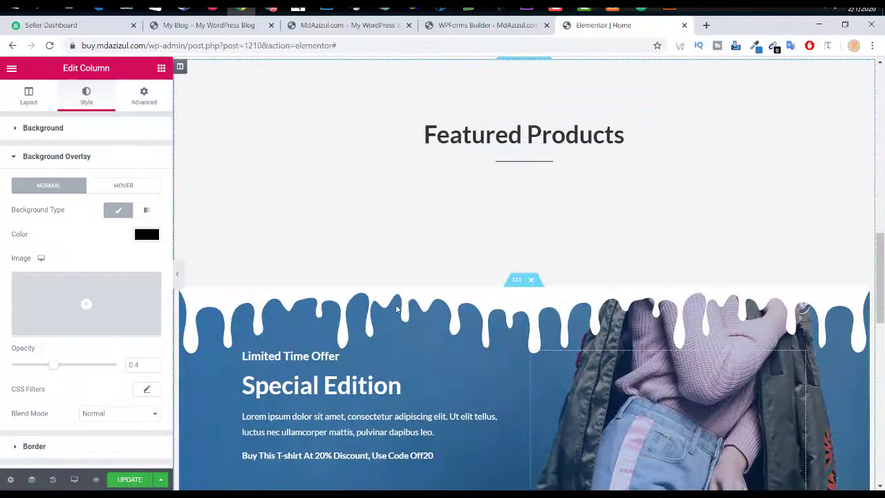
pyautogui.scroll(3, 438, 182)
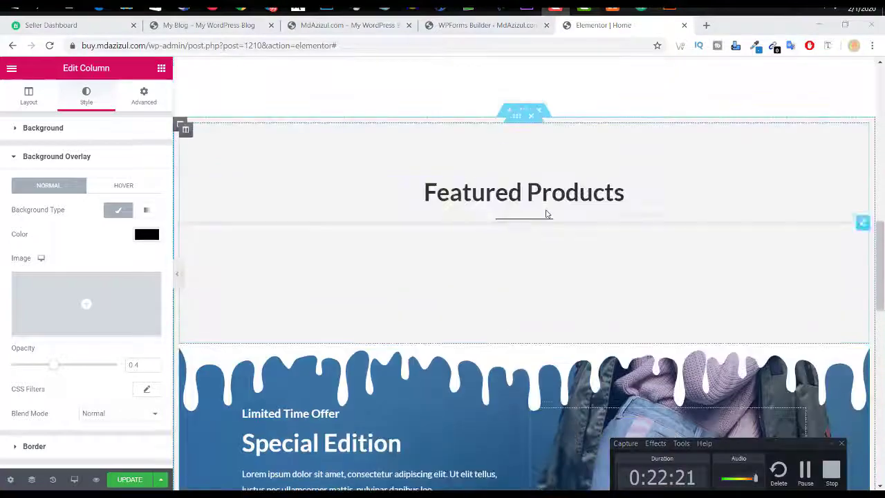
pyautogui.scroll(-6, 520, 219)
pyautogui.scroll(-2, 634, 255)
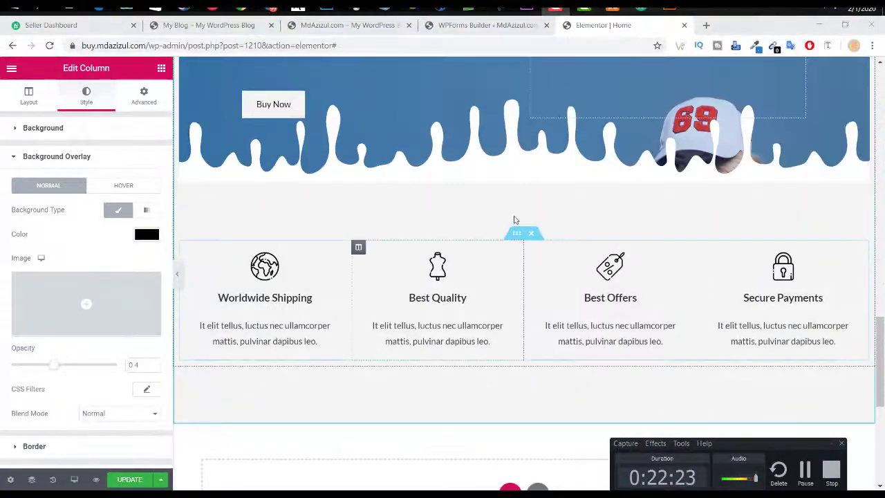
pyautogui.scroll(-2, 490, 321)
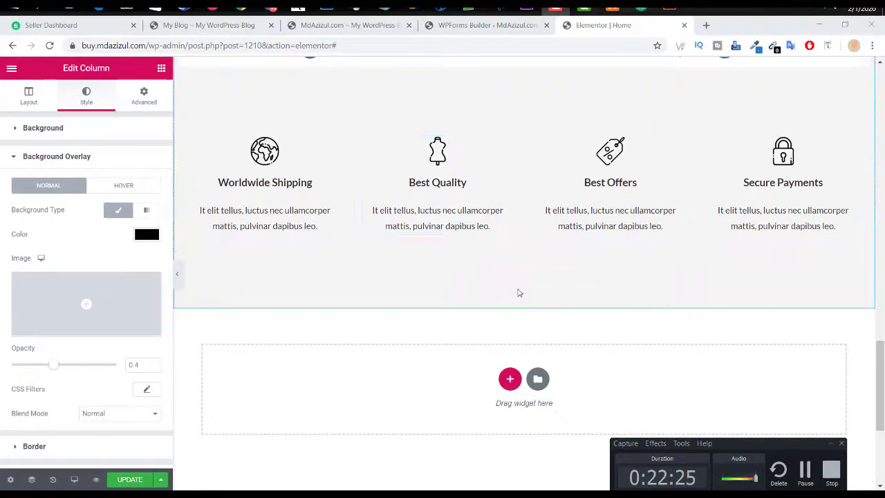
pyautogui.scroll(2, 518, 293)
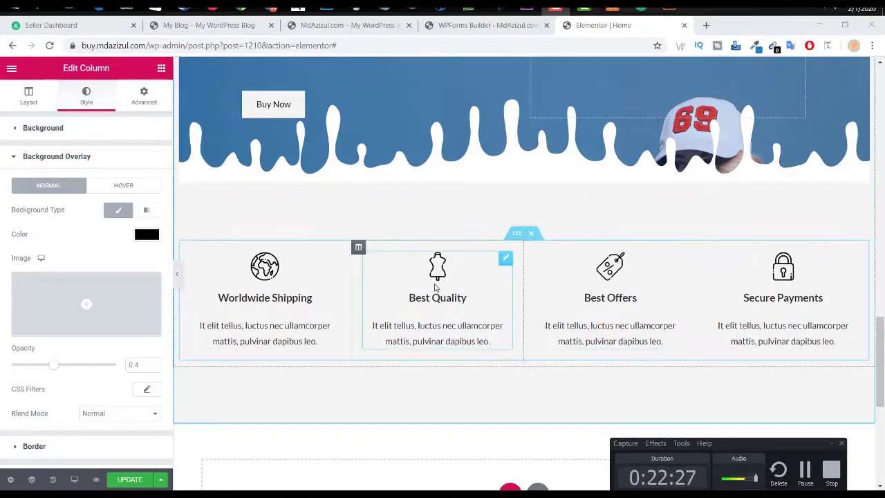
pyautogui.scroll(-6, 374, 260)
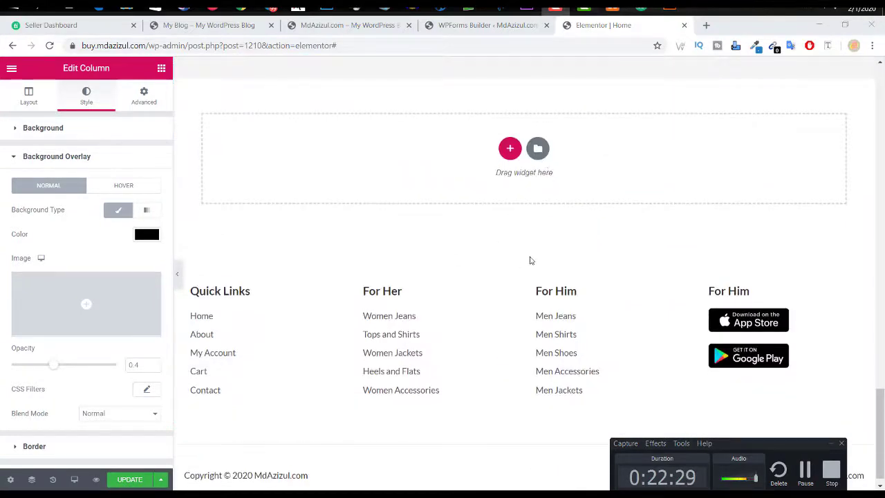
pyautogui.scroll(2, 532, 260)
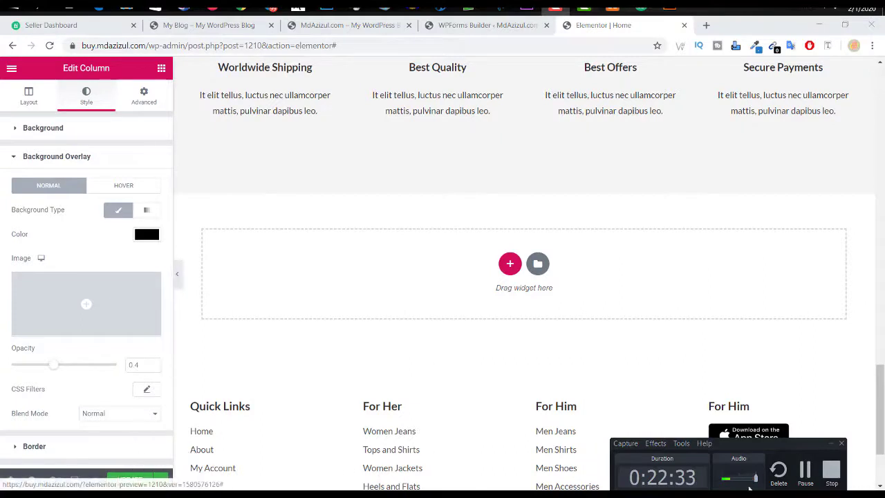
pyautogui.click(841, 443)
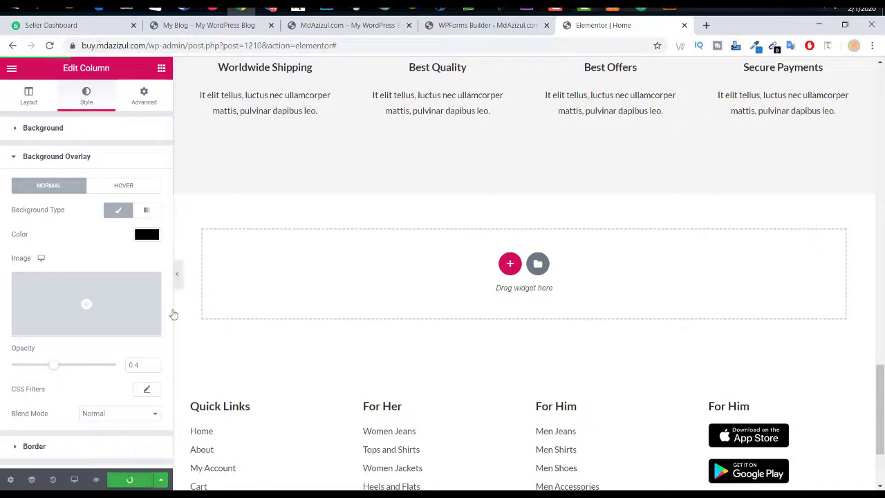
pyautogui.scroll(15, 452, 347)
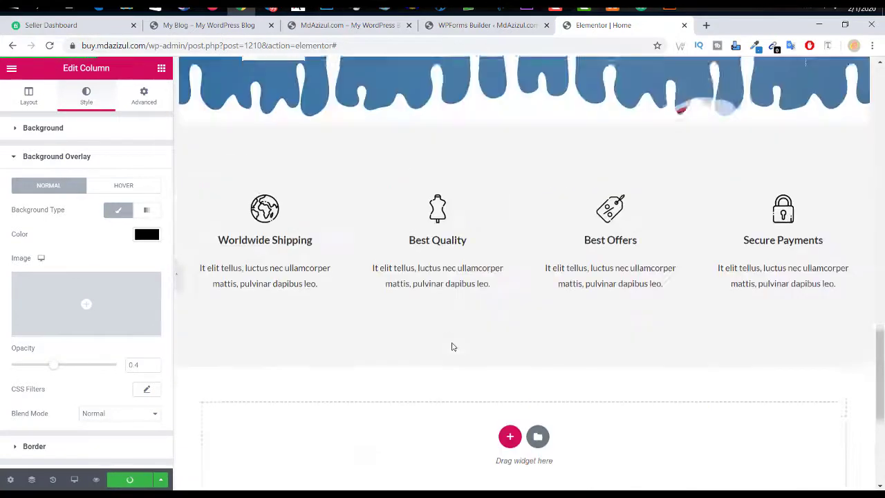
pyautogui.scroll(3, 452, 344)
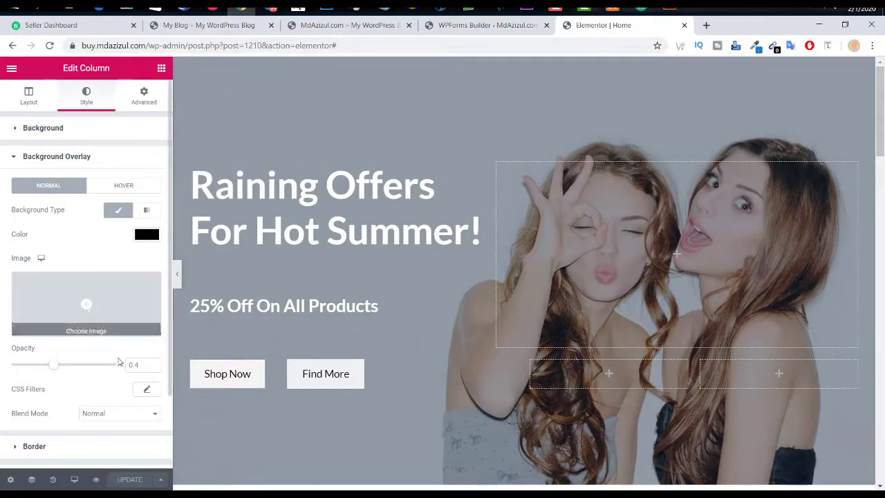
pyautogui.click(238, 25)
pyautogui.scroll(5, 574, 293)
pyautogui.scroll(-10, 573, 292)
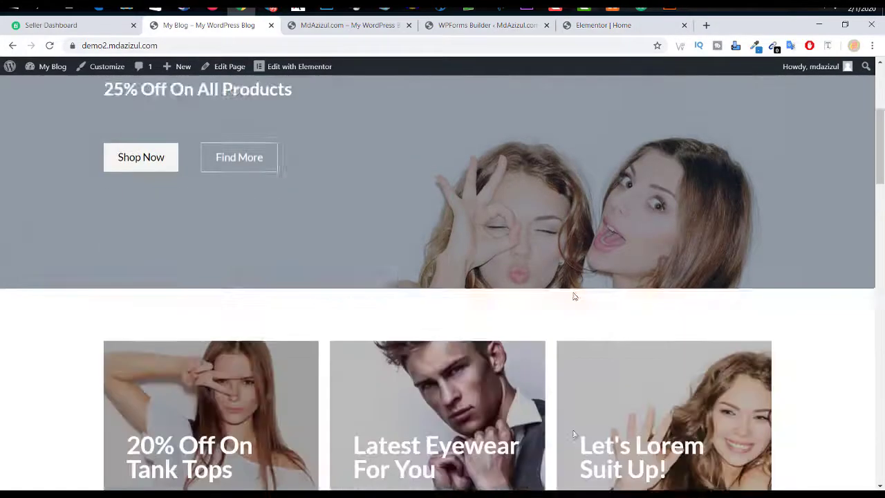
pyautogui.scroll(6, 578, 279)
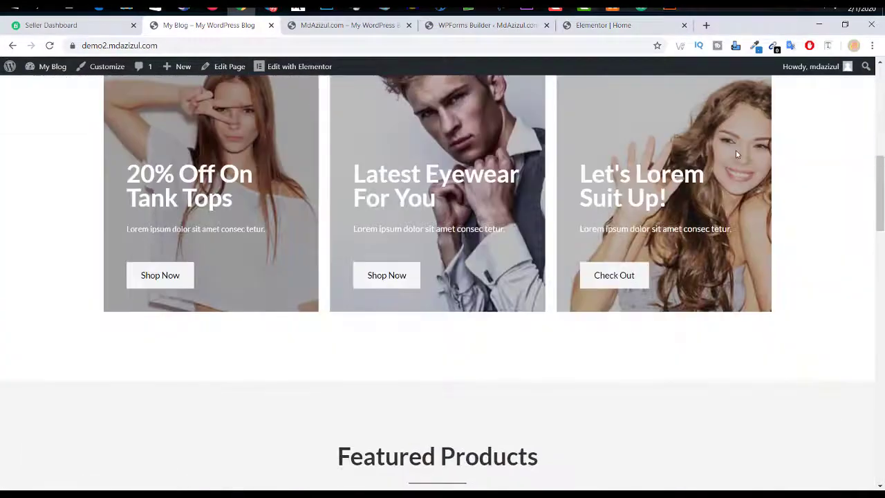
pyautogui.scroll(-9, 583, 326)
pyautogui.scroll(3, 583, 327)
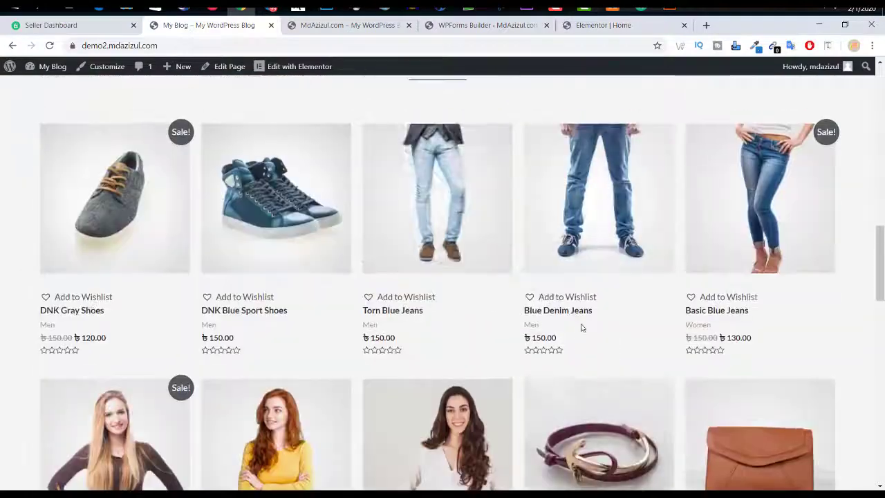
pyautogui.scroll(3, 444, 293)
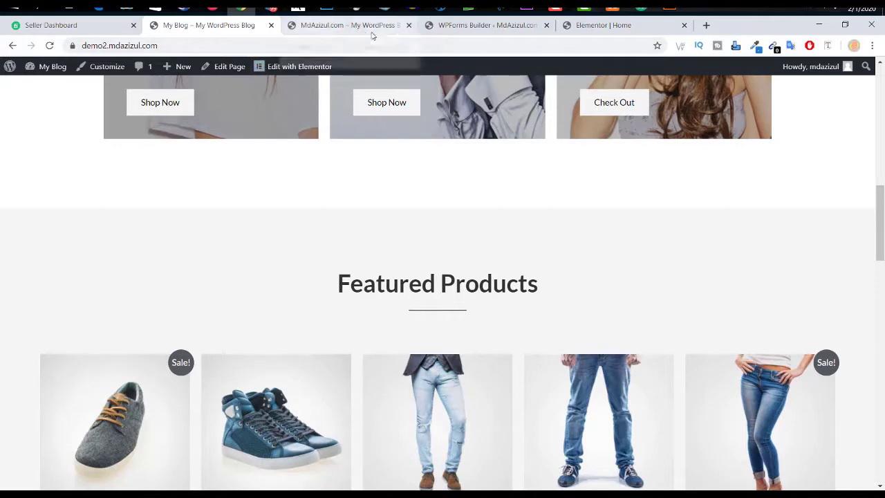
pyautogui.click(342, 27)
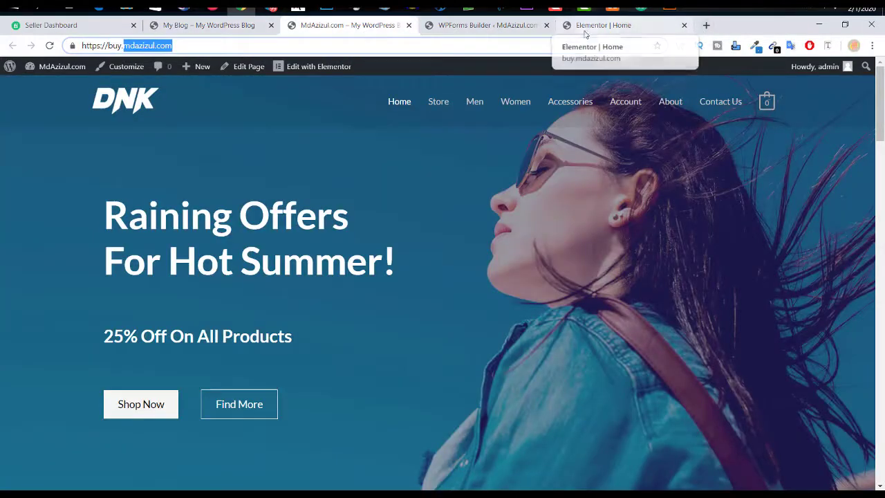
pyautogui.click(516, 32)
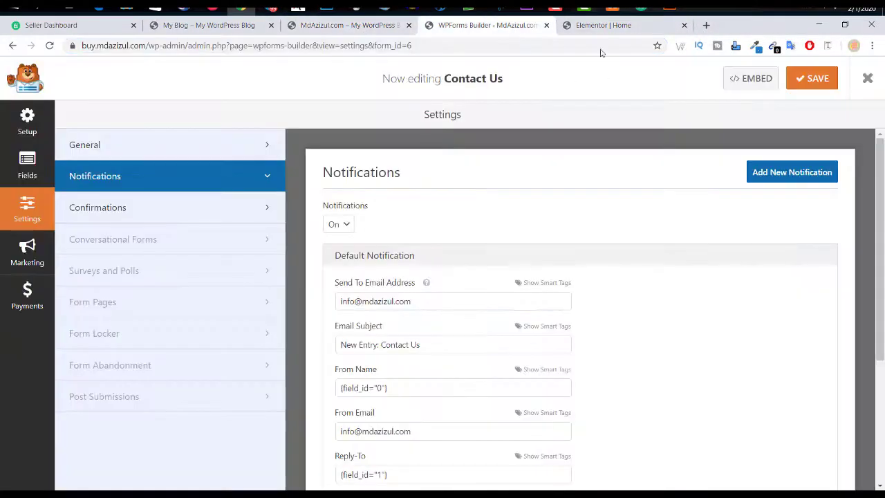
pyautogui.click(589, 27)
pyautogui.scroll(-10, 340, 251)
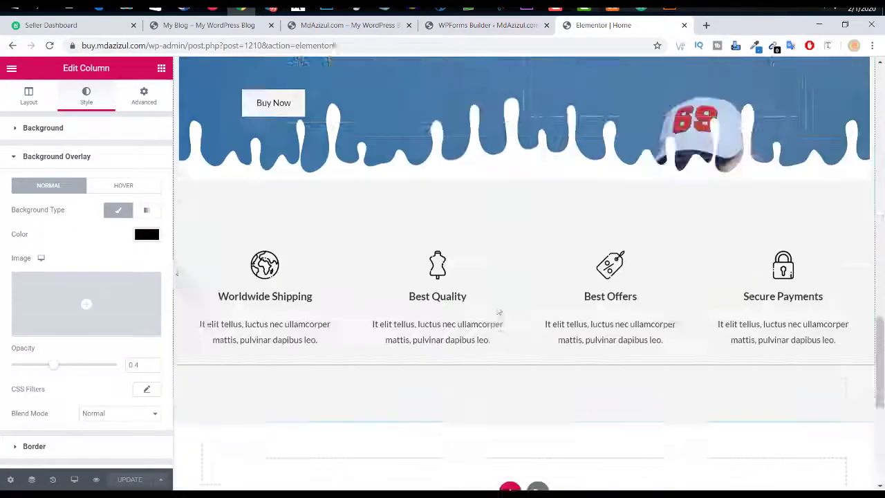
pyautogui.scroll(-5, 499, 313)
pyautogui.click(239, 27)
pyautogui.scroll(-5, 463, 278)
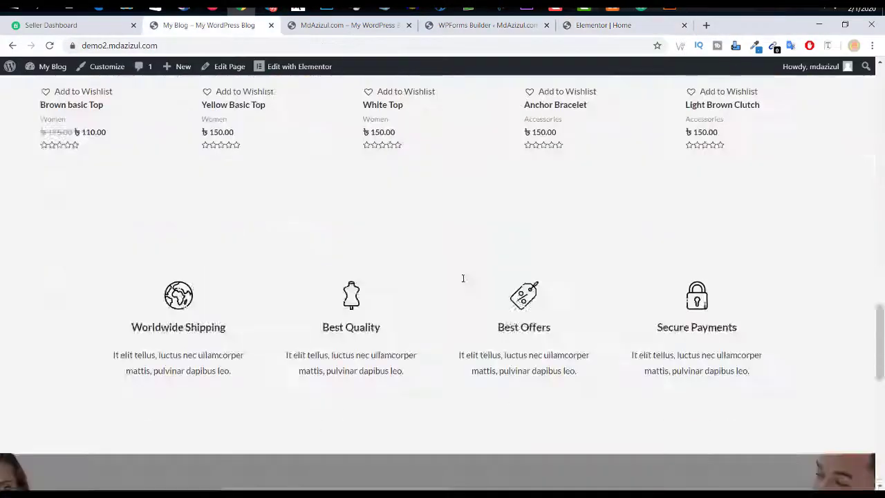
pyautogui.scroll(-7, 463, 278)
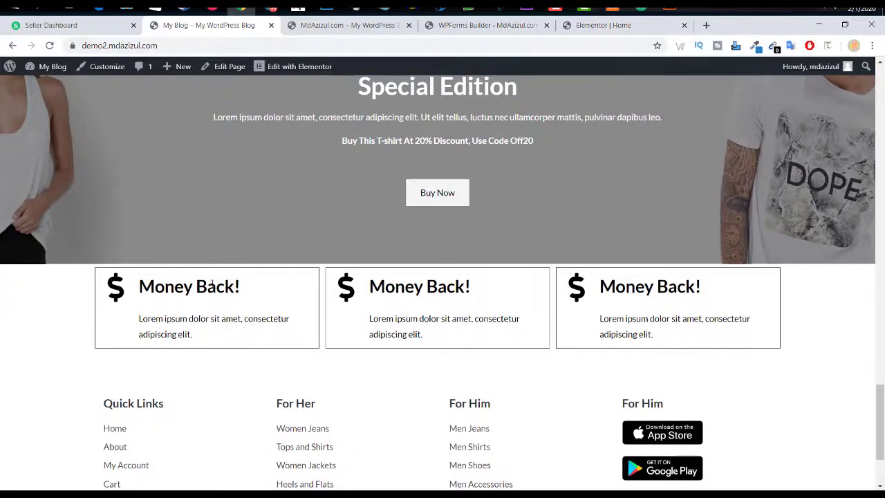
pyautogui.tripleClick(212, 286)
pyautogui.rightClick(220, 284)
pyautogui.click(231, 292)
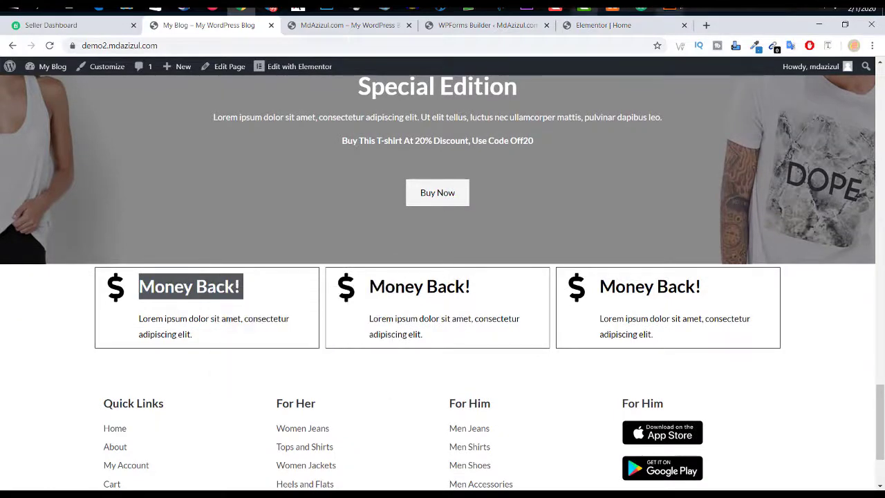
pyautogui.click(598, 25)
pyautogui.scroll(2, 533, 167)
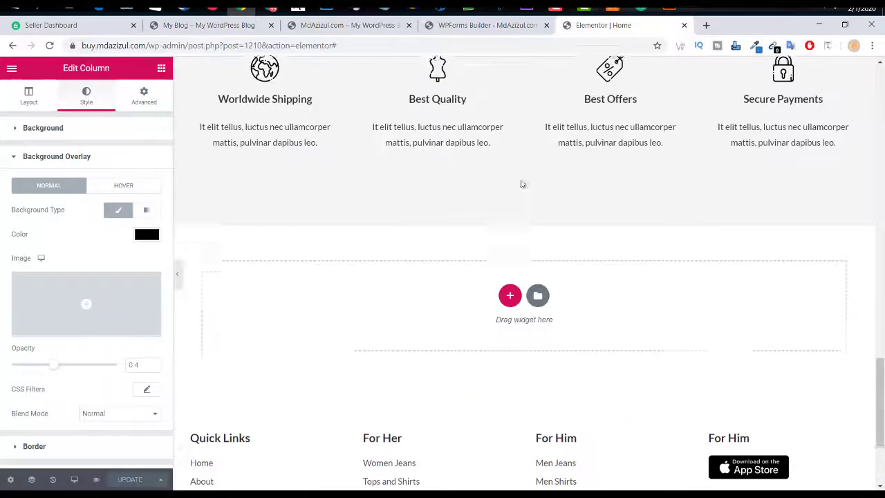
# Step: Add a single-column section below the features row containing an Icon Box widget
pyautogui.click(509, 306)
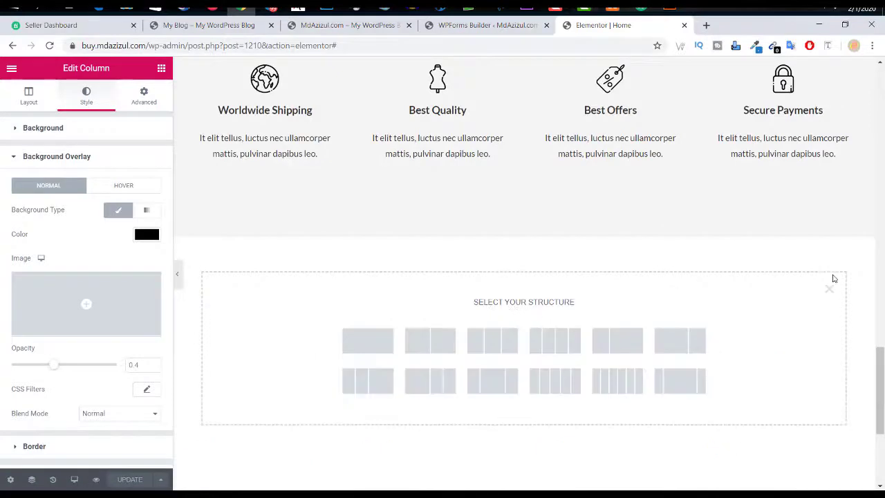
pyautogui.click(380, 348)
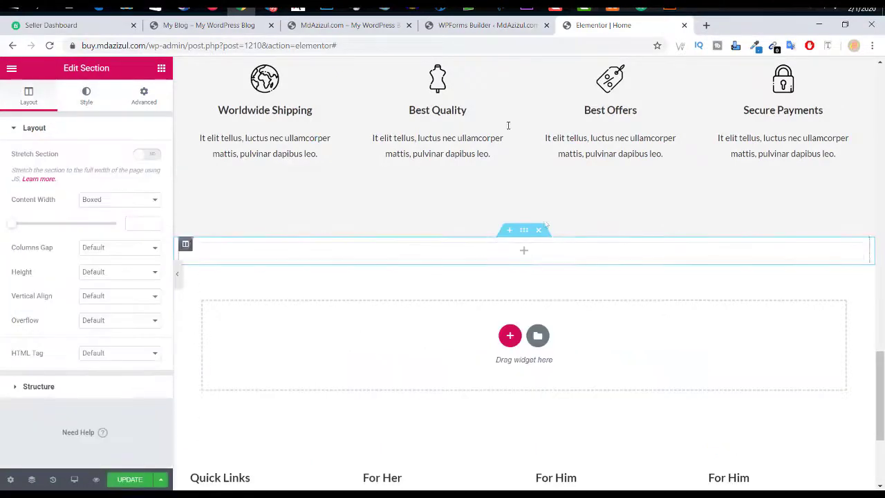
pyautogui.click(161, 70)
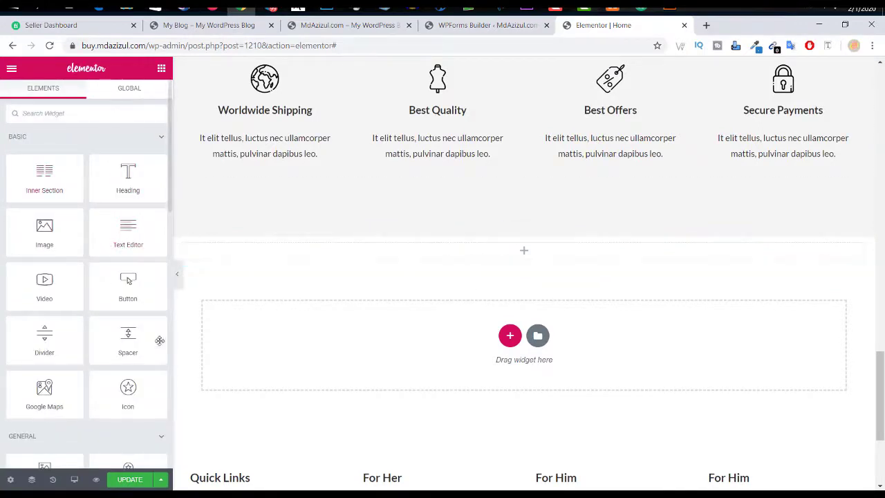
pyautogui.scroll(-3, 160, 340)
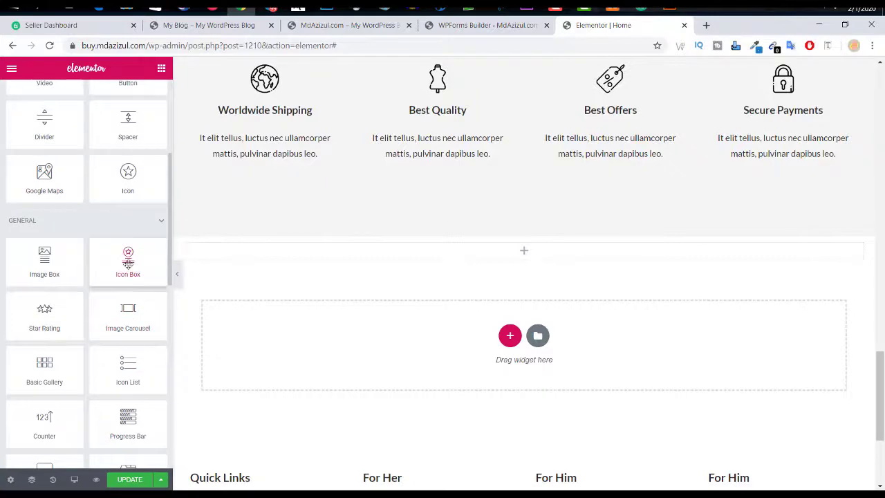
pyautogui.moveTo(128, 264); pyautogui.dragTo(586, 245)
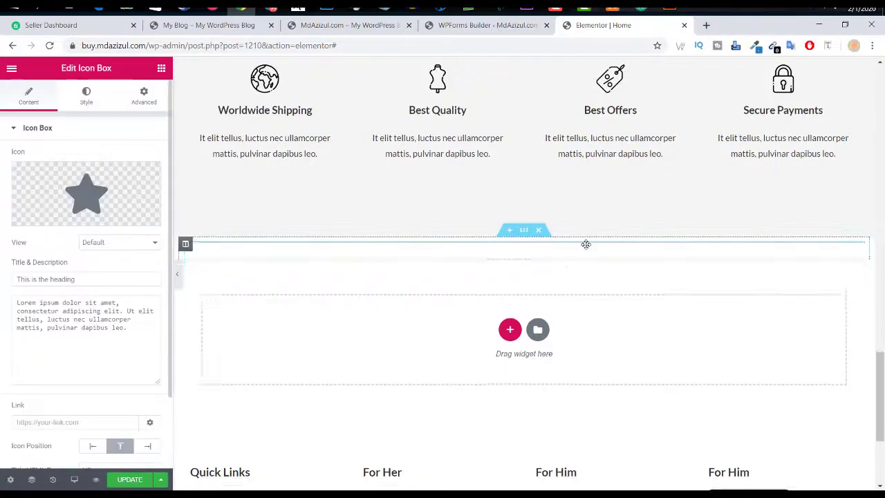
# Step: Replace the star with the dollar icon from the Icon Library
pyautogui.click(138, 202)
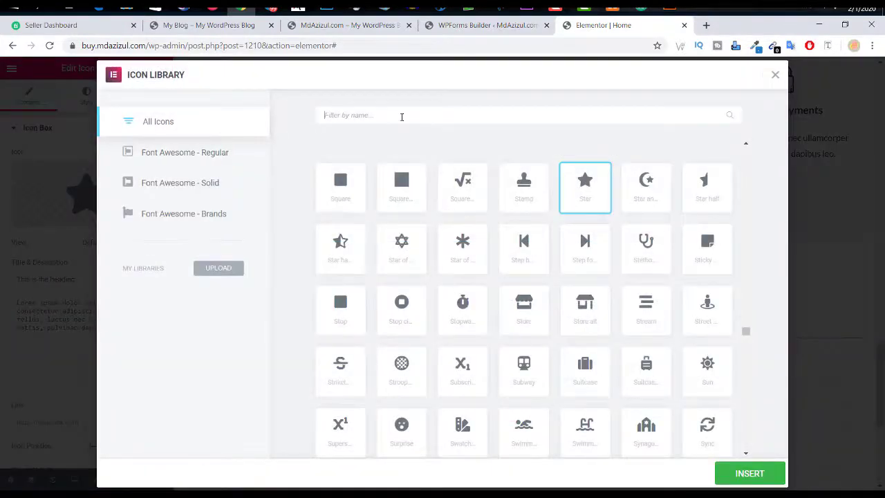
pyautogui.click(402, 117)
pyautogui.write('usd')
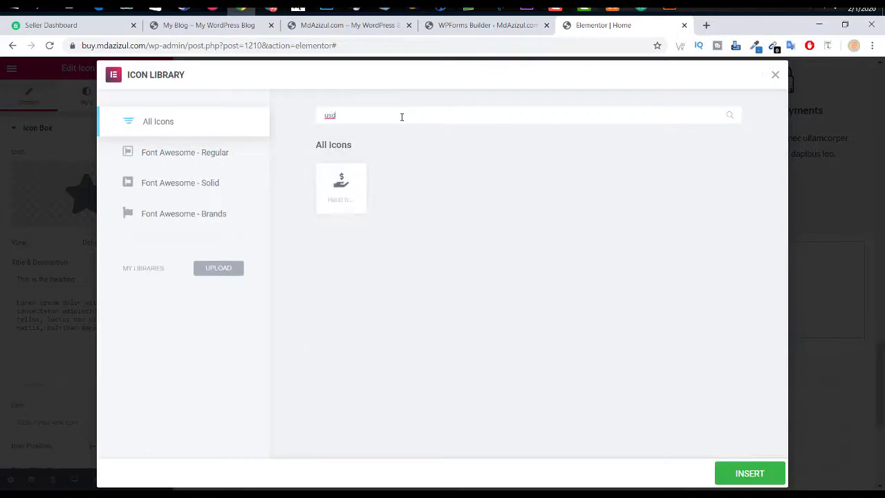
pyautogui.press('BackSpace')
pyautogui.press('BackSpace')
pyautogui.press('BackSpace')
pyautogui.write('doll')
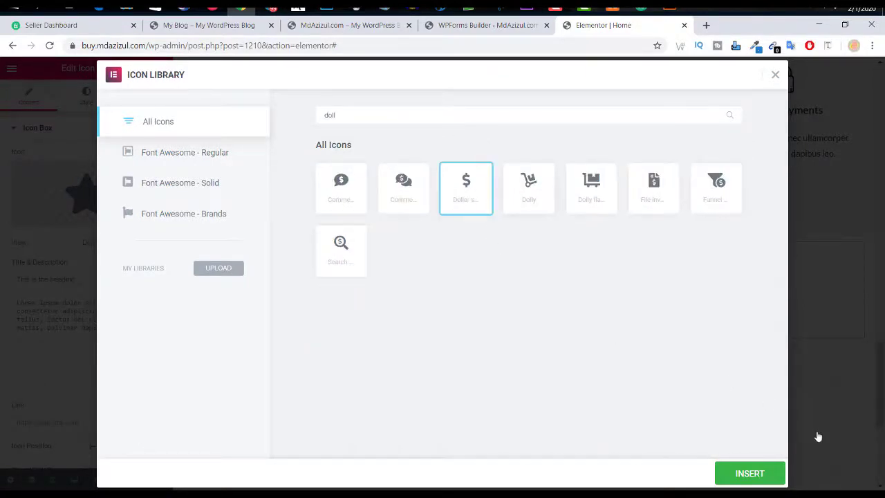
pyautogui.click(777, 470)
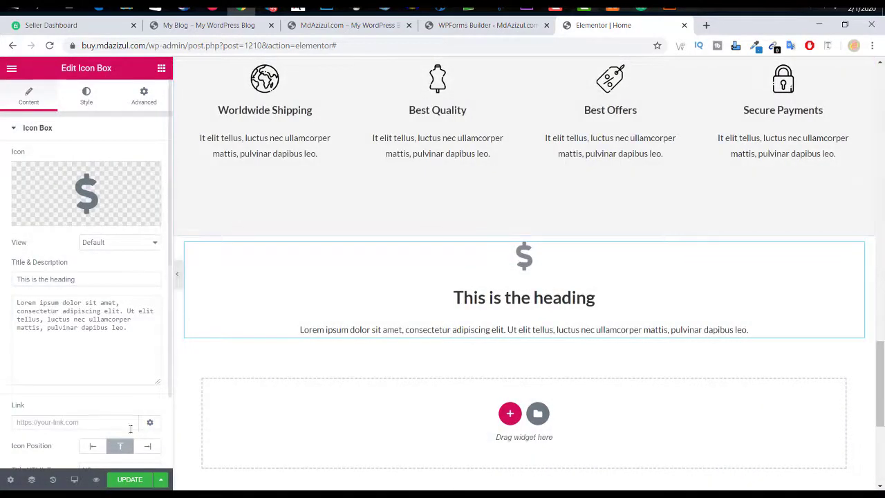
# Step: Put the icon on the left, title it 'Money Back!', and trim the description to one sentence
pyautogui.click(92, 448)
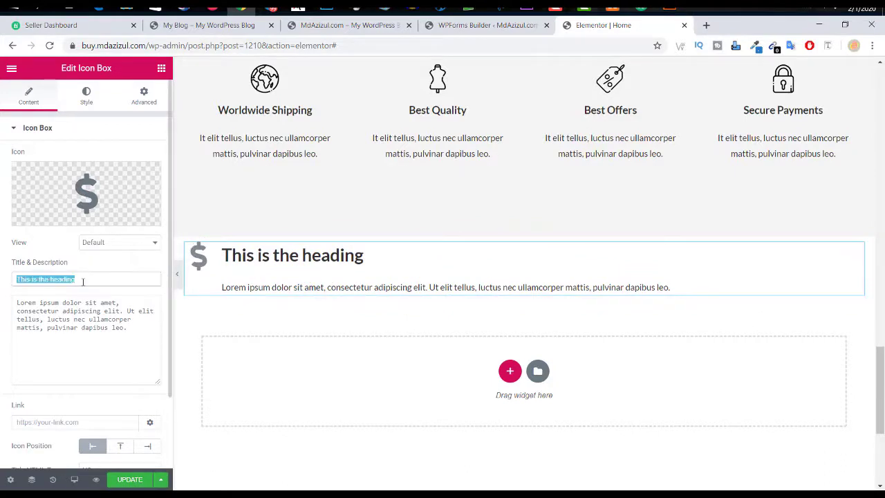
pyautogui.write('Money Back!')
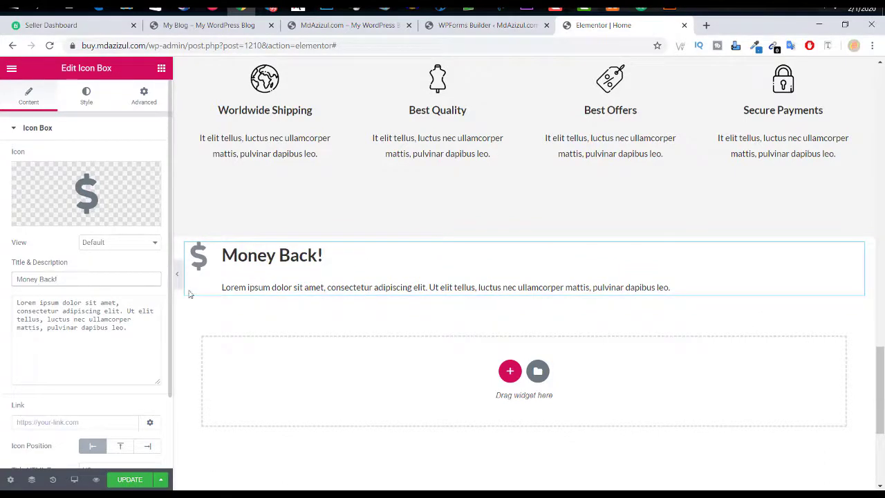
pyautogui.moveTo(129, 328); pyautogui.dragTo(7, 319)
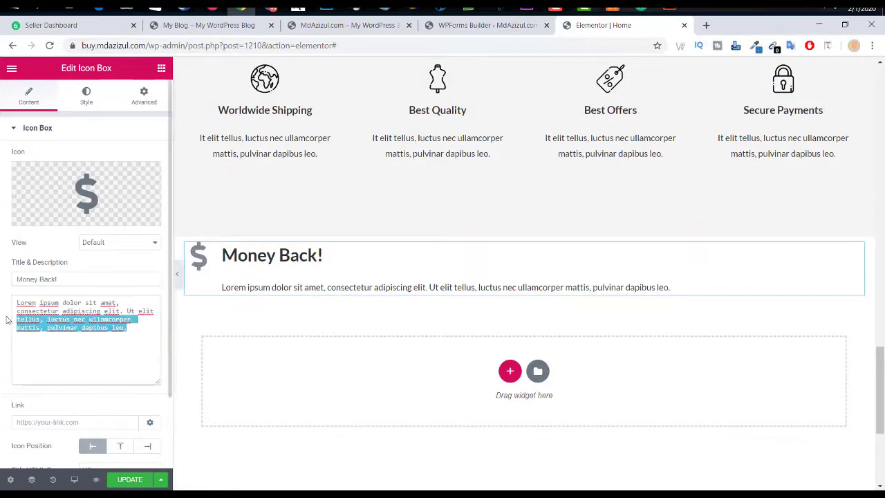
pyautogui.moveTo(102, 317); pyautogui.dragTo(119, 310)
pyautogui.press('BackSpace')
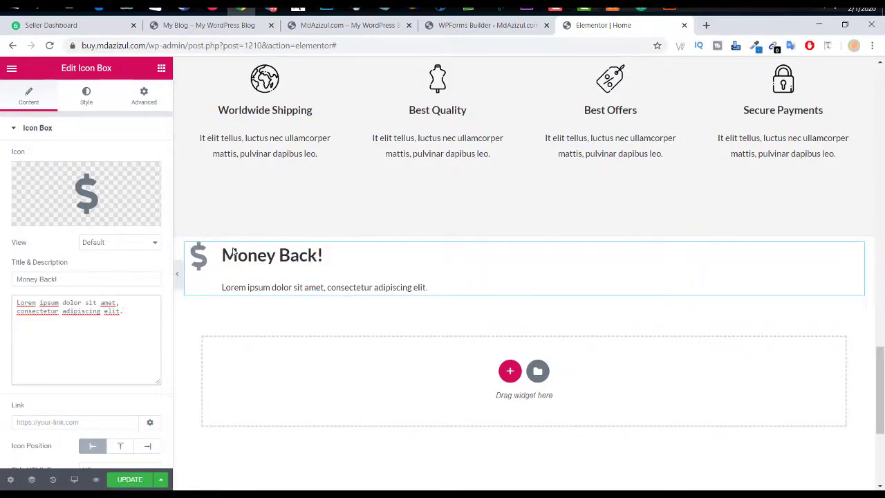
# Step: Set the icon box's padding to 5 on all sides
pyautogui.click(87, 97)
pyautogui.click(143, 97)
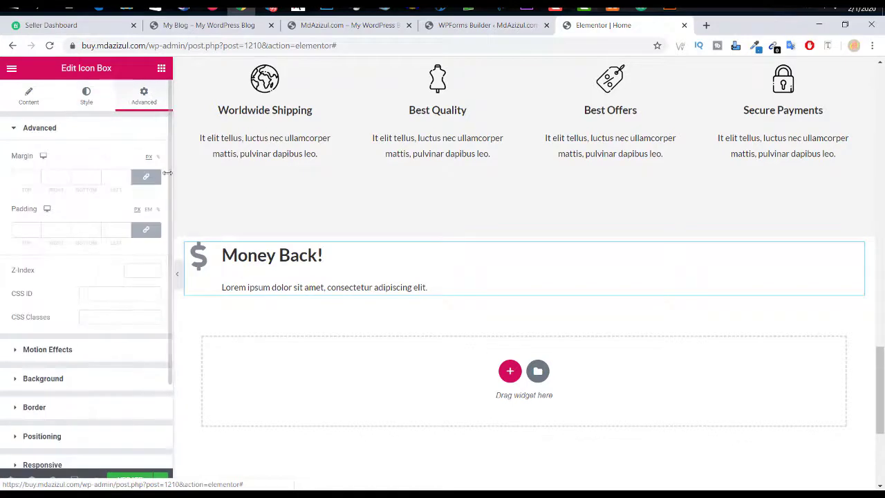
pyautogui.click(127, 228)
pyautogui.click(127, 229)
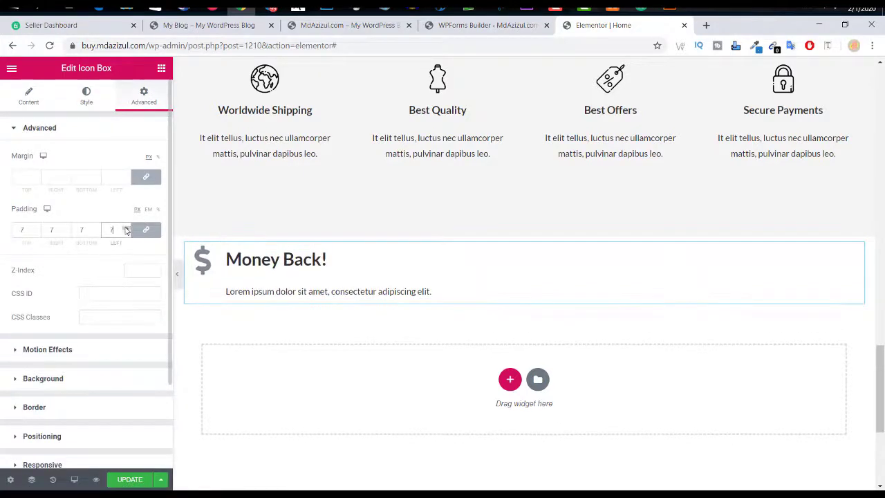
pyautogui.click(125, 235)
pyautogui.click(125, 235)
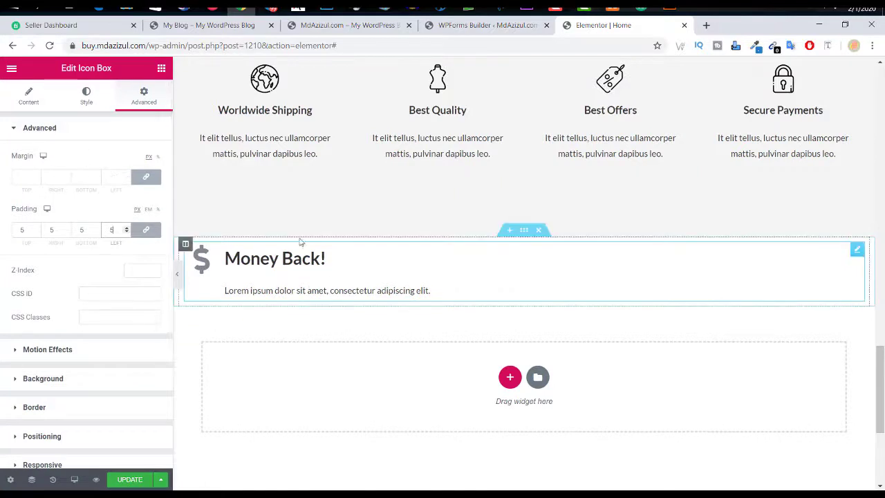
pyautogui.click(29, 97)
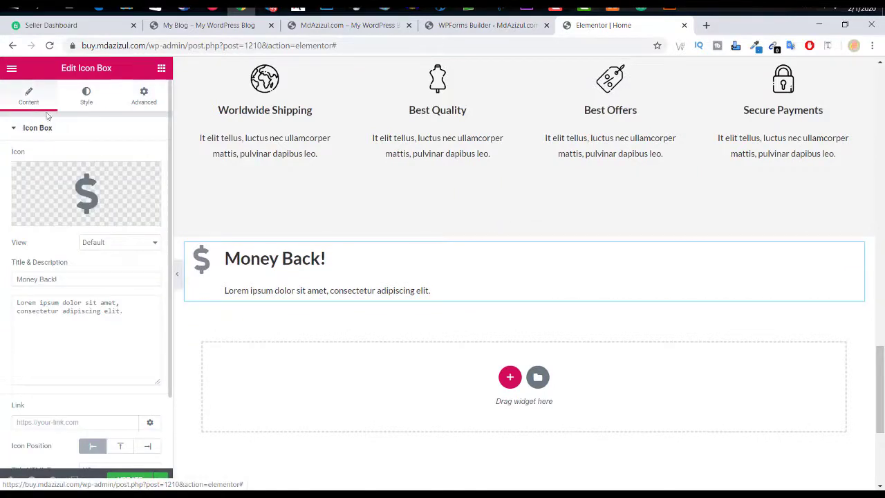
pyautogui.click(81, 104)
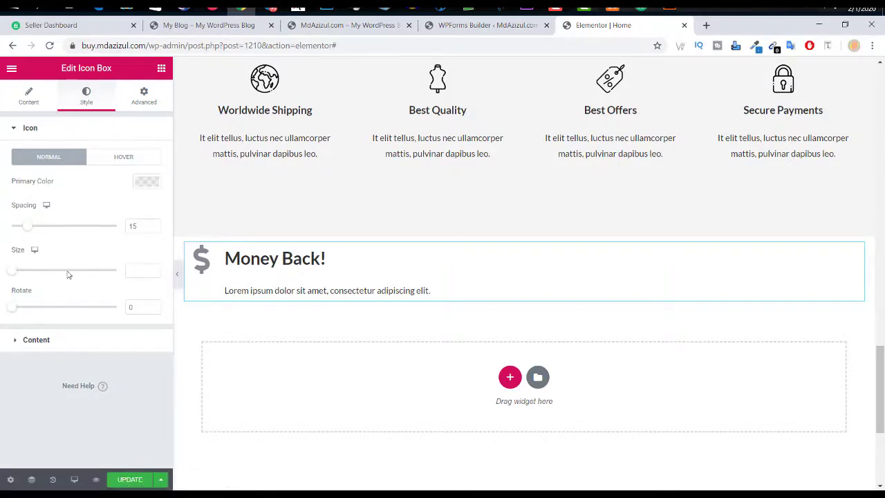
pyautogui.click(143, 99)
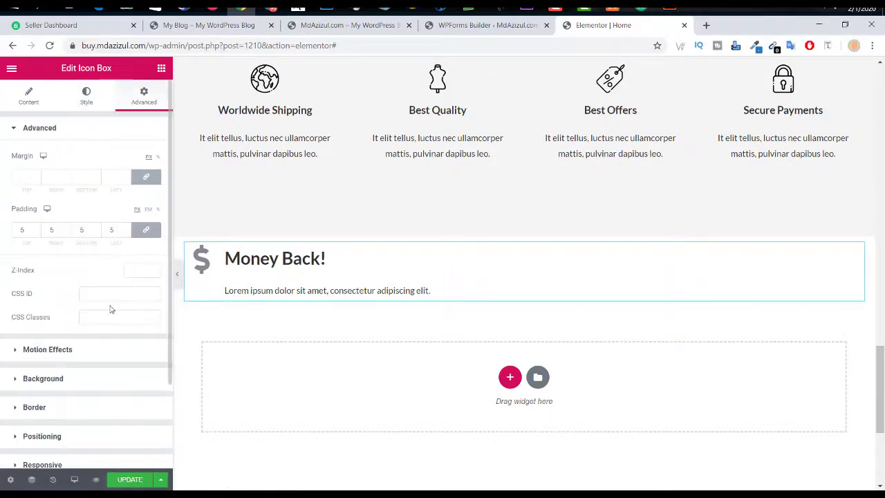
# Step: Give the icon box a solid border, width 1, in black (#000000)
pyautogui.scroll(-2, 108, 307)
pyautogui.click(43, 307)
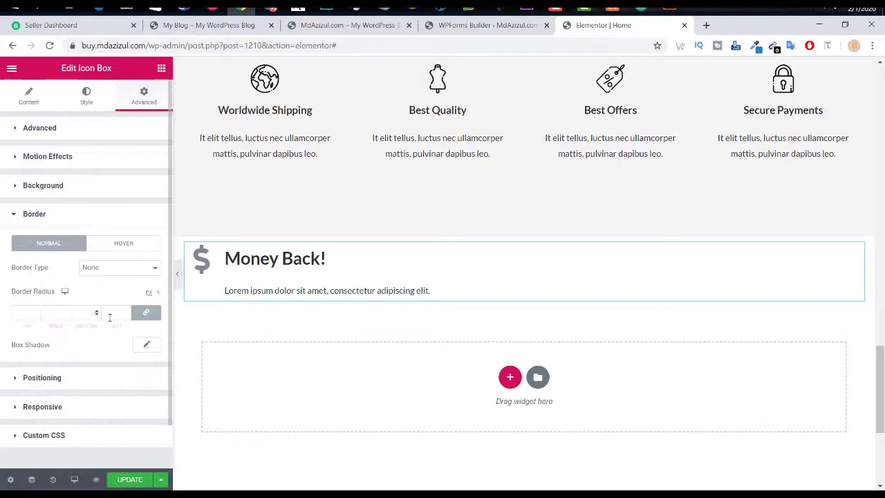
pyautogui.click(126, 275)
pyautogui.click(118, 288)
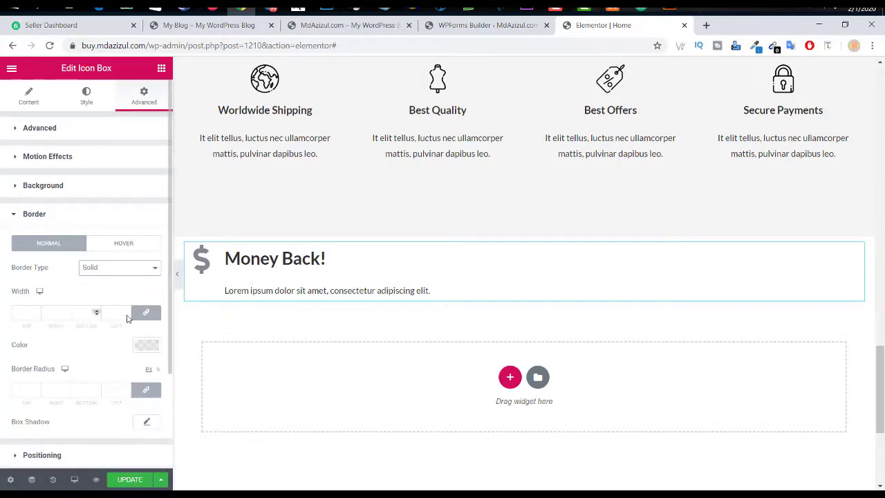
pyautogui.click(127, 314)
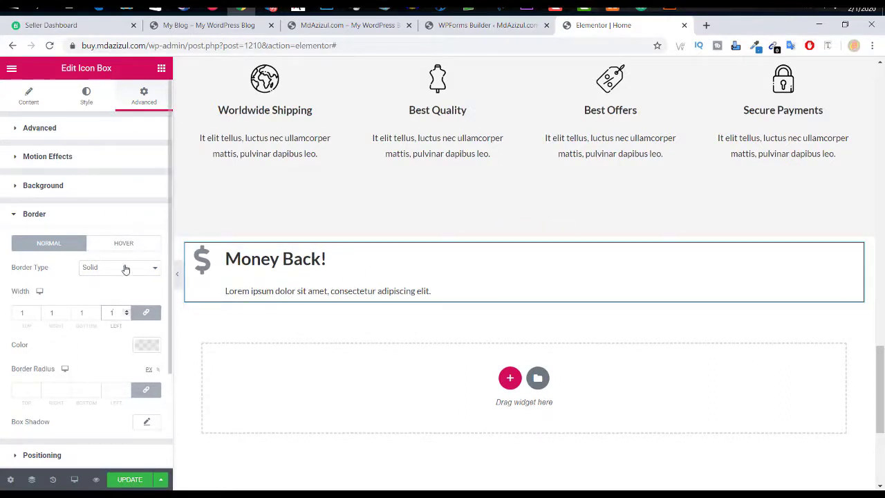
pyautogui.scroll(-2, 116, 289)
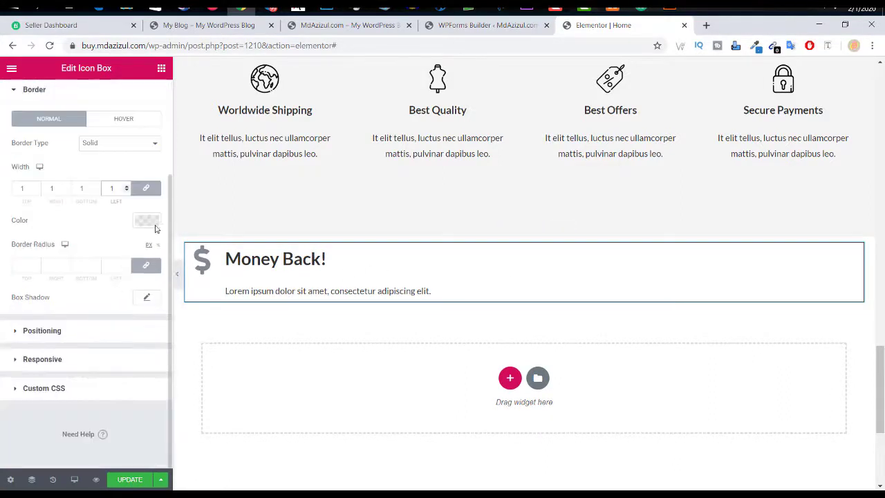
pyautogui.click(146, 221)
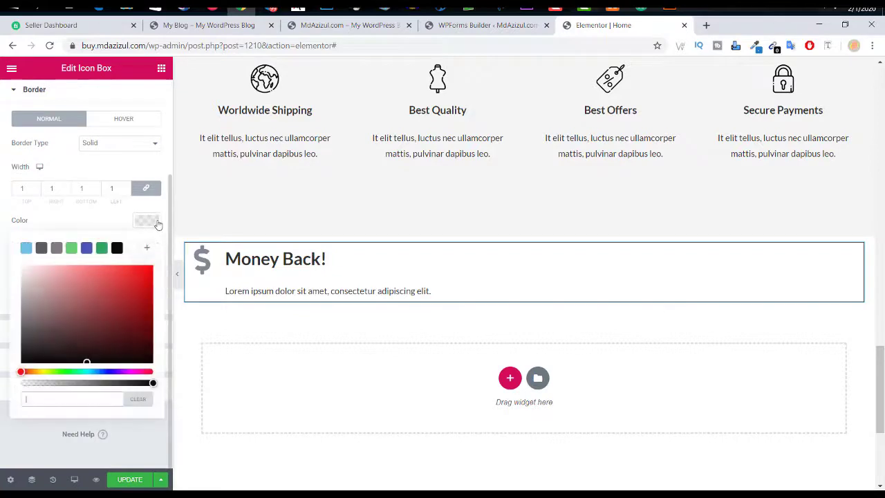
pyautogui.click(119, 249)
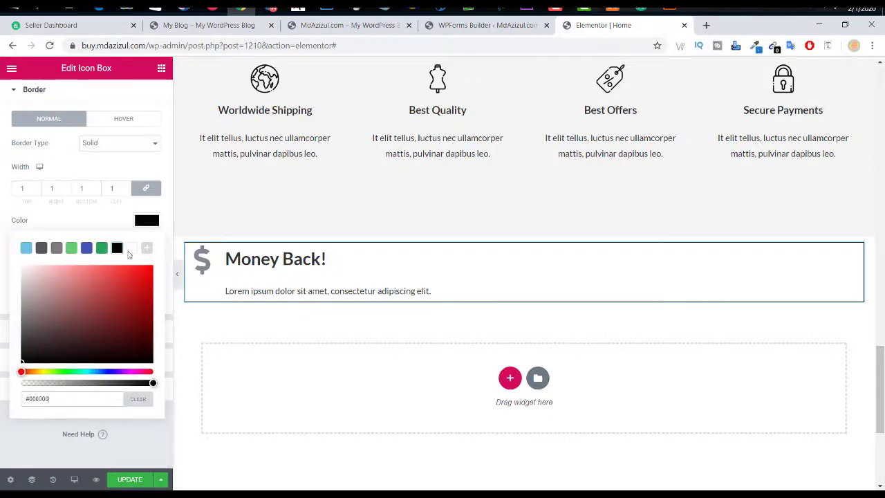
pyautogui.click(603, 263)
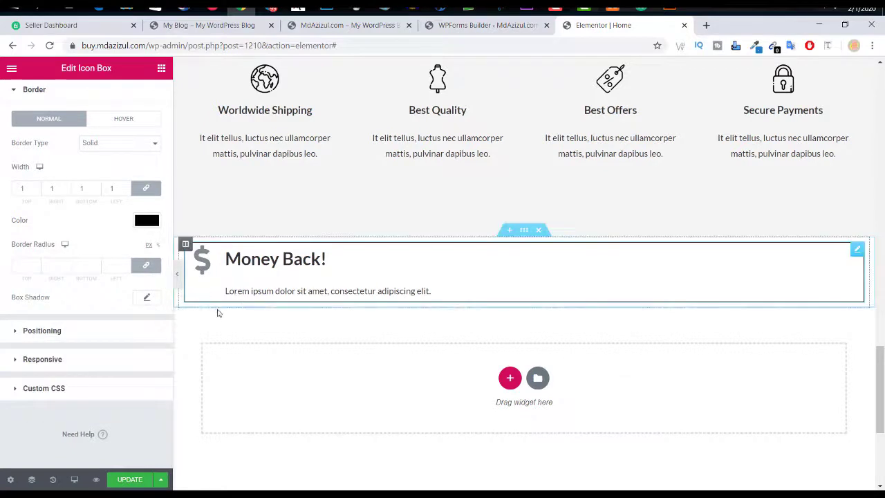
pyautogui.rightClick(187, 247)
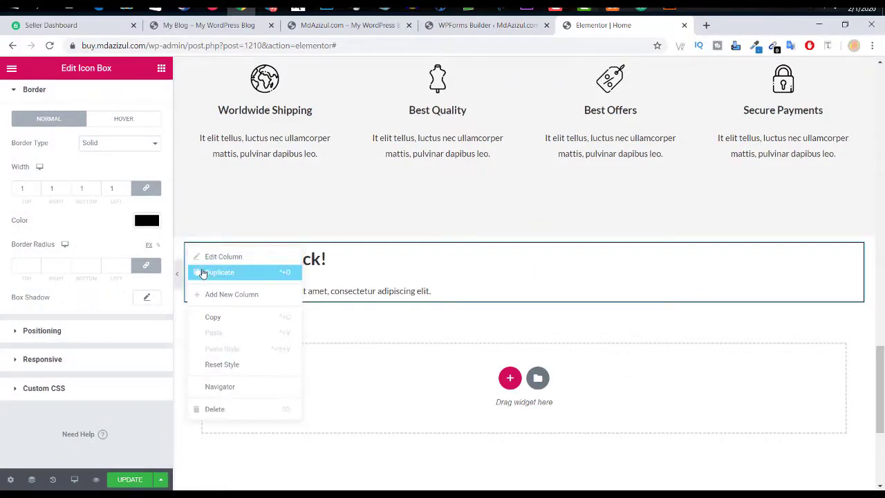
pyautogui.click(203, 274)
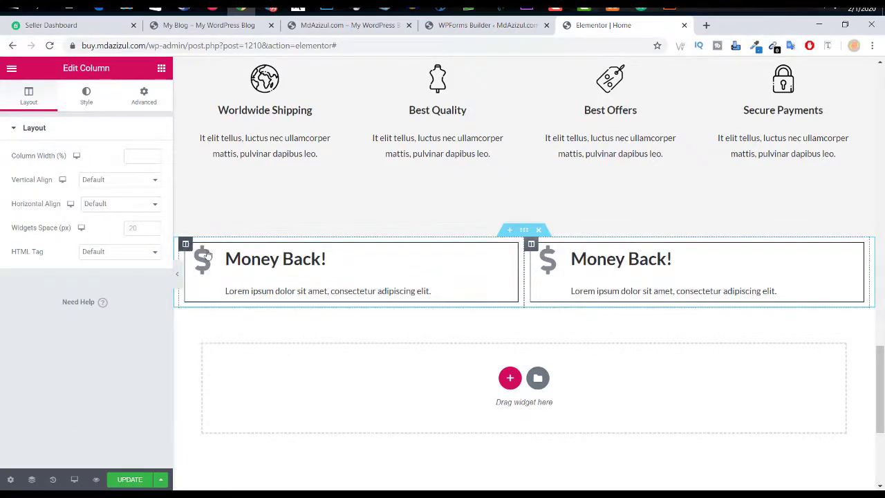
pyautogui.rightClick(531, 245)
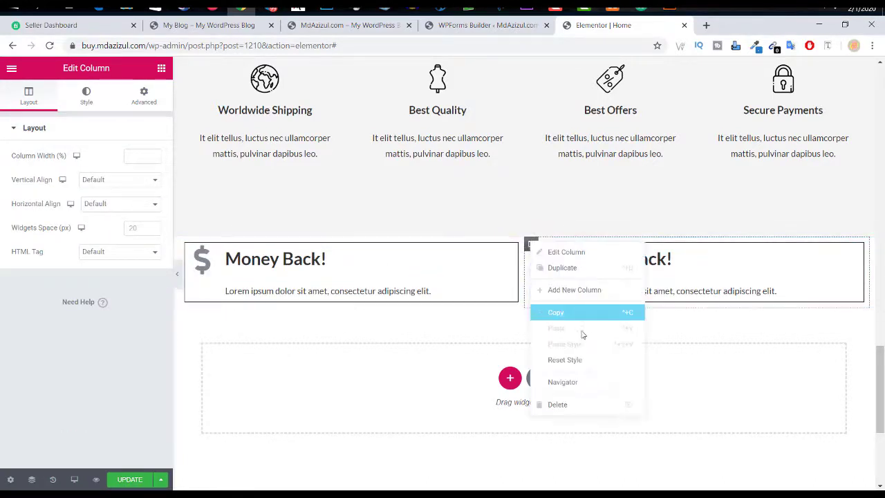
pyautogui.click(559, 406)
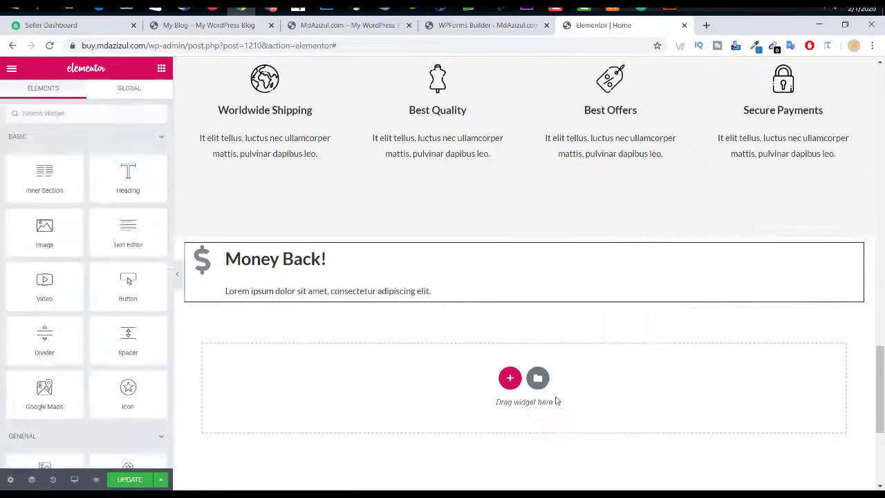
pyautogui.click(311, 275)
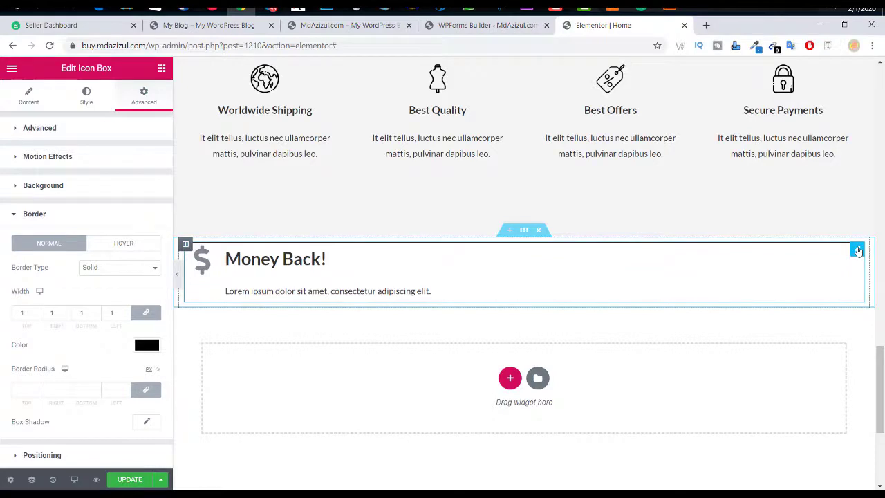
# Step: Set the Money Back dollar icon's primary colour to the black swatch
pyautogui.click(88, 103)
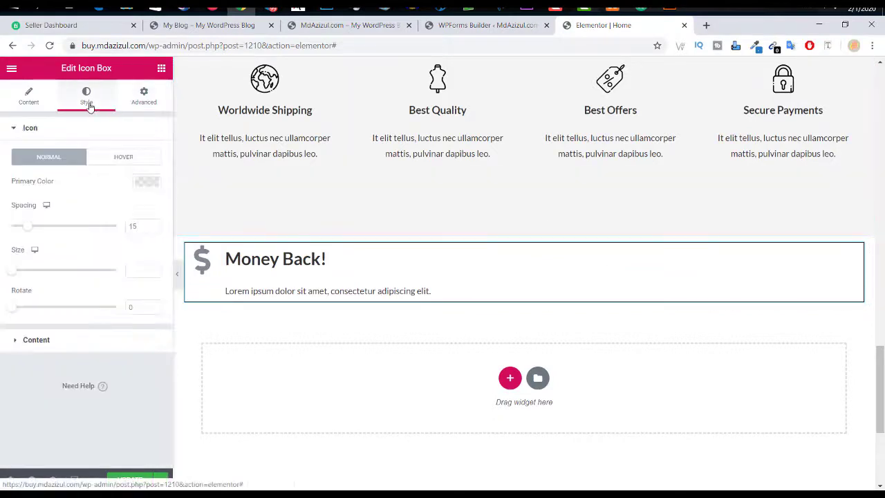
pyautogui.click(139, 182)
pyautogui.click(117, 209)
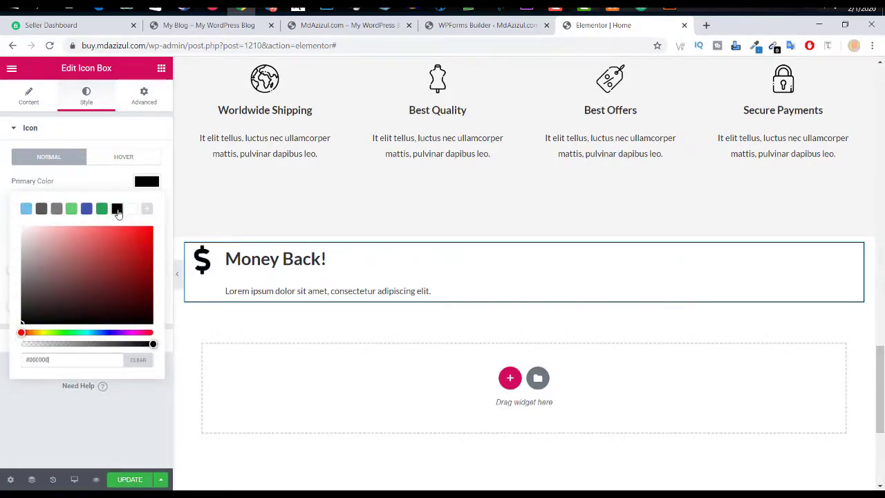
pyautogui.click(152, 188)
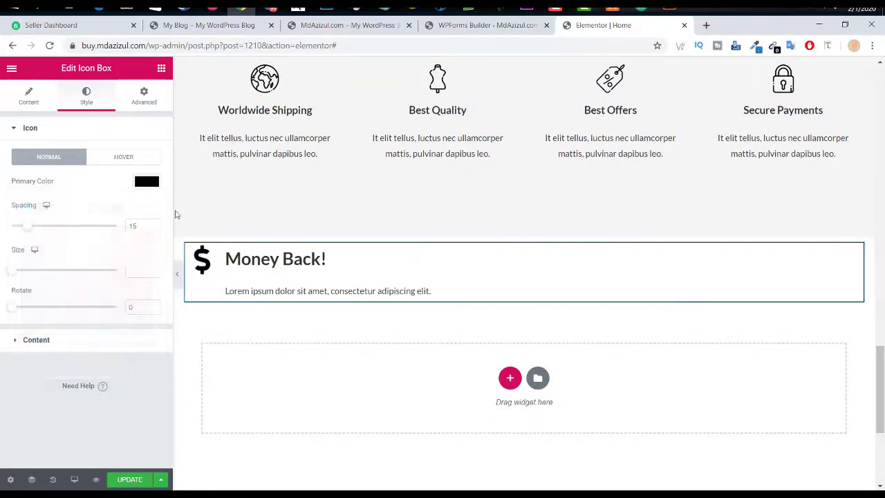
# Step: Make the Money Back title and description black, then update the page
pyautogui.click(100, 342)
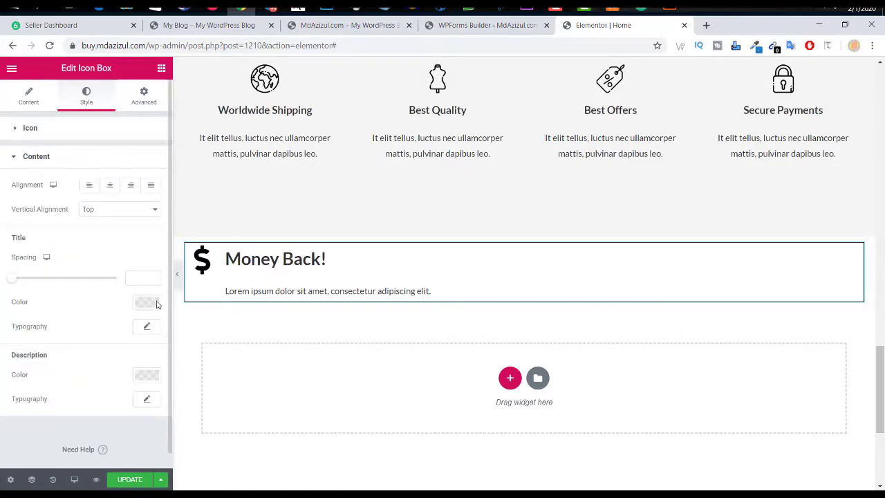
pyautogui.scroll(-1, 93, 269)
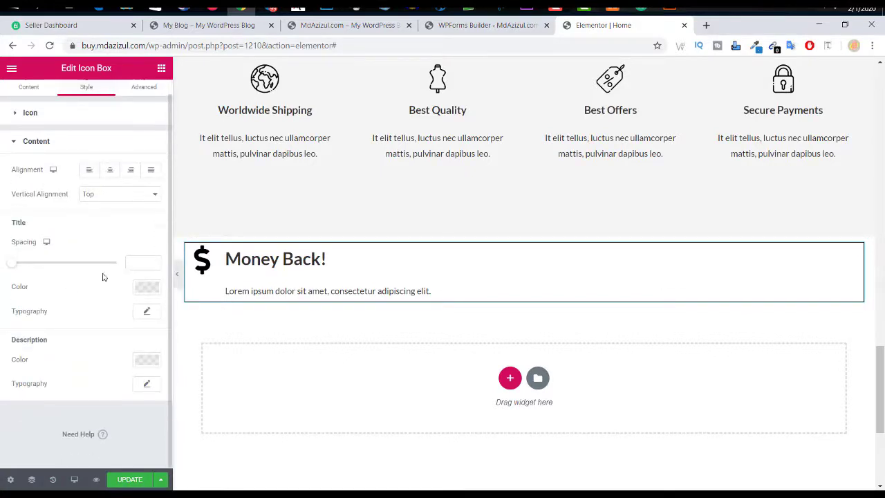
pyautogui.click(146, 288)
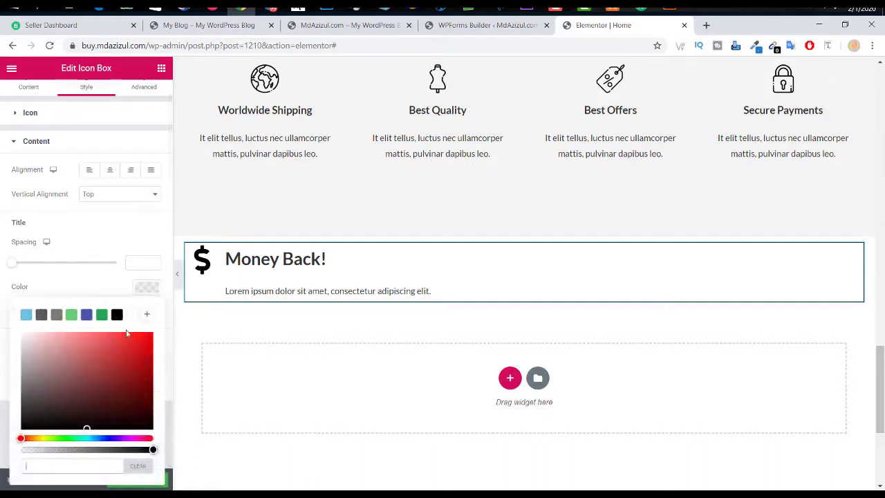
pyautogui.click(117, 315)
pyautogui.click(146, 289)
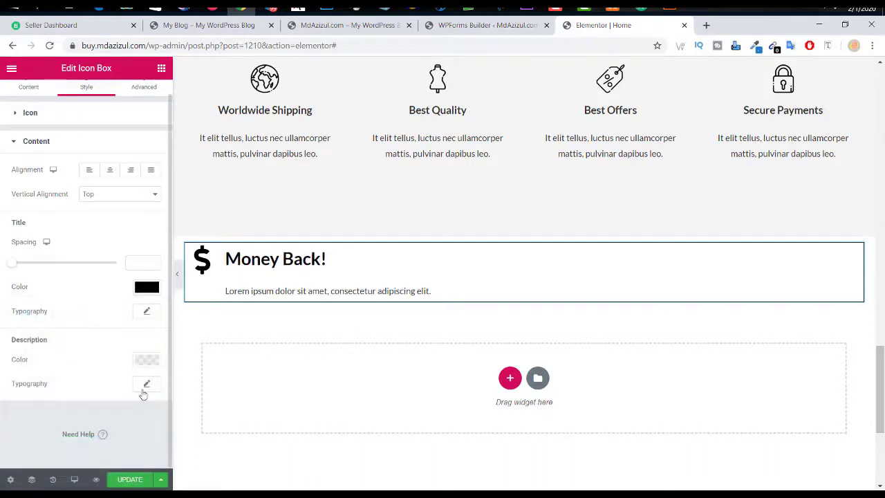
pyautogui.click(146, 359)
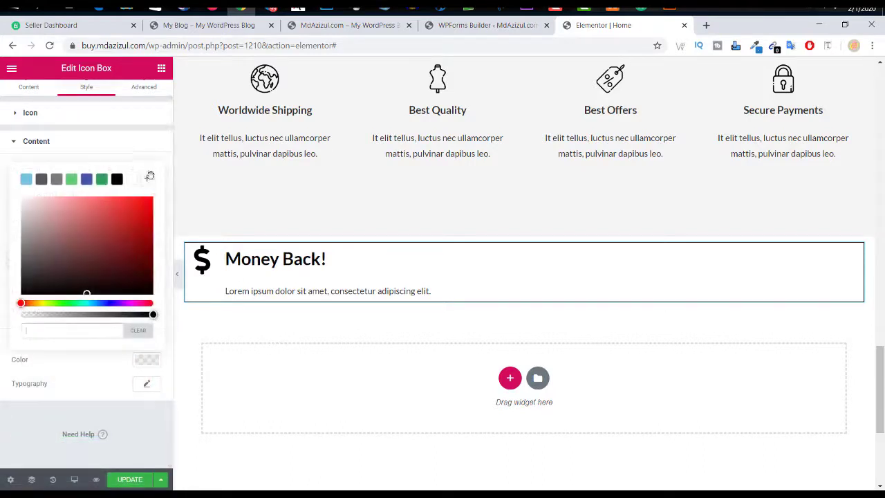
pyautogui.click(117, 179)
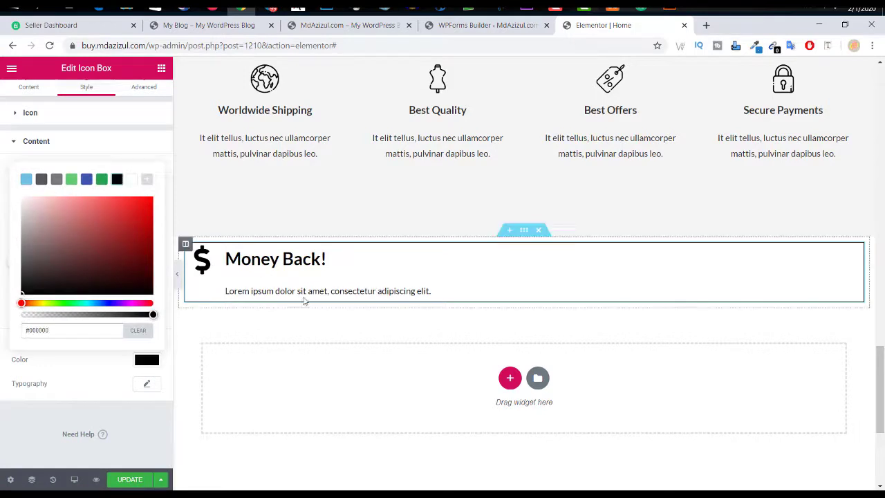
pyautogui.scroll(1, 31, 115)
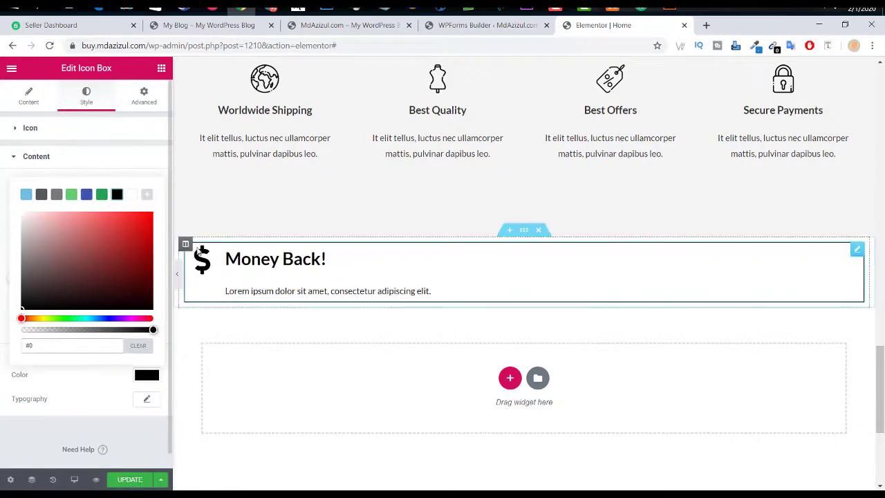
pyautogui.click(142, 478)
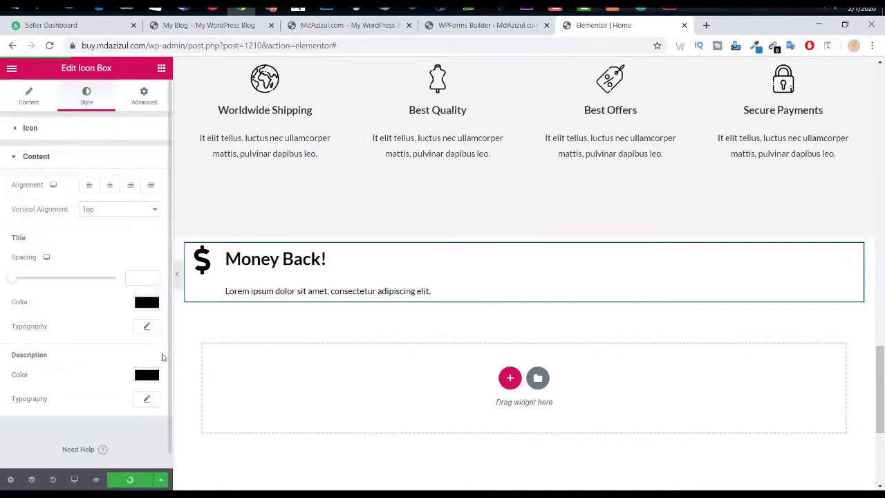
pyautogui.rightClick(187, 244)
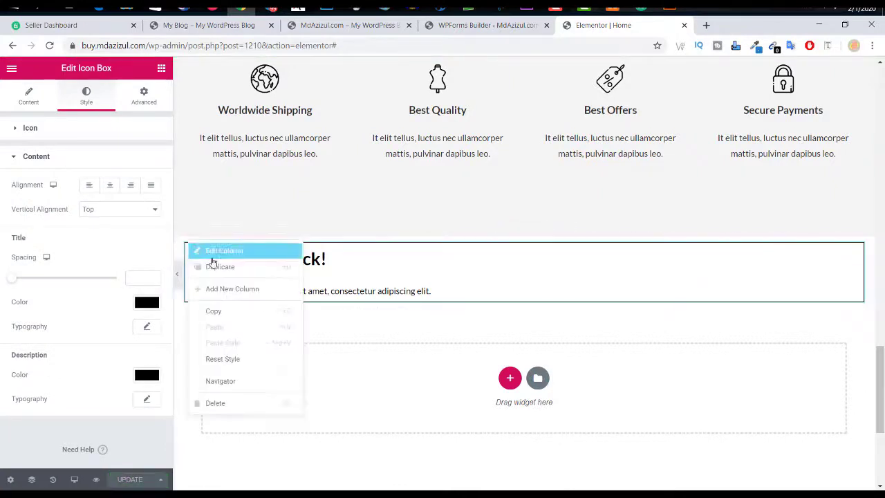
pyautogui.click(218, 268)
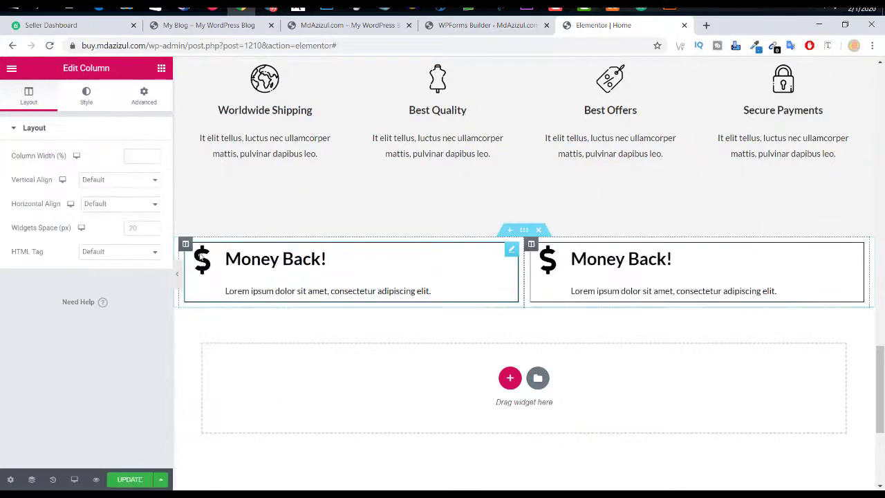
pyautogui.rightClick(191, 249)
pyautogui.click(223, 271)
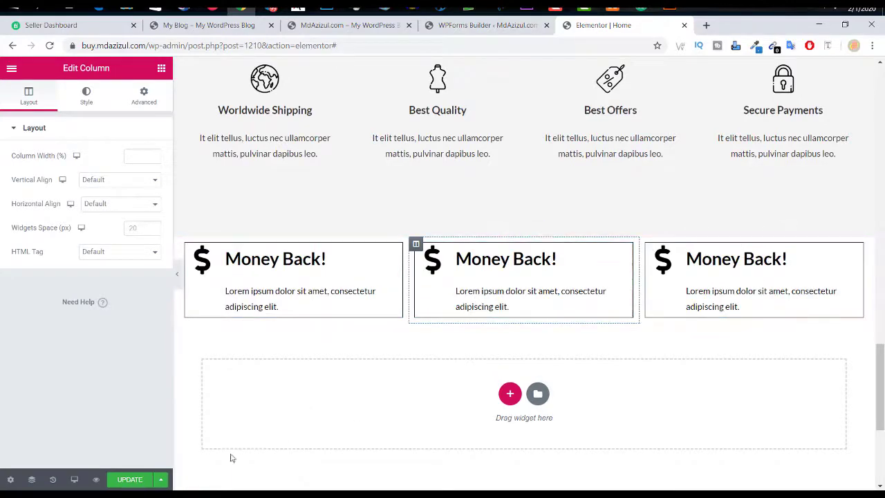
pyautogui.scroll(10, 620, 386)
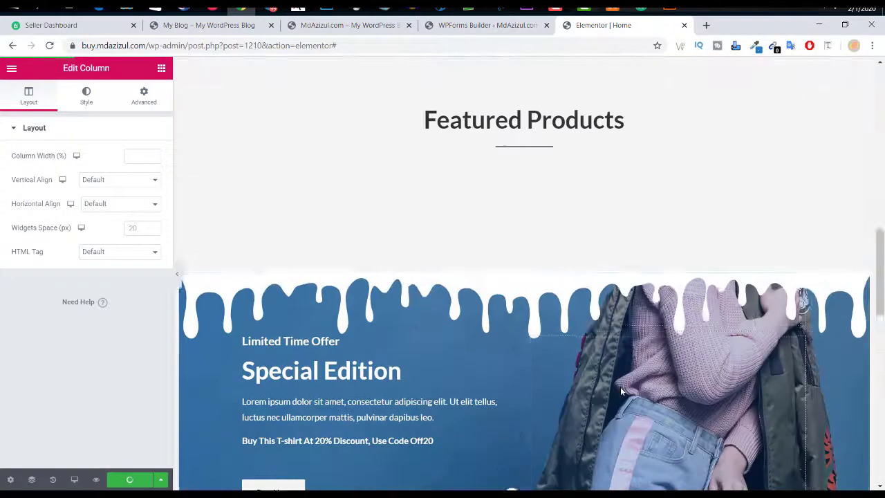
pyautogui.scroll(-2, 631, 379)
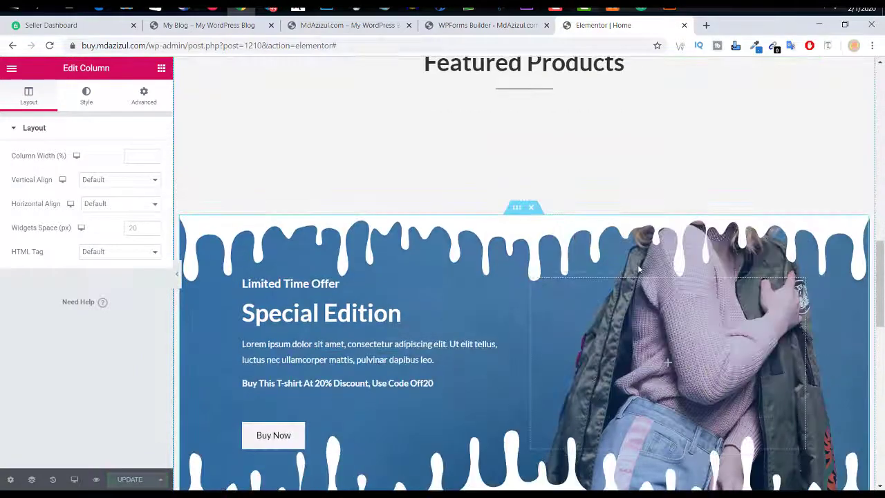
pyautogui.scroll(3, 638, 265)
pyautogui.scroll(-3, 557, 170)
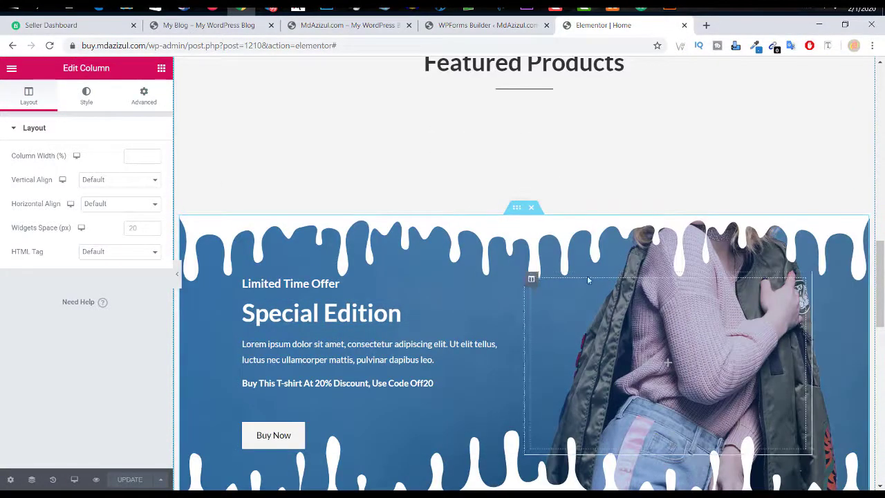
pyautogui.scroll(-2, 585, 271)
pyautogui.scroll(2, 554, 256)
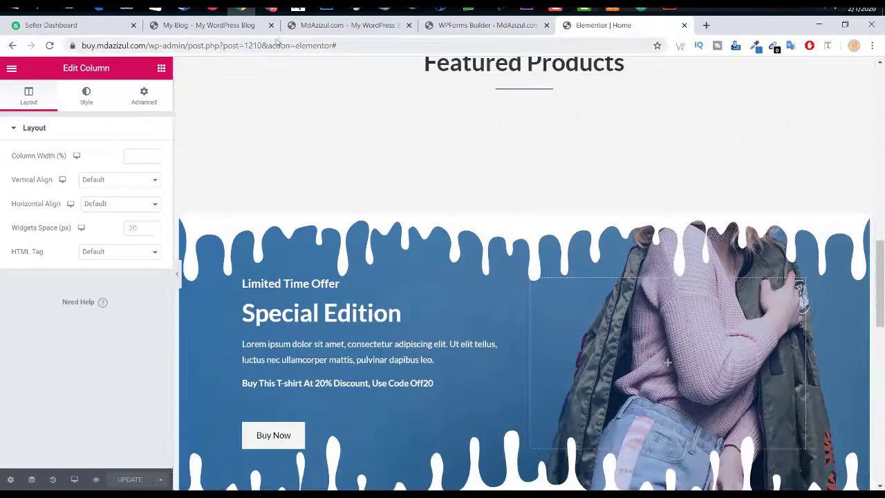
pyautogui.click(233, 26)
pyautogui.scroll(-2, 447, 315)
pyautogui.scroll(4, 446, 314)
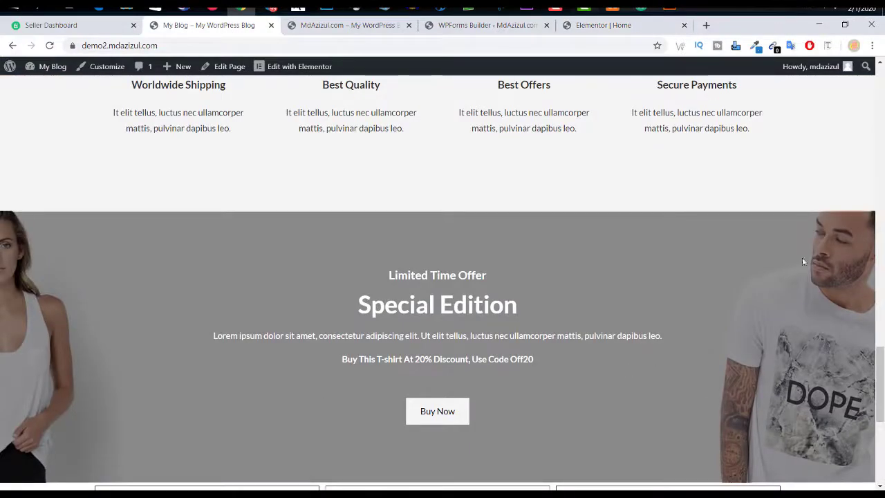
pyautogui.click(346, 25)
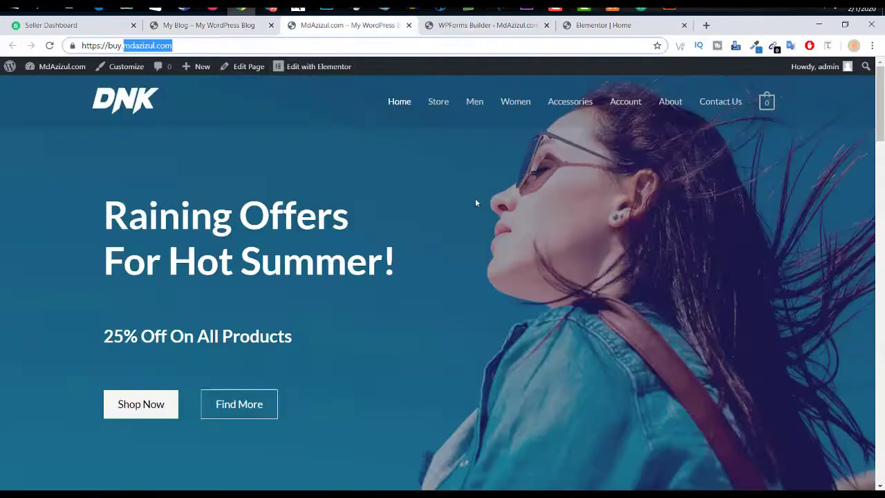
pyautogui.click(477, 25)
pyautogui.click(588, 25)
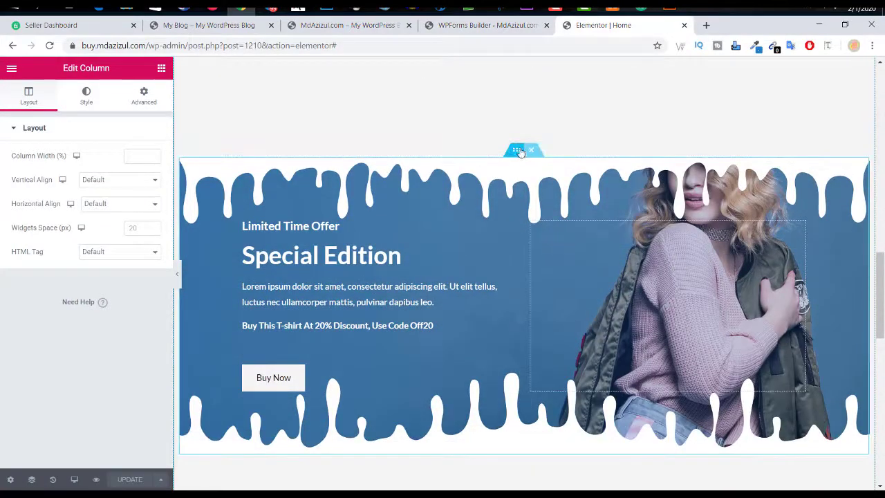
pyautogui.click(518, 151)
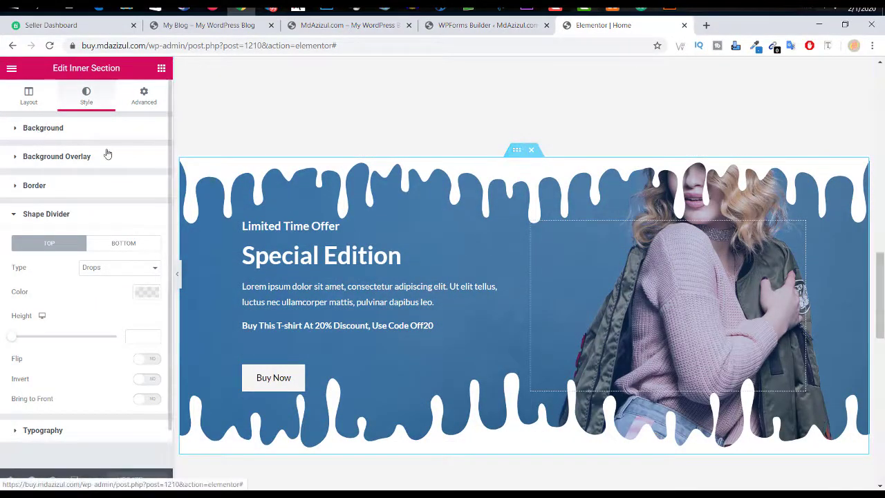
# Step: Set the Special Edition inner section's background image to discount-bg.jpg and preview the banner
pyautogui.click(56, 214)
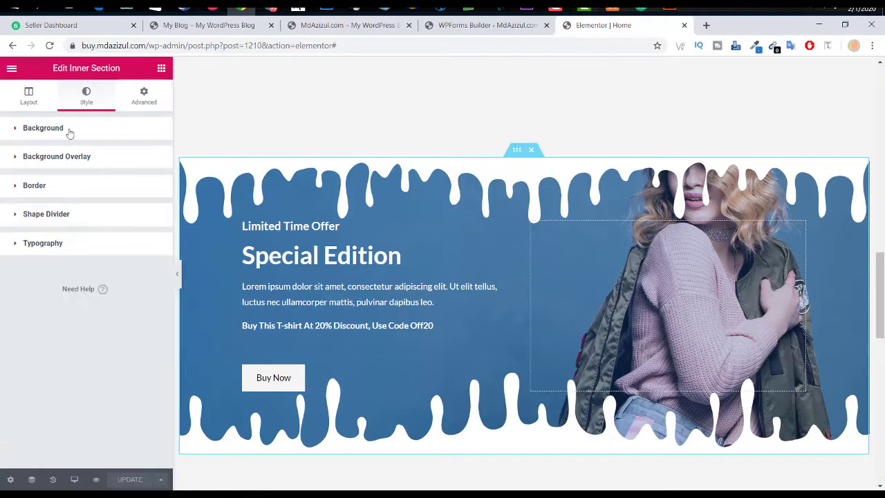
pyautogui.click(69, 131)
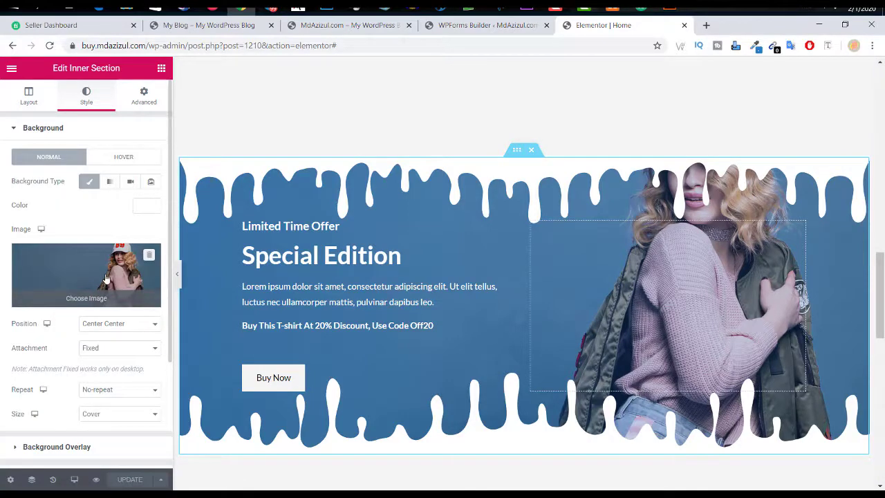
pyautogui.click(107, 278)
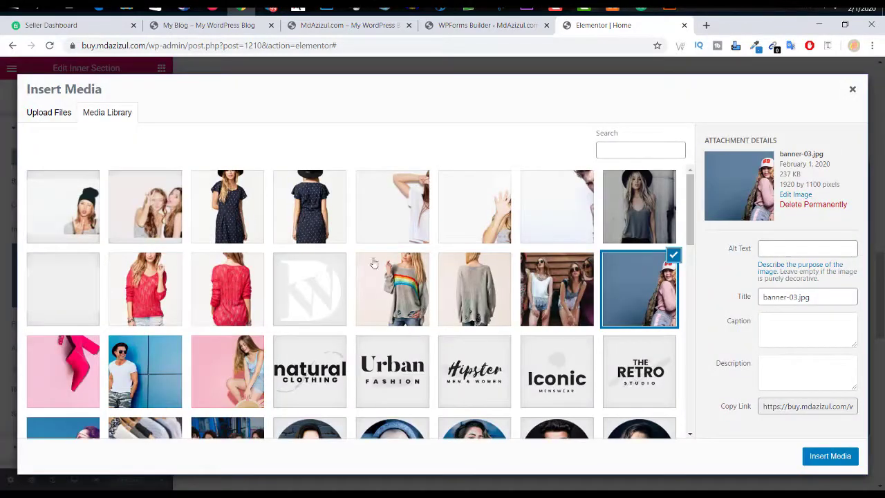
pyautogui.click(74, 291)
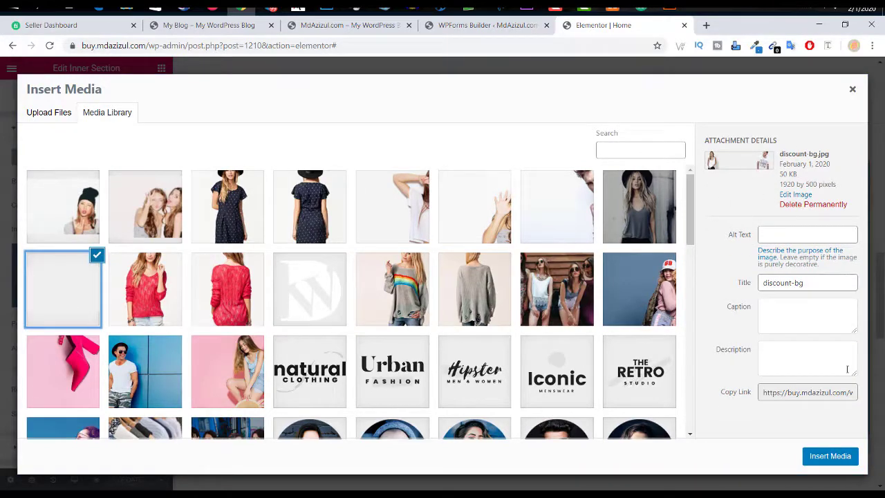
pyautogui.click(840, 457)
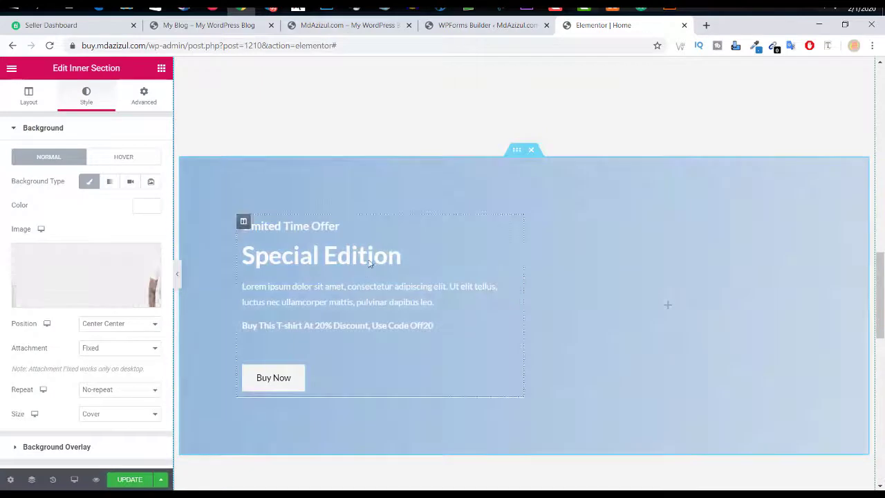
pyautogui.click(176, 274)
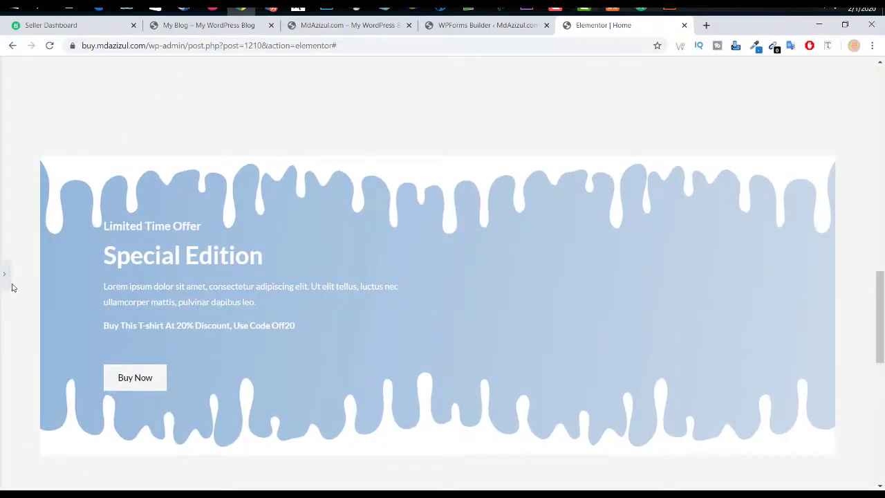
# Step: Preview the page around the feature icons row and the Money Back boxes
pyautogui.click(4, 274)
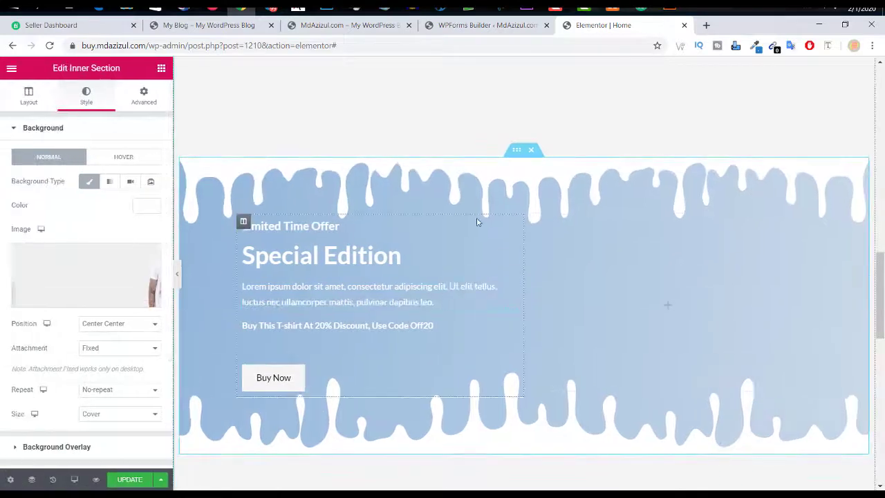
pyautogui.scroll(-3, 477, 222)
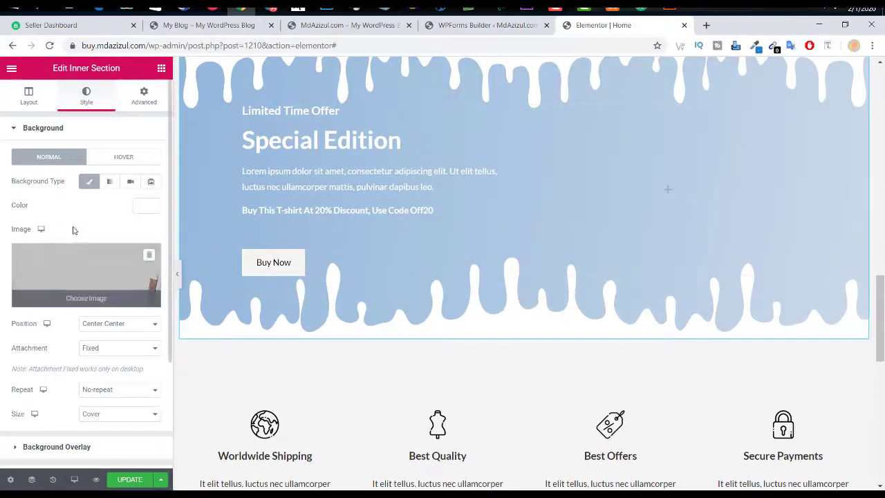
pyautogui.click(178, 275)
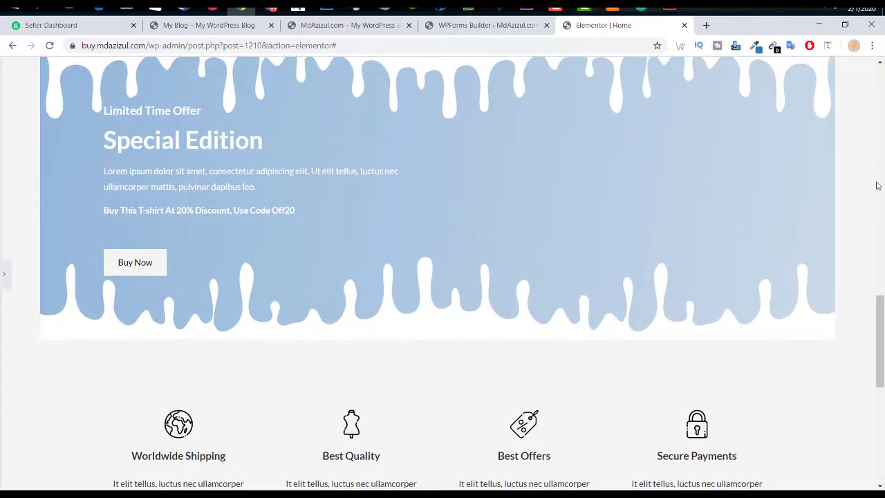
pyautogui.click(3, 274)
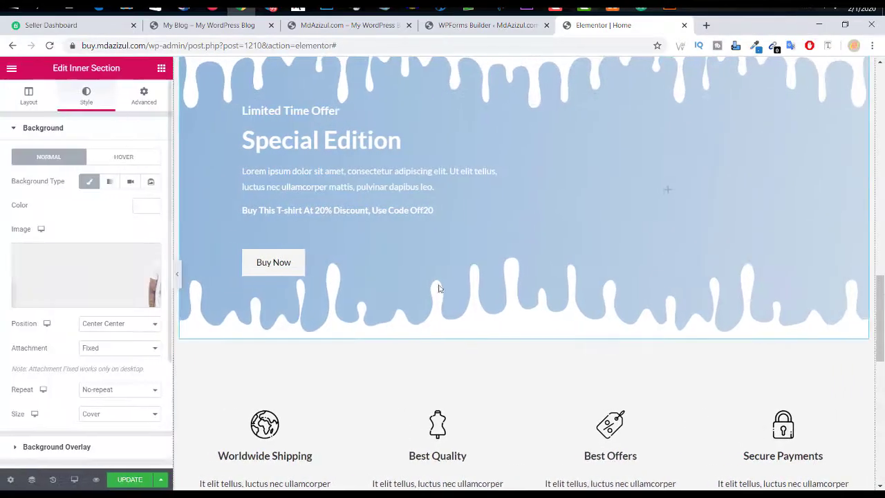
pyautogui.scroll(4, 443, 285)
pyautogui.scroll(-5, 484, 197)
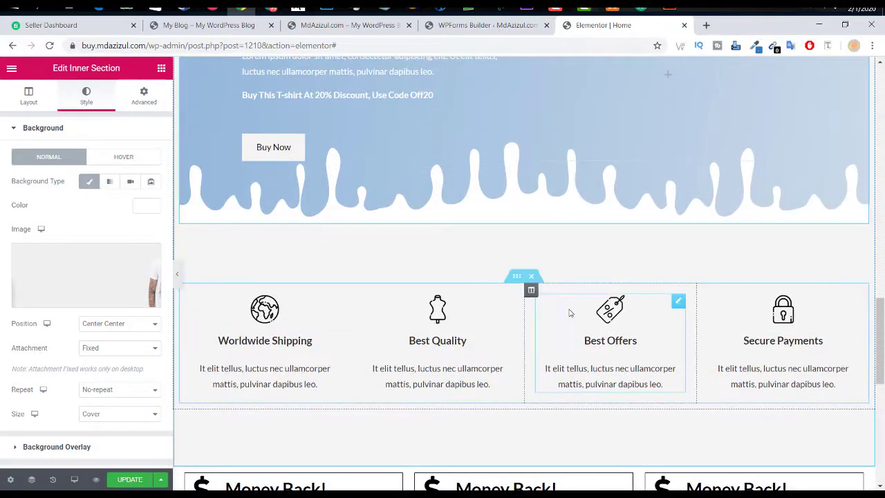
pyautogui.scroll(-3, 569, 312)
pyautogui.scroll(2, 569, 313)
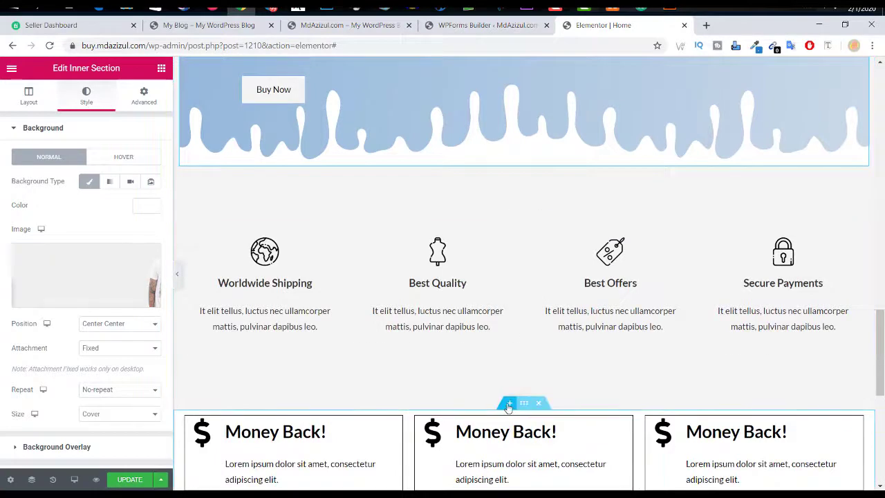
# Step: Add a one-column section above the Money Back boxes and drag the Special Edition banner into it
pyautogui.click(508, 408)
pyautogui.click(510, 461)
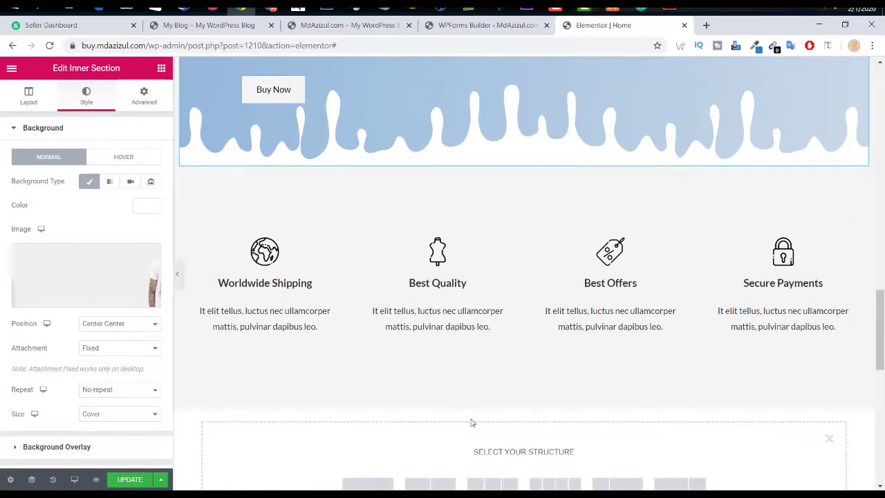
pyautogui.scroll(-2, 471, 422)
pyautogui.click(378, 377)
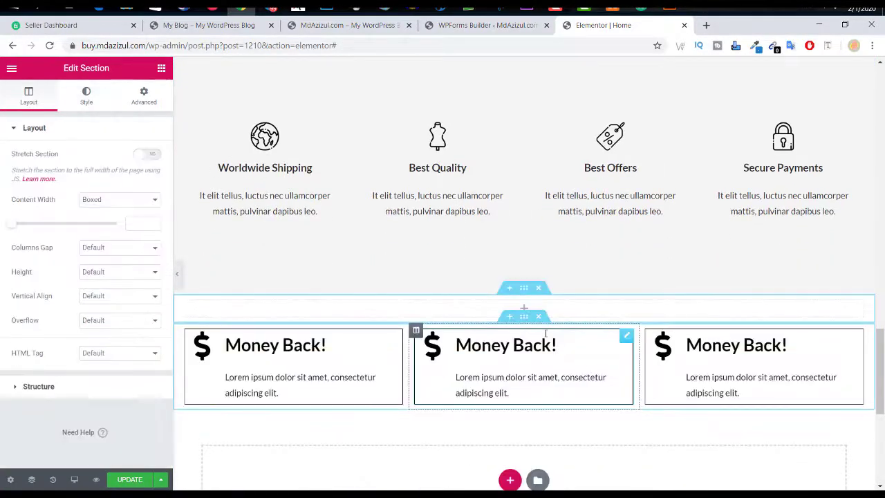
pyautogui.scroll(4, 545, 336)
pyautogui.scroll(2, 546, 336)
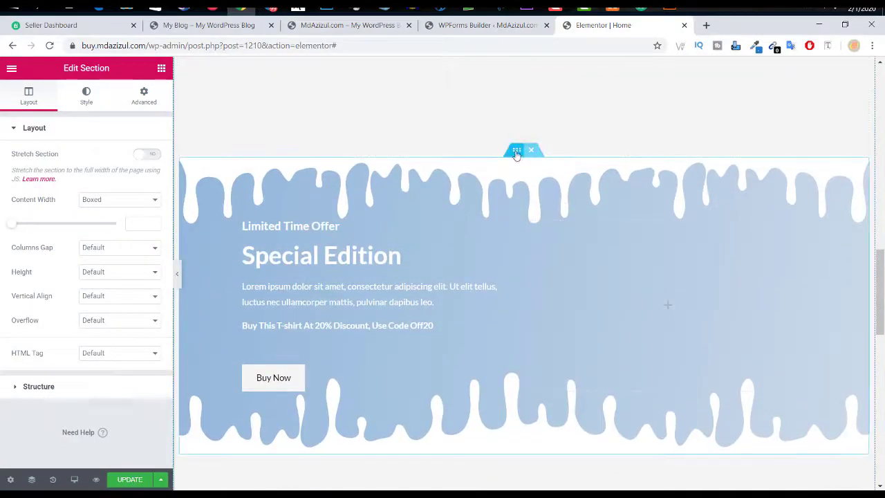
pyautogui.moveTo(521, 148); pyautogui.dragTo(512, 404)
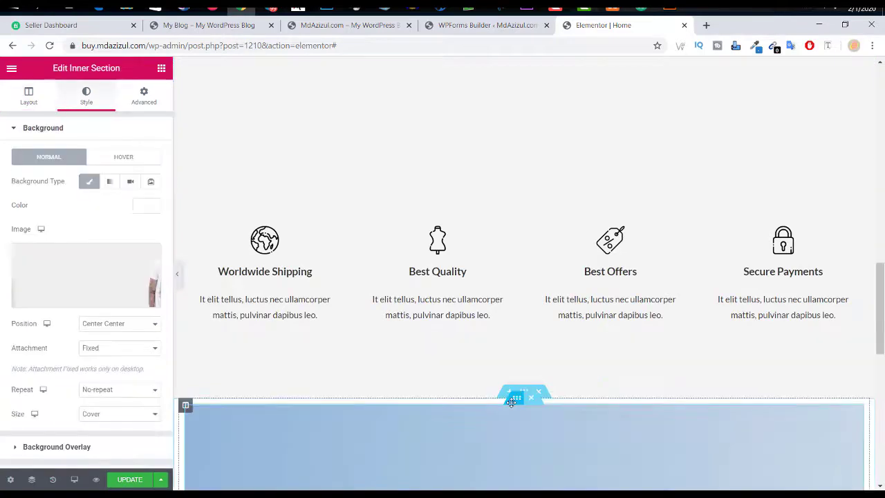
pyautogui.scroll(-2, 511, 345)
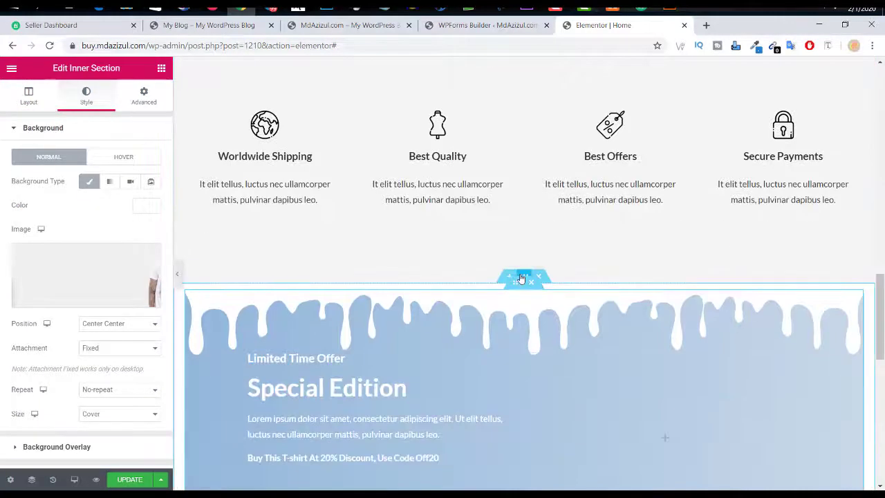
pyautogui.click(522, 277)
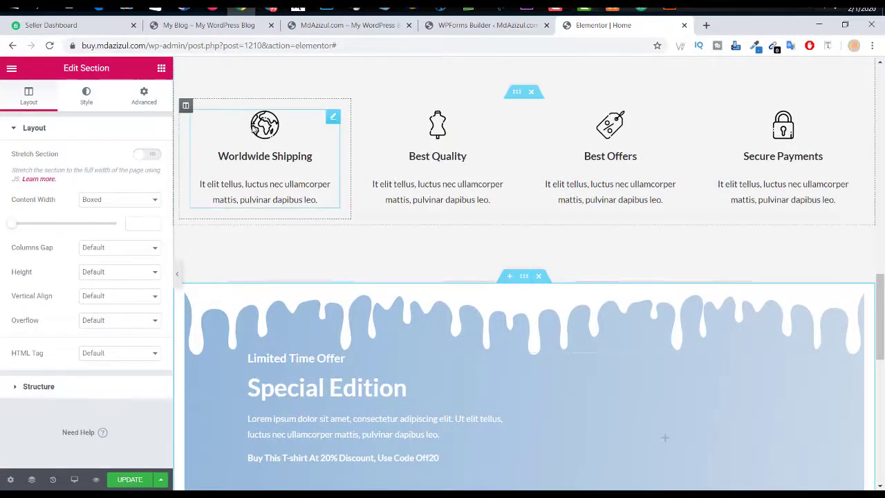
# Step: Turn on Stretch Section, set Content Width to Full Width and Columns Gap to No Gap
pyautogui.click(150, 155)
pyautogui.click(97, 200)
pyautogui.click(96, 220)
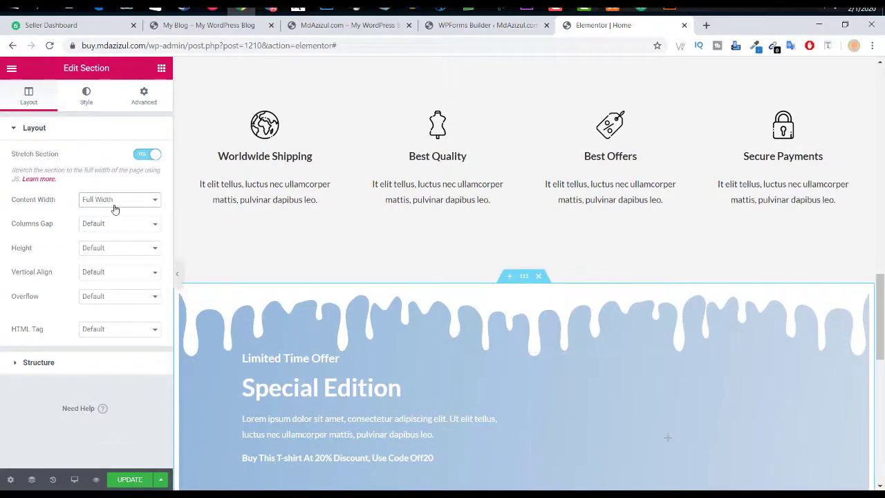
pyautogui.click(115, 207)
pyautogui.click(132, 194)
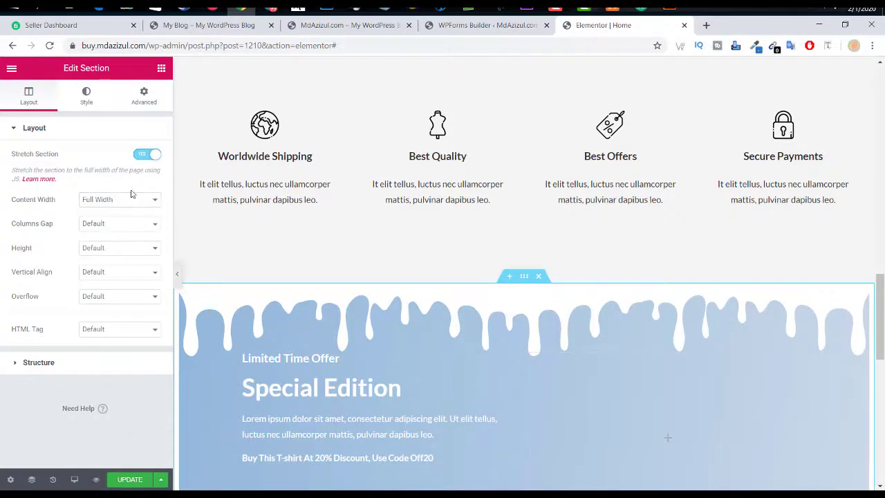
pyautogui.click(114, 226)
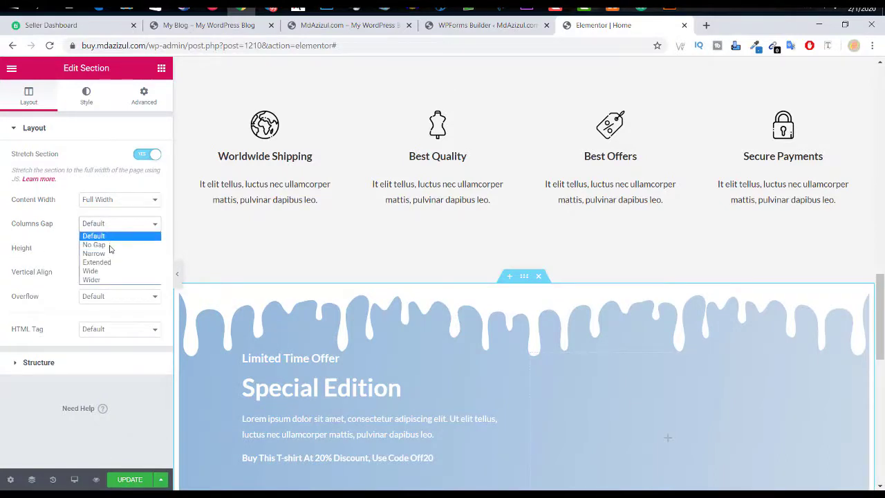
pyautogui.click(104, 244)
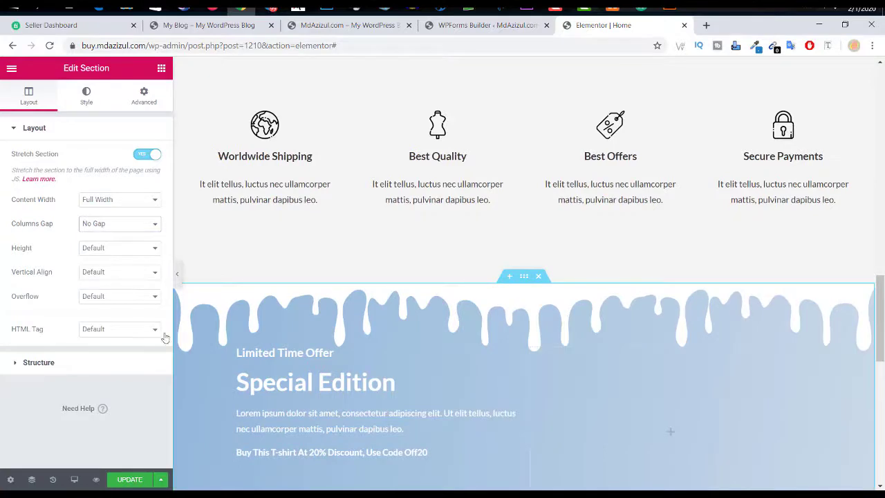
pyautogui.click(178, 274)
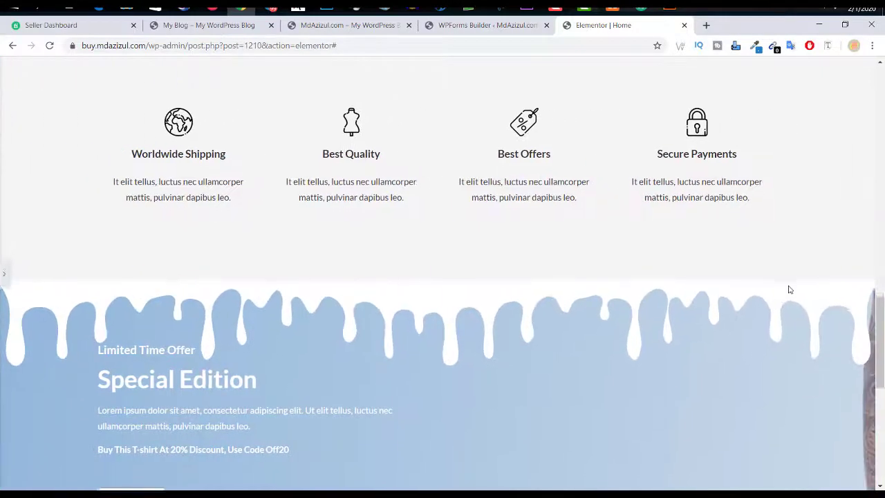
pyautogui.scroll(-2, 792, 289)
pyautogui.scroll(-1, 879, 313)
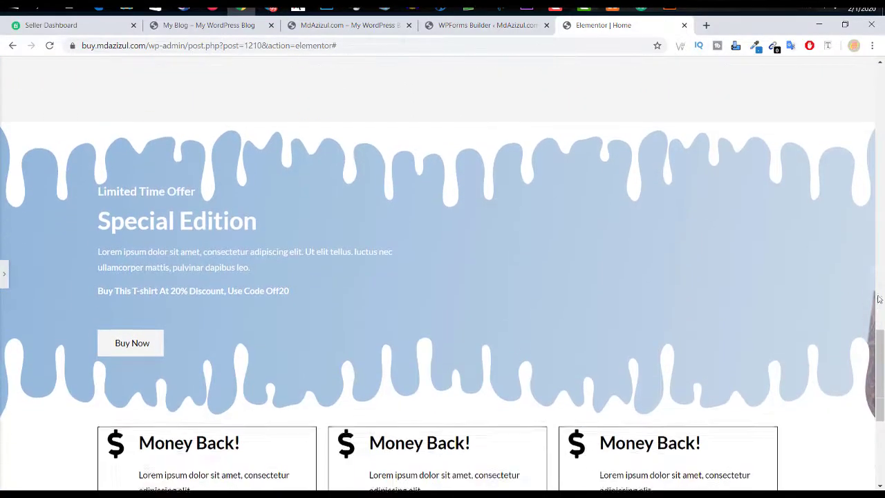
pyautogui.click(4, 274)
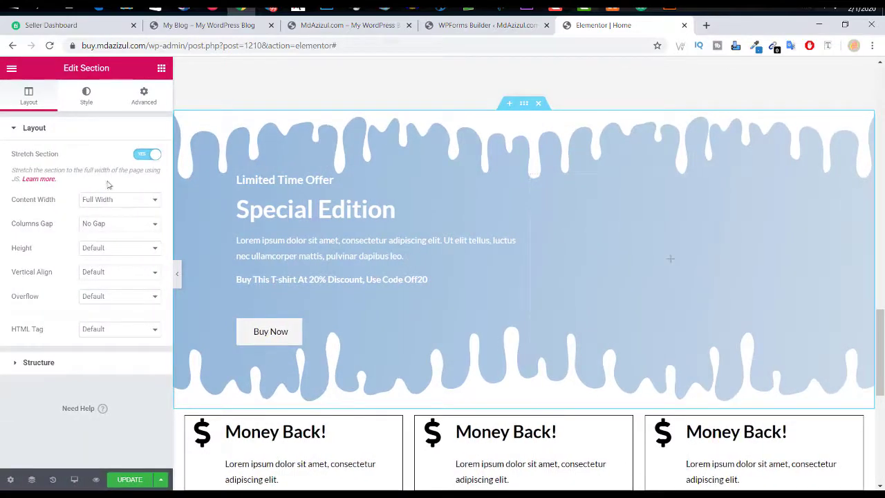
# Step: Give the section and the banner's right-hand column a classic background using a blank library image
pyautogui.click(95, 110)
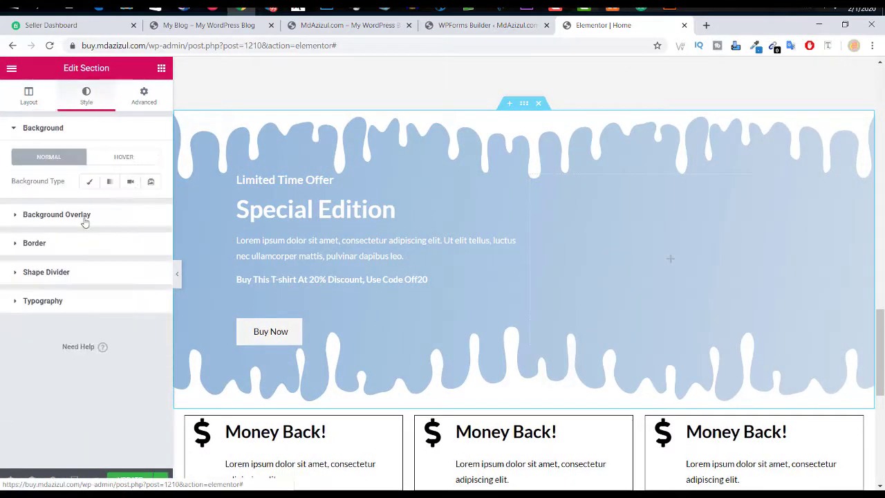
pyautogui.click(88, 182)
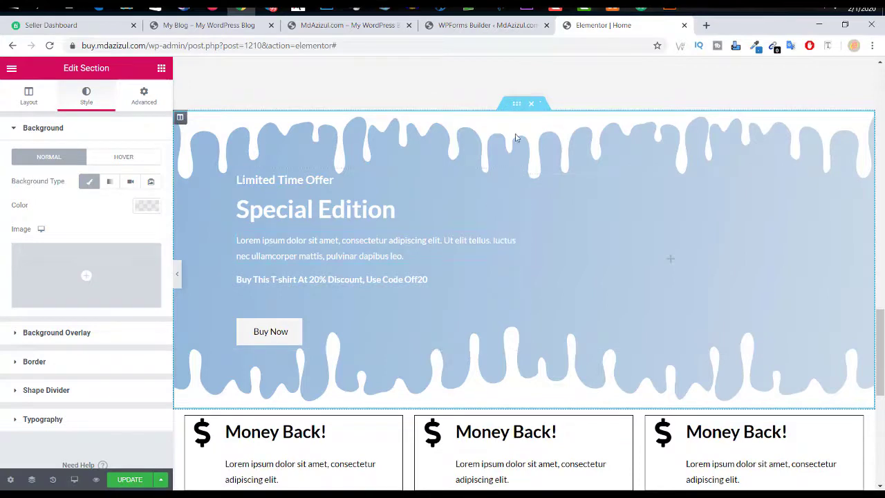
pyautogui.scroll(1, 526, 176)
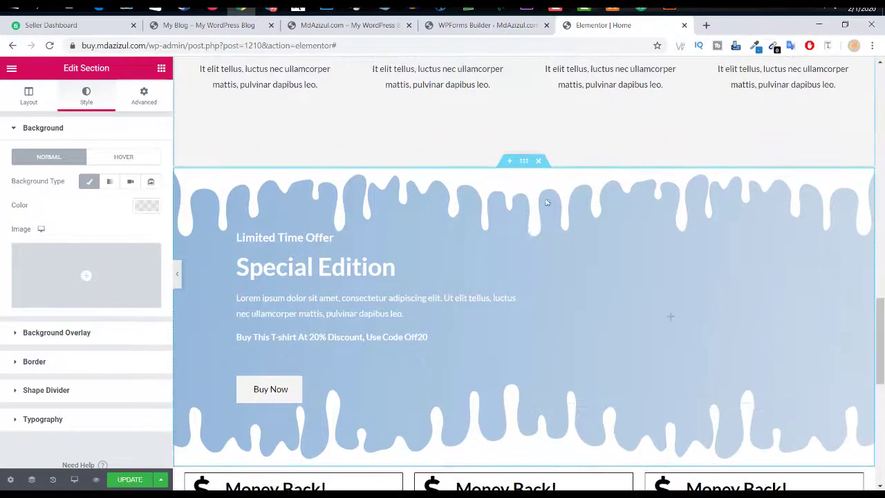
pyautogui.click(531, 232)
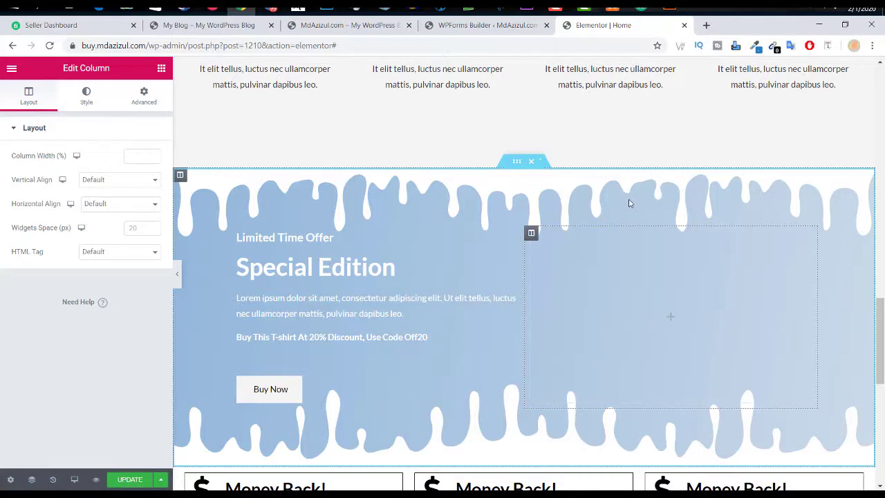
pyautogui.click(87, 97)
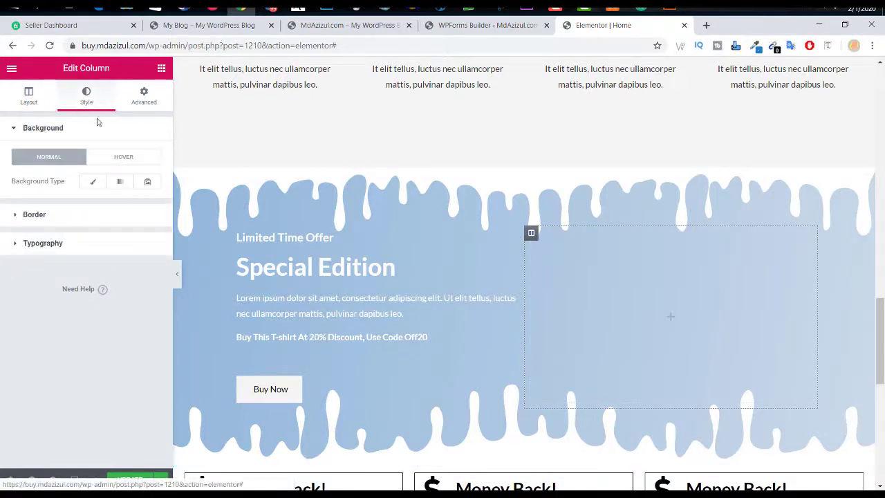
pyautogui.click(92, 181)
pyautogui.click(87, 285)
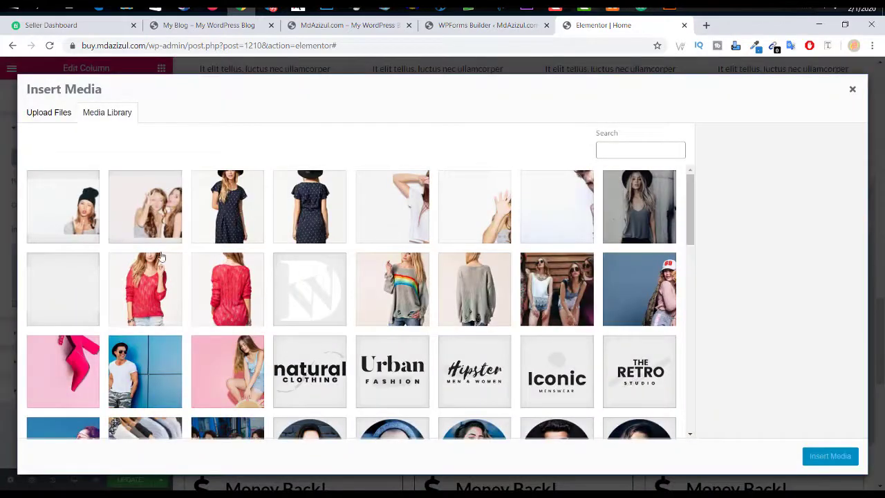
pyautogui.click(89, 295)
pyautogui.click(821, 459)
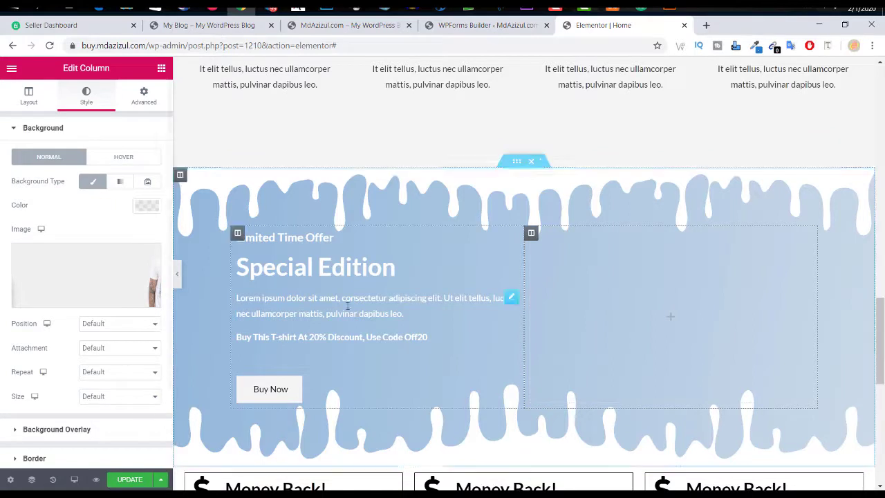
# Step: Set the banner inner section's background size to Auto and preview it full width
pyautogui.click(514, 164)
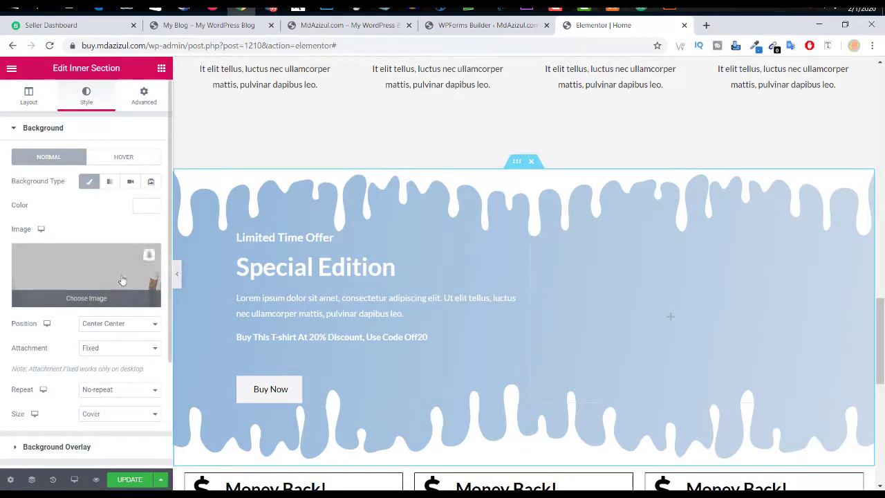
pyautogui.click(103, 413)
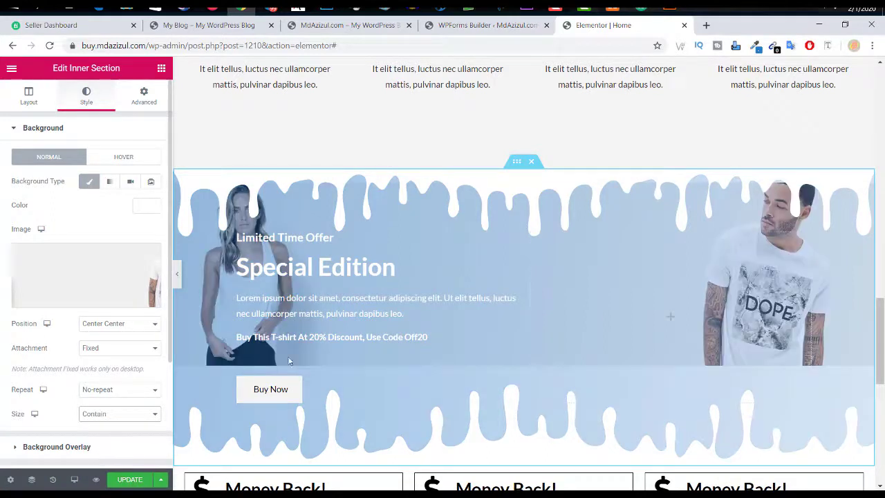
pyautogui.click(101, 415)
pyautogui.click(99, 434)
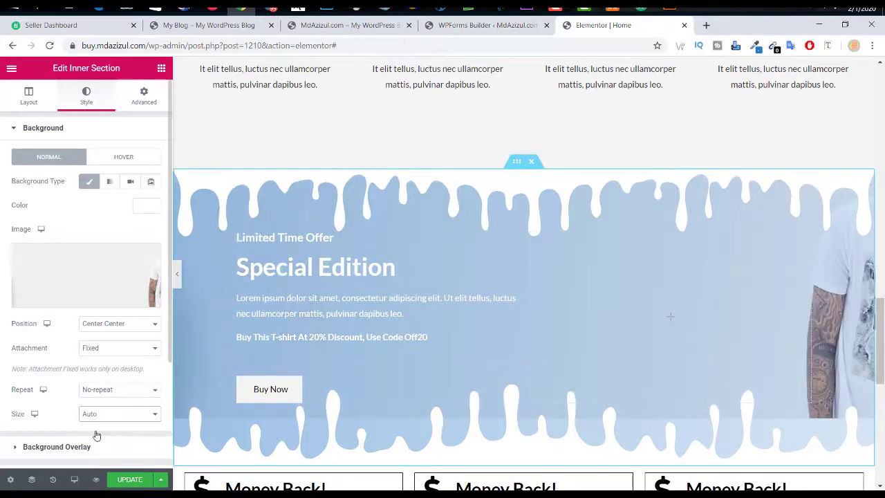
pyautogui.click(177, 274)
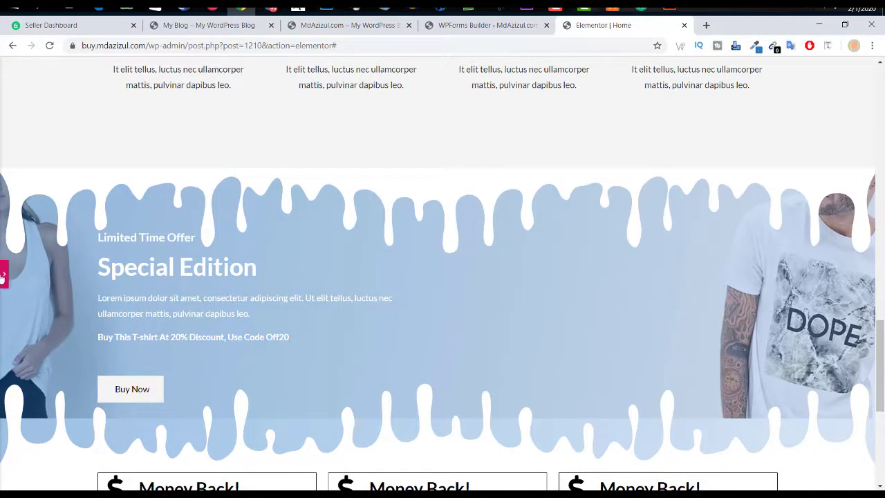
pyautogui.click(3, 276)
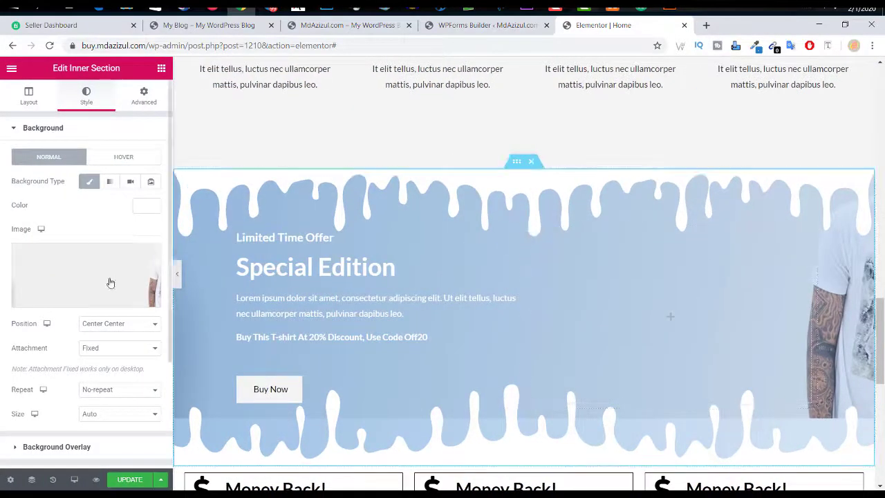
# Step: Set the Special Edition banner's background to the banner-03 photo
pyautogui.click(70, 279)
pyautogui.scroll(-1, 594, 315)
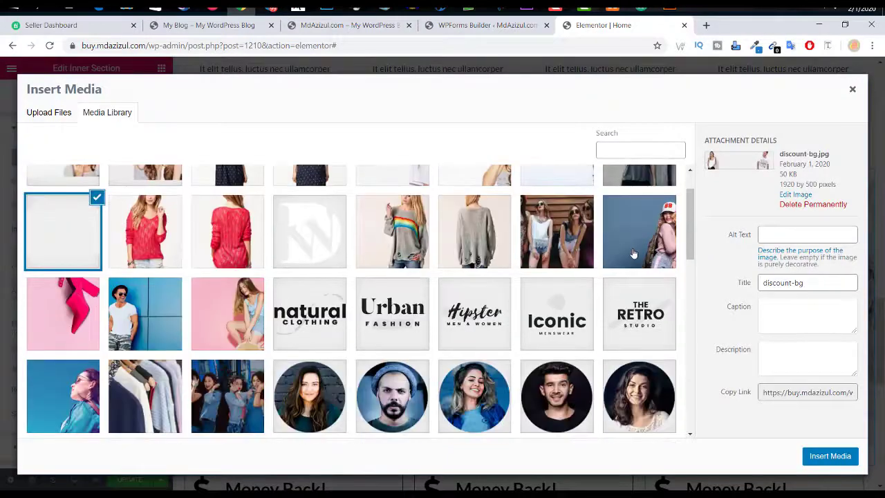
pyautogui.click(639, 231)
pyautogui.click(830, 457)
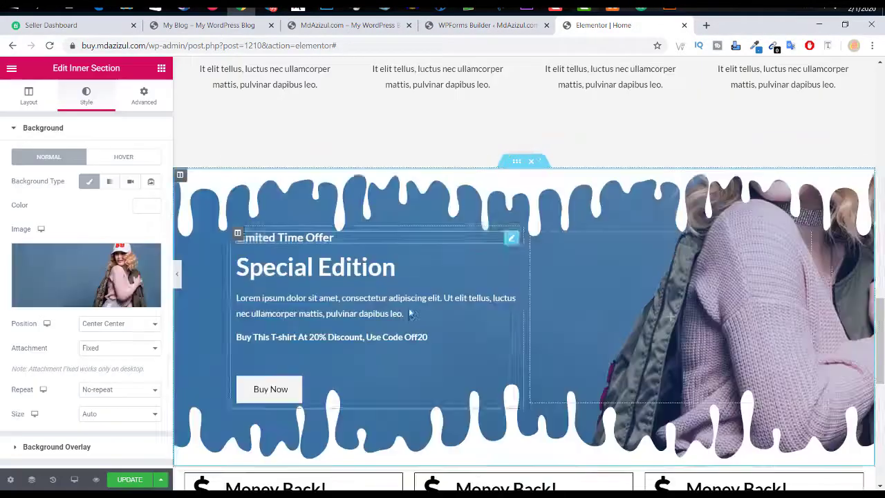
# Step: Preview the banner-03 banner, then switch to the live MdAzizul.com home page
pyautogui.click(176, 276)
pyautogui.scroll(1, 725, 321)
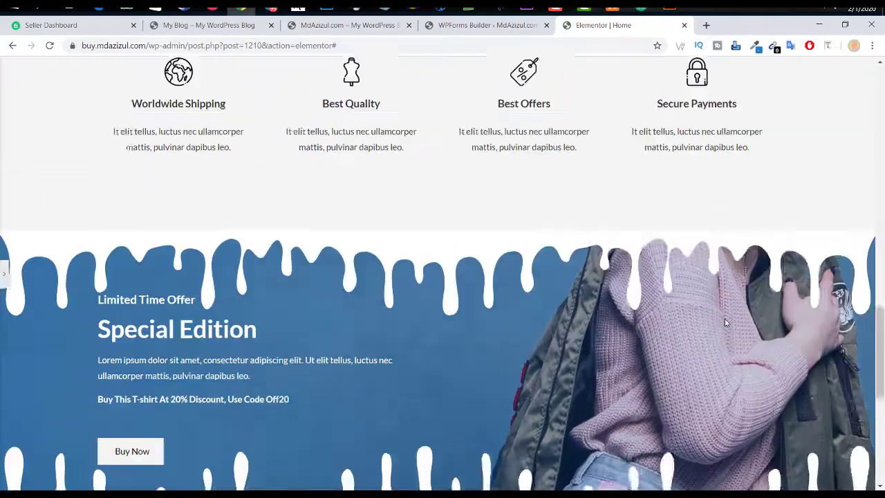
pyautogui.scroll(-3, 724, 322)
pyautogui.scroll(10, 725, 321)
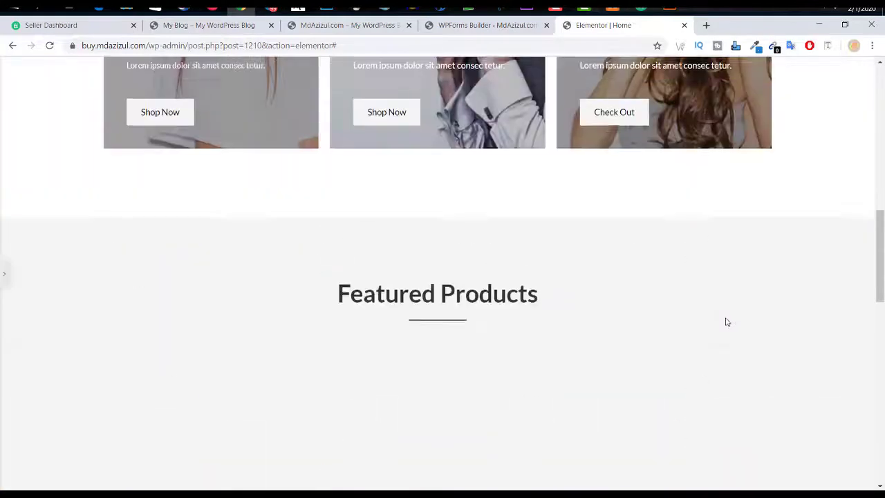
pyautogui.scroll(-7, 283, 217)
pyautogui.scroll(3, 728, 253)
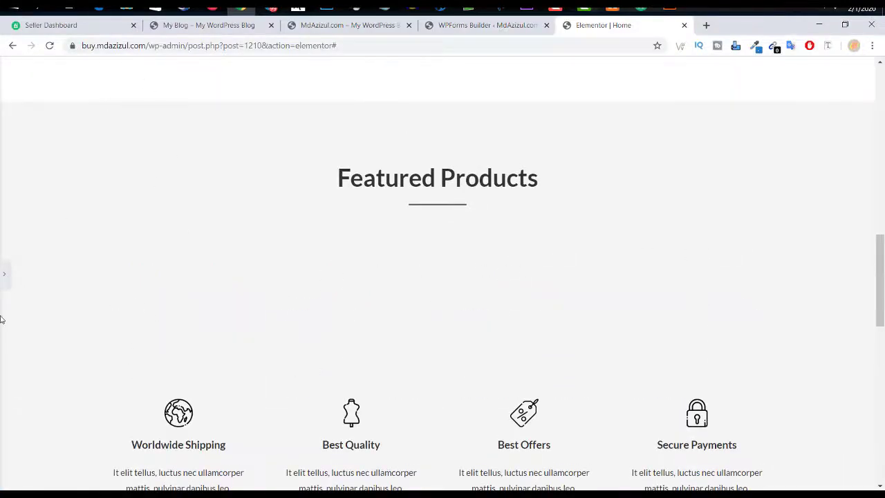
pyautogui.click(4, 285)
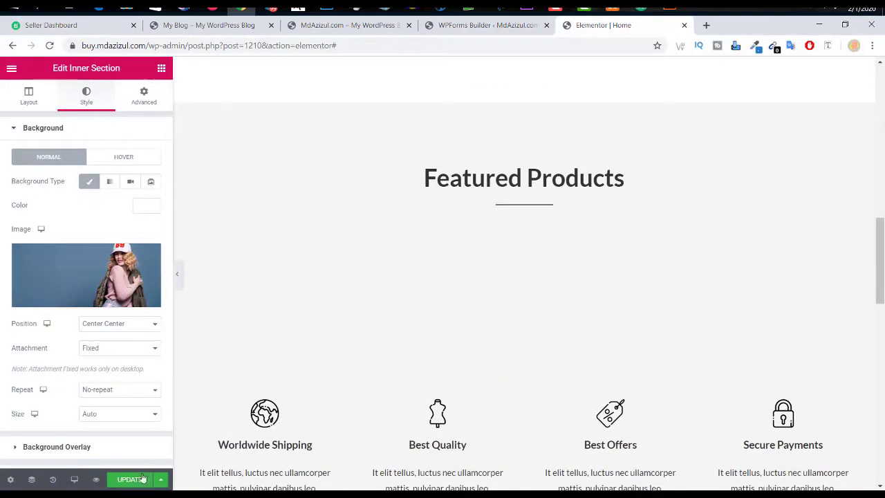
pyautogui.click(315, 28)
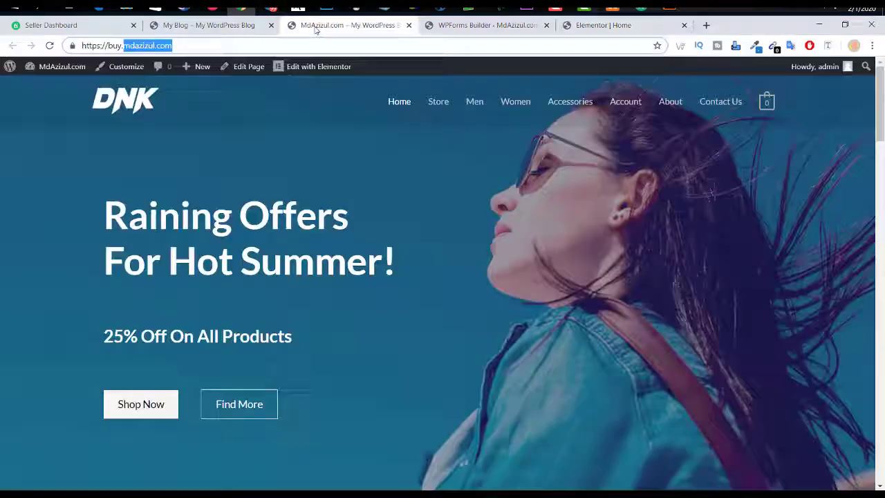
# Step: Reload the live storefront home page and scroll through it
pyautogui.click(49, 45)
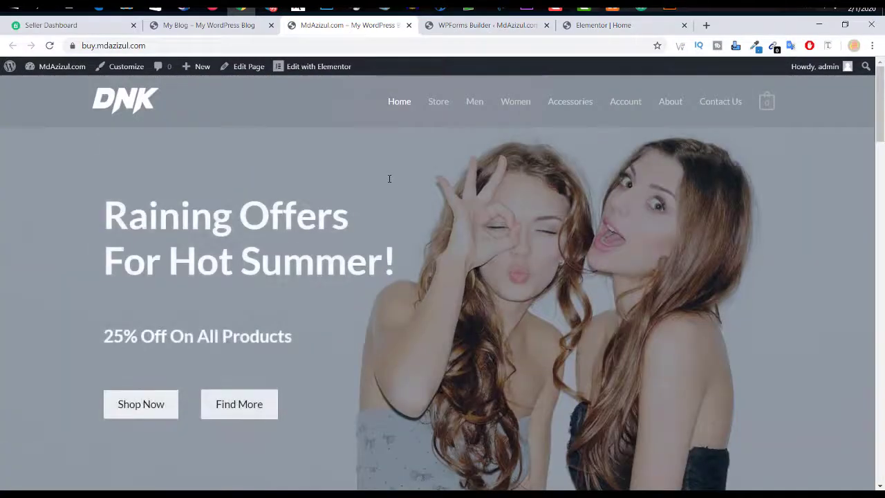
pyautogui.scroll(-20, 389, 178)
pyautogui.scroll(-8, 389, 182)
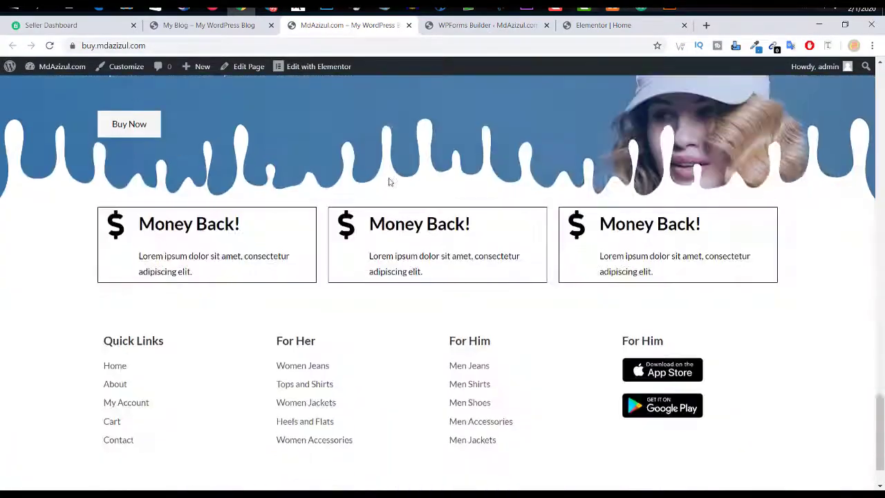
pyautogui.scroll(20, 389, 182)
pyautogui.scroll(6, 389, 182)
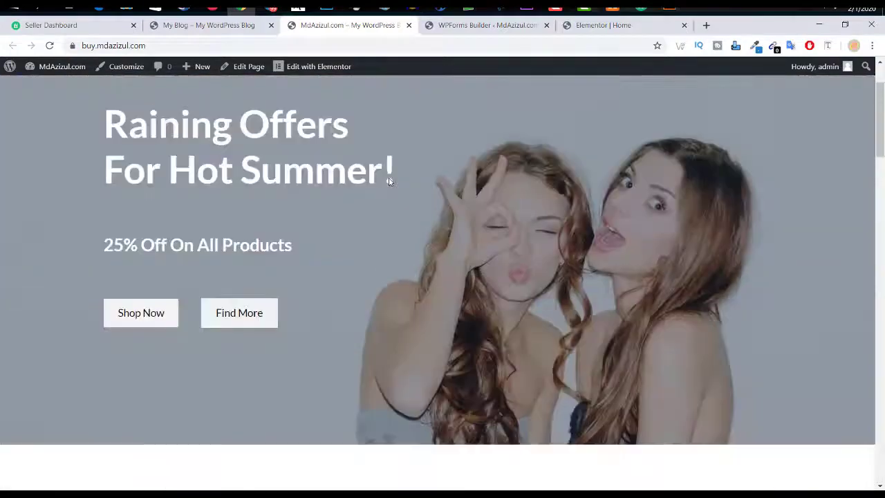
pyautogui.scroll(-12, 429, 183)
pyautogui.scroll(5, 505, 240)
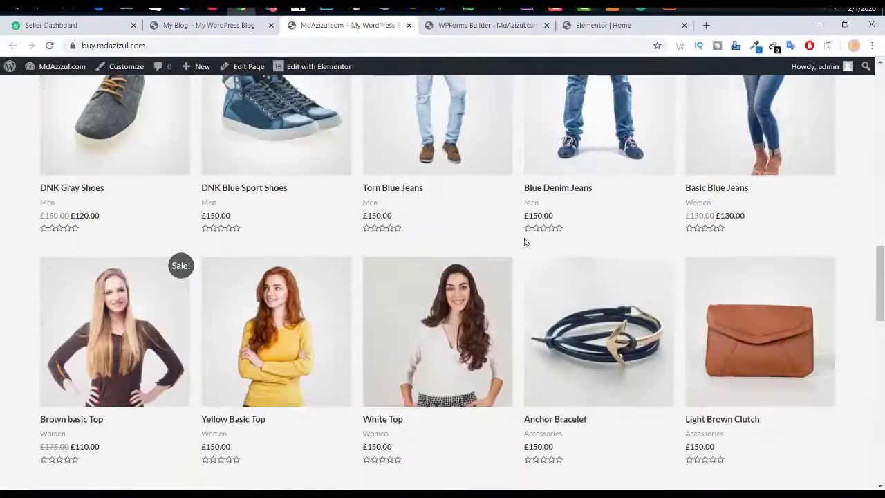
pyautogui.scroll(3, 581, 259)
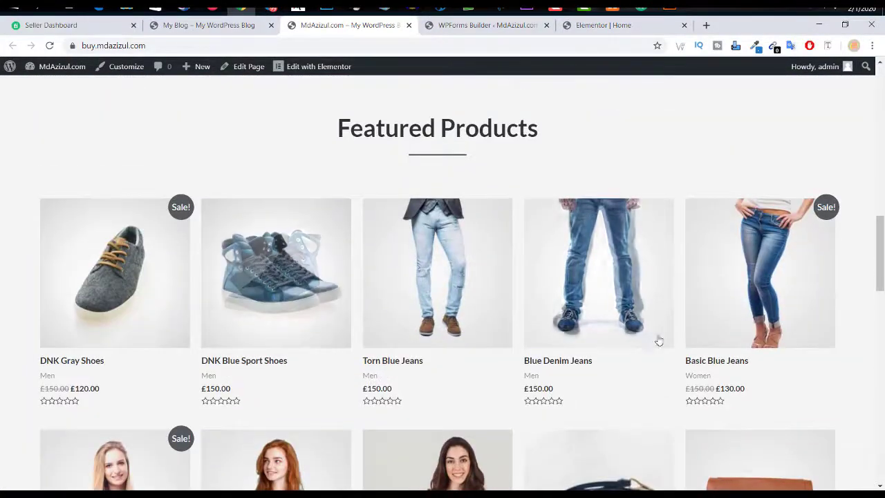
# Step: Glance at the WPForms Builder and Elementor tabs, then go to the demo My Blog site
pyautogui.click(461, 30)
pyautogui.click(600, 25)
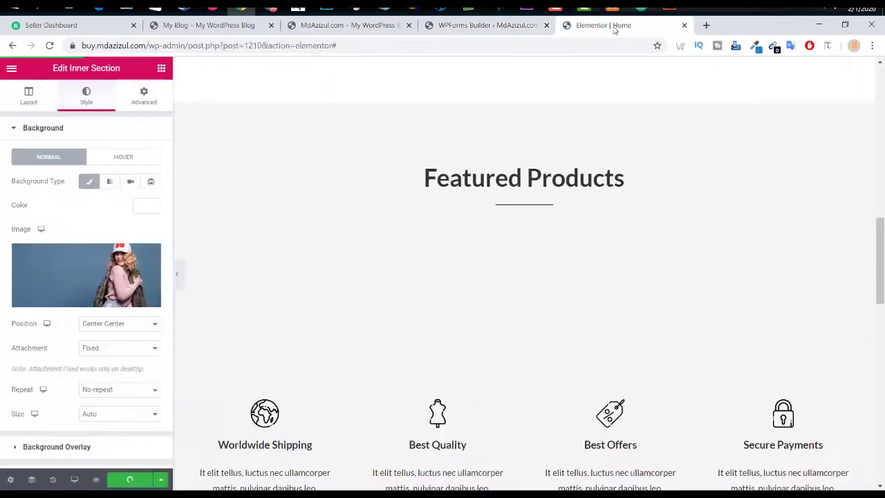
pyautogui.scroll(5, 583, 214)
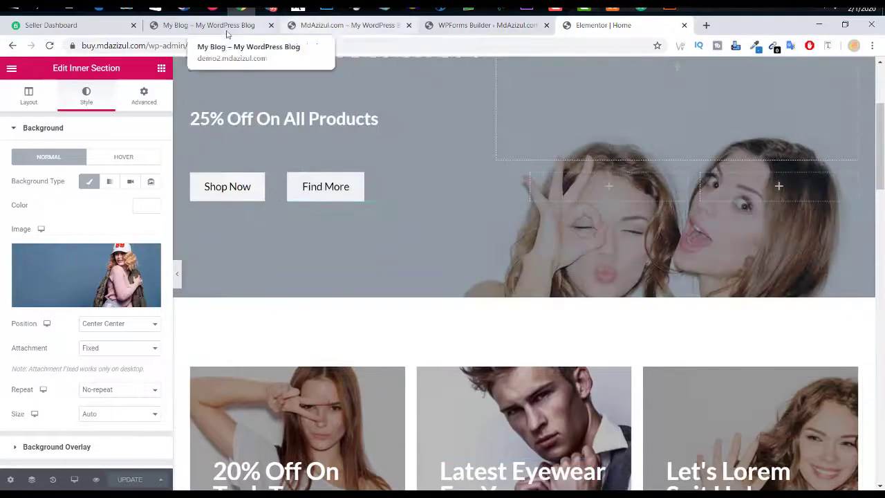
pyautogui.click(218, 27)
pyautogui.scroll(10, 694, 119)
# Step: Open the demo site's Contact Us and About pages in new tabs
pyautogui.scroll(5, 694, 119)
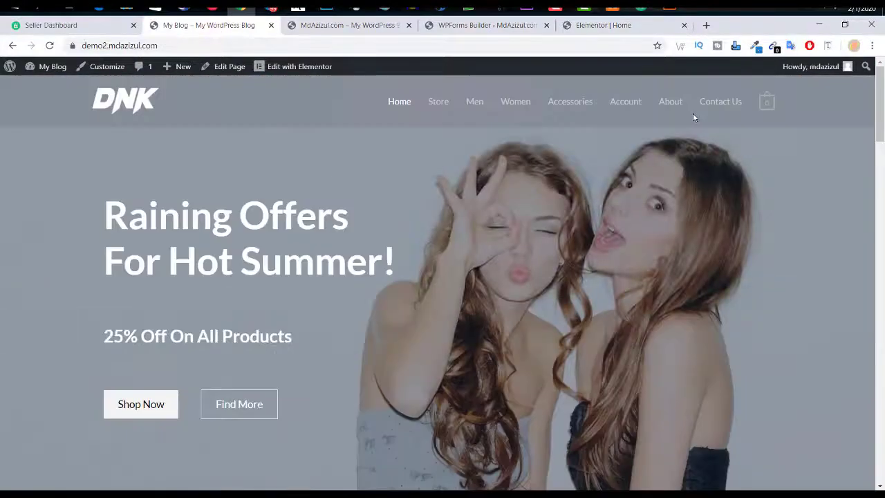
pyautogui.rightClick(702, 104)
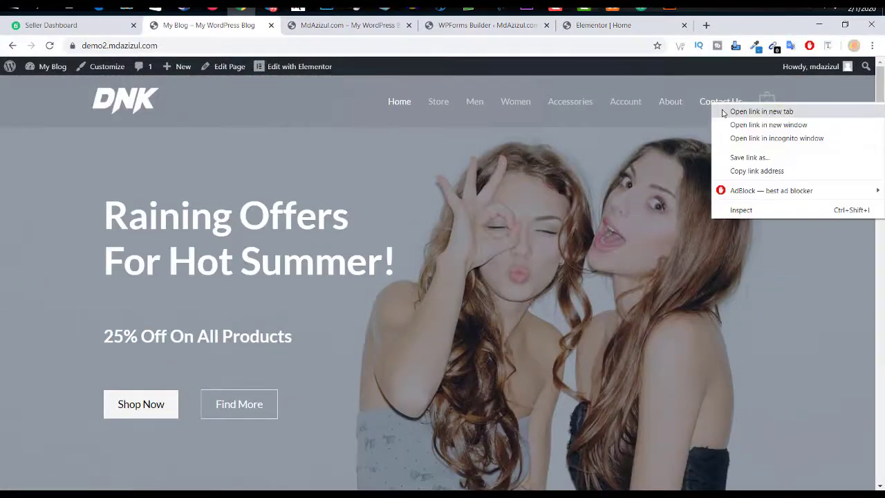
pyautogui.click(726, 111)
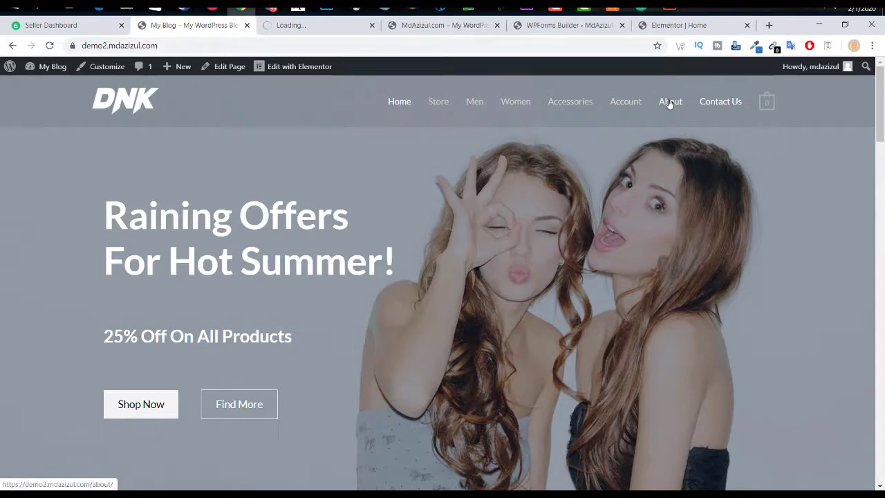
pyautogui.rightClick(670, 104)
pyautogui.click(685, 108)
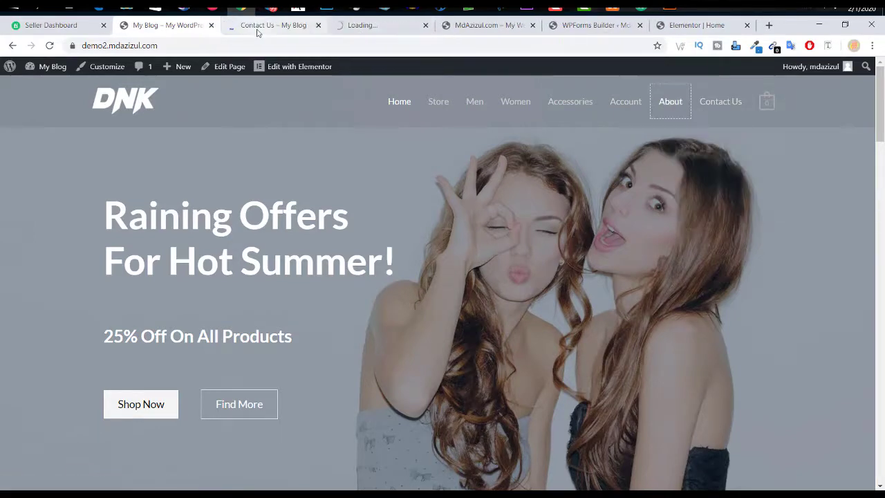
# Step: Review the Contact Us page and launch Edit with Elementor on it
pyautogui.click(257, 28)
pyautogui.click(351, 28)
pyautogui.click(289, 28)
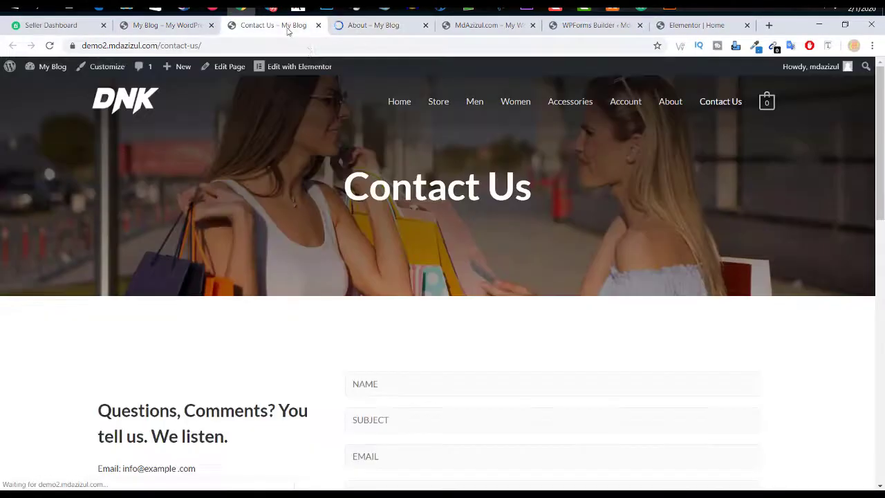
pyautogui.scroll(-6, 613, 191)
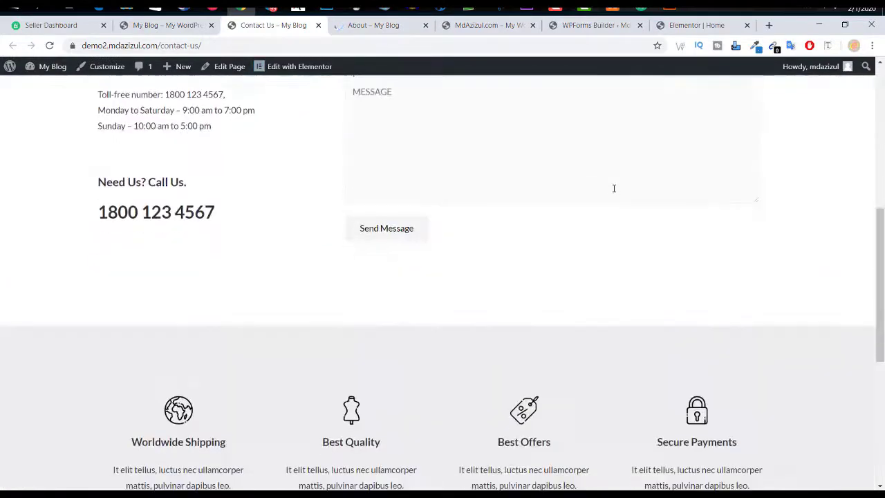
pyautogui.scroll(2, 613, 188)
pyautogui.scroll(1, 614, 188)
pyautogui.scroll(-1, 228, 173)
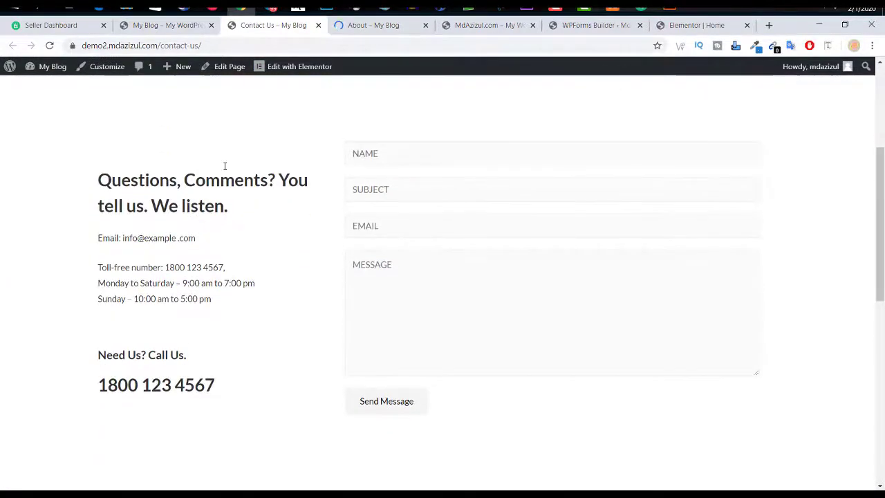
pyautogui.scroll(3, 332, 124)
pyautogui.click(302, 69)
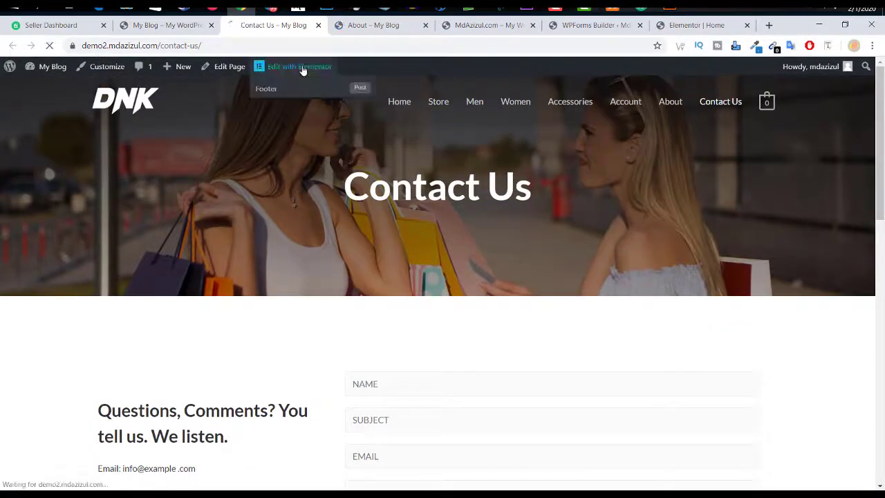
# Step: Scroll through the demo About Us page, then return to the Contact Us editor
pyautogui.click(377, 25)
pyautogui.scroll(-3, 549, 230)
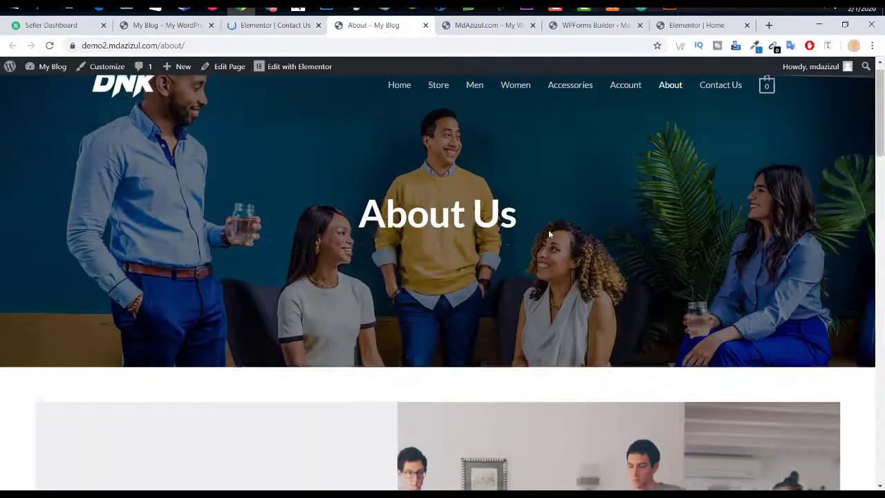
pyautogui.scroll(3, 551, 231)
pyautogui.scroll(-8, 552, 222)
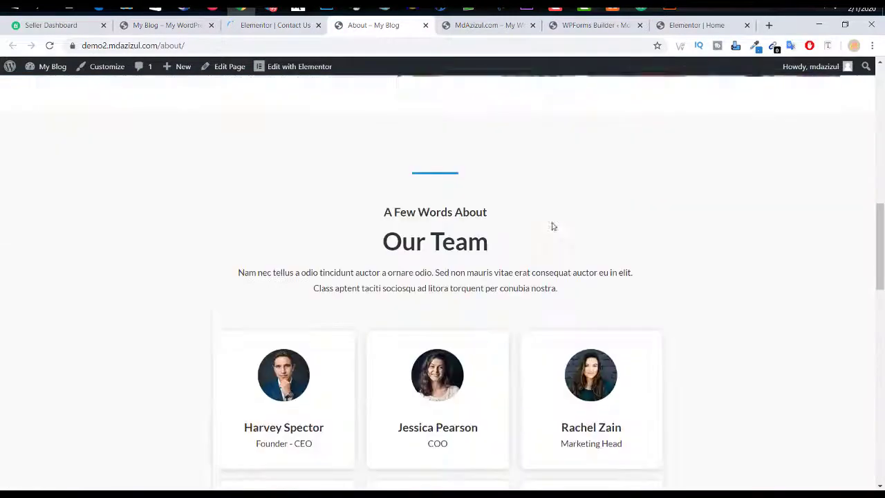
pyautogui.scroll(-7, 552, 226)
pyautogui.scroll(4, 552, 226)
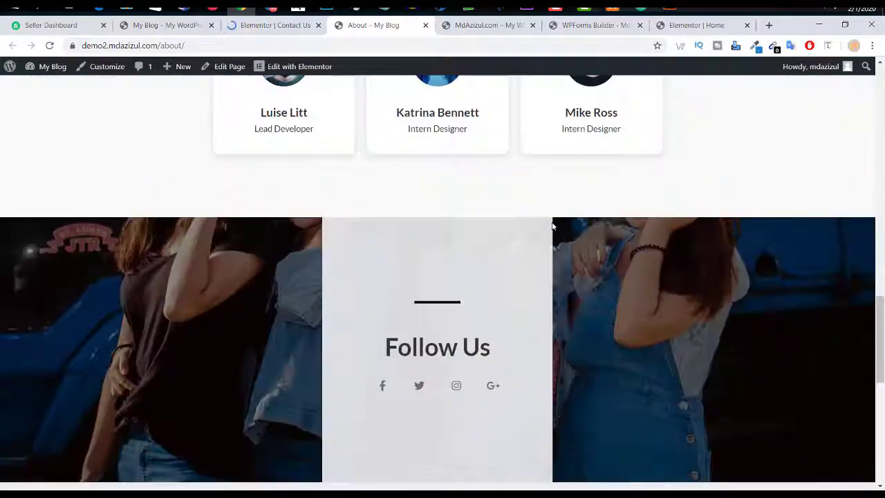
pyautogui.scroll(-3, 552, 227)
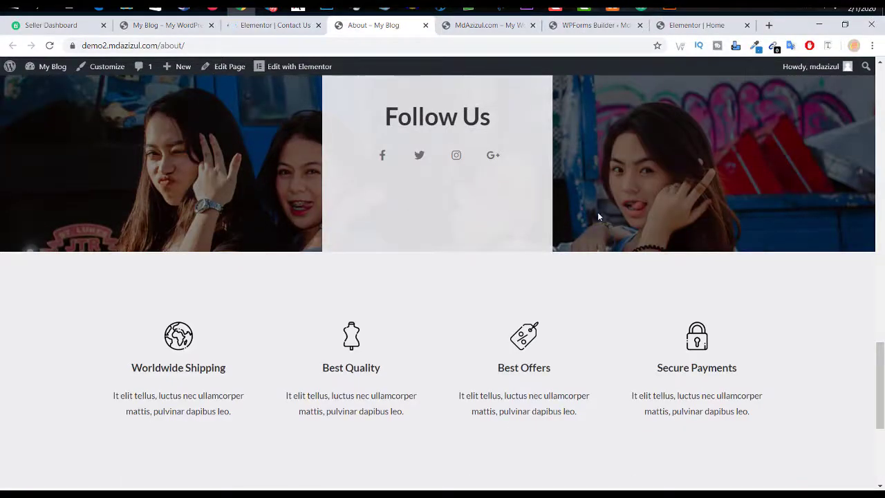
pyautogui.scroll(2, 599, 218)
pyautogui.scroll(-3, 599, 217)
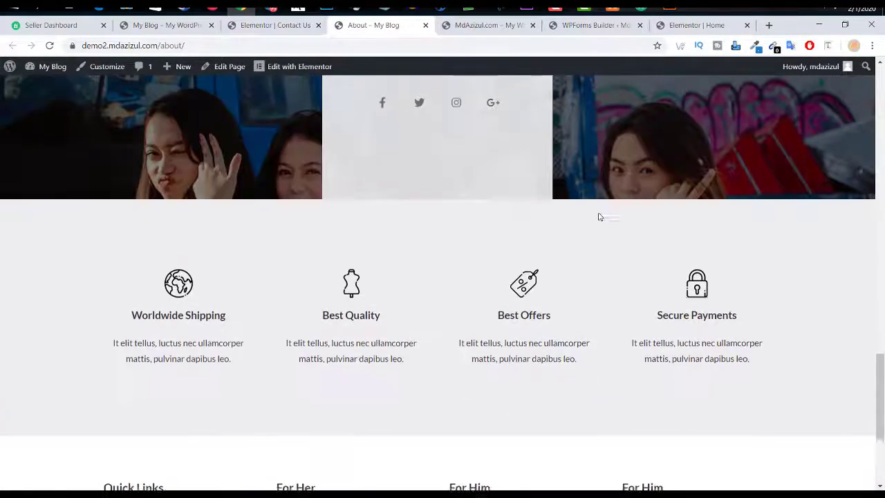
pyautogui.scroll(-3, 548, 211)
pyautogui.scroll(20, 700, 213)
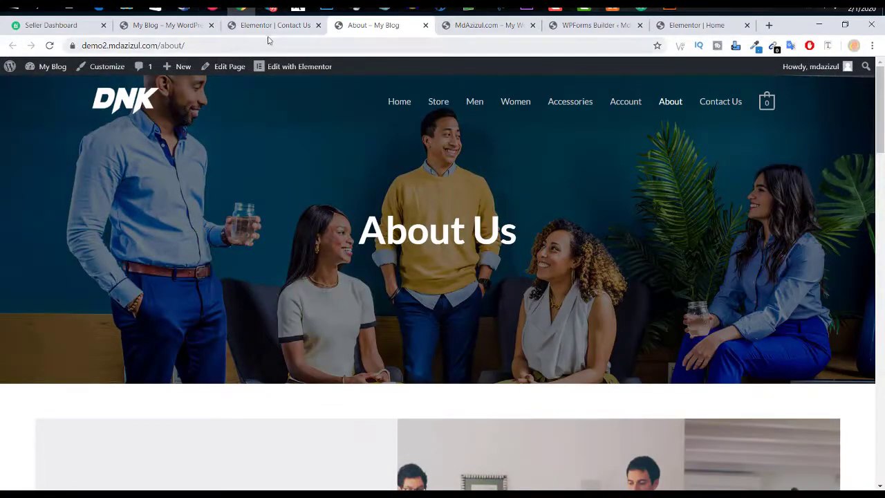
pyautogui.click(273, 26)
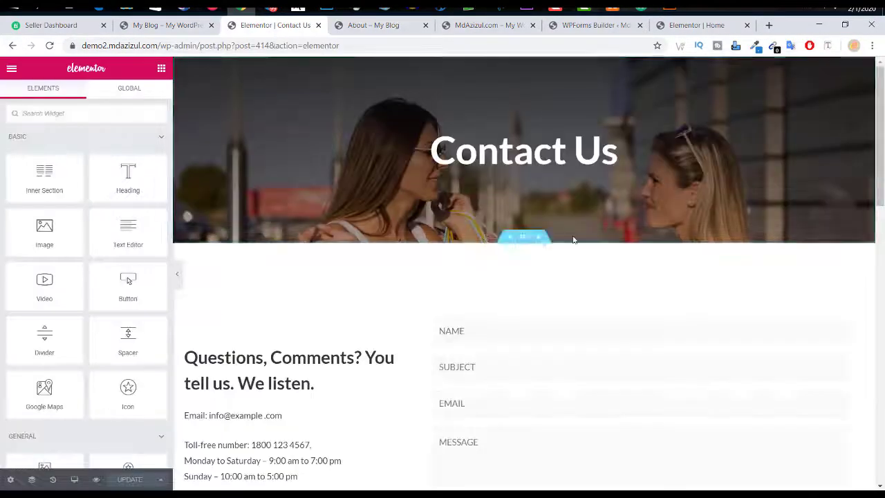
# Step: Select the Contact Us banner section, open the form's [wpforms id="18"] shortcode, then switch to WPForms Builder
pyautogui.scroll(-2, 575, 239)
pyautogui.scroll(2, 574, 239)
pyautogui.click(525, 65)
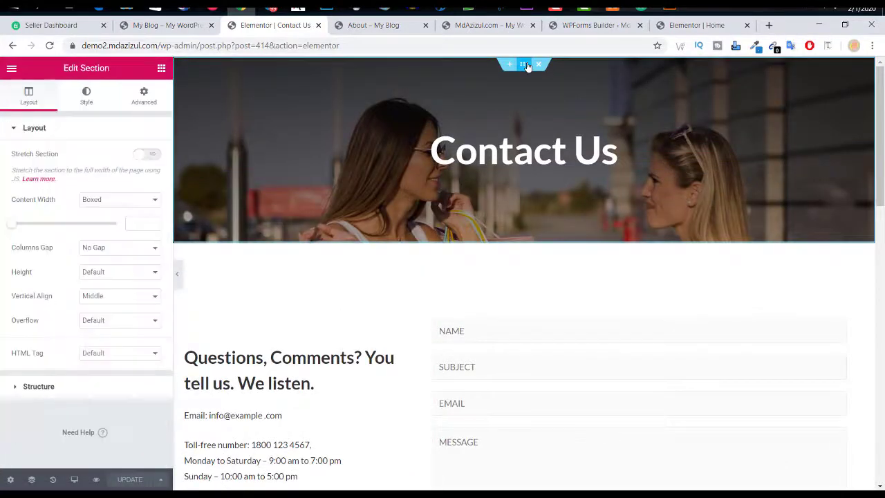
pyautogui.click(86, 96)
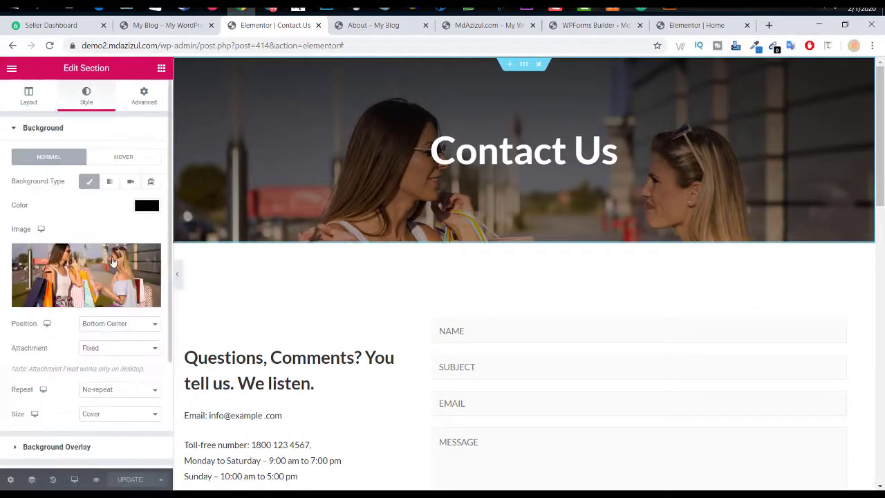
pyautogui.scroll(-2, 543, 197)
pyautogui.scroll(-1, 780, 192)
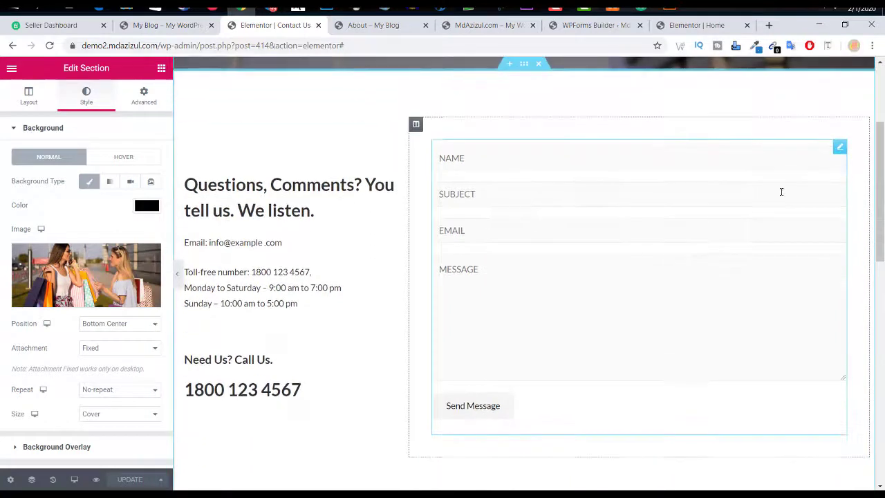
pyautogui.click(839, 153)
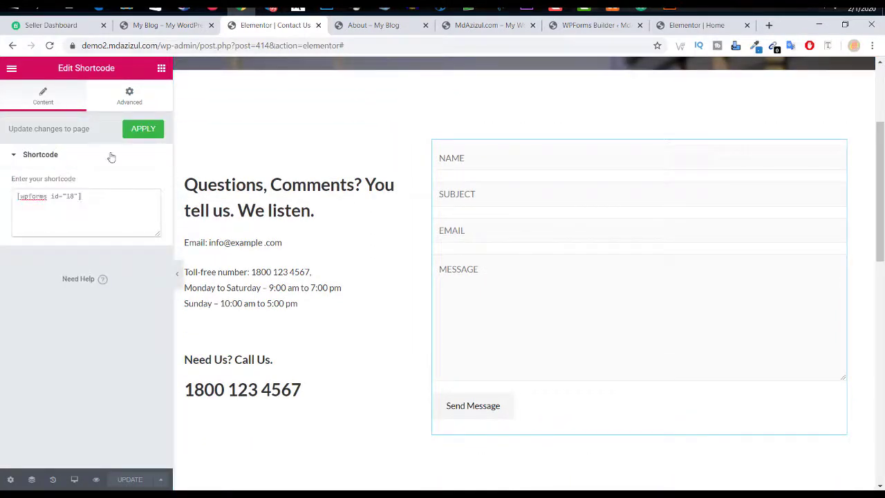
pyautogui.click(574, 25)
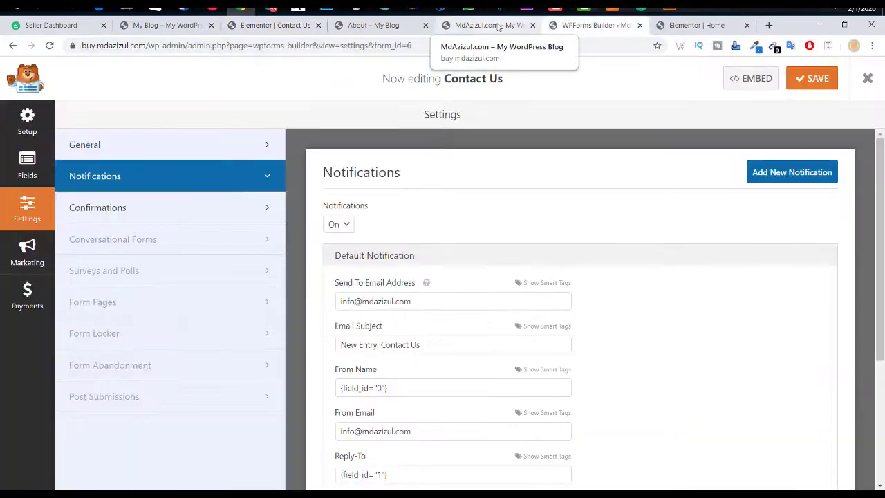
# Step: Open the live site's dashboard in a new browser tab from the admin bar
pyautogui.click(513, 25)
pyautogui.click(585, 25)
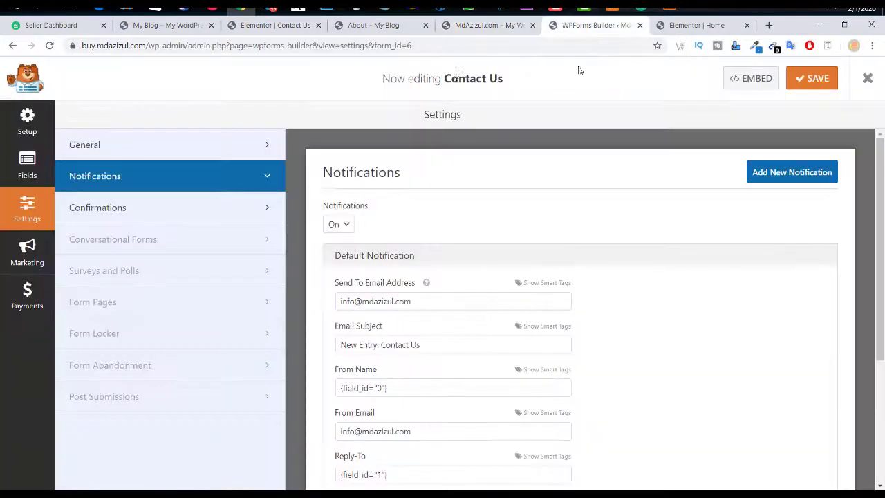
pyautogui.click(271, 25)
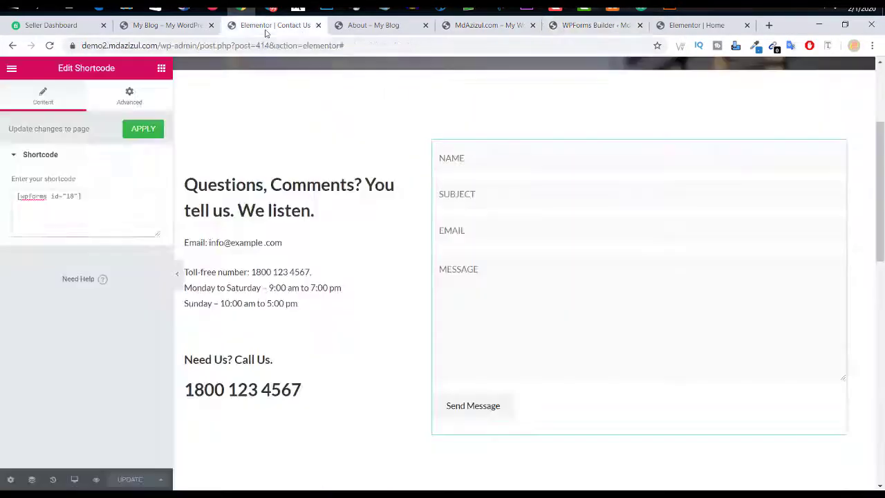
pyautogui.click(595, 25)
pyautogui.click(505, 25)
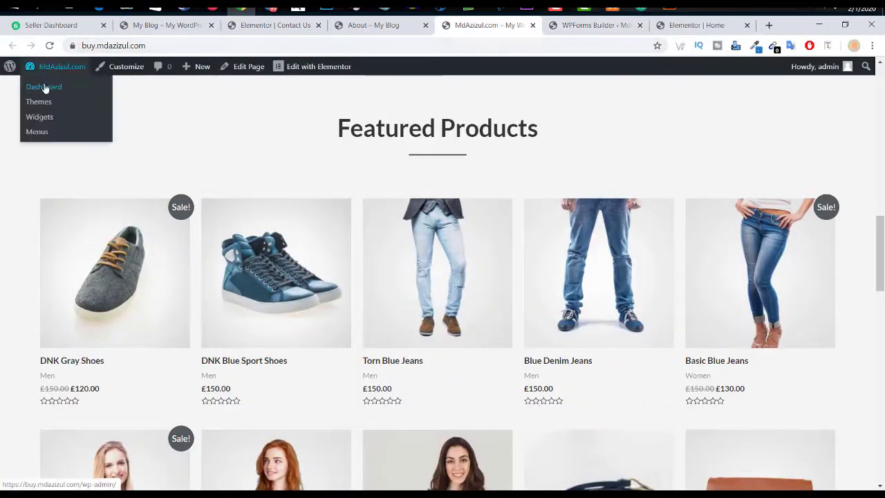
pyautogui.rightClick(44, 84)
pyautogui.click(76, 91)
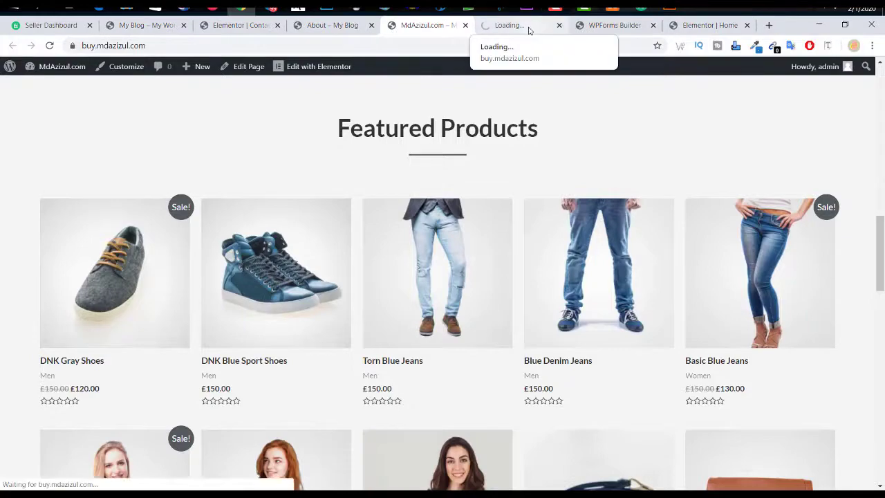
pyautogui.click(511, 26)
# Step: Look over the WPForms Builder, About Us and live home page tabs
pyautogui.click(622, 28)
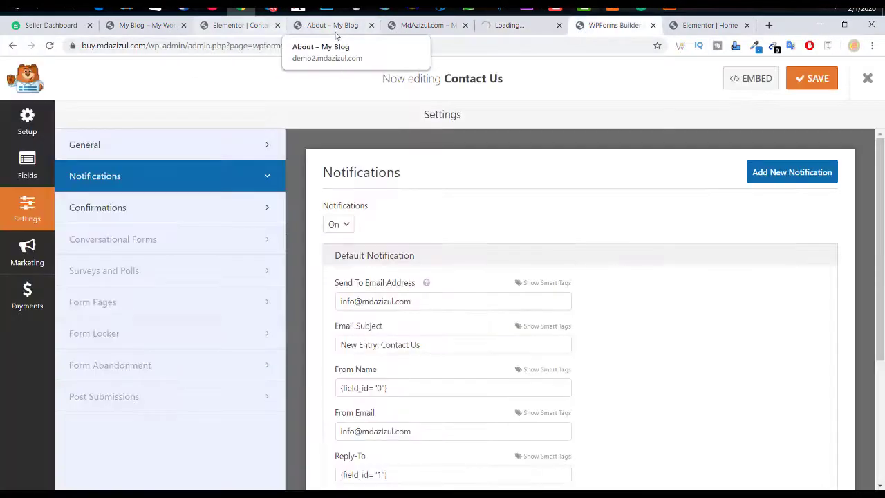
pyautogui.click(332, 28)
pyautogui.scroll(-4, 513, 319)
pyautogui.scroll(3, 445, 159)
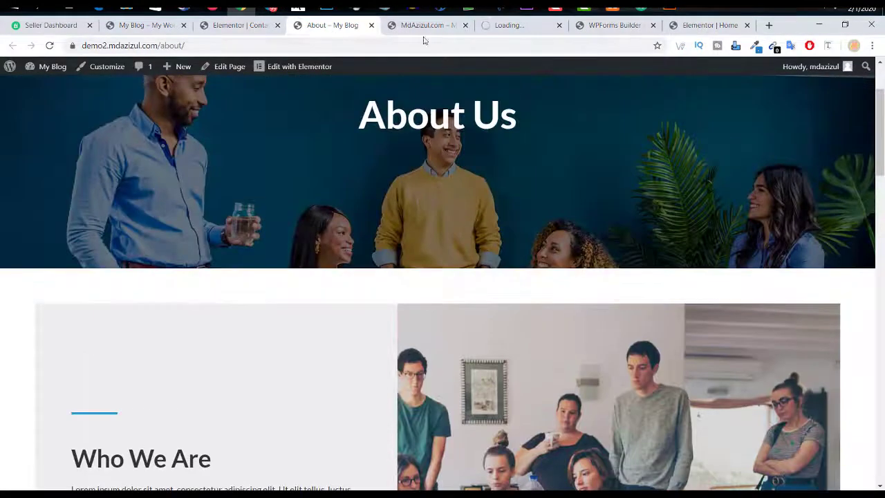
pyautogui.click(426, 25)
pyautogui.scroll(-3, 473, 256)
pyautogui.scroll(-6, 473, 256)
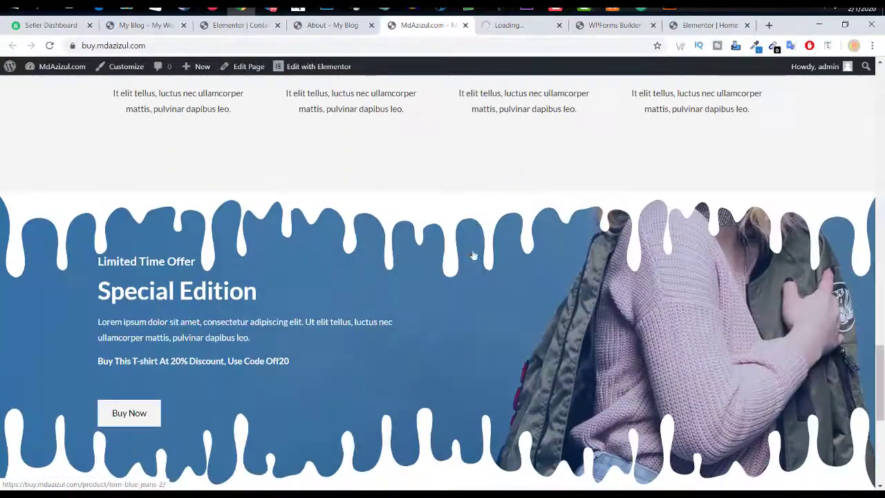
pyautogui.scroll(2, 473, 254)
# Step: Close the Elementor Home editor and return to the Contact Us editor
pyautogui.click(690, 23)
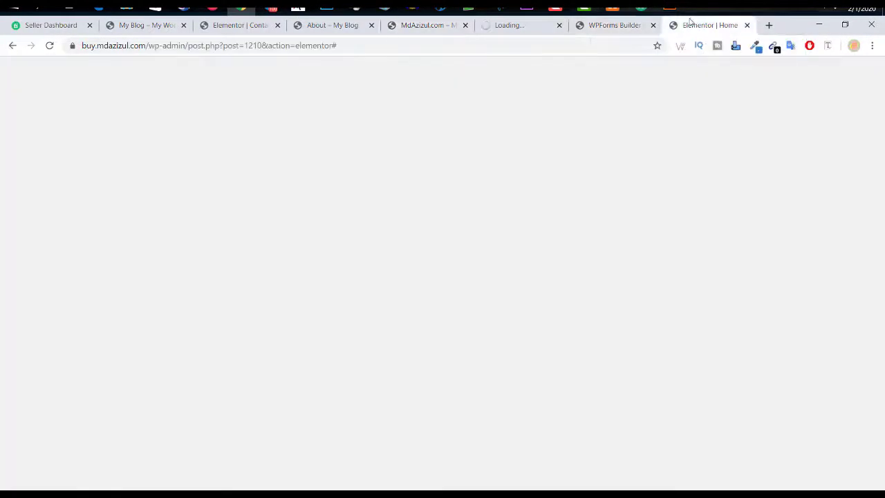
pyautogui.scroll(-5, 446, 229)
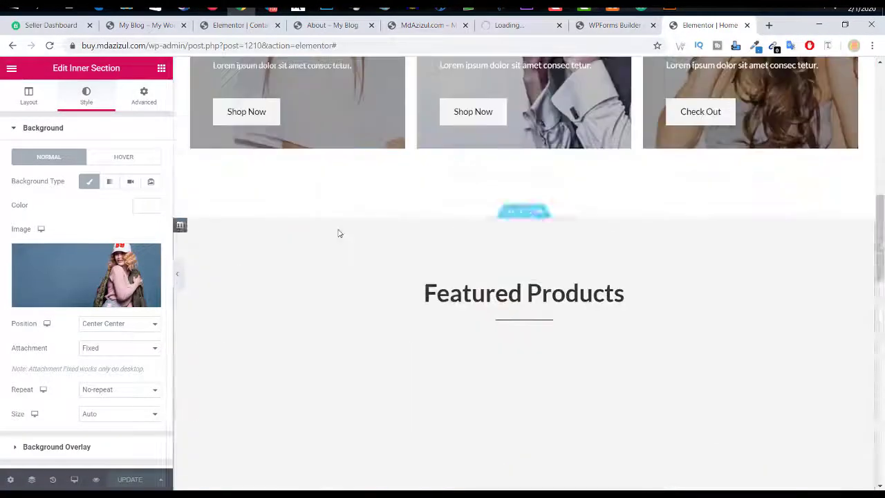
pyautogui.click(747, 25)
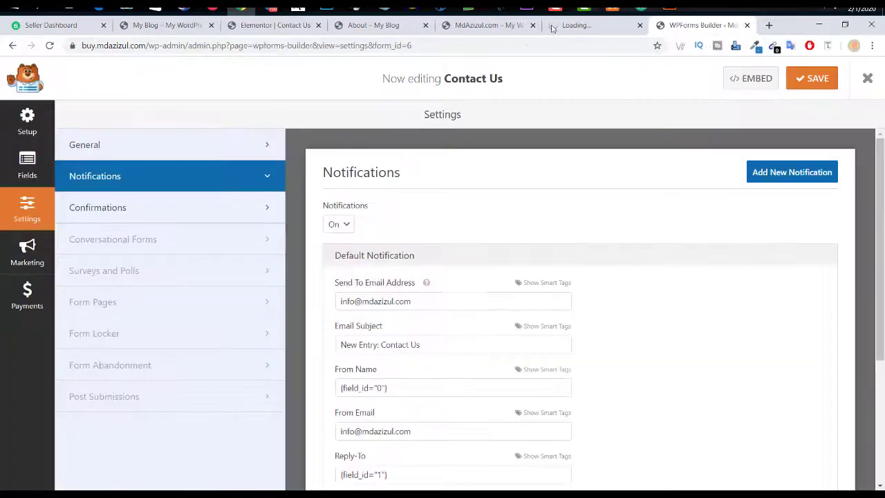
pyautogui.click(373, 25)
pyautogui.click(277, 26)
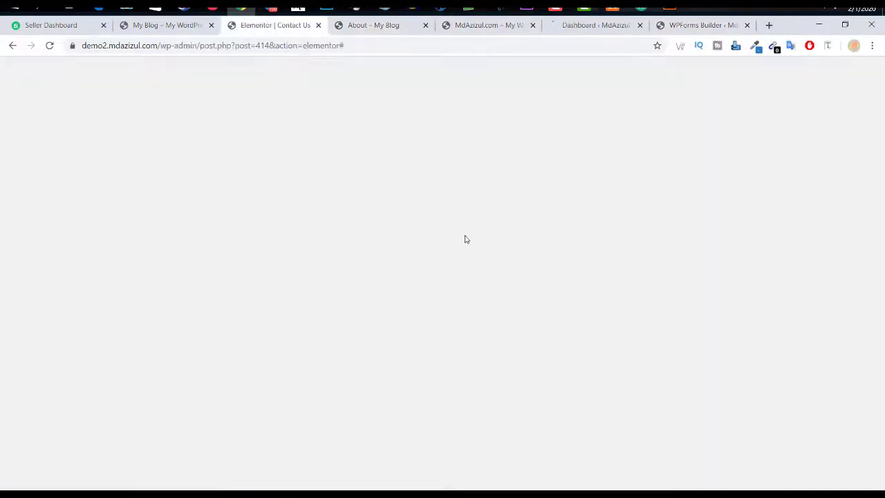
# Step: Scroll the preview to the Worldwide Shipping to Secure Payments row below the contact form
pyautogui.scroll(-3, 586, 176)
pyautogui.scroll(1, 547, 132)
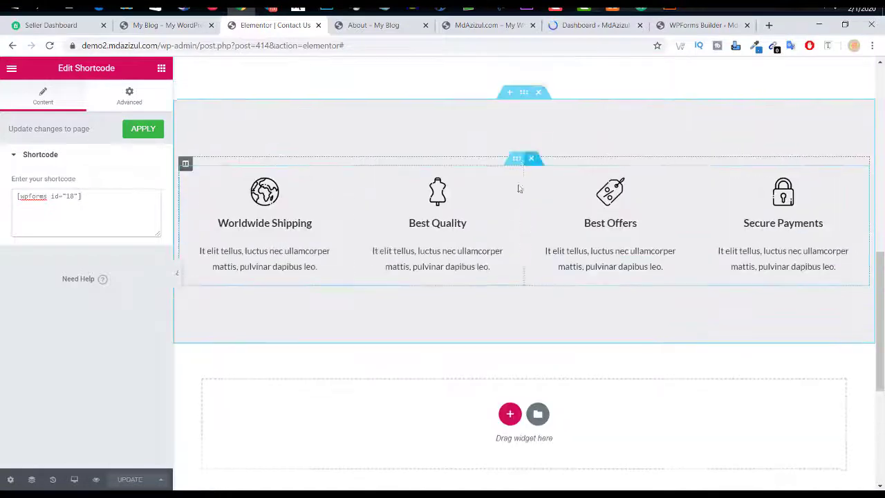
pyautogui.scroll(2, 544, 243)
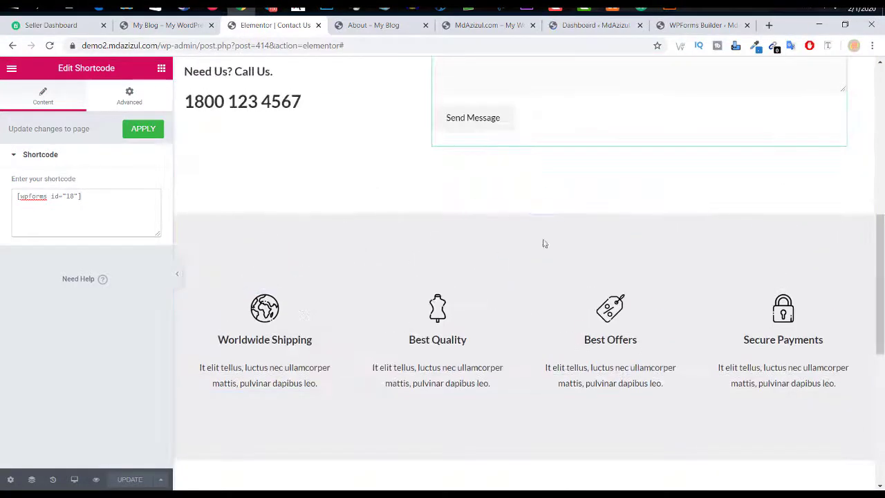
pyautogui.scroll(5, 553, 239)
pyautogui.scroll(-6, 558, 229)
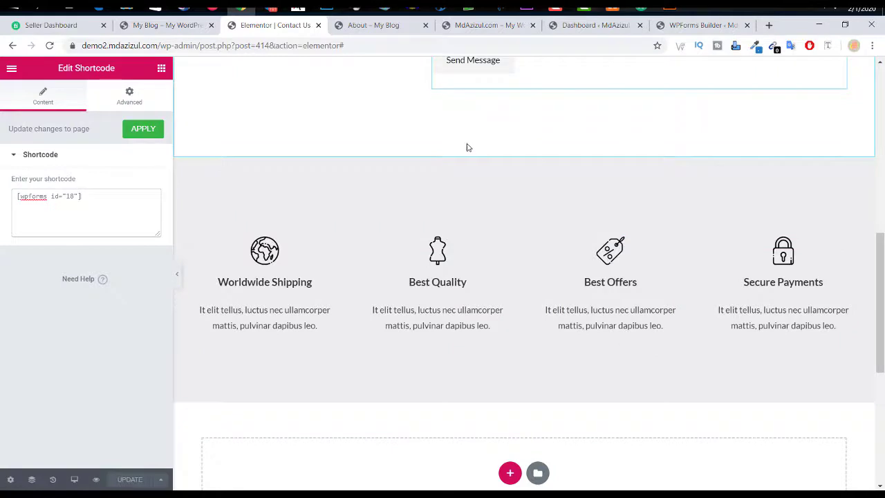
# Step: Start saving the feature-icons section as a library template, typing the name 'bar bar'
pyautogui.rightClick(529, 159)
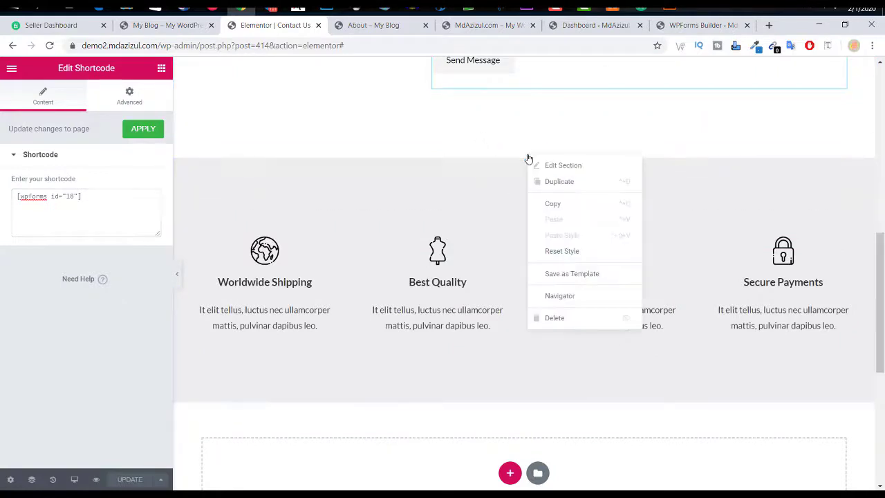
pyautogui.click(576, 275)
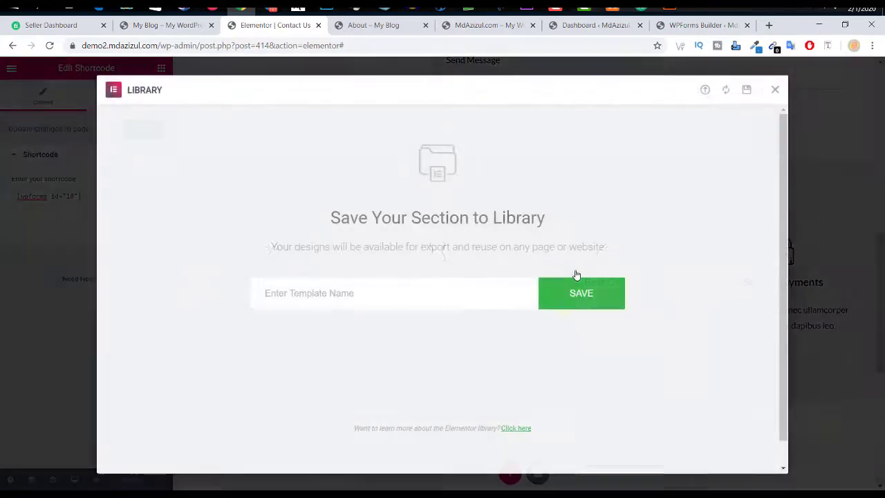
pyautogui.click(352, 291)
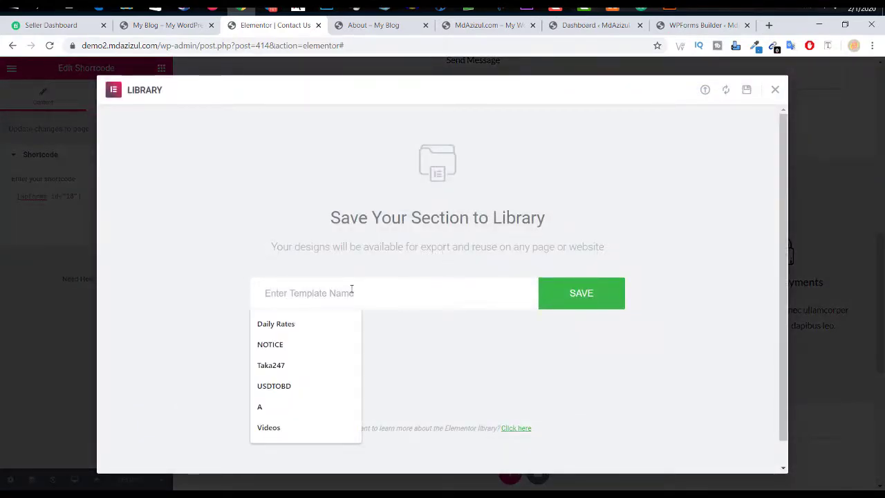
pyautogui.write('bar')
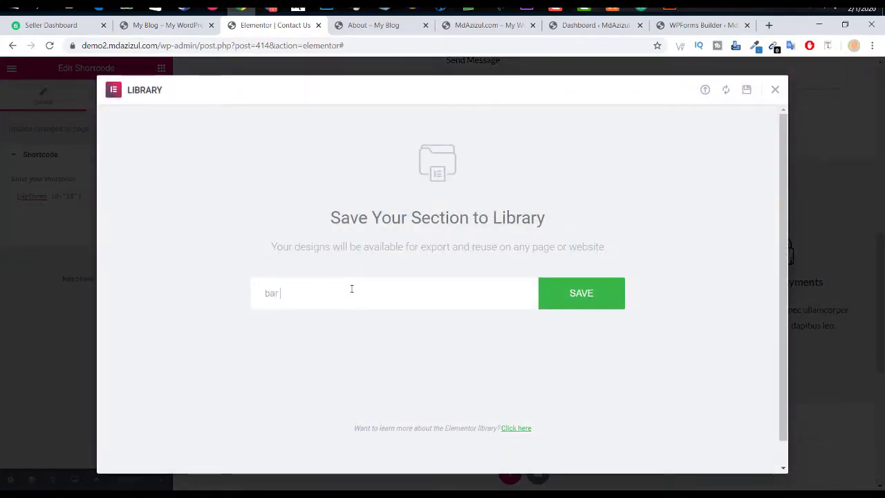
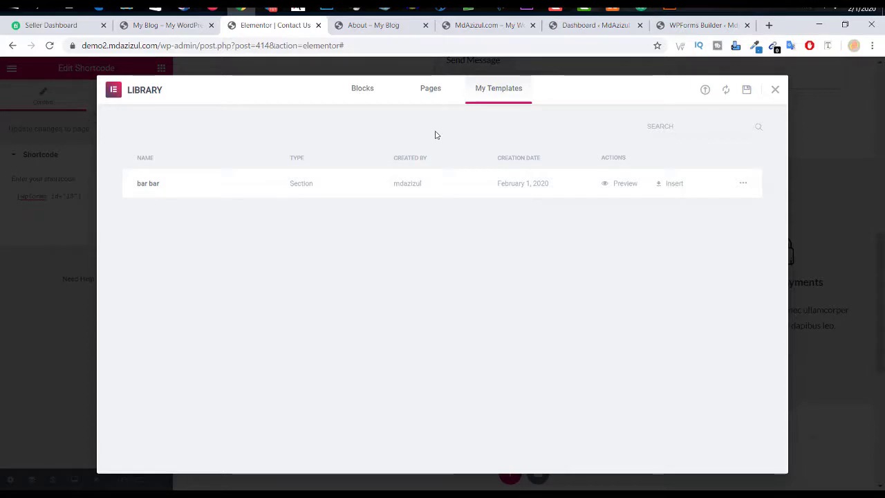
# Step: Browse the ready-made page templates in the Library's Pages tab
pyautogui.click(430, 89)
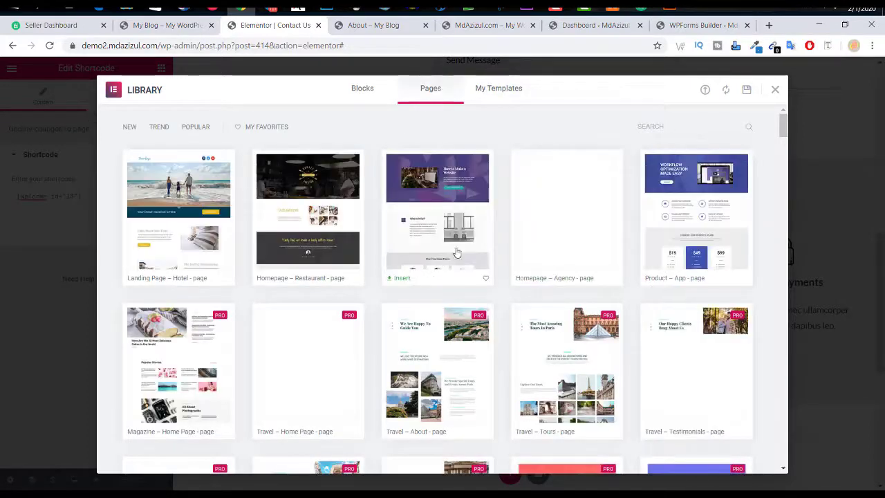
pyautogui.scroll(-10, 588, 263)
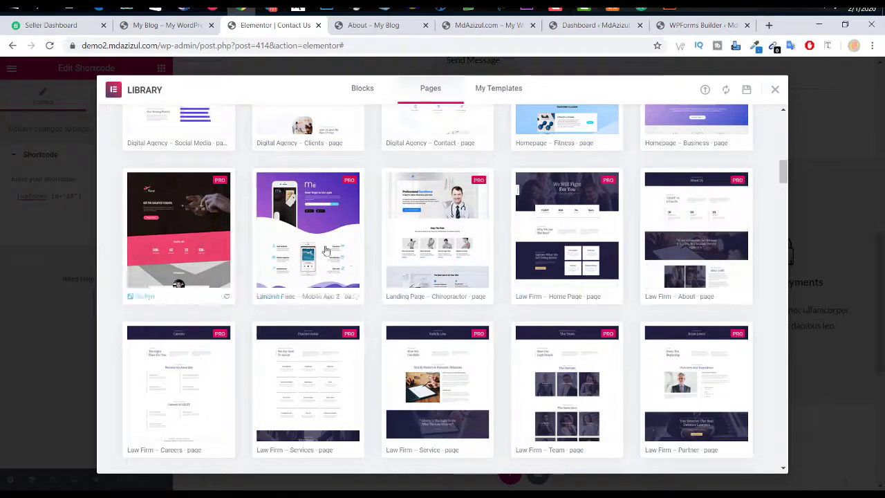
pyautogui.scroll(-3, 529, 267)
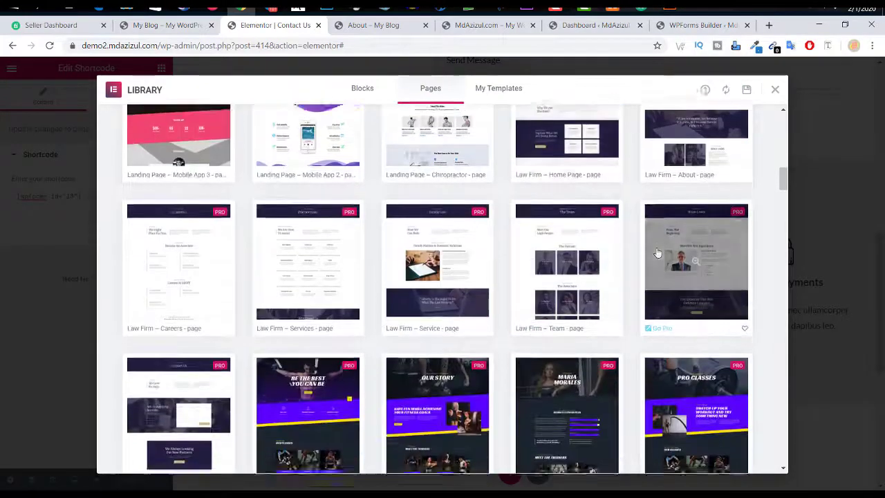
pyautogui.scroll(-6, 608, 242)
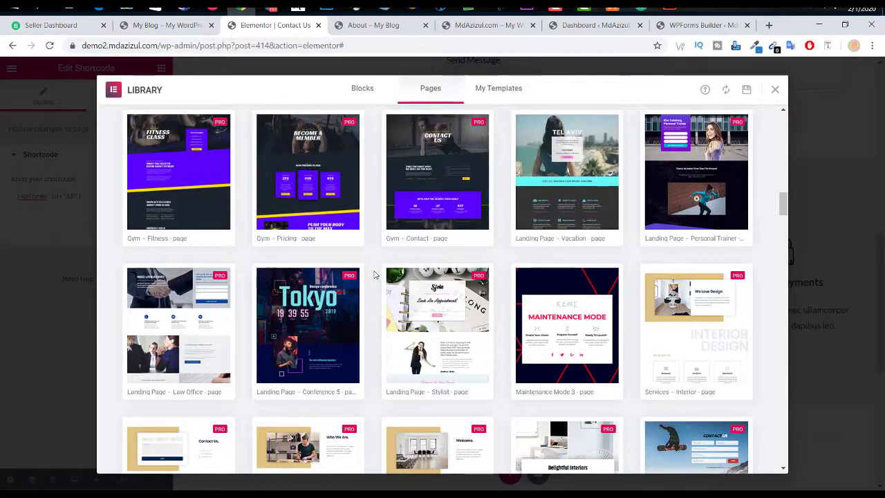
pyautogui.scroll(-7, 374, 274)
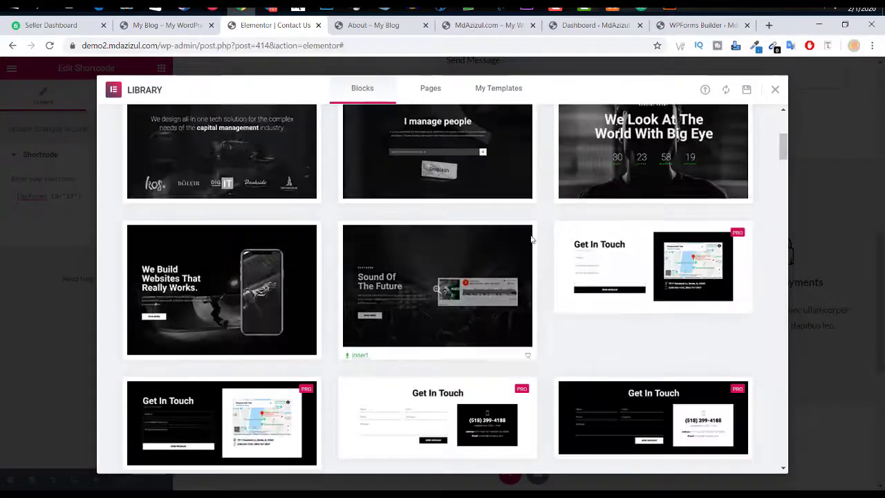
pyautogui.scroll(3, 531, 238)
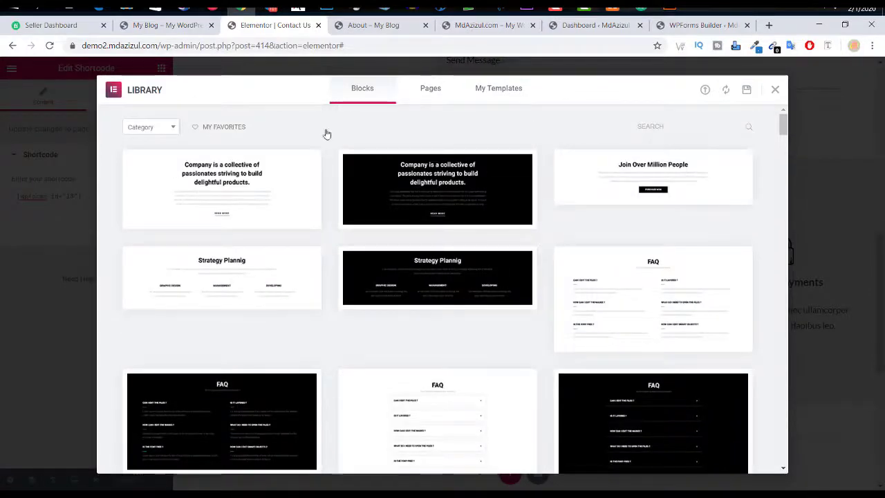
# Step: Filter Blocks by Call To Action, then About, and close the library
pyautogui.click(151, 128)
pyautogui.scroll(-5, 146, 216)
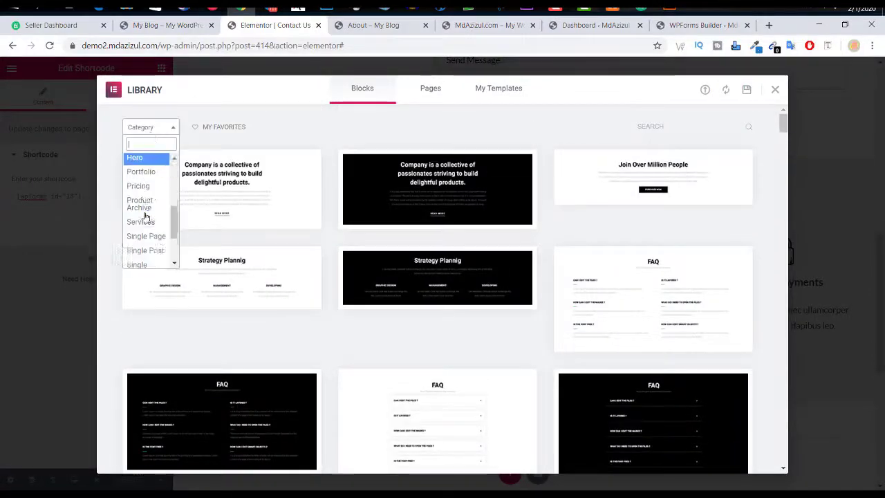
pyautogui.scroll(5, 142, 207)
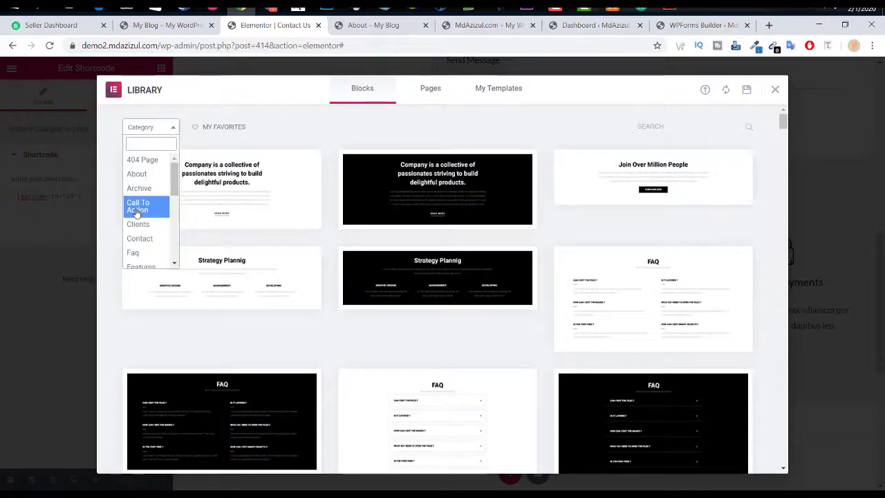
pyautogui.click(137, 202)
pyautogui.click(149, 127)
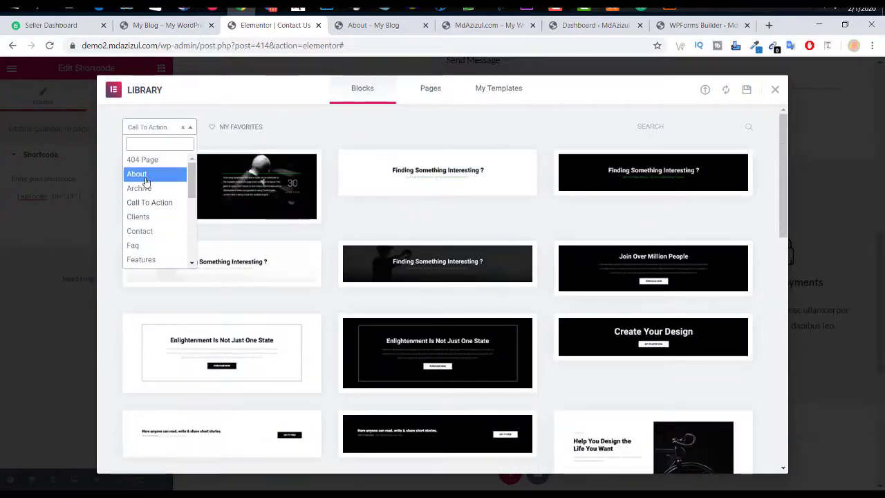
pyautogui.click(146, 177)
pyautogui.scroll(-3, 595, 228)
pyautogui.scroll(3, 597, 231)
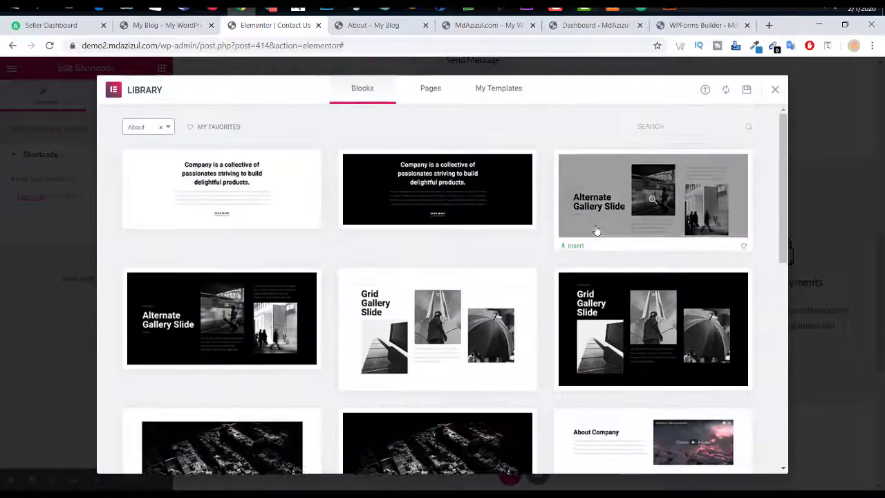
pyautogui.scroll(-10, 597, 230)
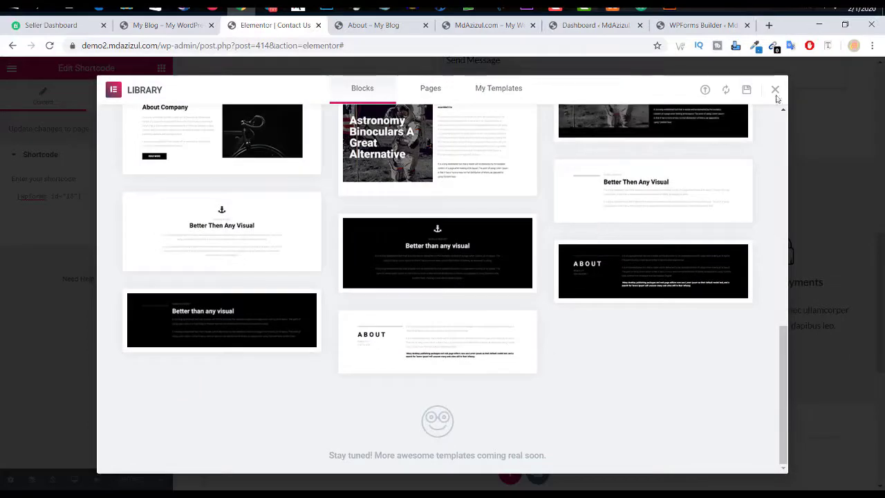
pyautogui.click(776, 90)
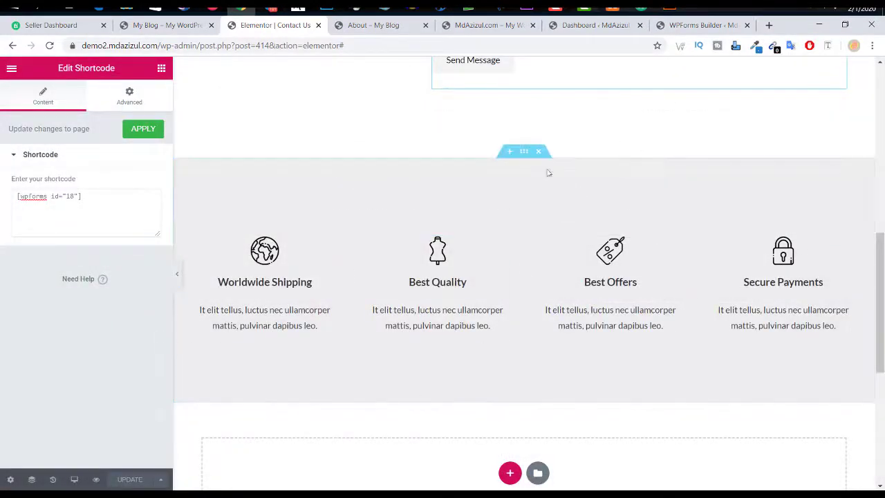
# Step: Add a single-column section above the features row, then delete it
pyautogui.click(509, 149)
pyautogui.click(511, 208)
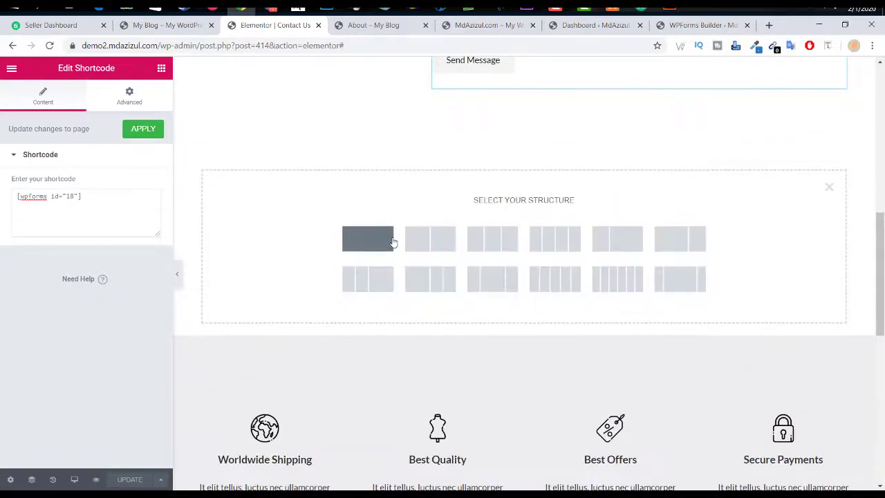
pyautogui.click(391, 241)
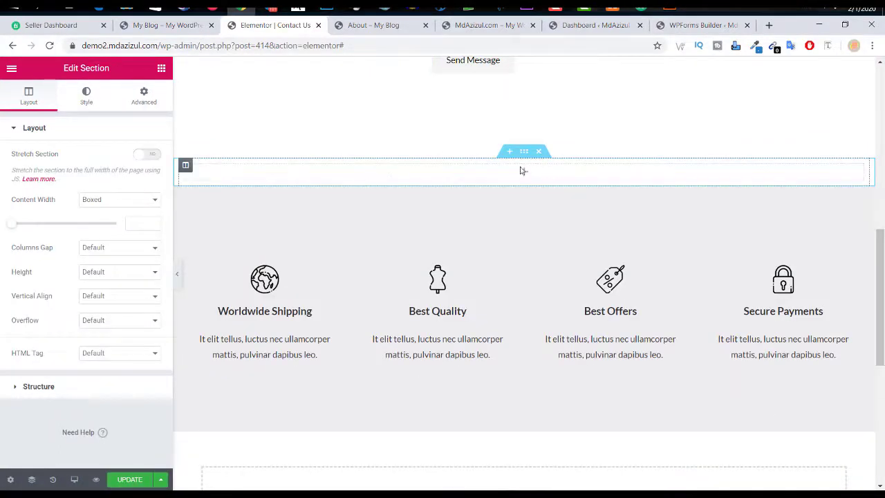
pyautogui.click(525, 172)
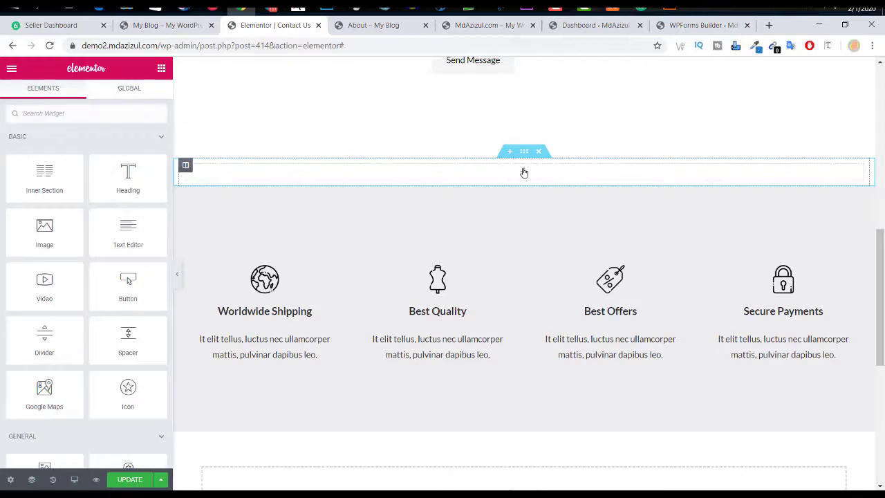
pyautogui.click(540, 153)
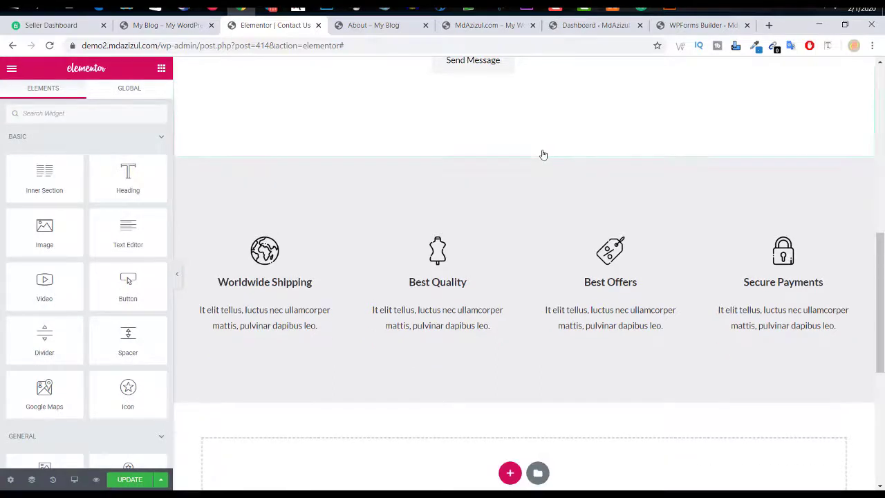
# Step: Insert the saved 'bar bar' template without document settings and delete the duplicate features section
pyautogui.click(508, 152)
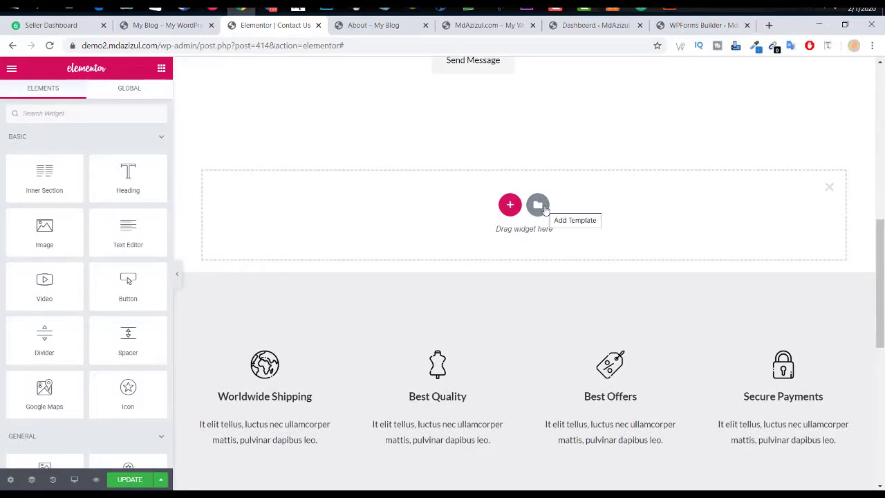
pyautogui.click(544, 208)
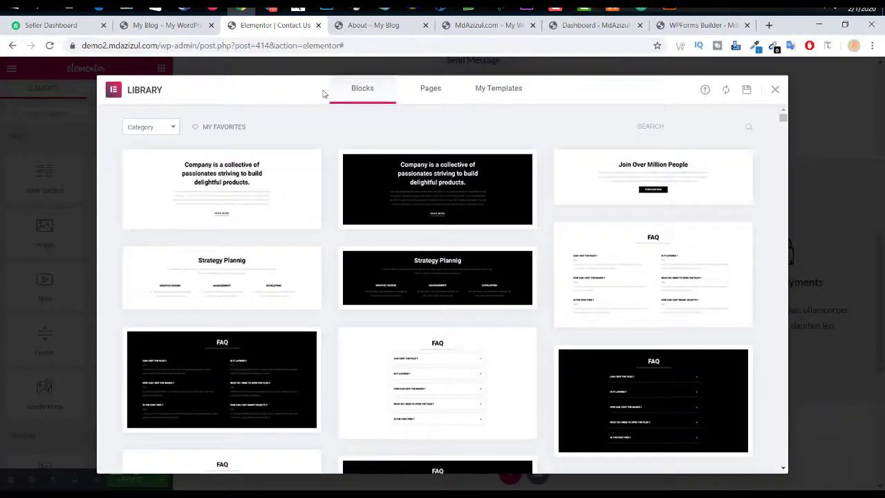
pyautogui.click(506, 91)
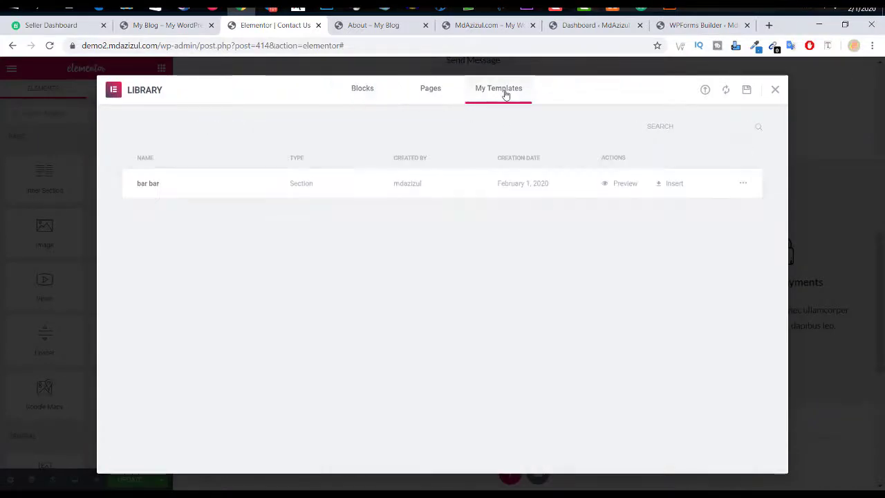
pyautogui.click(680, 185)
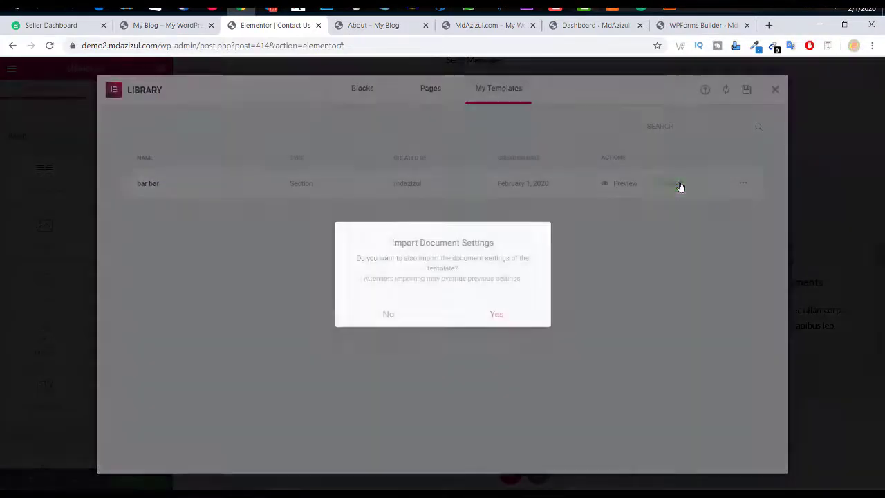
pyautogui.click(409, 316)
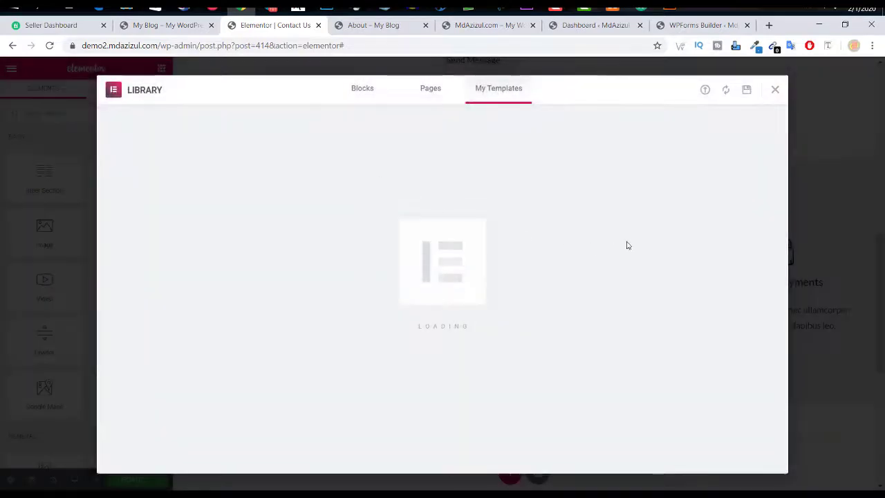
pyautogui.scroll(-3, 548, 239)
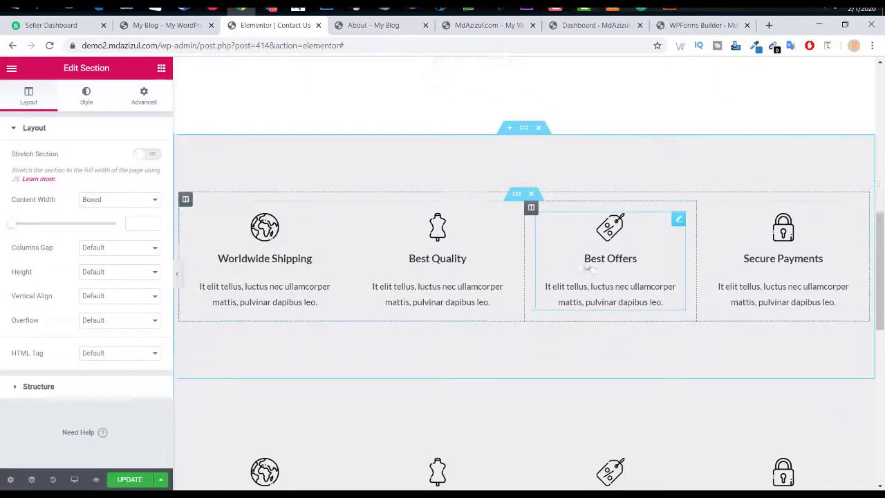
pyautogui.scroll(3, 579, 242)
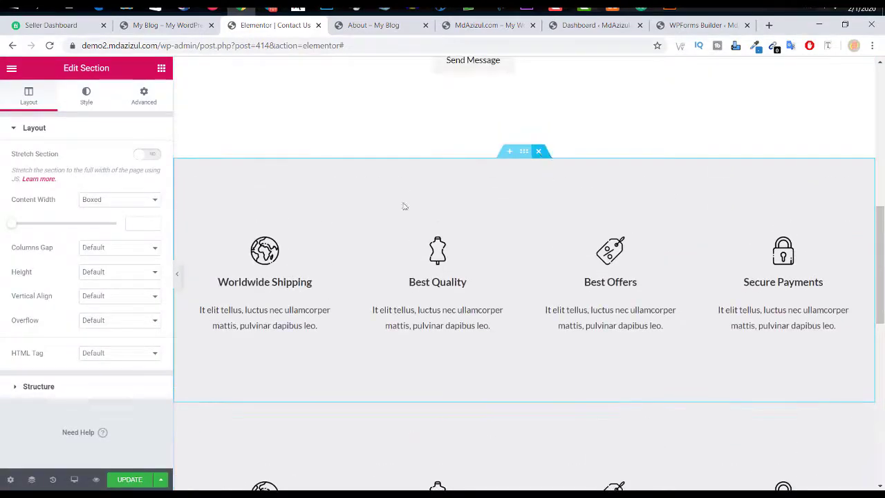
pyautogui.press('Delete')
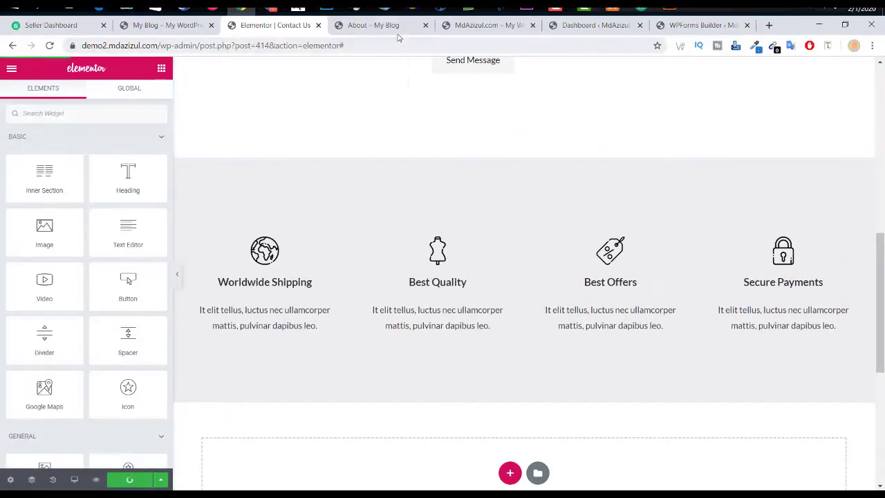
# Step: Look over the About – My Blog page, then close it
pyautogui.click(384, 27)
pyautogui.rightClick(307, 67)
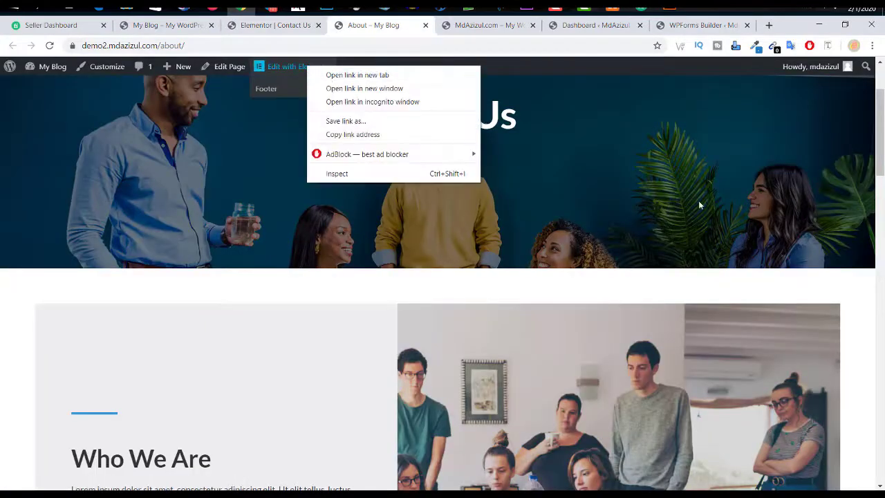
pyautogui.click(716, 188)
pyautogui.scroll(-5, 715, 188)
pyautogui.scroll(1, 270, 187)
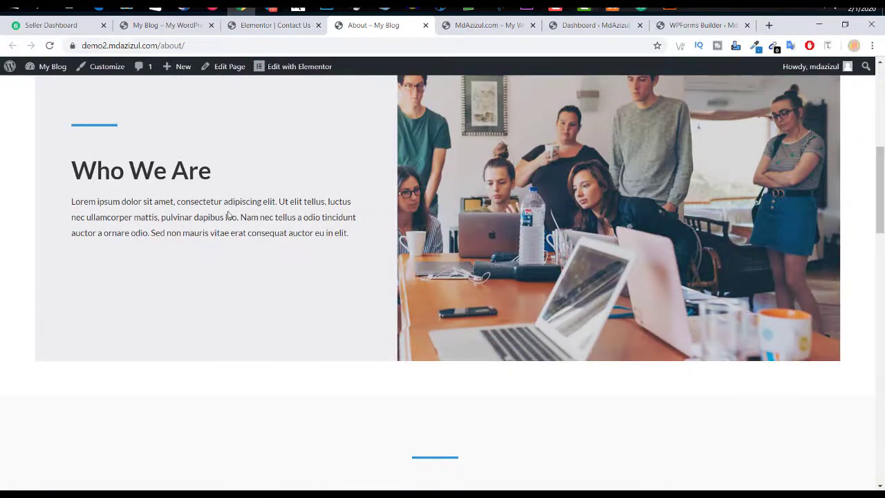
pyautogui.scroll(-10, 229, 217)
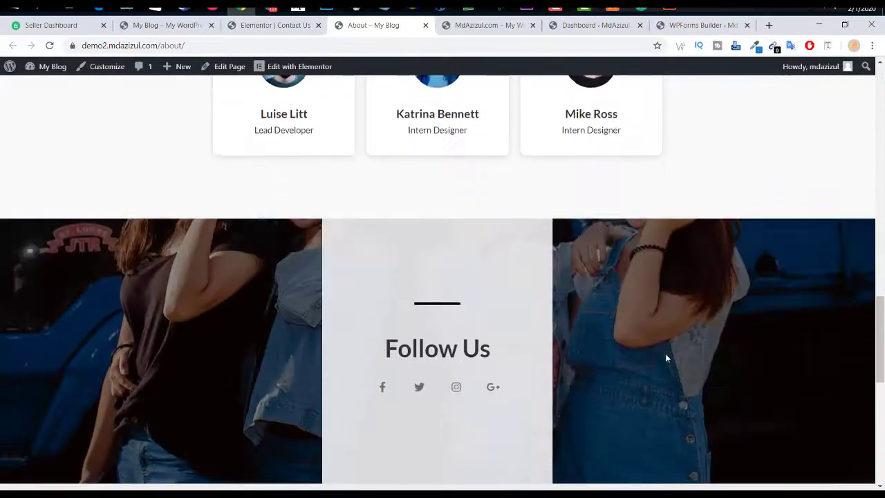
pyautogui.scroll(10, 666, 358)
pyautogui.click(425, 26)
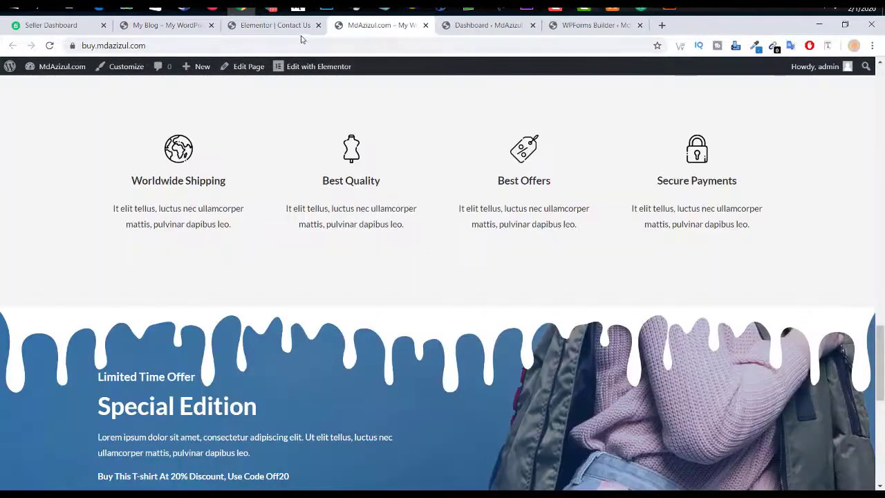
# Step: Close the Contact Us Elementor editor and return to the WordPress admin dashboard
pyautogui.click(297, 28)
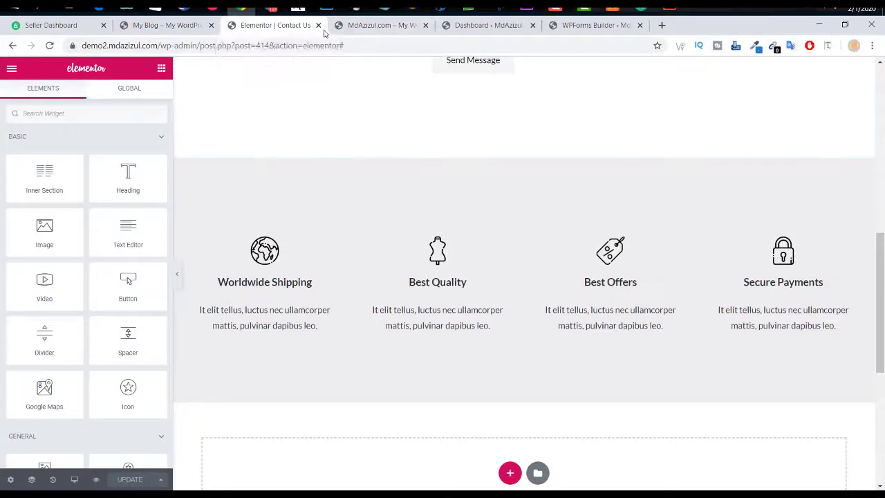
pyautogui.click(318, 25)
pyautogui.click(387, 26)
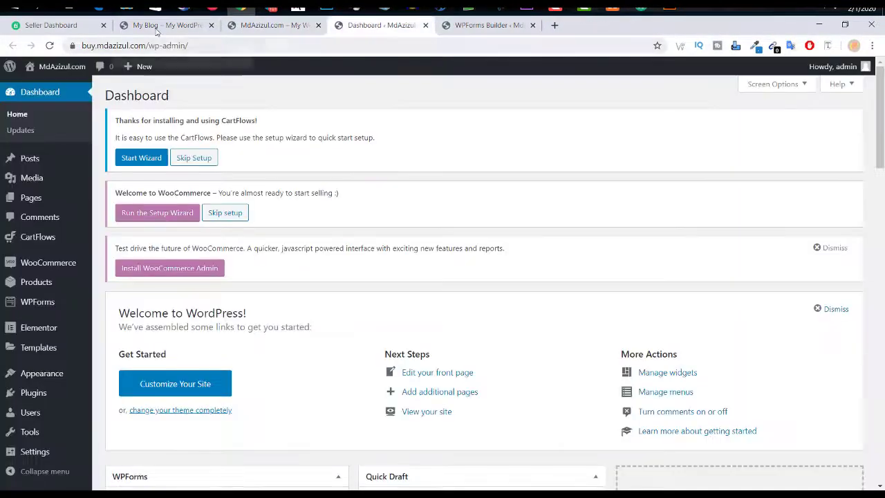
pyautogui.click(156, 30)
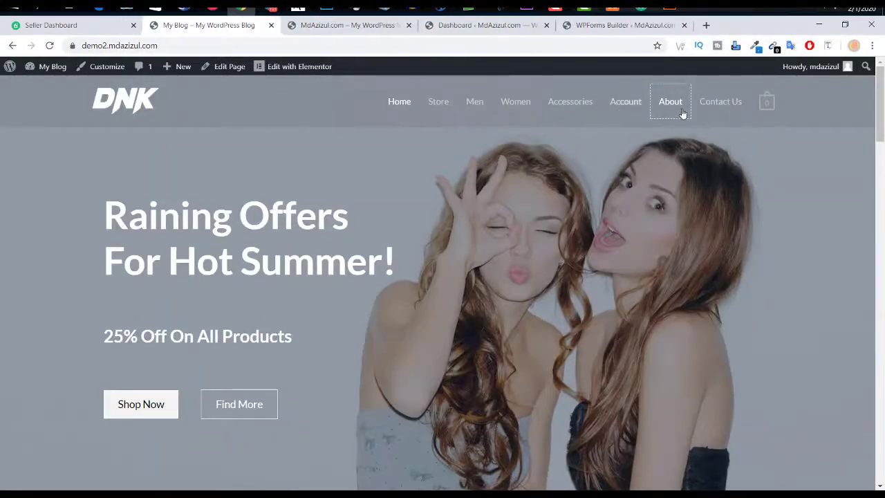
pyautogui.click(320, 26)
pyautogui.moveTo(58, 72)
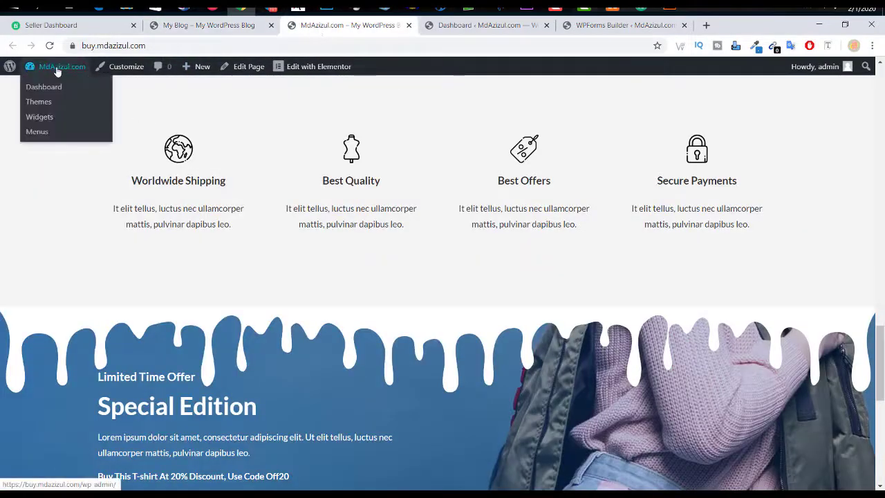
pyautogui.click(470, 26)
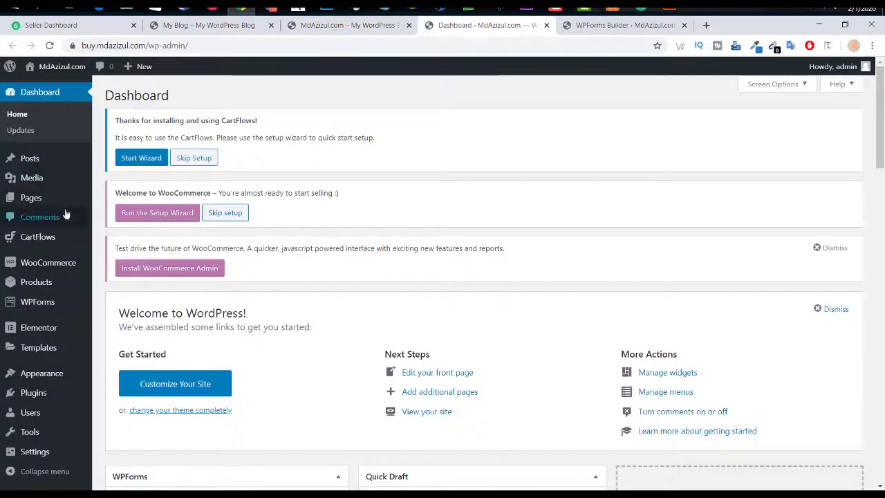
# Step: Start a page via Pages > Add New, then view the Contact Us form's Notifications in WPForms
pyautogui.moveTo(40, 198)
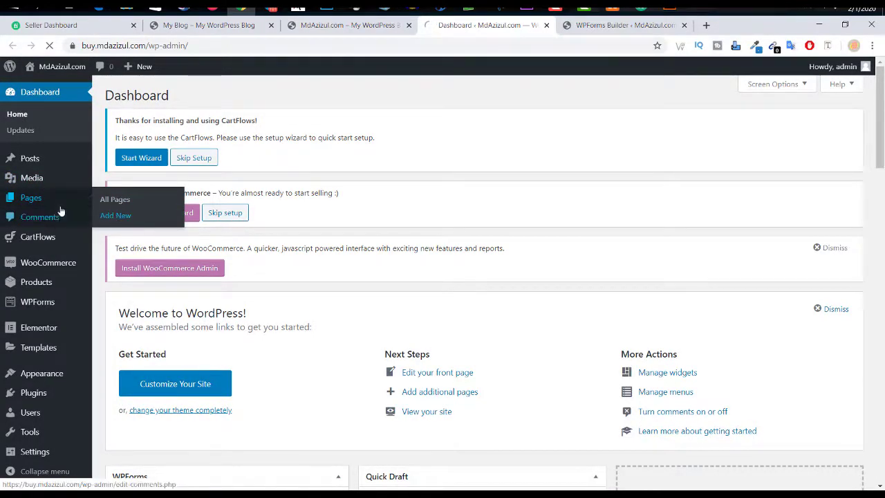
pyautogui.click(119, 217)
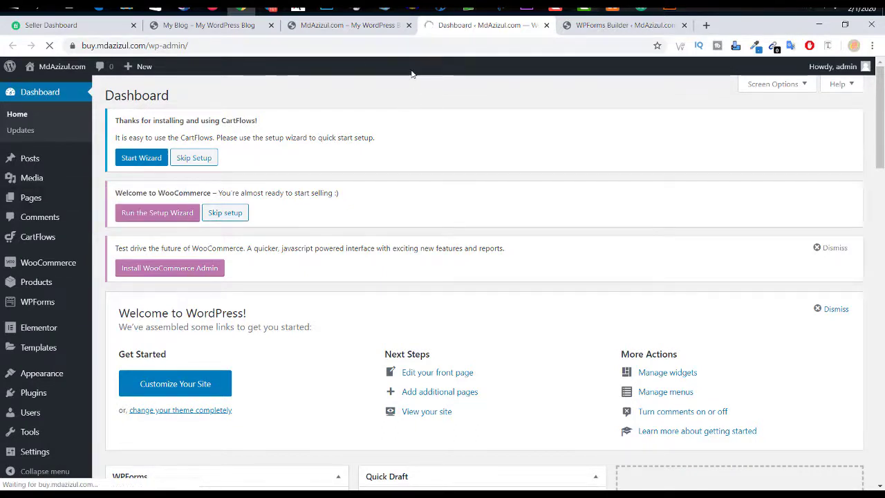
pyautogui.click(618, 26)
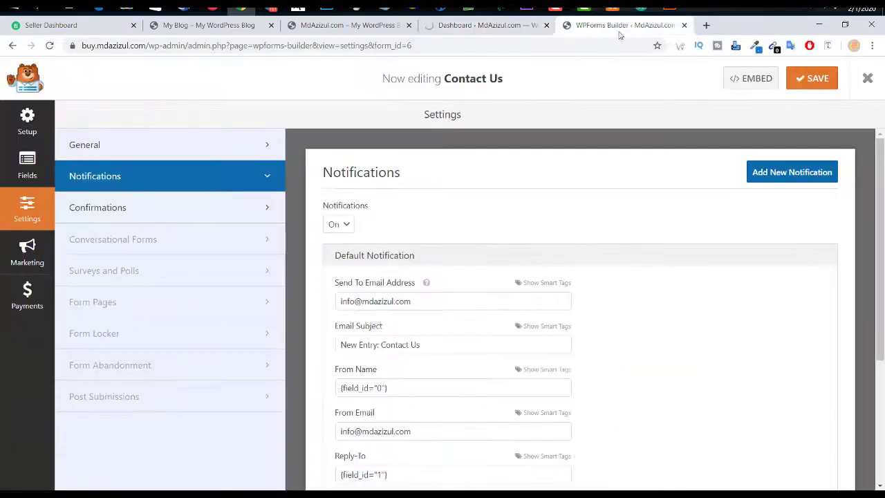
# Step: Check the new page and storefront tabs, then go back to the WPForms Forms Overview
pyautogui.click(484, 26)
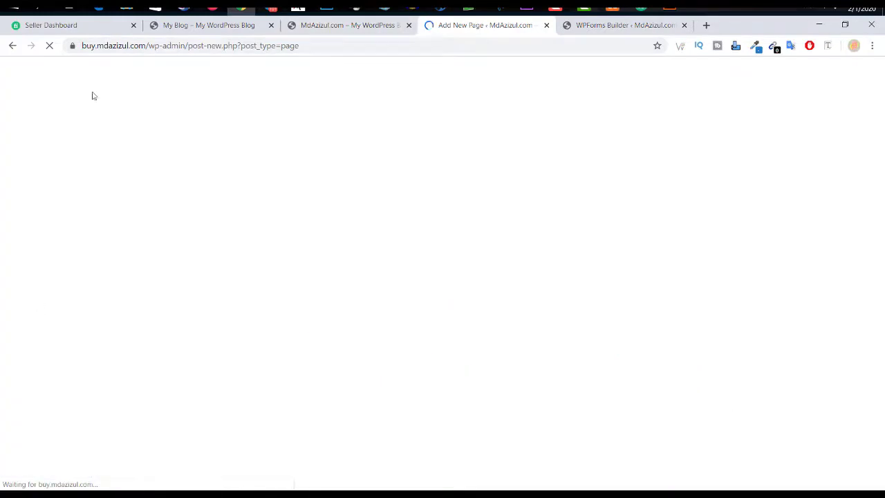
pyautogui.click(360, 27)
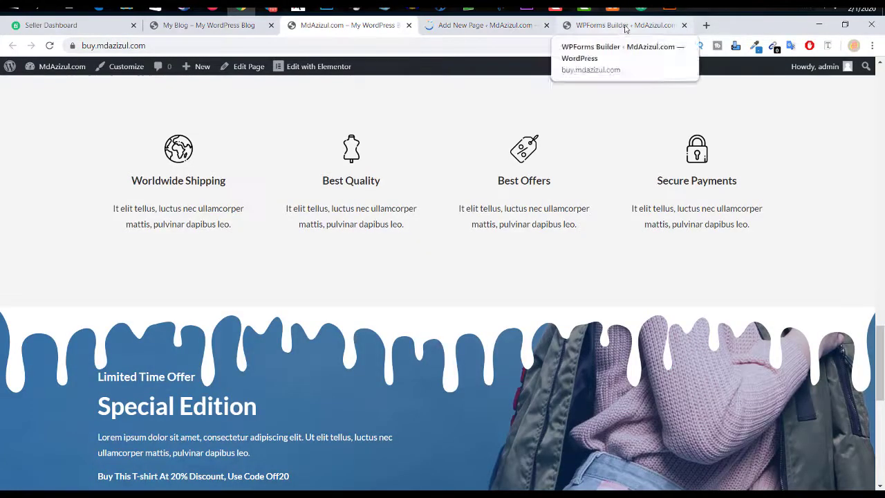
pyautogui.click(617, 30)
pyautogui.click(13, 47)
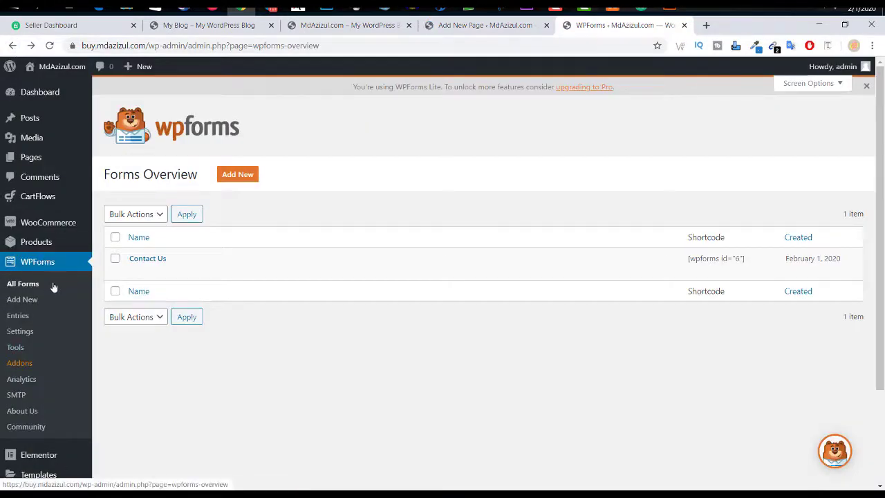
# Step: Sort the forms by Name and select the Contact Us form's shortcode
pyautogui.tripleClick(141, 257)
pyautogui.click(353, 240)
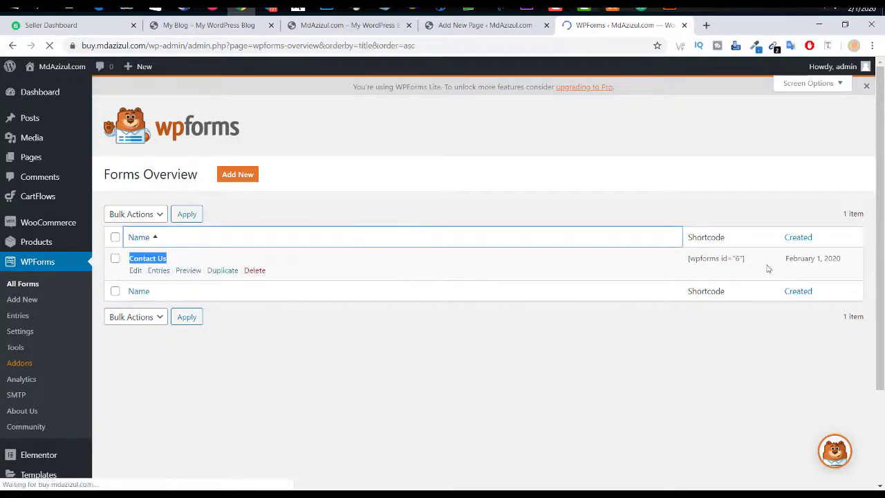
pyautogui.moveTo(746, 258); pyautogui.dragTo(680, 261)
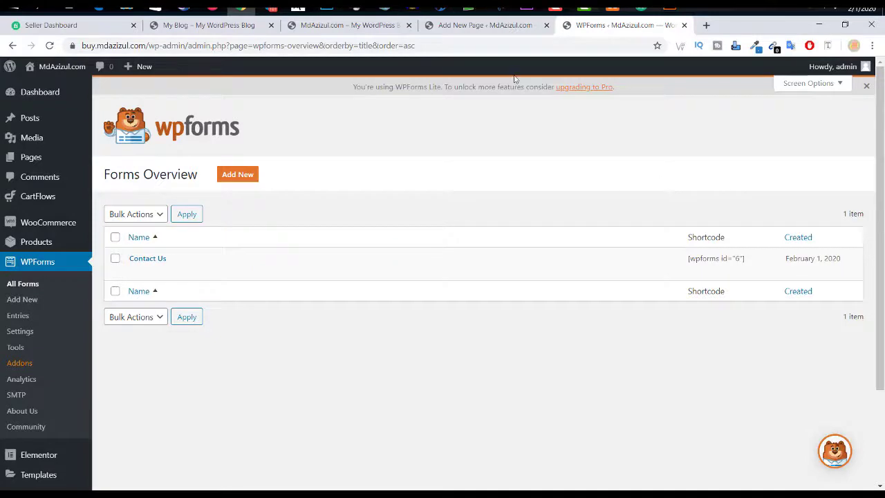
pyautogui.click(481, 26)
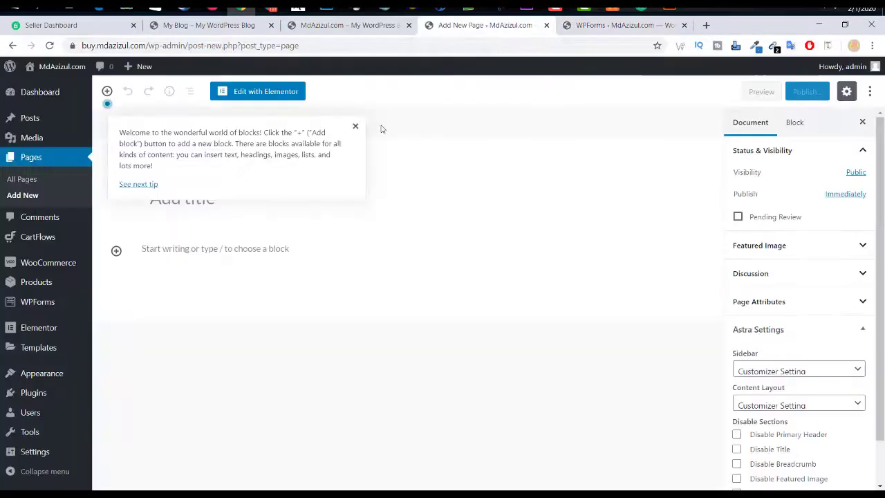
# Step: Dismiss the editor welcome tip and title the new page 'Service'
pyautogui.click(355, 126)
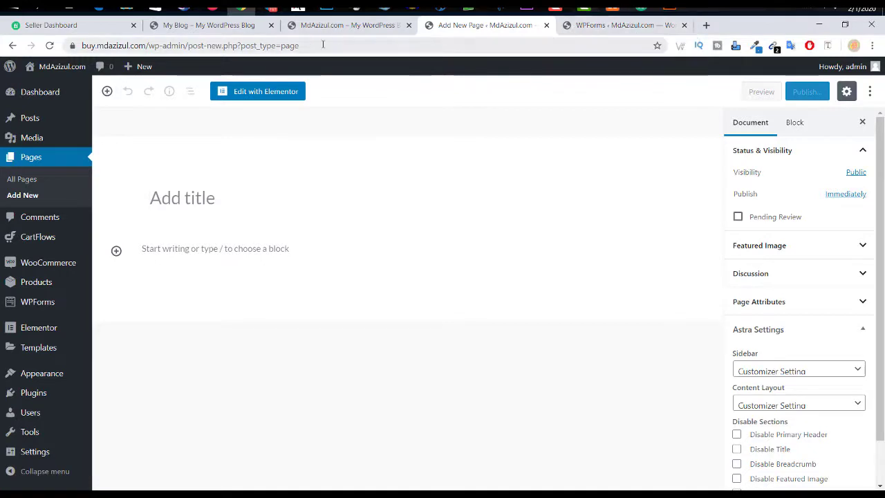
pyautogui.click(626, 26)
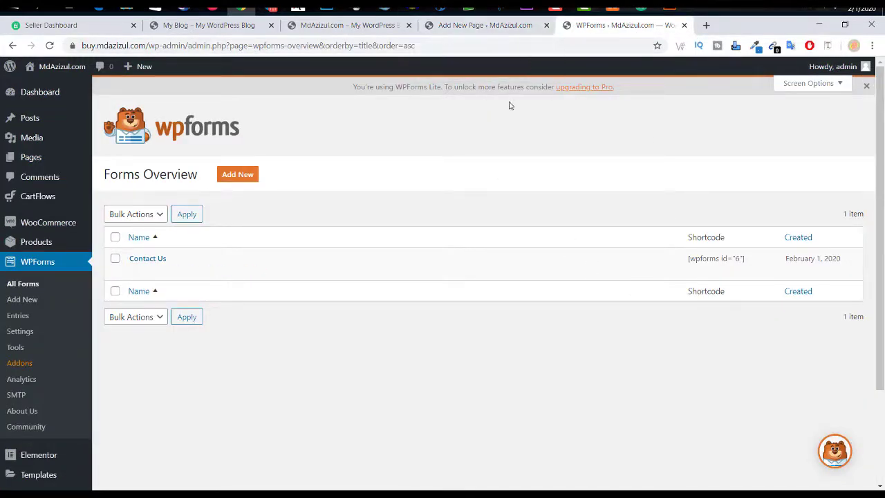
pyautogui.click(504, 27)
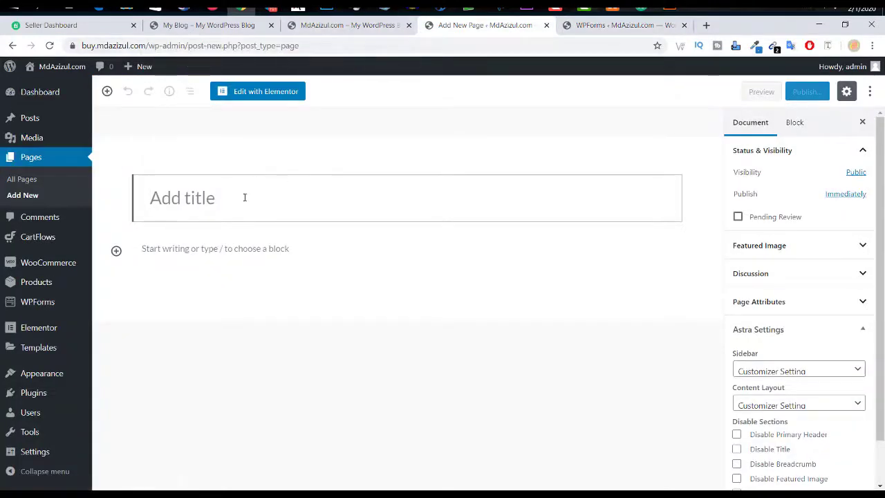
pyautogui.write('Service')
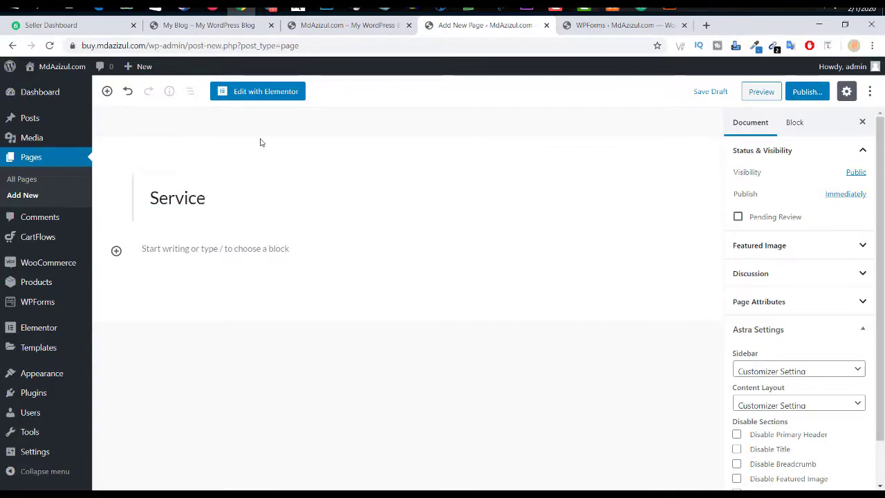
# Step: Set the page's Astra sidebar to No Sidebar and view the store's front page
pyautogui.scroll(-1, 803, 380)
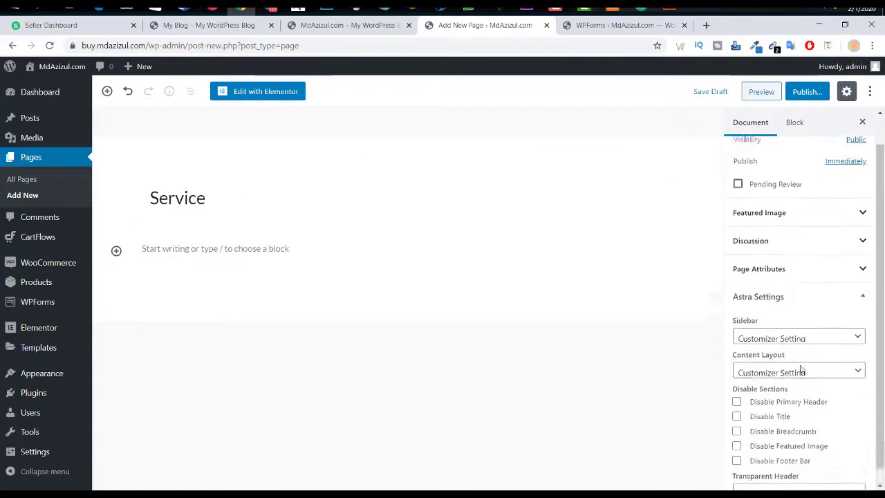
pyautogui.click(791, 322)
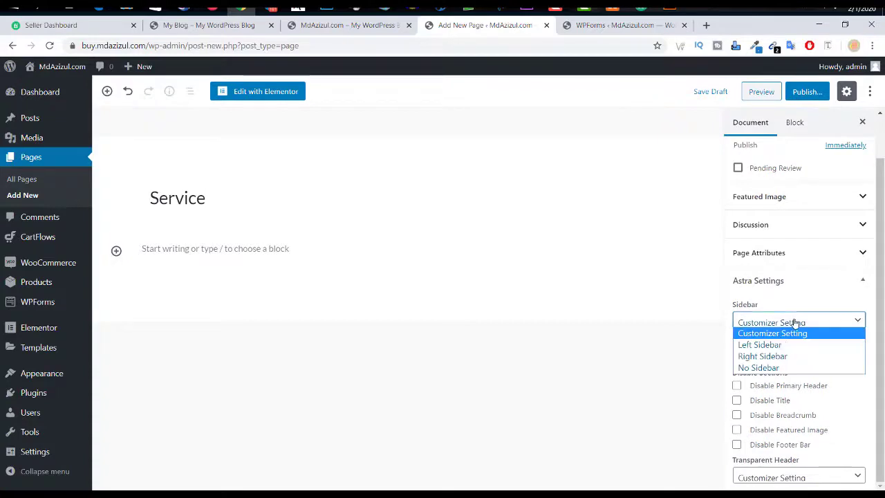
pyautogui.click(759, 367)
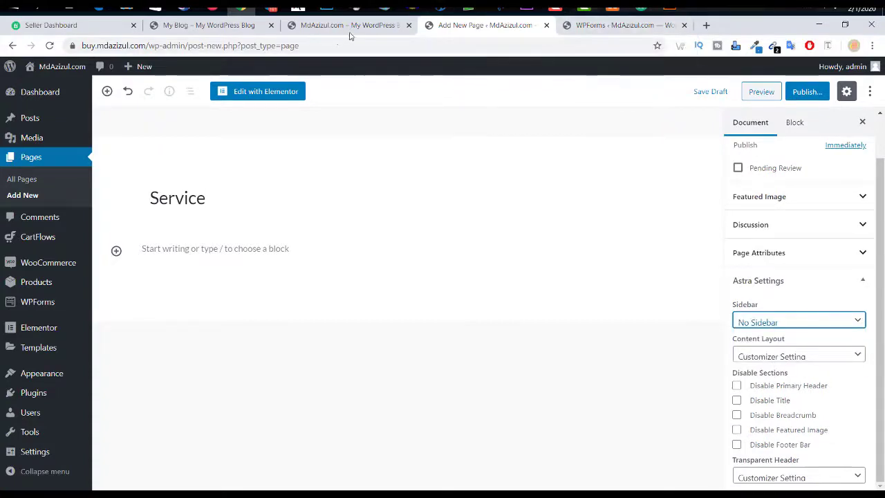
pyautogui.click(346, 25)
pyautogui.scroll(15, 433, 186)
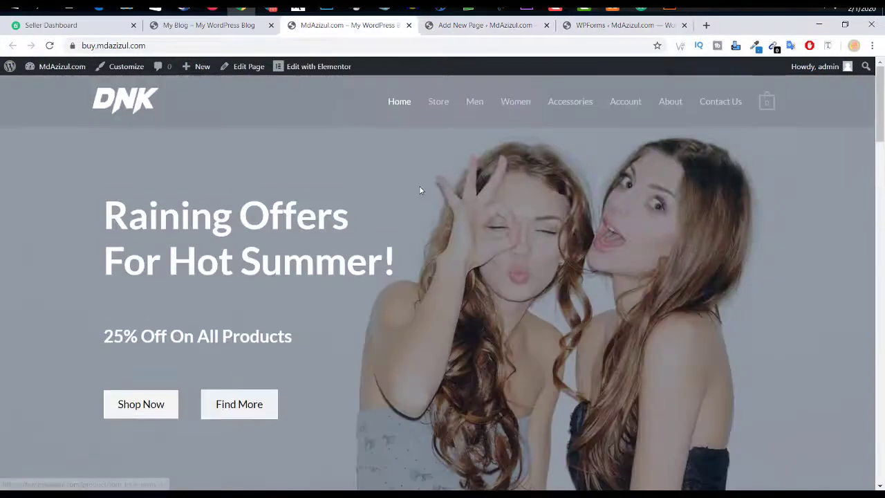
# Step: Browse the DNK Store page's Accessories, Men and Women categories, then return to the Service editor
pyautogui.click(439, 102)
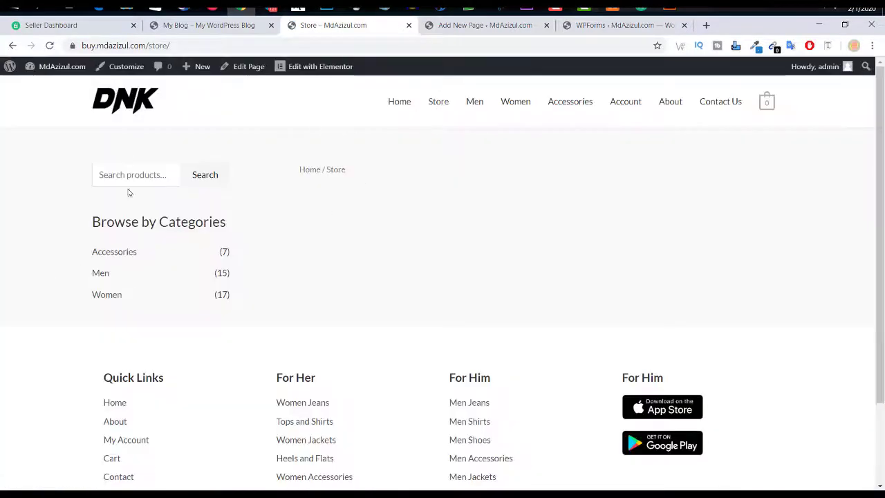
pyautogui.scroll(-3, 141, 440)
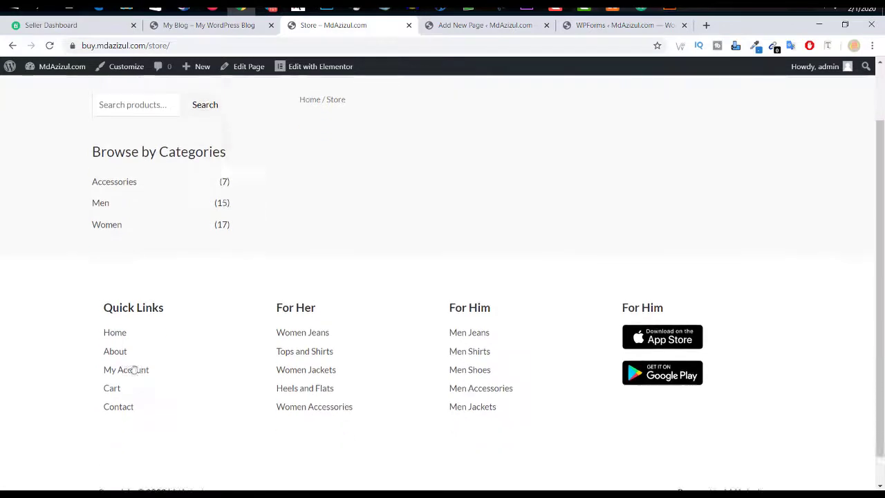
pyautogui.scroll(3, 123, 305)
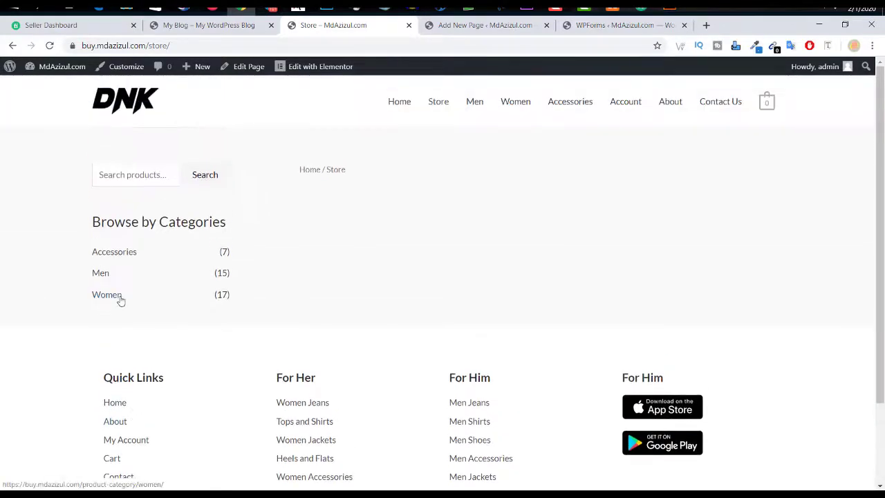
pyautogui.moveTo(106, 223); pyautogui.dragTo(222, 222)
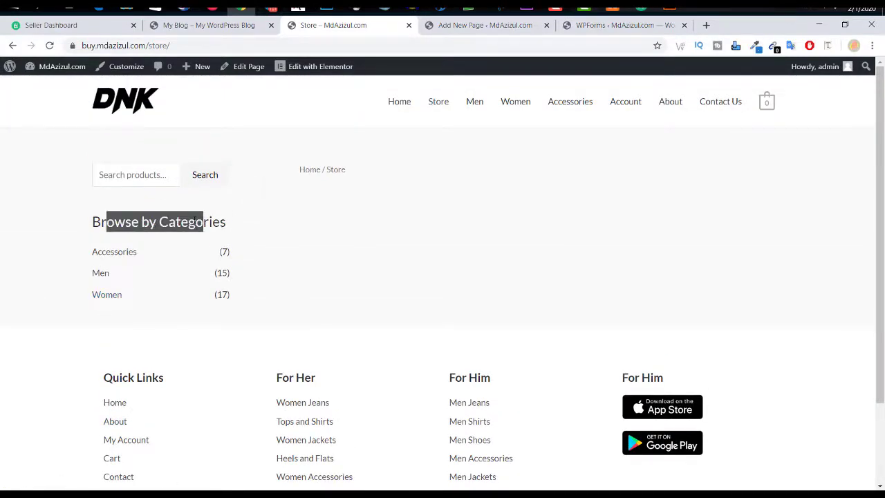
pyautogui.click(454, 27)
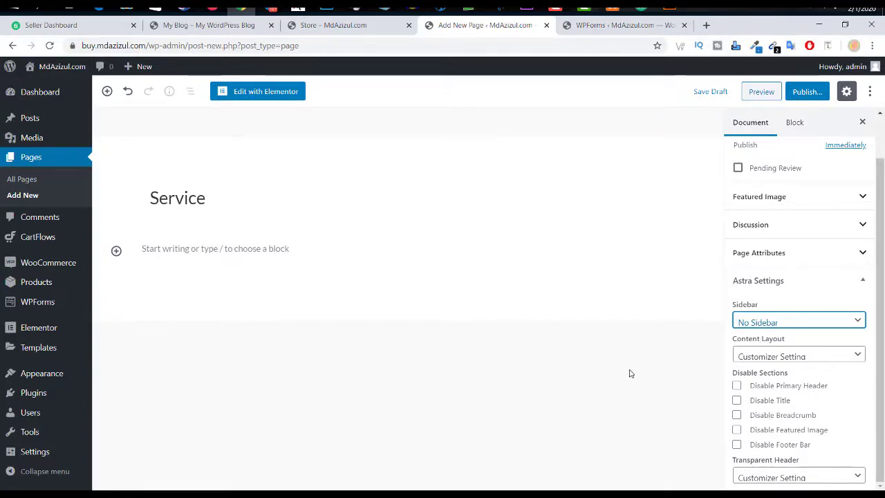
# Step: Set the Service page's Content Layout to Full Width / Stretched and open it with Elementor
pyautogui.click(794, 354)
pyautogui.click(782, 414)
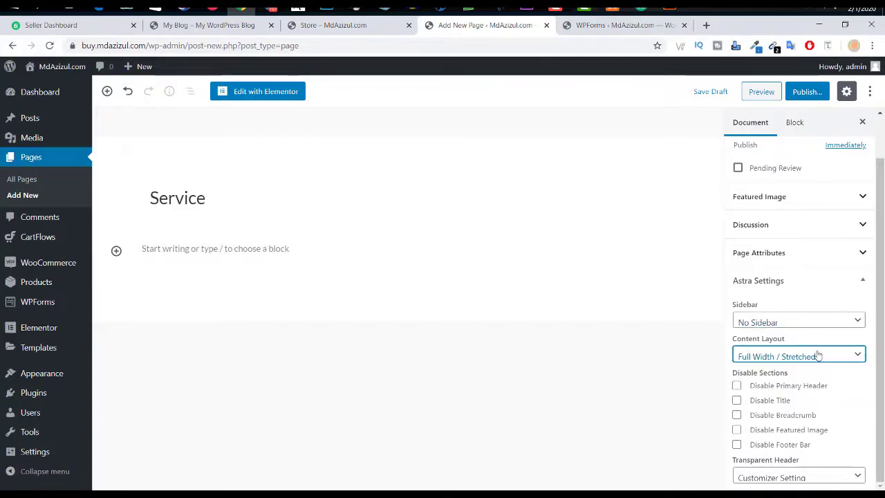
pyautogui.click(829, 355)
pyautogui.click(796, 413)
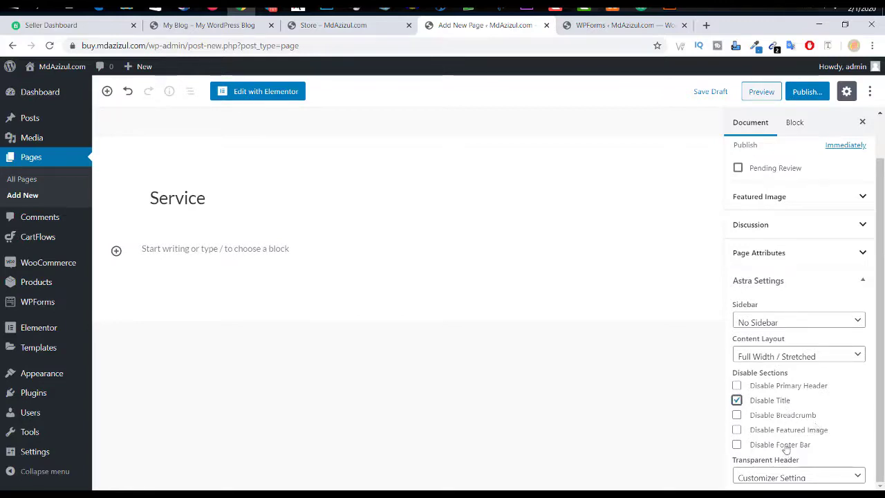
pyautogui.click(800, 476)
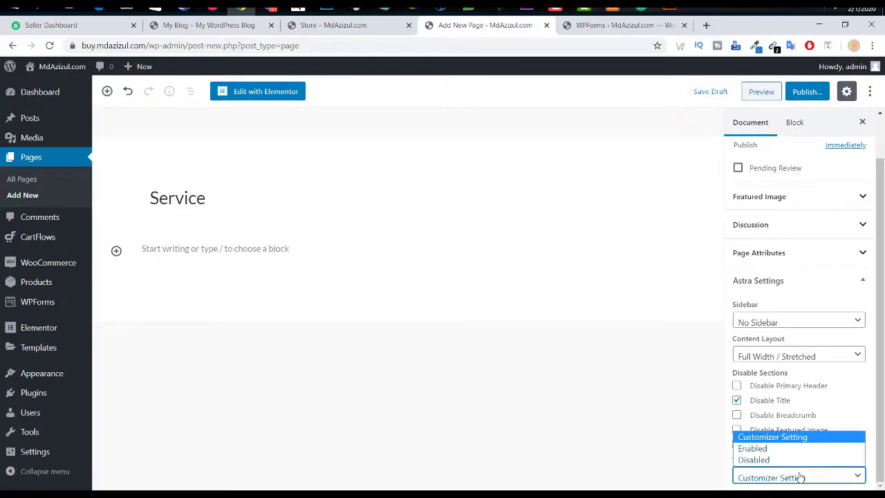
pyautogui.click(801, 477)
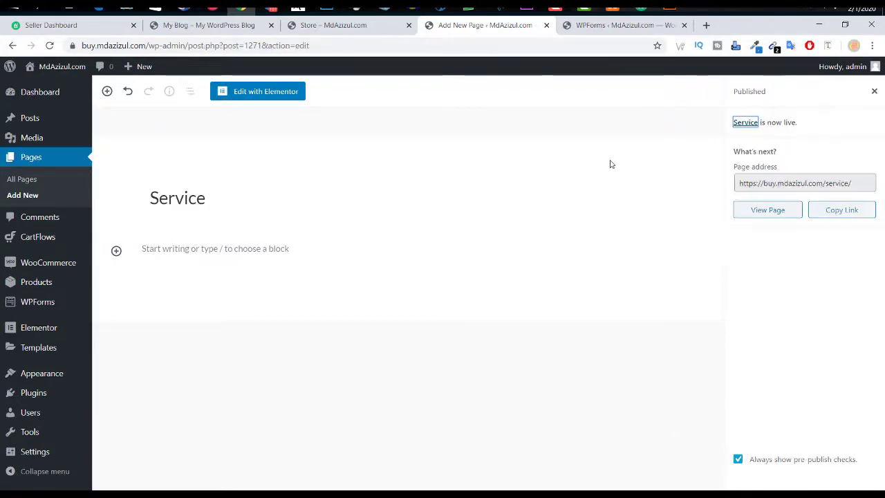
pyautogui.click(292, 93)
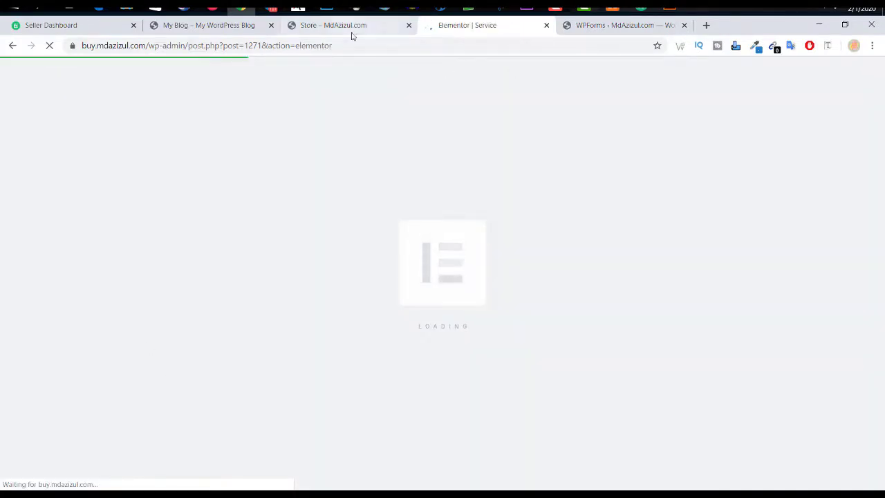
# Step: Once Elementor loads the empty Service page, open the Add Template library instead of a column structure
pyautogui.click(352, 33)
pyautogui.click(452, 31)
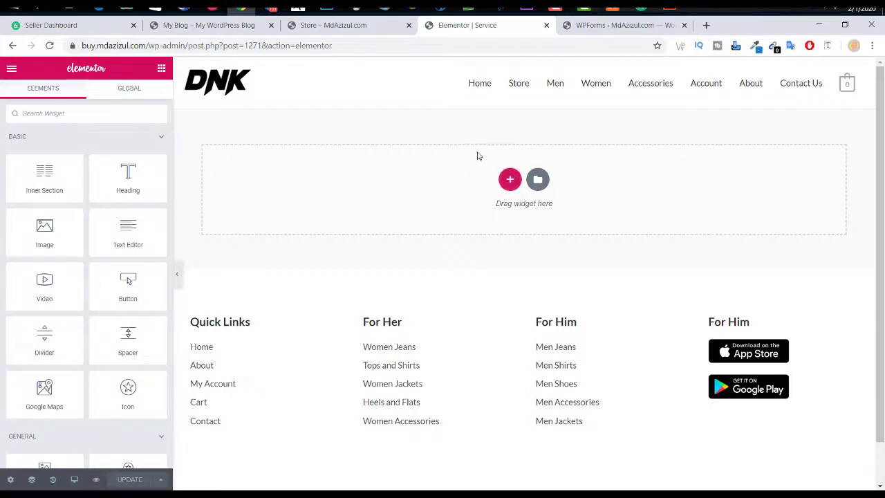
pyautogui.click(509, 179)
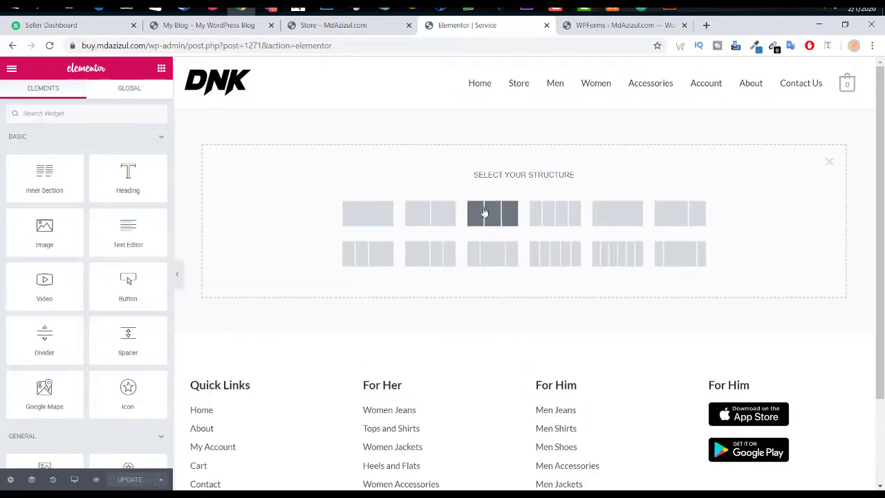
pyautogui.click(831, 162)
pyautogui.click(537, 178)
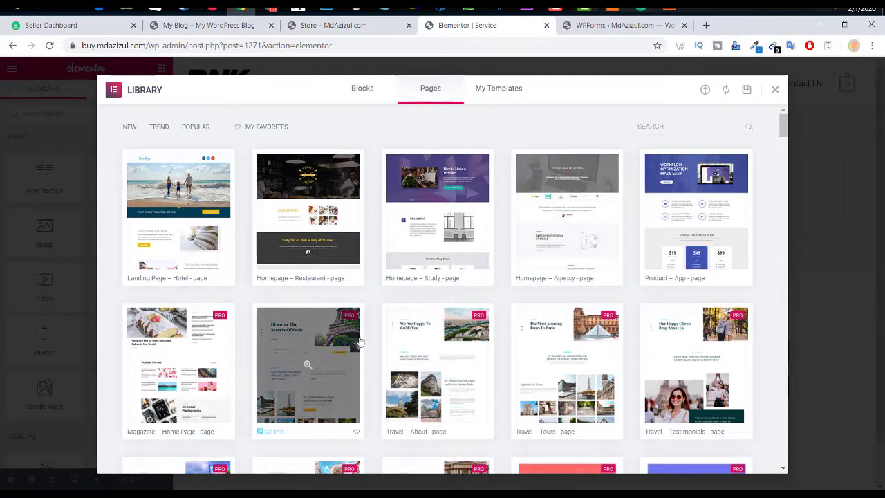
# Step: Scroll through the Pages templates and insert the Homepage – Restaurant design
pyautogui.scroll(-4, 385, 302)
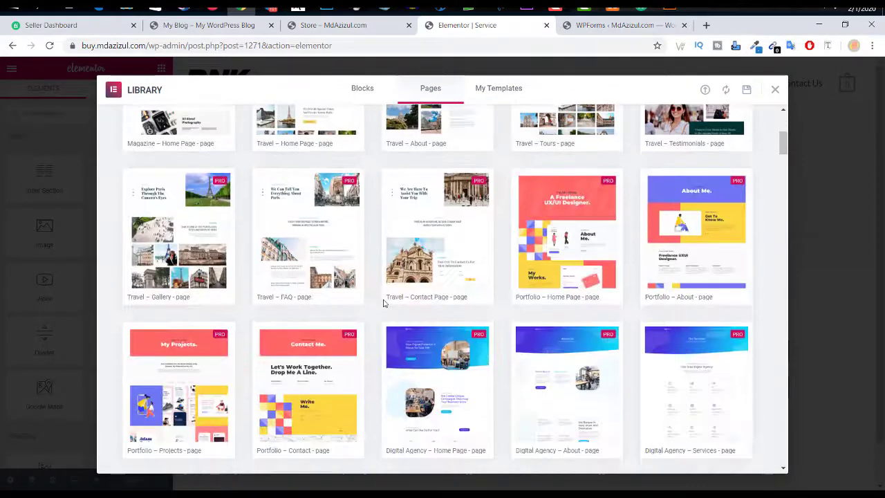
pyautogui.scroll(-8, 385, 302)
pyautogui.scroll(12, 384, 302)
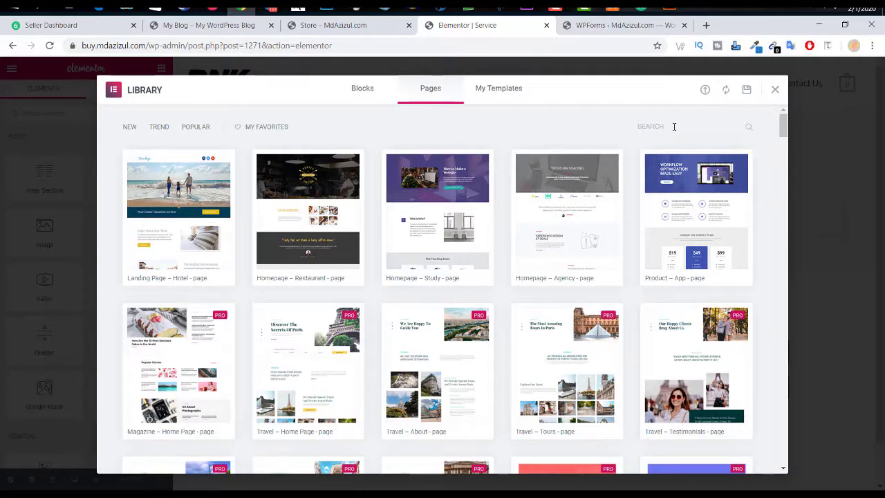
pyautogui.scroll(-20, 511, 265)
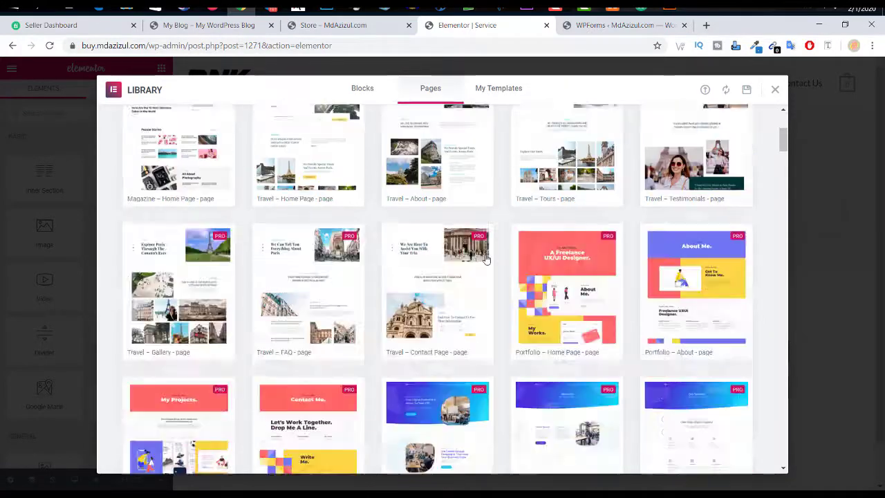
pyautogui.scroll(-12, 488, 255)
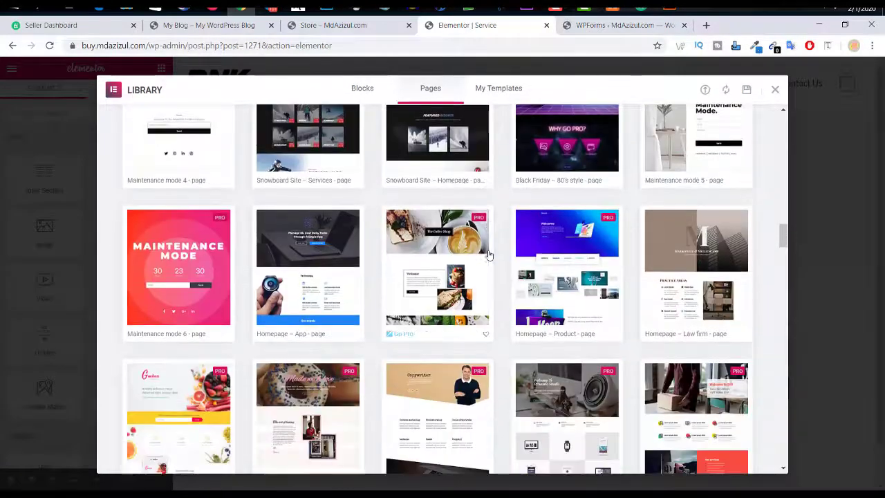
pyautogui.scroll(4, 584, 233)
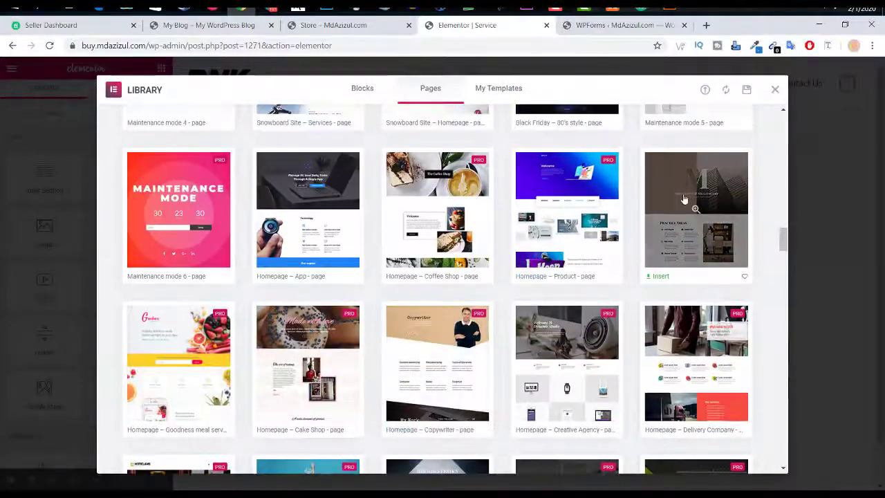
pyautogui.scroll(-3, 486, 264)
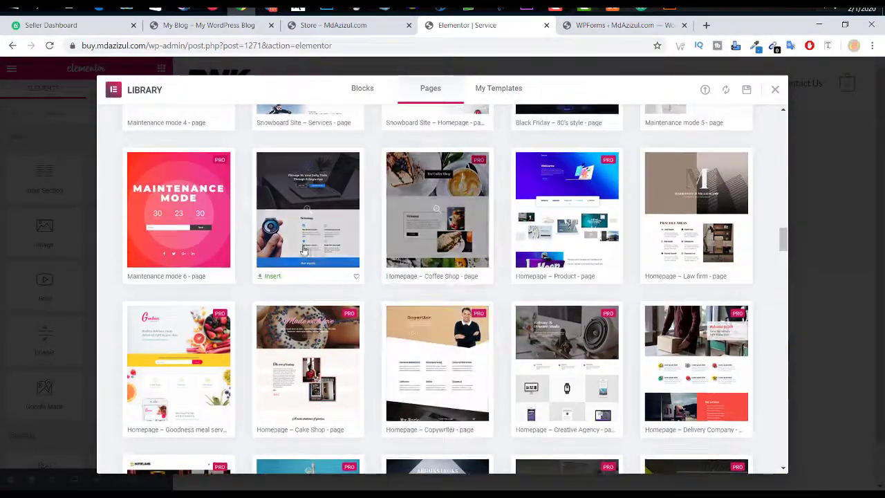
pyautogui.scroll(-3, 310, 252)
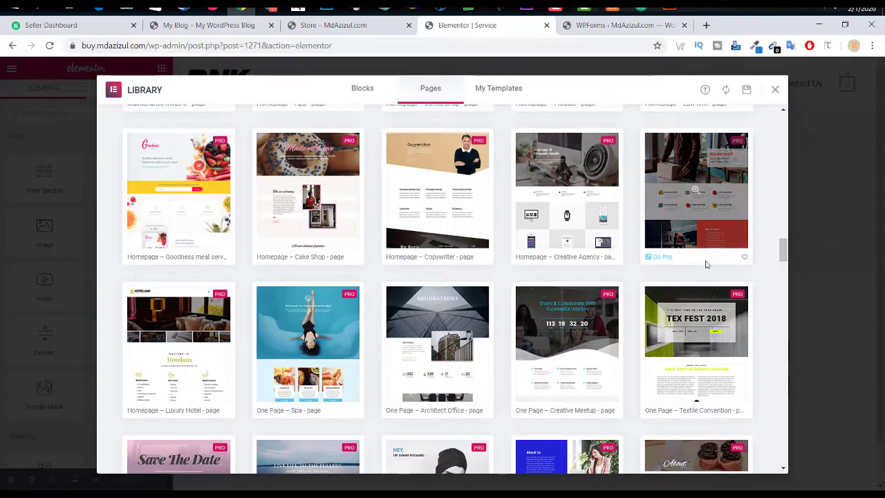
pyautogui.scroll(-3, 706, 261)
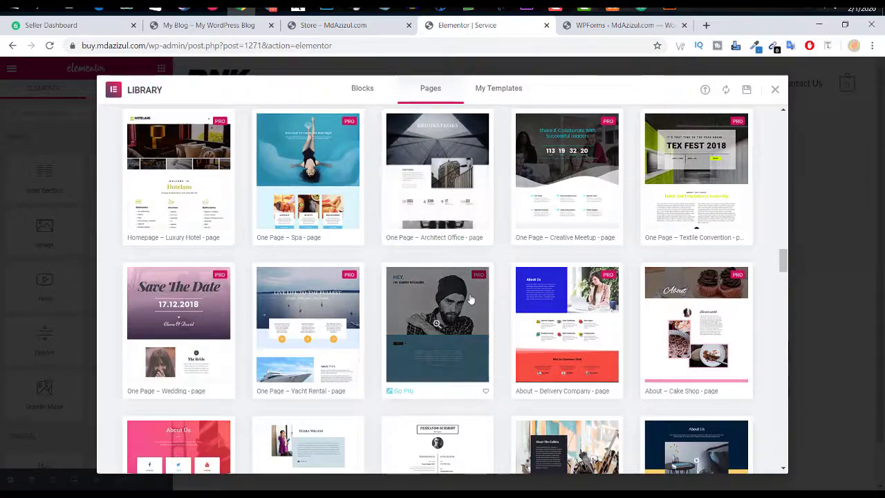
pyautogui.scroll(-2, 468, 290)
pyautogui.scroll(-3, 473, 292)
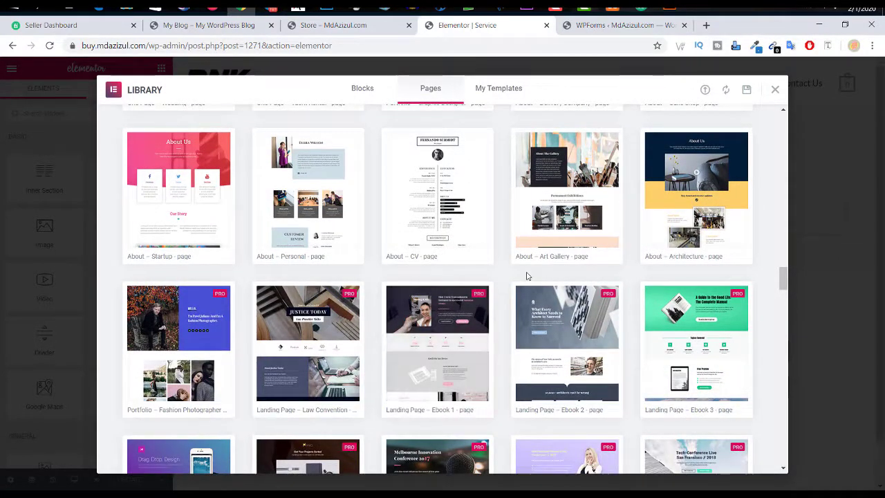
pyautogui.scroll(-3, 527, 274)
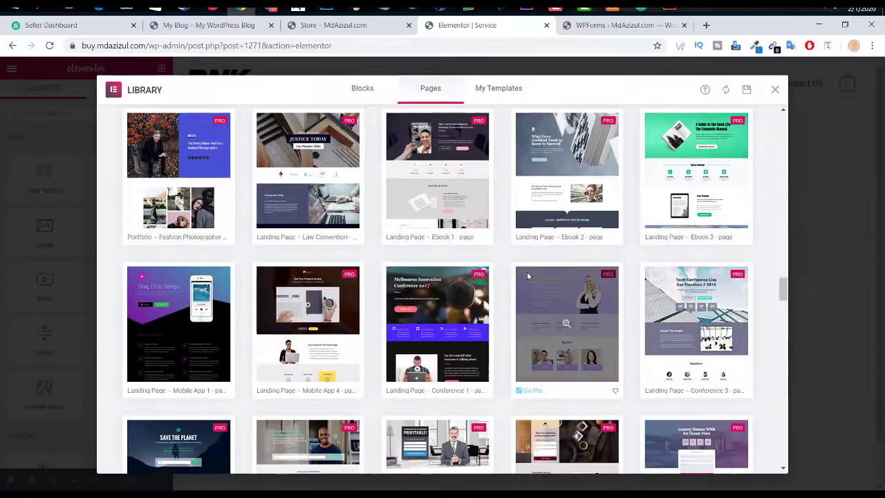
pyautogui.scroll(-15, 488, 226)
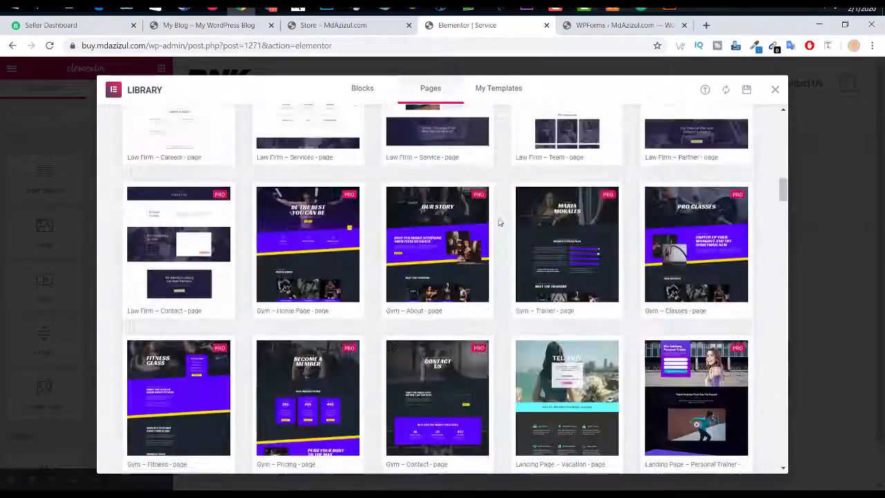
pyautogui.scroll(20, 499, 222)
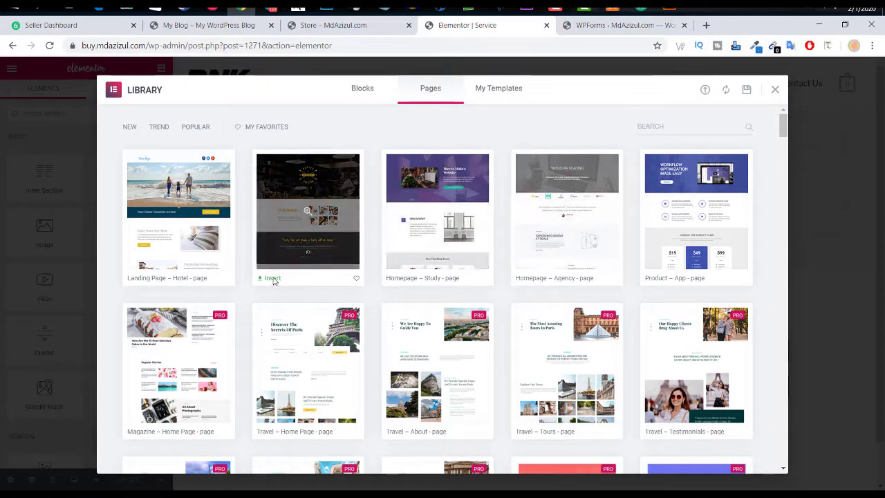
pyautogui.click(273, 278)
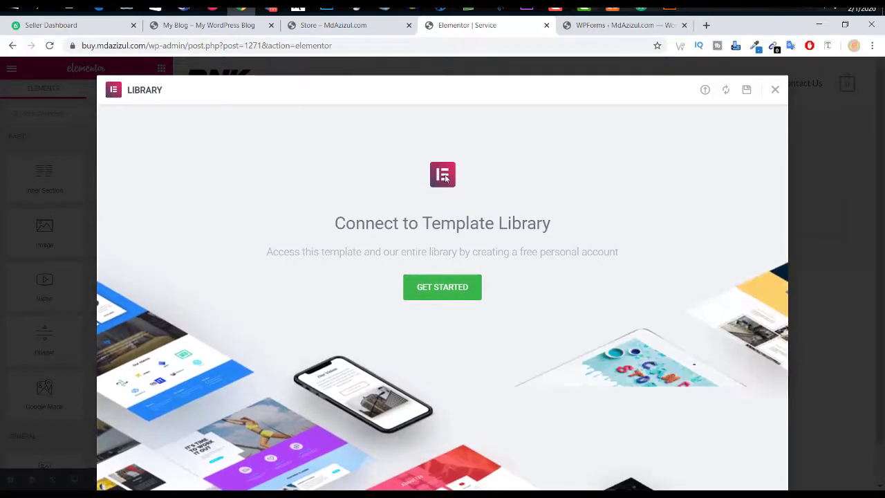
# Step: Attempt to connect and sign in to the Elementor template library, then abandon it
pyautogui.click(451, 294)
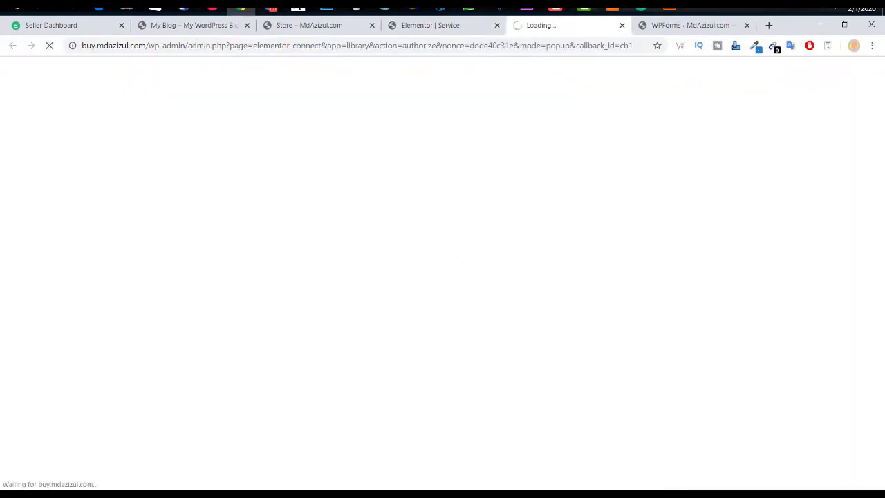
pyautogui.click(623, 25)
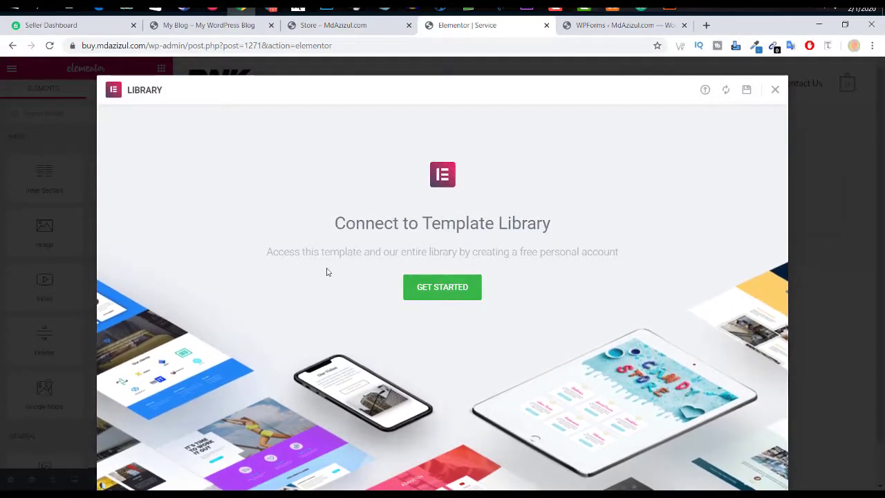
pyautogui.click(438, 291)
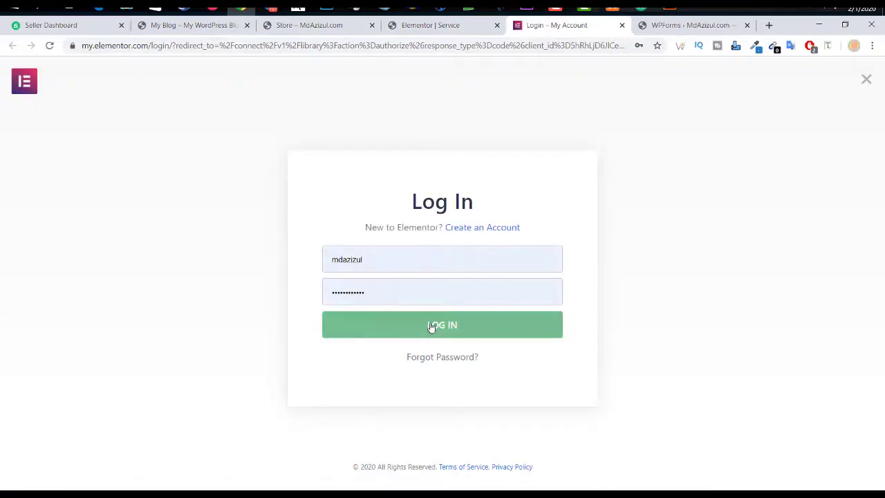
pyautogui.click(435, 325)
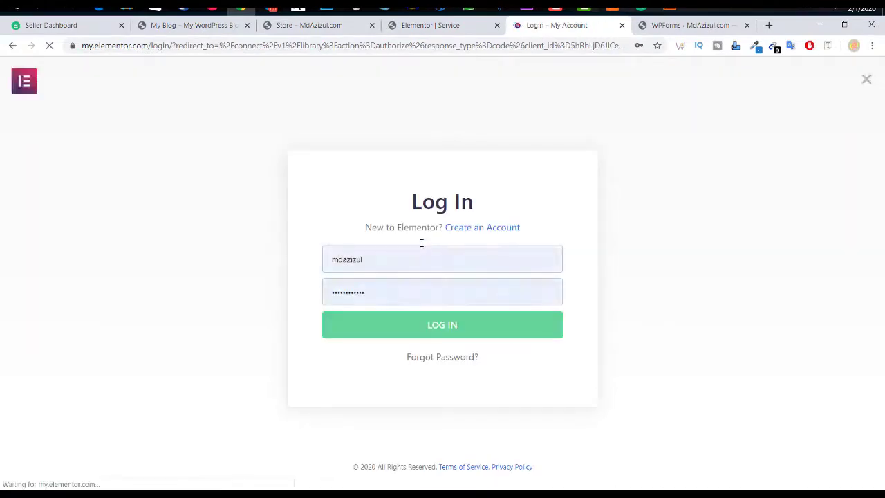
pyautogui.click(415, 268)
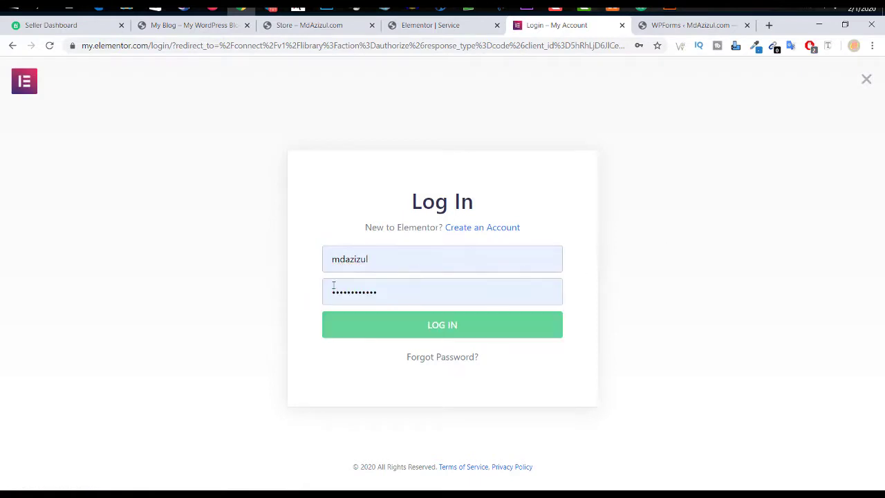
pyautogui.click(623, 25)
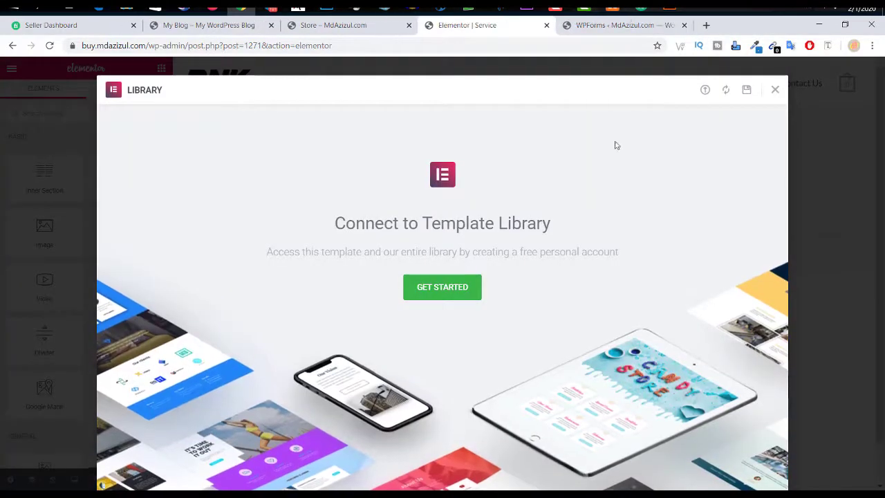
# Step: Close the template library, then close the WPForms overview and Service editor tabs
pyautogui.click(747, 92)
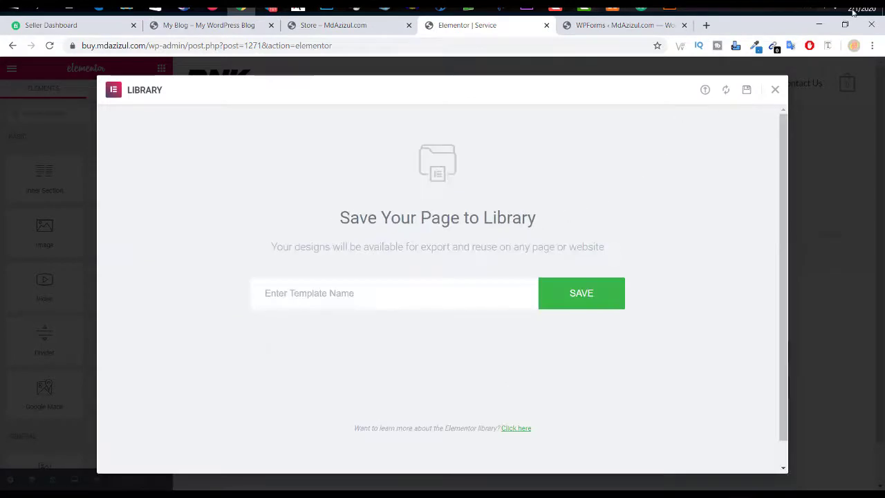
pyautogui.click(776, 90)
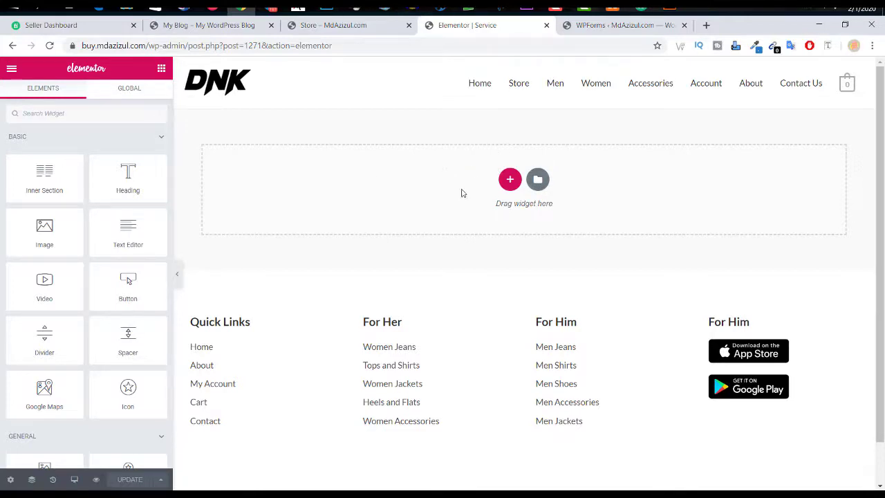
pyautogui.scroll(-2, 424, 160)
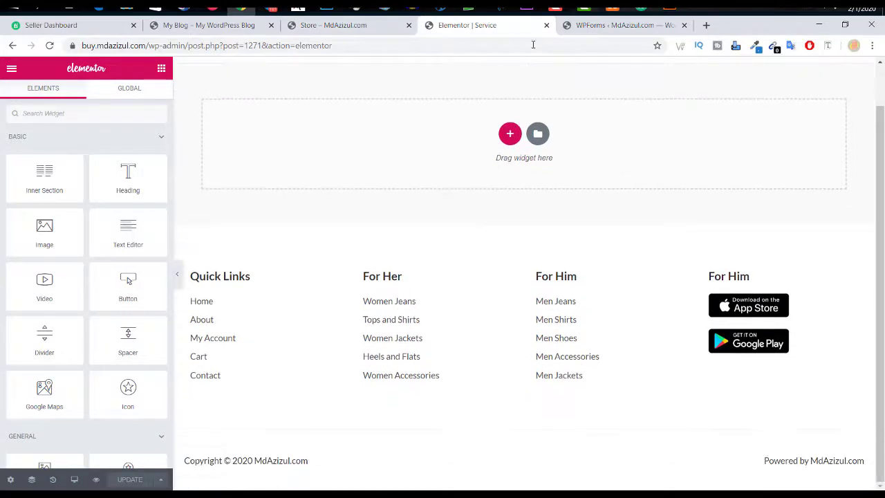
pyautogui.click(614, 26)
pyautogui.click(684, 25)
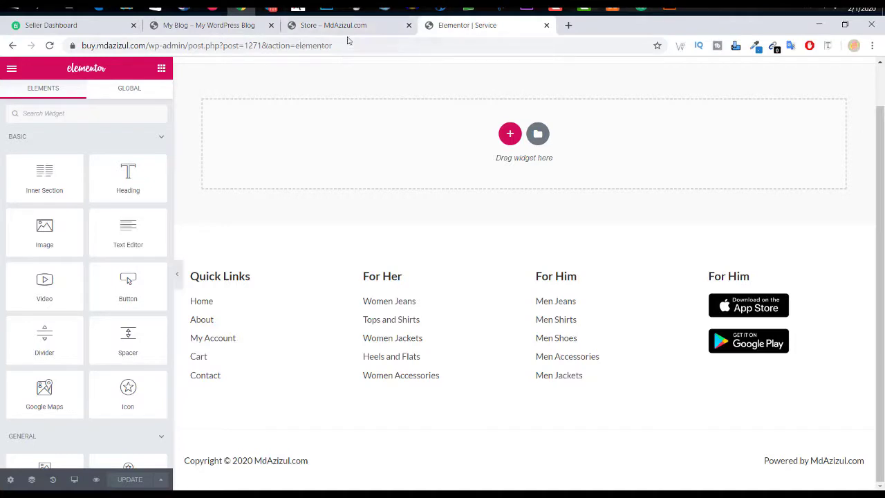
pyautogui.click(545, 25)
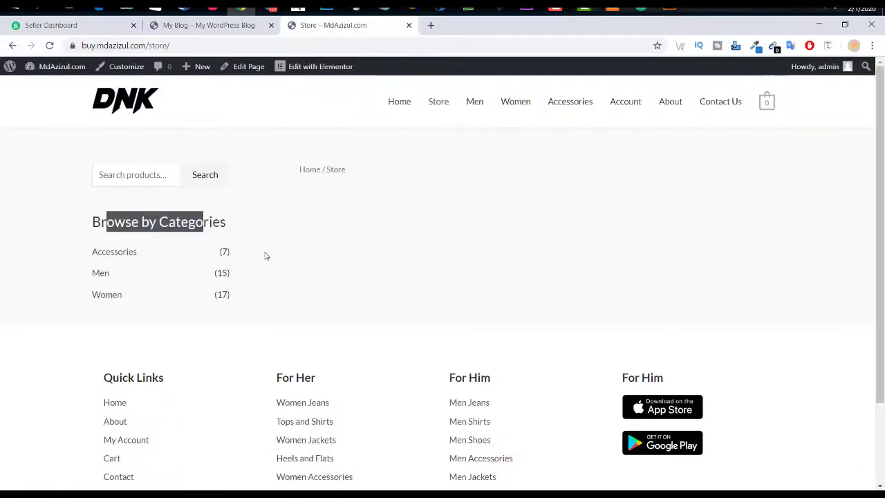
# Step: Open the Men product category and browse its 15 products
pyautogui.click(265, 256)
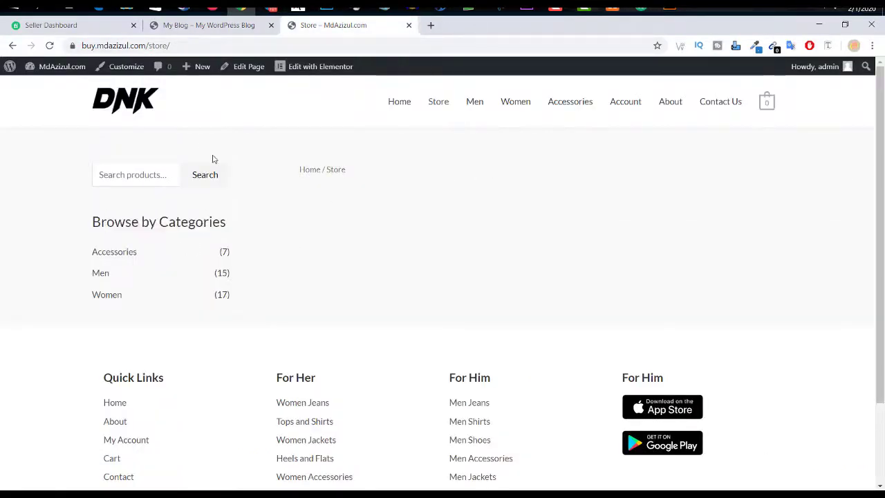
pyautogui.click(104, 274)
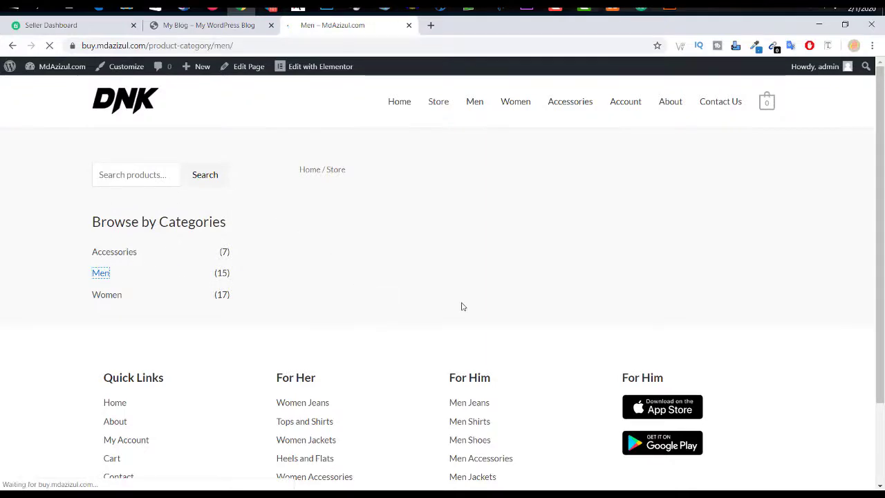
pyautogui.scroll(-3, 386, 215)
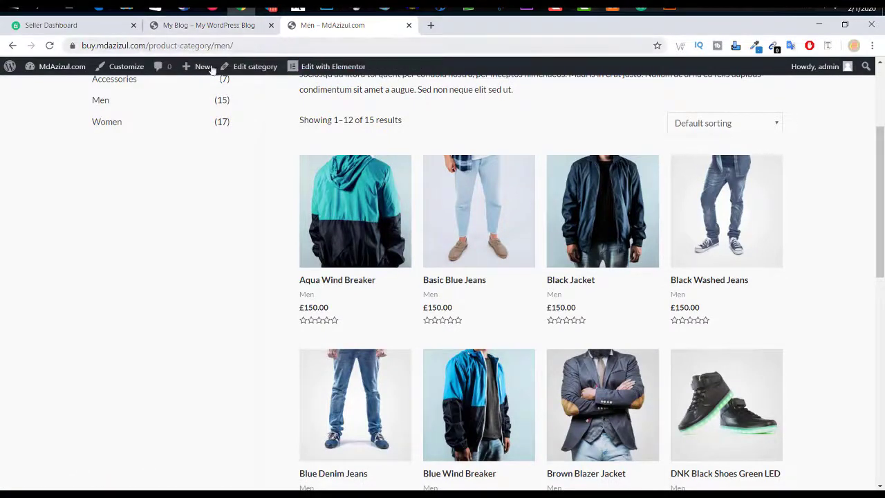
# Step: Open the WordPress admin Dashboard in a new browser tab and switch to it
pyautogui.moveTo(59, 67)
pyautogui.rightClick(54, 87)
pyautogui.click(64, 101)
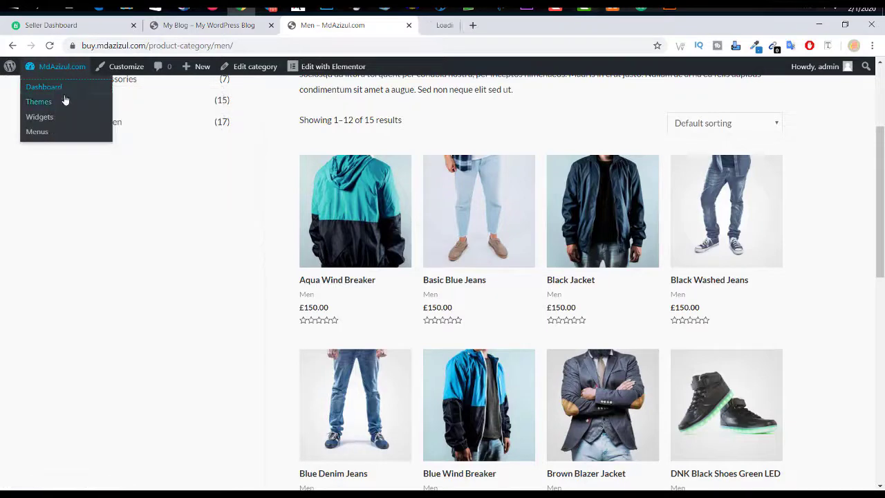
pyautogui.click(446, 28)
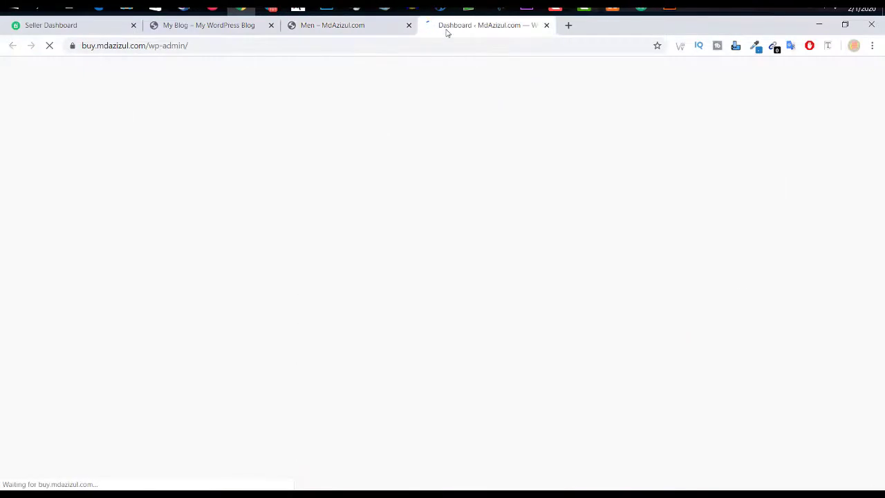
# Step: Bring up All Products and look over the 32-item products list
pyautogui.moveTo(28, 287)
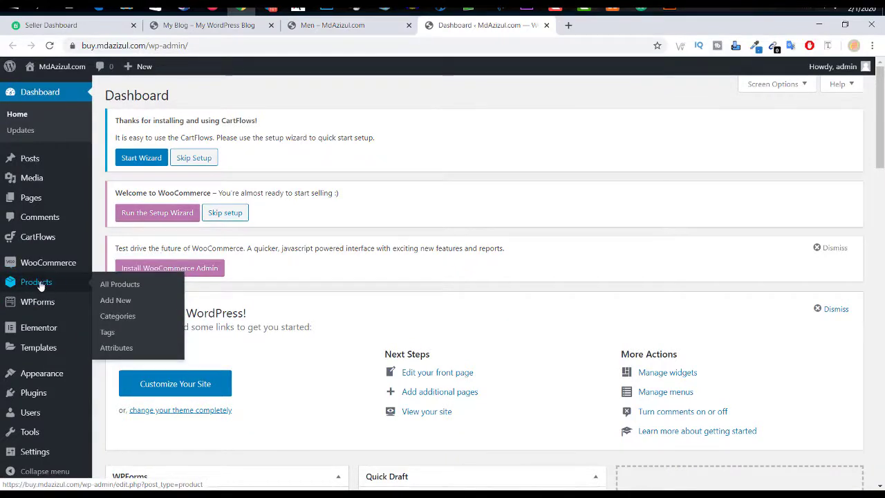
pyautogui.click(120, 287)
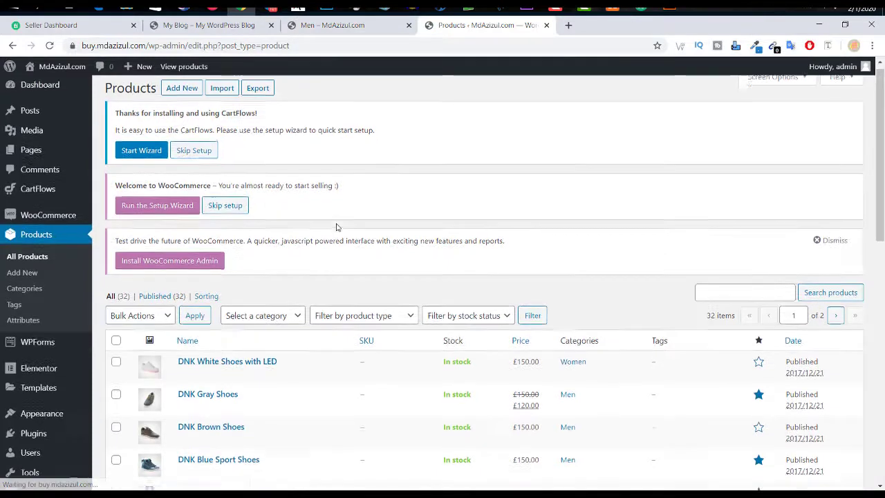
pyautogui.scroll(-5, 335, 229)
pyautogui.scroll(5, 332, 227)
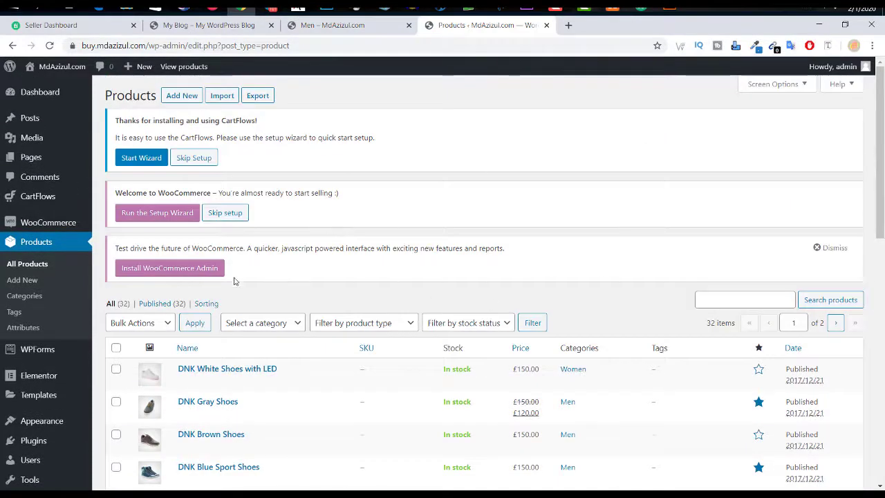
pyautogui.moveTo(49, 230)
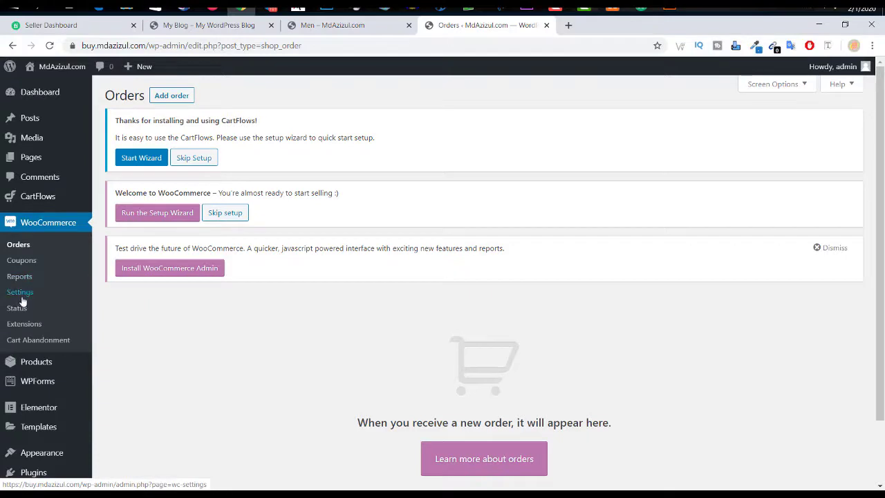
# Step: In WooCommerce General settings, autofill the store's Address line 1 from a saved suggestion
pyautogui.click(21, 294)
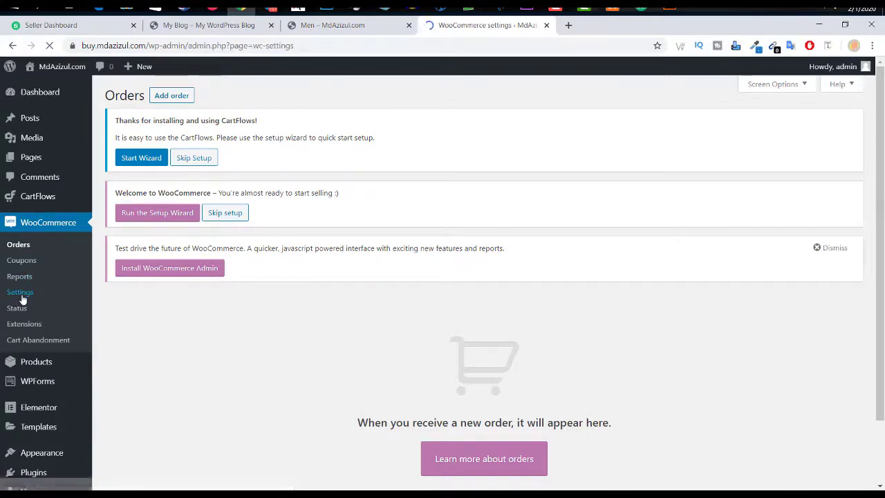
pyautogui.scroll(-4, 365, 249)
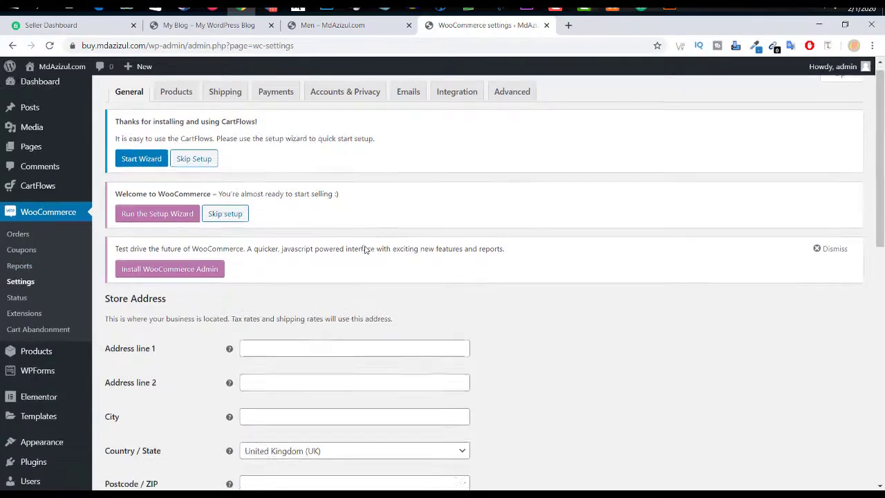
pyautogui.scroll(2, 273, 251)
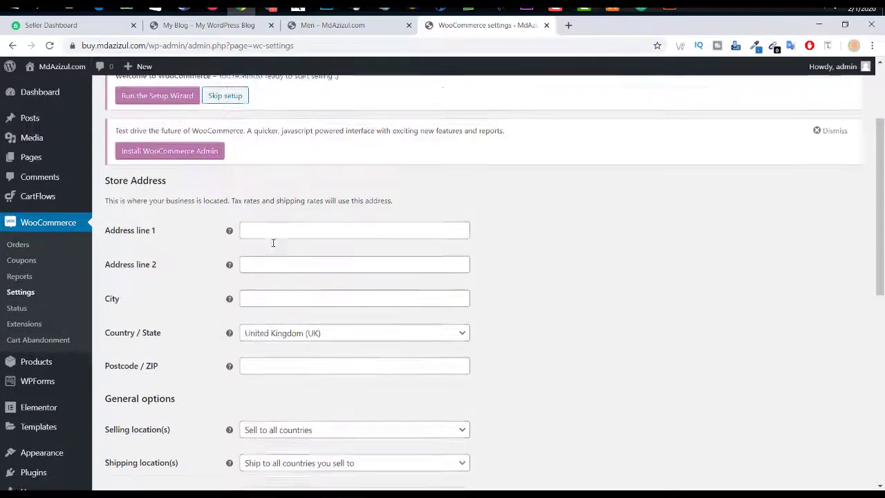
pyautogui.click(279, 242)
pyautogui.click(271, 273)
pyautogui.click(270, 280)
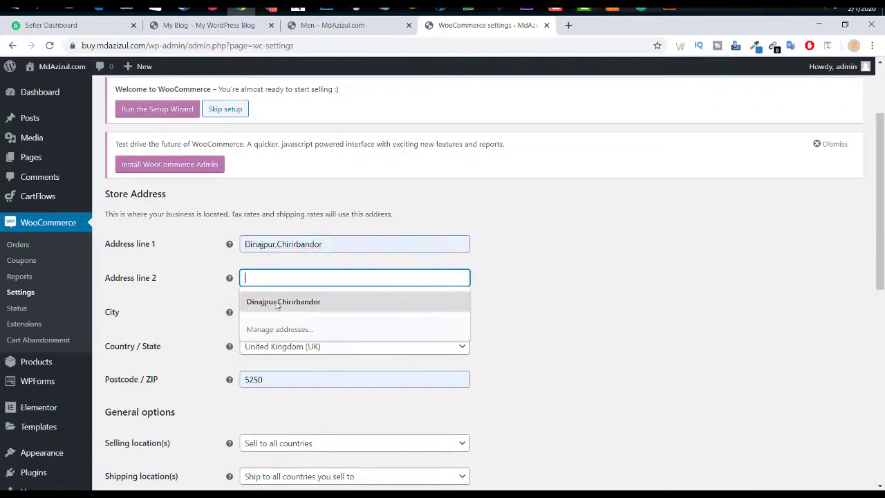
pyautogui.scroll(-2, 275, 253)
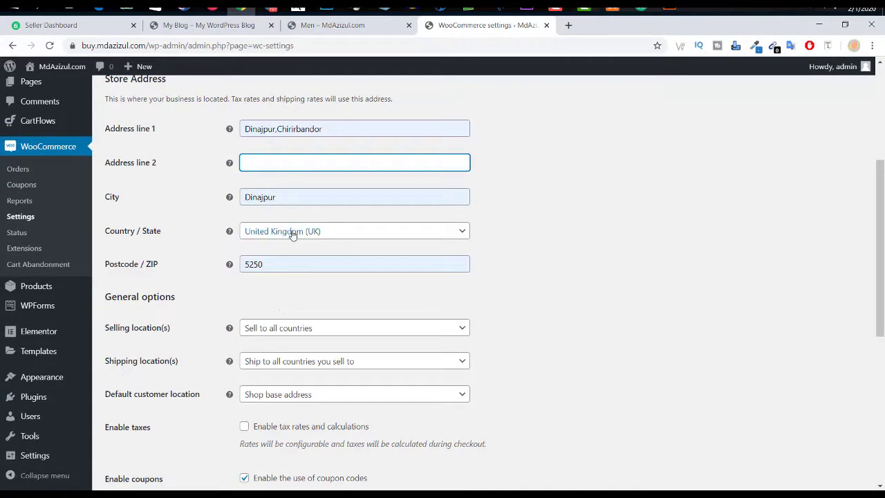
# Step: Change the store Country / State to Bangladesh — Dinajpur
pyautogui.click(293, 233)
pyautogui.write('ban')
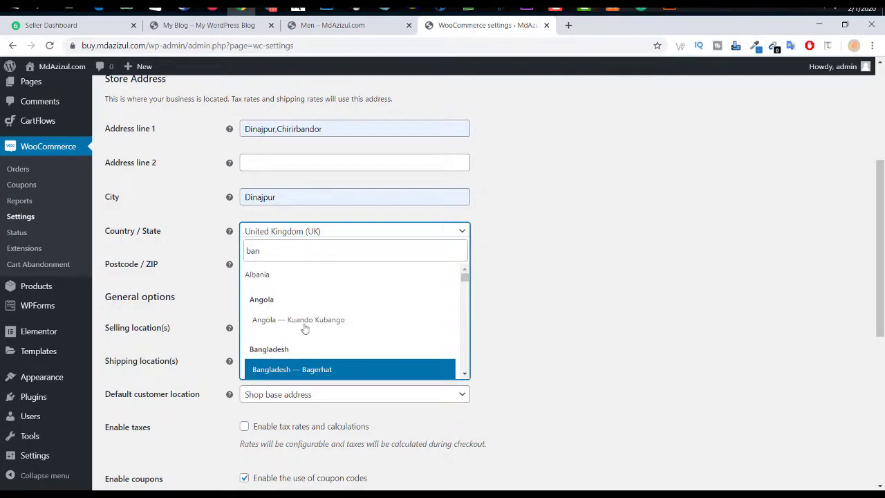
pyautogui.scroll(-8, 308, 314)
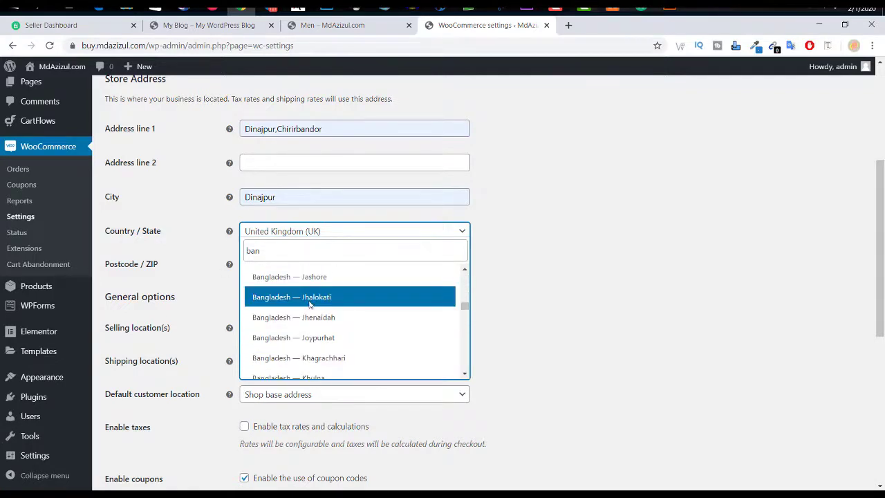
pyautogui.scroll(4, 309, 304)
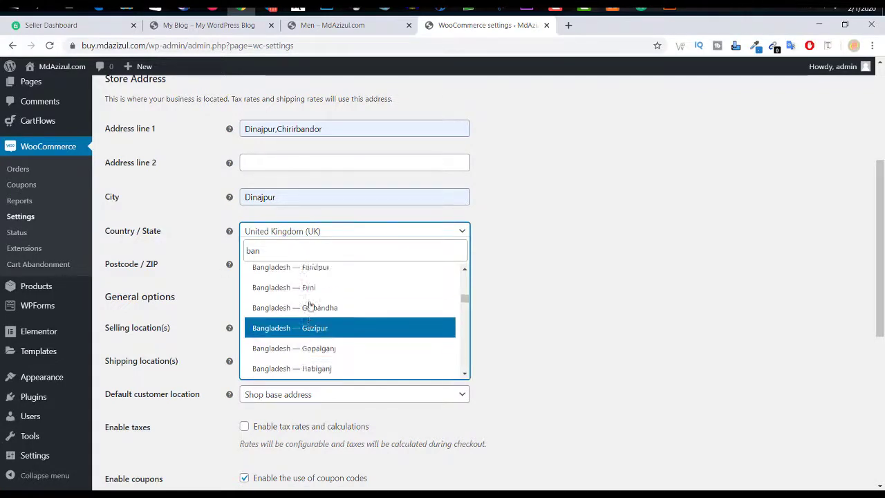
pyautogui.click(330, 288)
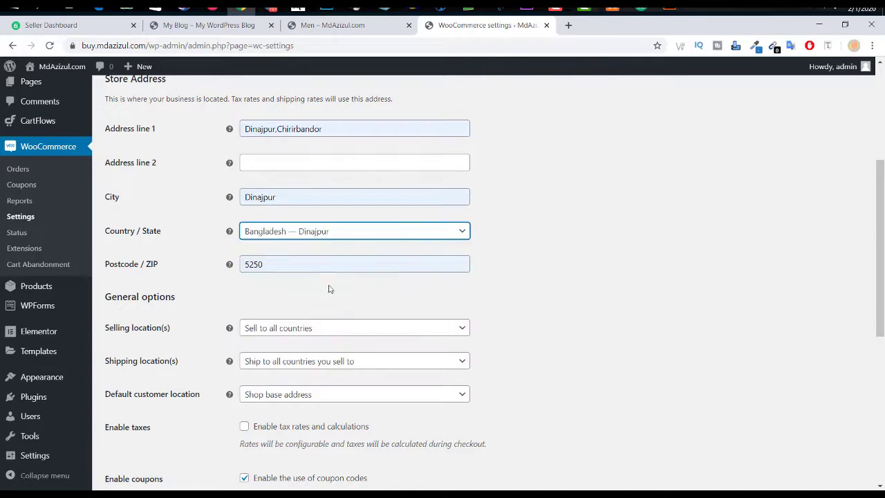
pyautogui.scroll(-2, 339, 297)
# Step: Restrict selling to specific countries, with Bangladesh as the only selling country
pyautogui.click(275, 217)
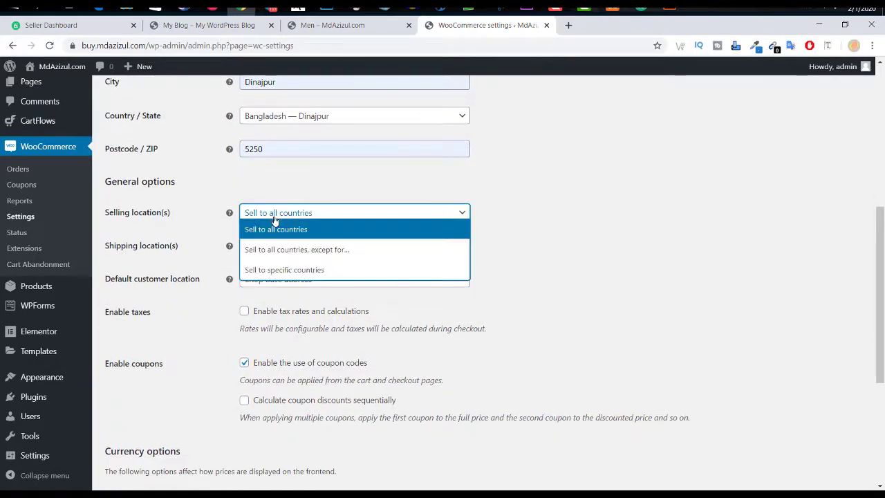
pyautogui.click(276, 270)
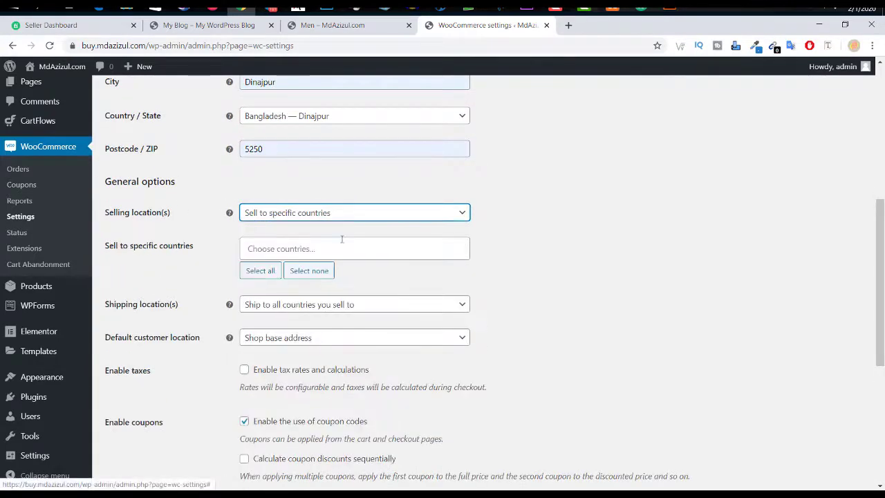
pyautogui.click(300, 213)
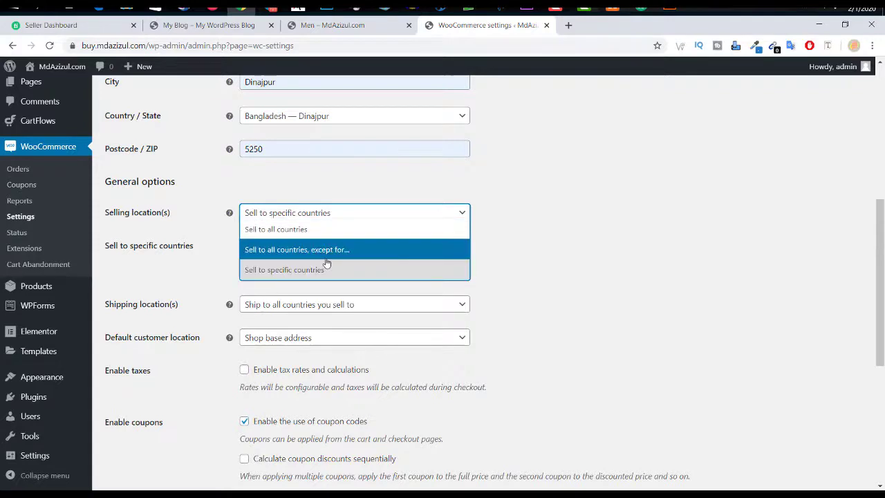
pyautogui.click(347, 254)
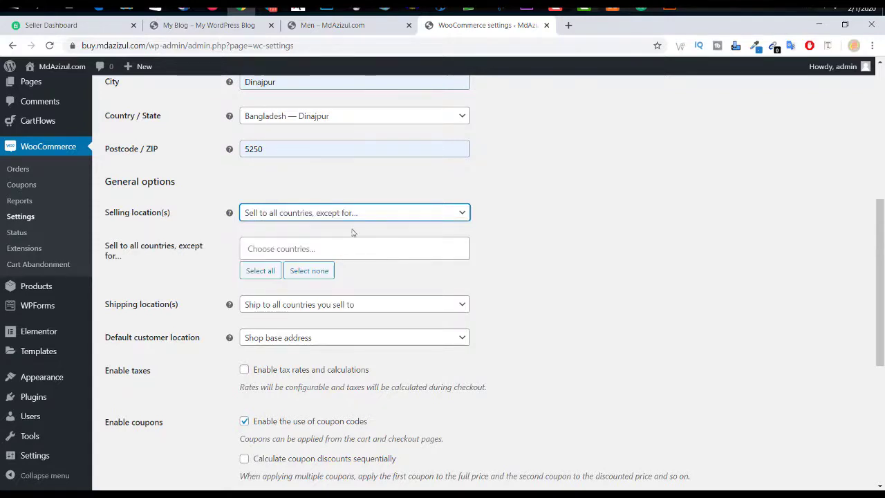
pyautogui.click(359, 214)
pyautogui.click(292, 270)
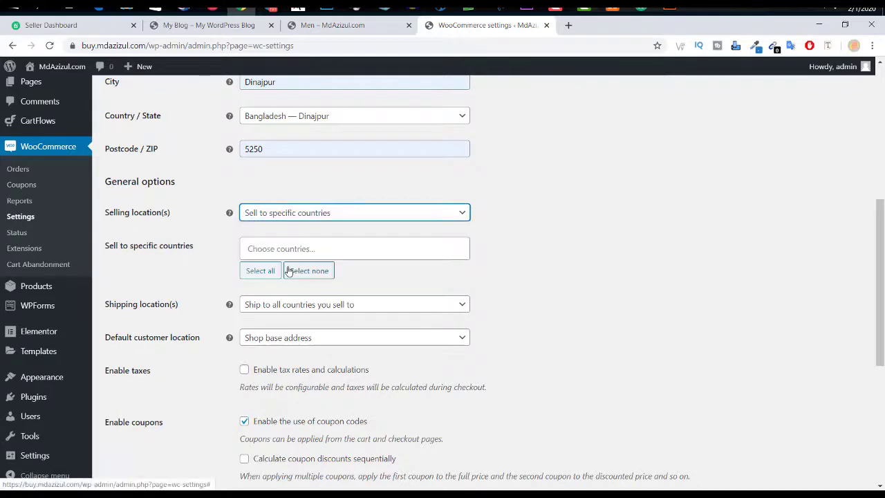
pyautogui.click(301, 248)
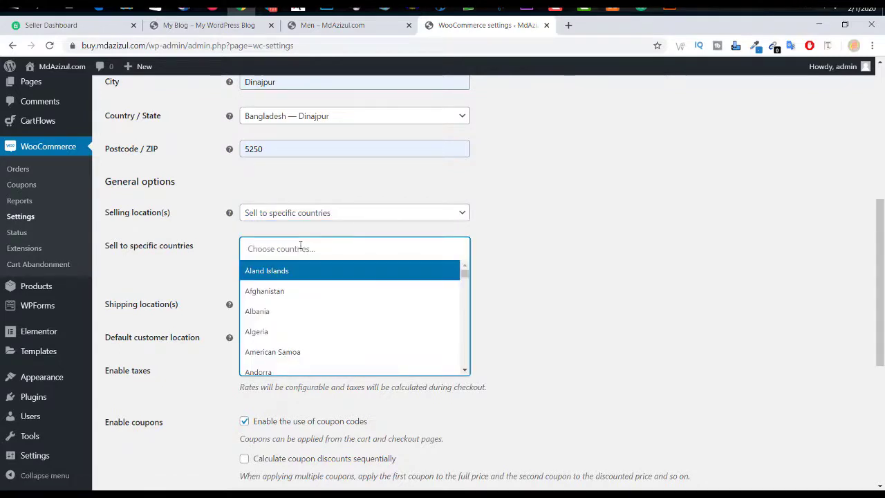
pyautogui.scroll(-4, 303, 291)
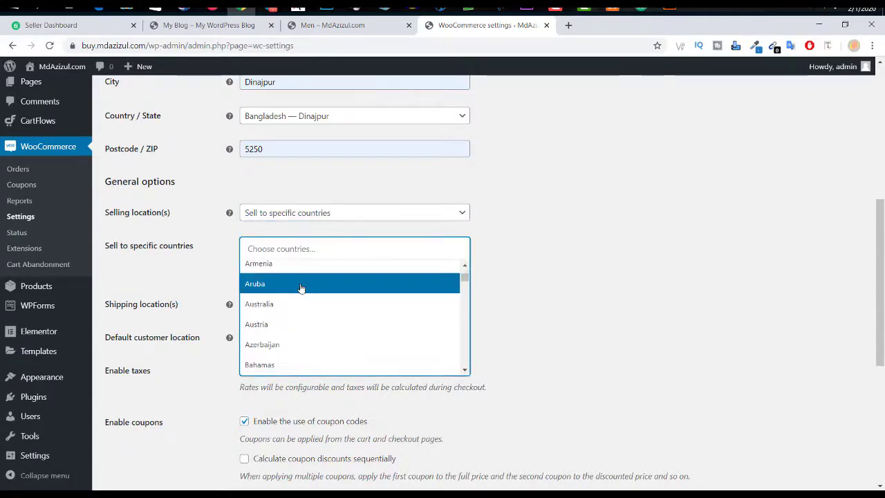
pyautogui.scroll(-1, 302, 288)
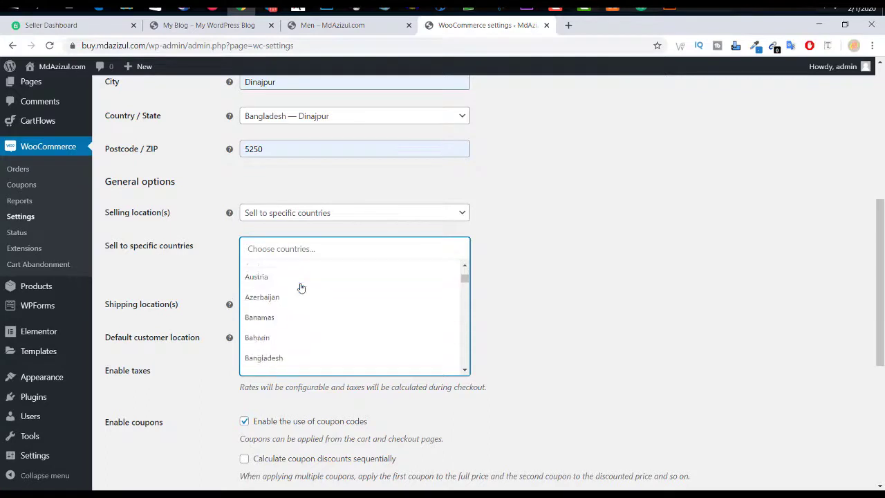
pyautogui.click(275, 349)
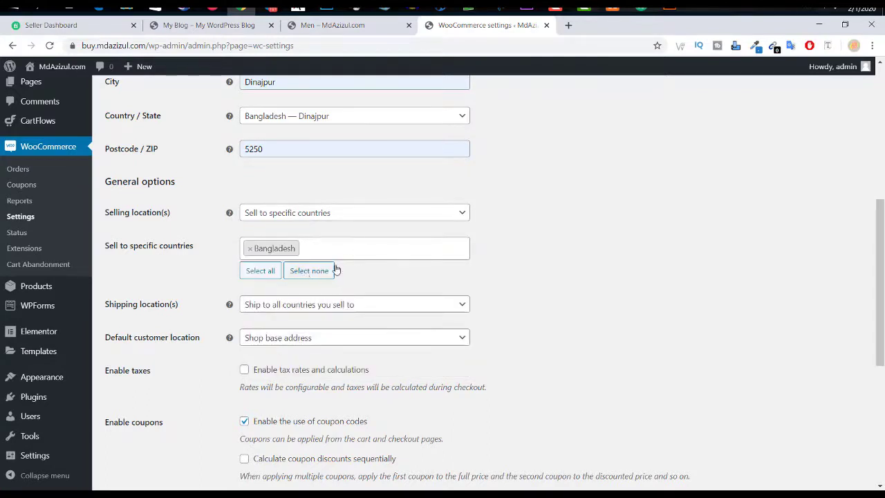
pyautogui.click(378, 250)
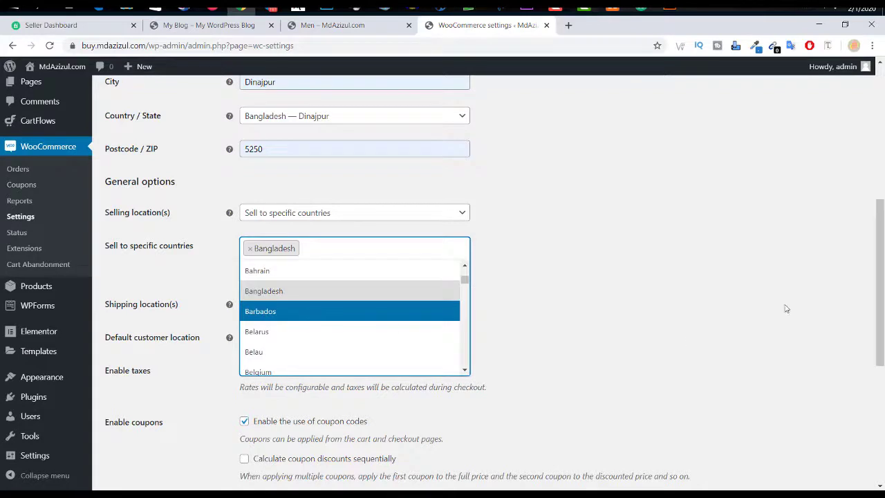
pyautogui.click(758, 302)
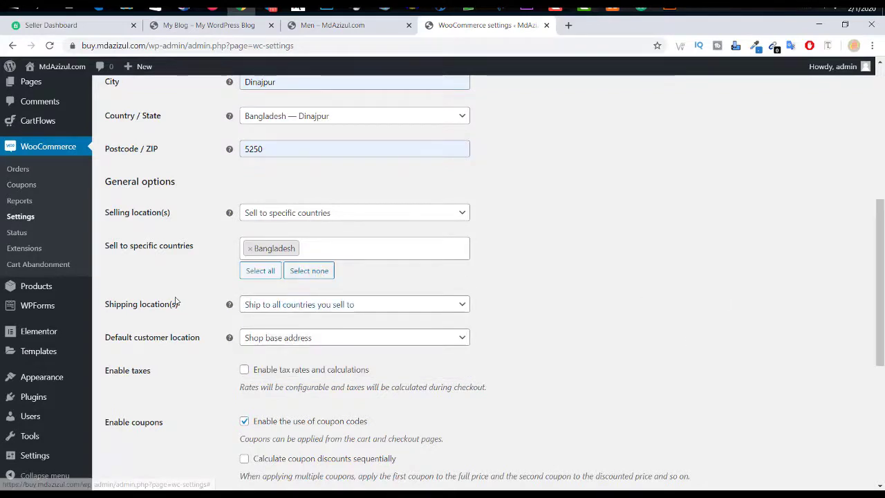
# Step: Set shipping to specific countries only, limited to Bangladesh
pyautogui.click(301, 308)
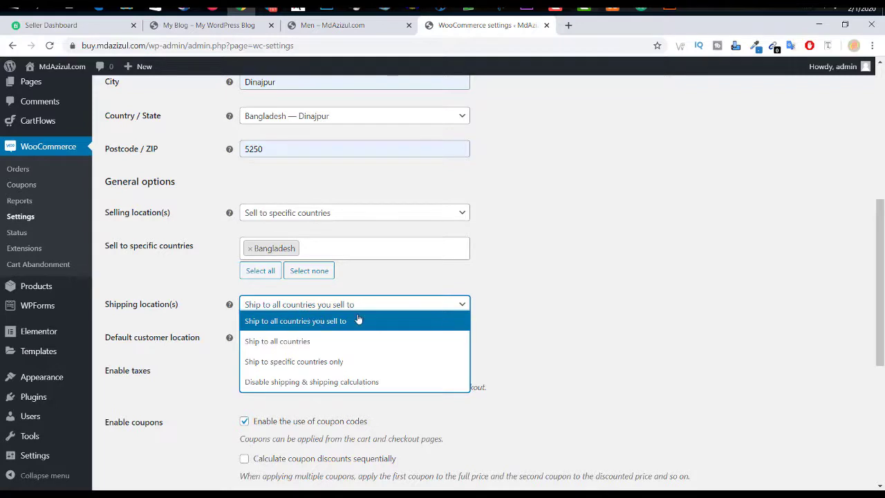
pyautogui.scroll(-1, 400, 300)
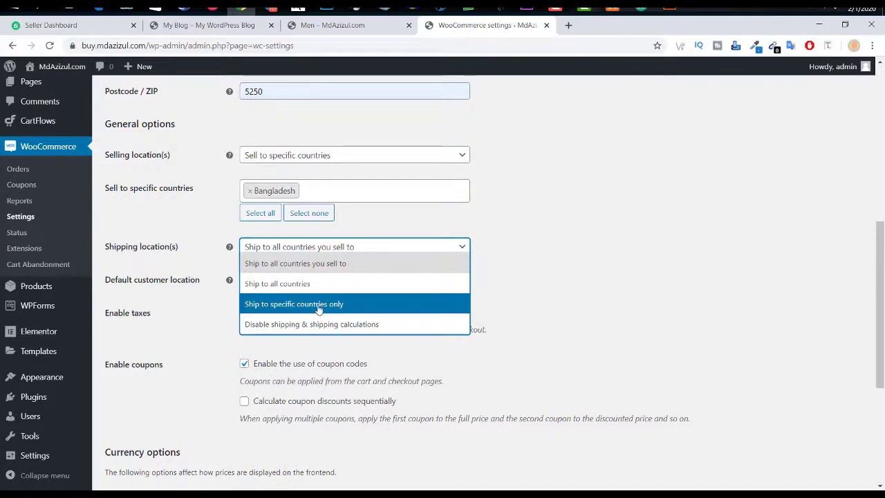
pyautogui.click(339, 308)
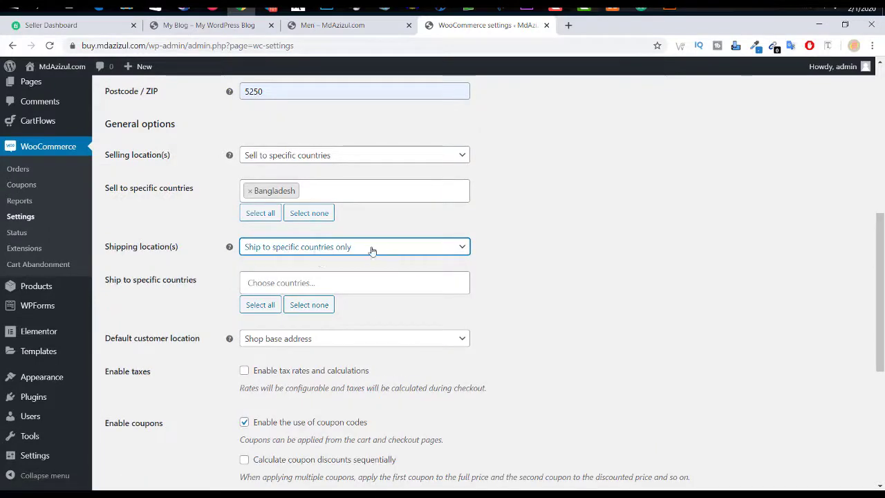
pyautogui.click(305, 283)
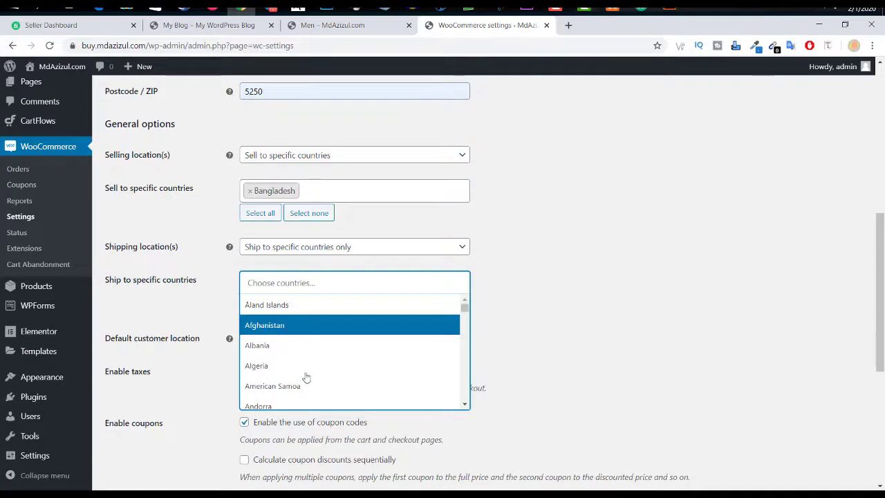
pyautogui.scroll(-4, 307, 377)
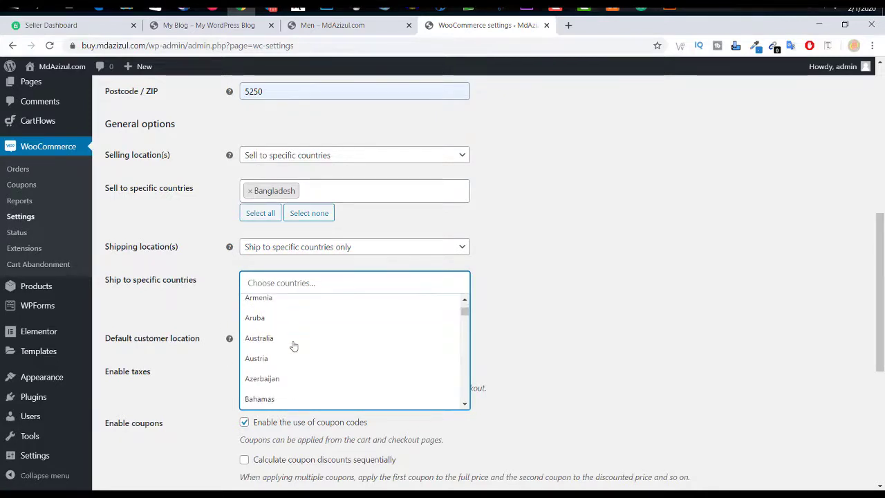
pyautogui.scroll(-3, 287, 365)
pyautogui.click(280, 382)
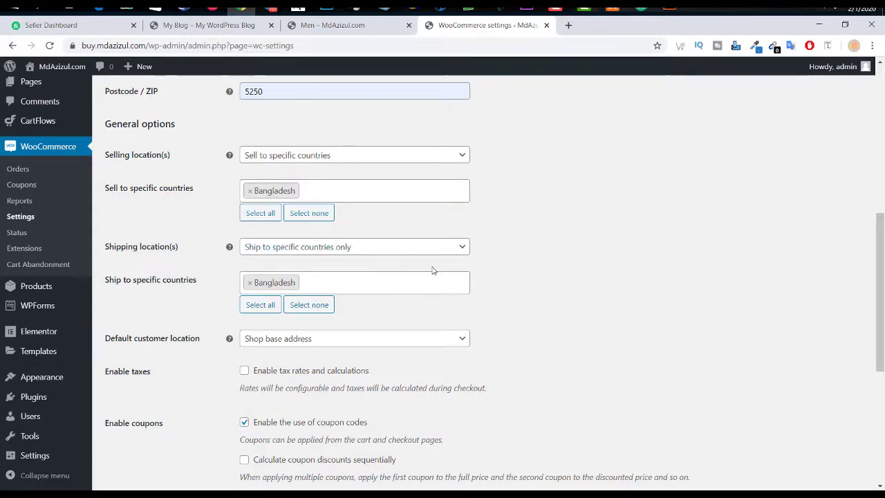
pyautogui.scroll(-1, 421, 299)
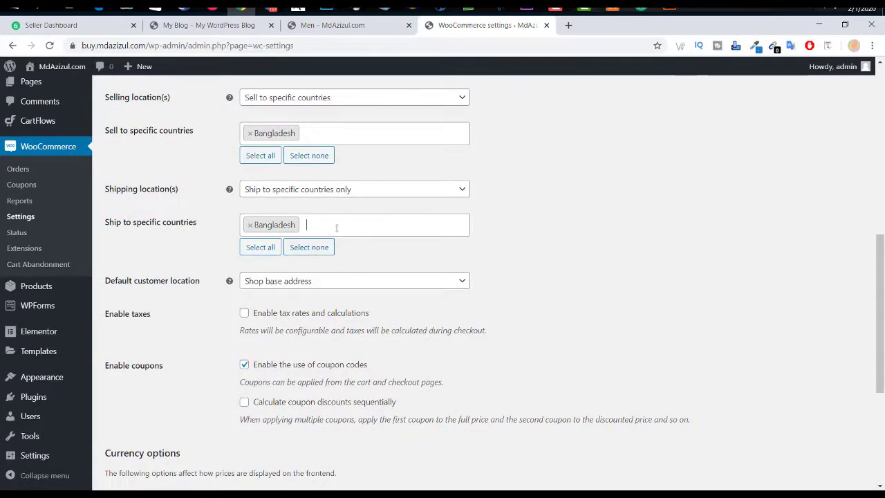
pyautogui.scroll(-1, 349, 229)
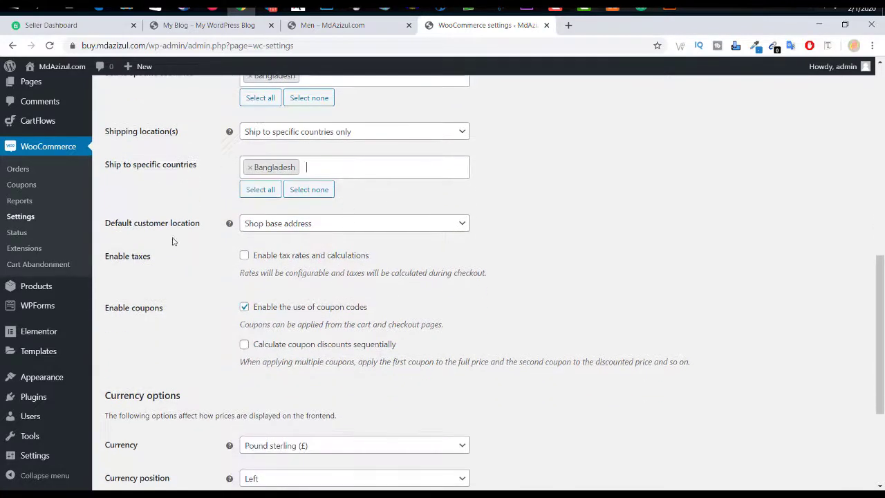
# Step: Keep Shop base address as default location, set currency to Bangladeshi taka (left), and save
pyautogui.click(360, 229)
pyautogui.click(361, 227)
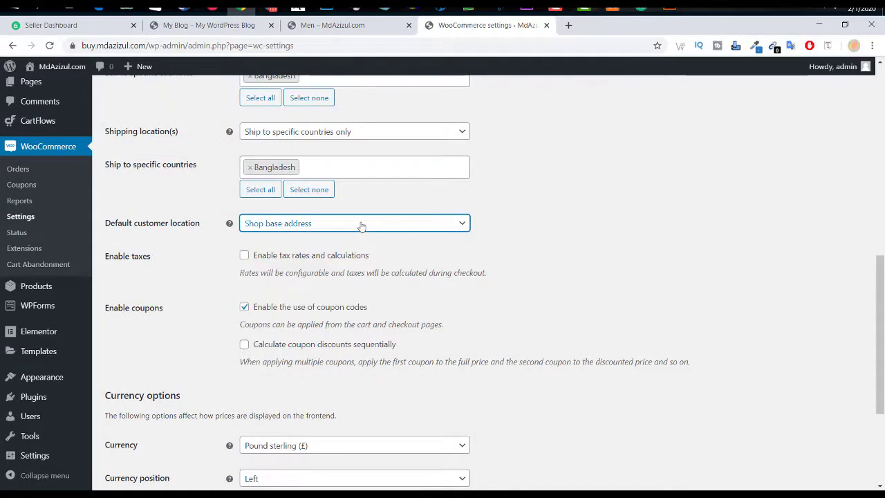
pyautogui.scroll(-1, 361, 224)
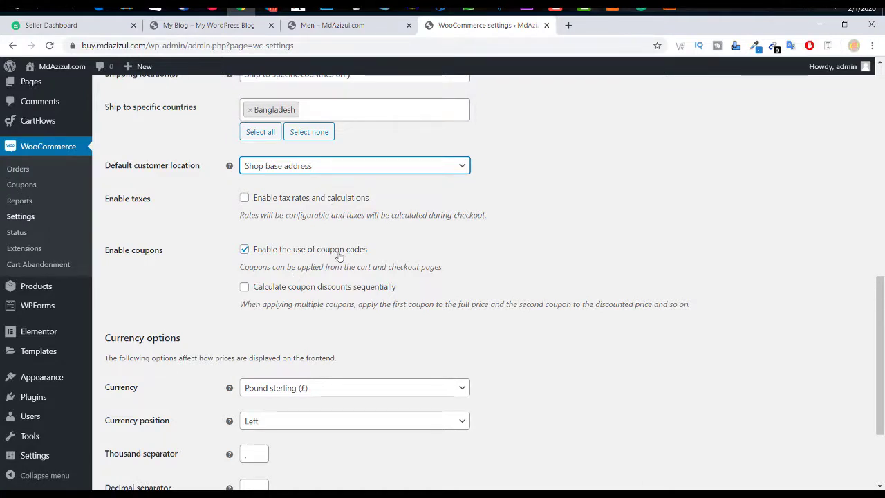
pyautogui.scroll(-2, 339, 257)
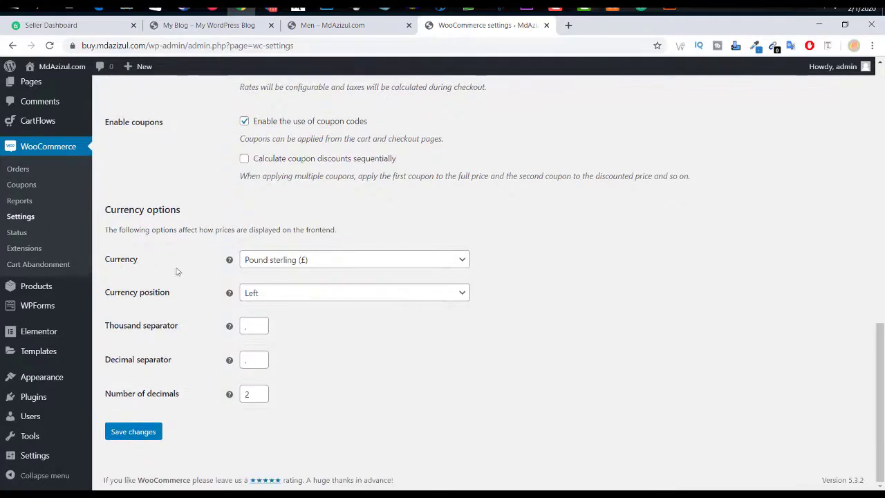
pyautogui.click(304, 263)
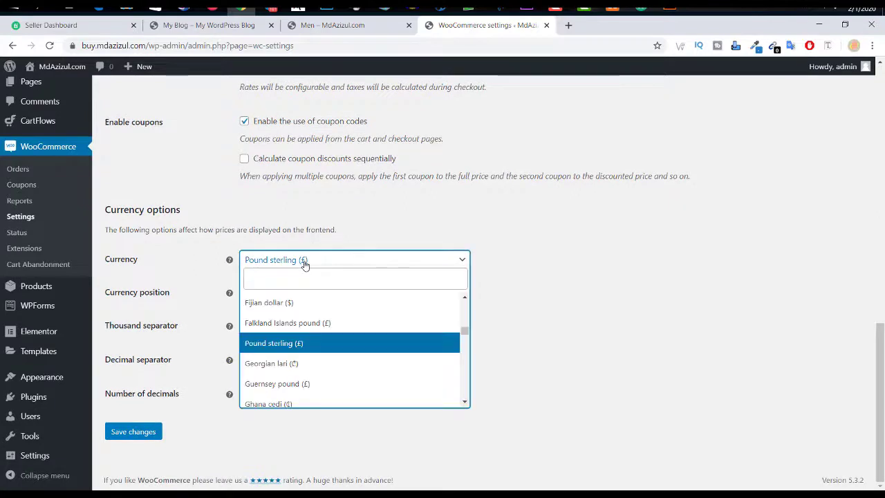
pyautogui.write('ta')
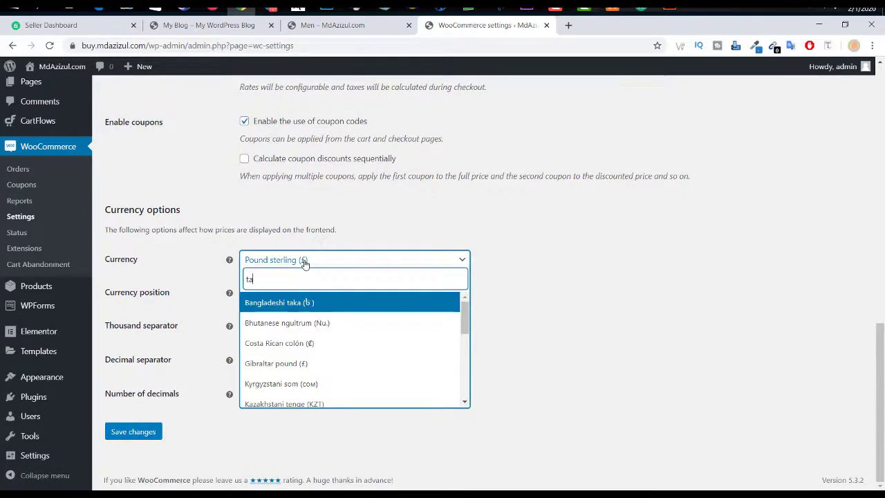
pyautogui.click(299, 307)
pyautogui.click(293, 303)
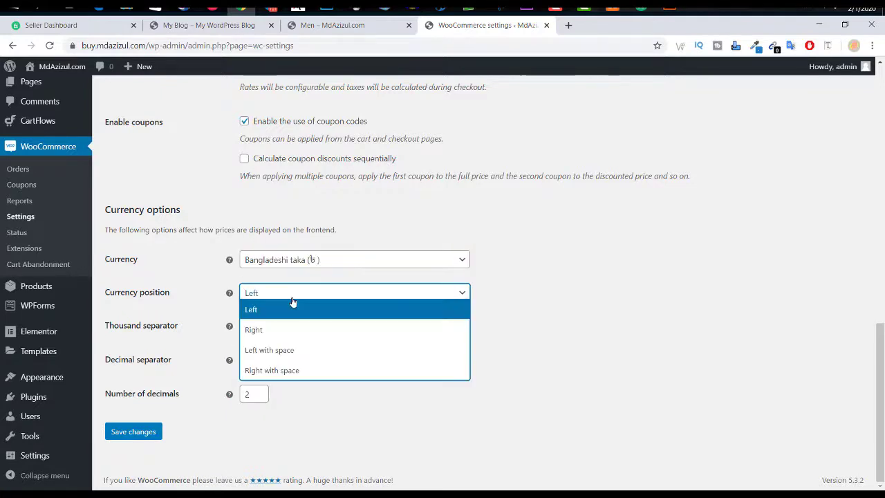
pyautogui.click(292, 305)
pyautogui.click(136, 431)
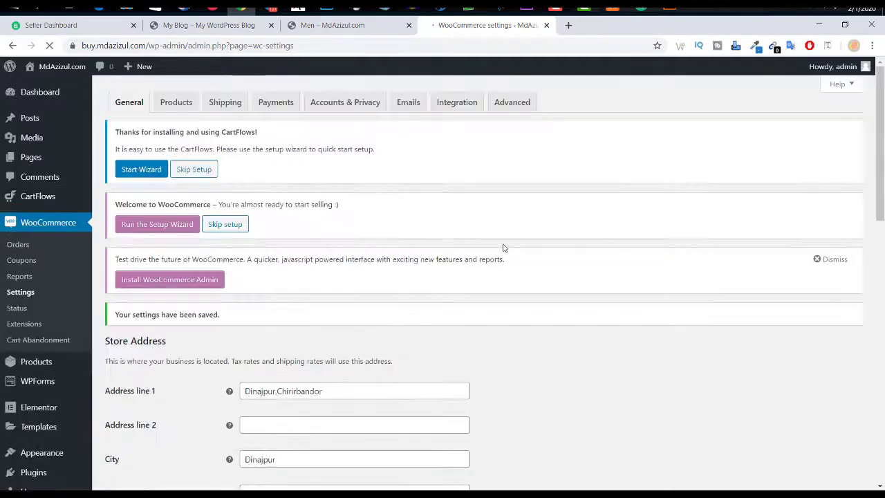
# Step: In Products > Inventory, replace the notification recipient e-mail with a new address and save
pyautogui.click(179, 102)
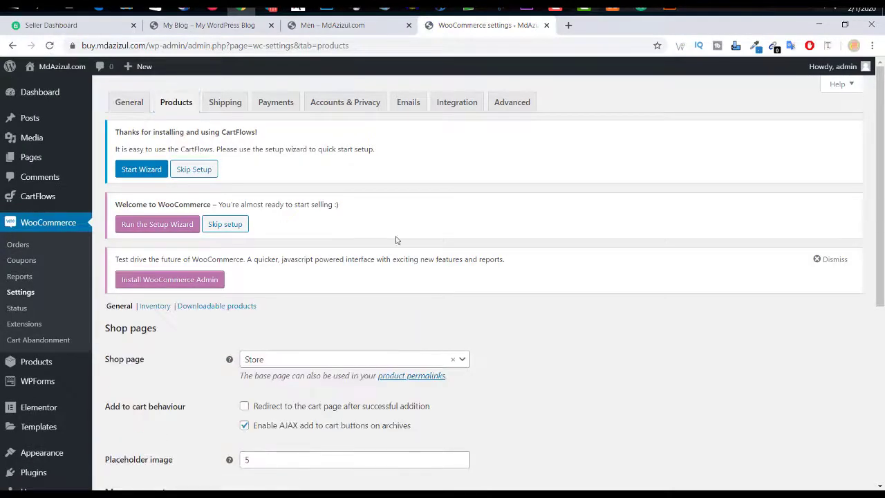
pyautogui.scroll(-2, 398, 225)
pyautogui.scroll(-2, 398, 337)
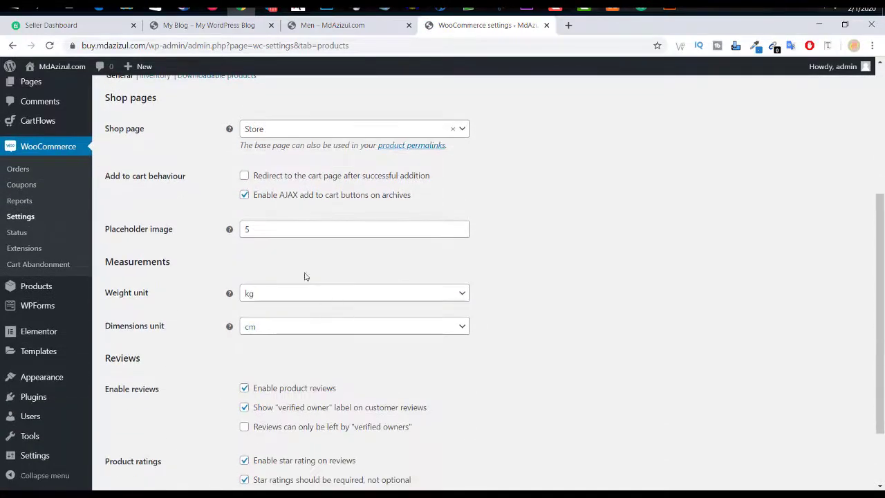
pyautogui.scroll(-1, 291, 245)
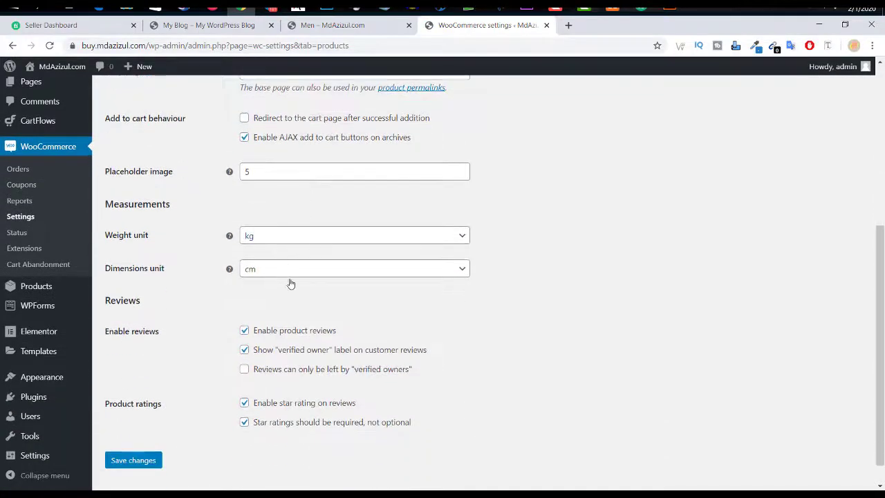
pyautogui.scroll(-1, 388, 301)
pyautogui.scroll(6, 369, 335)
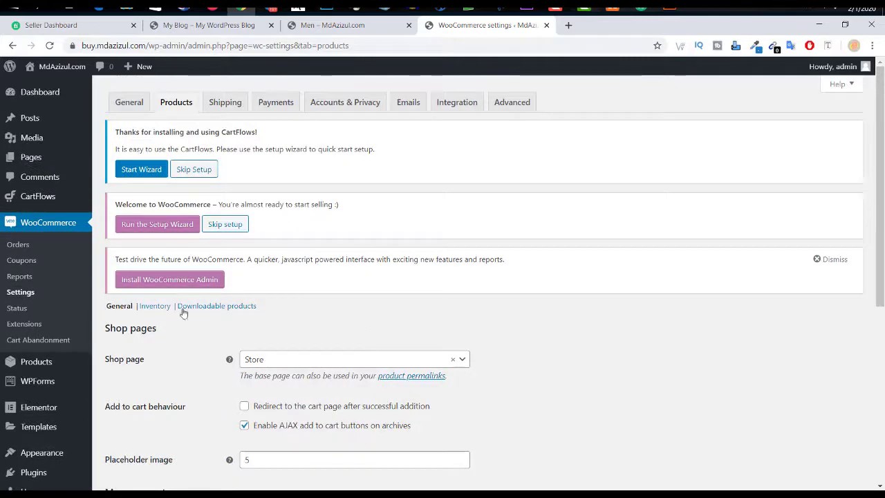
pyautogui.click(157, 307)
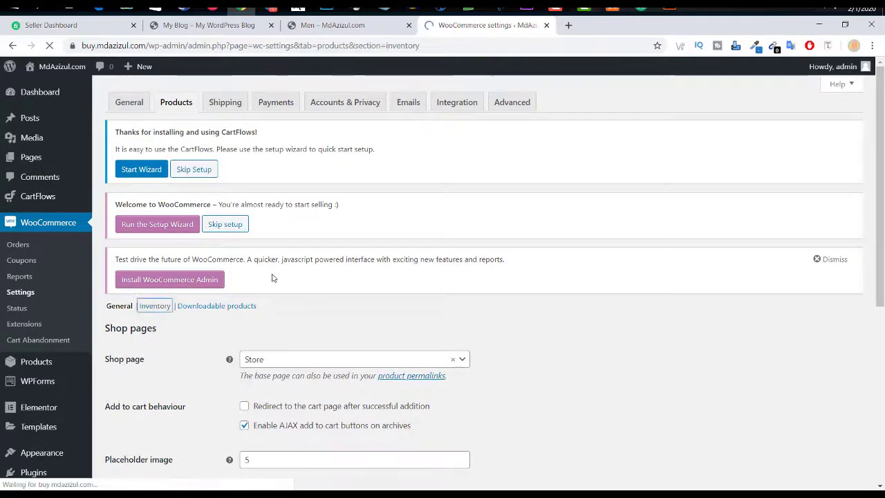
pyautogui.scroll(-3, 273, 279)
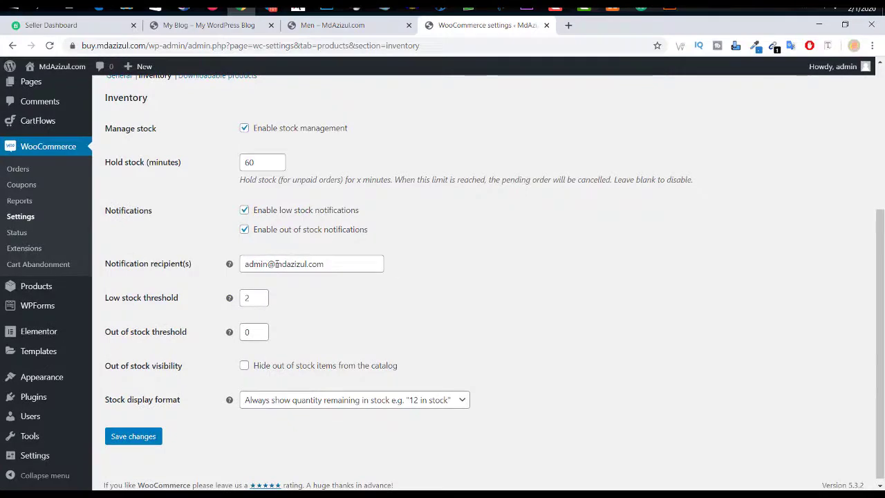
pyautogui.moveTo(337, 260); pyautogui.dragTo(196, 263)
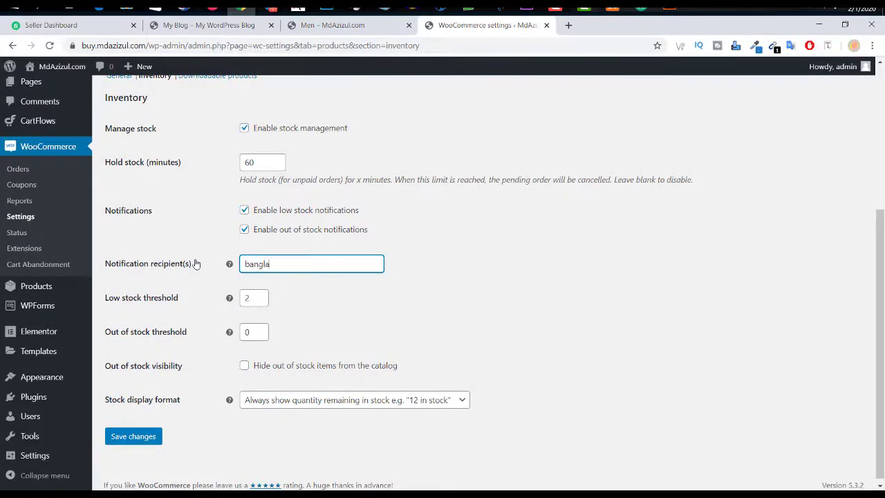
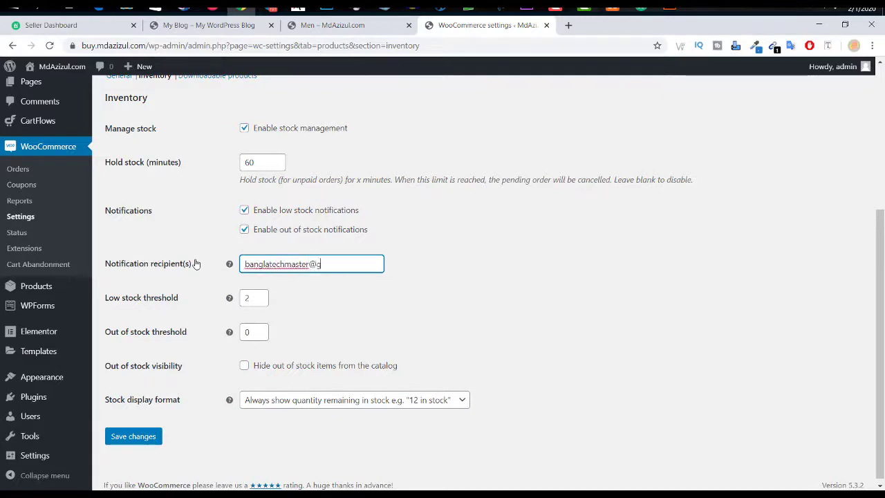
pyautogui.click(415, 273)
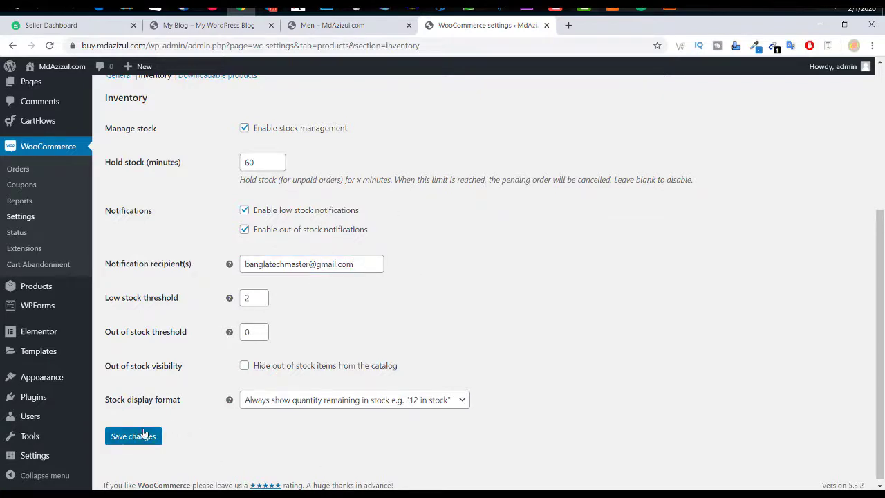
pyautogui.click(138, 436)
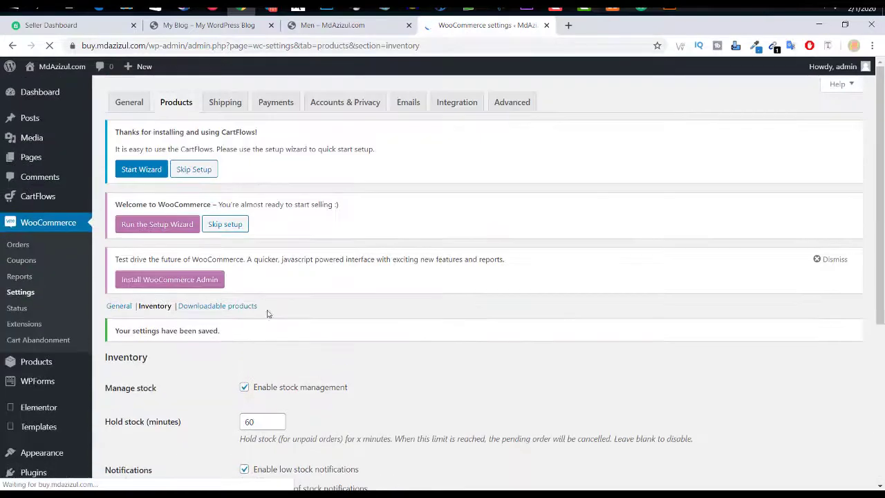
# Step: Review the stock options and place the cursor in the Low stock threshold field
pyautogui.scroll(-2, 250, 332)
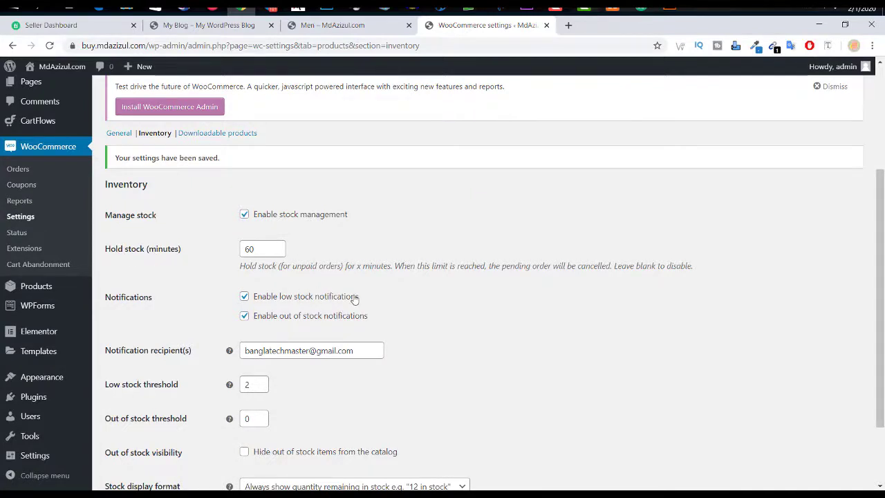
pyautogui.scroll(-1, 356, 297)
pyautogui.keyDown('shift'); pyautogui.click(181, 294); pyautogui.keyUp('shift')
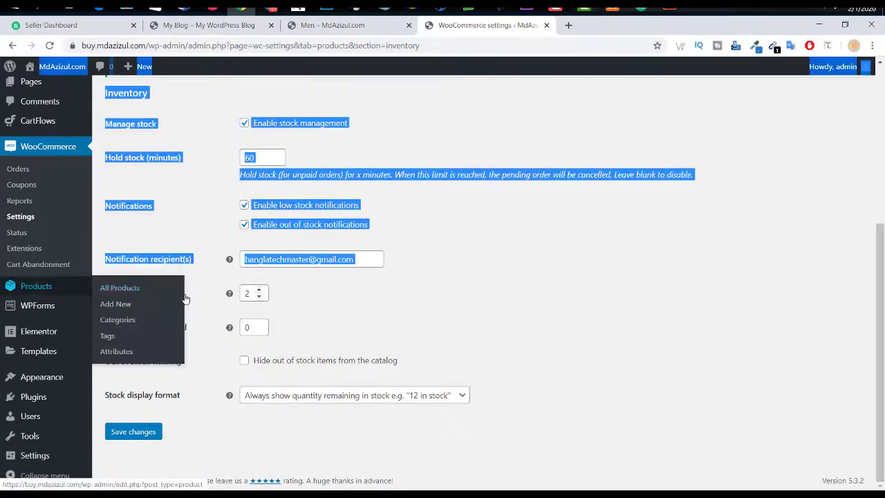
pyautogui.click(249, 293)
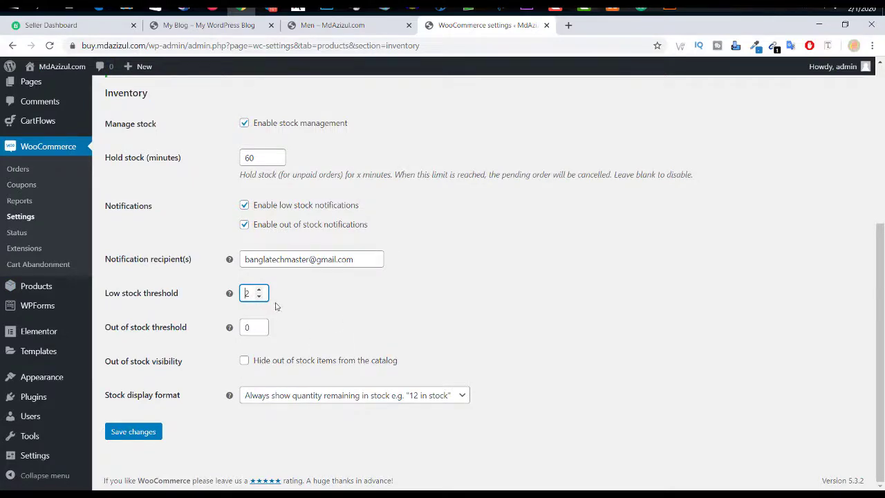
# Step: Re-submit the inventory settings, then review the Downloadable products settings (Force downloads, access after payment)
pyautogui.press('Return')
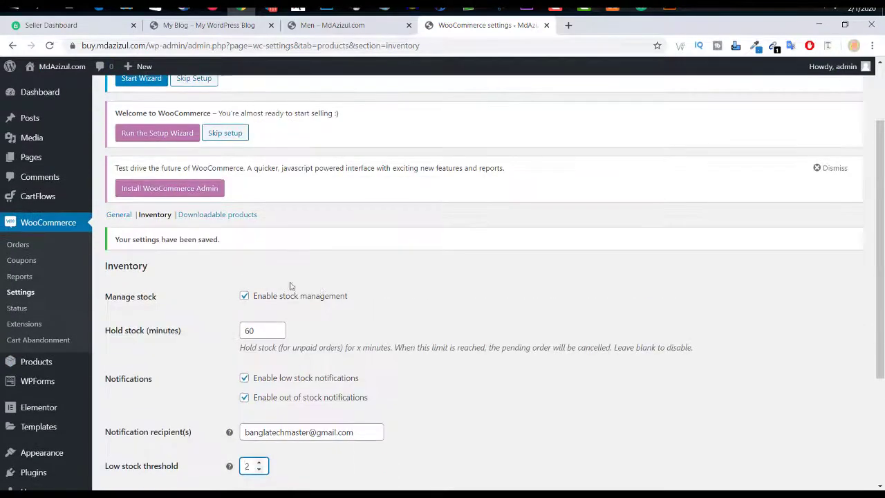
pyautogui.click(234, 217)
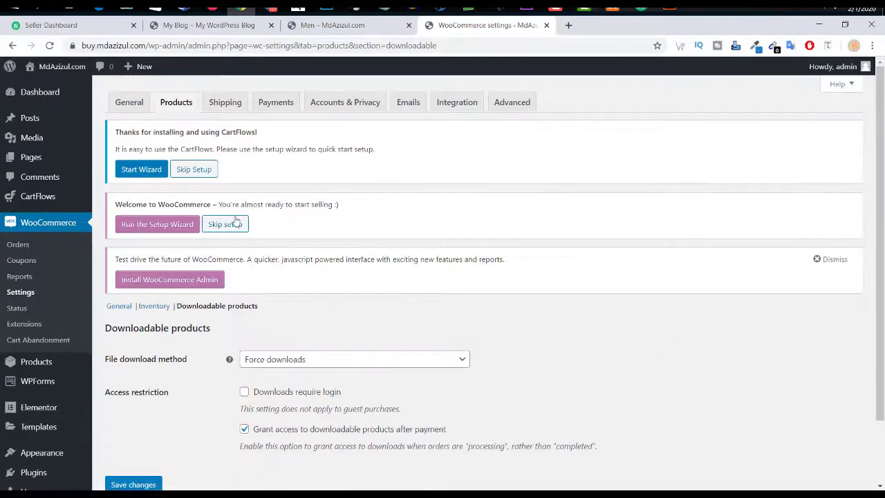
pyautogui.scroll(-2, 377, 325)
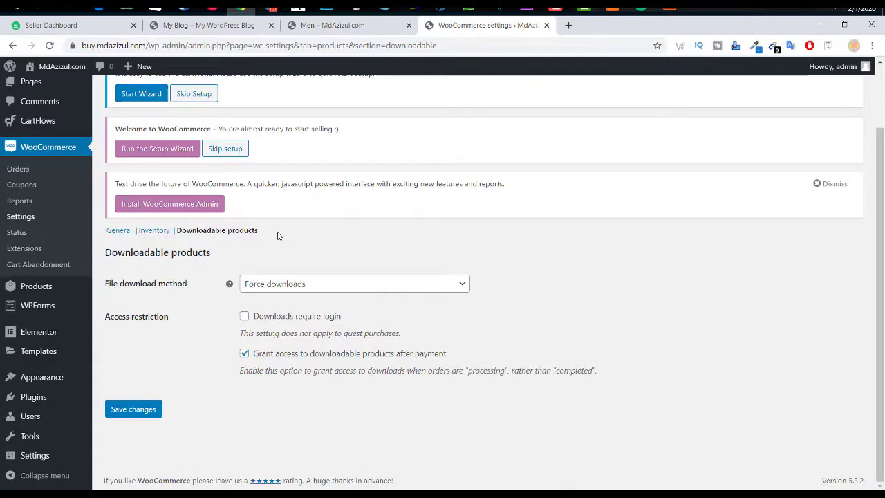
pyautogui.scroll(2, 312, 298)
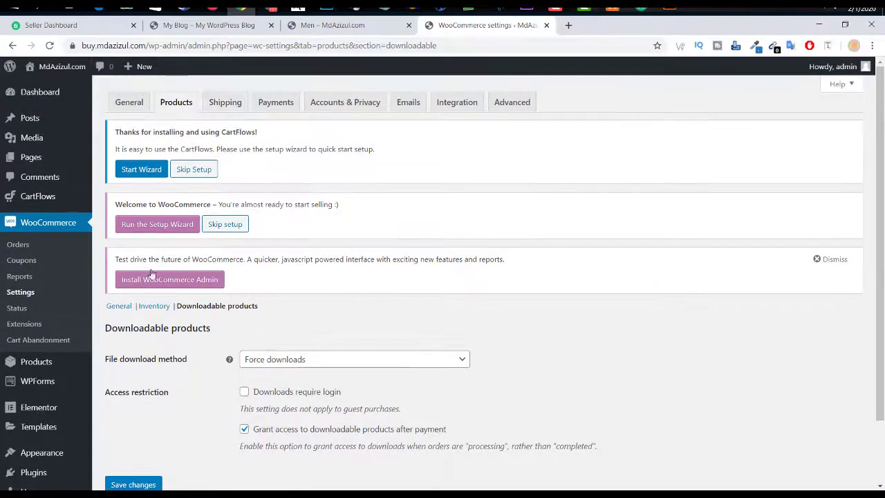
# Step: From the Shipping settings page, start a new empty shipping zone
pyautogui.click(227, 104)
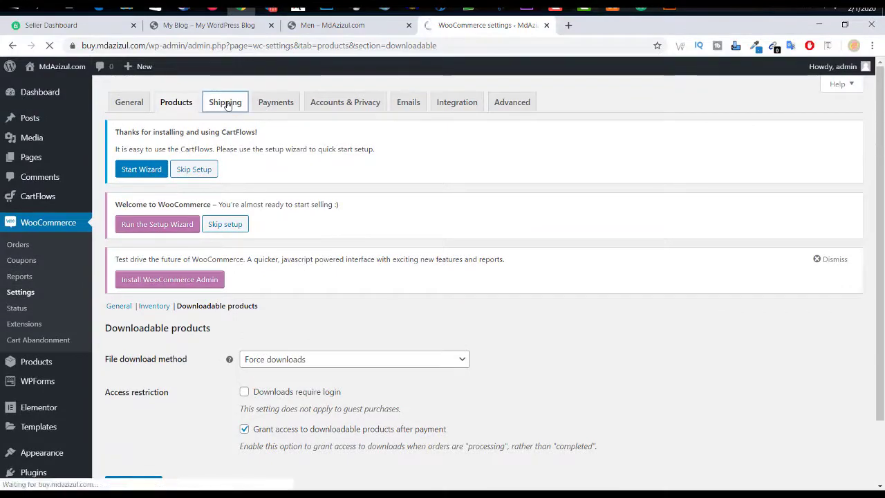
pyautogui.scroll(-3, 337, 234)
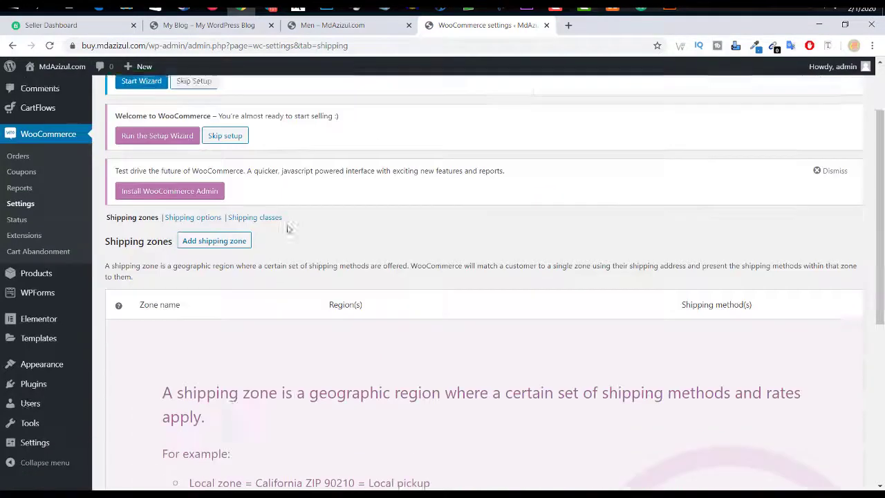
pyautogui.scroll(3, 337, 233)
pyautogui.scroll(-6, 338, 237)
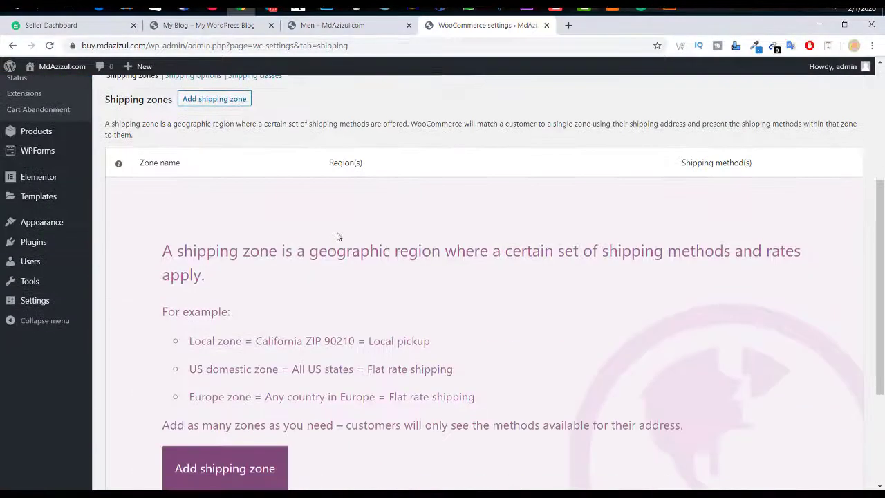
pyautogui.scroll(6, 390, 259)
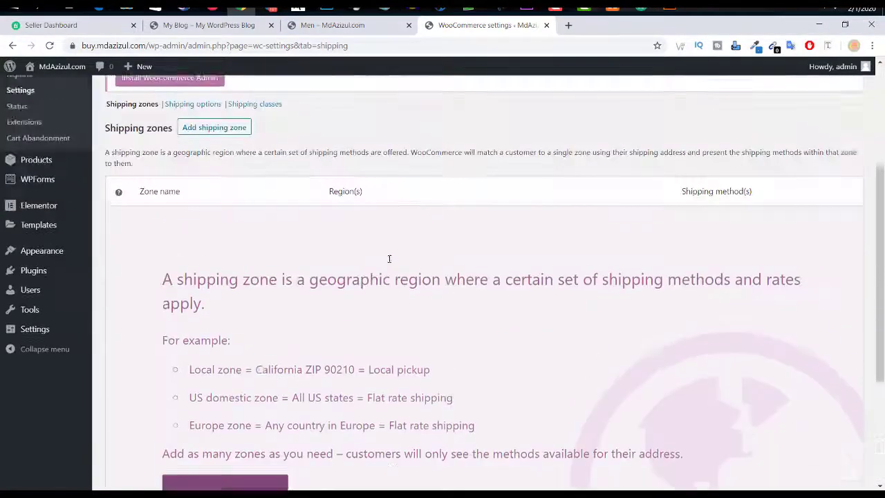
pyautogui.scroll(-4, 389, 257)
pyautogui.scroll(-2, 390, 263)
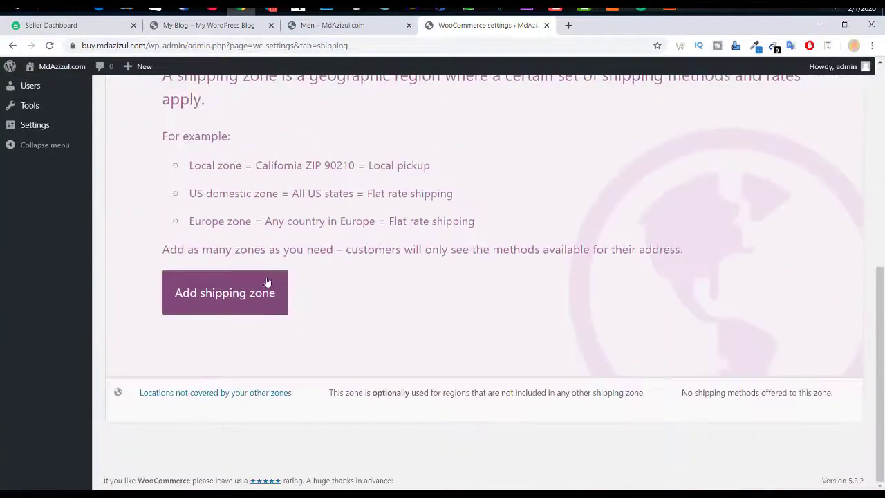
pyautogui.click(235, 301)
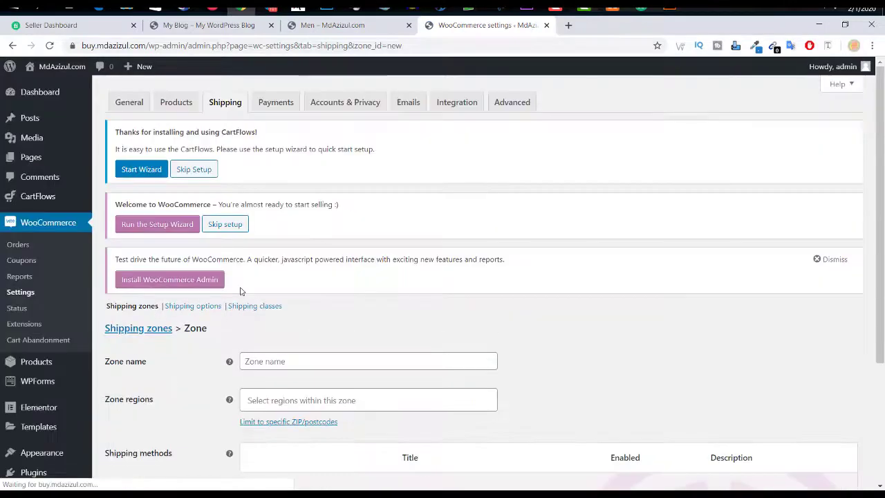
# Step: Name the zone 'Dhaka', set its region to Dhaka, Bangladesh, and bring up the shipping method choices
pyautogui.scroll(-2, 207, 279)
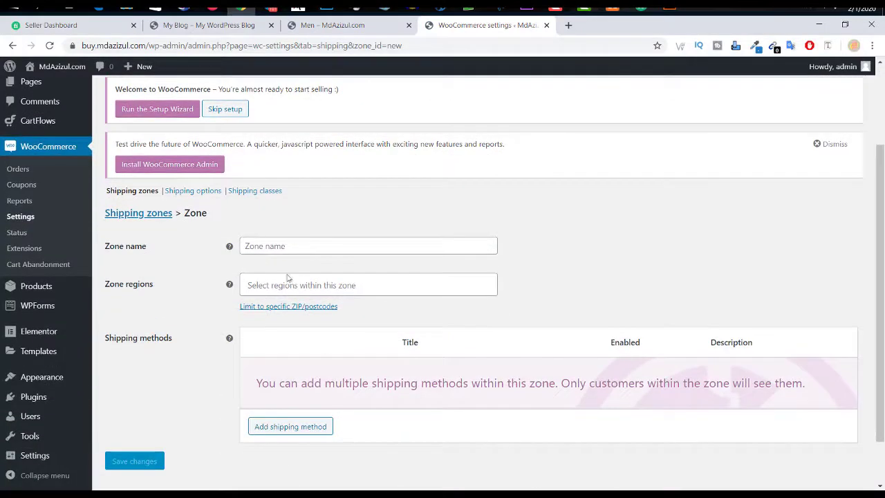
pyautogui.click(325, 247)
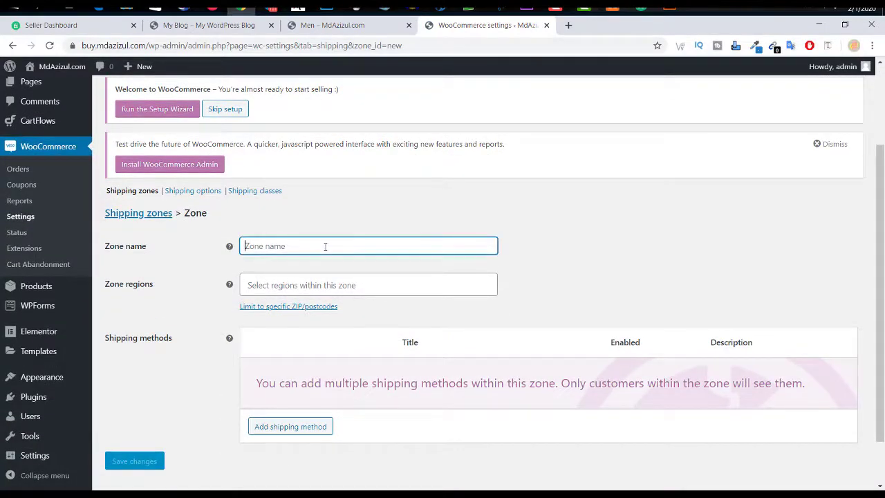
pyautogui.write('D')
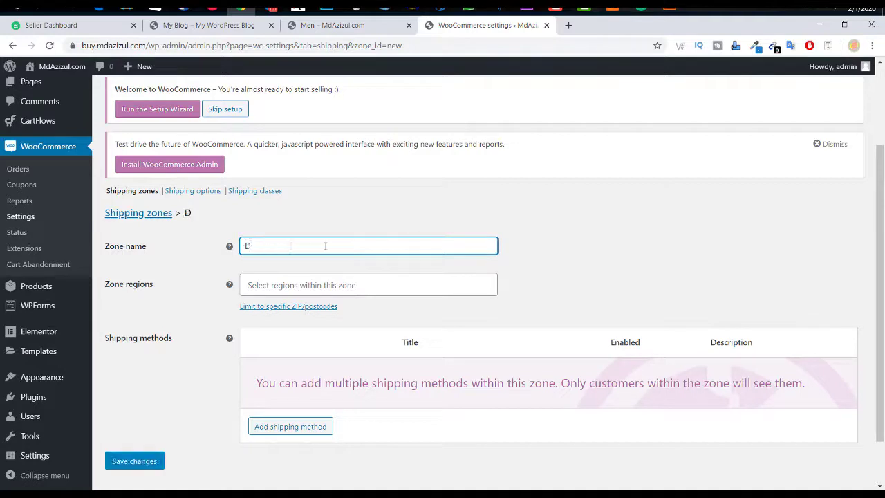
pyautogui.write('haka')
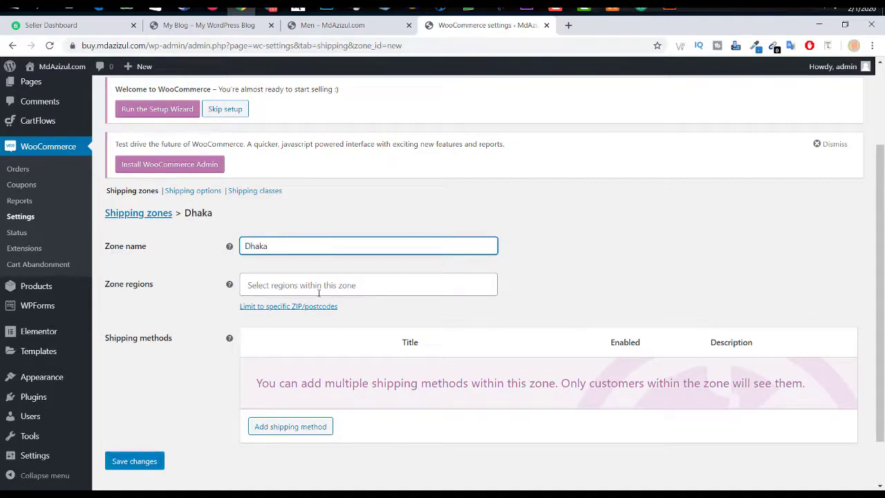
pyautogui.click(323, 284)
pyautogui.click(302, 323)
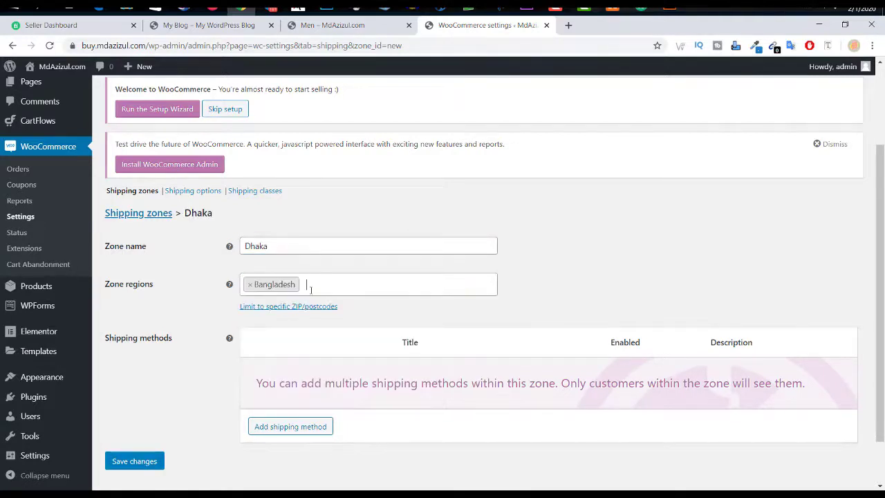
pyautogui.click(261, 291)
pyautogui.click(250, 287)
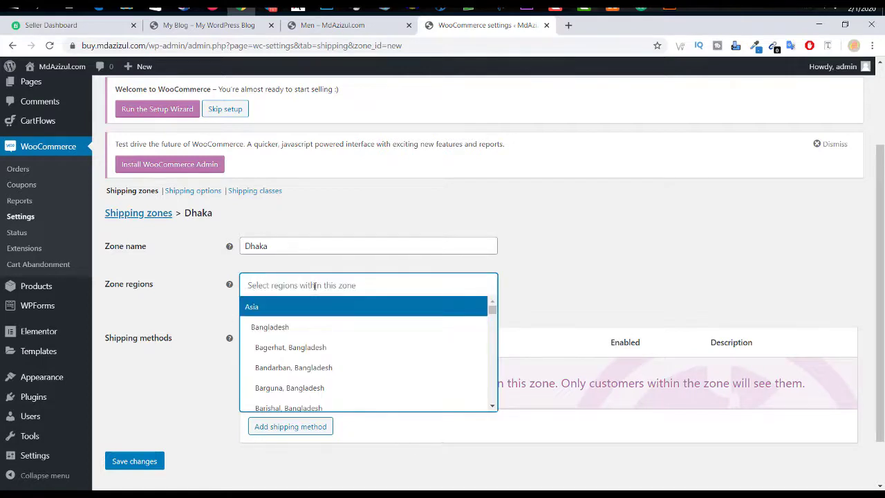
pyautogui.click(316, 291)
pyautogui.scroll(-3, 309, 348)
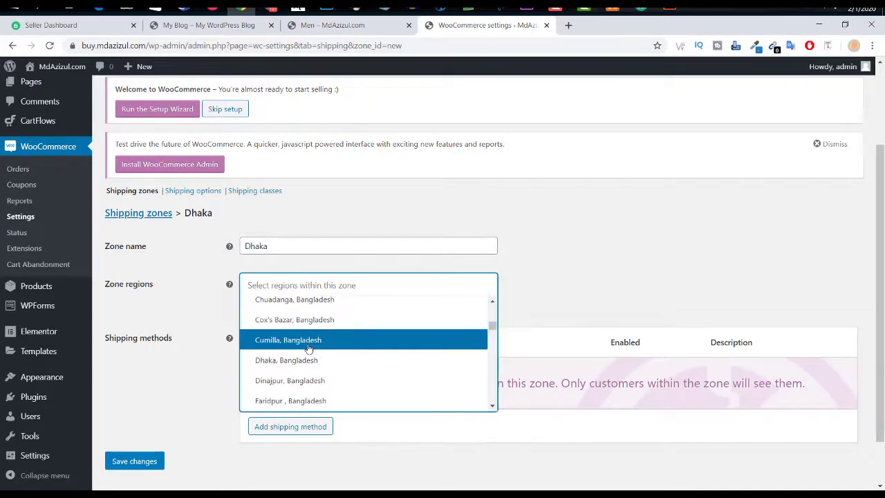
pyautogui.click(296, 361)
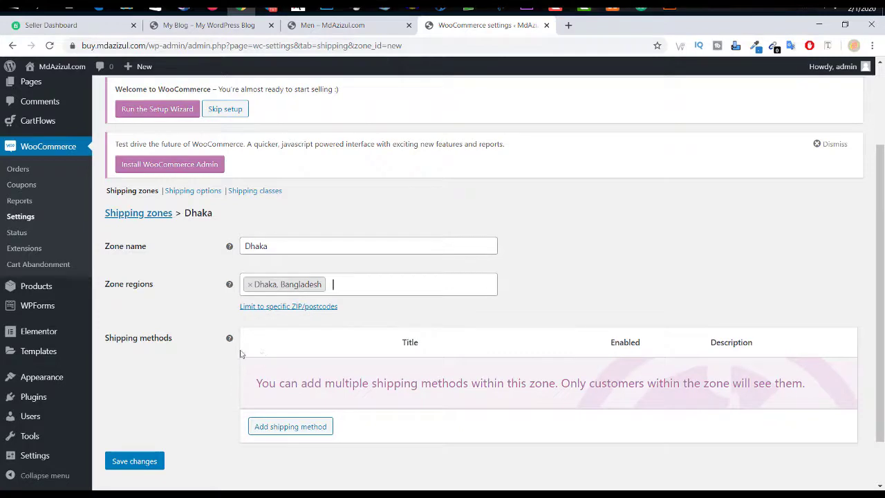
pyautogui.click(317, 426)
pyautogui.click(379, 274)
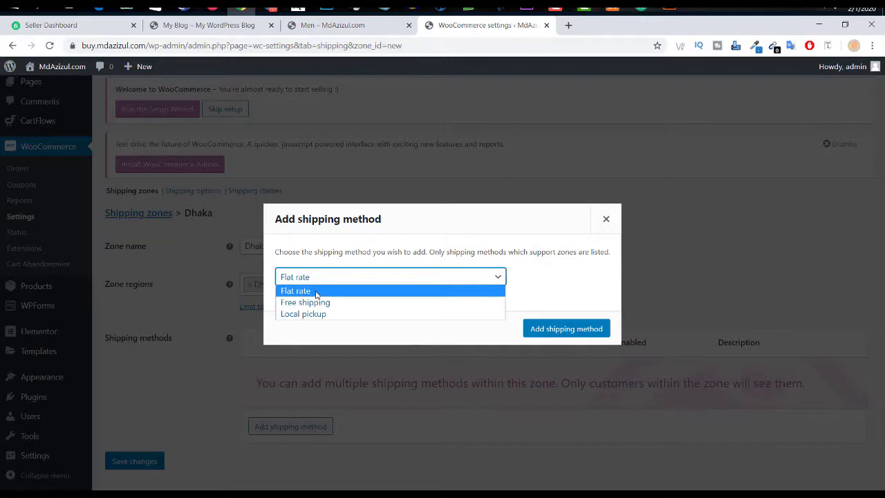
# Step: Add a Flat rate shipping method to the Dhaka zone
pyautogui.click(316, 294)
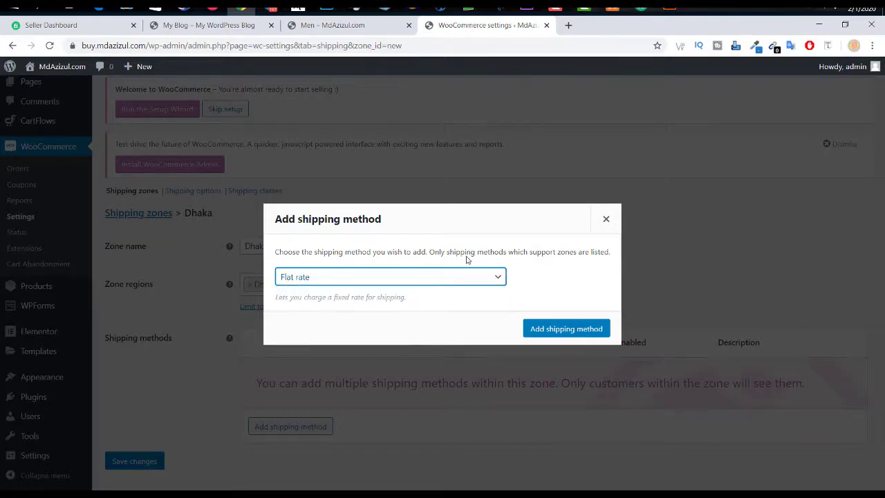
pyautogui.click(565, 329)
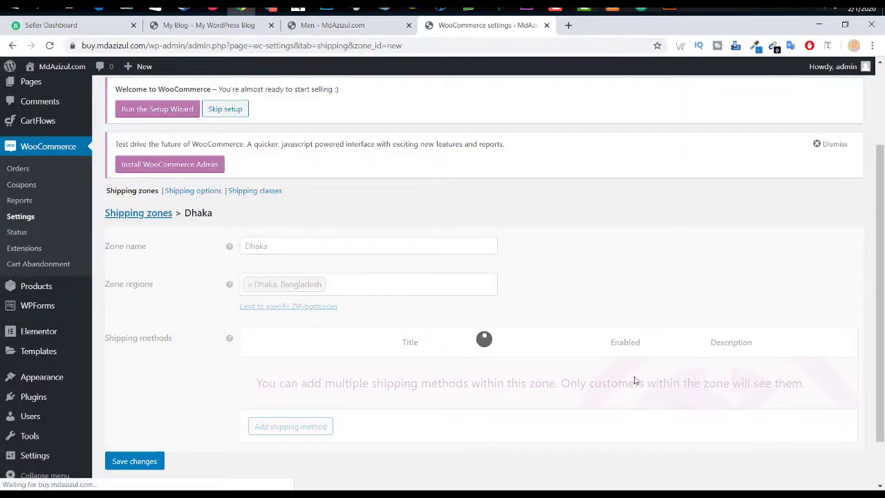
pyautogui.scroll(-1, 623, 324)
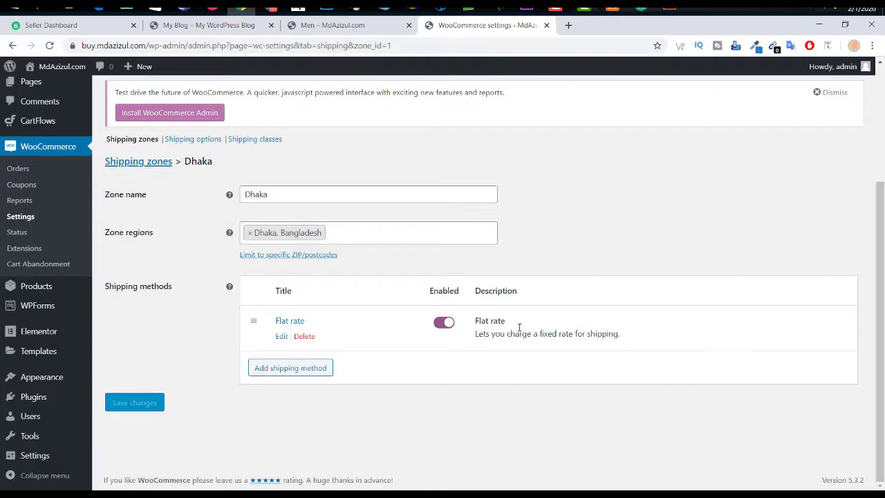
# Step: Set the flat rate's tax status to None and cost to 60, then save
pyautogui.click(285, 337)
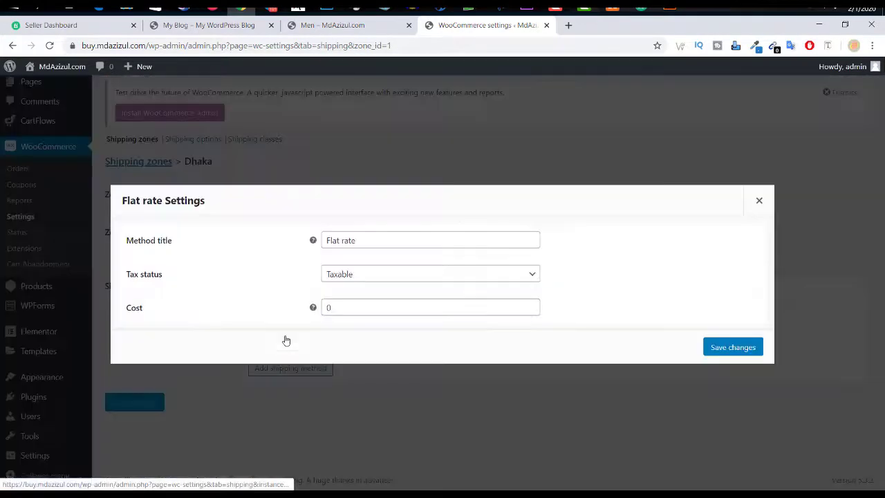
pyautogui.click(369, 276)
pyautogui.click(338, 301)
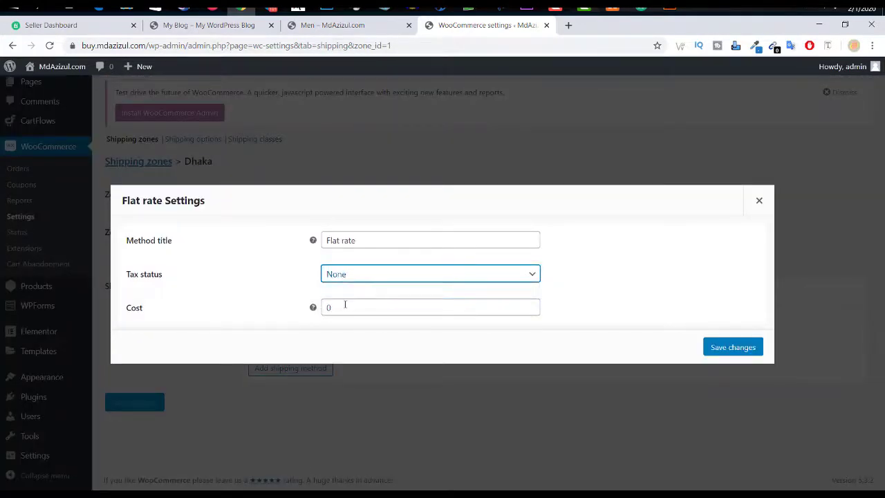
pyautogui.press('Tab')
pyautogui.write('60')
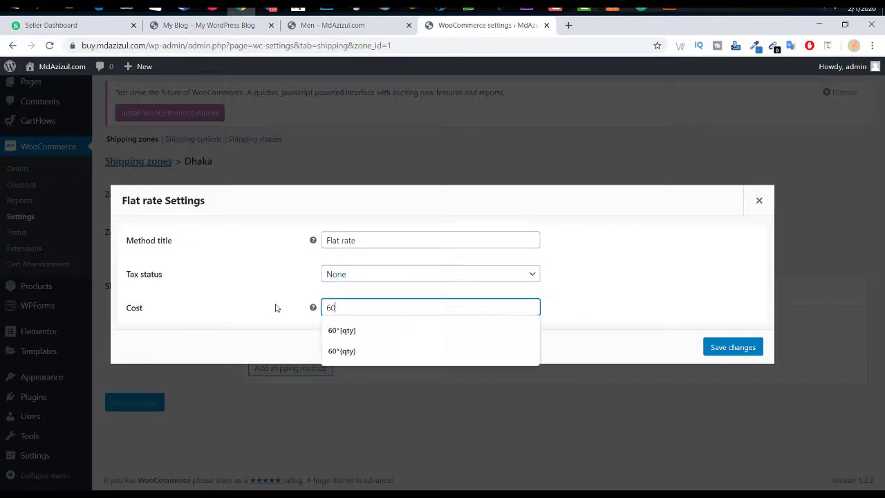
pyautogui.click(408, 330)
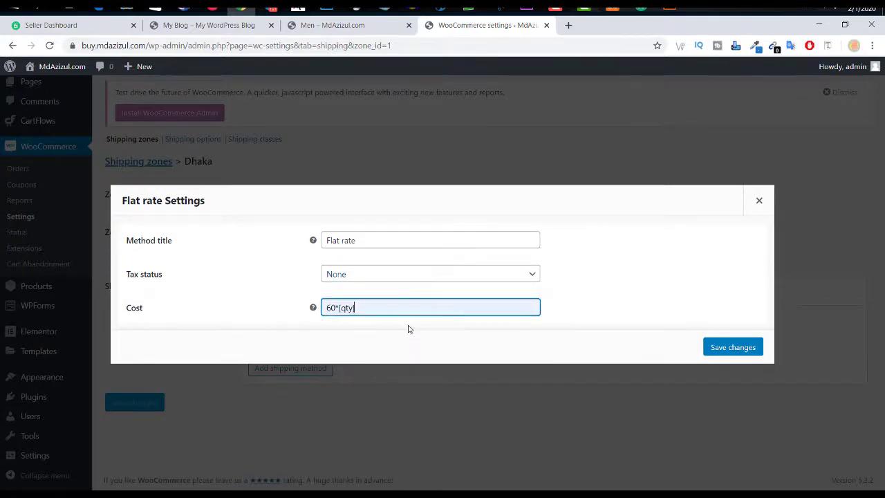
pyautogui.moveTo(354, 309); pyautogui.dragTo(338, 309)
pyautogui.click(357, 308)
pyautogui.moveTo(398, 309); pyautogui.dragTo(337, 309)
pyautogui.click(587, 297)
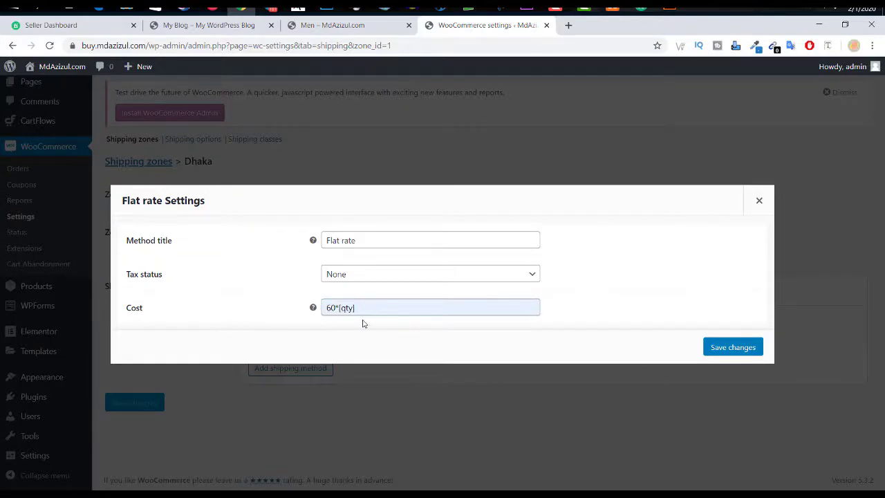
pyautogui.moveTo(361, 306); pyautogui.dragTo(337, 310)
pyautogui.press('BackSpace')
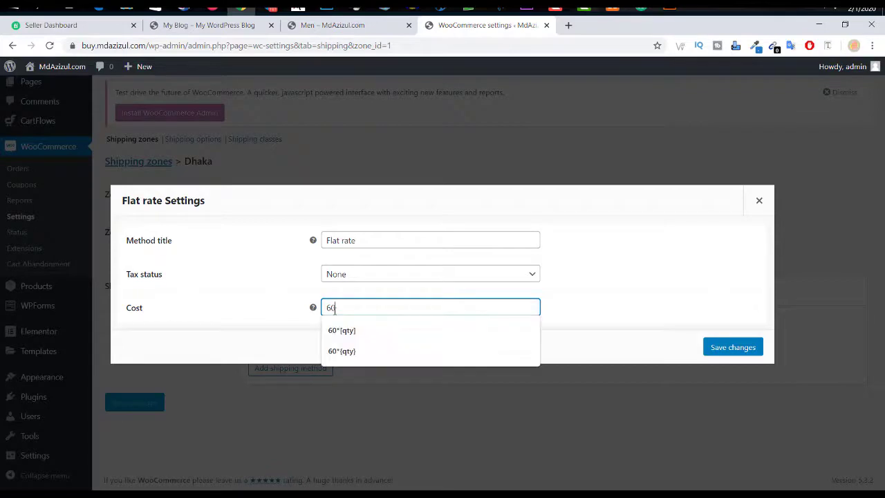
pyautogui.click(682, 296)
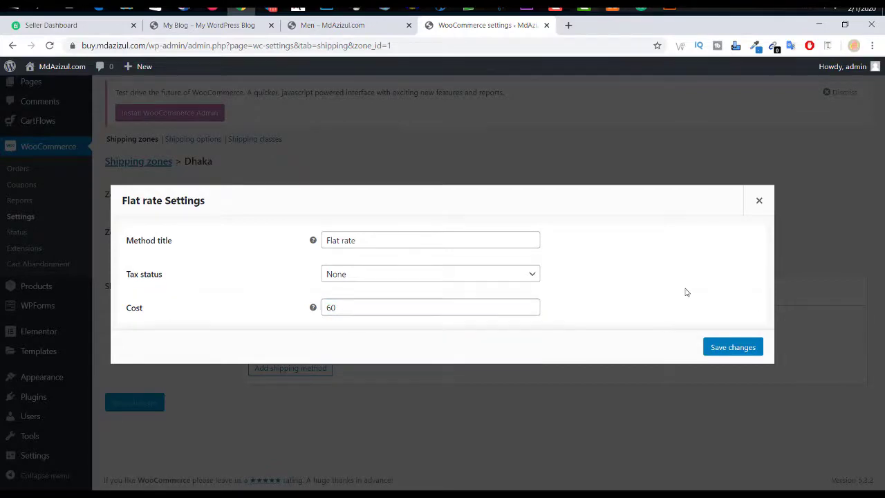
pyautogui.click(731, 348)
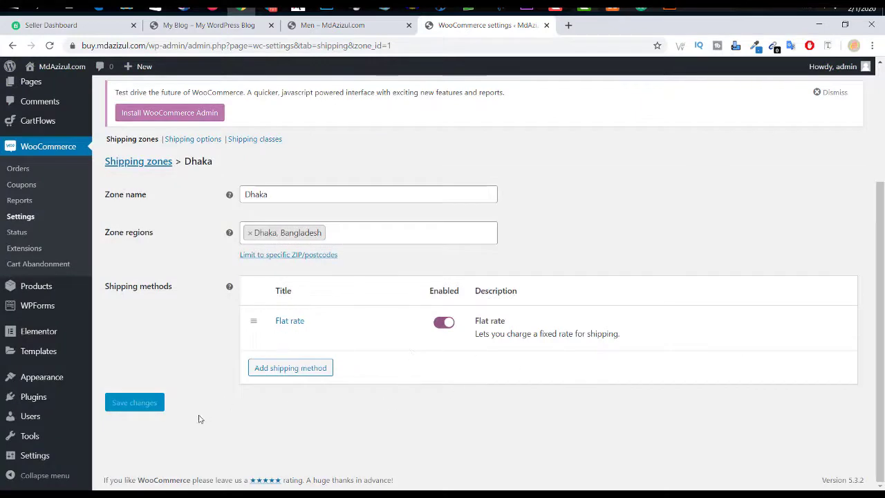
# Step: Return to the Shipping zones list showing the Dhaka zone
pyautogui.scroll(2, 365, 398)
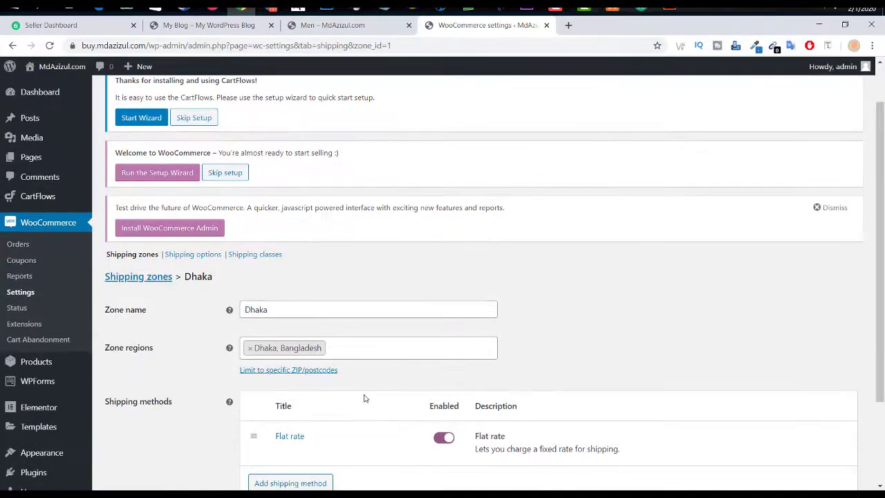
pyautogui.click(159, 276)
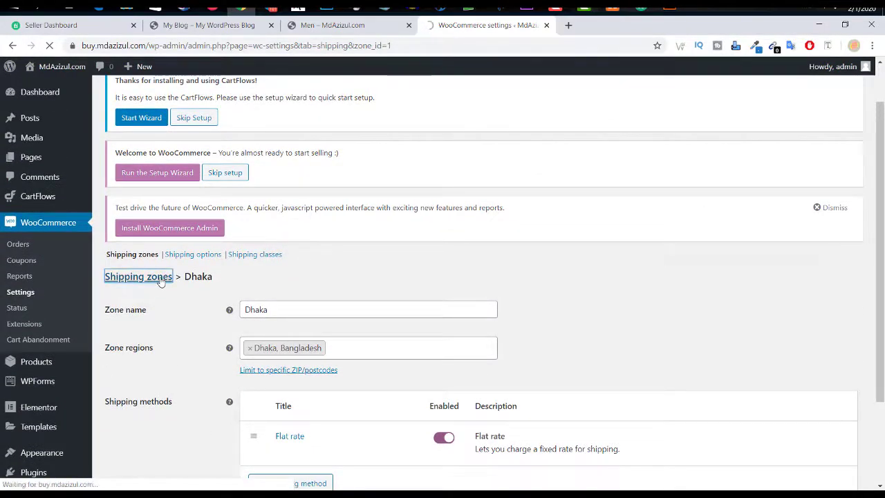
pyautogui.scroll(-2, 273, 296)
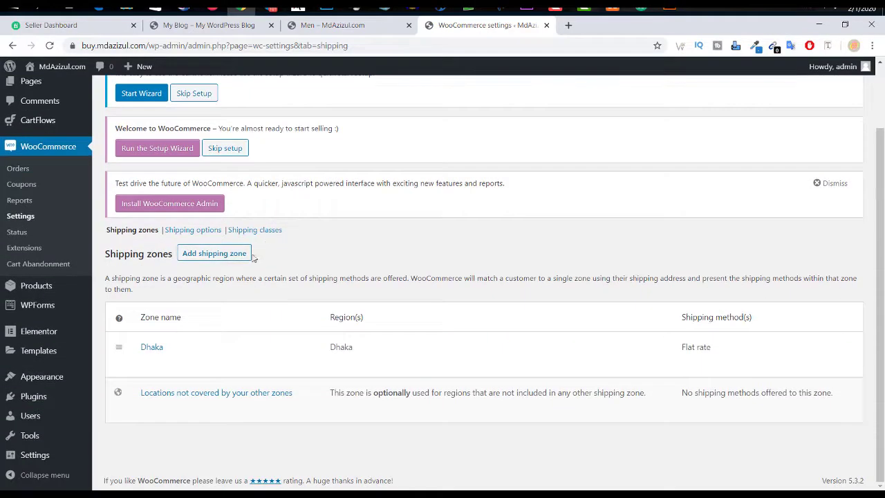
# Step: Create a new shipping zone named Dinajpur covering the region Dinajpur, Bangladesh, and begin adding a shipping method
pyautogui.click(204, 254)
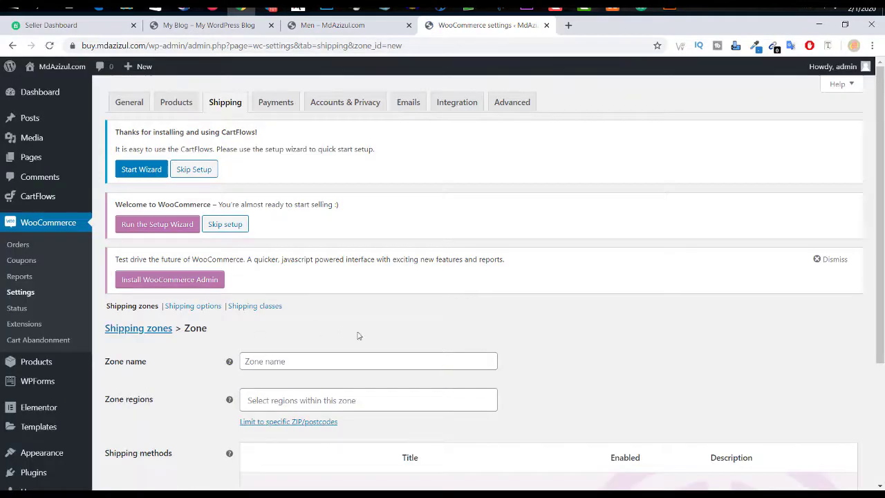
pyautogui.scroll(-2, 325, 318)
pyautogui.click(299, 245)
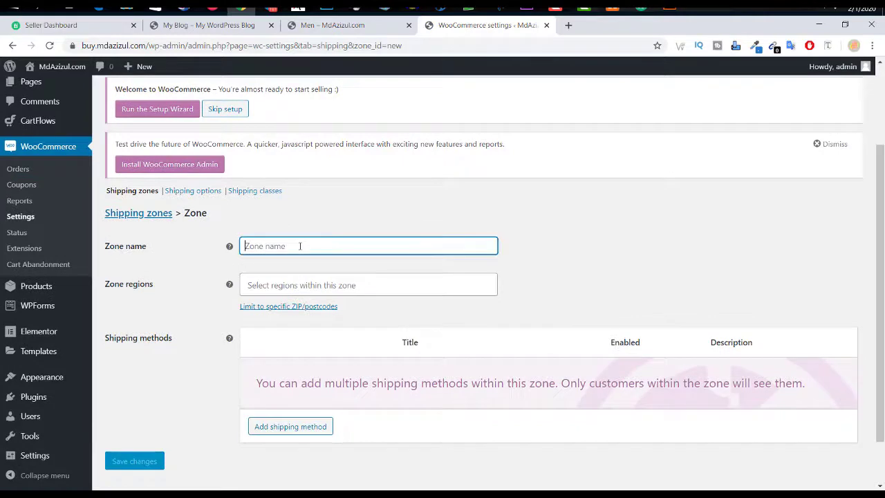
pyautogui.write('Dinaj')
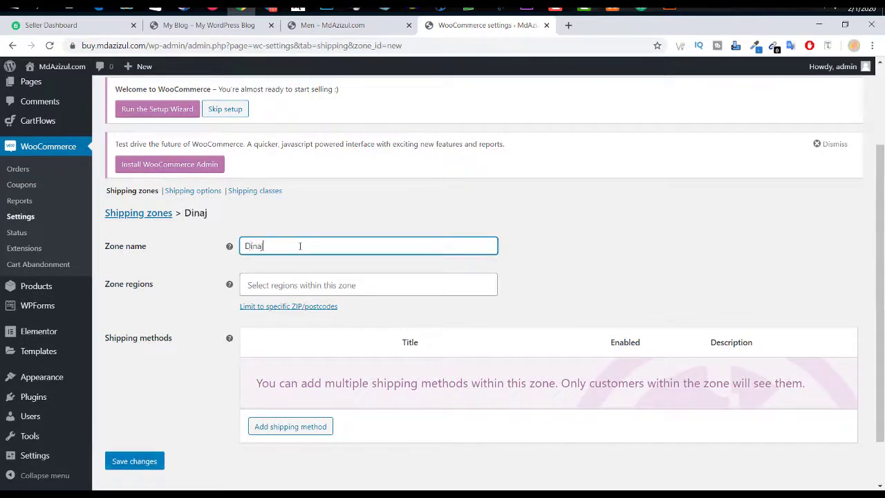
pyautogui.write('pur')
pyautogui.click(303, 286)
pyautogui.scroll(-3, 296, 359)
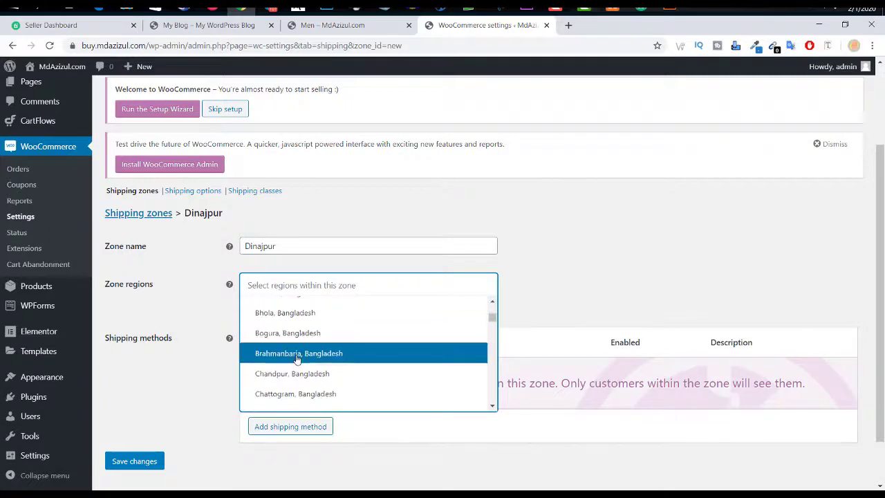
pyautogui.scroll(-2, 297, 360)
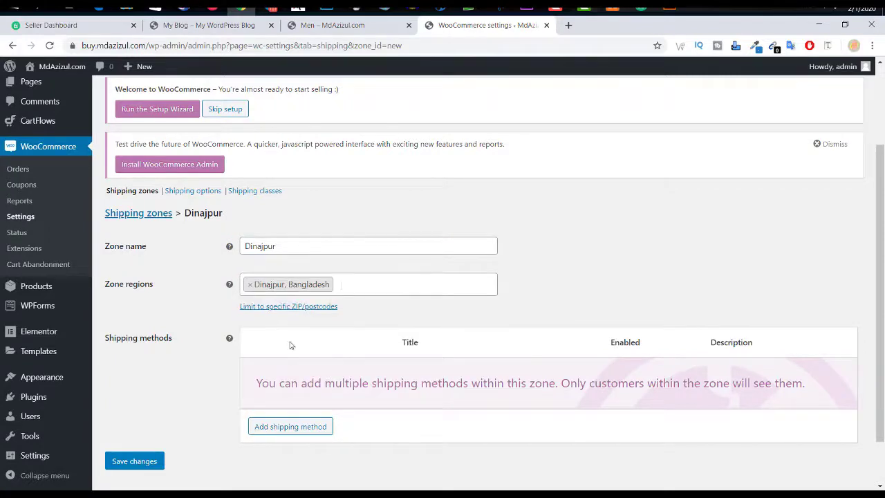
pyautogui.click(286, 426)
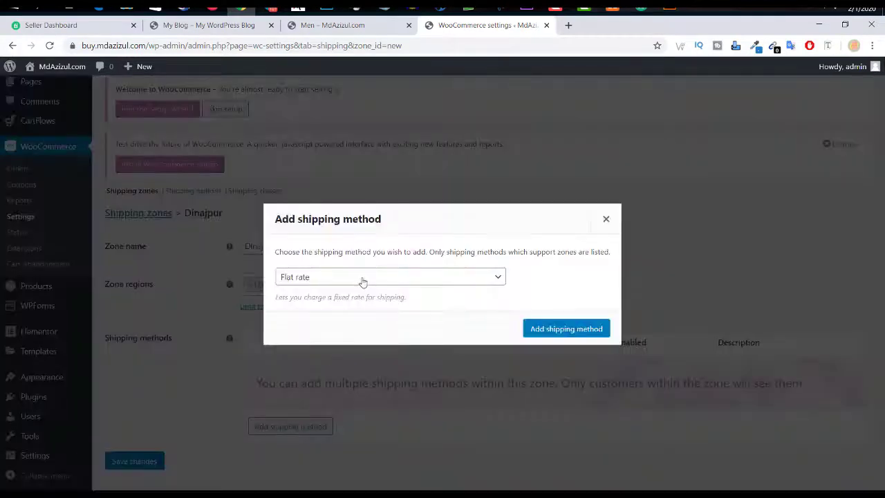
# Step: Add a Flat rate method to the Dinajpur zone with cost 100 and tax status None
pyautogui.click(363, 278)
pyautogui.click(329, 293)
pyautogui.click(537, 328)
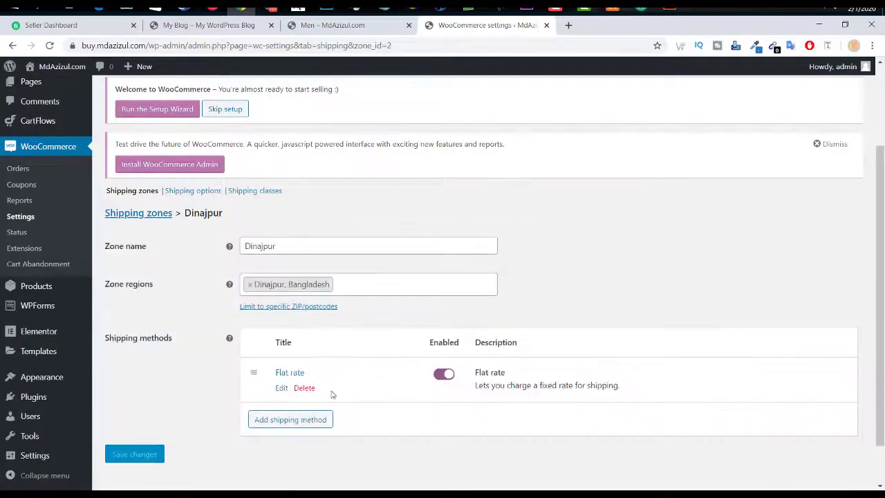
pyautogui.click(280, 388)
pyautogui.click(352, 308)
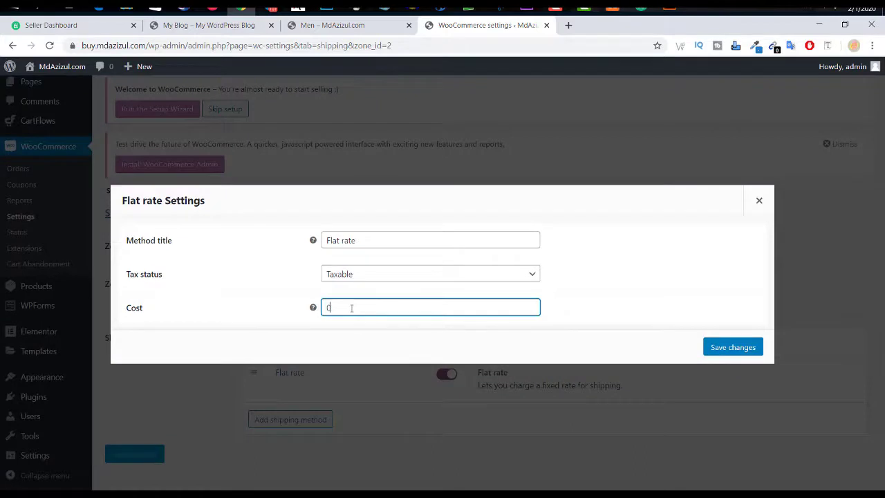
pyautogui.write('100')
pyautogui.click(365, 274)
pyautogui.click(356, 300)
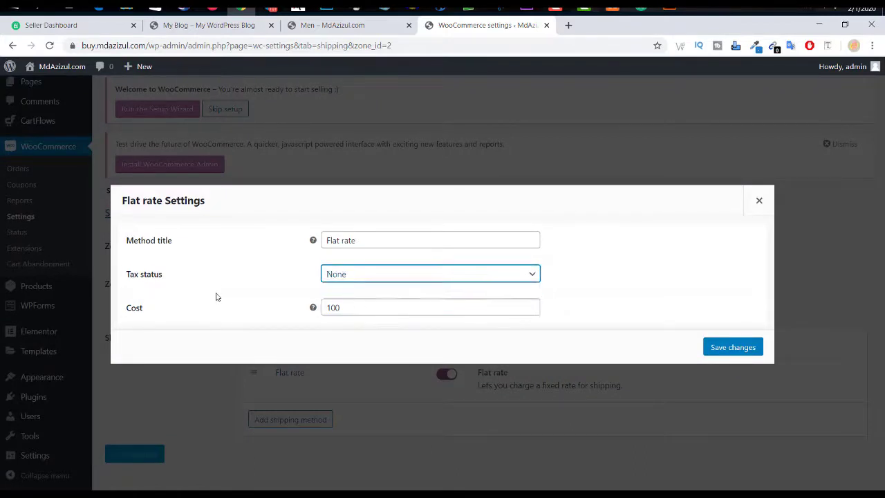
pyautogui.click(314, 309)
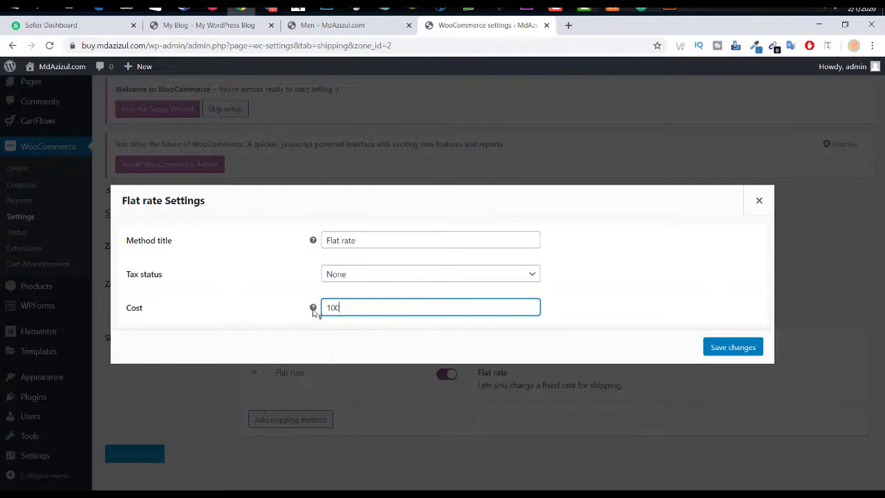
# Step: Keep the 'Flat rate' title, save the method, and return to the Shipping zones list
pyautogui.moveTo(318, 243)
pyautogui.click(462, 240)
pyautogui.click(460, 262)
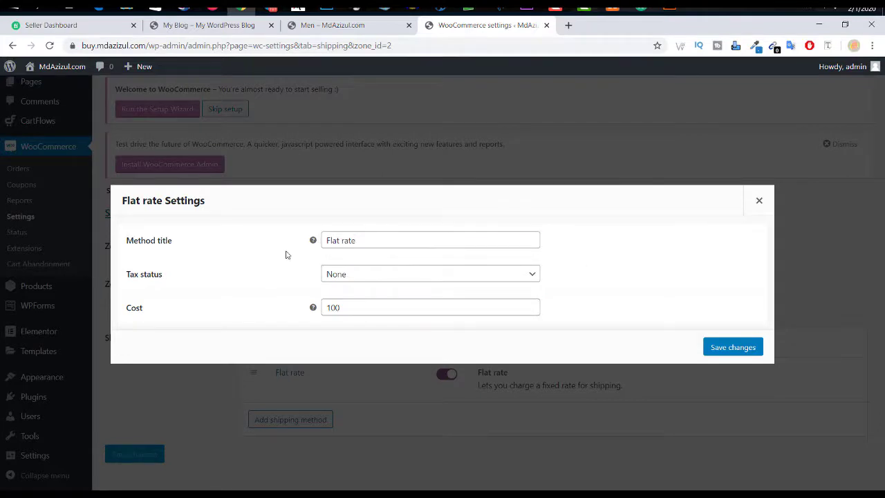
pyautogui.moveTo(407, 241); pyautogui.dragTo(246, 247)
pyautogui.click(246, 247)
pyautogui.click(747, 347)
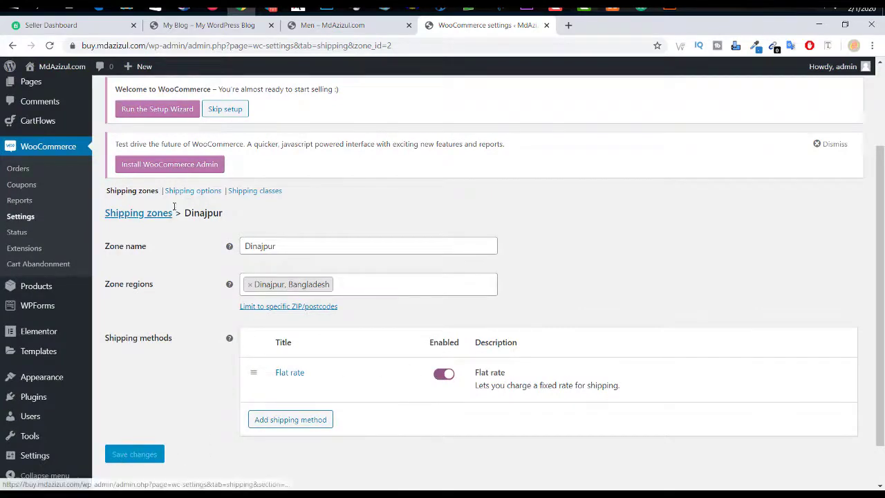
pyautogui.click(146, 216)
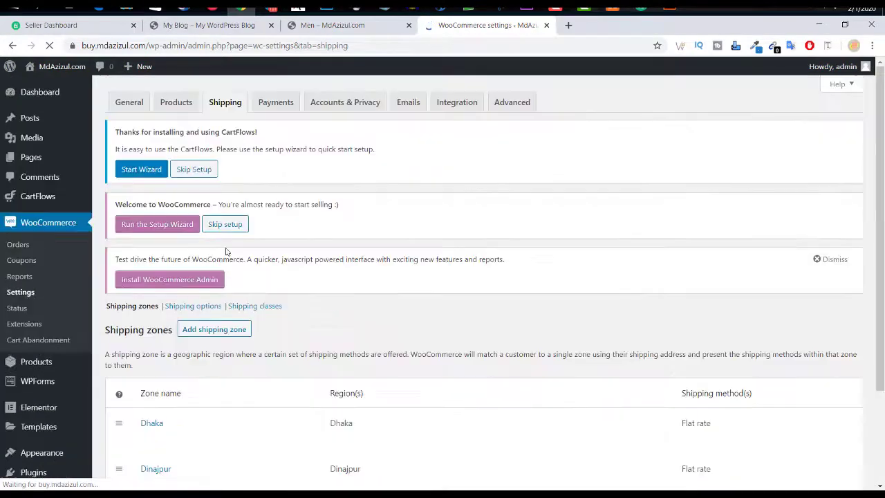
pyautogui.scroll(-2, 309, 312)
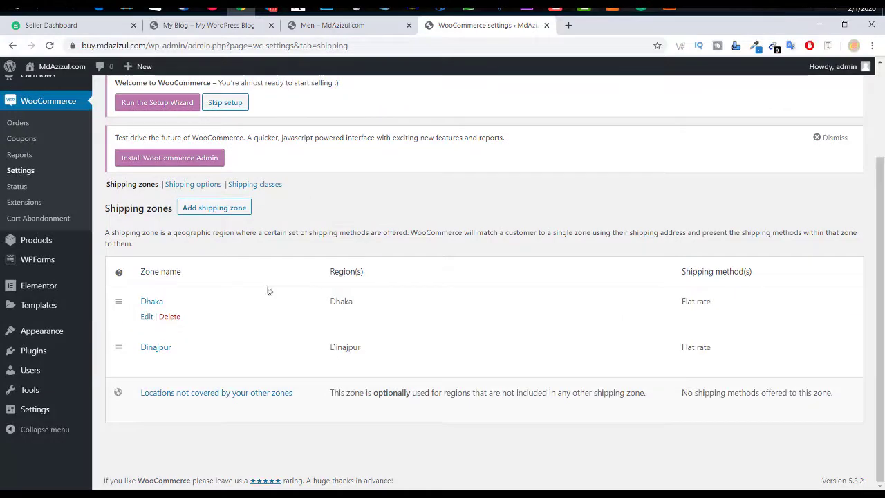
pyautogui.click(182, 184)
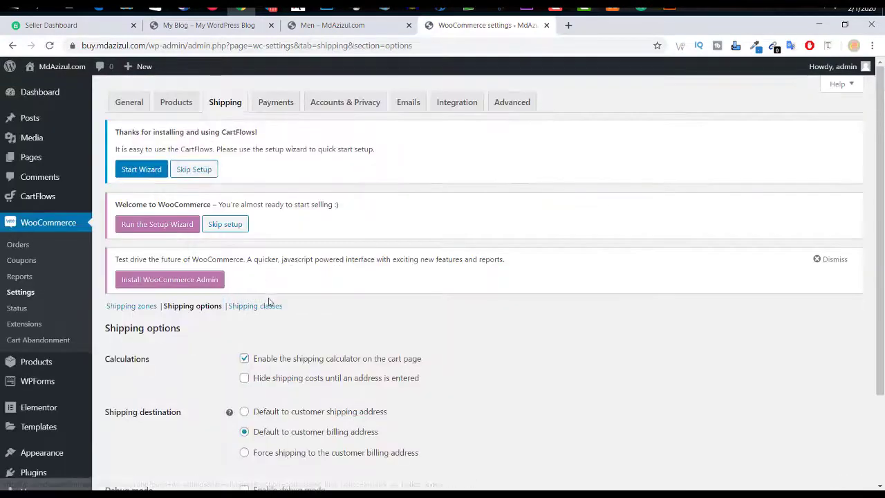
# Step: Review the Shipping classes page and the Shipping options settings
pyautogui.scroll(-3, 320, 288)
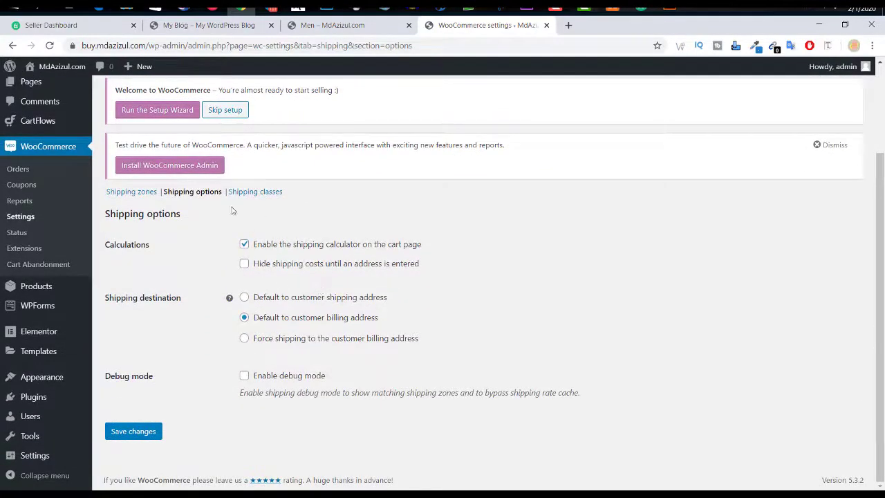
pyautogui.click(267, 196)
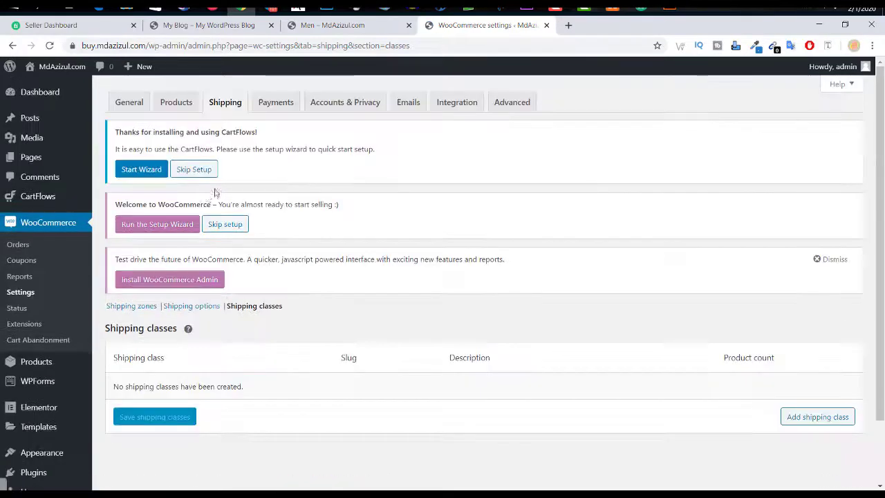
pyautogui.click(182, 307)
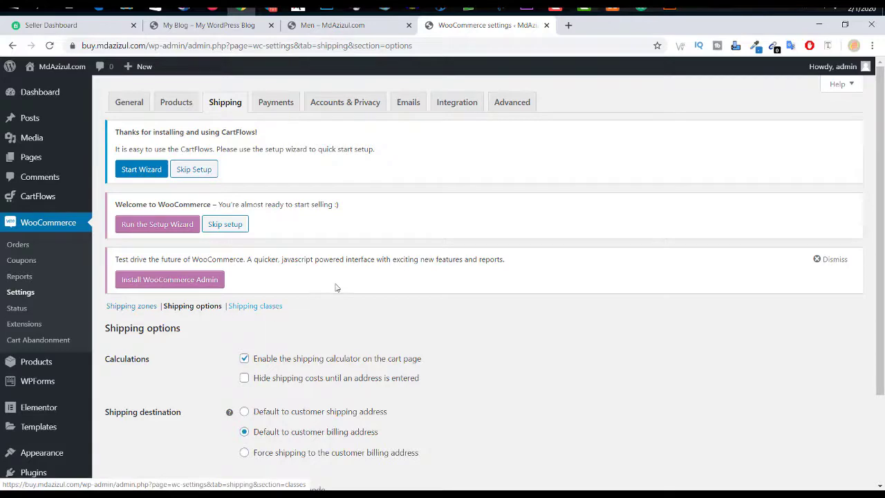
pyautogui.scroll(-1, 336, 287)
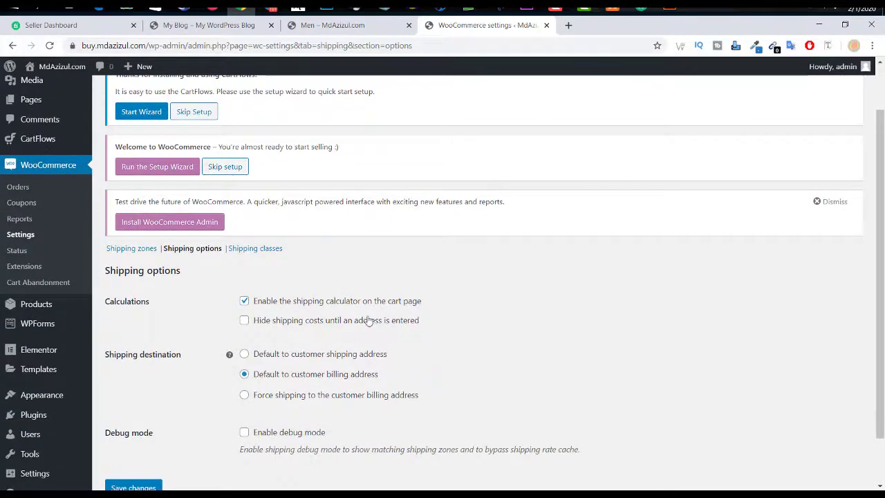
pyautogui.scroll(-1, 349, 311)
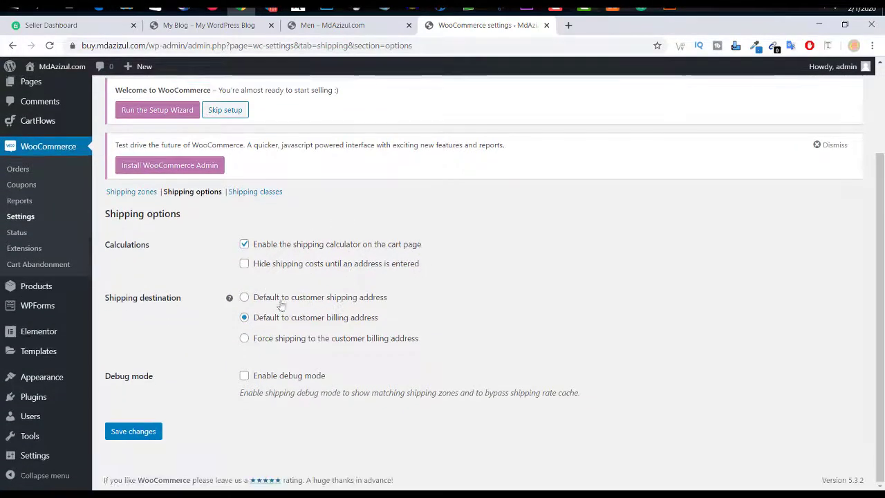
pyautogui.scroll(2, 201, 283)
pyautogui.click(278, 102)
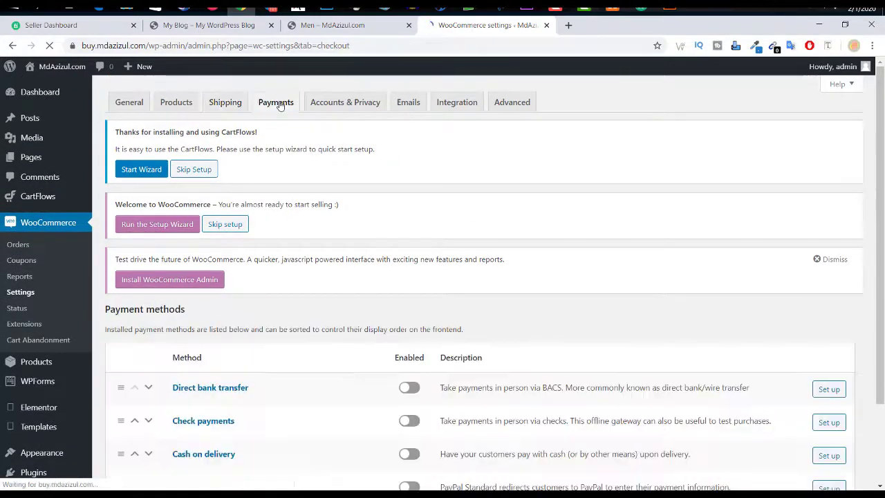
# Step: Enable Cash on delivery while leaving bank transfer, check payments and PayPal off, and open its setup
pyautogui.scroll(-3, 499, 299)
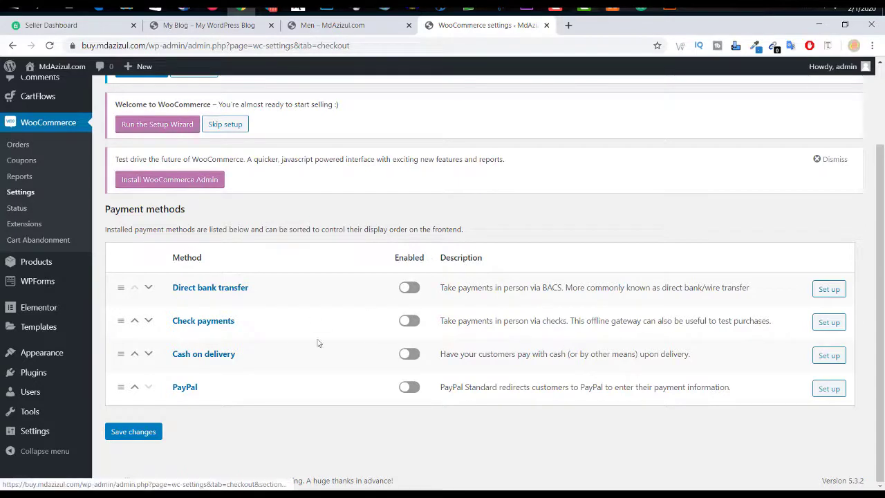
pyautogui.click(408, 357)
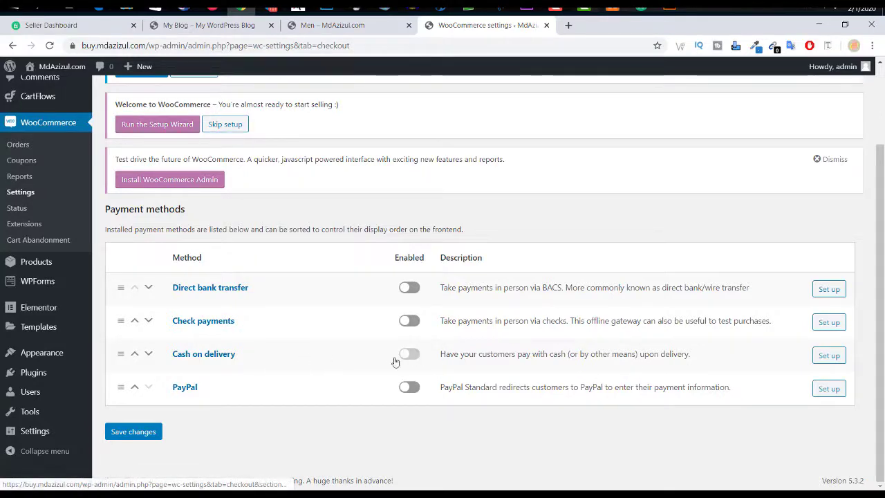
pyautogui.click(407, 388)
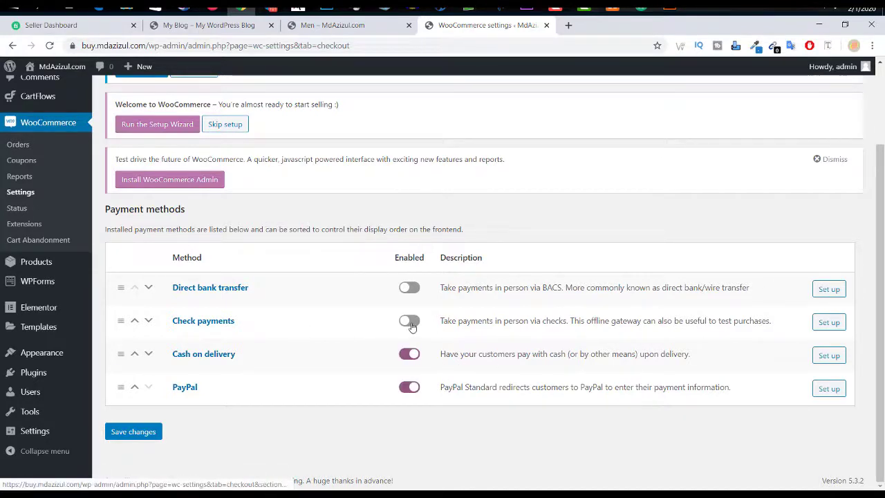
pyautogui.click(410, 324)
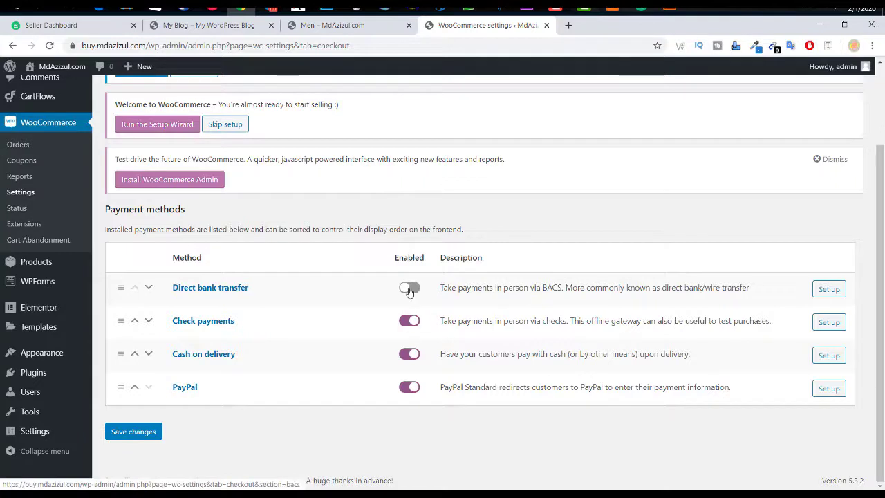
pyautogui.click(410, 290)
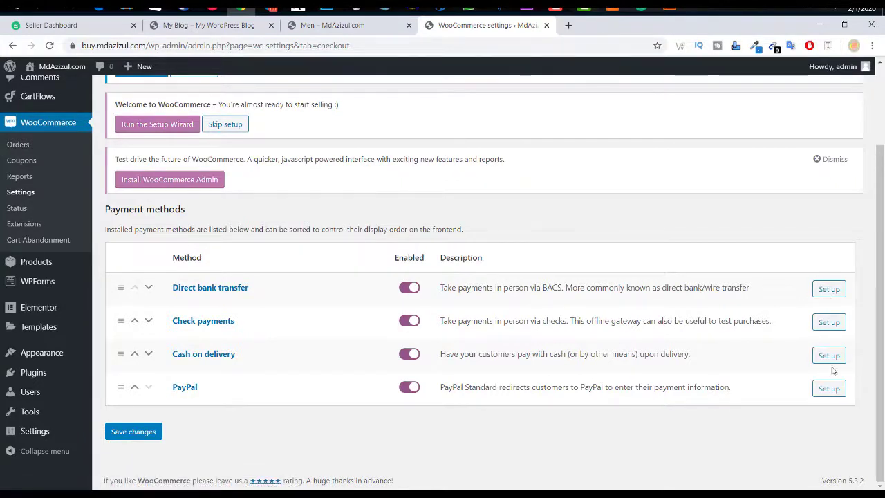
pyautogui.click(410, 288)
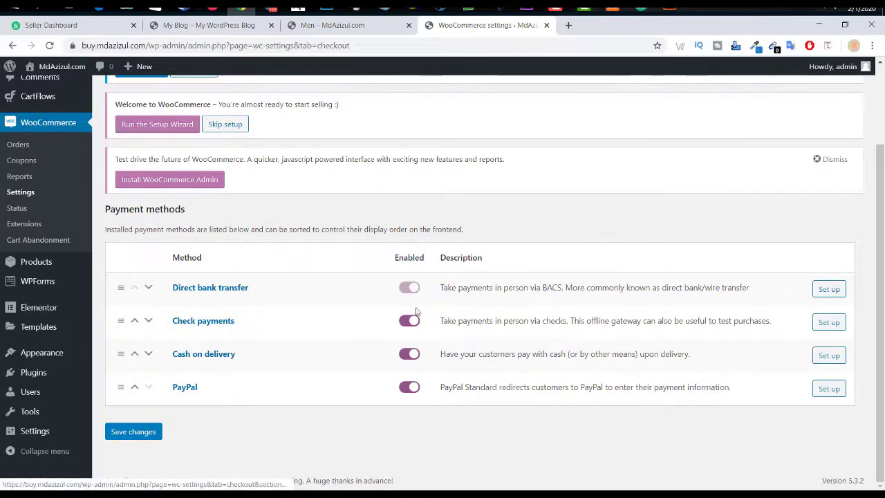
pyautogui.click(409, 321)
pyautogui.click(410, 388)
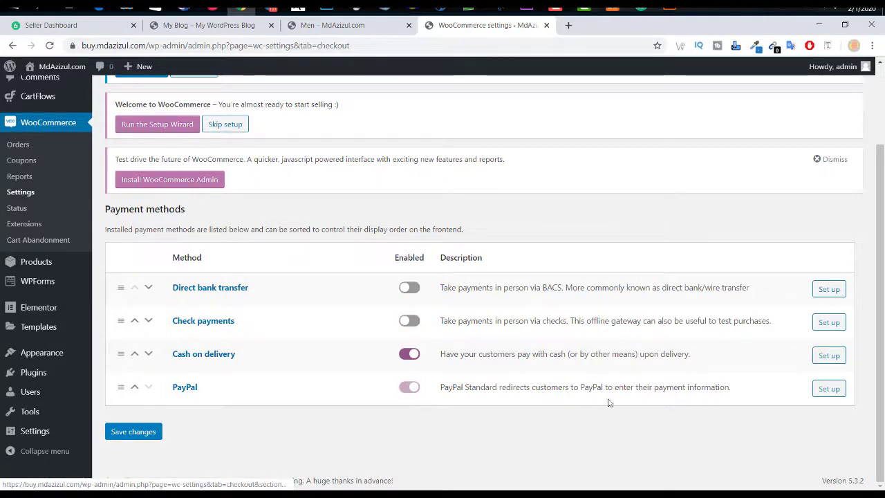
pyautogui.click(821, 359)
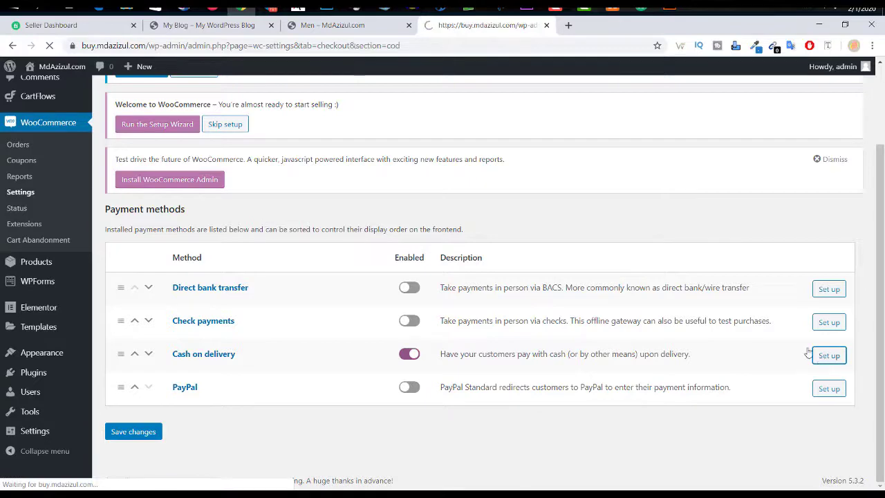
# Step: Look over the Cash on delivery settings and save them with the method enabled
pyautogui.scroll(-2, 483, 371)
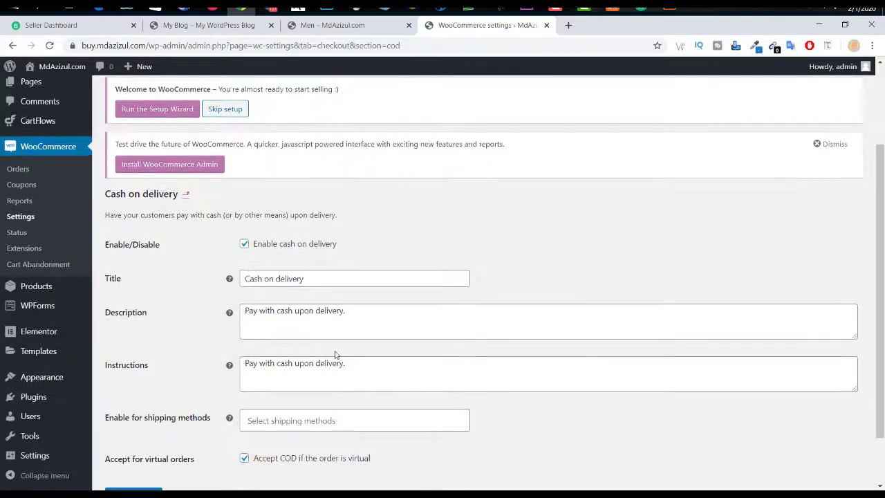
pyautogui.scroll(-1, 336, 354)
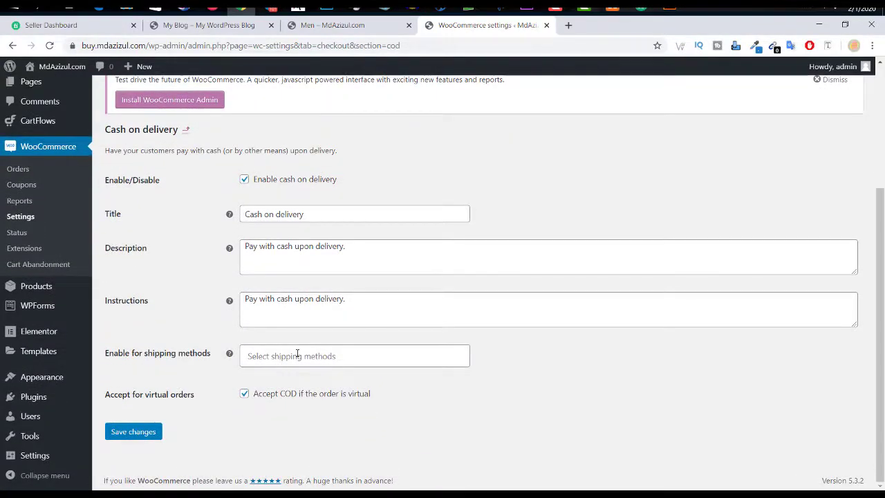
pyautogui.scroll(3, 297, 356)
pyautogui.scroll(-3, 162, 327)
pyautogui.click(128, 433)
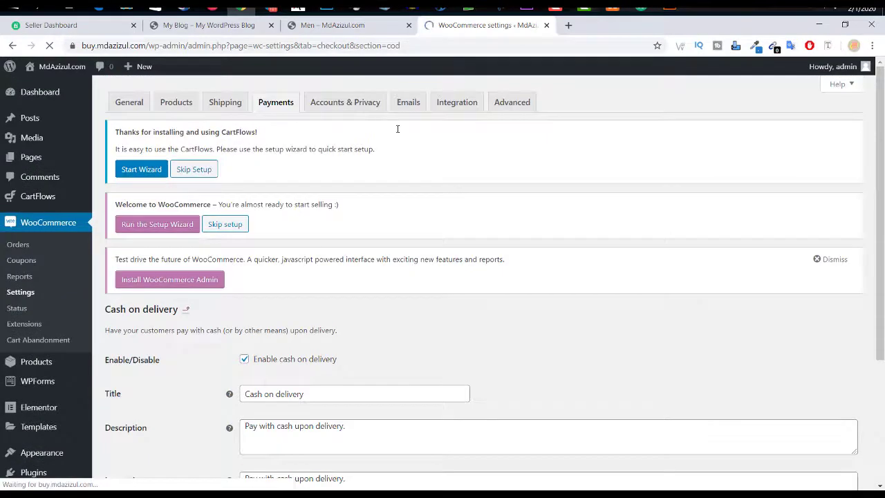
# Step: In Accounts & Privacy, disallow orders without an account, allow checkout login to existing accounts, and save
pyautogui.click(346, 103)
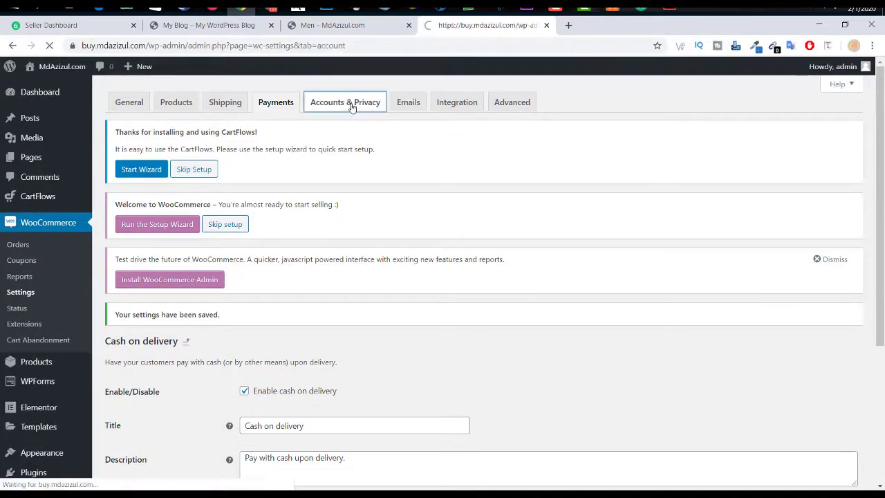
pyautogui.scroll(-6, 389, 261)
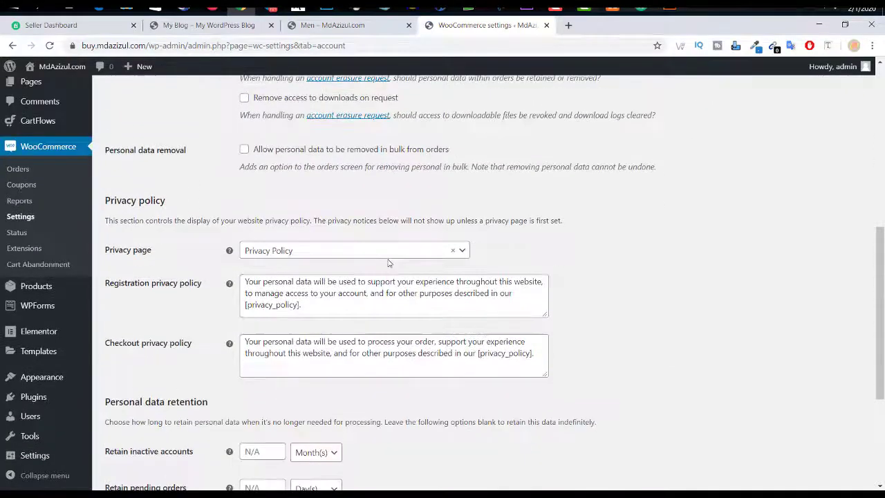
pyautogui.scroll(4, 389, 262)
pyautogui.click(524, 224)
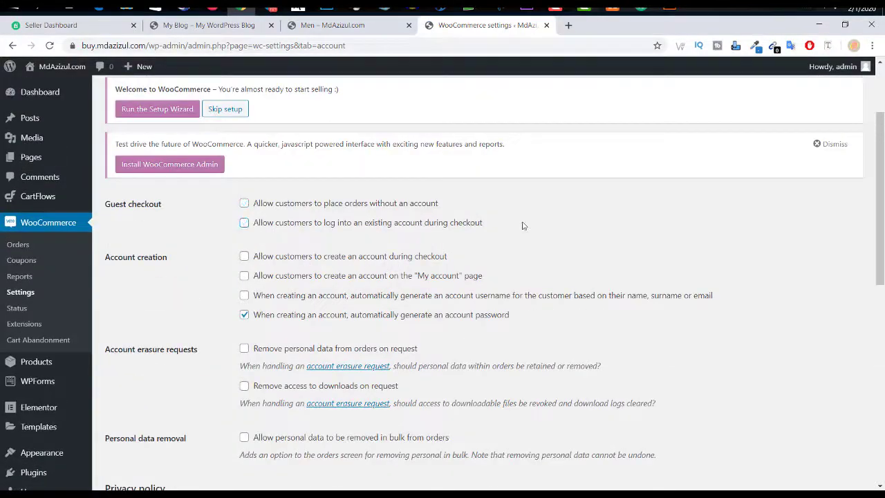
pyautogui.moveTo(521, 226); pyautogui.dragTo(382, 225)
pyautogui.click(531, 223)
pyautogui.scroll(-7, 432, 250)
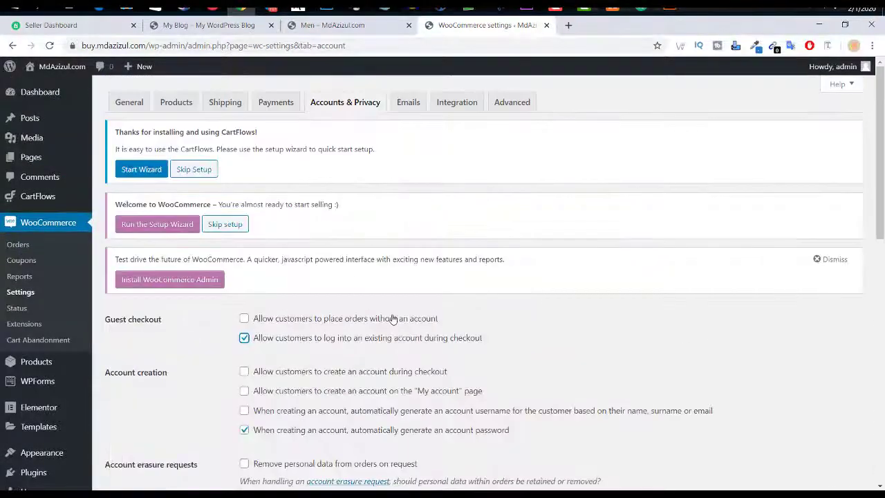
pyautogui.scroll(-10, 391, 318)
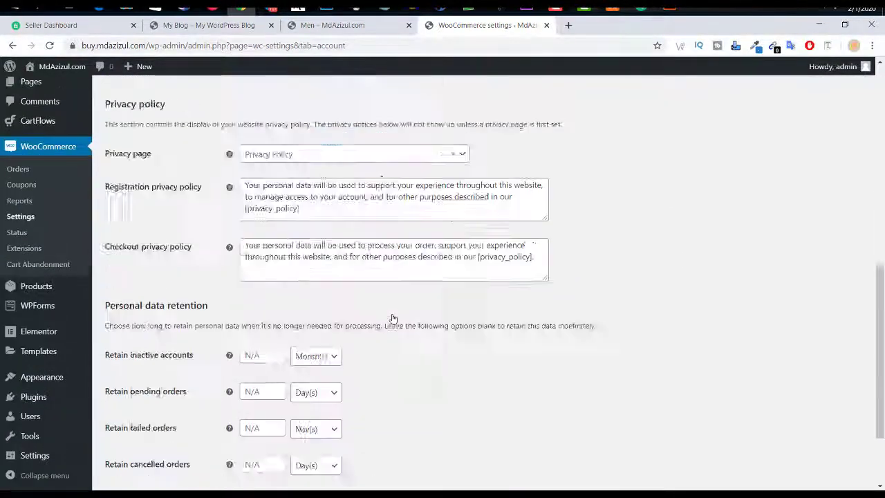
pyautogui.click(134, 430)
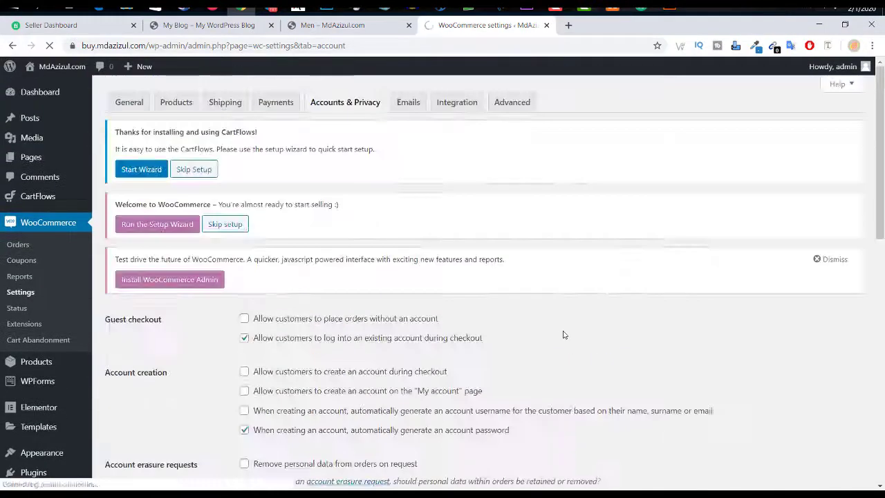
pyautogui.click(410, 103)
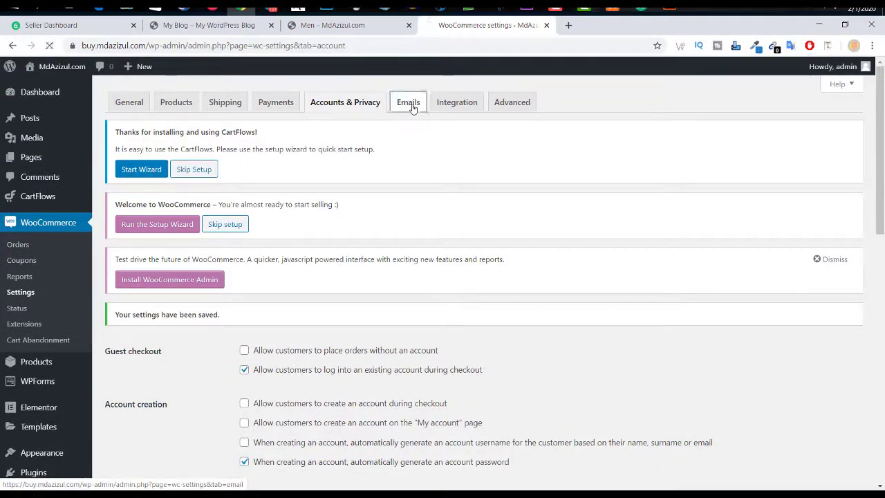
# Step: Look over the Email notifications list, including the New order recipient address
pyautogui.scroll(-3, 447, 234)
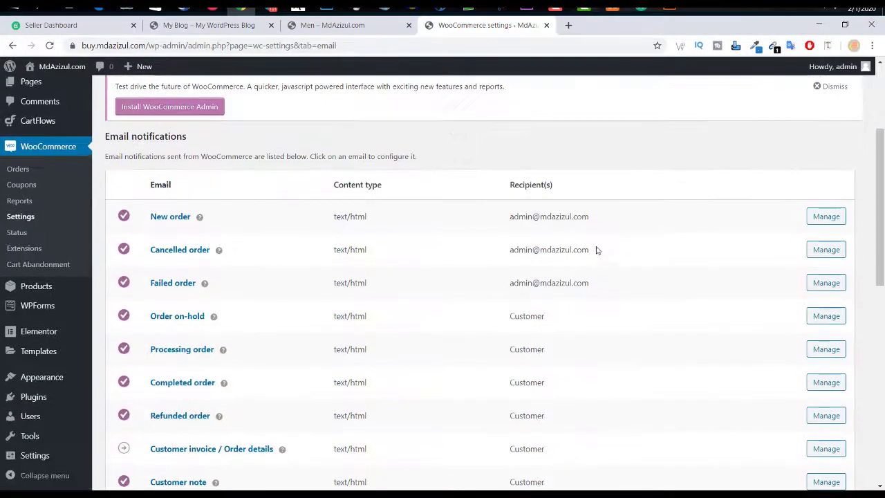
pyautogui.moveTo(590, 217); pyautogui.dragTo(509, 219)
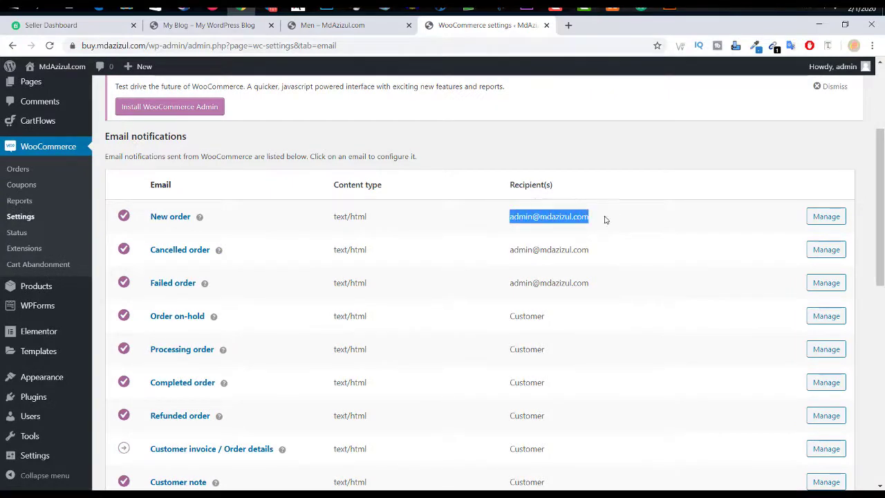
pyautogui.click(602, 237)
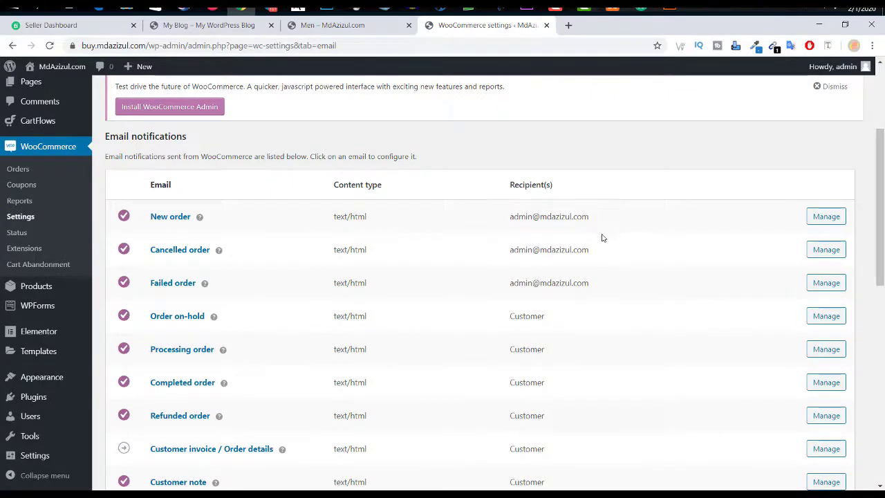
pyautogui.moveTo(610, 255); pyautogui.dragTo(519, 253)
pyautogui.click(639, 239)
pyautogui.scroll(-5, 639, 239)
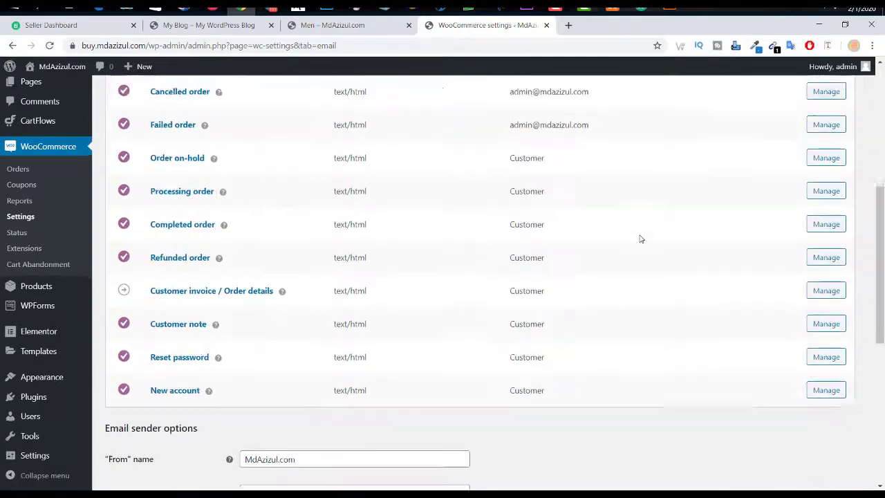
pyautogui.scroll(1, 641, 239)
pyautogui.scroll(-5, 640, 238)
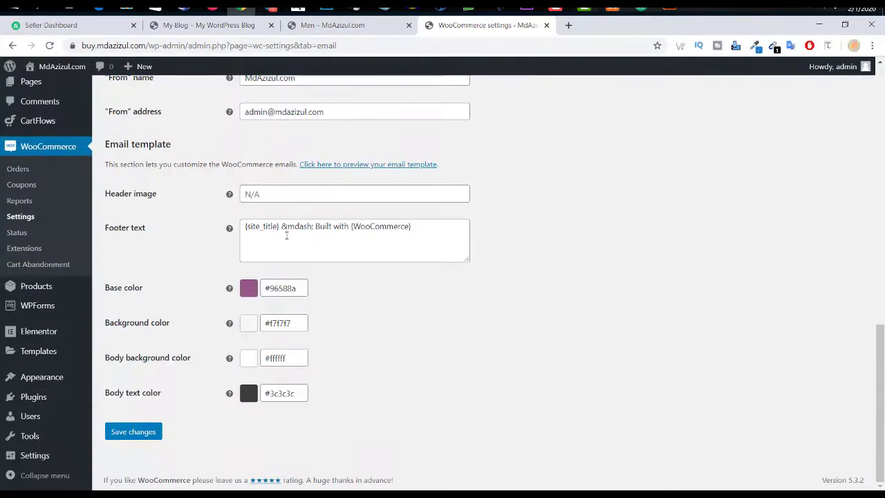
pyautogui.scroll(3, 287, 236)
pyautogui.scroll(-2, 287, 236)
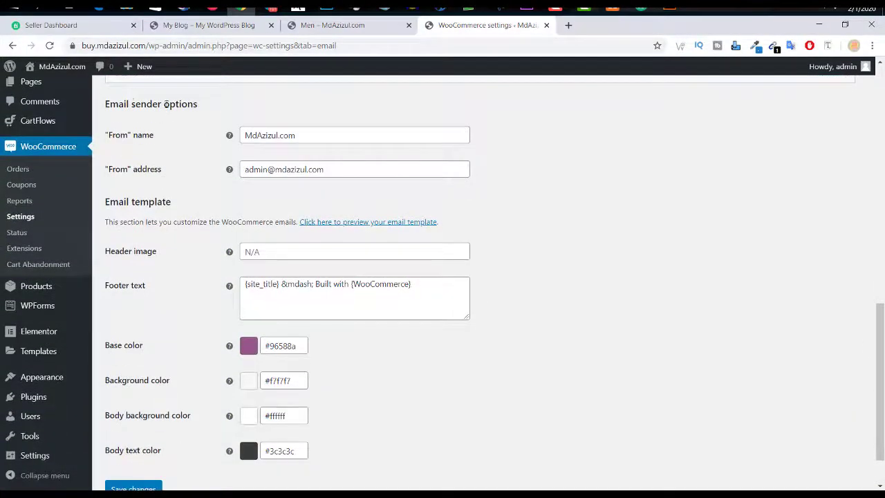
# Step: Review the Email sender options, including the From address, and the email template settings
pyautogui.moveTo(131, 103); pyautogui.dragTo(207, 103)
pyautogui.click(210, 103)
pyautogui.click(287, 170)
pyautogui.doubleClick(286, 169)
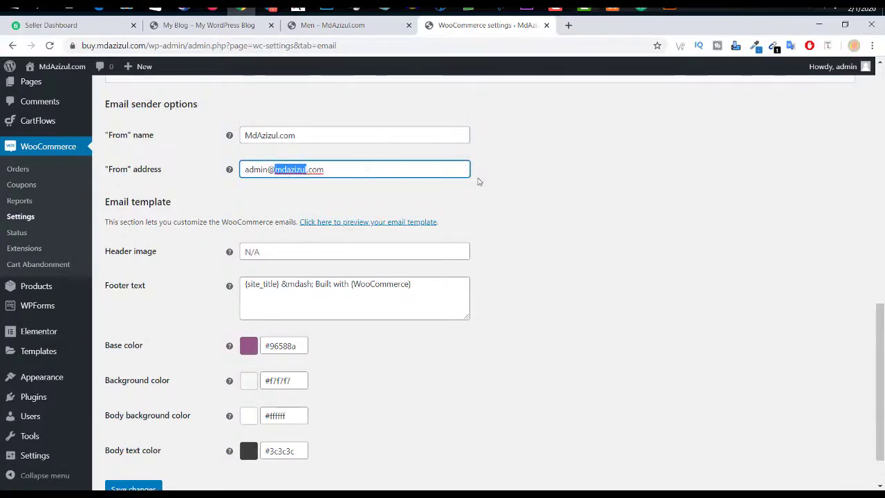
pyautogui.scroll(-1, 338, 342)
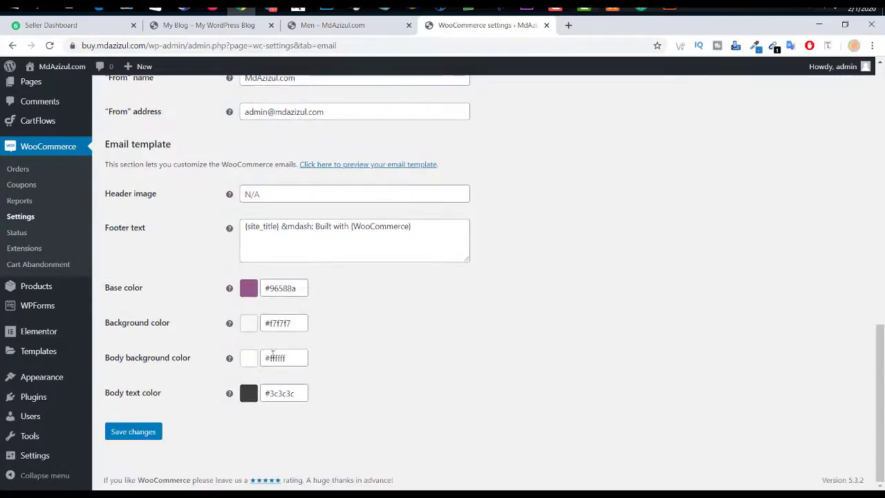
pyautogui.click(341, 166)
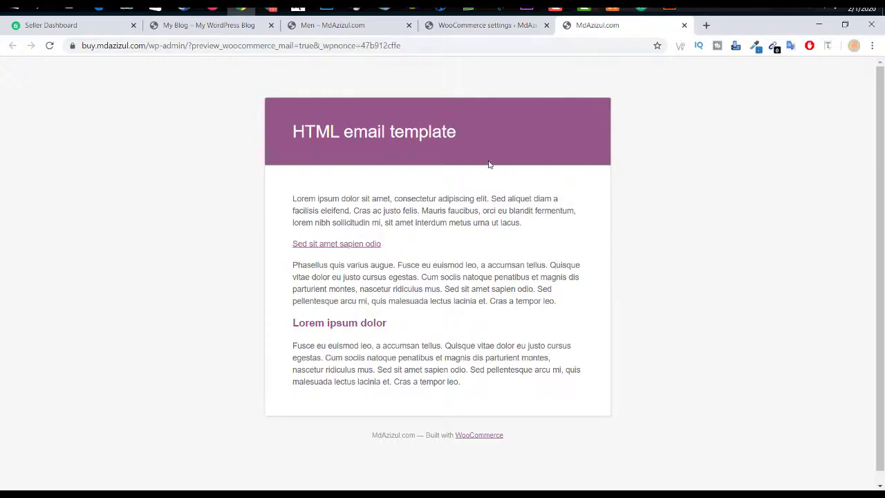
pyautogui.moveTo(526, 209); pyautogui.dragTo(340, 211)
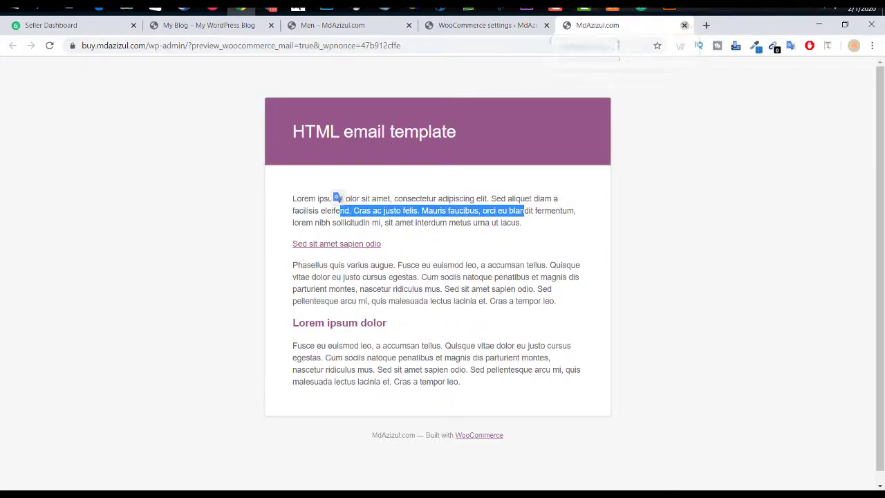
pyautogui.click(684, 25)
pyautogui.scroll(8, 464, 181)
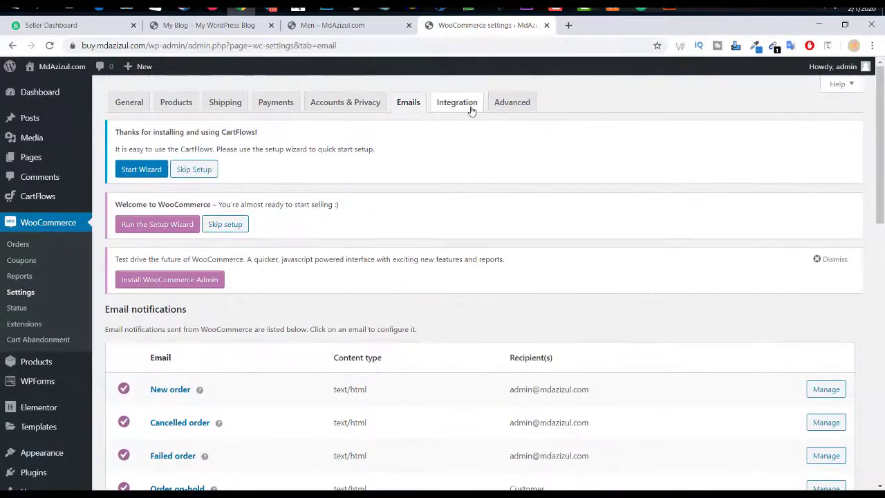
# Step: Look over the Advanced and Integration settings tabs
pyautogui.click(521, 102)
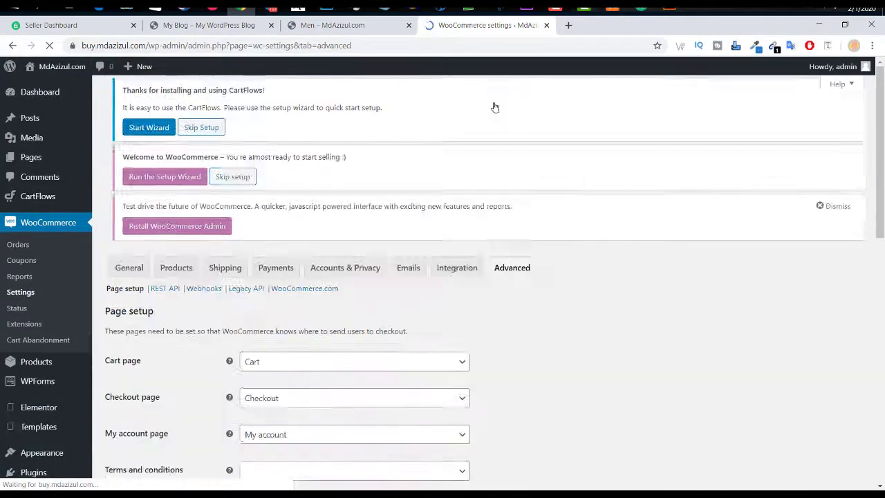
pyautogui.scroll(-4, 435, 203)
pyautogui.scroll(5, 437, 205)
pyautogui.click(457, 102)
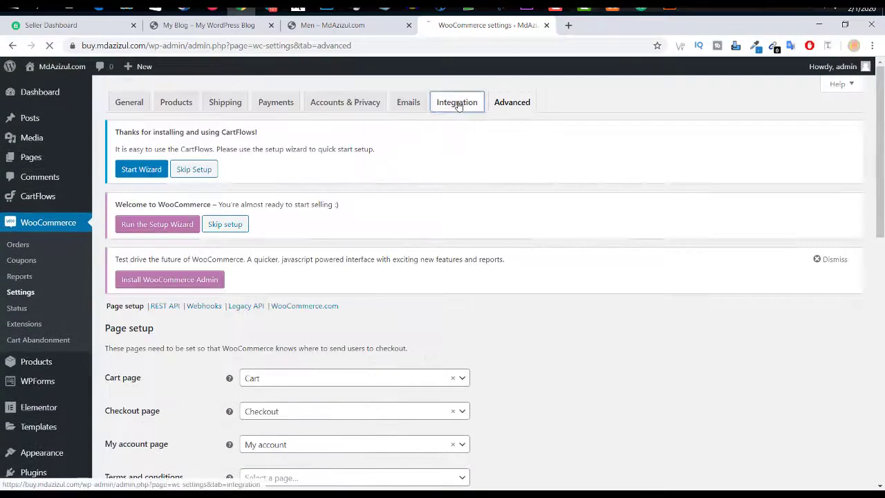
pyautogui.click(511, 103)
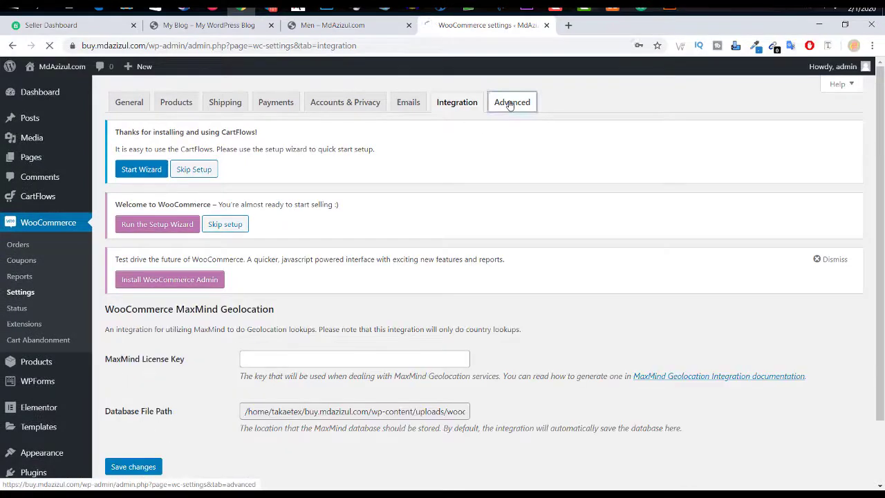
# Step: Review the Advanced page endpoints such as order-pay, then go to the Products list
pyautogui.scroll(-4, 382, 207)
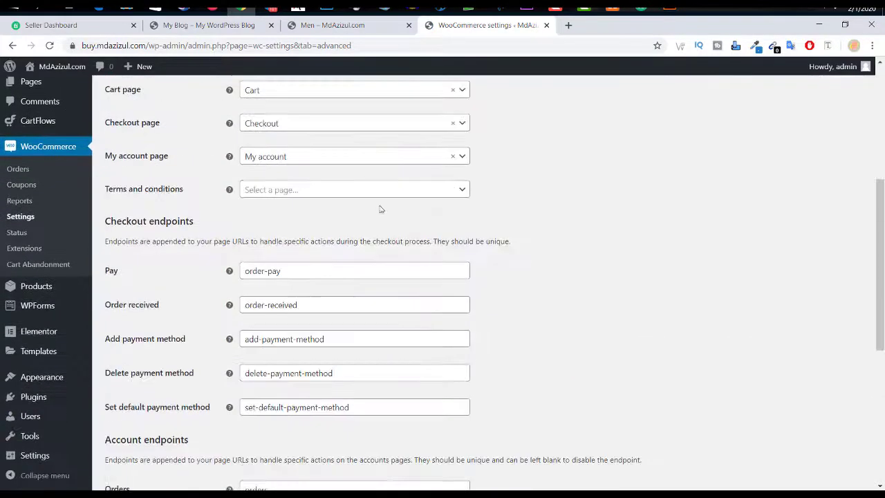
pyautogui.scroll(2, 360, 228)
pyautogui.scroll(-3, 330, 251)
pyautogui.tripleClick(346, 271)
pyautogui.scroll(-5, 348, 271)
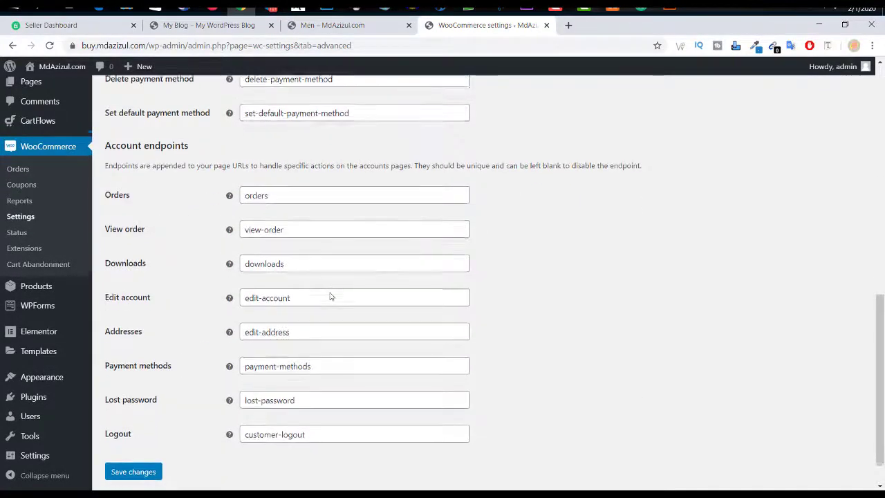
pyautogui.scroll(-1, 329, 298)
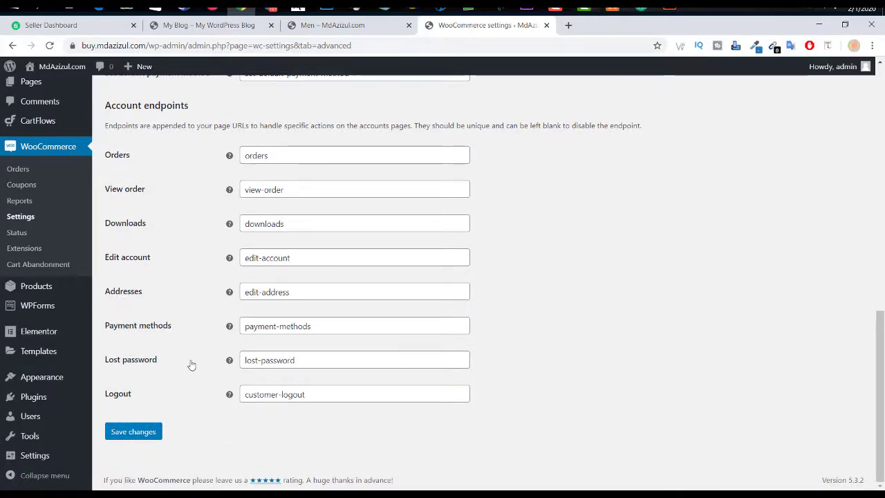
pyautogui.scroll(10, 192, 364)
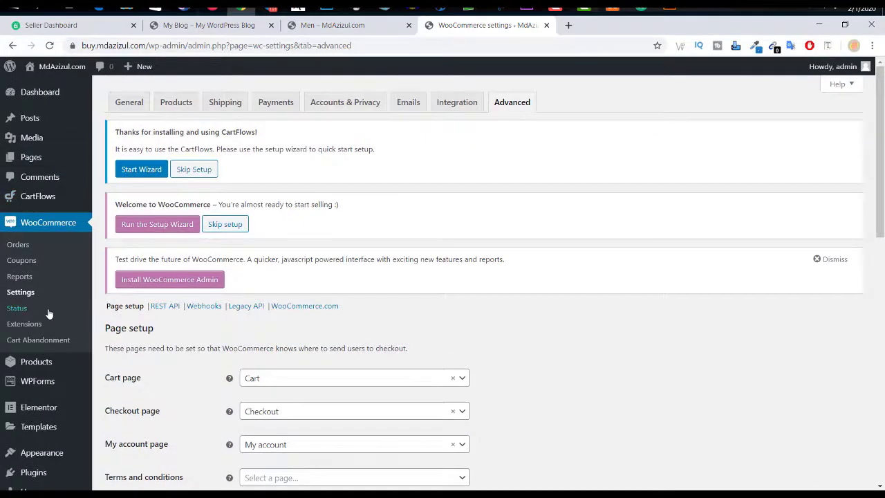
pyautogui.click(34, 367)
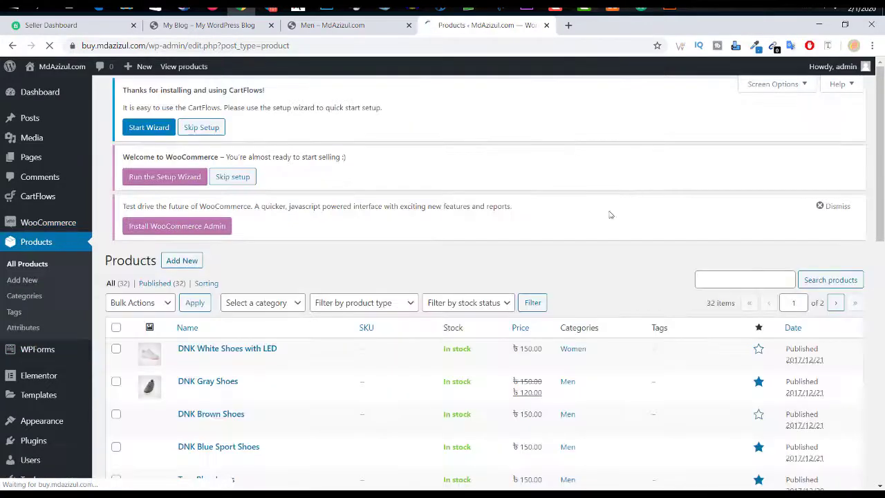
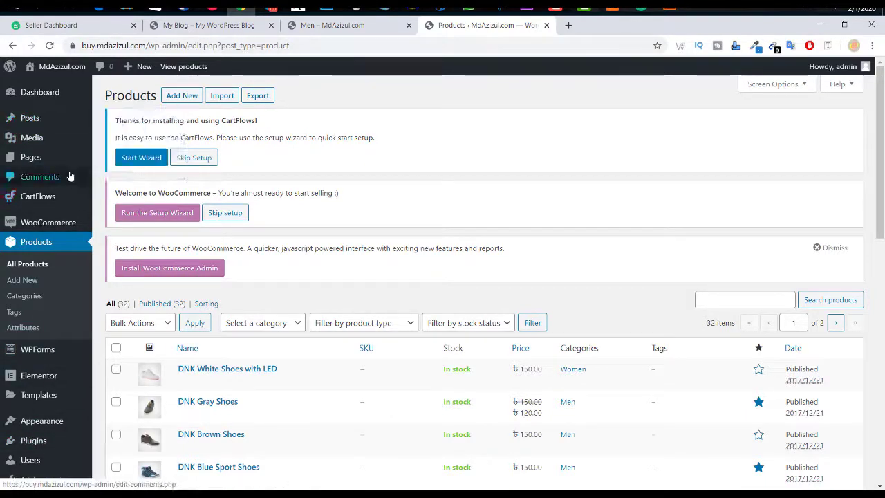
# Step: Start a new product and enter 'Azizul' as the product name
pyautogui.moveTo(58, 193)
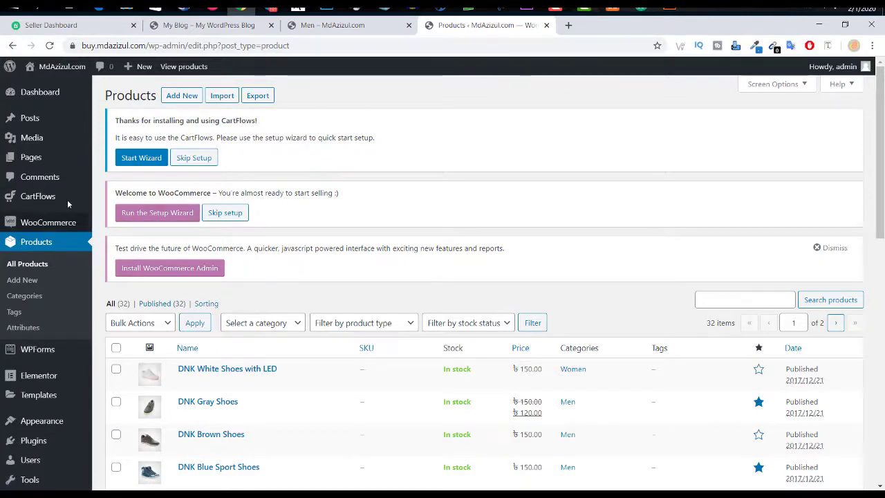
pyautogui.click(182, 96)
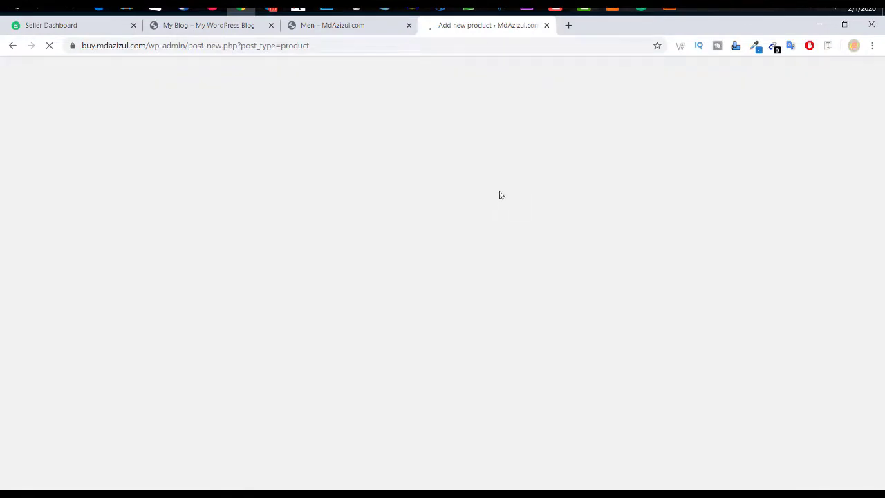
pyautogui.scroll(-3, 503, 187)
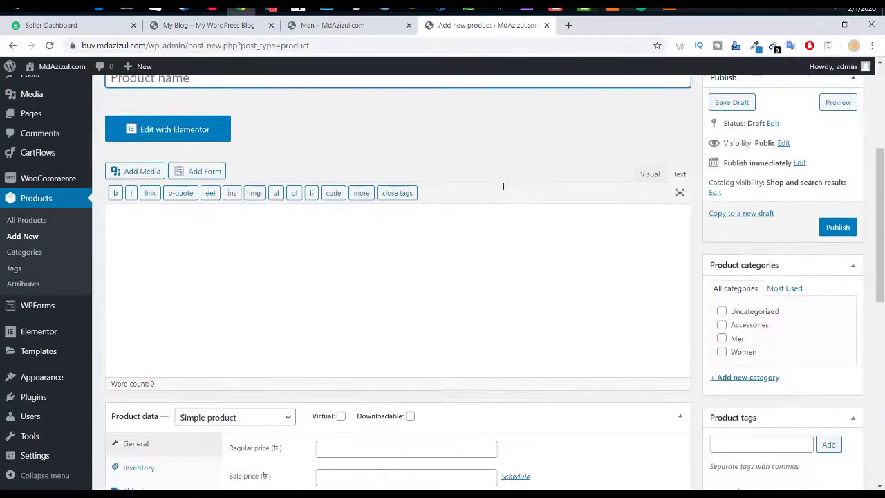
pyautogui.scroll(1, 504, 187)
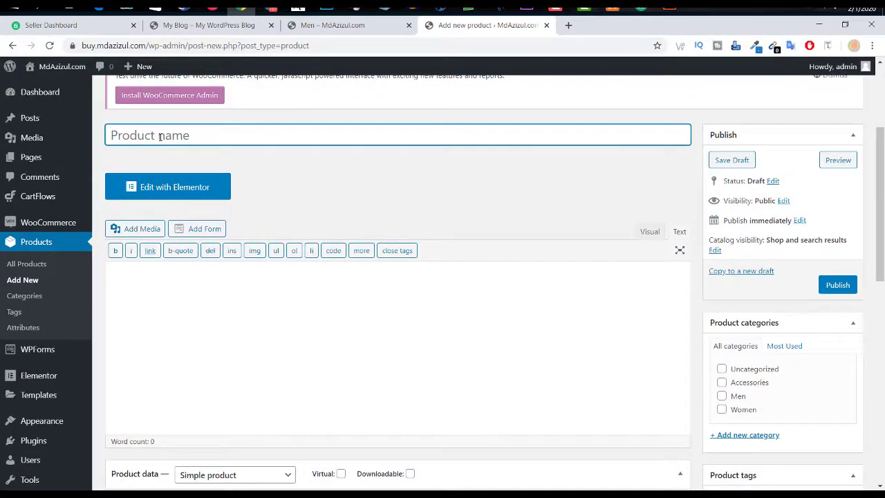
pyautogui.write('Azz')
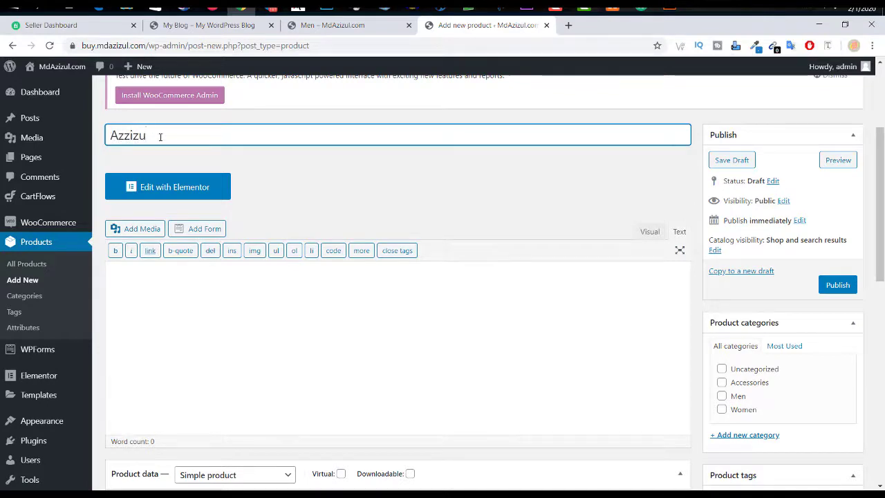
pyautogui.press('BackSpace')
# Step: Fill the product description with placeholder text so the draft auto-saves
pyautogui.click(214, 235)
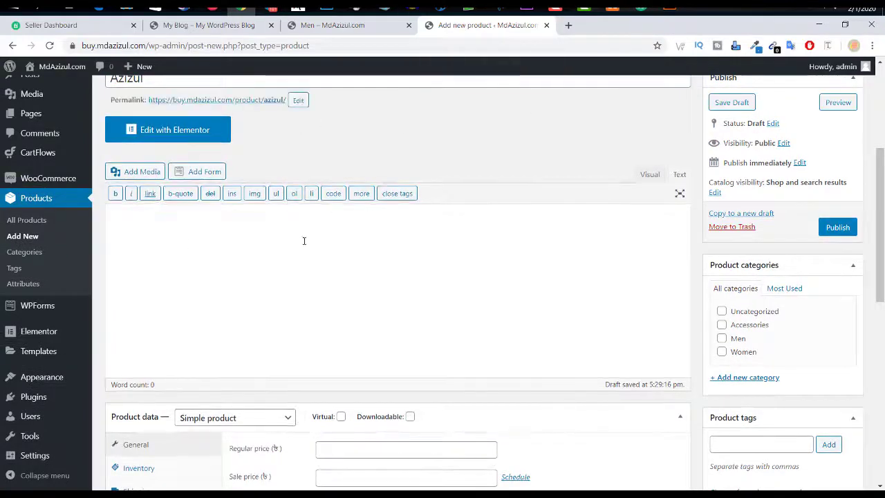
pyautogui.write('saaaaaaaaaaaaaaaaaaaaaaaaaaaaaaaaaaaaaaaaaaa')
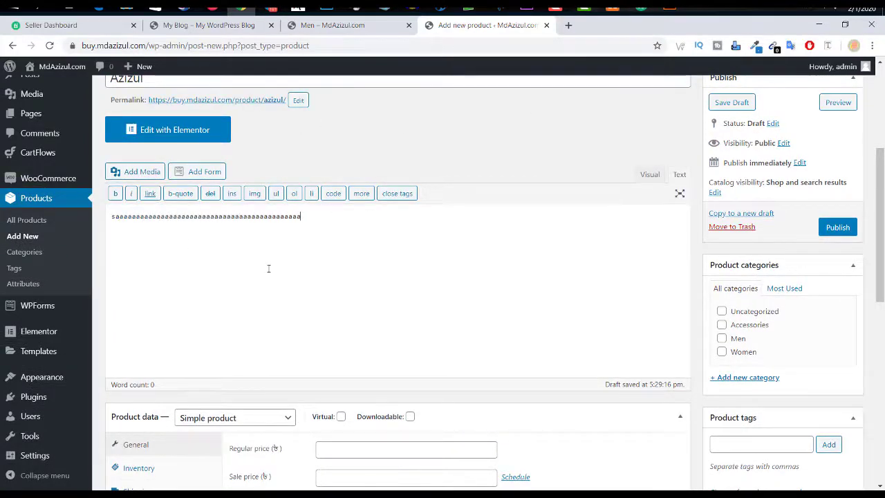
pyautogui.scroll(-1, 322, 275)
# Step: Enter a regular price of 351 and a sale price of 37
pyautogui.scroll(-3, 322, 275)
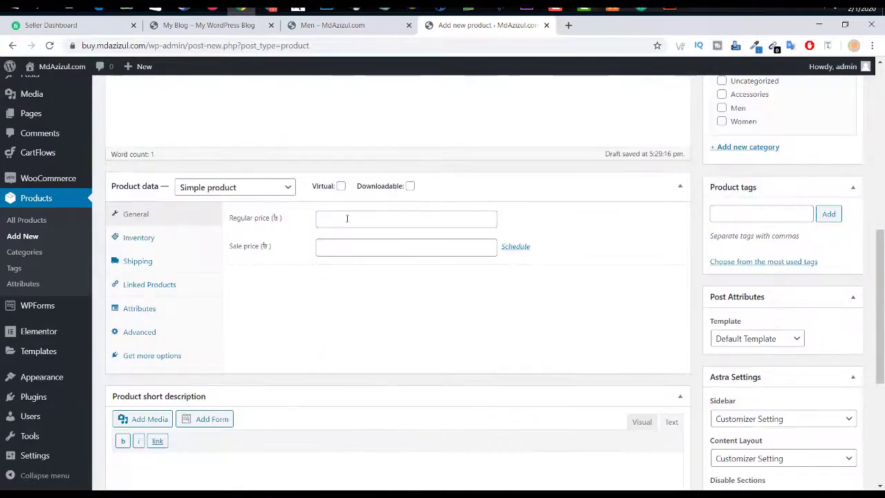
pyautogui.click(353, 217)
pyautogui.click(331, 249)
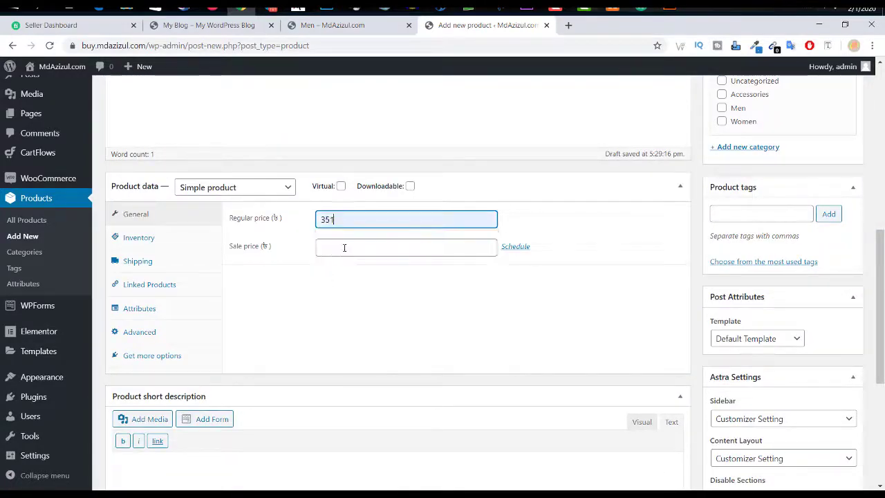
pyautogui.click(344, 247)
pyautogui.write('37')
pyautogui.moveTo(348, 219); pyautogui.dragTo(292, 220)
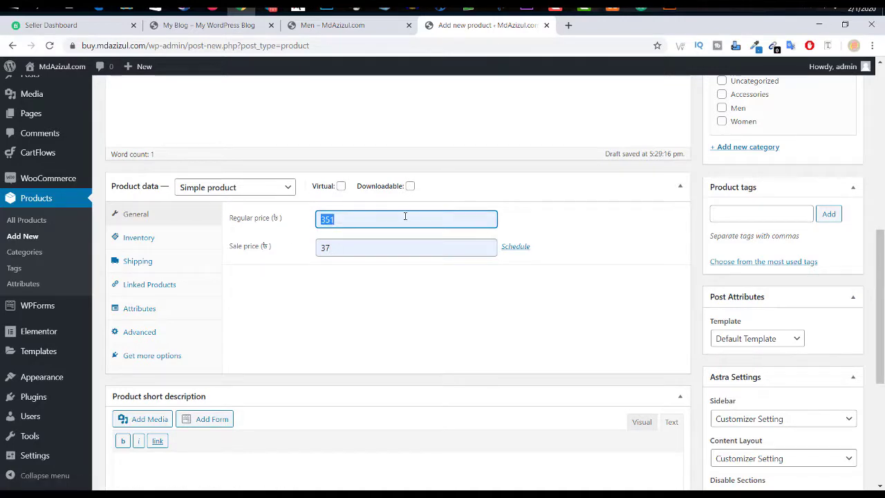
pyautogui.doubleClick(382, 222)
pyautogui.doubleClick(356, 248)
pyautogui.click(369, 248)
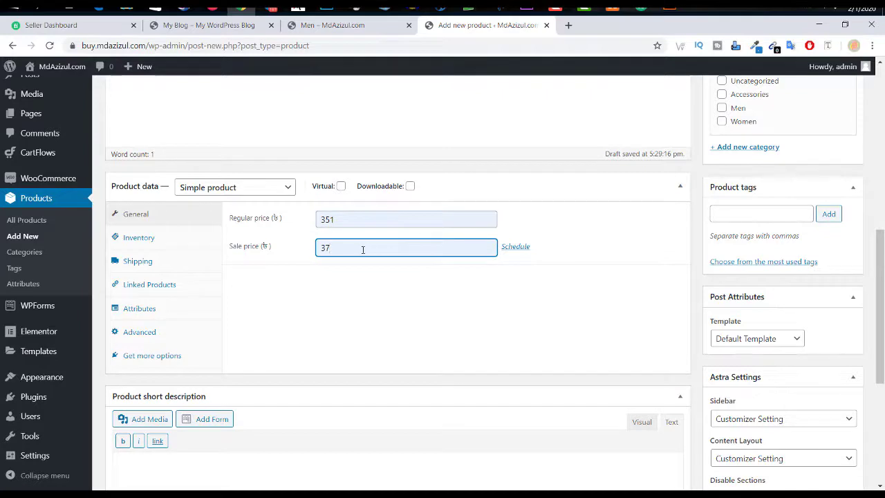
pyautogui.moveTo(363, 250); pyautogui.dragTo(267, 249)
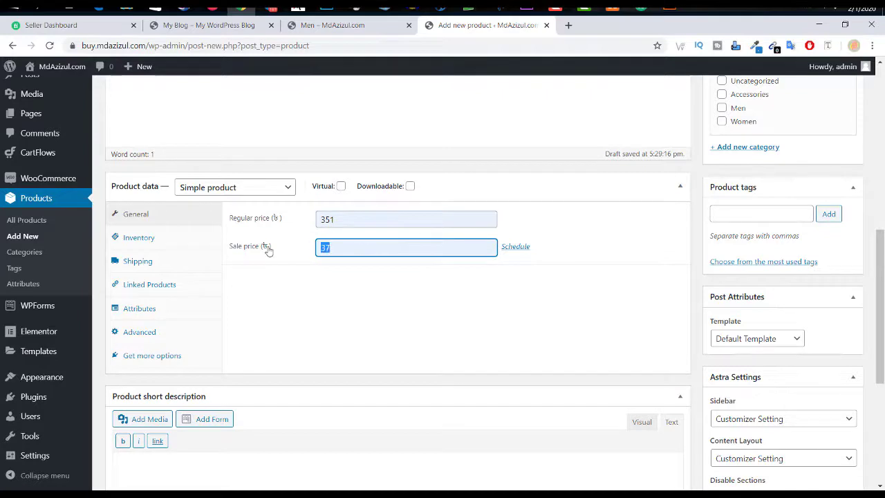
pyautogui.click(347, 289)
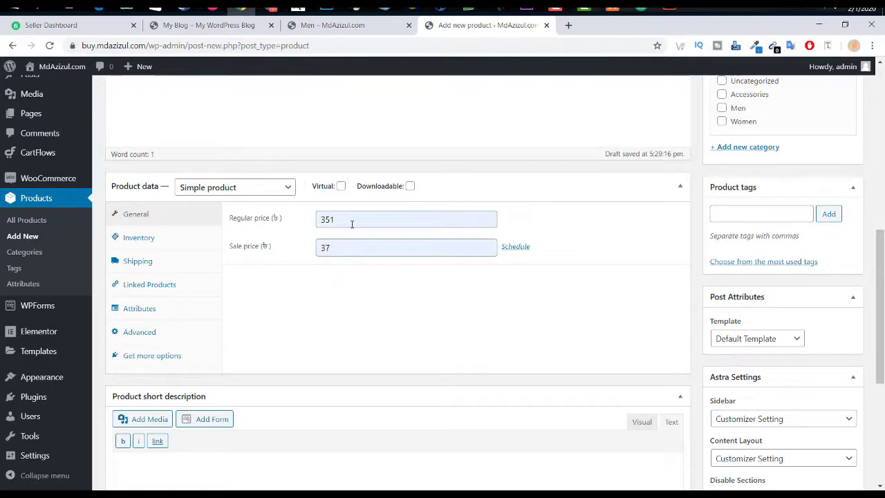
pyautogui.moveTo(358, 221); pyautogui.dragTo(299, 226)
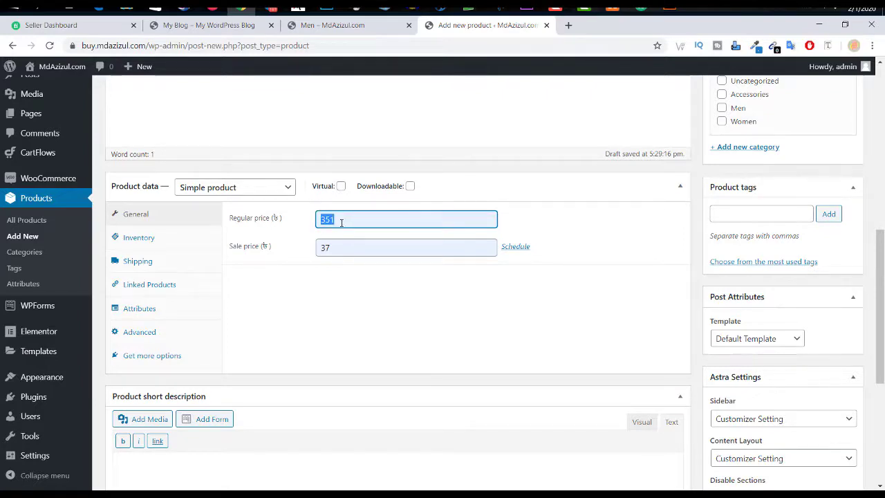
pyautogui.click(377, 303)
pyautogui.click(364, 246)
pyautogui.moveTo(364, 247); pyautogui.dragTo(272, 258)
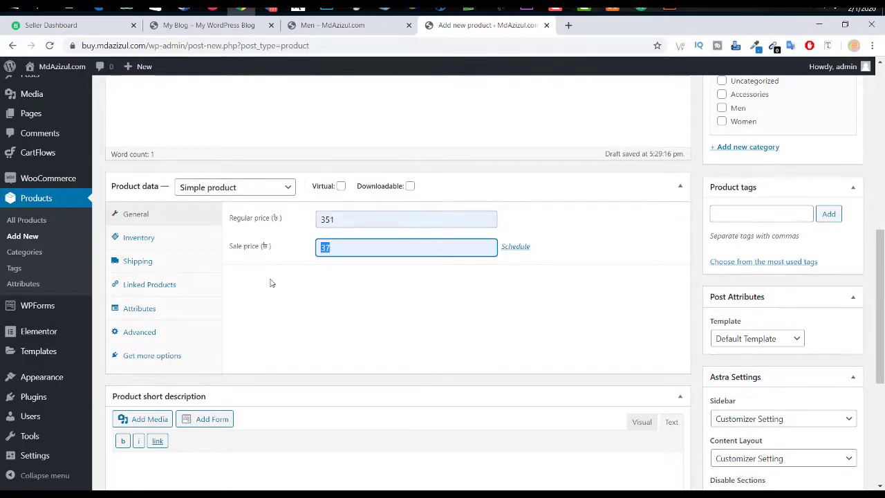
# Step: Schedule the sale to run from 1 February 2020 to 7 February 2020
pyautogui.click(523, 249)
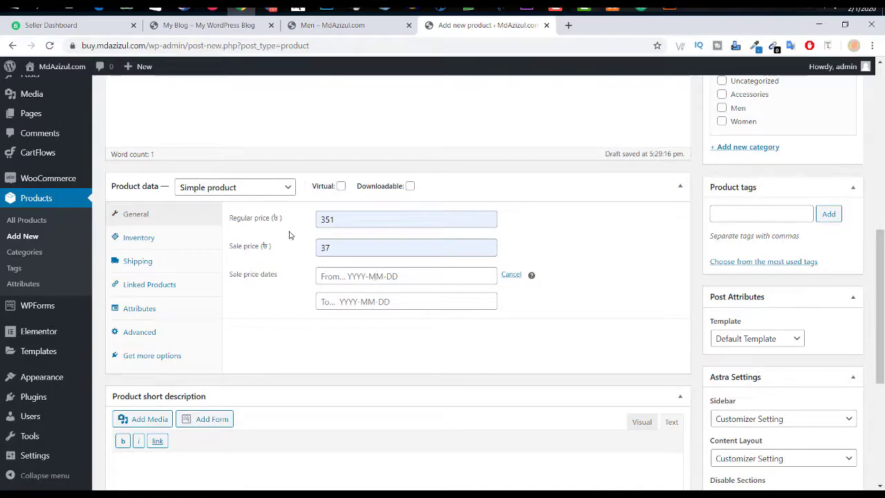
pyautogui.moveTo(346, 246); pyautogui.dragTo(280, 255)
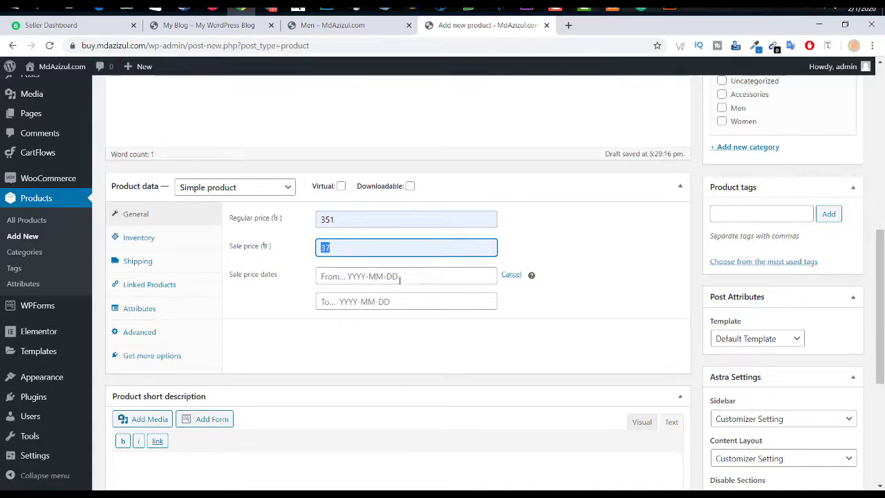
pyautogui.click(375, 222)
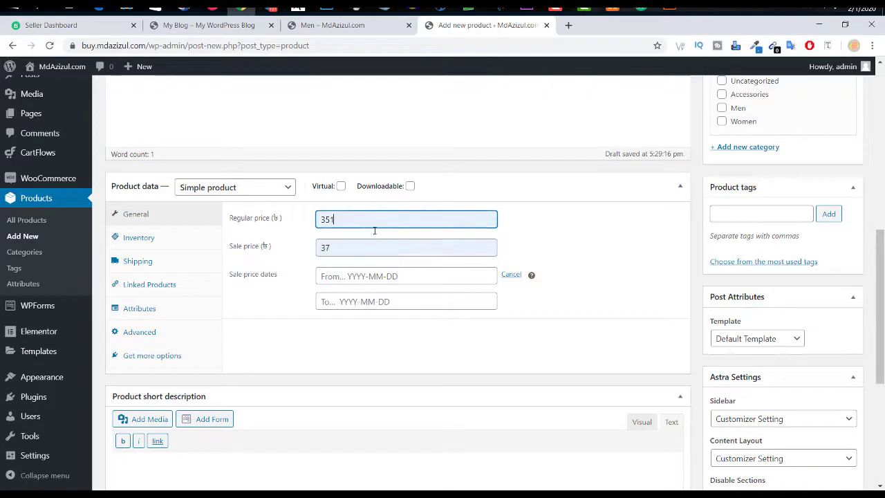
pyautogui.click(407, 275)
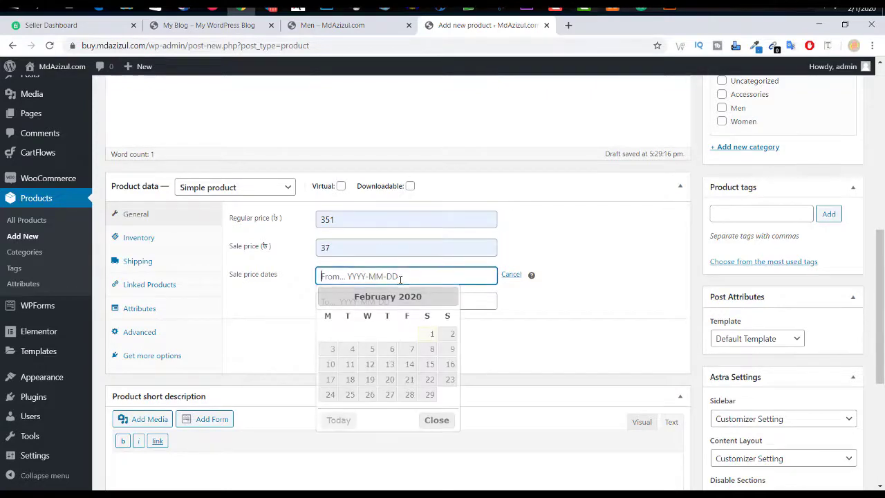
pyautogui.click(434, 336)
pyautogui.click(425, 302)
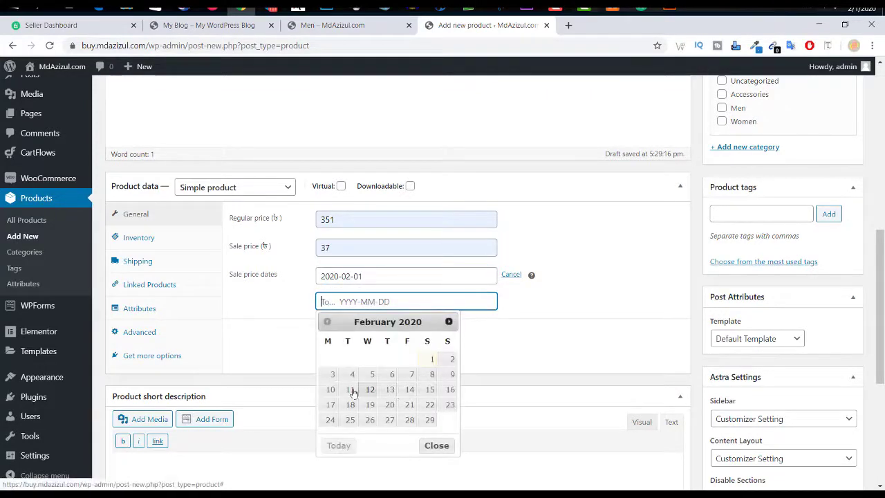
pyautogui.click(413, 374)
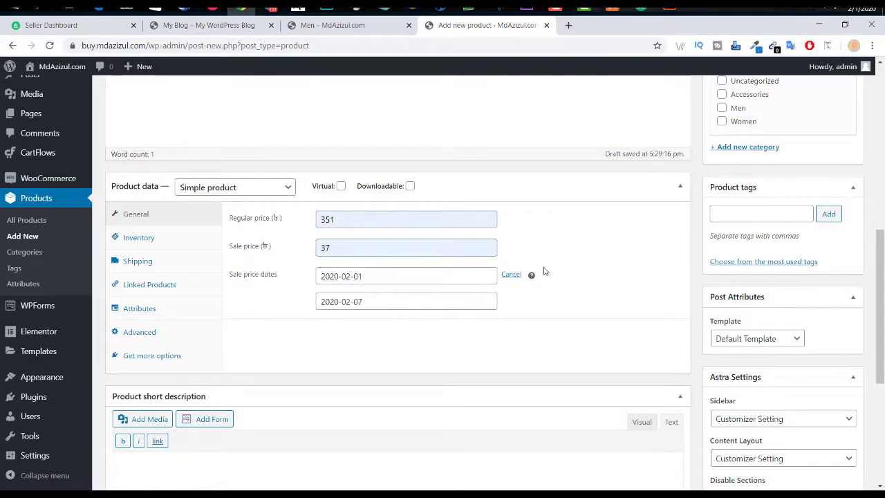
pyautogui.moveTo(352, 249); pyautogui.dragTo(249, 247)
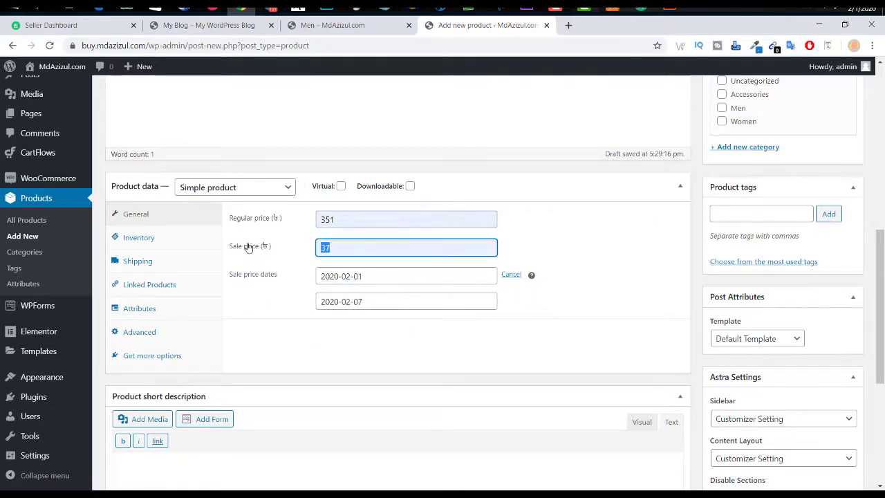
pyautogui.click(369, 247)
pyautogui.click(367, 219)
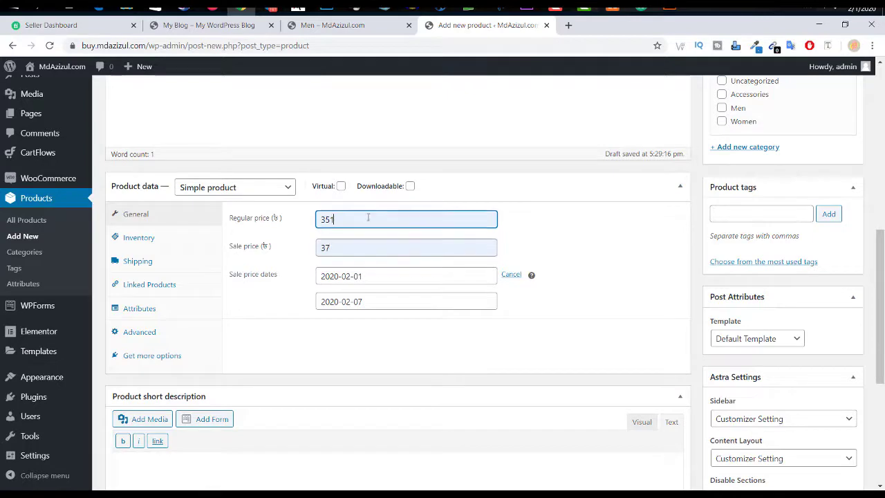
pyautogui.moveTo(367, 220); pyautogui.dragTo(429, 235)
pyautogui.click(504, 222)
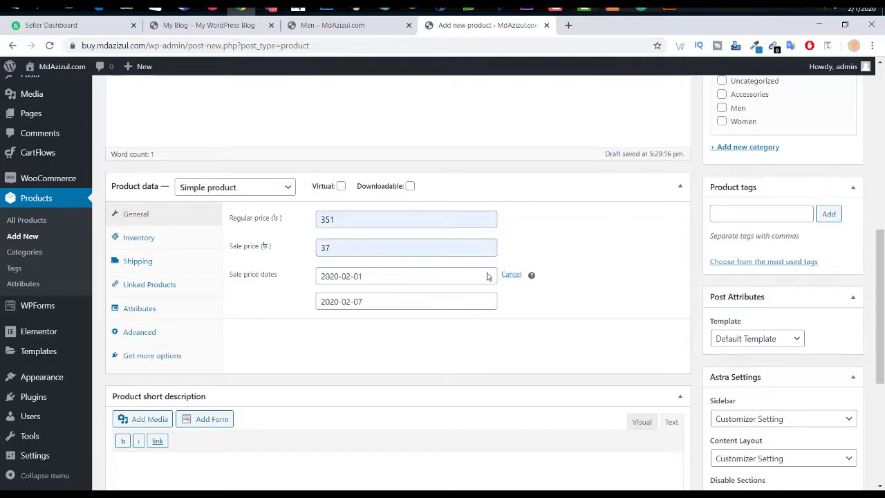
# Step: Leave the Virtual checkbox unchecked so the product stays physical
pyautogui.click(340, 186)
pyautogui.click(341, 186)
pyautogui.click(340, 188)
pyautogui.click(341, 187)
pyautogui.click(341, 187)
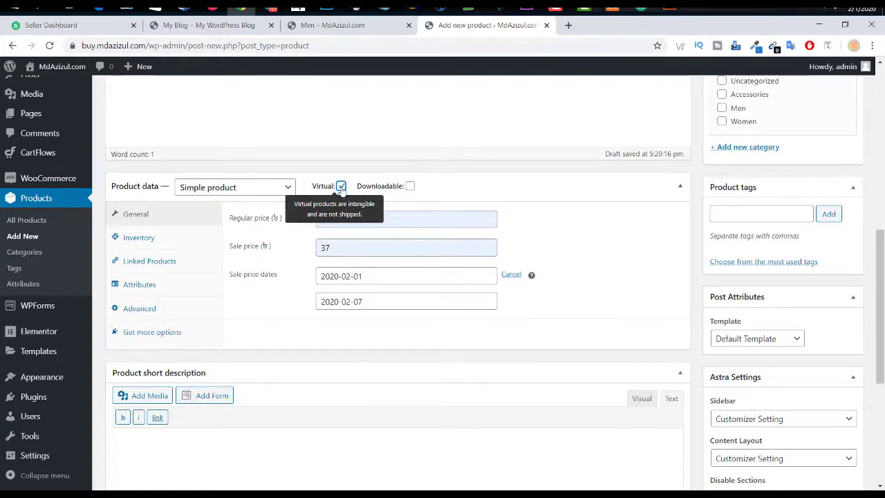
pyautogui.click(341, 187)
pyautogui.click(341, 187)
pyautogui.click(341, 187)
pyautogui.click(341, 187)
pyautogui.click(340, 187)
# Step: Leave Downloadable unchecked and show the product's Inventory settings
pyautogui.click(410, 187)
pyautogui.click(411, 187)
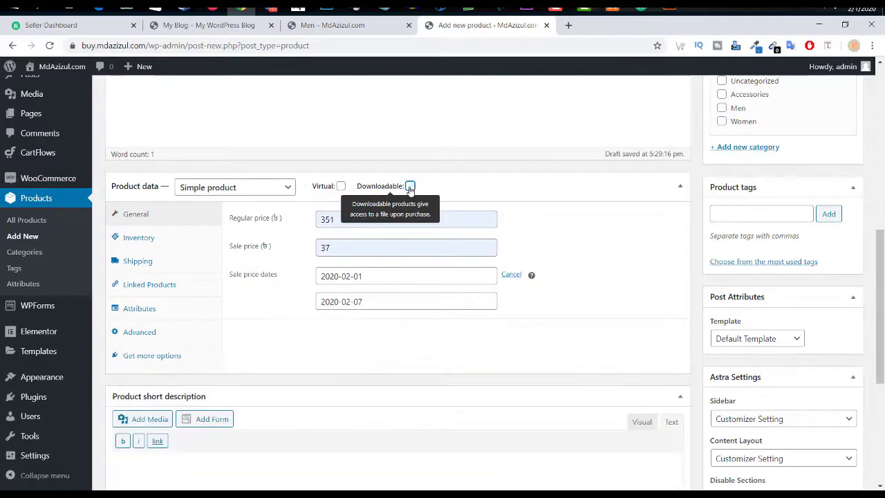
pyautogui.click(410, 186)
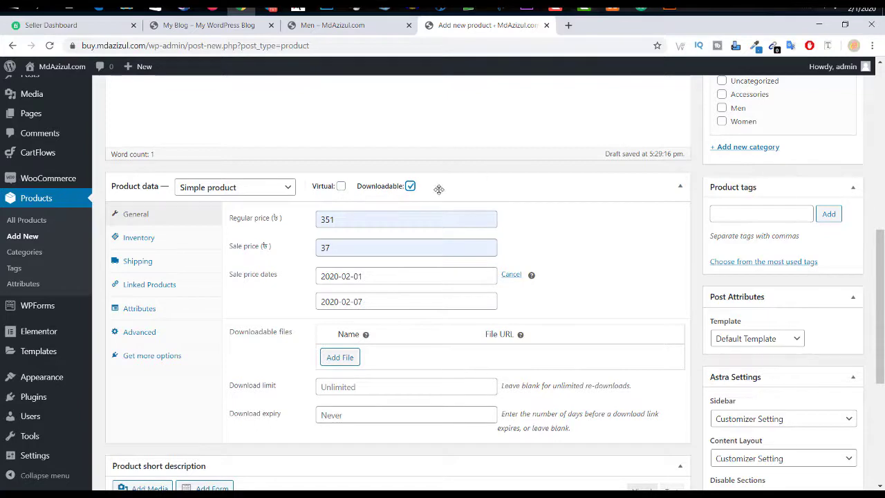
pyautogui.click(410, 187)
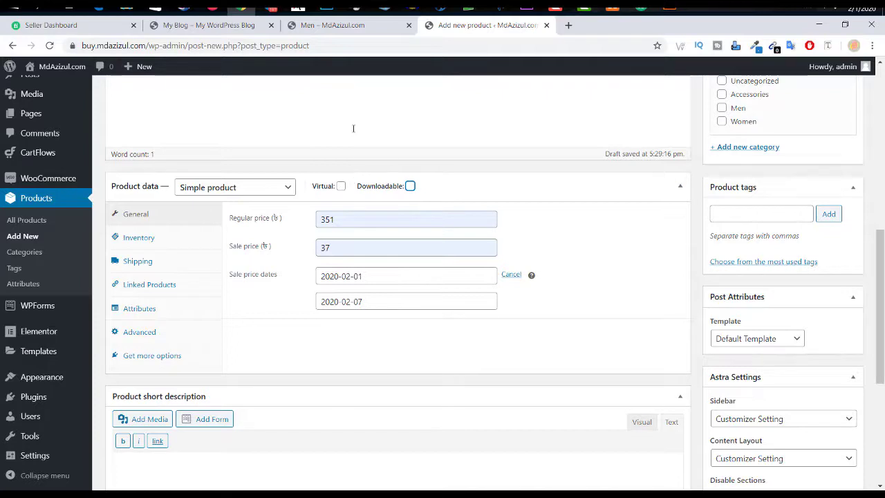
pyautogui.click(150, 241)
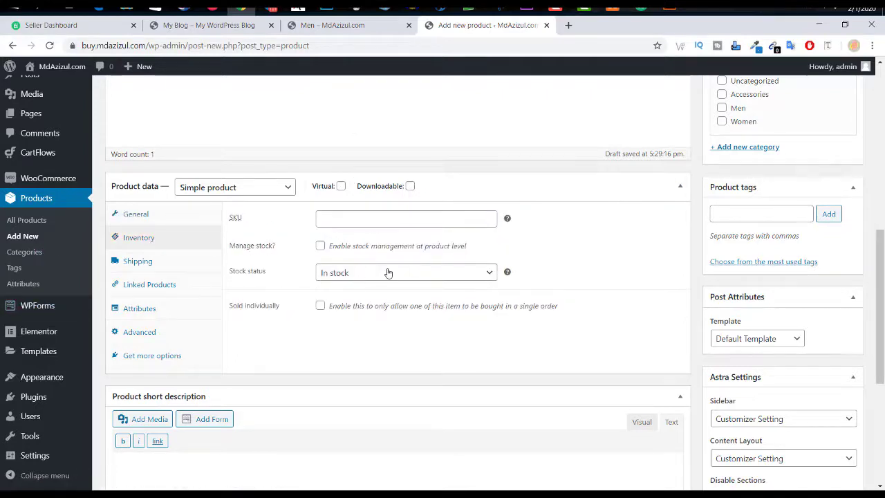
# Step: Enable stock management with a quantity of 10 and backorders not allowed
pyautogui.click(321, 247)
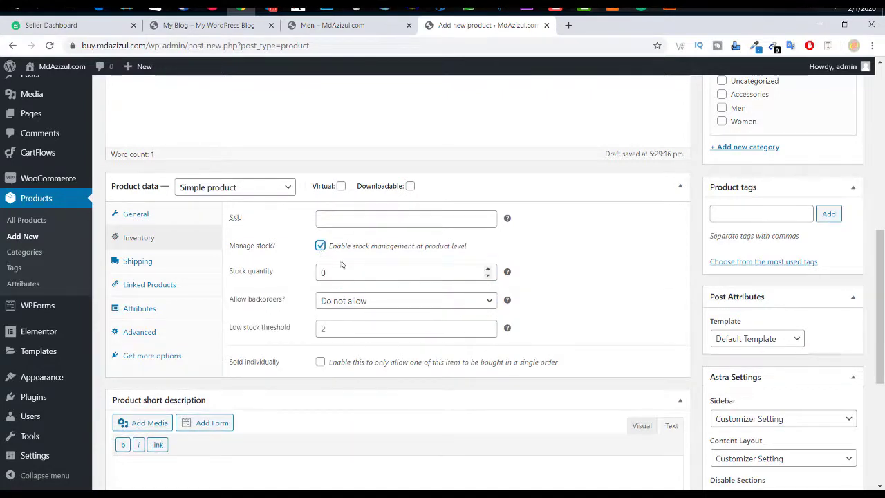
pyautogui.click(269, 271)
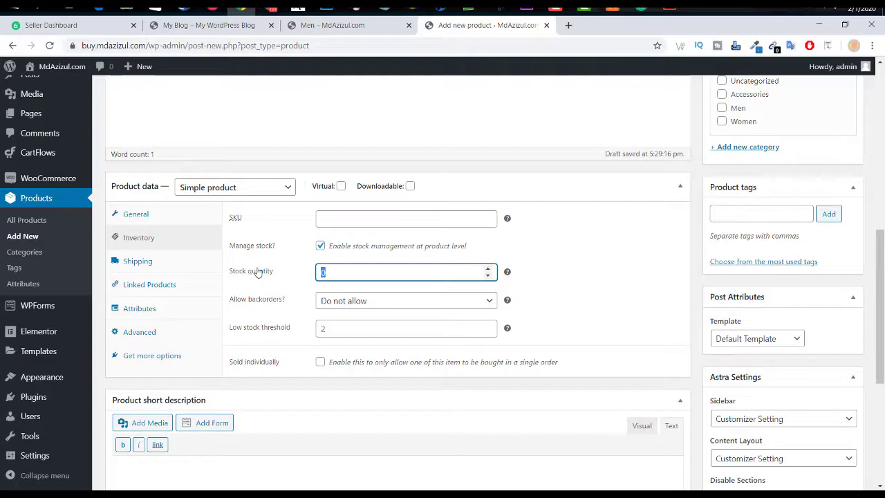
pyautogui.write('10')
pyautogui.click(374, 302)
pyautogui.click(374, 302)
# Step: Fill in the low stock threshold and keep backorders on 'Do not allow'
pyautogui.click(352, 328)
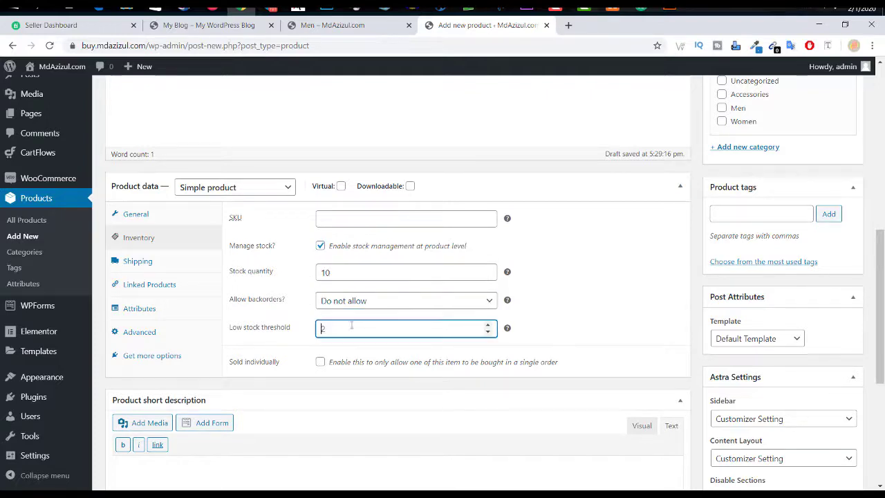
pyautogui.write('2')
pyautogui.press('BackSpace')
pyautogui.write('5')
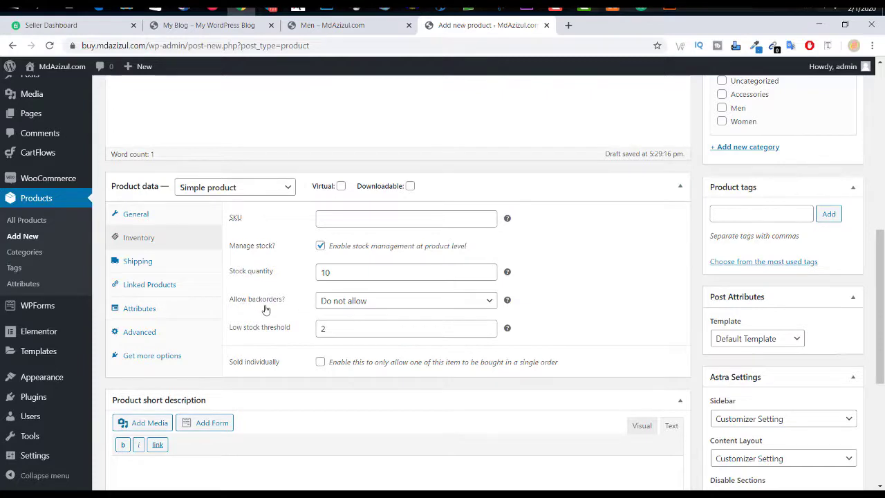
pyautogui.click(369, 304)
pyautogui.click(368, 304)
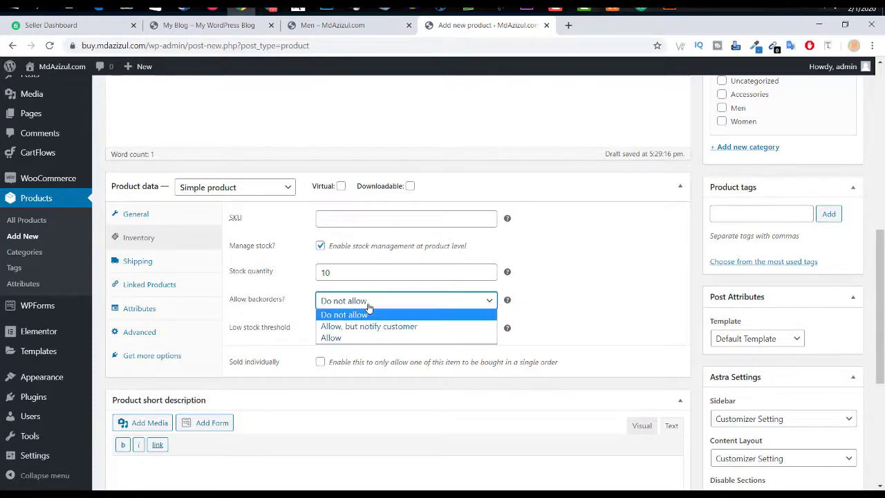
pyautogui.click(368, 312)
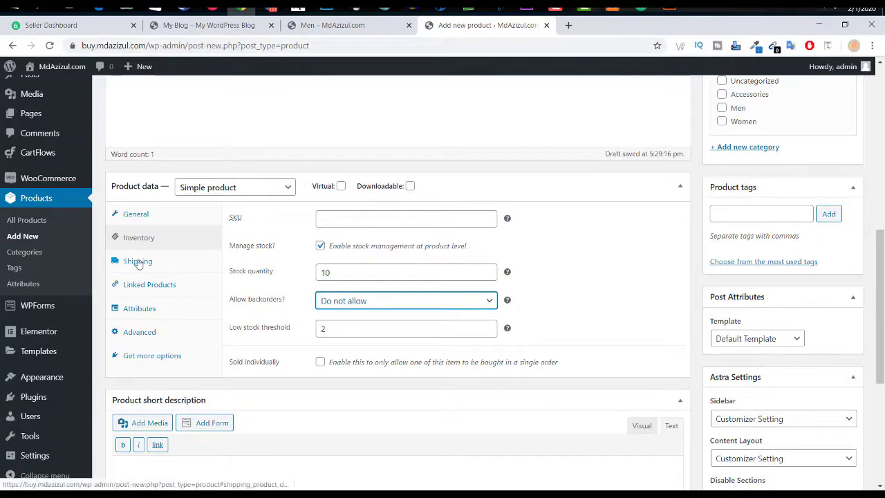
# Step: Review the Shipping settings, leaving weight empty and shipping class as 'No shipping class'
pyautogui.click(135, 262)
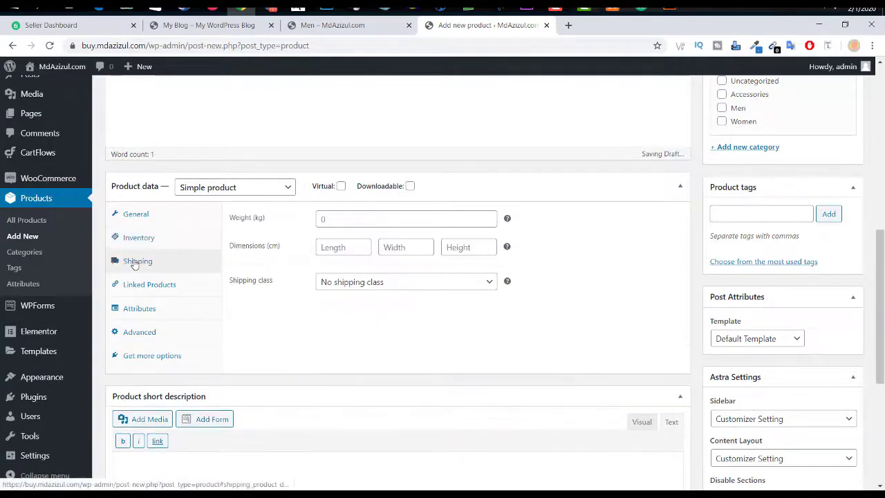
pyautogui.click(348, 219)
pyautogui.scroll(4, 254, 220)
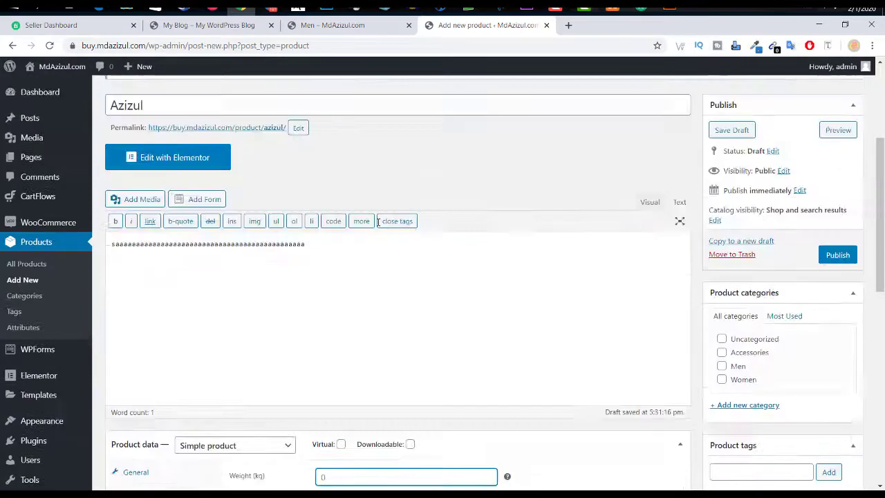
pyautogui.scroll(3, 256, 228)
pyautogui.scroll(-7, 556, 307)
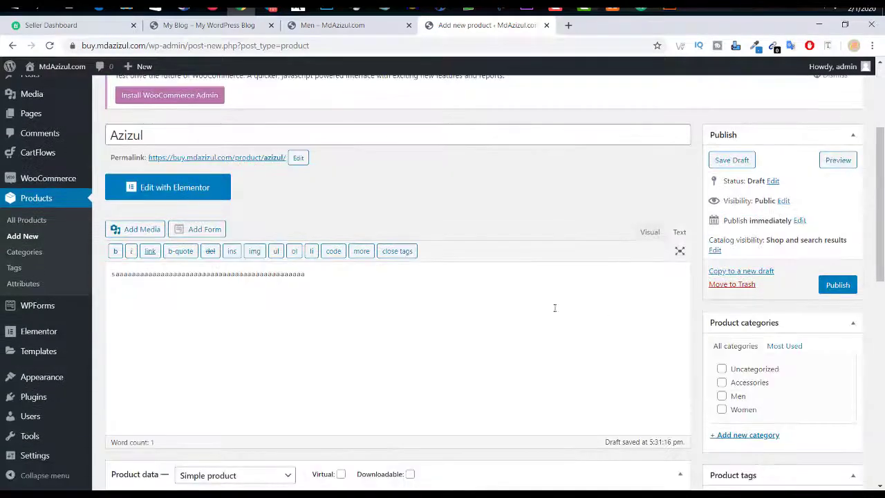
pyautogui.scroll(-2, 605, 314)
pyautogui.scroll(2, 604, 316)
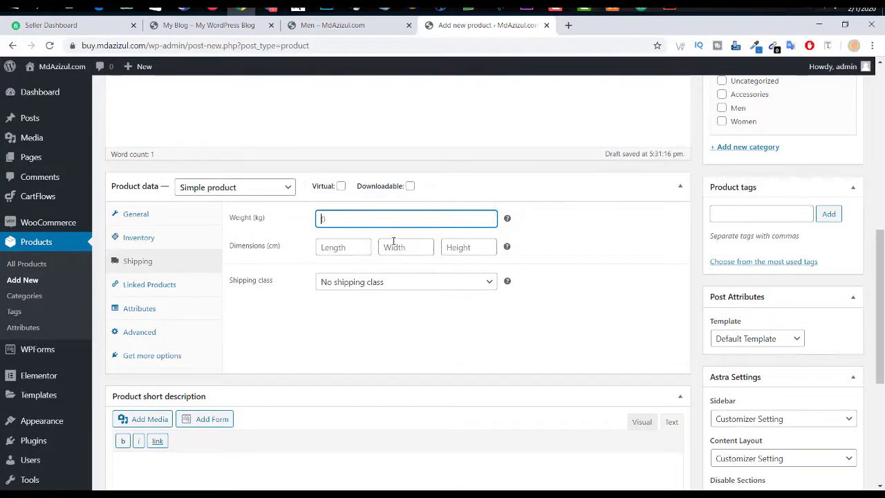
pyautogui.click(366, 284)
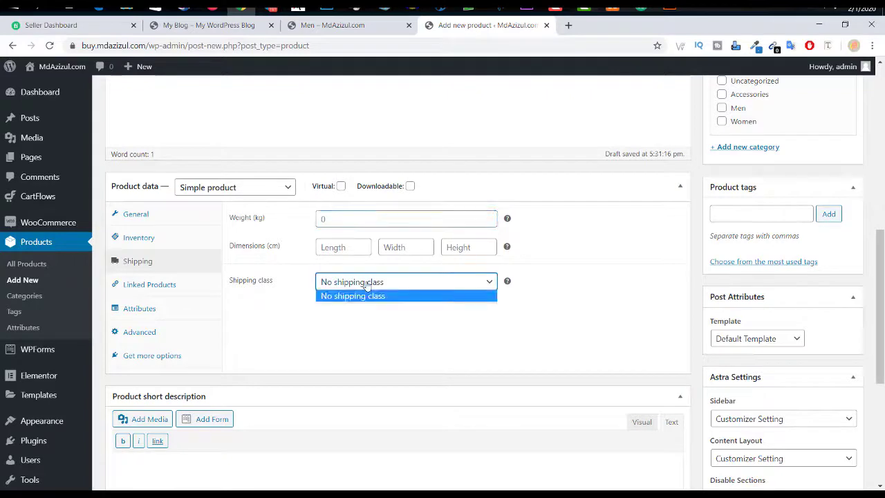
pyautogui.click(356, 295)
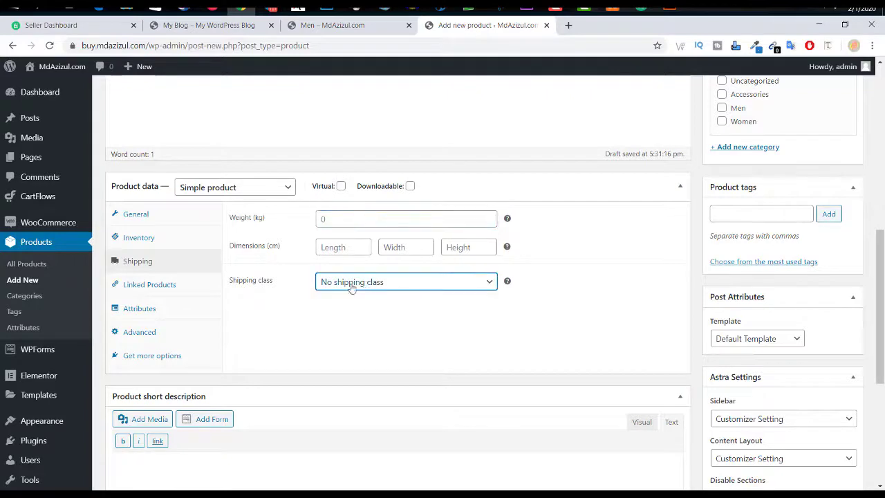
pyautogui.click(152, 287)
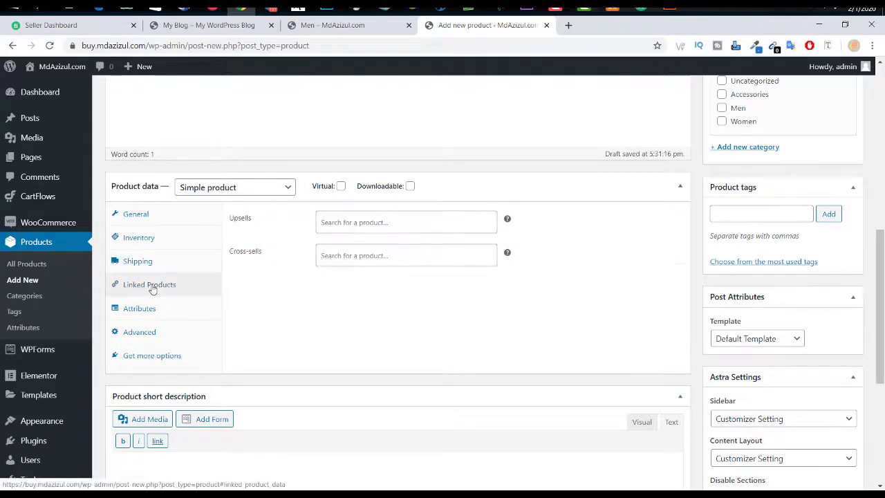
# Step: Try an Upsells search, clear it, and leave upsells and cross-sells empty
pyautogui.click(410, 222)
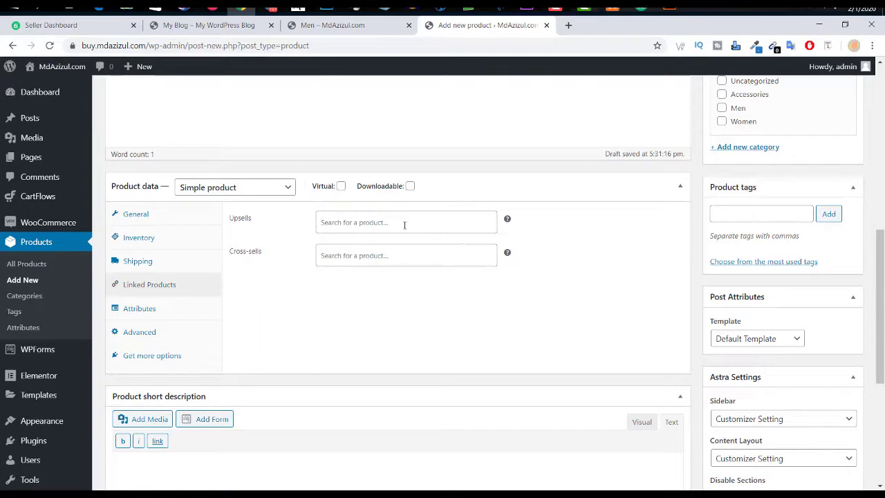
pyautogui.write('c')
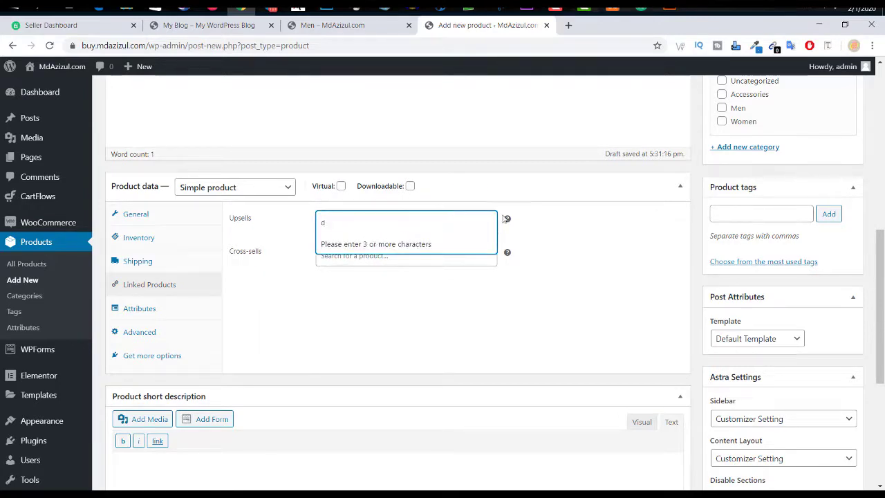
pyautogui.press('BackSpace')
pyautogui.press('Escape')
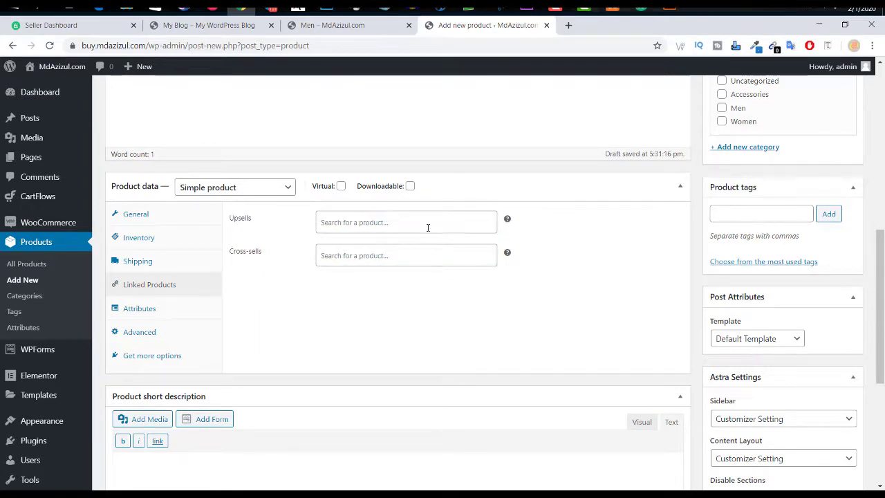
pyautogui.doubleClick(253, 253)
pyautogui.click(414, 291)
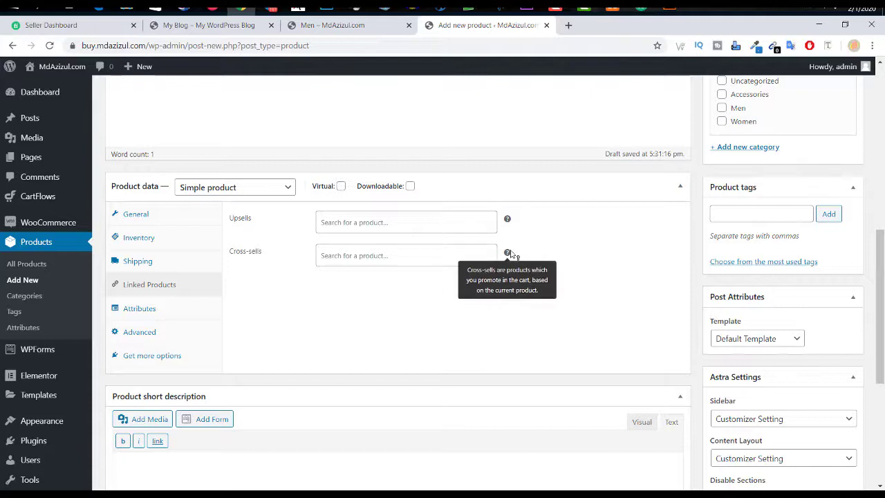
pyautogui.moveTo(509, 255)
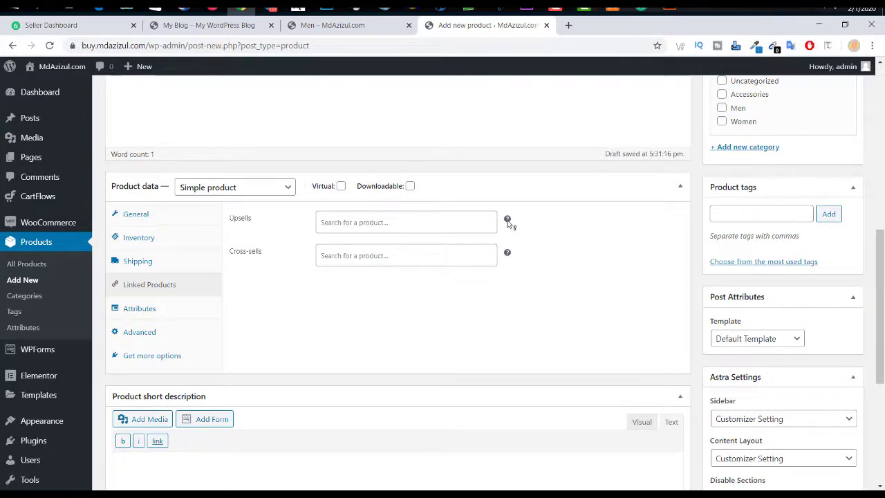
pyautogui.moveTo(508, 220)
# Step: Look through the Attributes type list and close it without choosing one
pyautogui.click(187, 310)
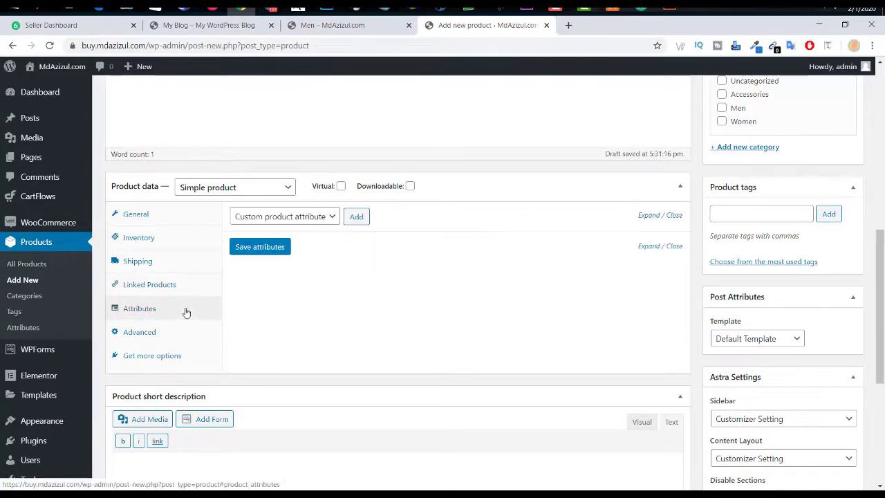
pyautogui.click(320, 222)
pyautogui.click(320, 222)
pyautogui.click(321, 221)
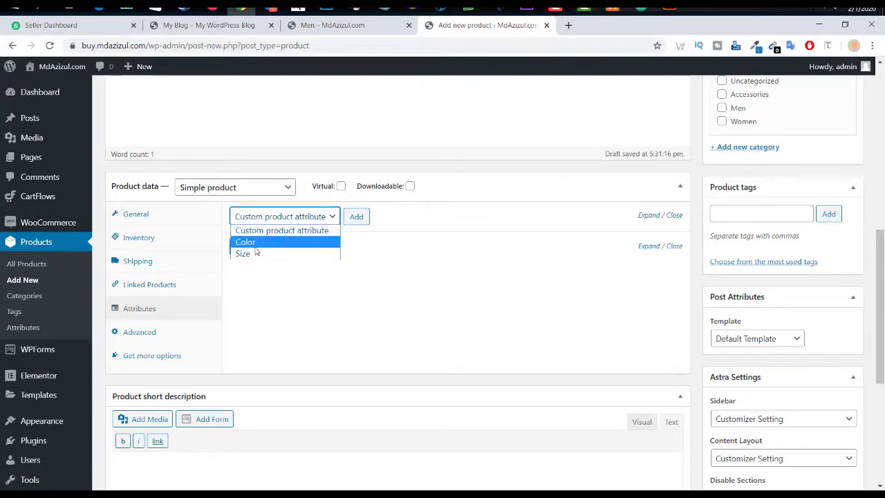
pyautogui.click(396, 221)
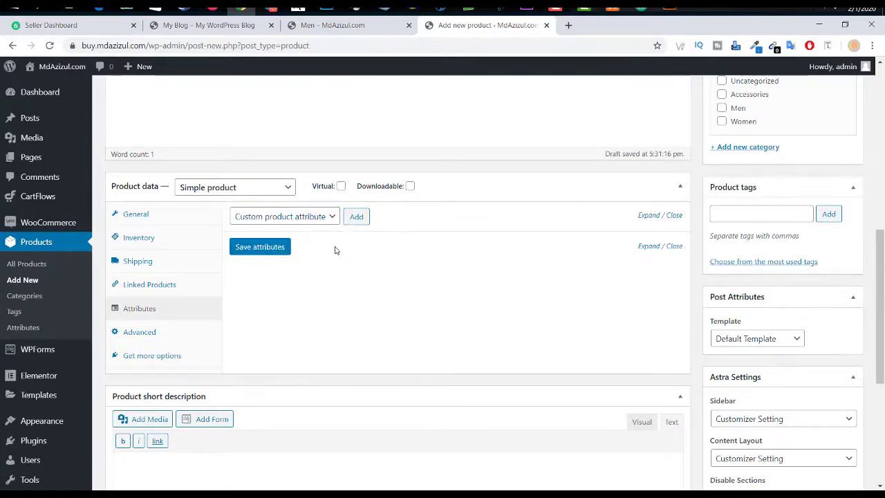
# Step: In Advanced settings, leave the purchase note empty, menu order 0 and reviews enabled
pyautogui.click(138, 332)
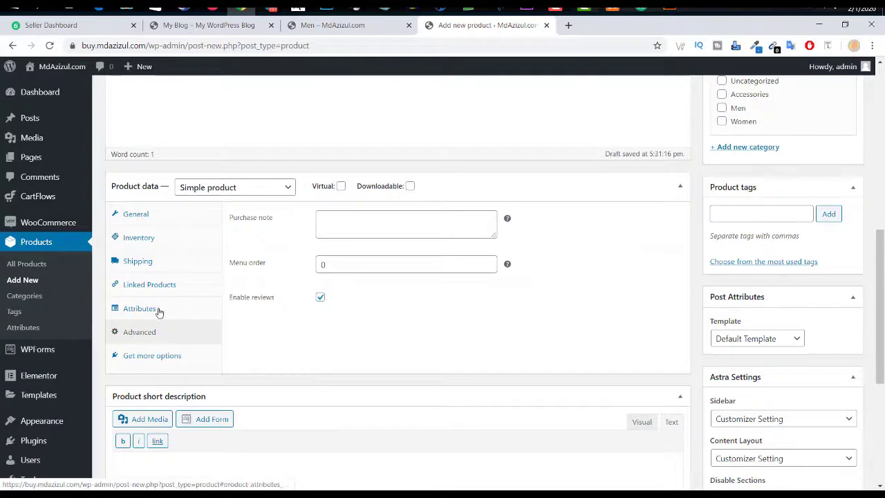
pyautogui.click(148, 311)
pyautogui.click(138, 332)
pyautogui.click(478, 225)
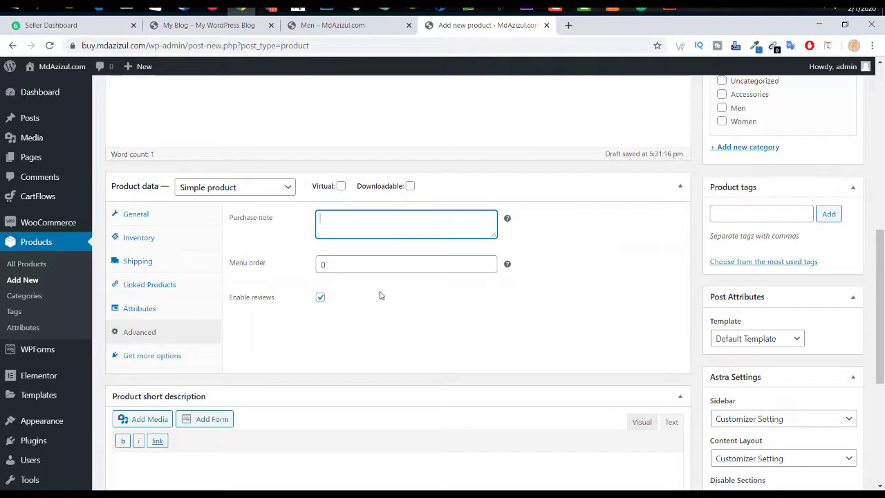
pyautogui.scroll(-1, 346, 299)
pyautogui.click(320, 240)
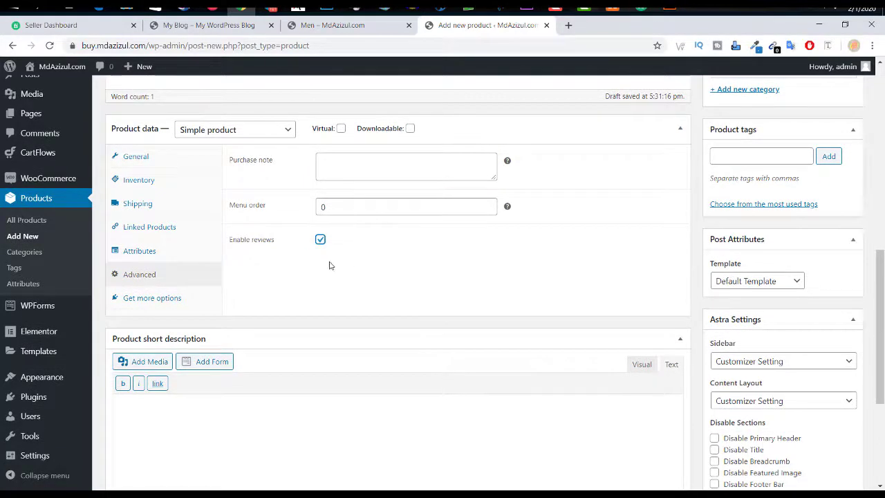
# Step: Add the Color attribute to the product from the Attributes panel
pyautogui.click(140, 296)
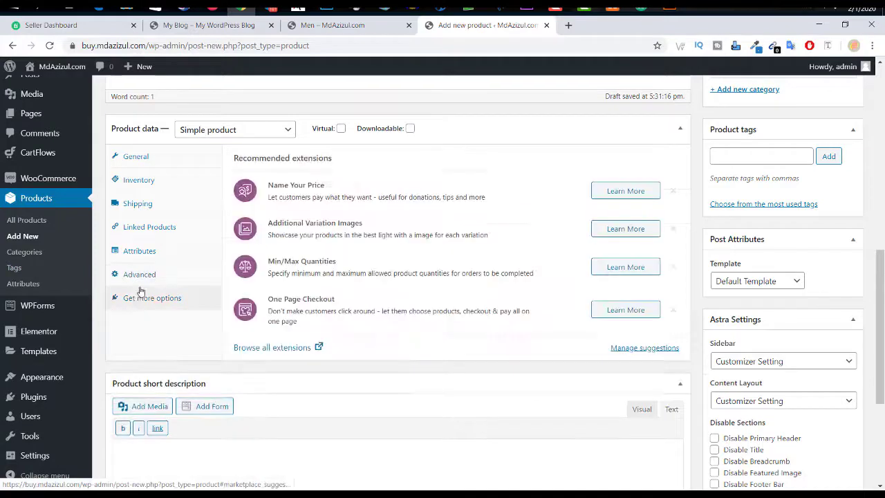
pyautogui.click(144, 273)
pyautogui.click(145, 250)
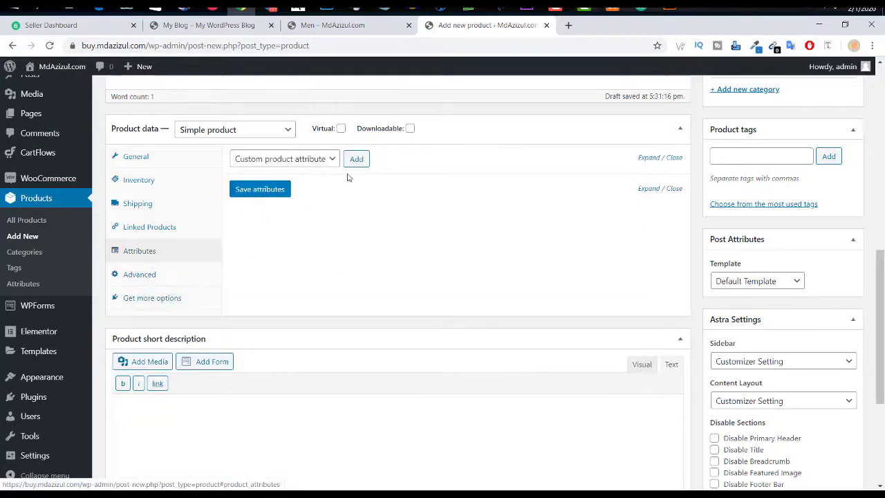
pyautogui.click(332, 159)
pyautogui.click(296, 184)
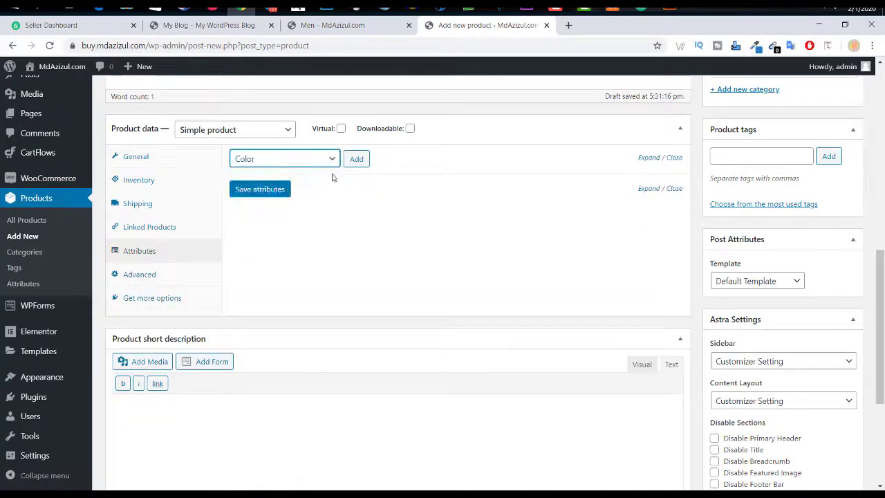
pyautogui.click(357, 158)
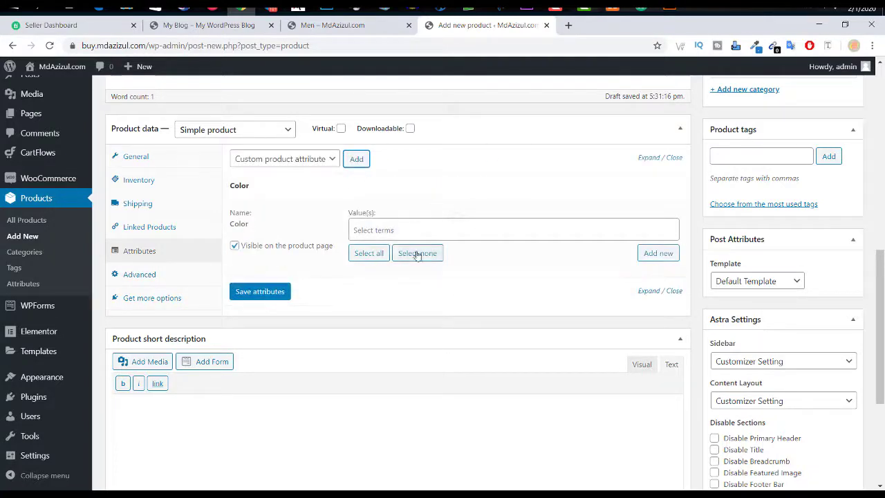
# Step: Give the Color attribute the value Black, save the attributes, and expand the Color row
pyautogui.click(398, 228)
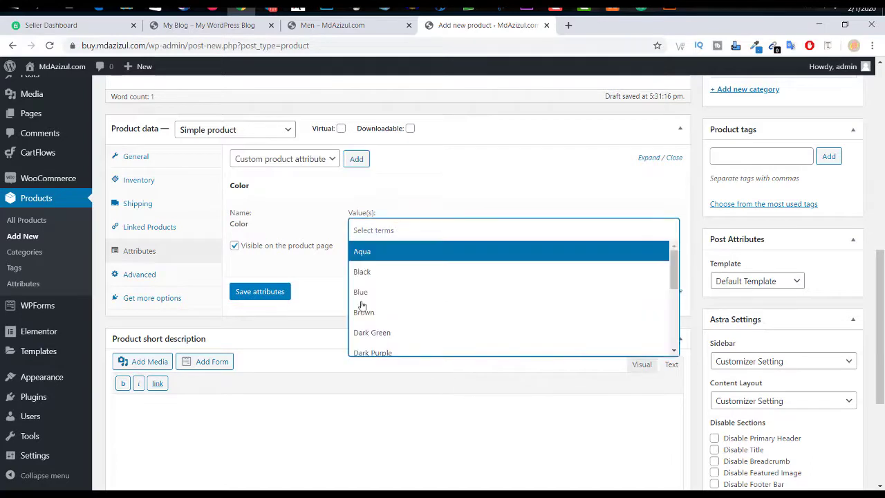
pyautogui.click(378, 278)
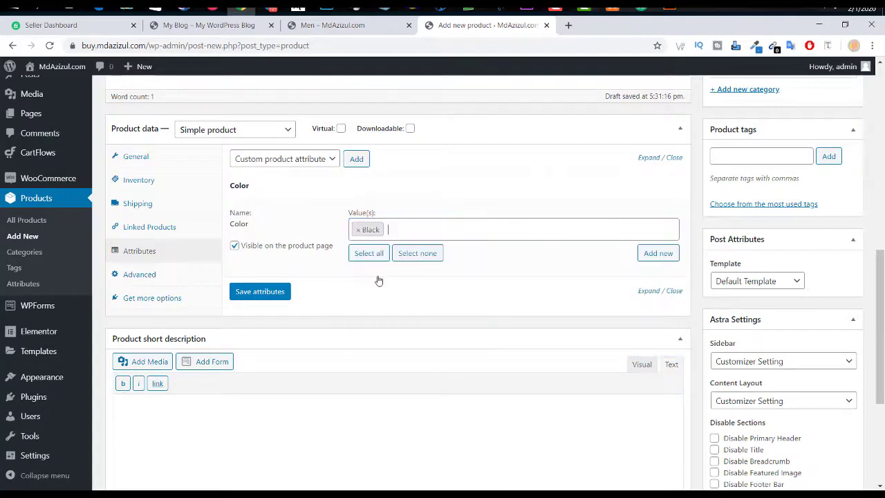
pyautogui.click(659, 254)
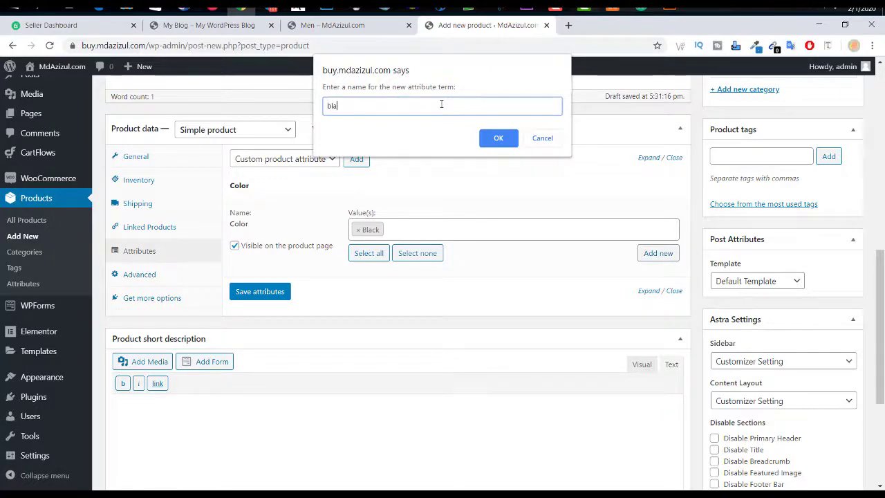
pyautogui.click(499, 139)
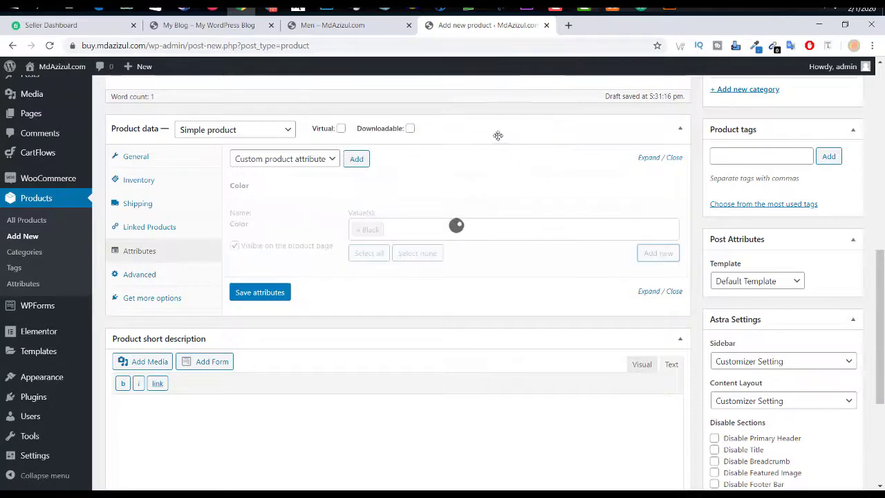
pyautogui.click(538, 111)
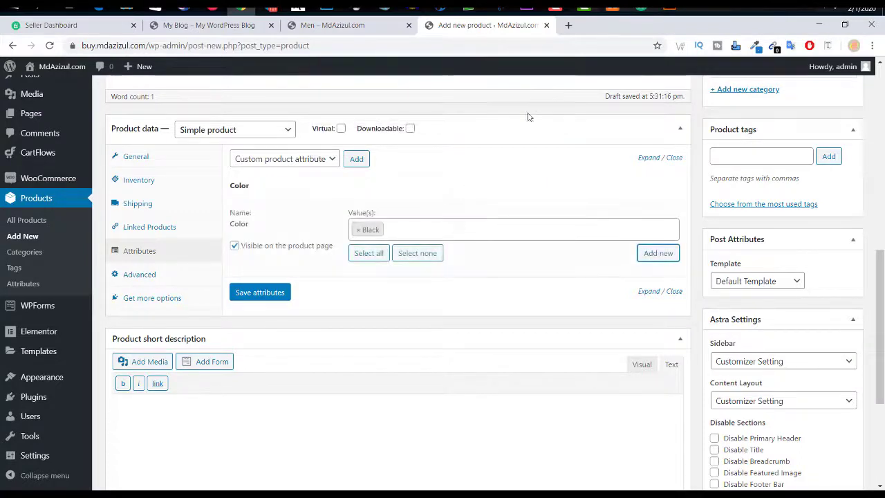
pyautogui.click(260, 289)
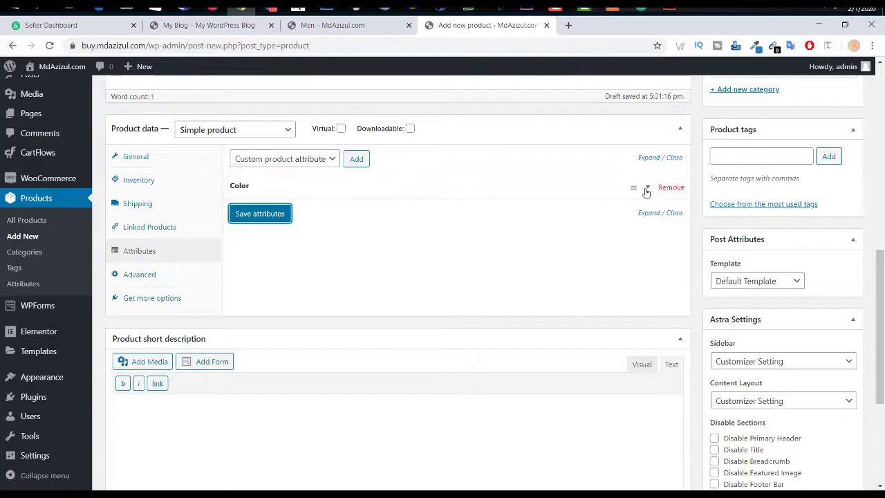
pyautogui.click(633, 191)
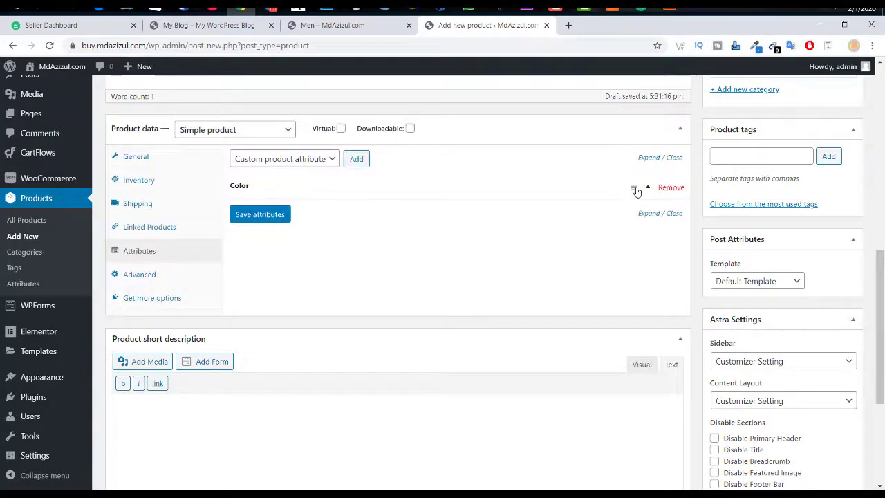
# Step: Type placeholder text into the product short description
pyautogui.scroll(-3, 642, 197)
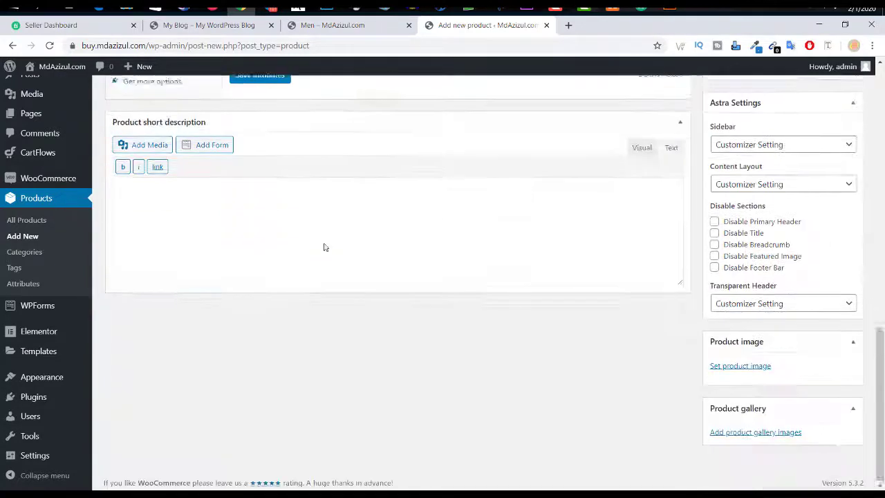
pyautogui.click(283, 201)
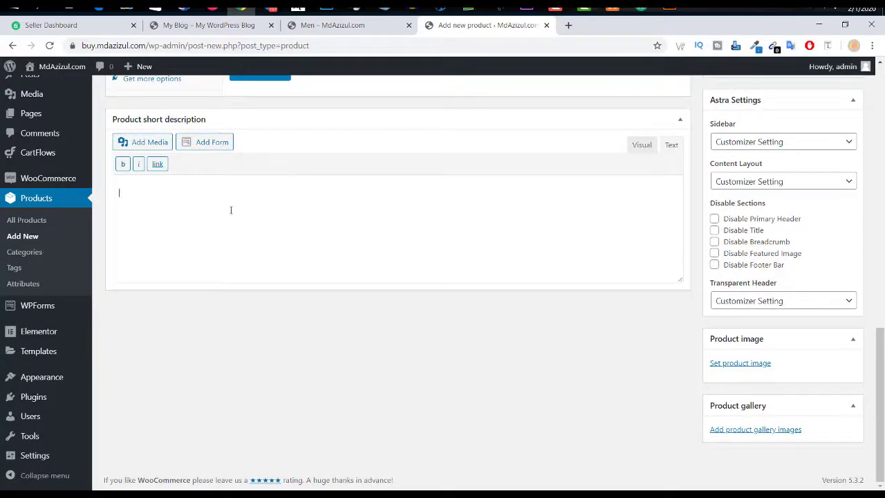
pyautogui.write('aaaaaaaaaadefsrrrrerw')
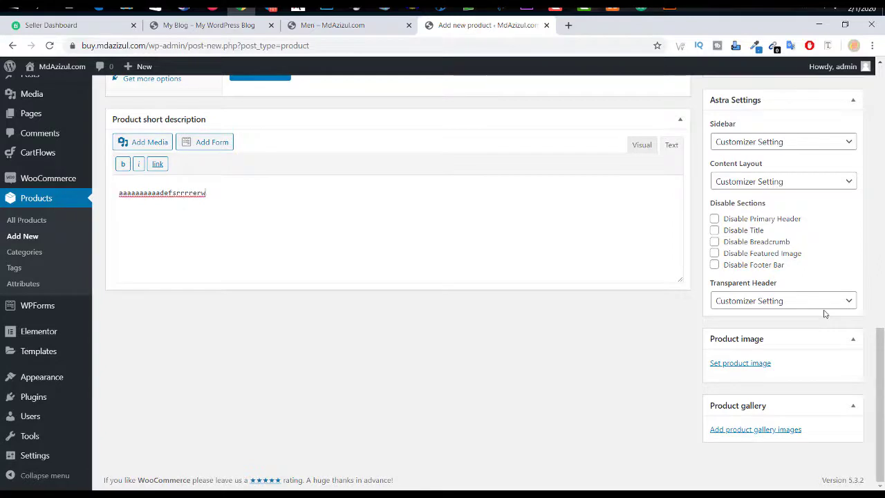
# Step: Set main1.jpeg, the front dress photo, as the product image
pyautogui.click(758, 363)
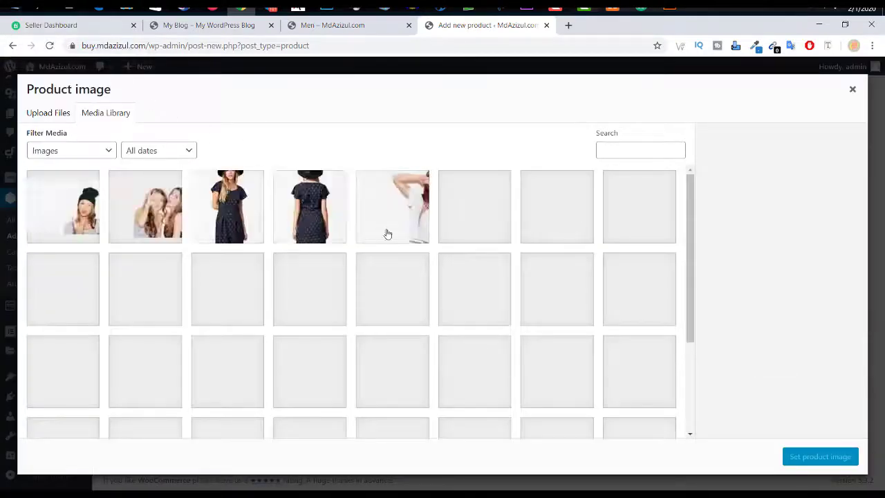
pyautogui.click(246, 207)
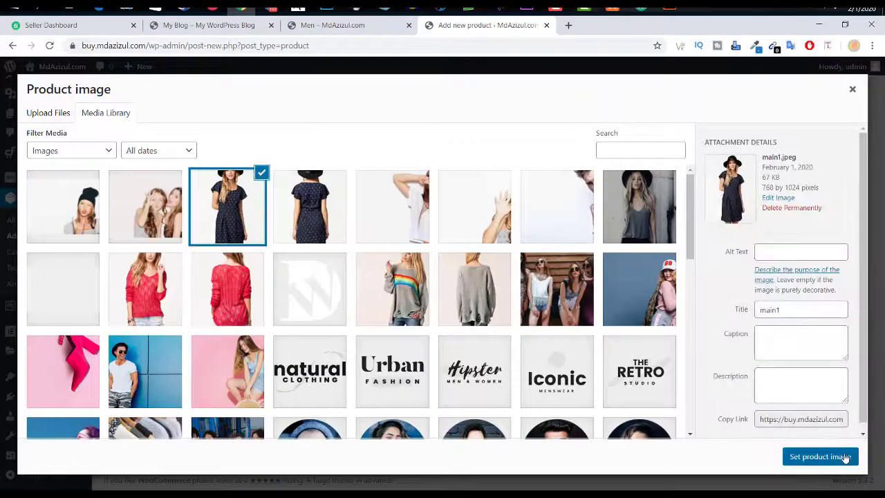
pyautogui.click(846, 458)
pyautogui.scroll(-3, 774, 396)
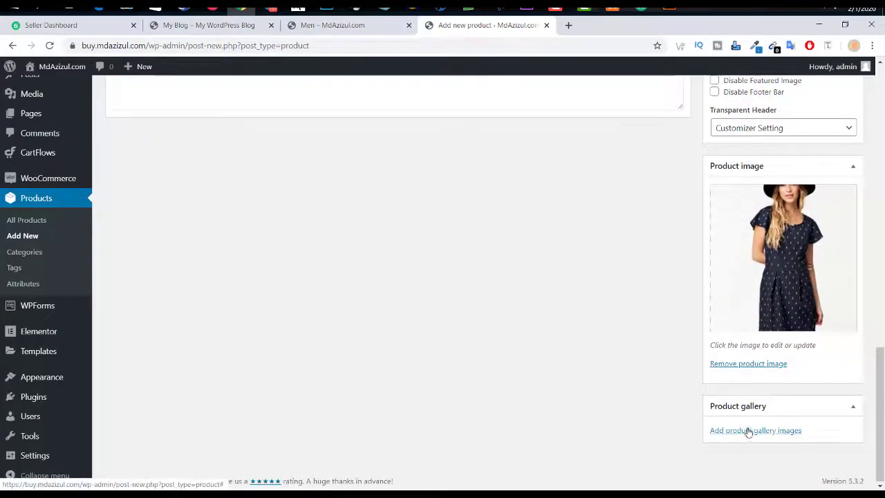
# Step: Add the grey sweater, rainbow sweater and dress back-view photos to the product gallery
pyautogui.click(747, 430)
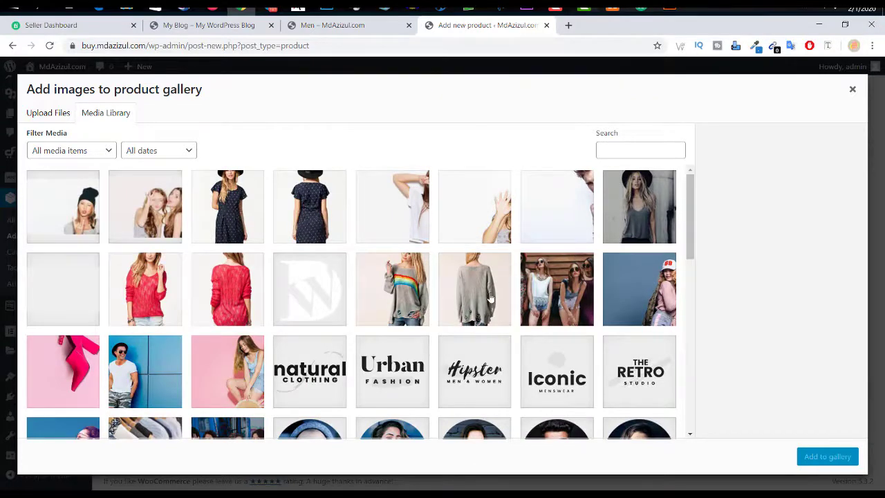
pyautogui.keyDown('ctrl'); pyautogui.click(469, 294); pyautogui.keyUp('ctrl')
pyautogui.keyDown('ctrl'); pyautogui.click(393, 289); pyautogui.keyUp('ctrl')
pyautogui.keyDown('ctrl'); pyautogui.click(309, 207); pyautogui.keyUp('ctrl')
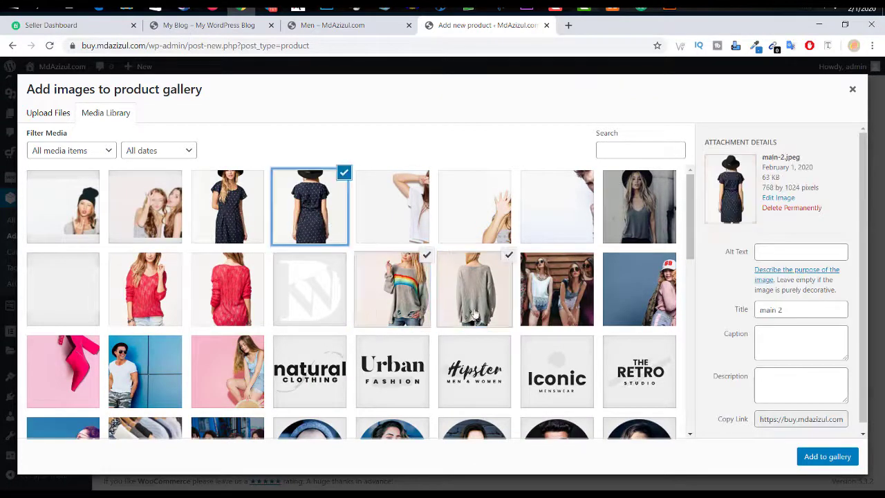
pyautogui.click(828, 457)
pyautogui.scroll(-1, 619, 344)
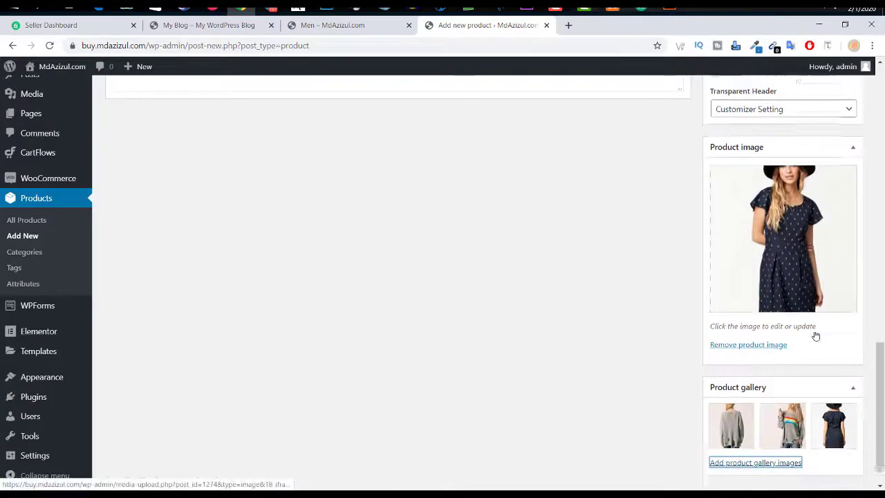
pyautogui.scroll(10, 619, 344)
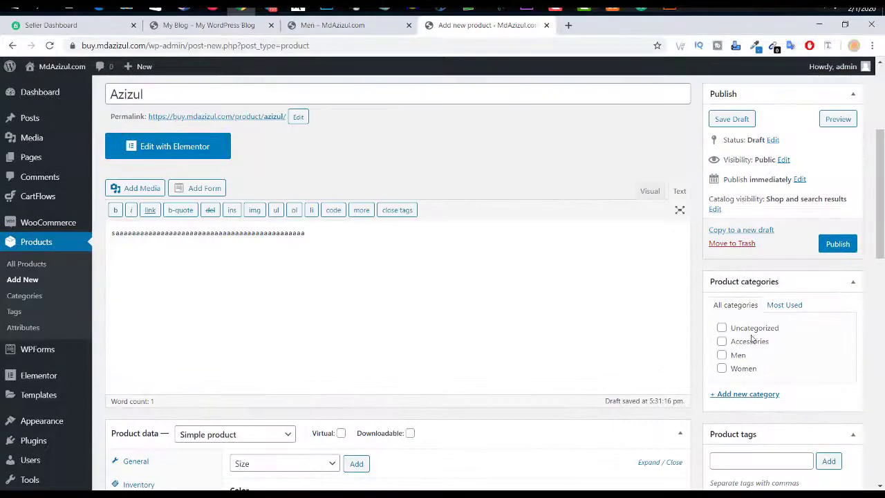
# Step: Create a new product category 'azizul' and assign it to the product
pyautogui.click(744, 393)
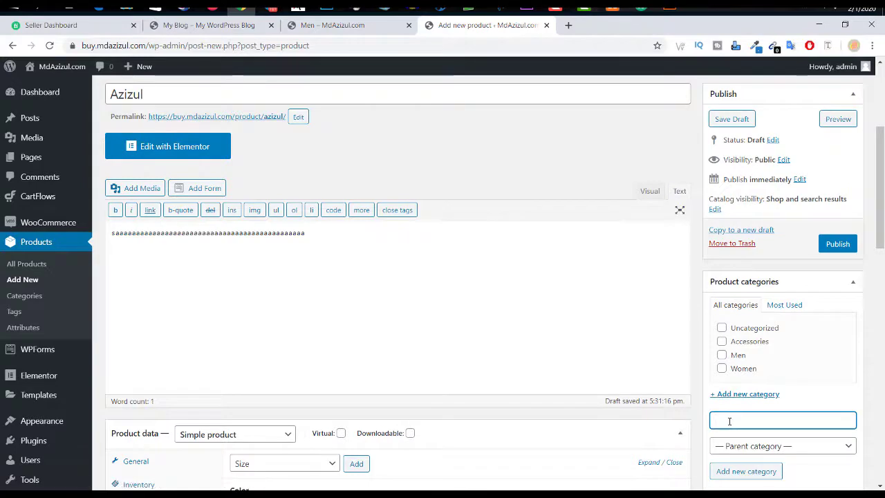
pyautogui.write('azizul')
pyautogui.click(775, 470)
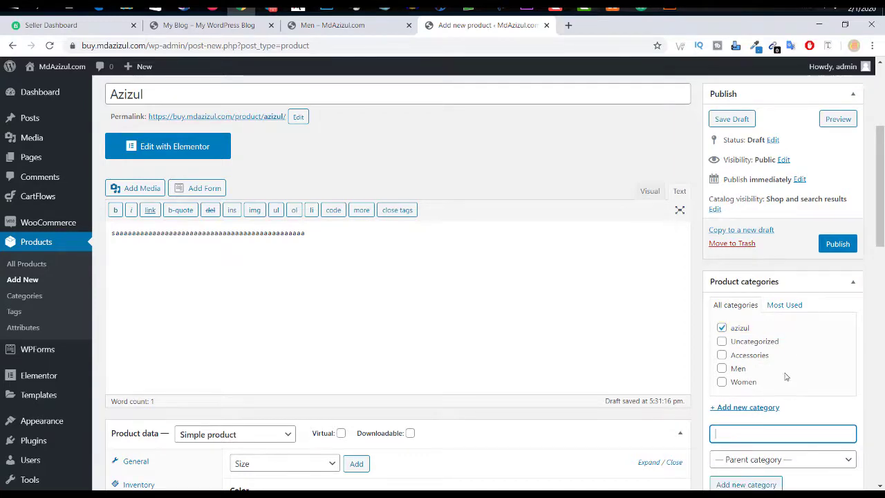
# Step: Publish the Azizul product and open its live product page in a new tab
pyautogui.scroll(-3, 786, 379)
pyautogui.scroll(4, 809, 277)
pyautogui.click(837, 301)
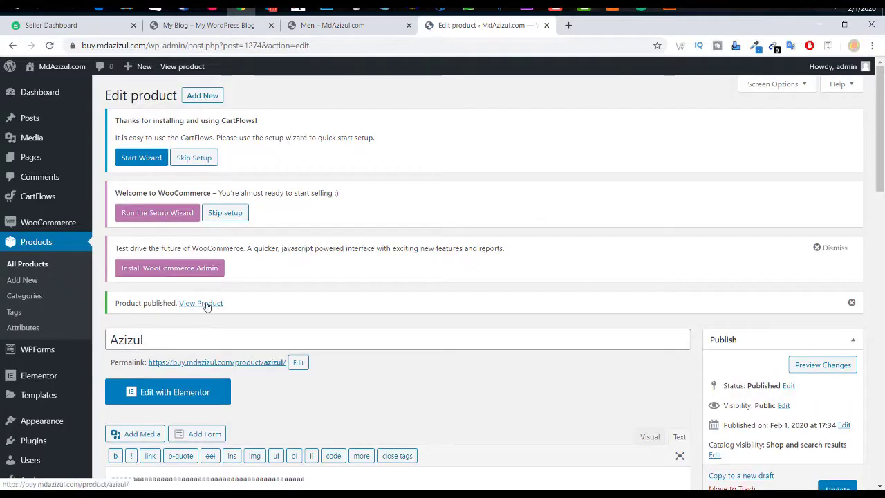
pyautogui.rightClick(206, 307)
pyautogui.click(223, 313)
# Step: On the live Azizul product page, highlight the 351.00 and 37.00 sale prices and browse the gallery and description
pyautogui.click(587, 22)
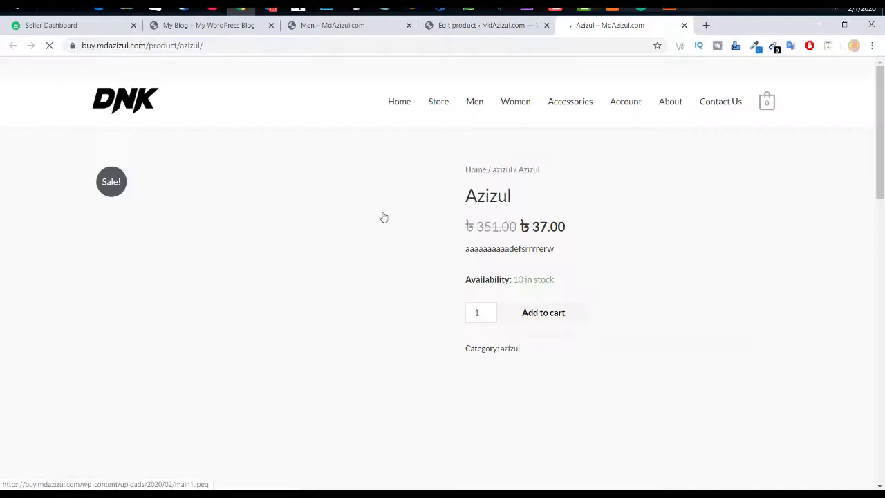
pyautogui.doubleClick(494, 227)
pyautogui.doubleClick(549, 227)
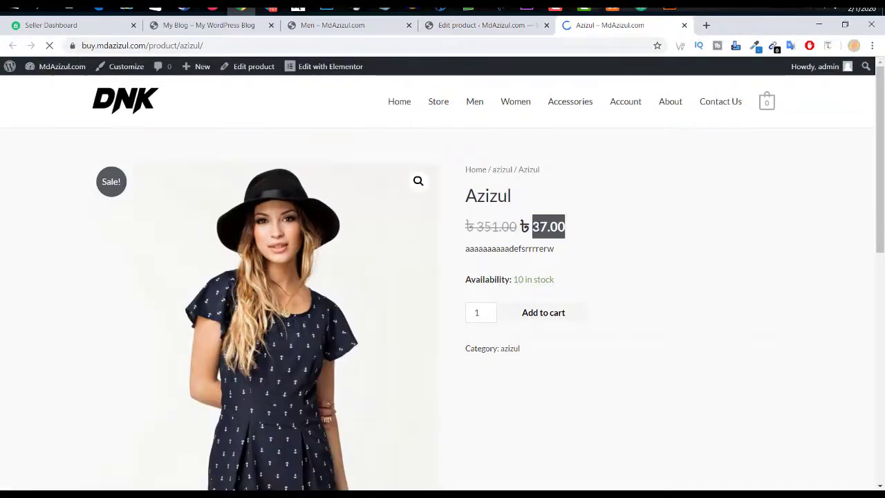
pyautogui.scroll(-3, 697, 216)
pyautogui.scroll(1, 477, 212)
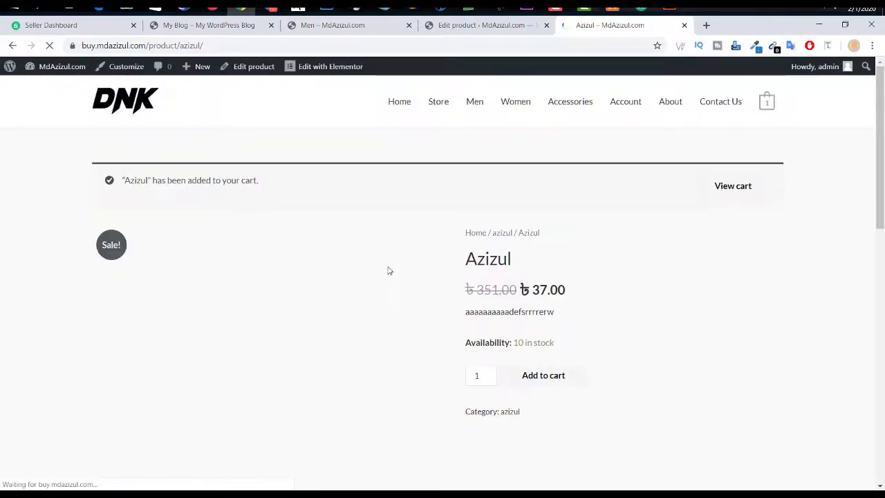
pyautogui.scroll(-3, 251, 284)
pyautogui.scroll(-6, 406, 438)
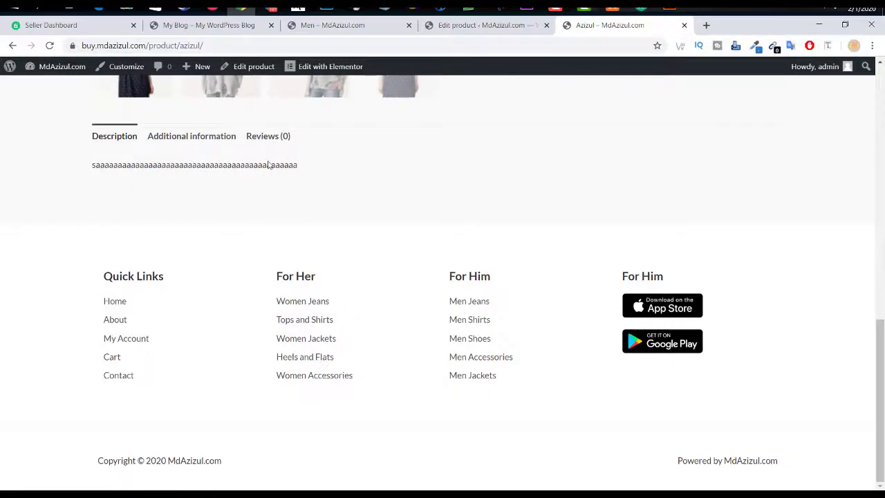
pyautogui.scroll(2, 274, 187)
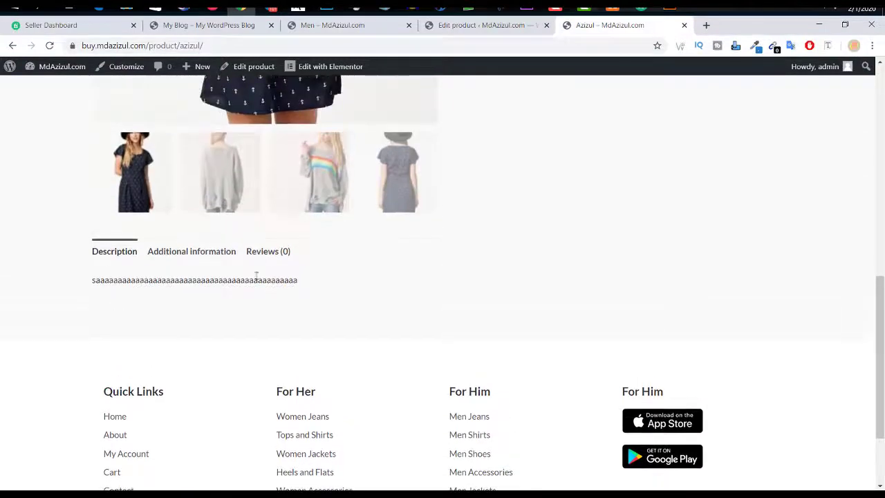
pyautogui.scroll(6, 256, 277)
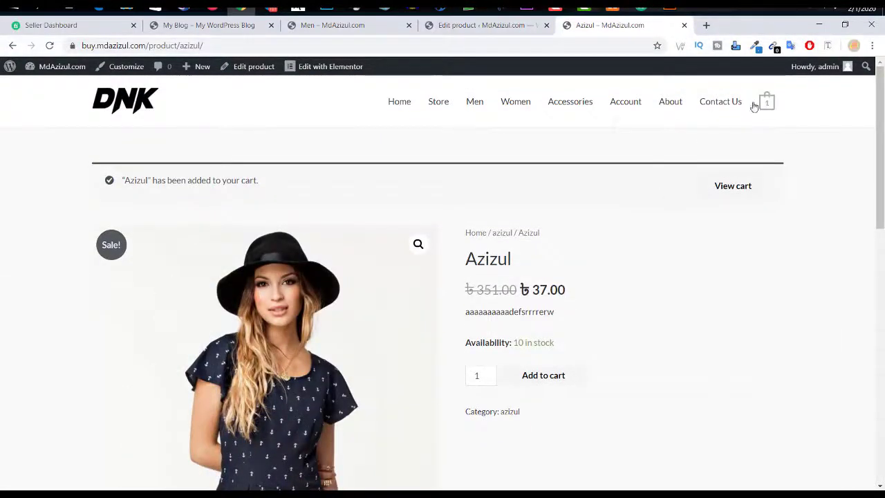
# Step: From the header mini-cart with one Azizul at 37.00, visit Checkout, then open the full Cart page
pyautogui.moveTo(765, 102)
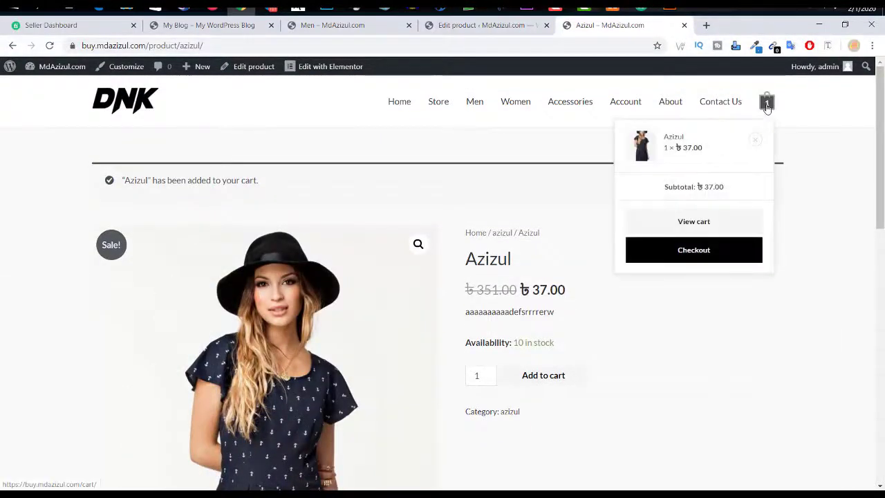
pyautogui.click(707, 252)
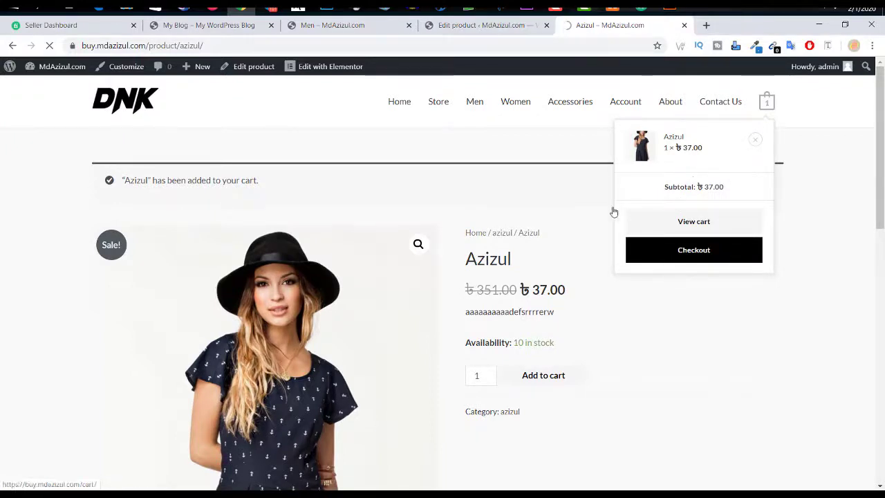
pyautogui.scroll(-2, 526, 217)
pyautogui.scroll(2, 528, 232)
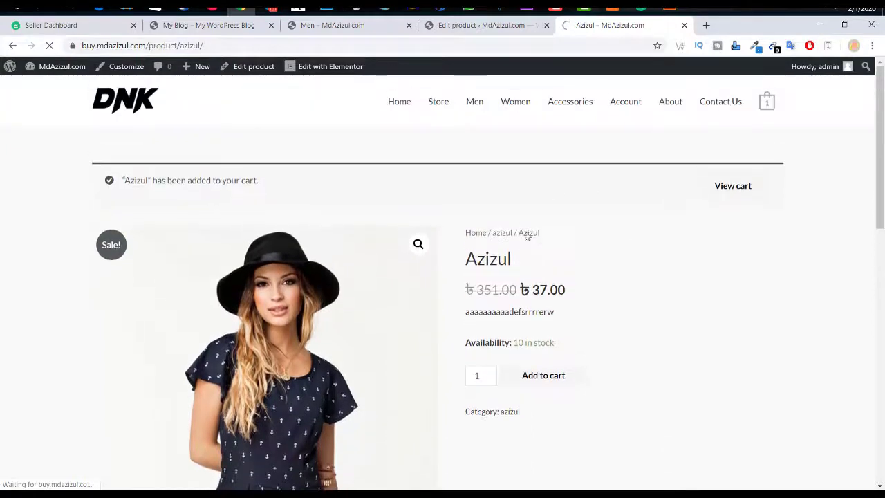
pyautogui.moveTo(769, 106)
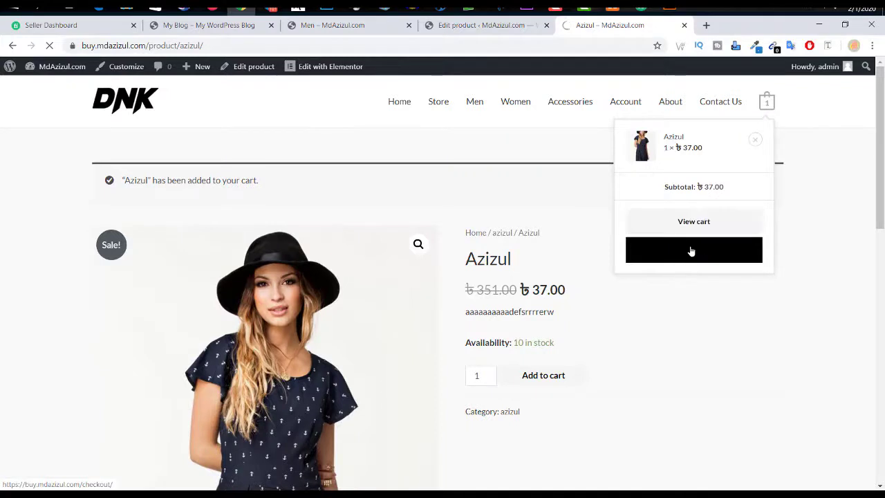
pyautogui.click(708, 226)
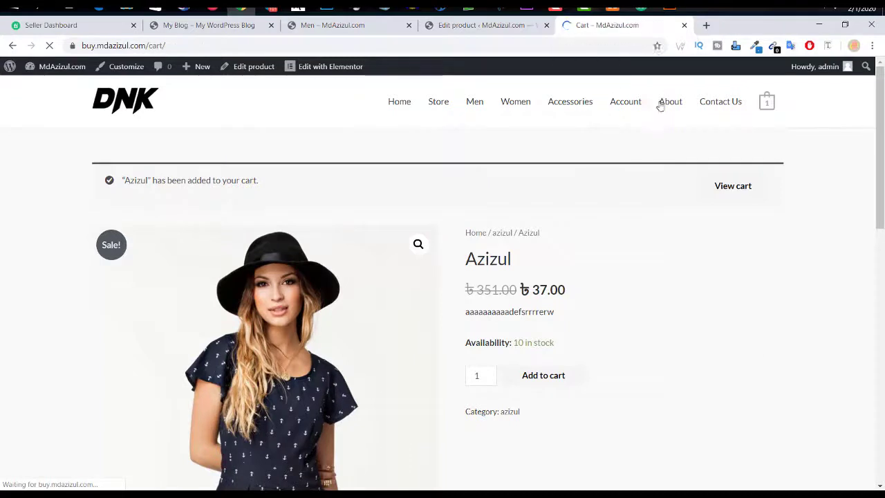
# Step: Scroll to the 37.00 Cart totals and proceed to checkout
pyautogui.scroll(-3, 336, 249)
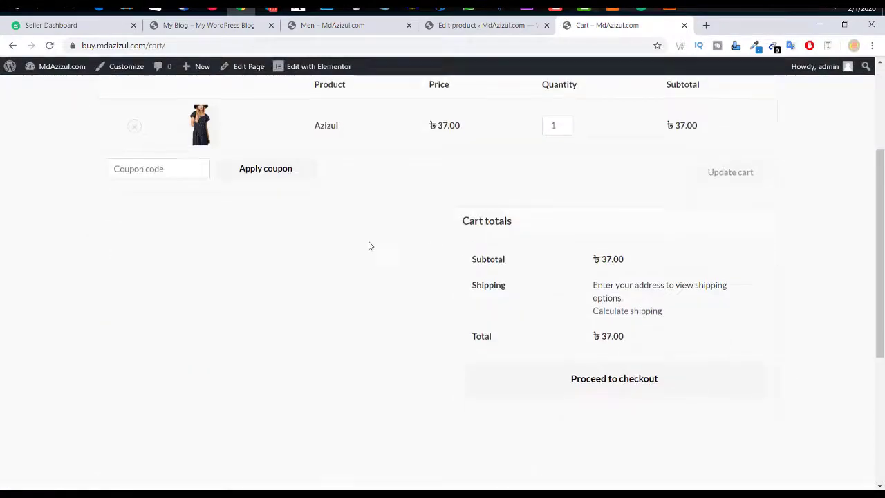
pyautogui.scroll(-1, 166, 185)
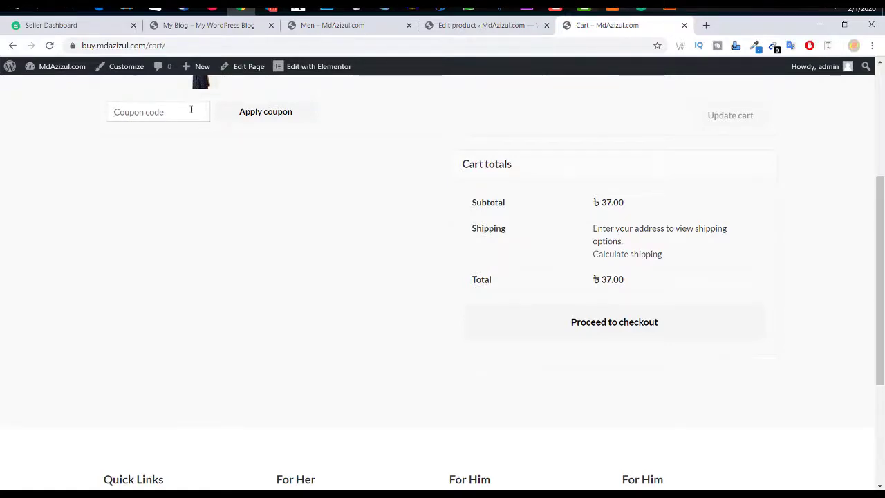
pyautogui.scroll(-3, 506, 245)
pyautogui.scroll(1, 696, 229)
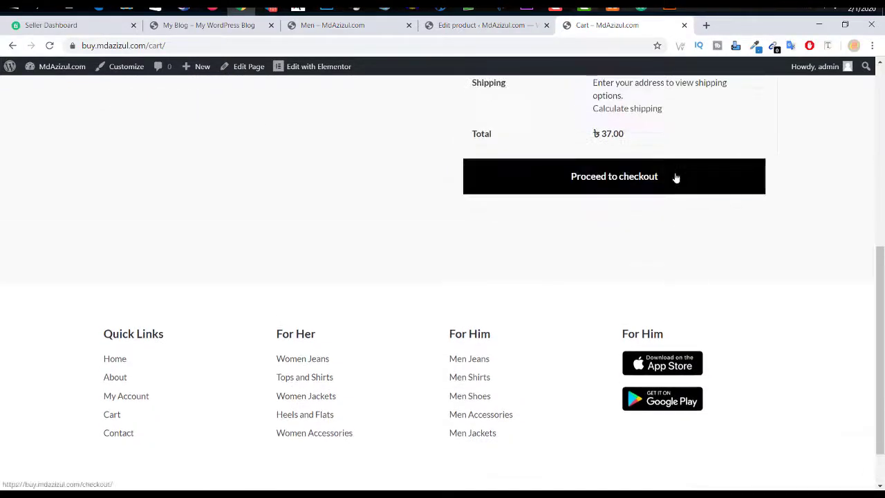
pyautogui.click(674, 178)
pyautogui.scroll(1, 676, 178)
pyautogui.scroll(3, 676, 178)
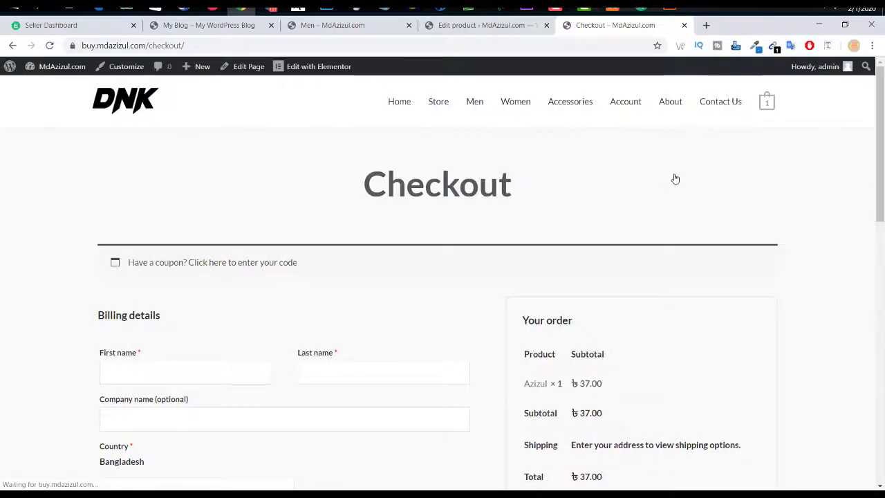
# Step: Set the billing District to Dhaka, correcting an initial Faridpur pick
pyautogui.scroll(-1, 483, 238)
pyautogui.scroll(-4, 205, 244)
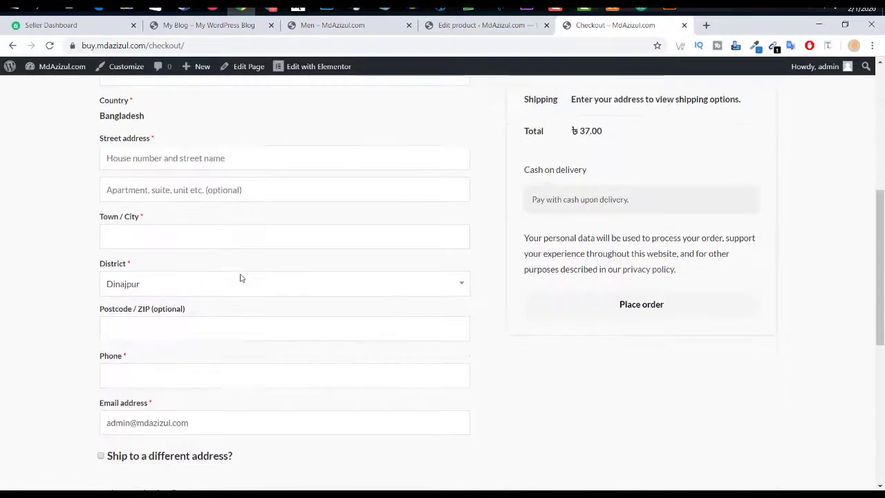
pyautogui.scroll(-3, 176, 269)
pyautogui.scroll(-2, 181, 277)
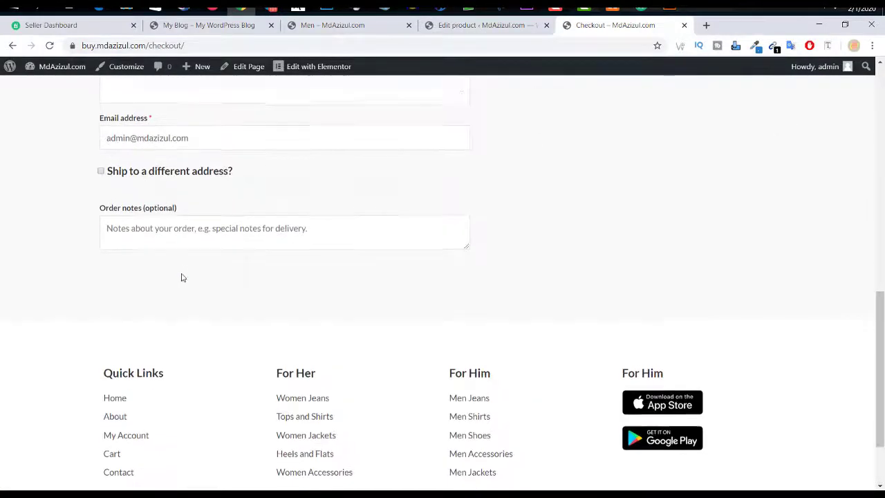
pyautogui.scroll(2, 182, 278)
pyautogui.scroll(2, 182, 277)
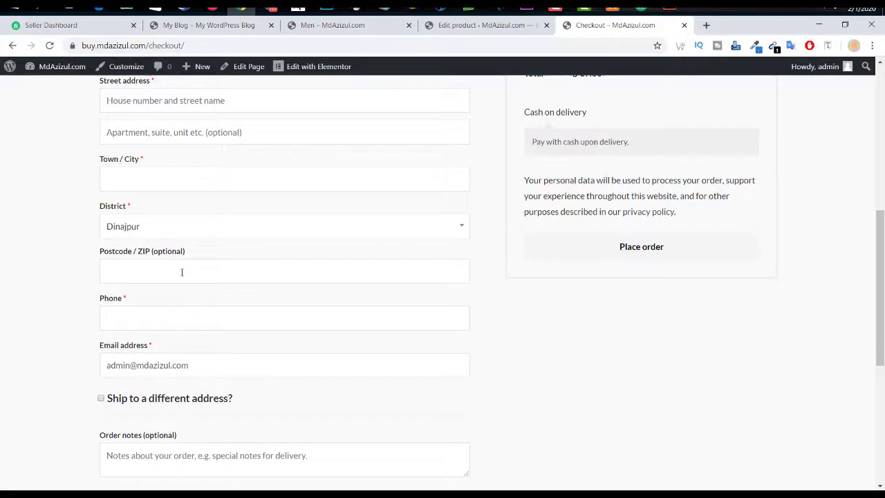
pyautogui.click(152, 236)
pyautogui.click(124, 336)
pyautogui.scroll(3, 223, 272)
pyautogui.click(135, 399)
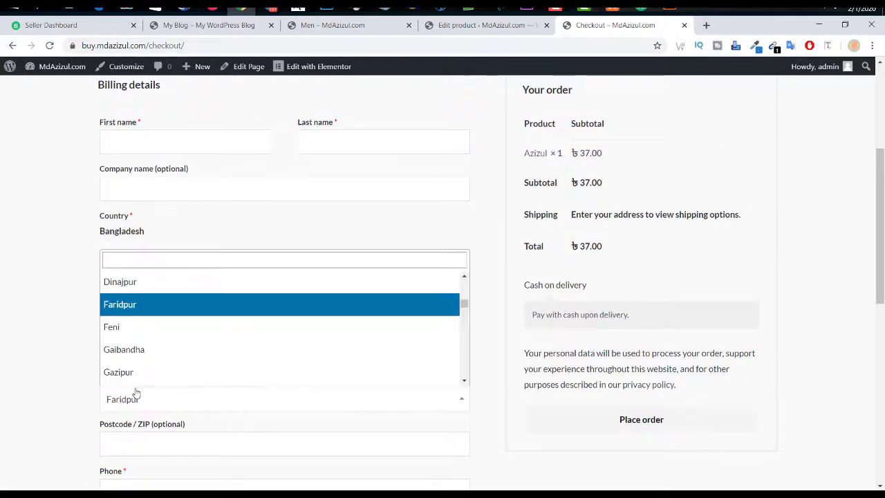
pyautogui.write('dh')
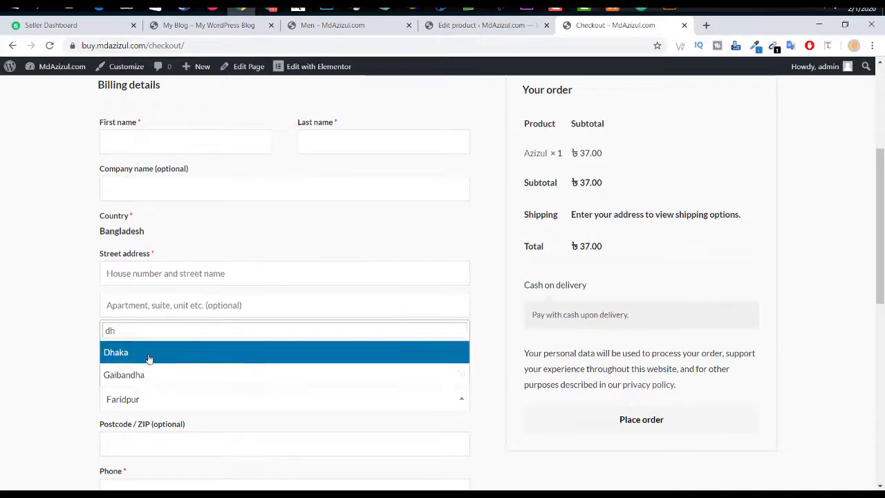
pyautogui.click(148, 359)
# Step: Enter the last name and company name, and fill the street address from the saved autofill entry
pyautogui.scroll(3, 151, 289)
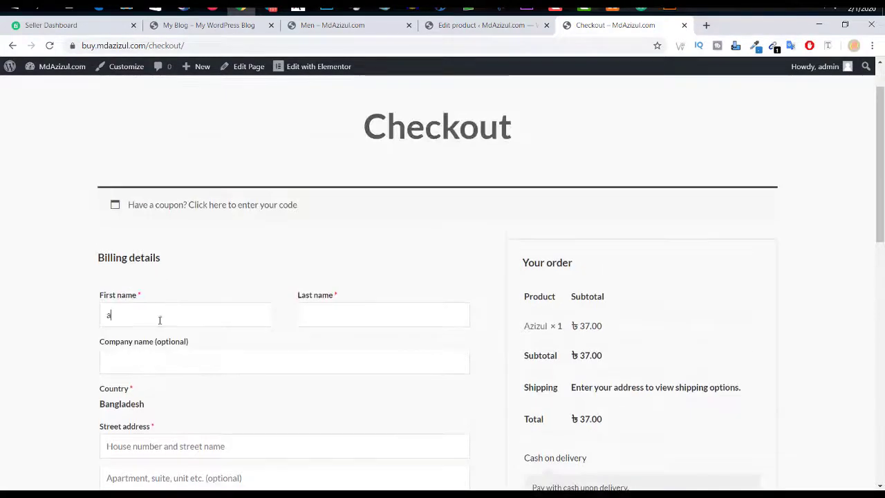
pyautogui.click(304, 315)
pyautogui.write('aa')
pyautogui.click(207, 359)
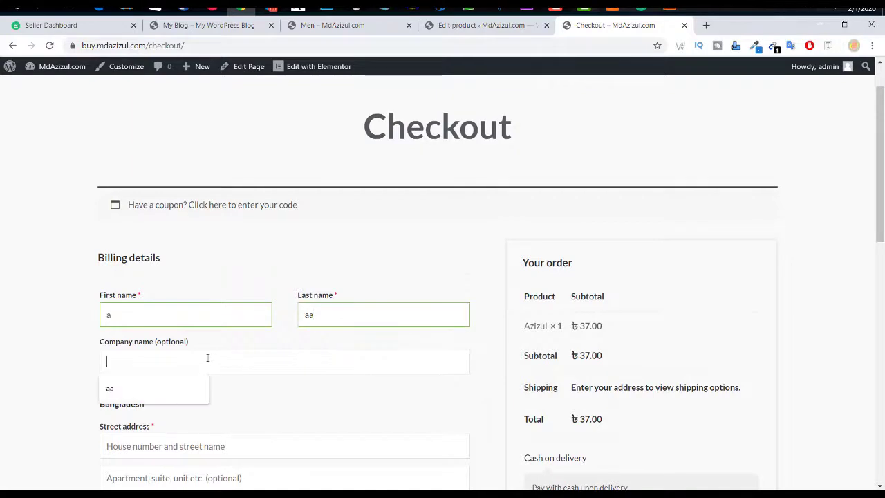
pyautogui.write('aa')
pyautogui.scroll(-3, 340, 303)
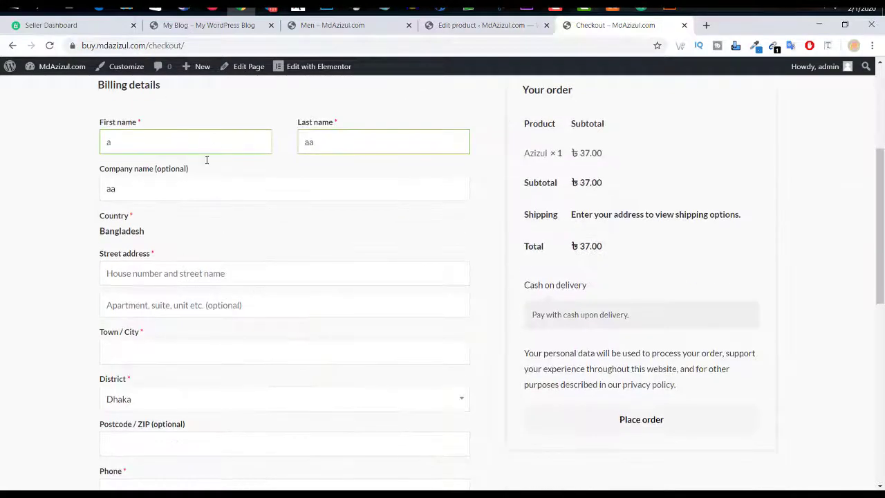
pyautogui.click(151, 274)
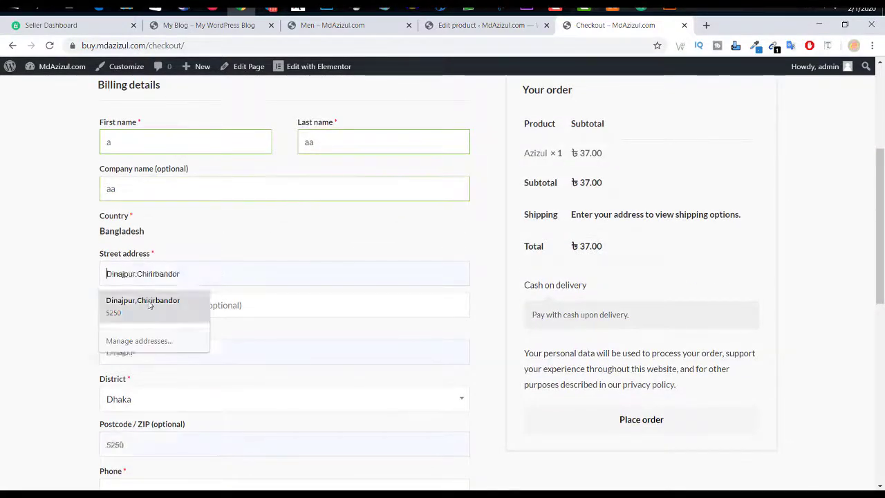
pyautogui.click(152, 306)
pyautogui.scroll(-2, 200, 310)
pyautogui.scroll(-1, 186, 291)
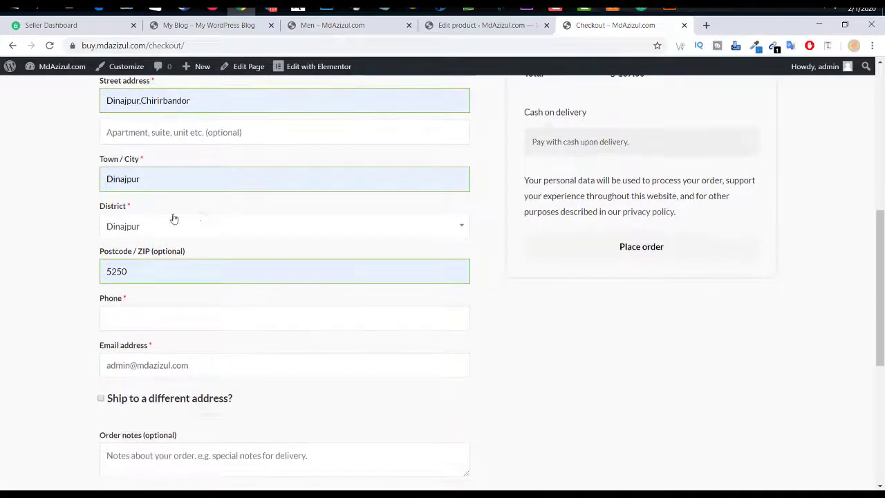
# Step: Change the Town/City field to Dhaka so the order totals refresh
pyautogui.click(217, 179)
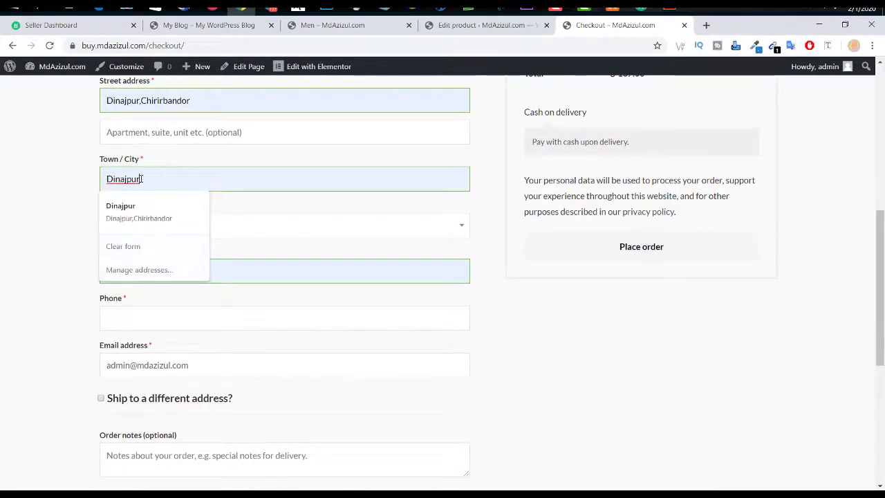
pyautogui.moveTo(141, 178); pyautogui.dragTo(109, 179)
pyautogui.write('haka')
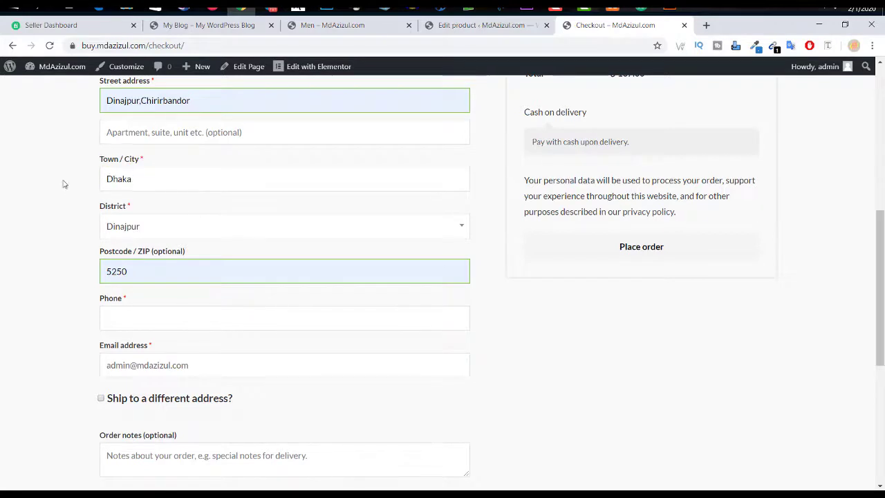
pyautogui.click(63, 184)
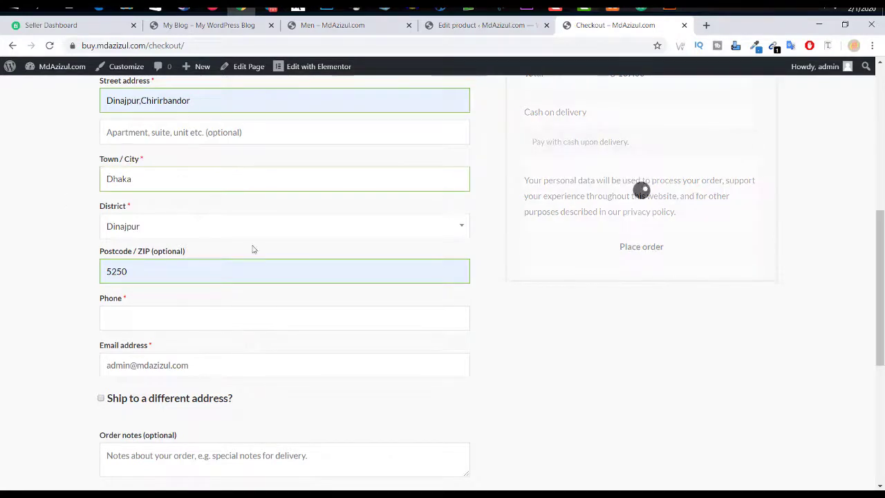
# Step: Switch the District to Dhaka so the shipping cost updates to 60.00
pyautogui.scroll(2, 629, 228)
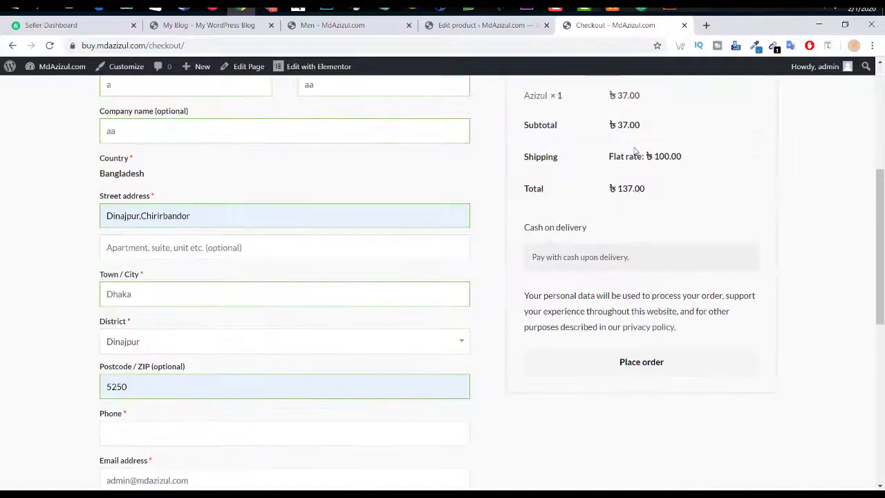
pyautogui.moveTo(602, 162); pyautogui.dragTo(779, 151)
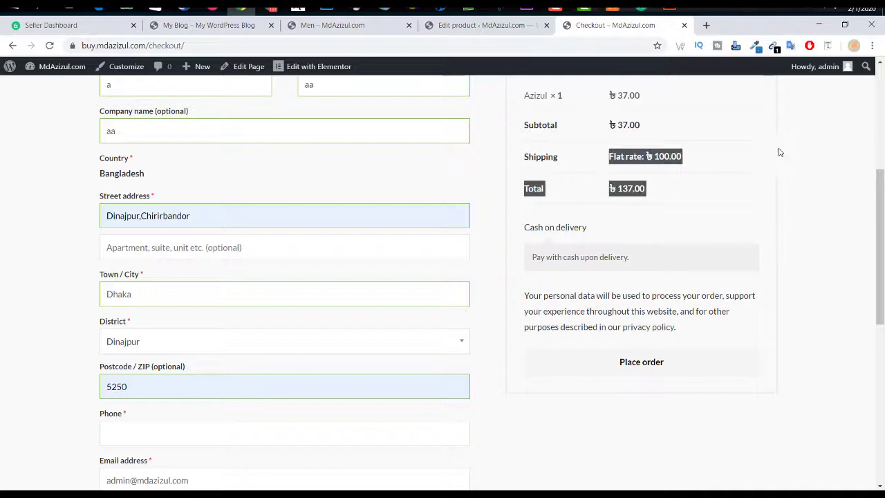
pyautogui.click(713, 155)
pyautogui.scroll(-2, 231, 315)
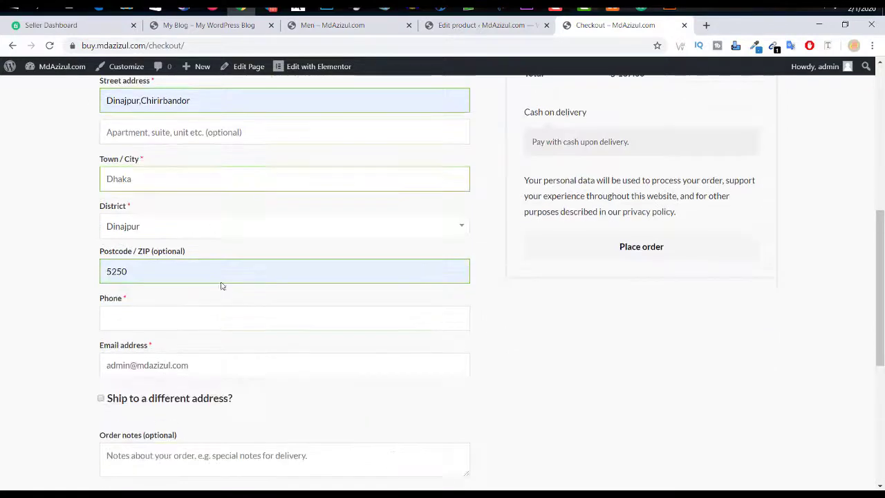
pyautogui.click(185, 232)
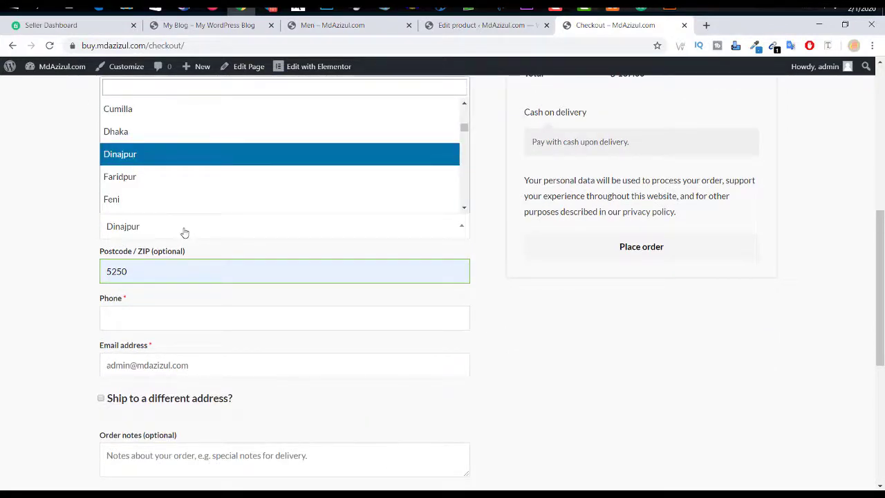
pyautogui.click(178, 131)
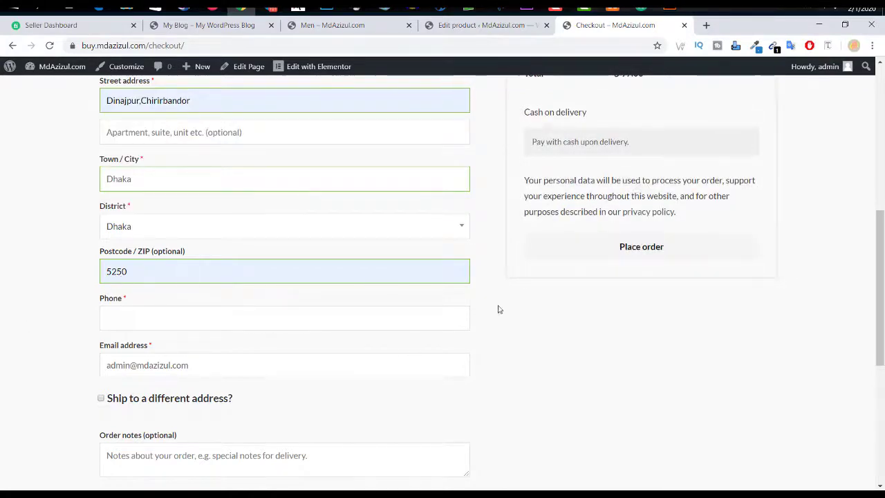
pyautogui.scroll(2, 500, 309)
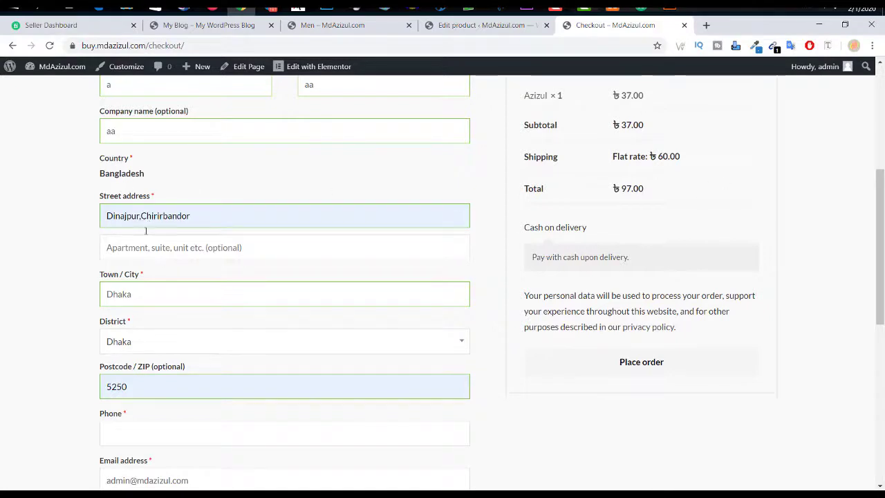
pyautogui.doubleClick(668, 157)
pyautogui.click(695, 157)
# Step: Replace the town with Dinajpur from the autofill suggestions
pyautogui.scroll(-1, 243, 355)
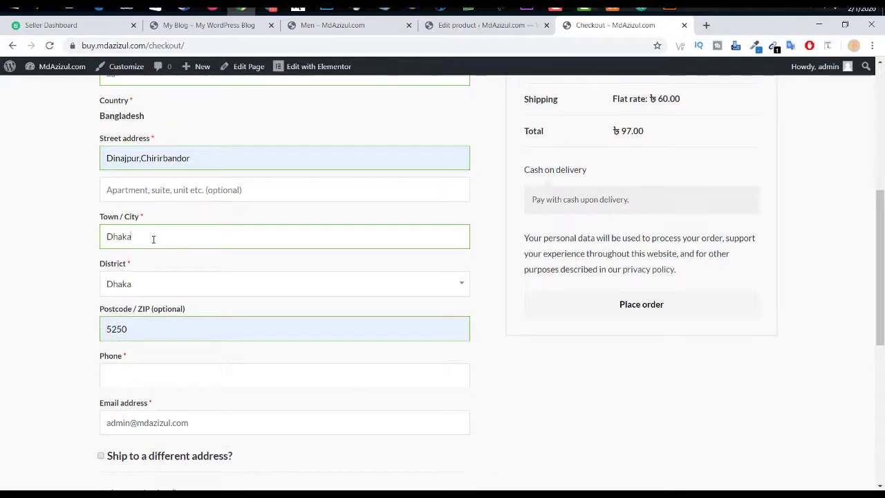
pyautogui.moveTo(146, 239); pyautogui.dragTo(67, 241)
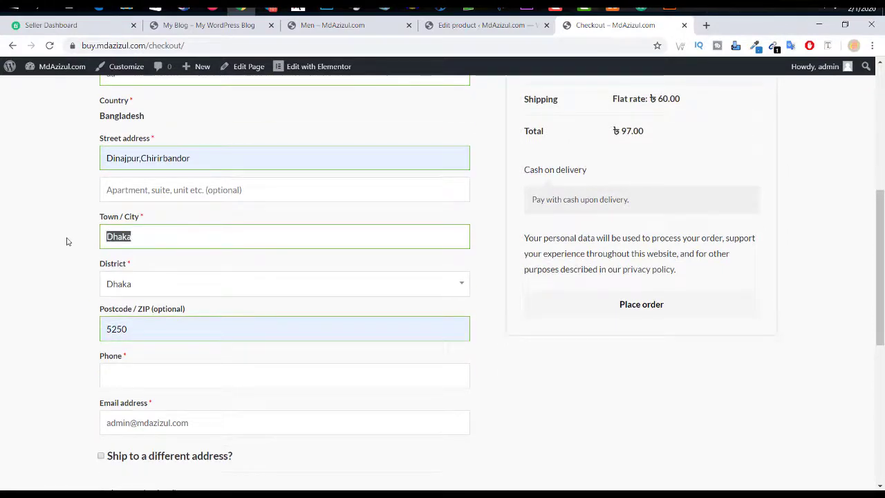
pyautogui.write('din')
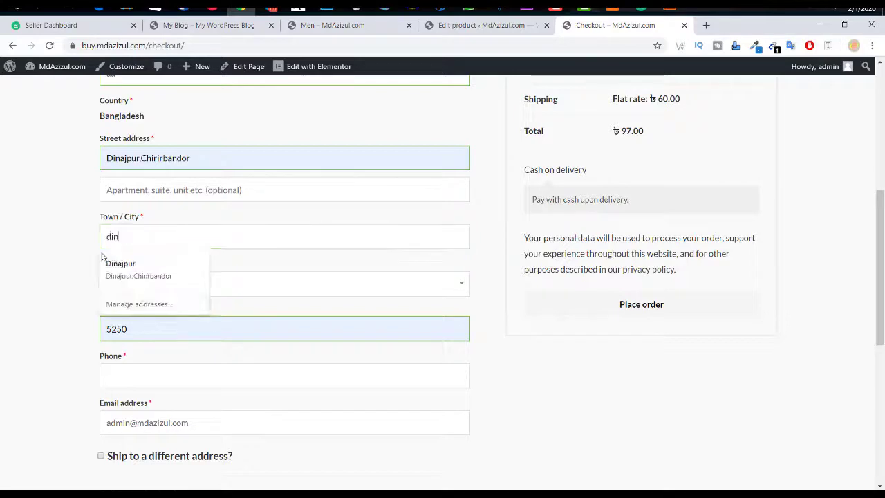
pyautogui.click(122, 267)
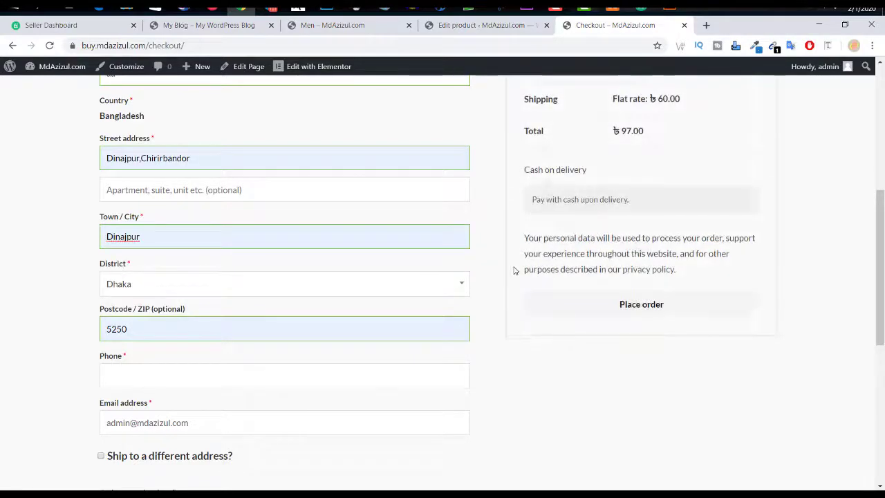
# Step: Fill in the saved phone number and place the cash on delivery order
pyautogui.scroll(3, 515, 270)
pyautogui.scroll(-5, 320, 304)
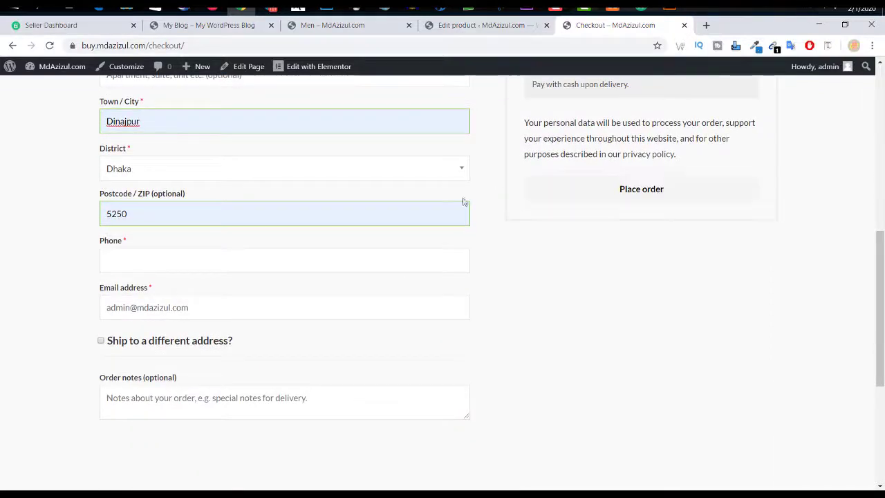
pyautogui.click(255, 263)
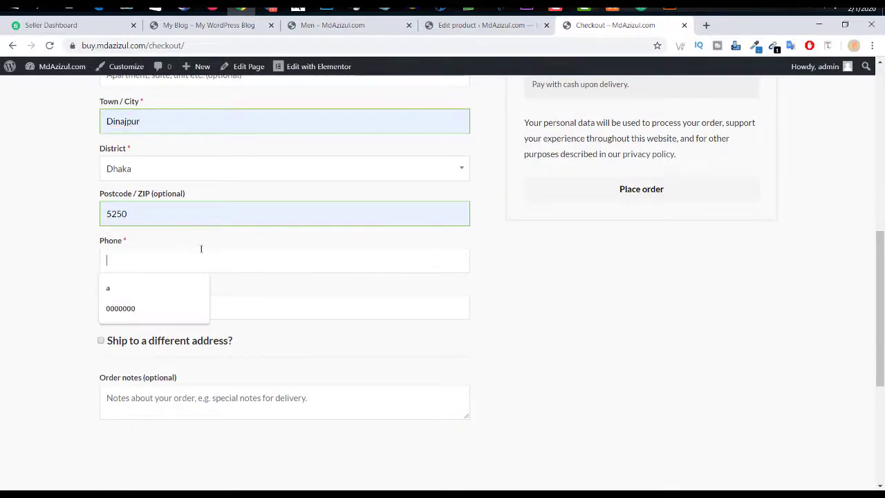
pyautogui.click(118, 304)
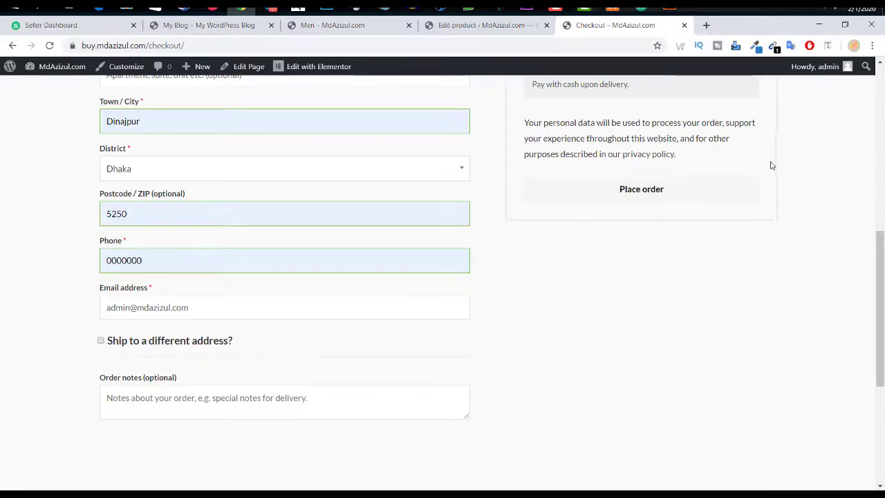
pyautogui.click(688, 200)
pyautogui.scroll(-3, 84, 134)
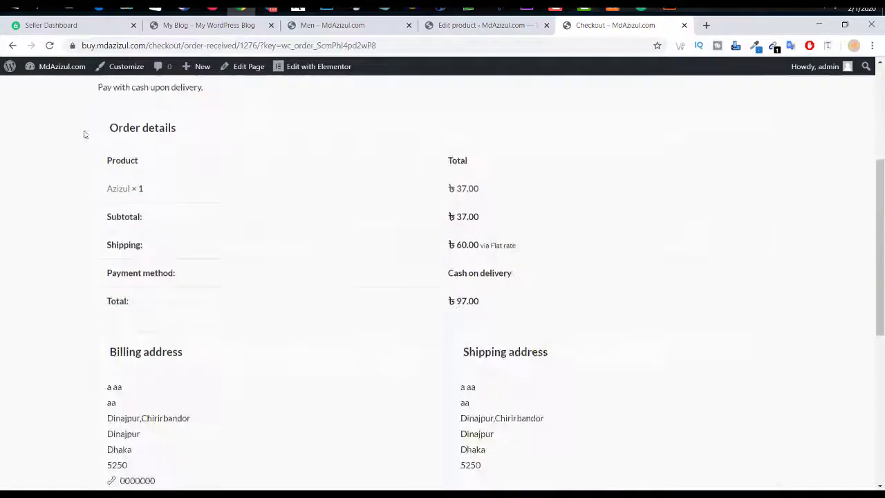
pyautogui.scroll(3, 138, 204)
pyautogui.moveTo(142, 292); pyautogui.dragTo(71, 289)
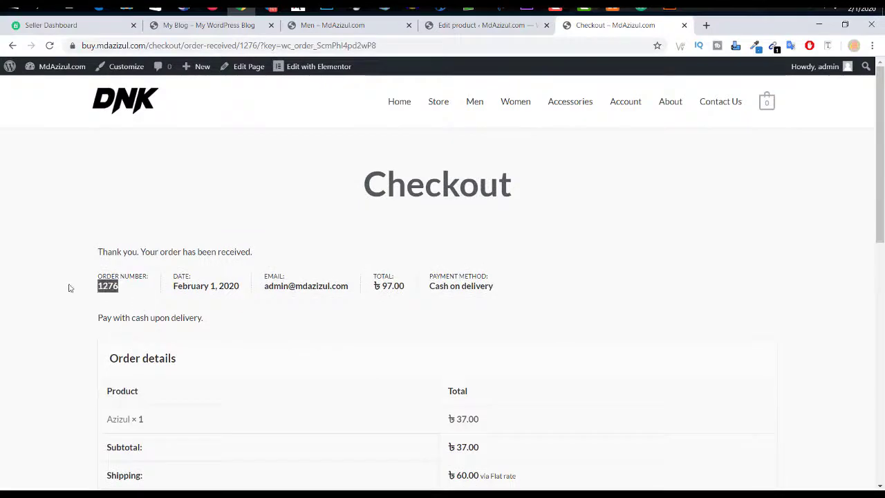
pyautogui.tripleClick(207, 287)
pyautogui.click(321, 280)
pyautogui.doubleClick(321, 283)
pyautogui.doubleClick(474, 277)
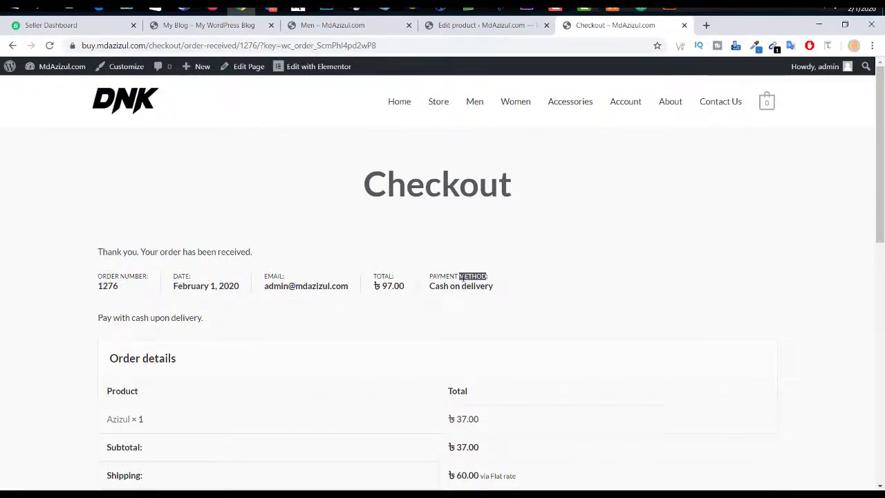
pyautogui.scroll(-2, 462, 277)
pyautogui.scroll(-5, 455, 240)
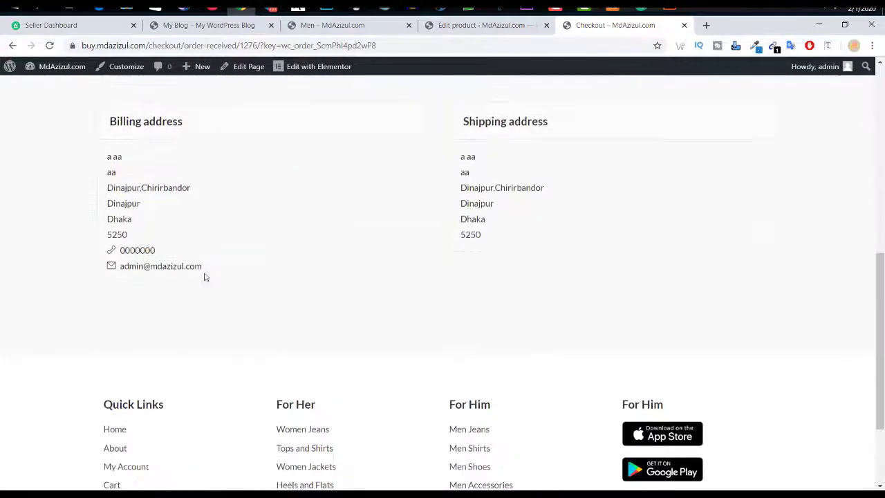
pyautogui.moveTo(557, 241); pyautogui.dragTo(421, 171)
pyautogui.click(268, 184)
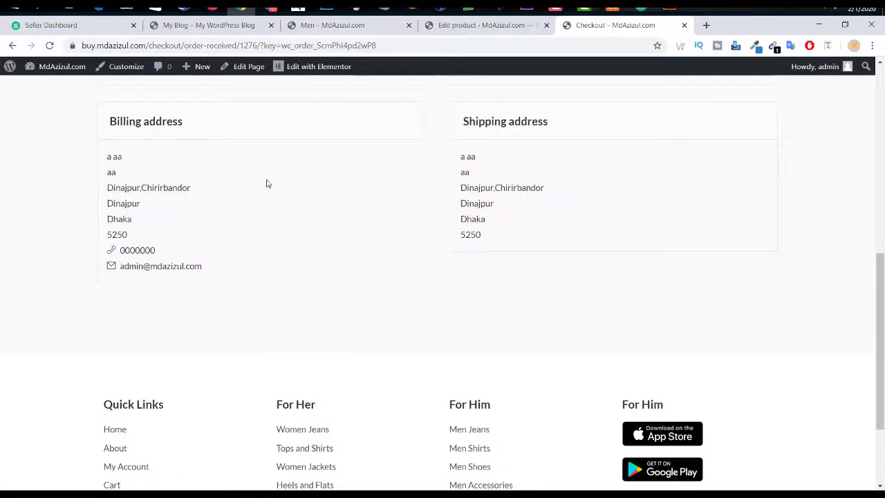
pyautogui.scroll(-2, 262, 311)
pyautogui.scroll(12, 267, 306)
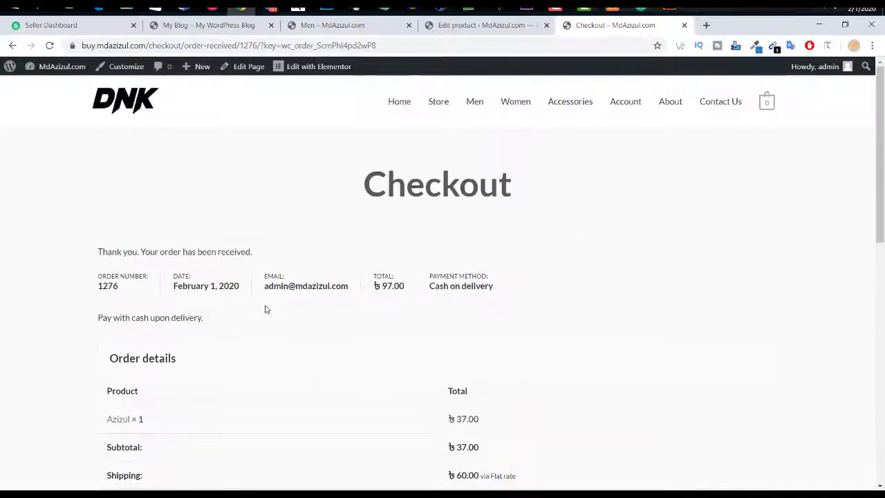